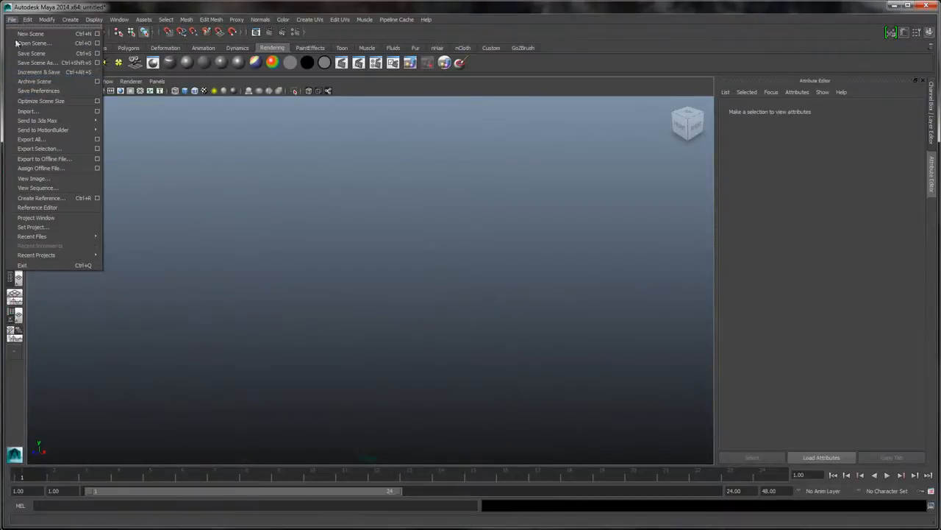
Set The Forgemaster as the current project and open Body_main.mb from 1_Working/Maya without saving the untitled scene
mouse_move(45, 255)
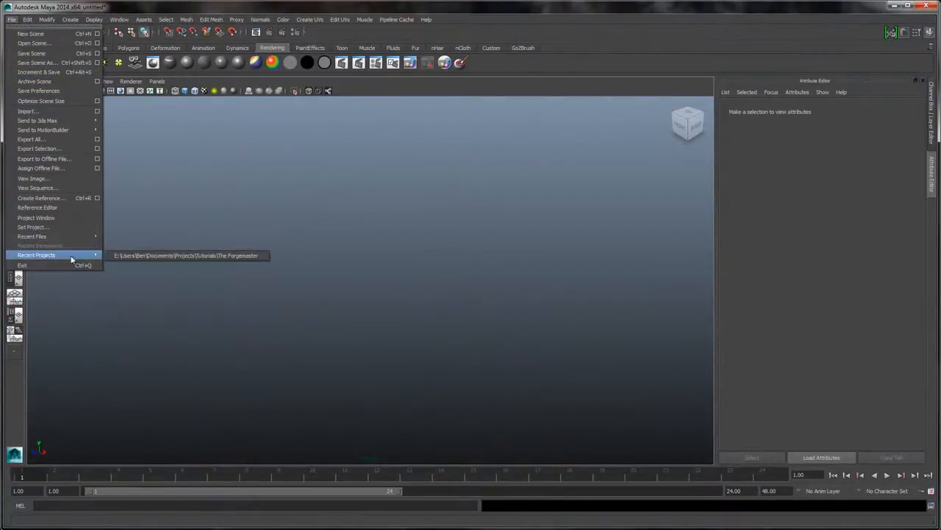
click(197, 258)
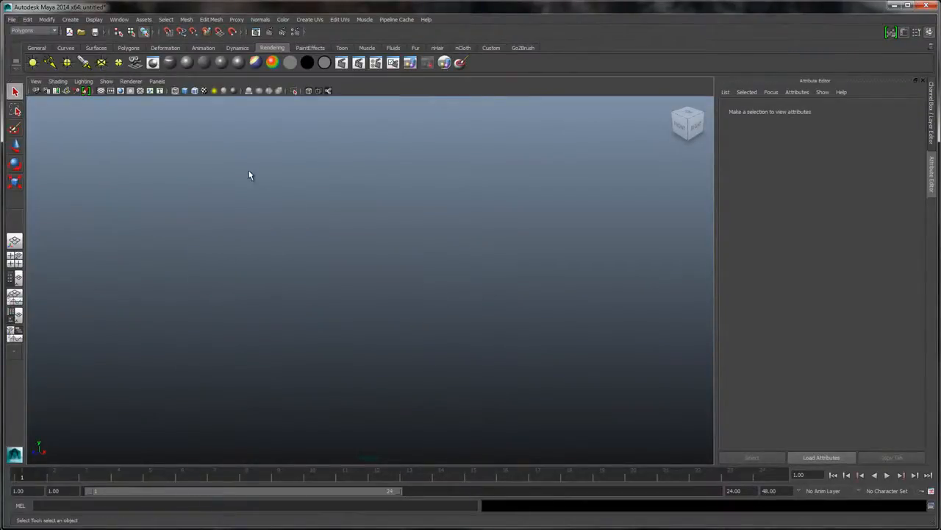
click(10, 20)
click(31, 44)
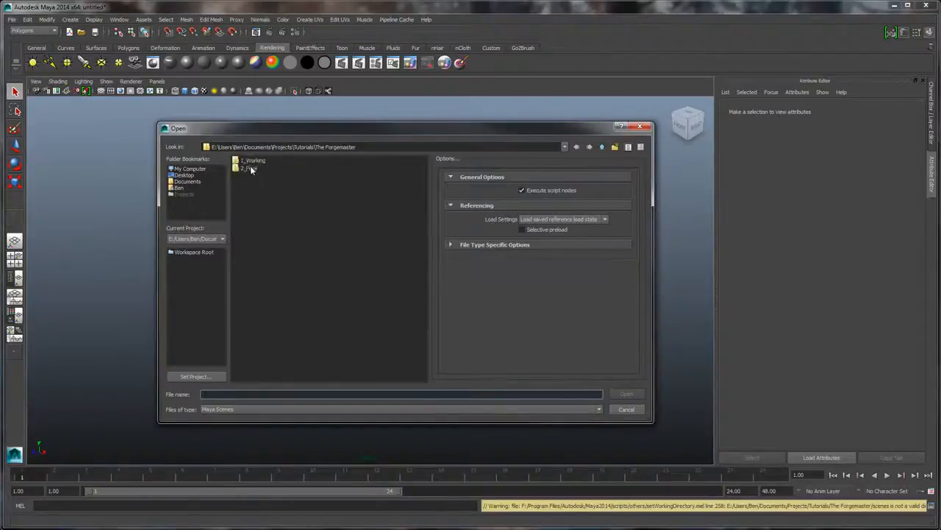
double_click(250, 162)
double_click(247, 176)
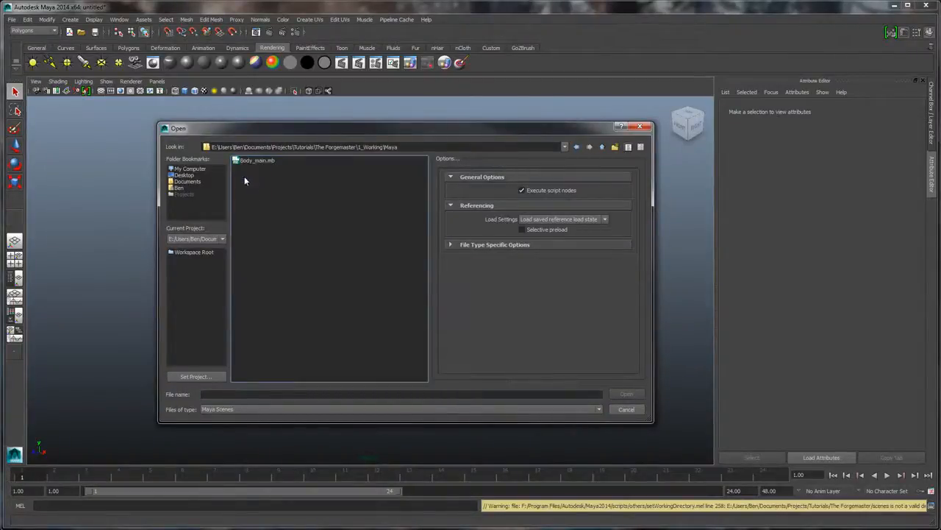
double_click(255, 160)
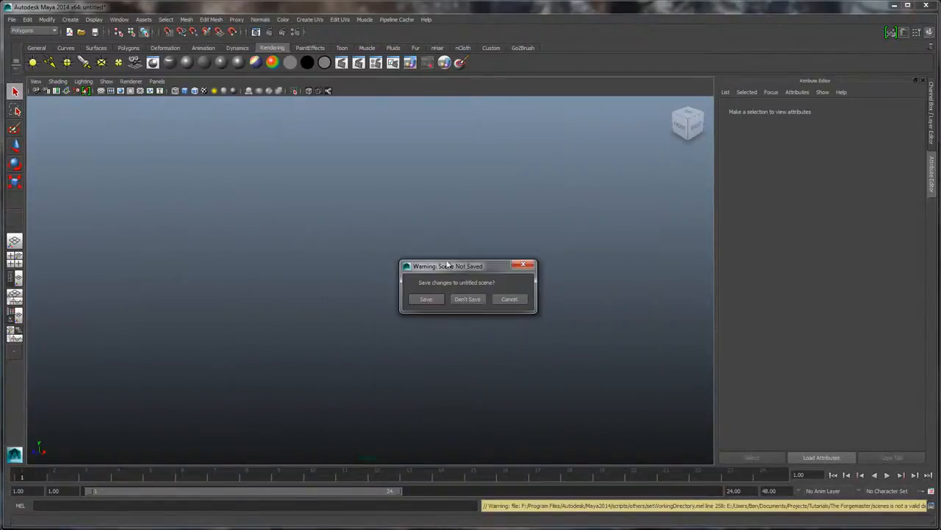
click(478, 298)
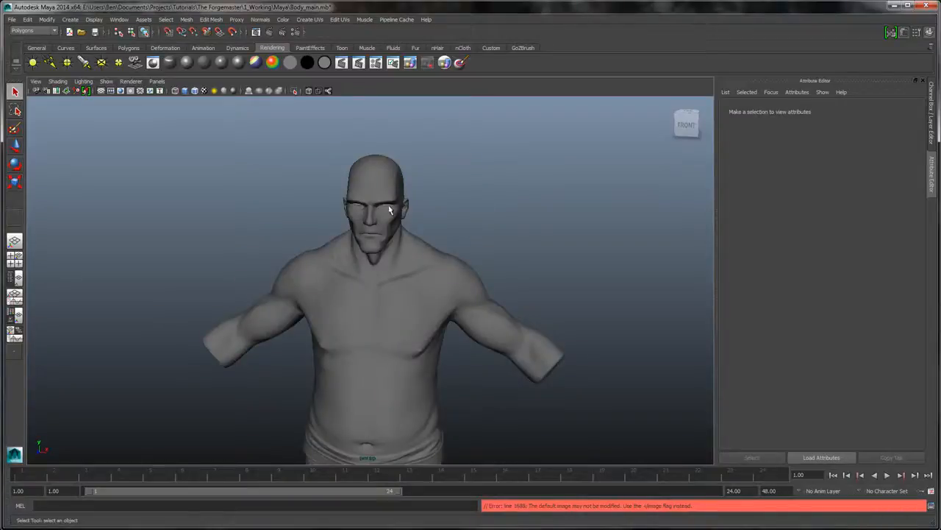
Inspect the sculpt's head and shoulders and check the half-face retopology mesh lying over it
alt+right_drag(484, 200, 551, 404)
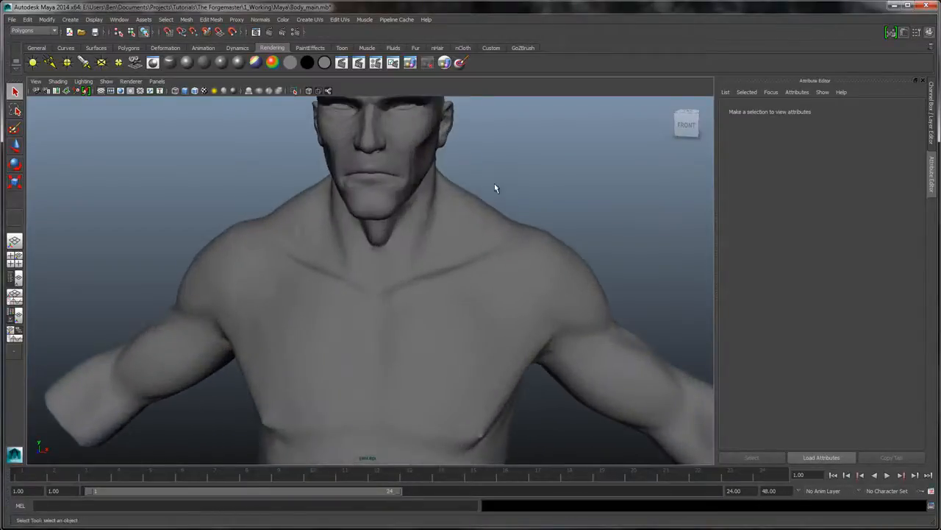
alt+middle_drag(494, 183, 496, 261)
alt+drag(496, 266, 376, 239)
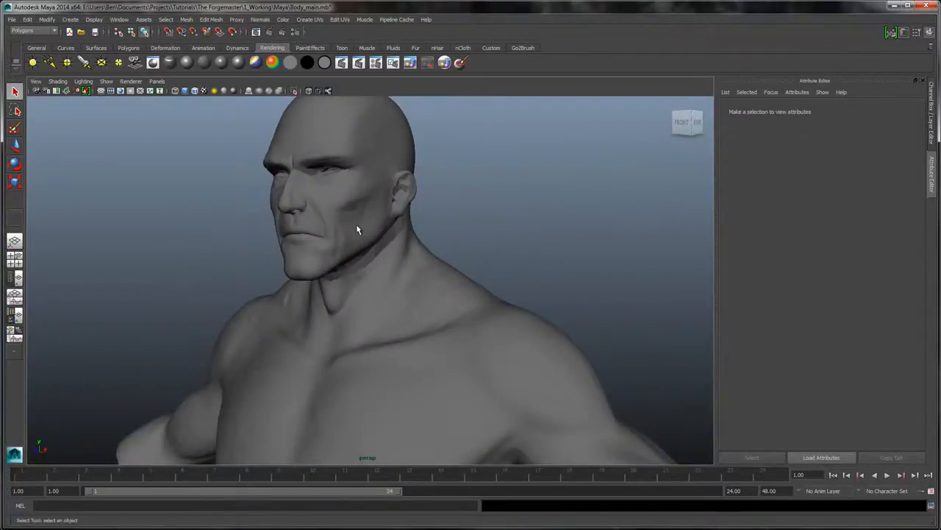
click(357, 228)
alt+drag(483, 210, 515, 263)
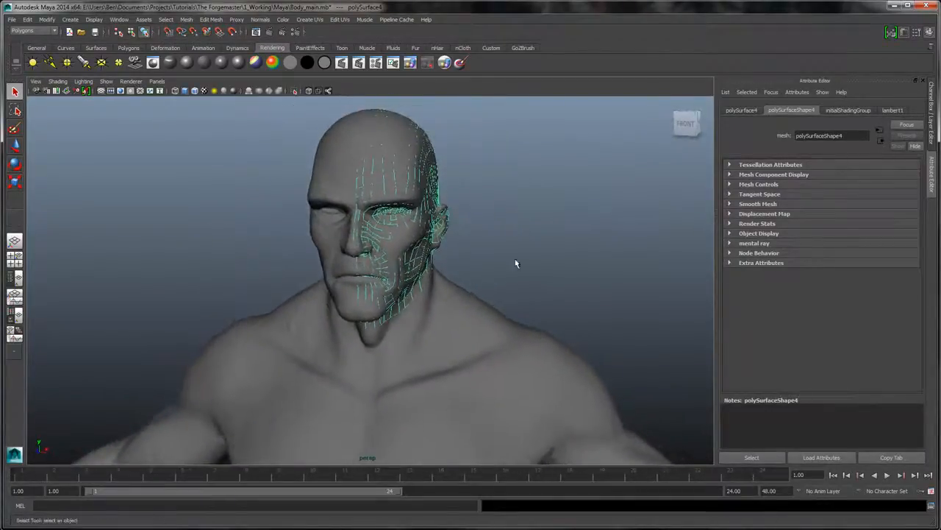
click(460, 339)
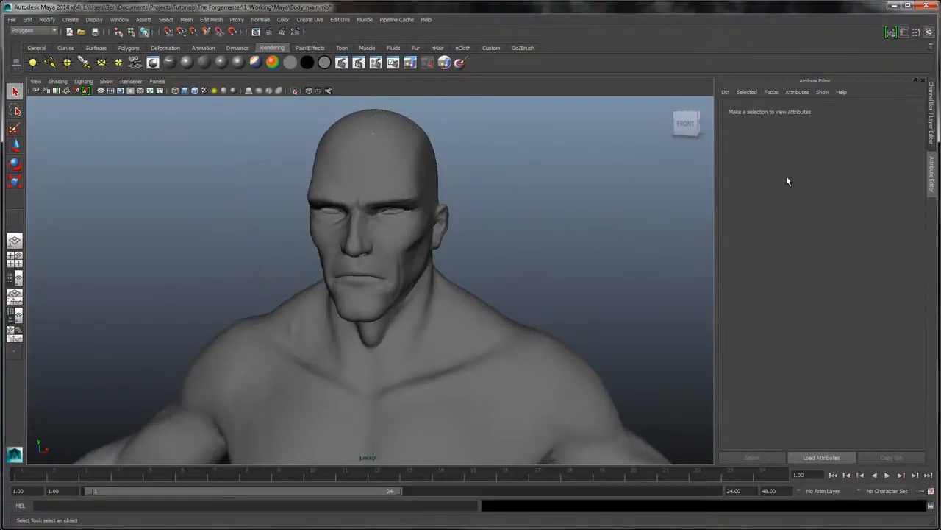
Select the high-resolution body mesh and set polySurface3 as the Other Surface transform constraint in the Modeling Toolkit
click(929, 118)
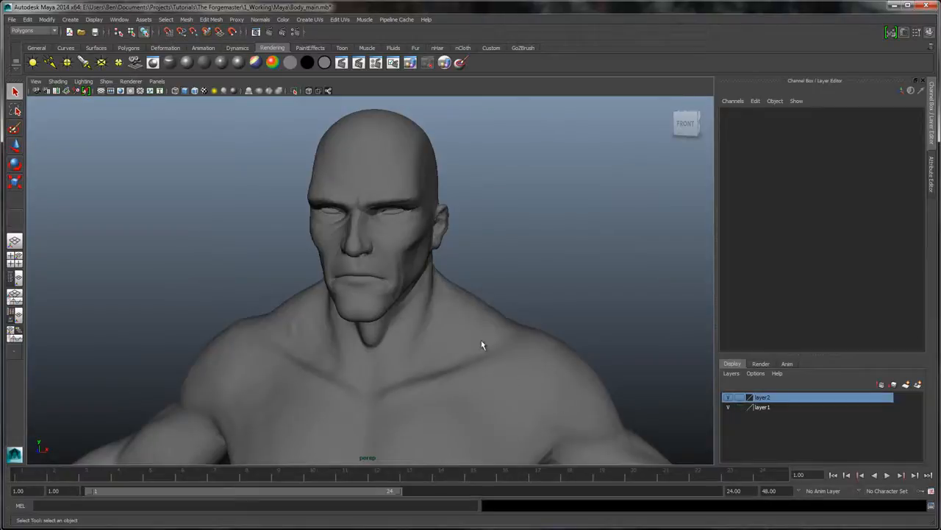
click(461, 340)
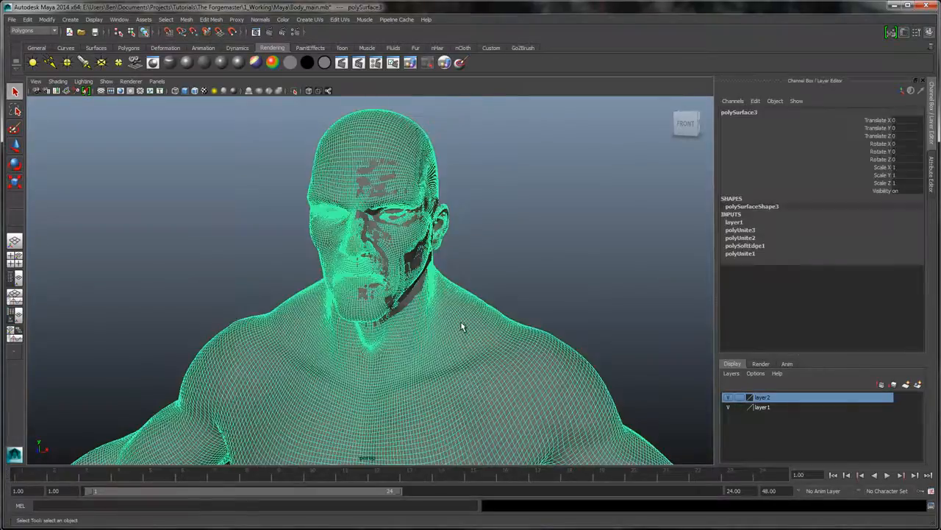
click(929, 182)
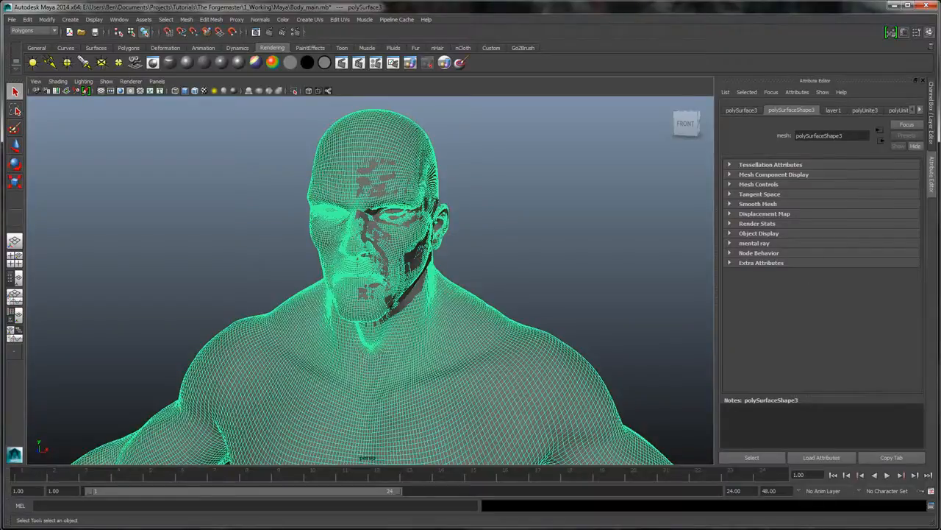
click(891, 33)
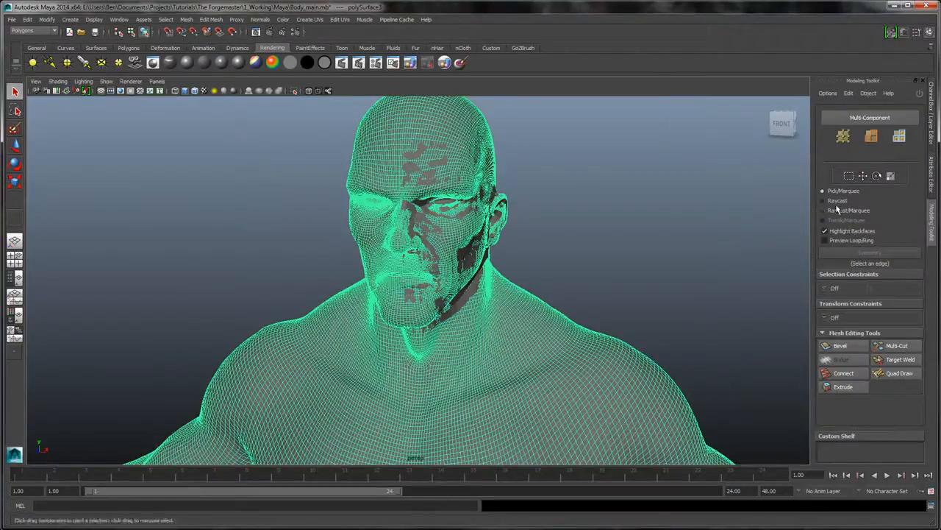
click(825, 319)
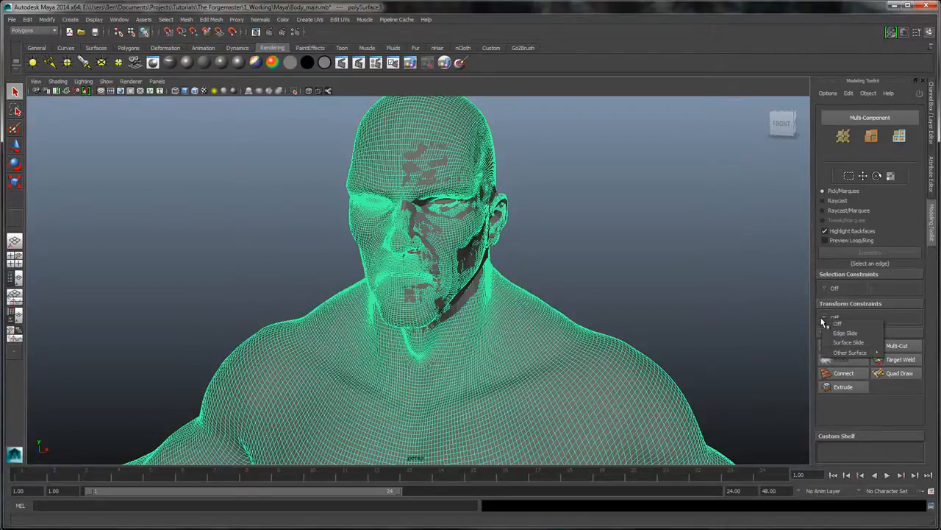
mouse_move(851, 354)
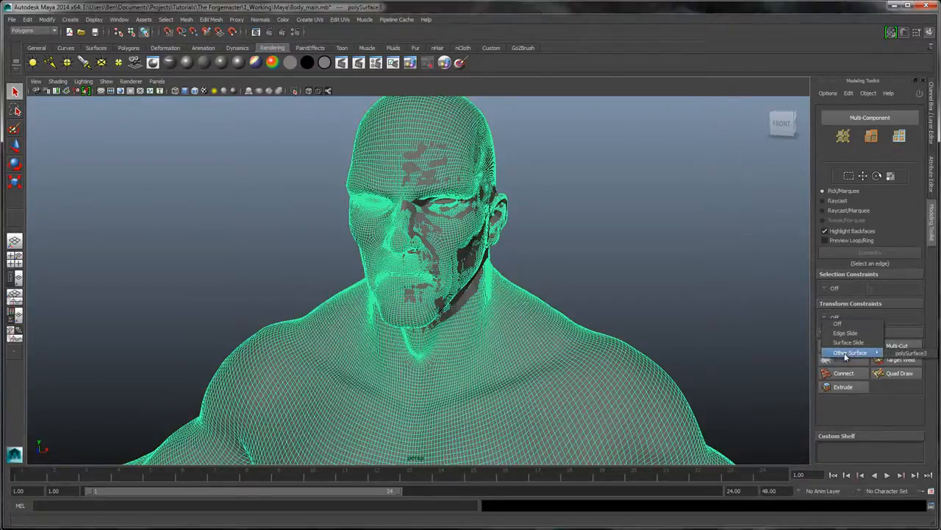
click(909, 354)
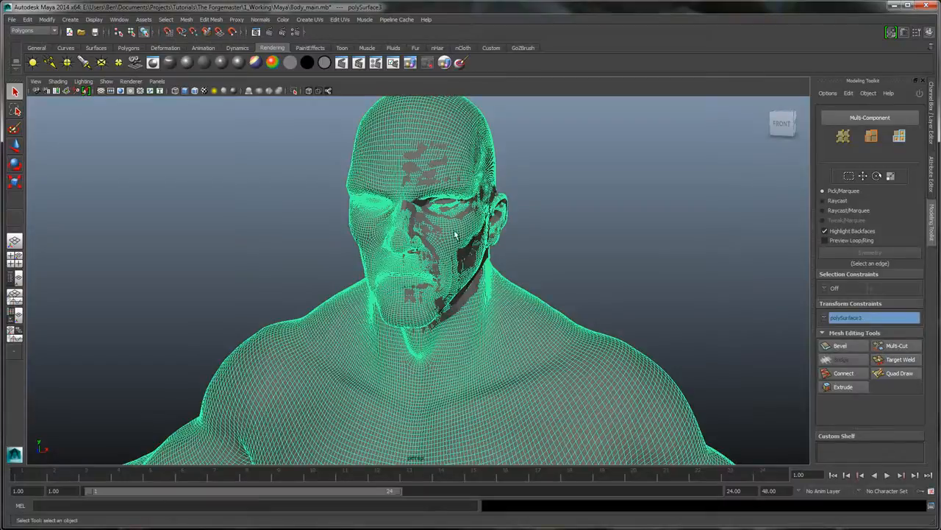
Deselect the body mesh and set display layer layer1 to reference mode
click(563, 296)
click(930, 118)
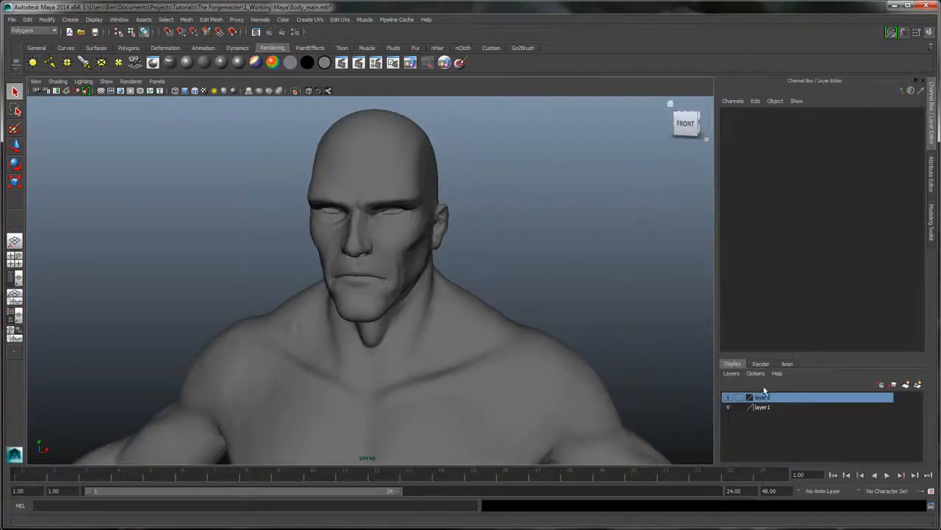
click(739, 407)
click(739, 407)
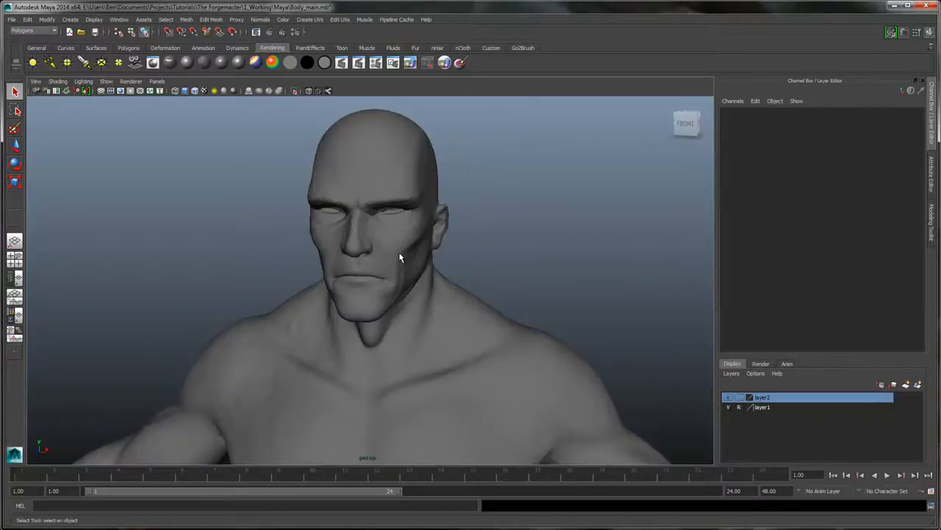
Select the half-face retopology mesh and activate Quad Draw on it
alt+drag(411, 244, 383, 246)
click(372, 228)
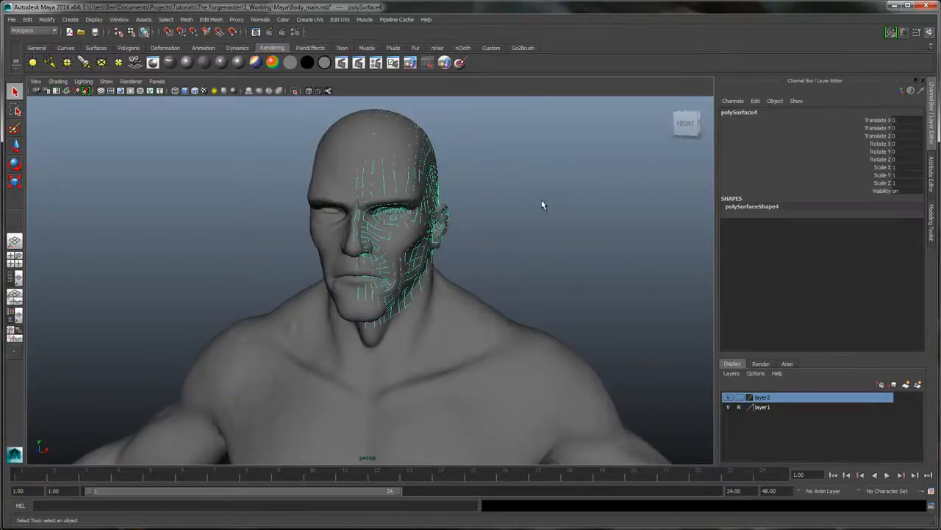
alt+drag(542, 204, 561, 211)
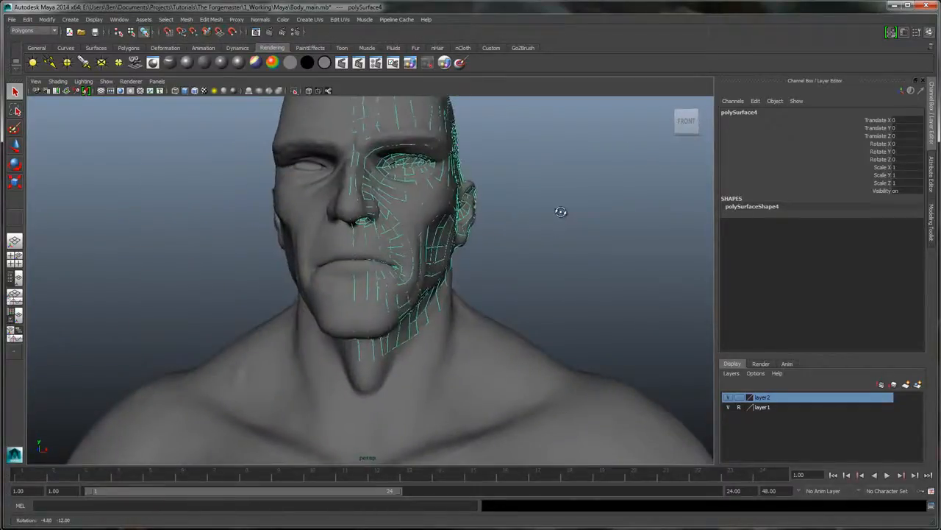
click(930, 216)
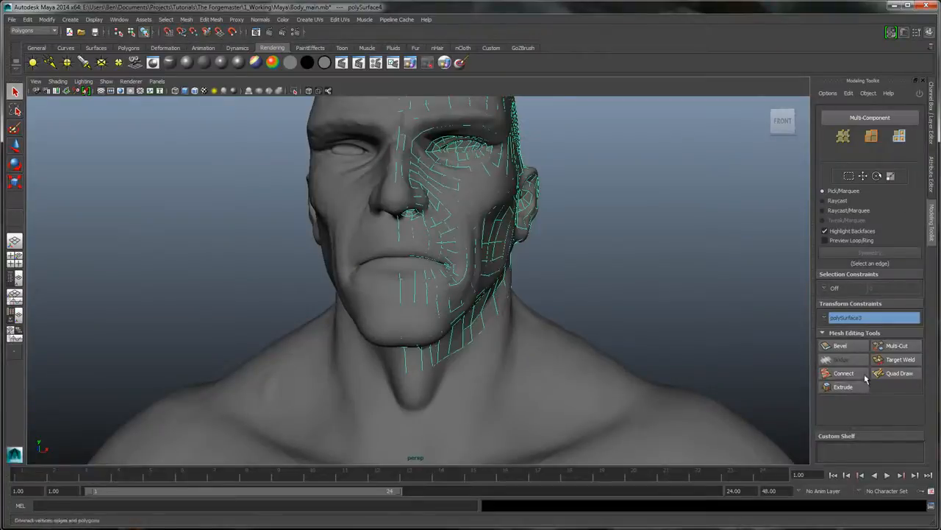
click(891, 375)
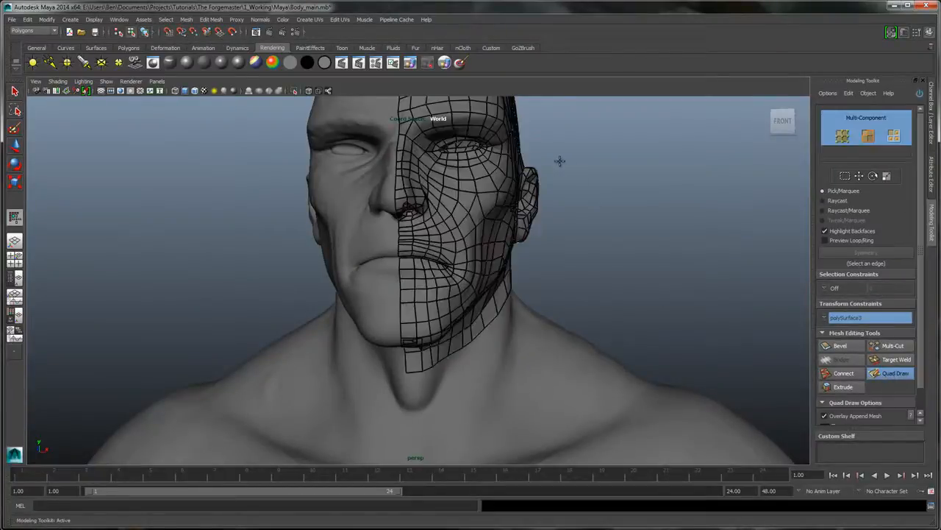
Place Quad Draw points down the neck's centre line, from below the face mesh to between the collarbones
mouse_move(564, 159)
alt+mouse_down()
mouse_move(564, 204)
mouse_move(490, 204)
mouse_move(575, 203)
mouse_move(531, 216)
mouse_move(532, 201)
mouse_move(580, 174)
alt+mouse_up()
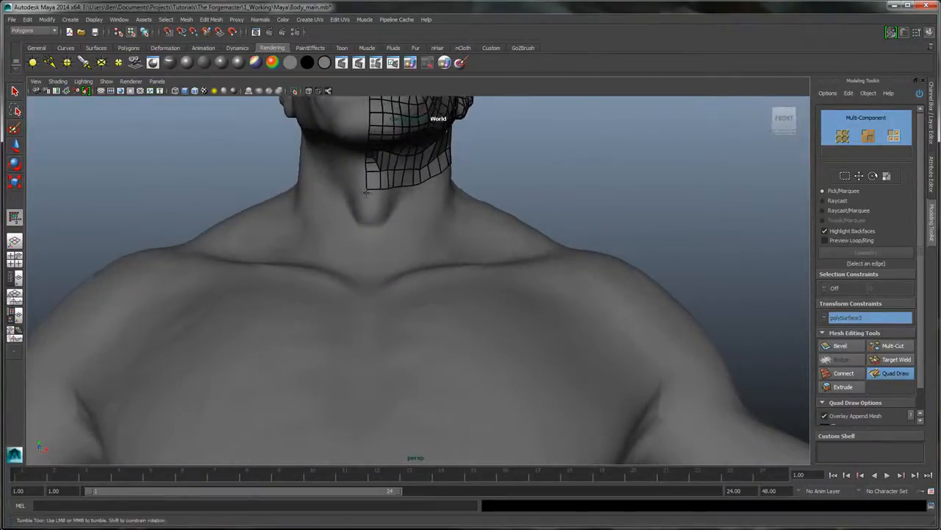
click(369, 211)
click(369, 226)
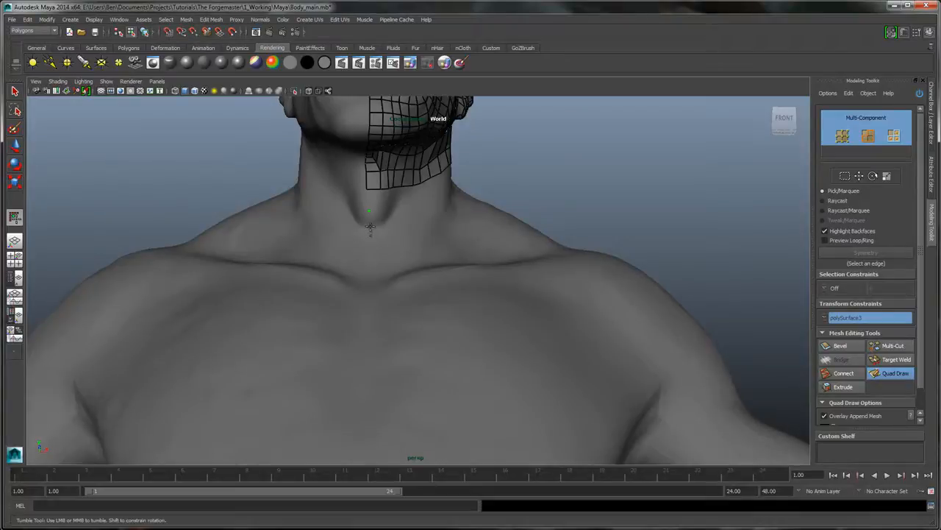
click(369, 286)
Continue the centre-line column of Quad Draw points down the middle of the chest
alt+right_drag(404, 276, 384, 288)
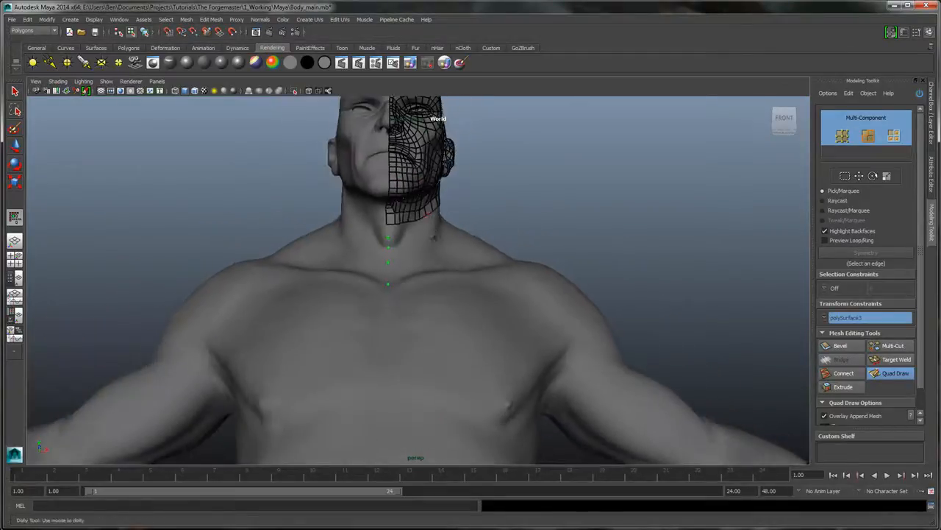
alt+drag(412, 286, 420, 308)
alt+middle_drag(420, 307, 434, 229)
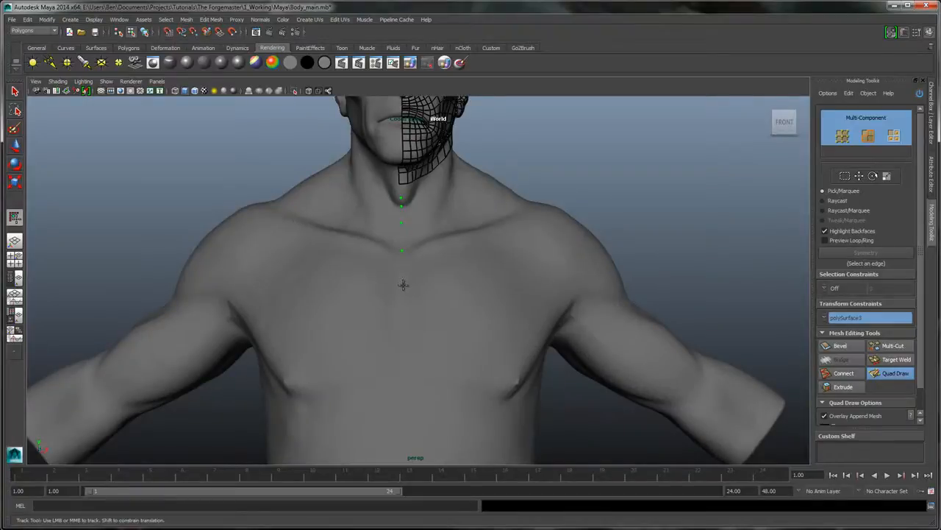
click(403, 287)
click(403, 318)
Extend the centre-line column of Quad Draw points down the abdomen to the top of the navel
alt+middle_drag(403, 375, 403, 291)
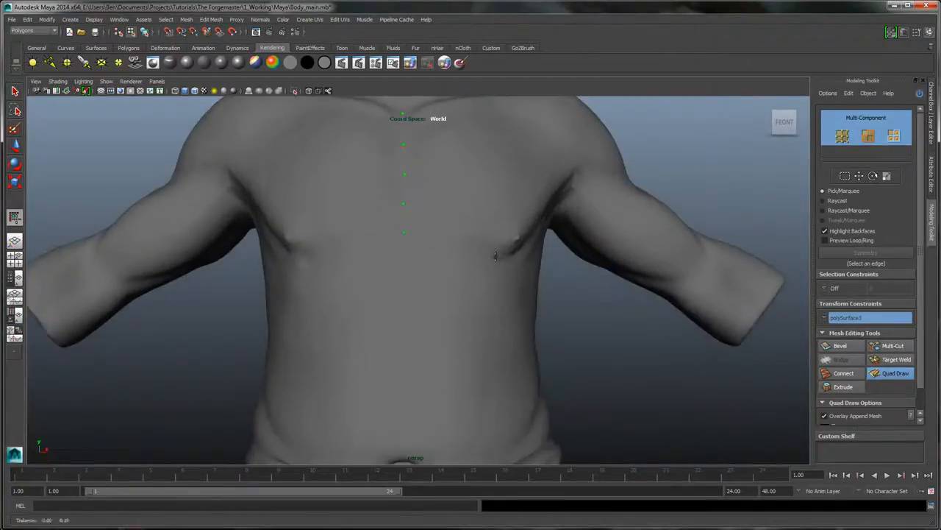
click(403, 277)
click(404, 319)
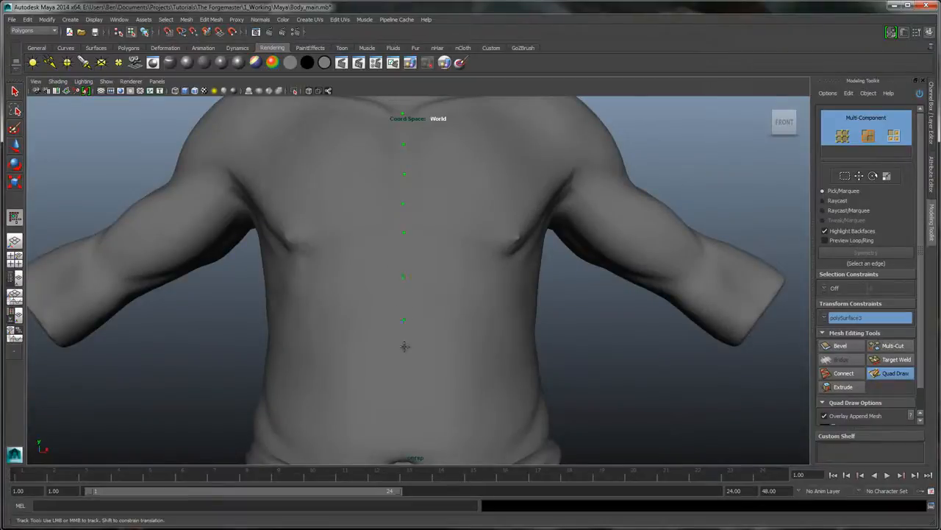
click(404, 361)
alt+middle_drag(405, 400, 397, 300)
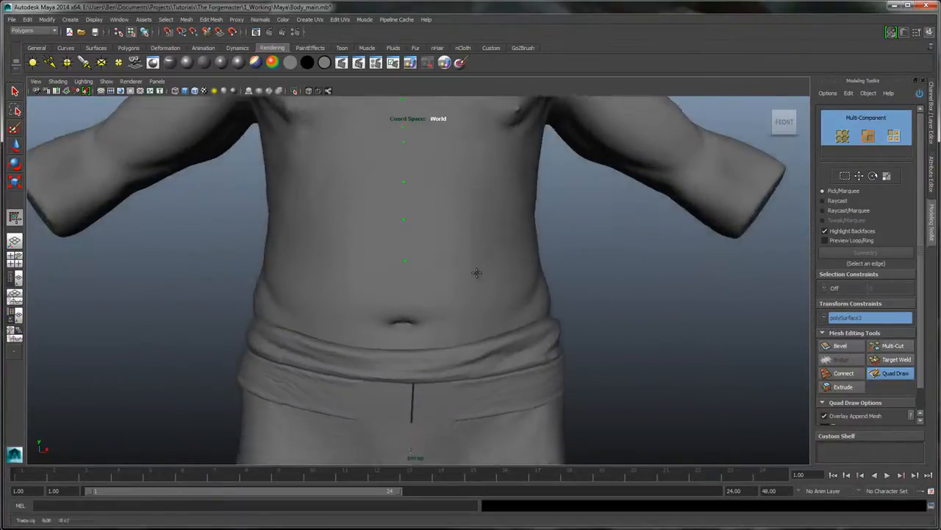
click(405, 292)
click(403, 320)
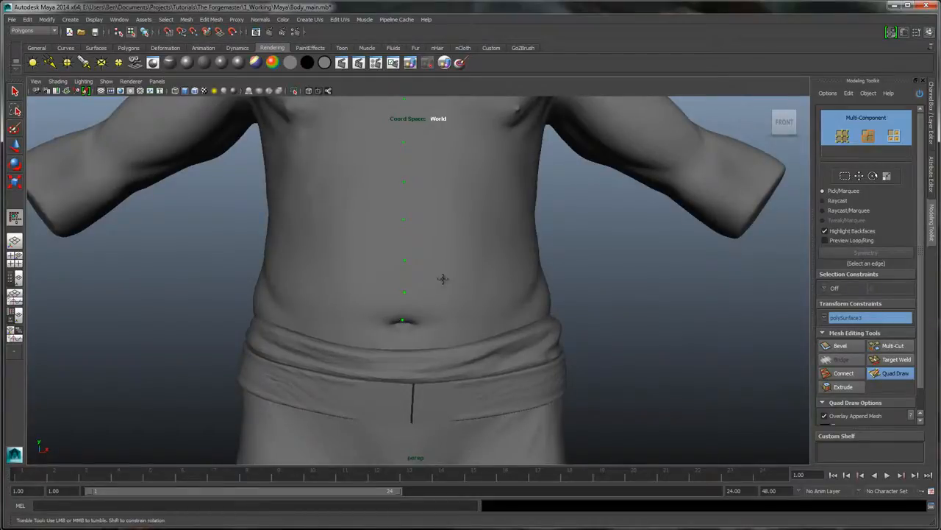
Add closely spaced Quad Draw points through the navel and down to the waistband to finish the centre-line column
alt+drag(443, 280, 455, 233)
alt+middle_drag(455, 211, 456, 242)
alt+right_drag(456, 243, 457, 259)
alt+drag(457, 259, 393, 346)
alt+drag(465, 303, 458, 275)
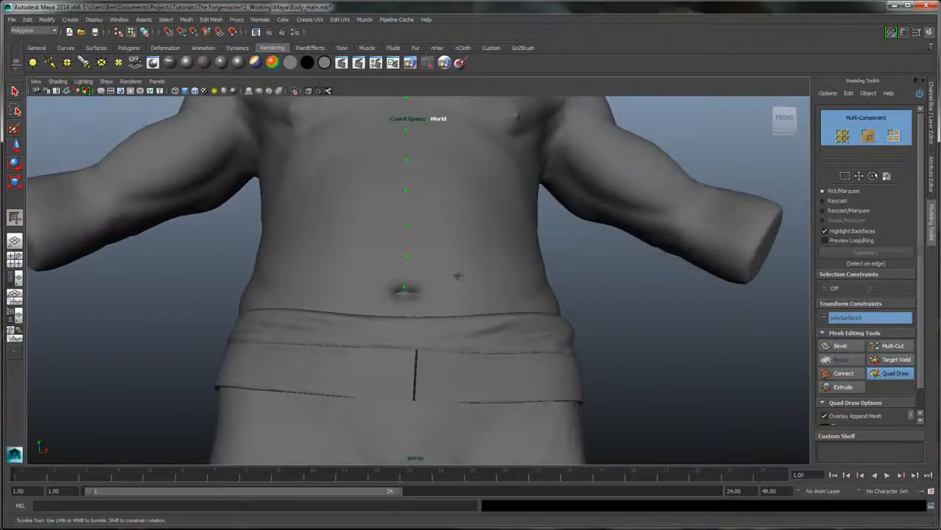
alt+right_drag(458, 275, 449, 338)
click(400, 298)
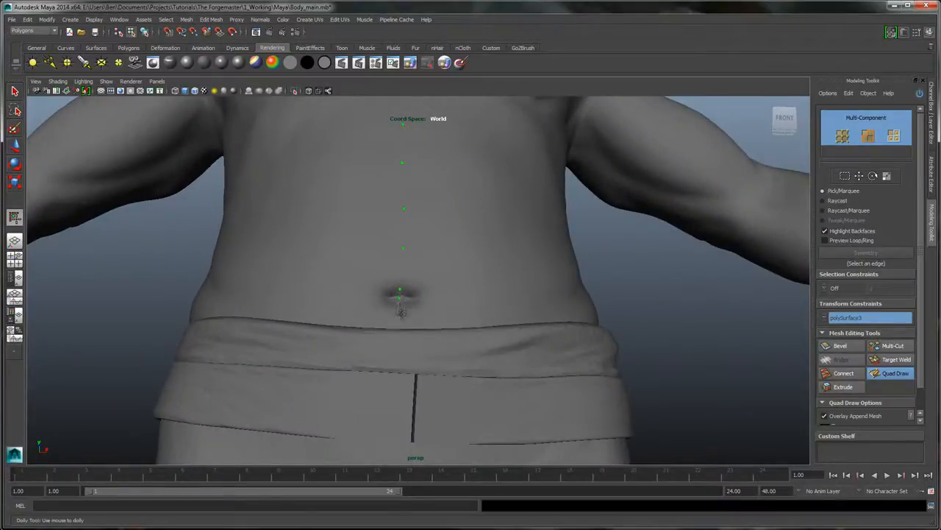
click(398, 309)
click(399, 327)
Start a second column of Quad Draw points beside the centre line, running down the neck below the face mesh
alt+drag(491, 263, 490, 280)
alt+right_drag(490, 279, 470, 237)
alt+drag(471, 238, 423, 219)
alt+middle_drag(416, 192, 360, 199)
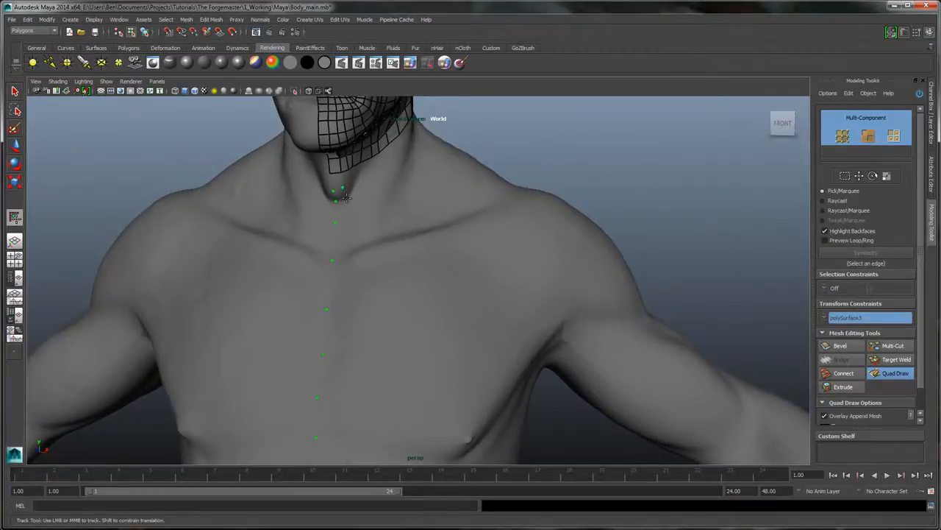
click(349, 206)
click(351, 222)
Continue the second column of Quad Draw points from the collarbones down the chest, level with the centre-line points
alt+right_drag(406, 321, 436, 204)
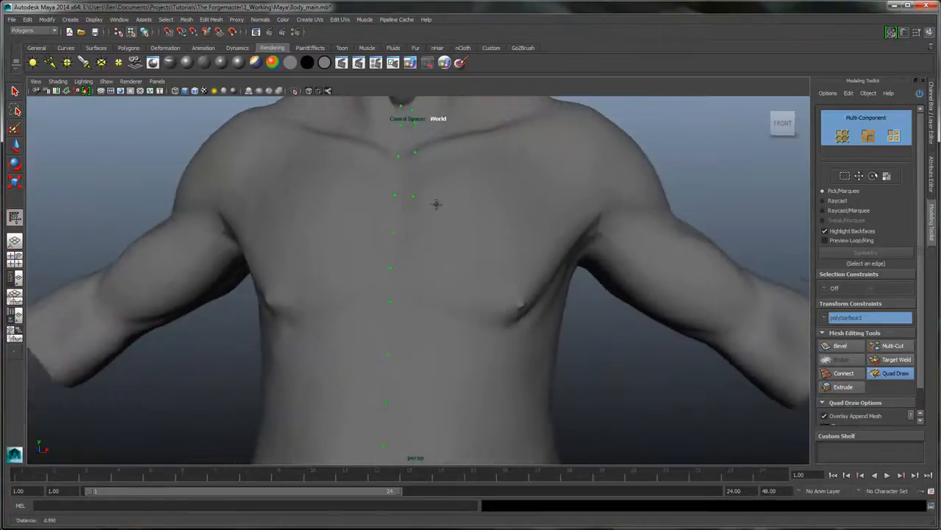
alt+drag(436, 204, 436, 206)
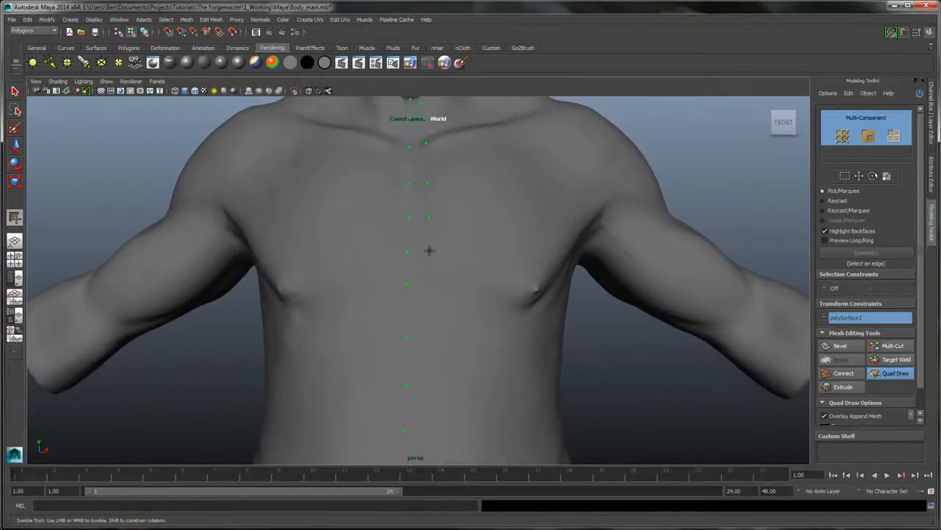
click(430, 250)
click(426, 280)
Extend the second column of Quad Draw points from below the chest down the abdomen, matching the centre-line spacing
alt+middle_drag(525, 350, 479, 247)
click(443, 262)
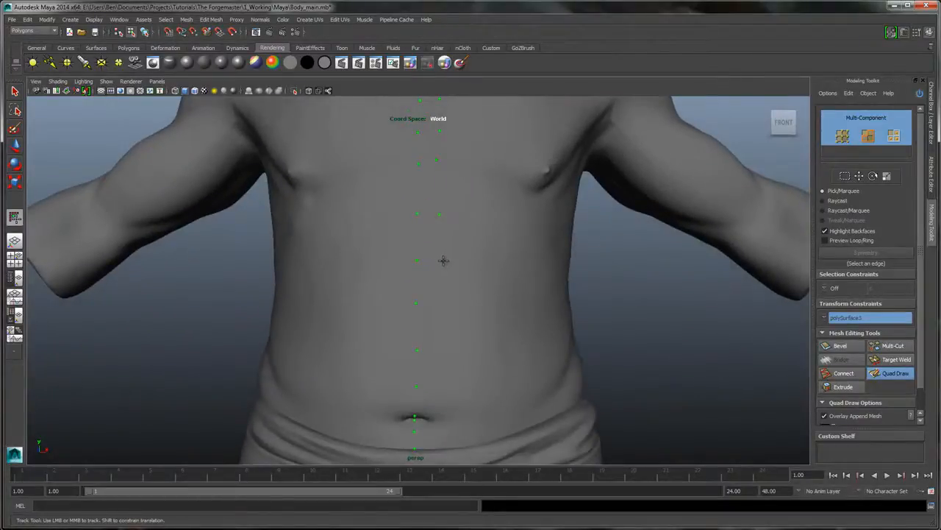
click(445, 306)
click(446, 346)
click(445, 384)
Finish the second column with closely spaced Quad Draw points beside the navel and down to the waistband
alt+drag(531, 371, 487, 324)
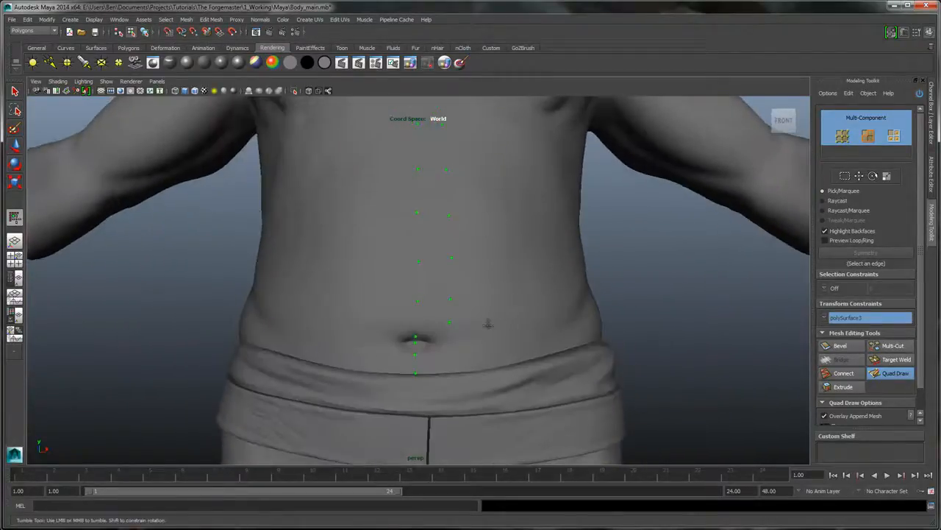
click(448, 343)
click(447, 356)
click(449, 372)
alt+right_drag(515, 289, 523, 325)
alt+middle_drag(515, 324, 513, 278)
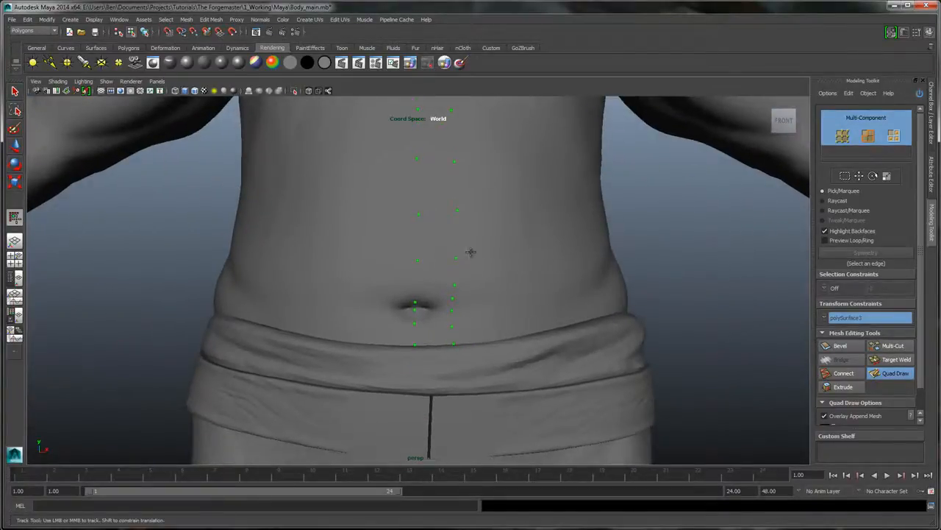
alt+right_drag(470, 252, 495, 267)
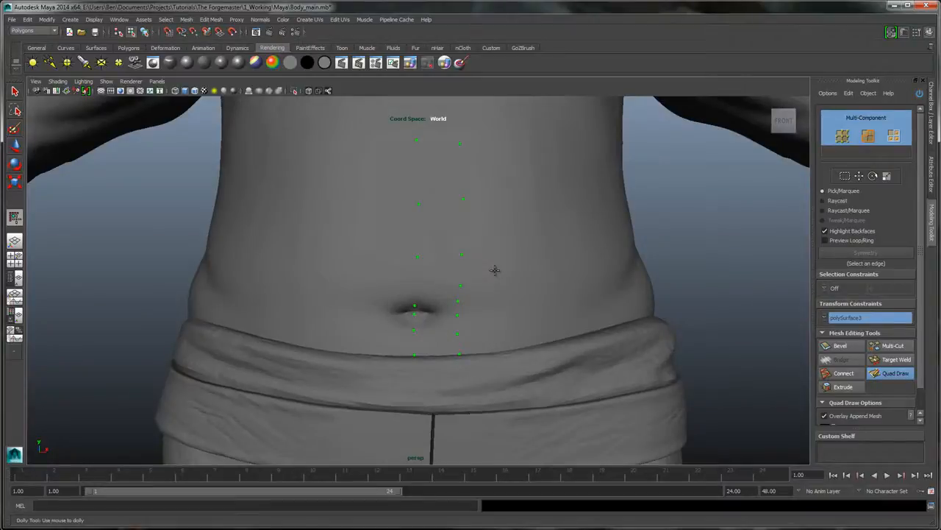
Place two inner points between the columns at the navel and fill the quads around them
click(436, 315)
click(425, 329)
shift+click(424, 321)
alt+drag(431, 256, 432, 252)
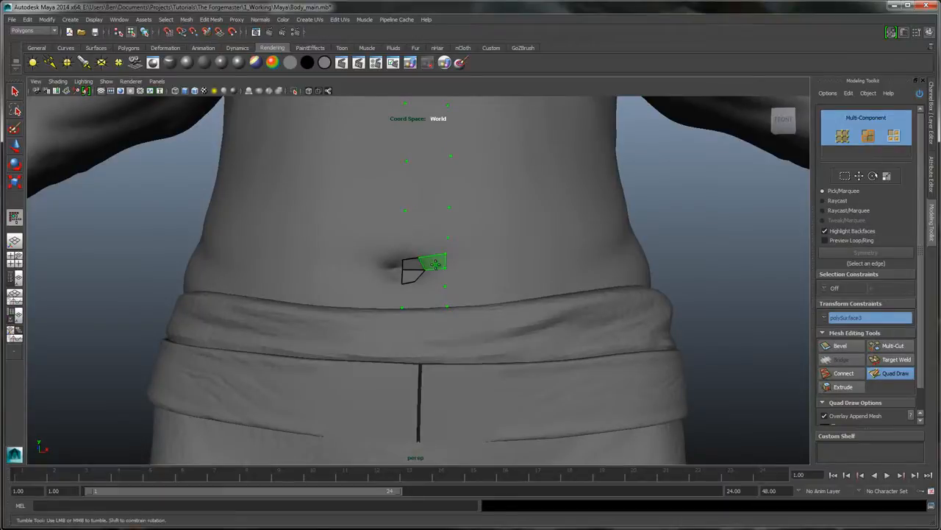
shift+click(435, 263)
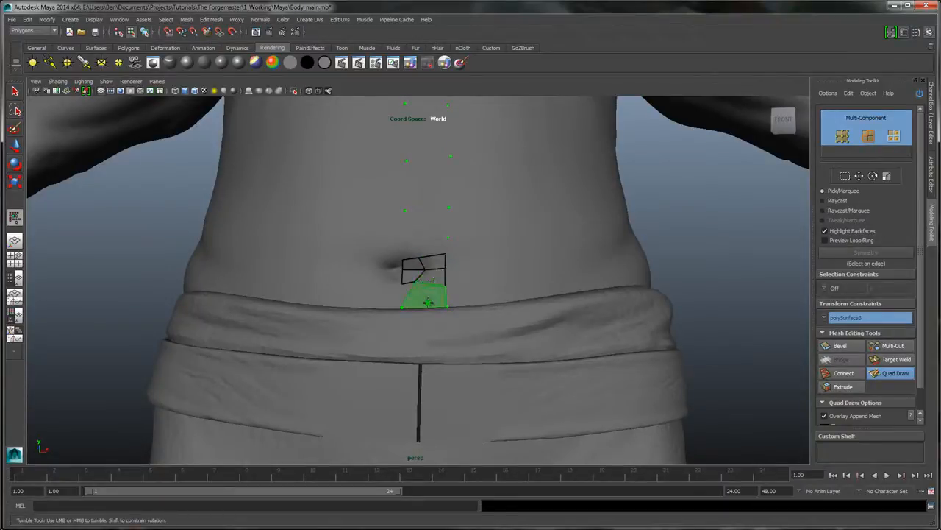
Fill the gap between the navel quads and the waistband with Quad Draw faces
alt+drag(421, 290, 427, 296)
alt+right_drag(534, 273, 538, 293)
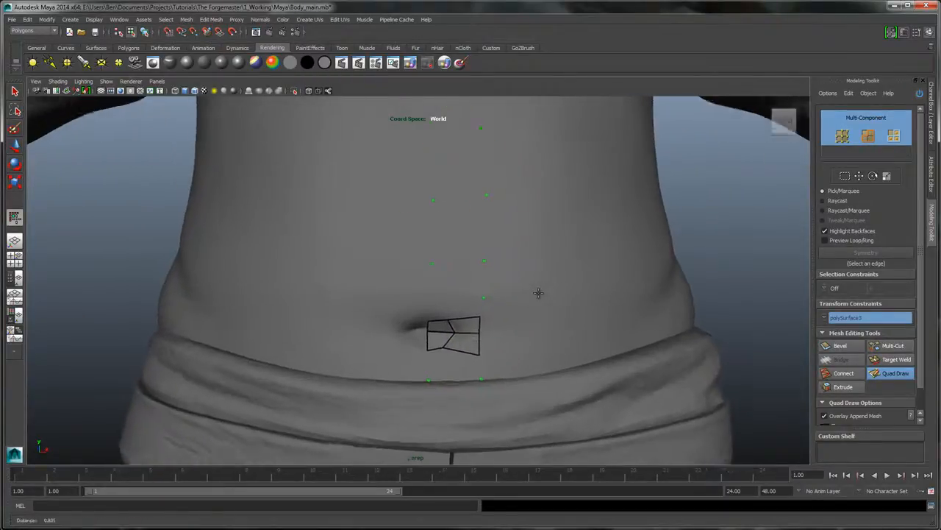
alt+middle_drag(538, 293, 534, 267)
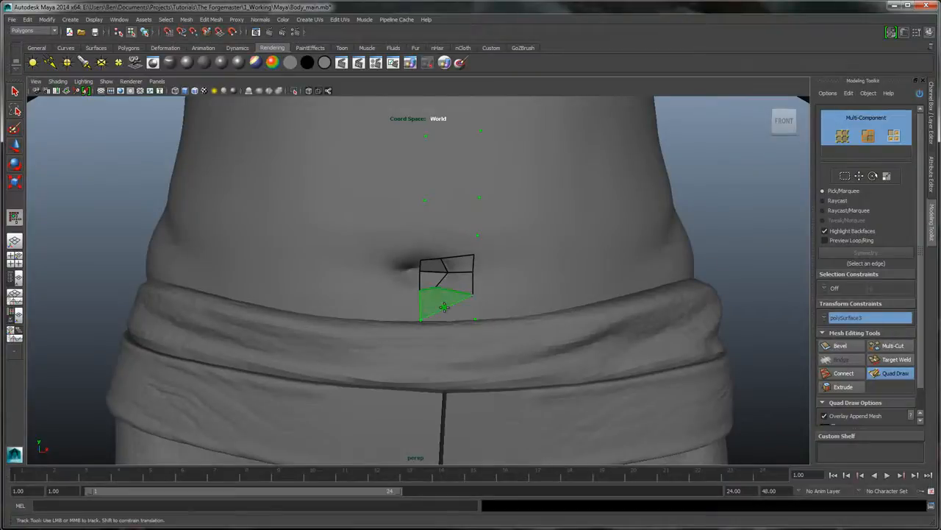
shift+click(445, 306)
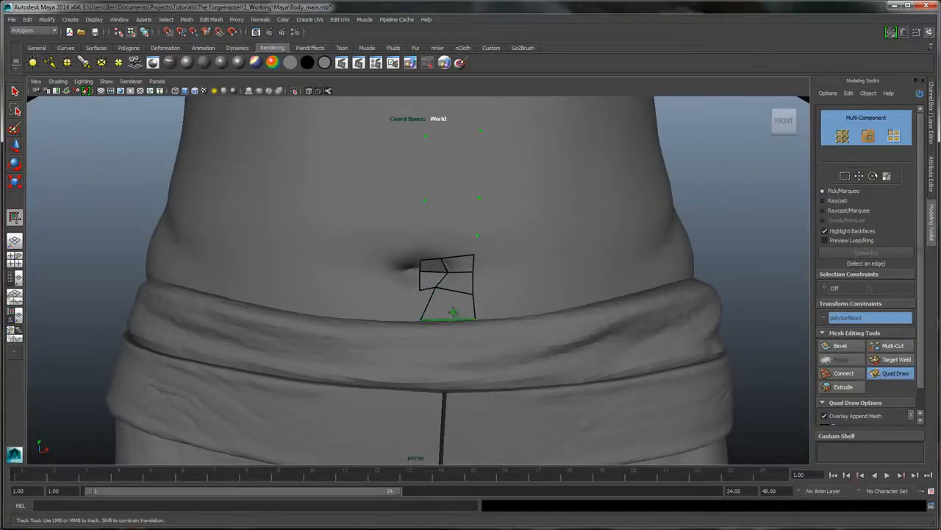
shift+click(413, 307)
alt+middle_drag(542, 257, 542, 255)
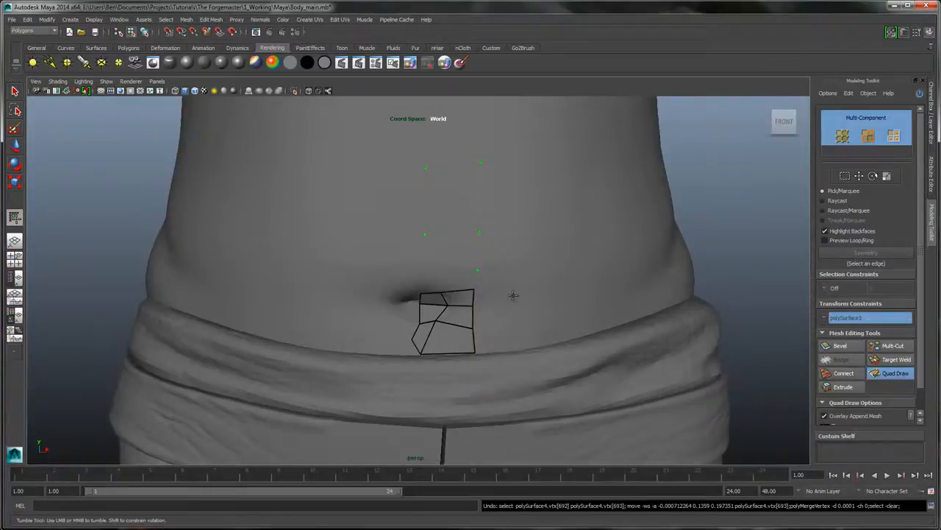
alt+drag(513, 295, 533, 293)
alt+middle_drag(533, 293, 487, 292)
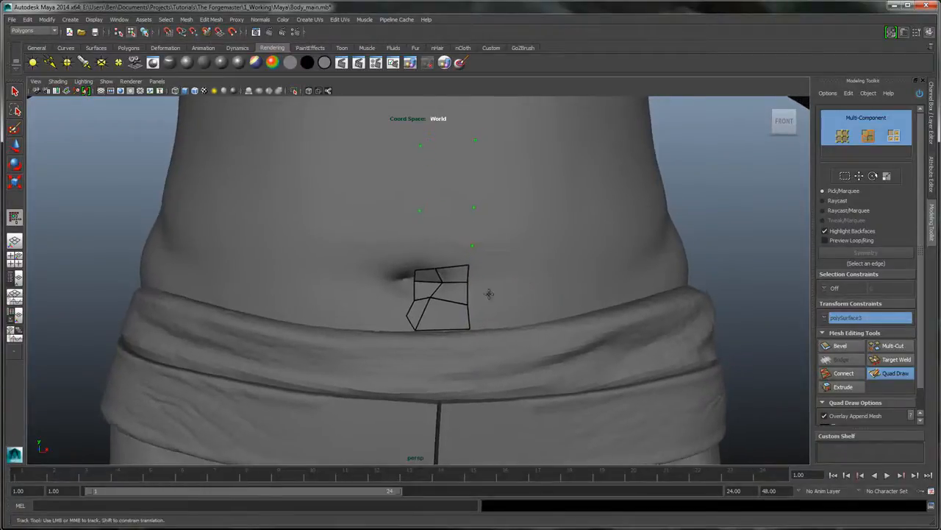
click(437, 242)
shift+click(424, 256)
alt+middle_drag(454, 220, 453, 227)
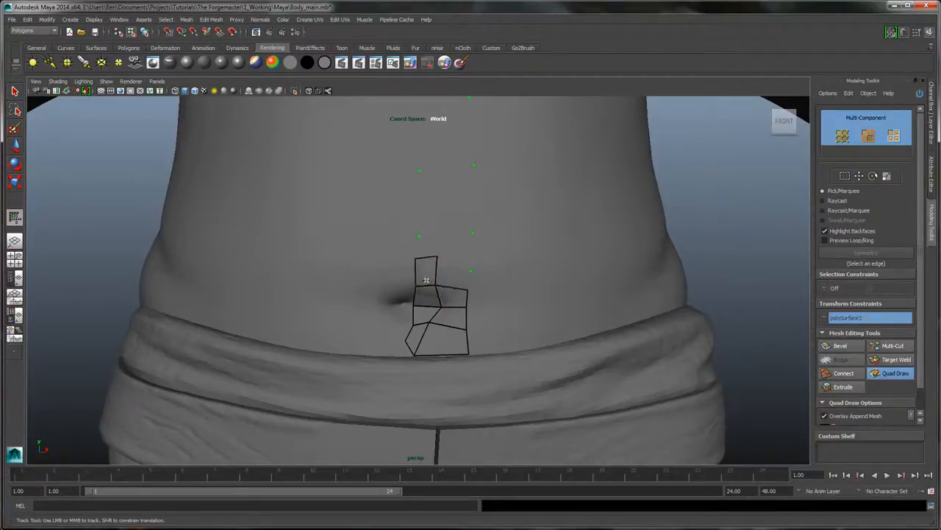
mouse_move(426, 281)
mouse_down()
mouse_move(424, 266)
mouse_move(427, 280)
mouse_up()
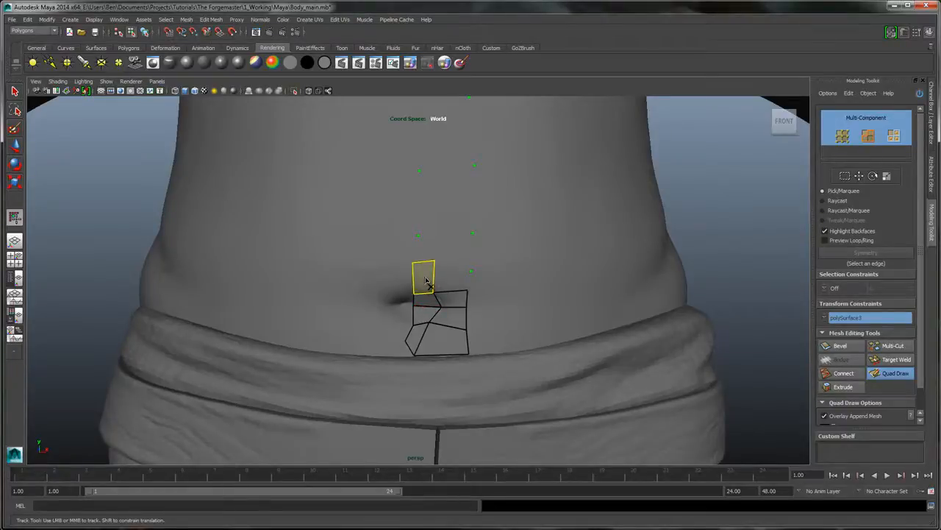
Merge the stray vertex across the centre line into the waistband corner vertex and reposition the inner vertex below the navel
scroll(438, 241, up, 3)
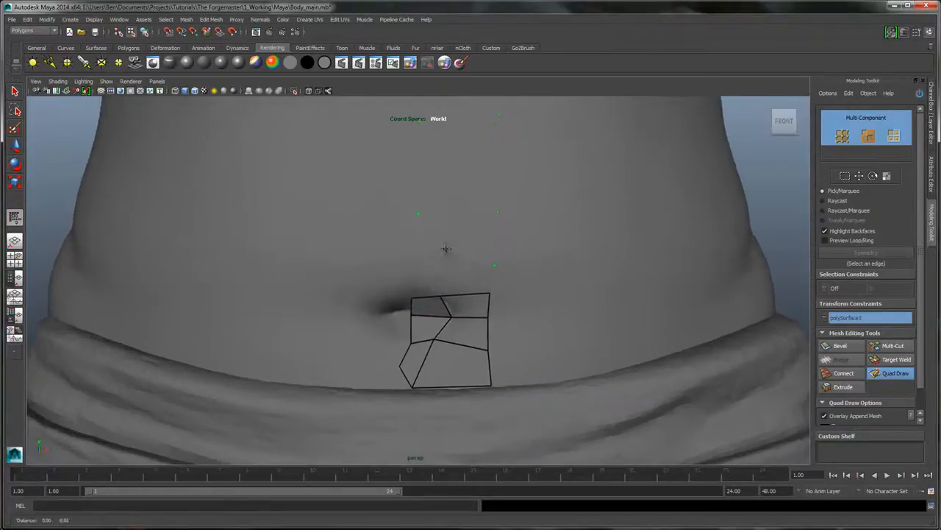
alt+middle_drag(445, 248, 442, 231)
alt+drag(442, 231, 443, 235)
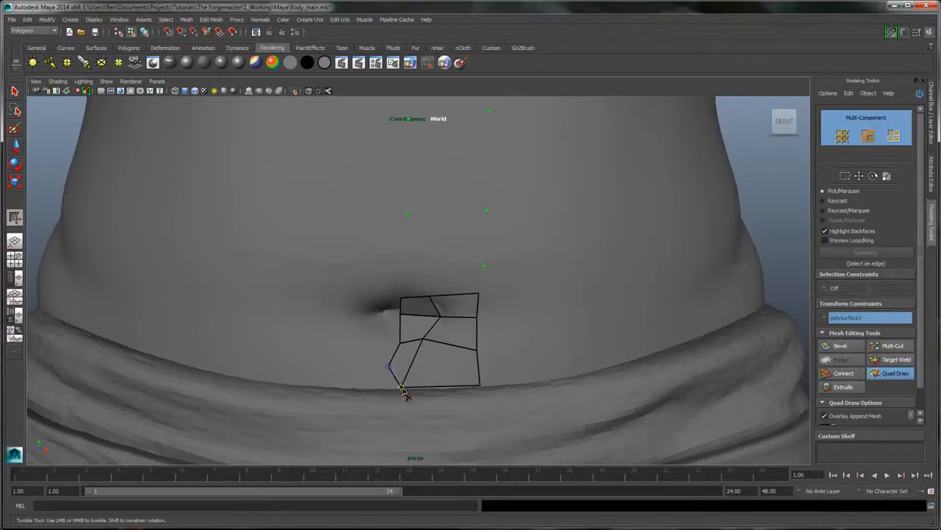
drag(402, 389, 402, 389)
drag(424, 339, 430, 344)
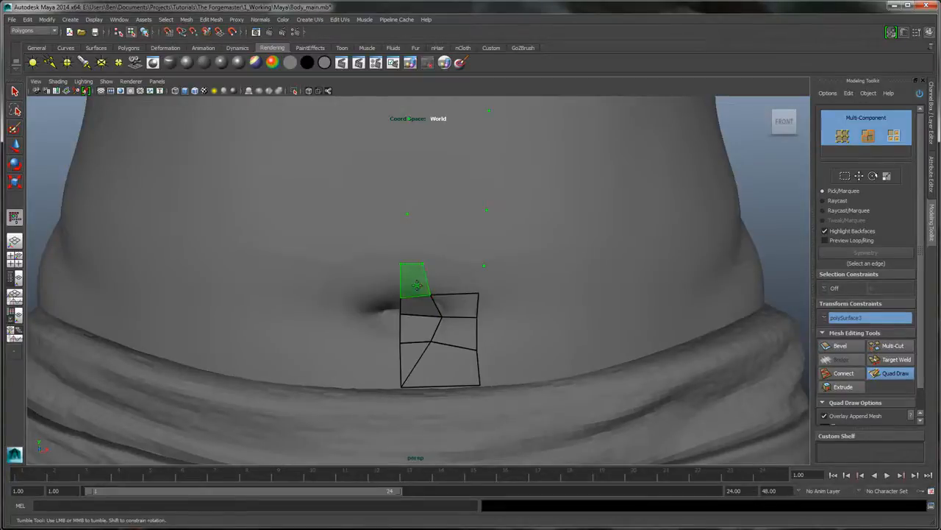
Fill the faces directly above the navel and the first large quads of the strip up the lower abdomen
shift+click(414, 279)
drag(404, 267, 455, 267)
shift+click(478, 331)
shift+click(476, 287)
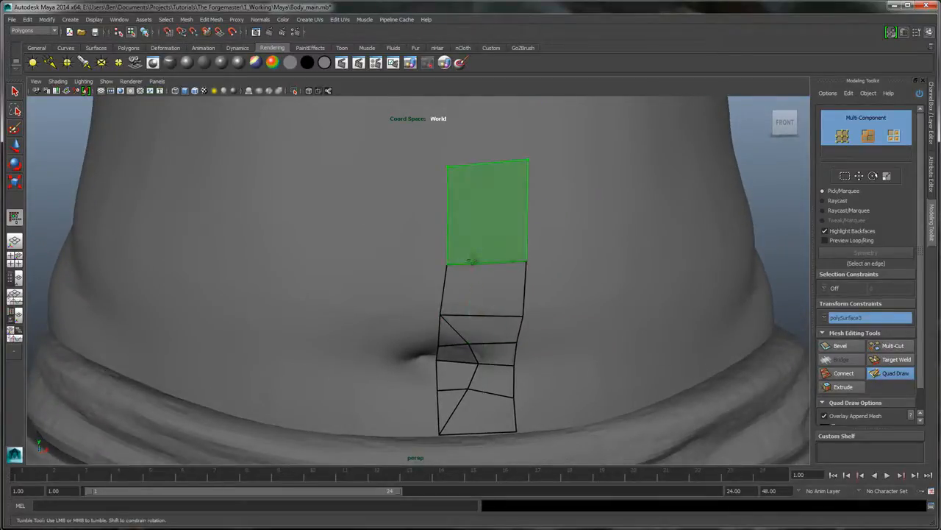
shift+click(485, 214)
Fill the quads between the two point columns from the upper abdomen to the middle of the chest
alt+drag(552, 179, 583, 243)
mouse_move(583, 243)
alt+right_down()
mouse_move(544, 214)
mouse_move(528, 226)
alt+right_up()
alt+middle_drag(473, 189, 481, 231)
shift+drag(428, 165, 444, 337)
Fill the remaining quads up the upper chest and throat to join the strip to the face mesh
alt+middle_drag(493, 201, 486, 370)
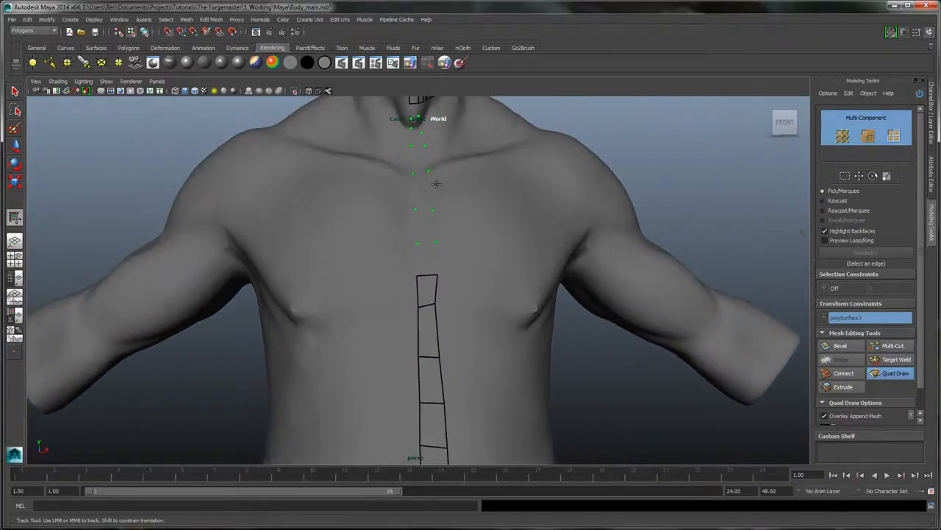
shift+drag(420, 152, 434, 274)
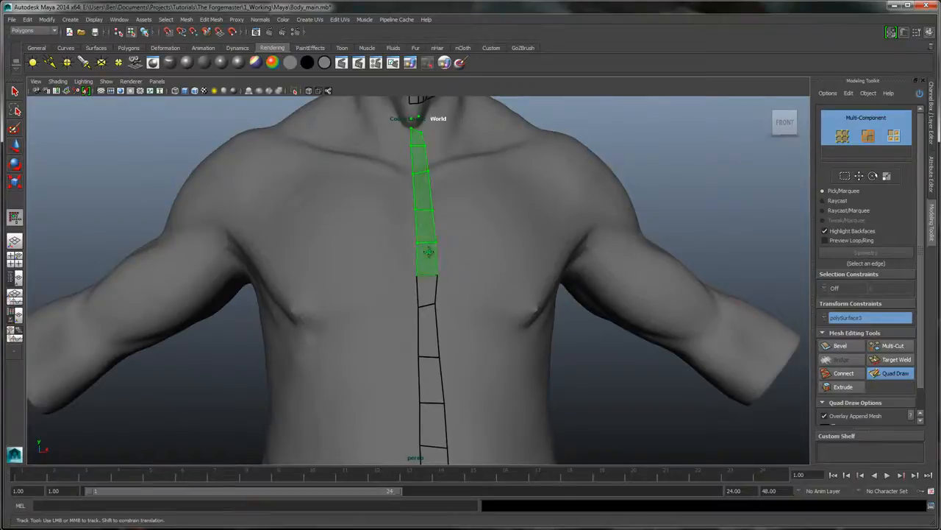
alt+middle_drag(481, 183, 478, 281)
alt+right_drag(477, 280, 501, 266)
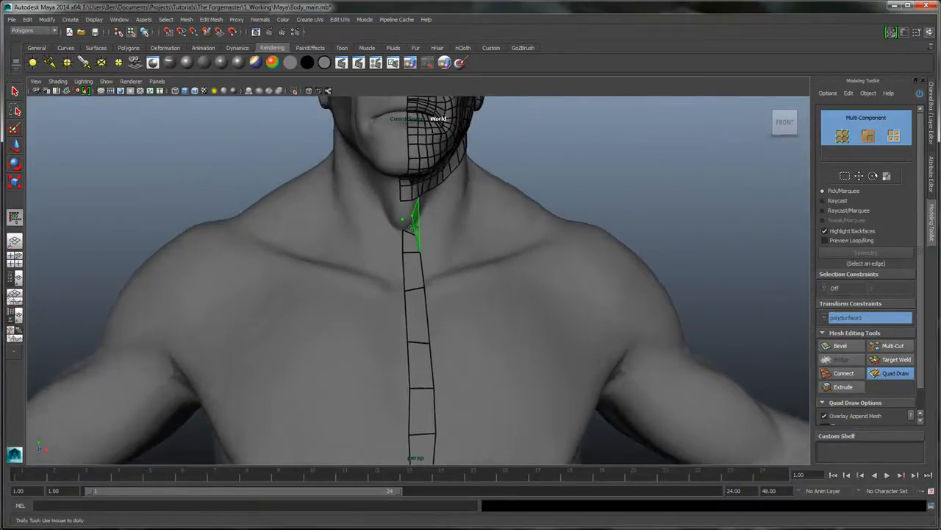
alt+drag(571, 227, 488, 222)
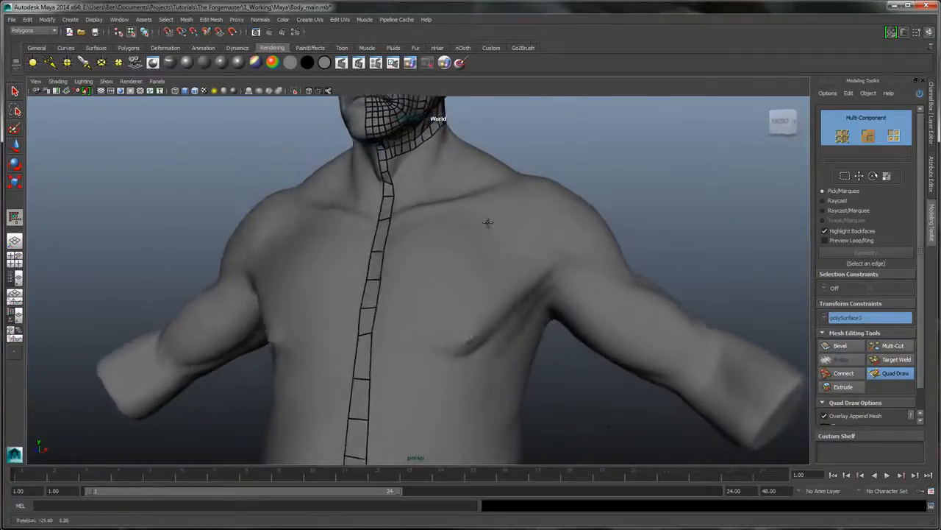
Place Quad Draw points from the armpit up the front of the shoulder to begin a ring around the arm
alt+middle_drag(488, 223, 426, 227)
alt+right_drag(426, 228, 479, 265)
alt+drag(479, 265, 431, 246)
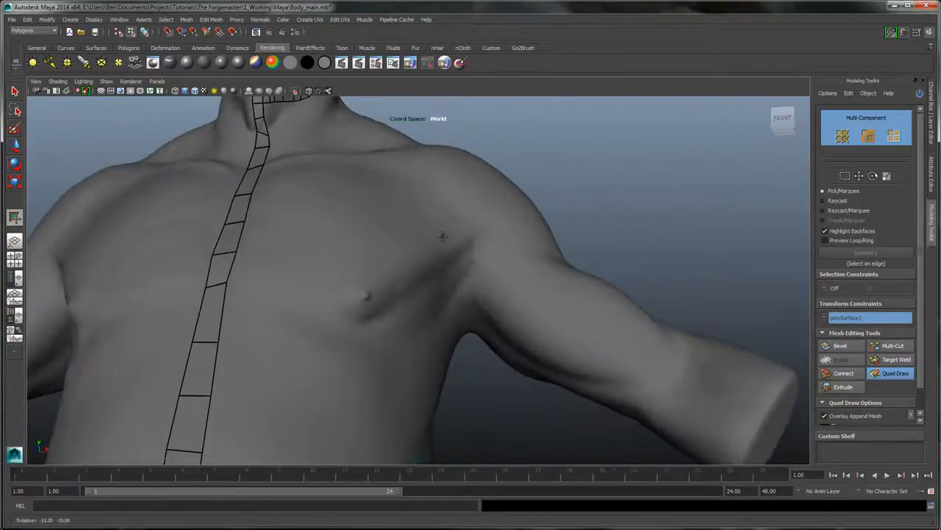
alt+right_drag(431, 246, 443, 285)
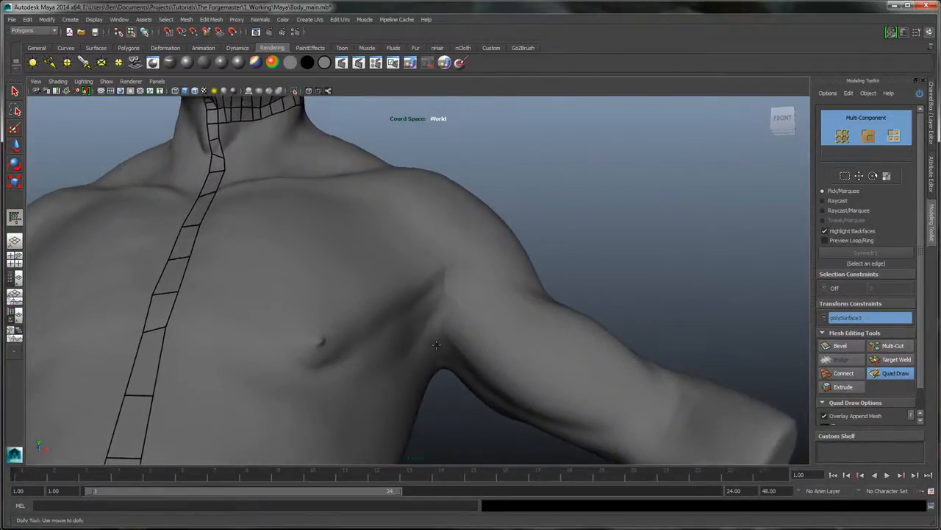
alt+drag(448, 332, 450, 304)
alt+drag(461, 246, 466, 269)
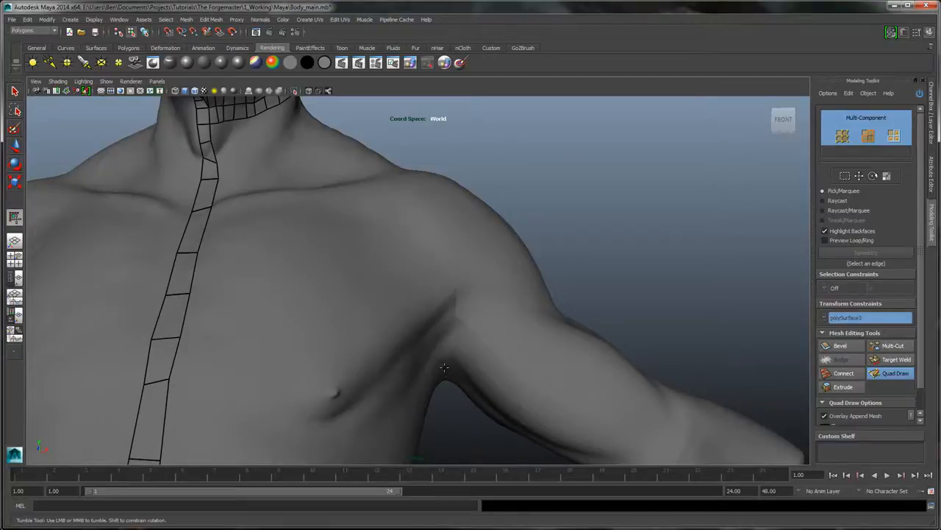
mouse_move(446, 357)
alt+mouse_down()
mouse_move(452, 347)
mouse_move(444, 343)
alt+mouse_up()
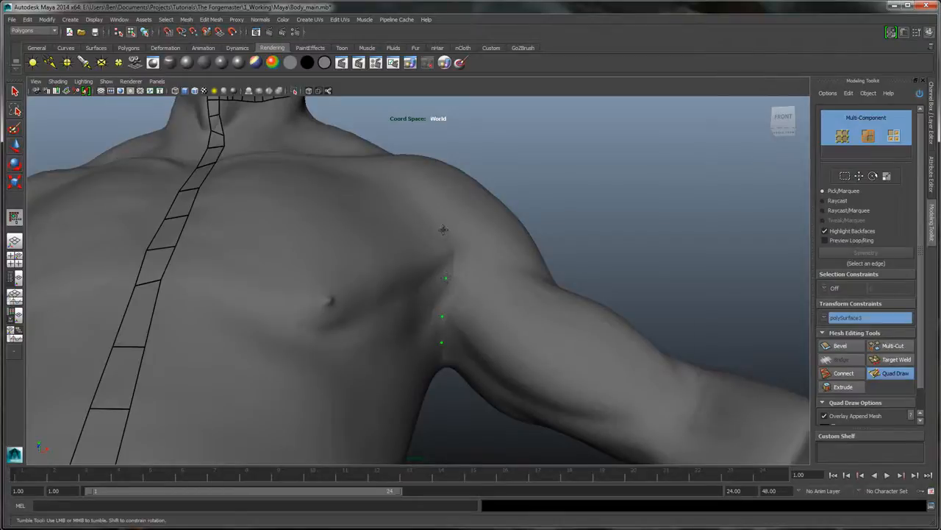
alt+drag(449, 183, 454, 209)
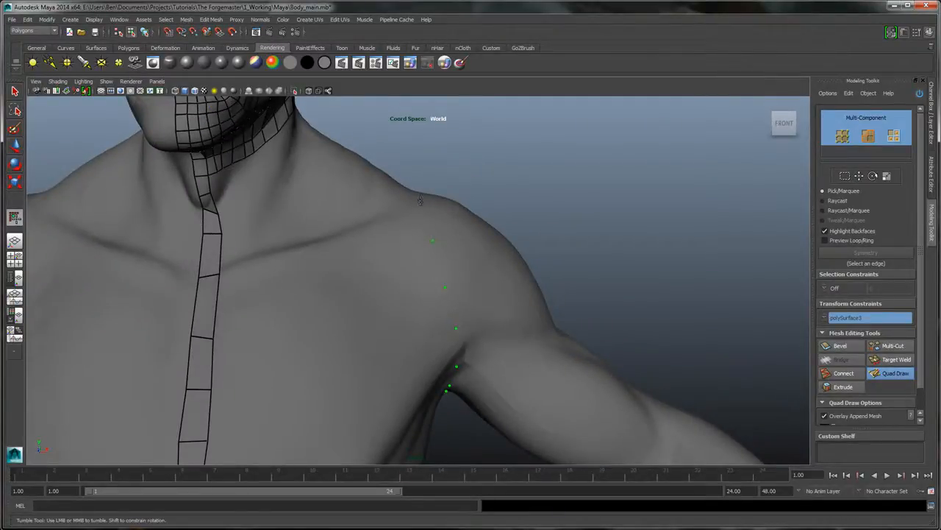
Continue the Quad Draw points over the top of the shoulder and down the back to the armpit, closing the ring
mouse_move(420, 200)
alt+mouse_down()
mouse_move(479, 203)
mouse_move(334, 219)
mouse_move(408, 197)
mouse_move(435, 211)
alt+mouse_up()
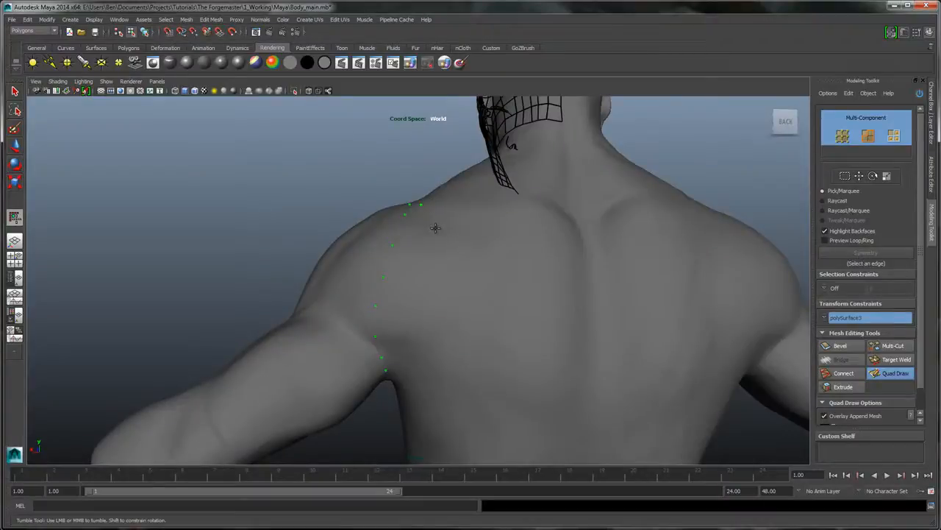
click(435, 229)
alt+drag(408, 342, 490, 316)
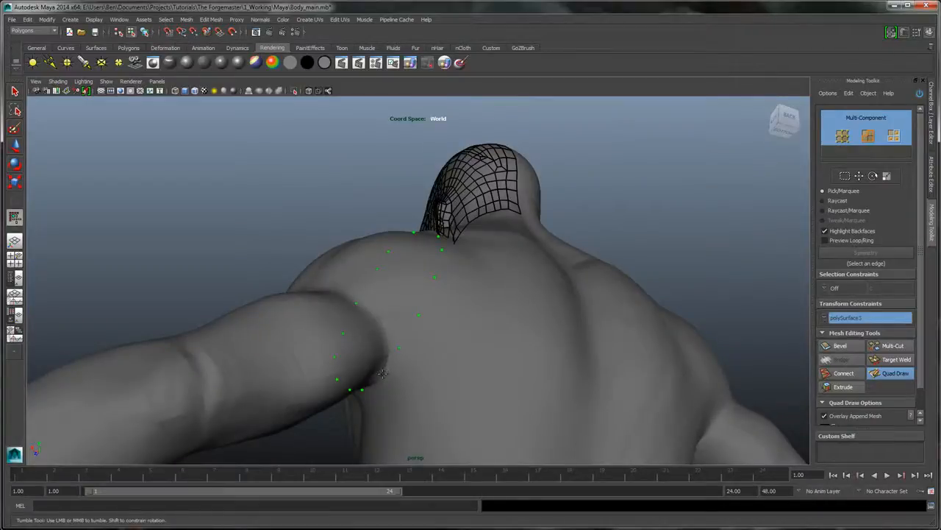
alt+drag(382, 373, 352, 288)
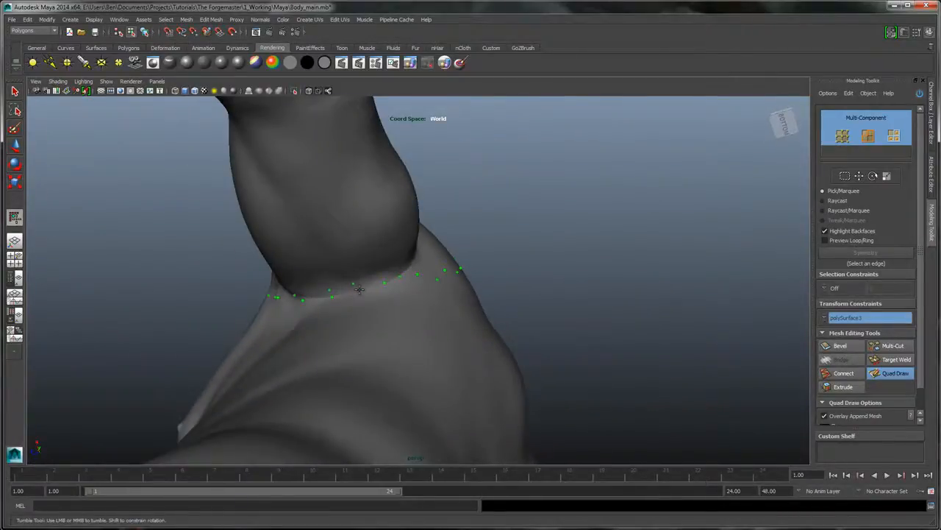
Adjust the spacing of the Quad Draw points on the front of the shoulder ring, above the armpit crease
alt+drag(408, 221, 525, 291)
alt+middle_drag(485, 305, 431, 261)
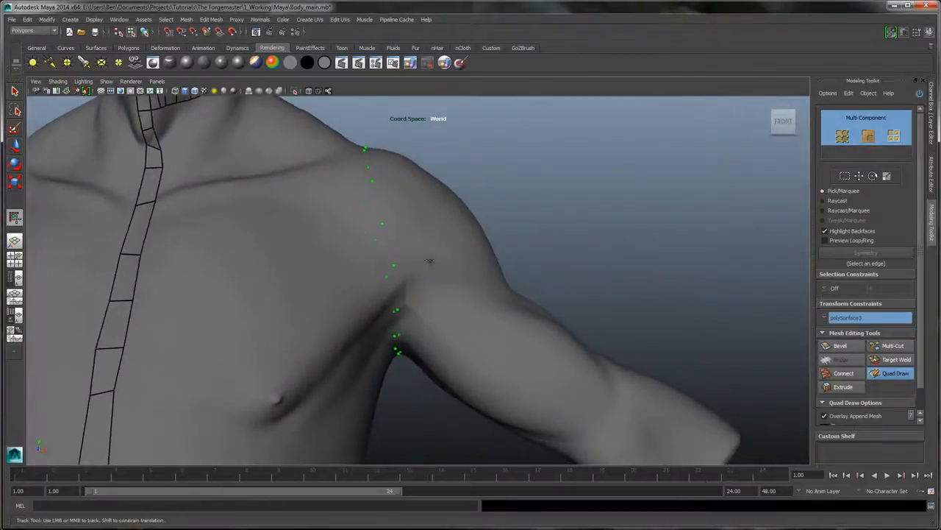
alt+right_drag(431, 261, 435, 278)
alt+drag(434, 277, 351, 275)
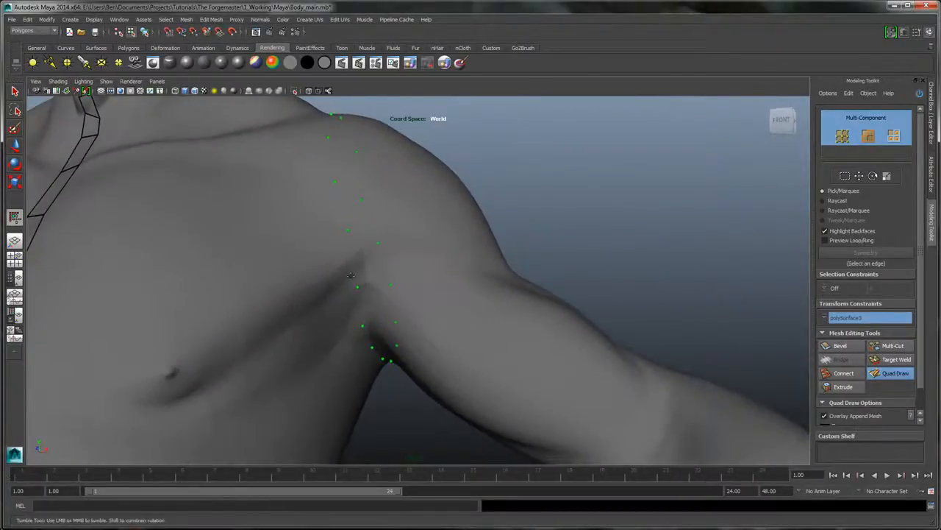
click(355, 287)
alt+drag(348, 251, 371, 310)
click(360, 309)
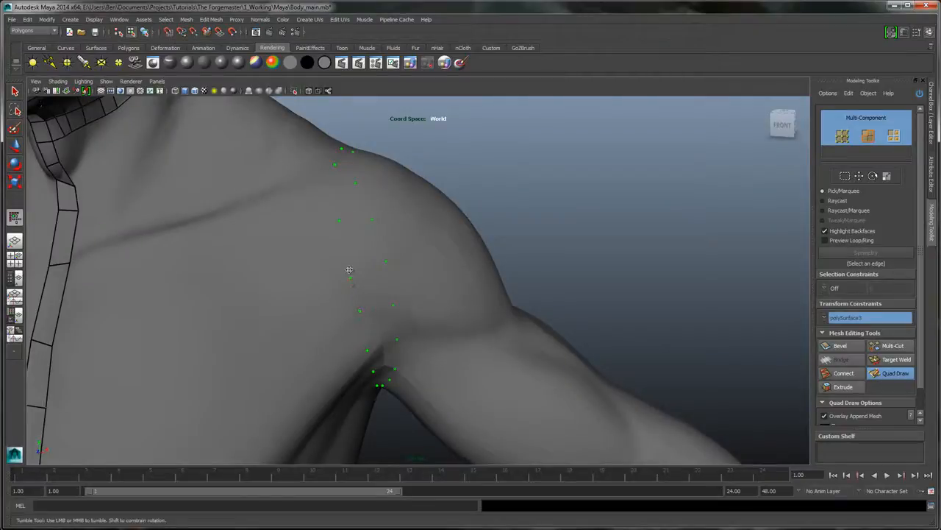
Place a second row of Quad Draw points beside the ring, up the front and over the top of the shoulder
alt+drag(348, 267, 472, 248)
alt+right_drag(472, 248, 456, 223)
mouse_move(456, 223)
alt+mouse_down()
mouse_move(463, 193)
mouse_move(450, 227)
alt+mouse_up()
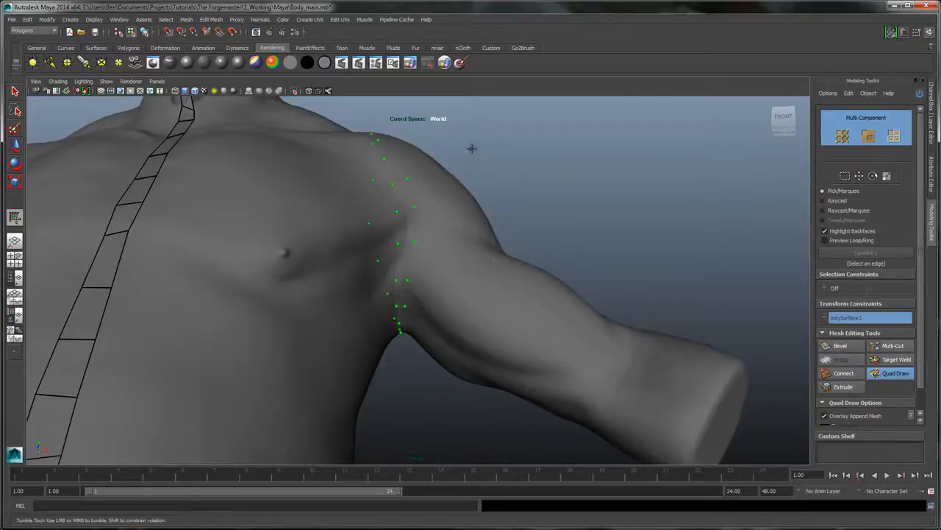
alt+drag(473, 147, 356, 270)
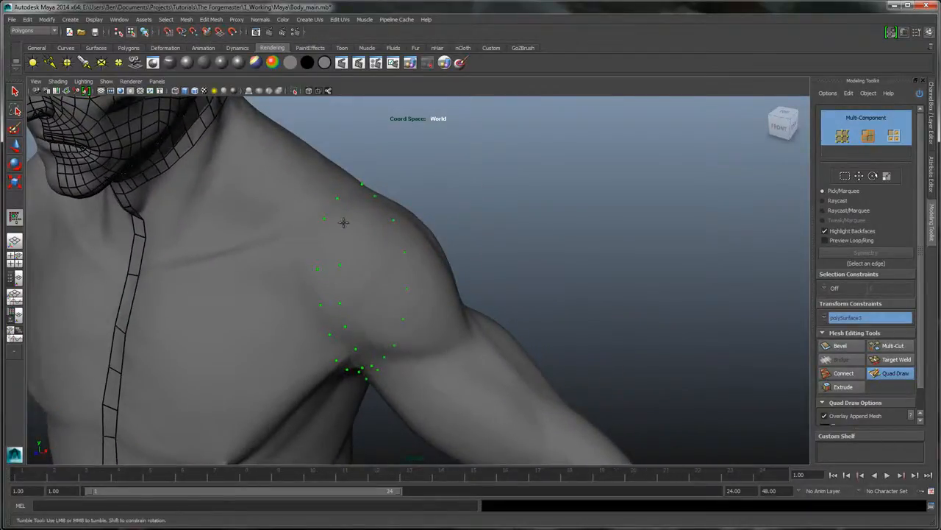
mouse_move(347, 218)
alt+mouse_down()
mouse_move(324, 220)
mouse_move(331, 219)
alt+mouse_up()
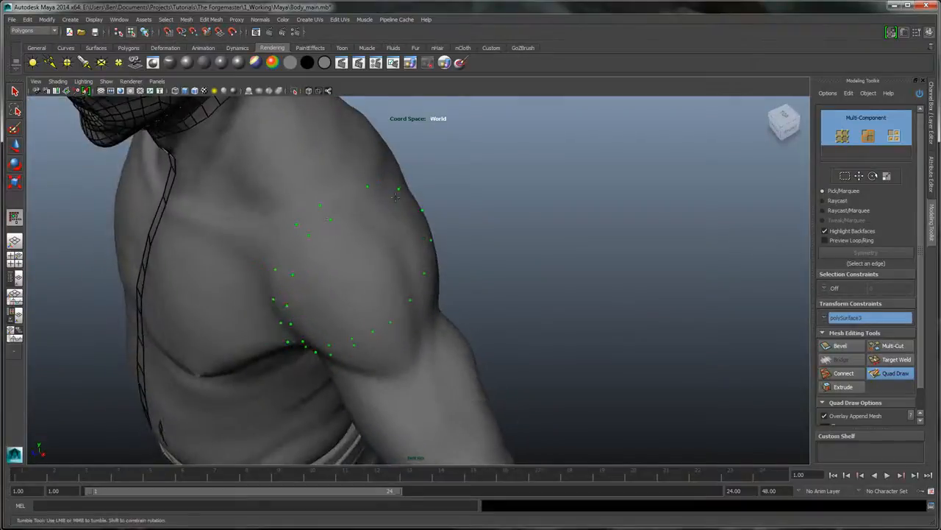
alt+drag(395, 197, 367, 199)
click(354, 205)
click(352, 185)
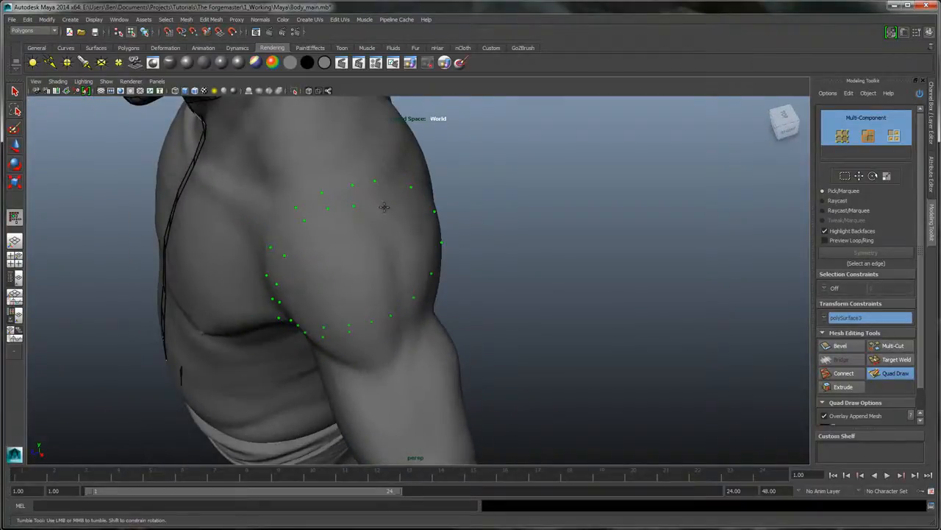
Continue the second row of Quad Draw points down the back of the shoulder and under the armpit
alt+drag(537, 202, 443, 197)
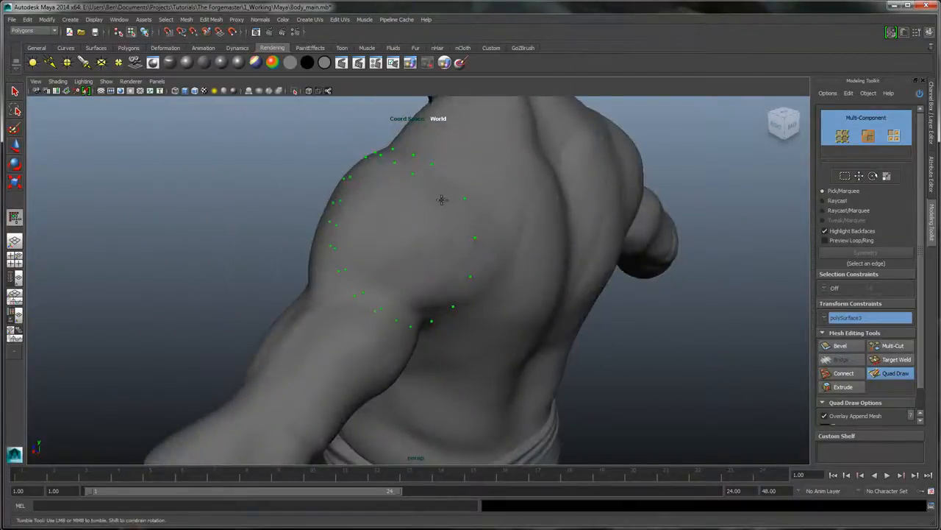
alt+drag(455, 239, 451, 265)
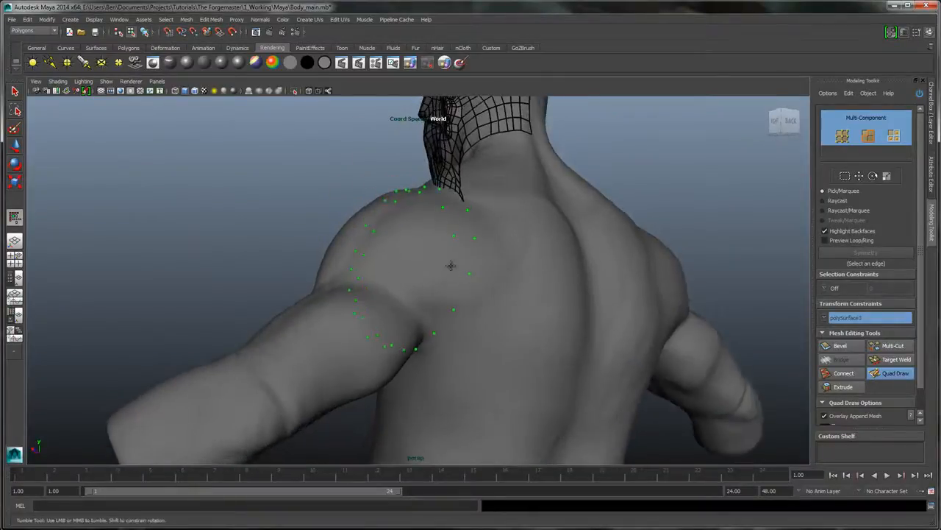
alt+drag(438, 300, 426, 310)
alt+drag(490, 289, 393, 306)
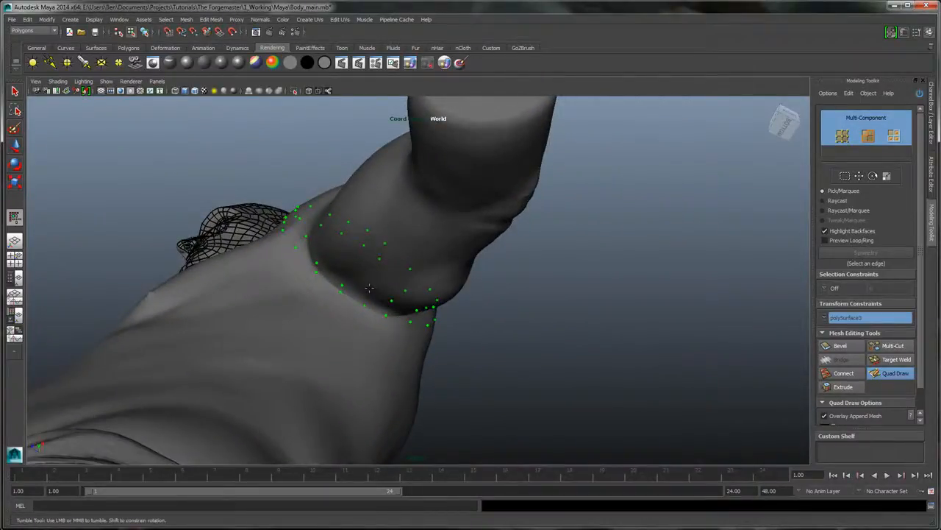
alt+drag(374, 239, 446, 311)
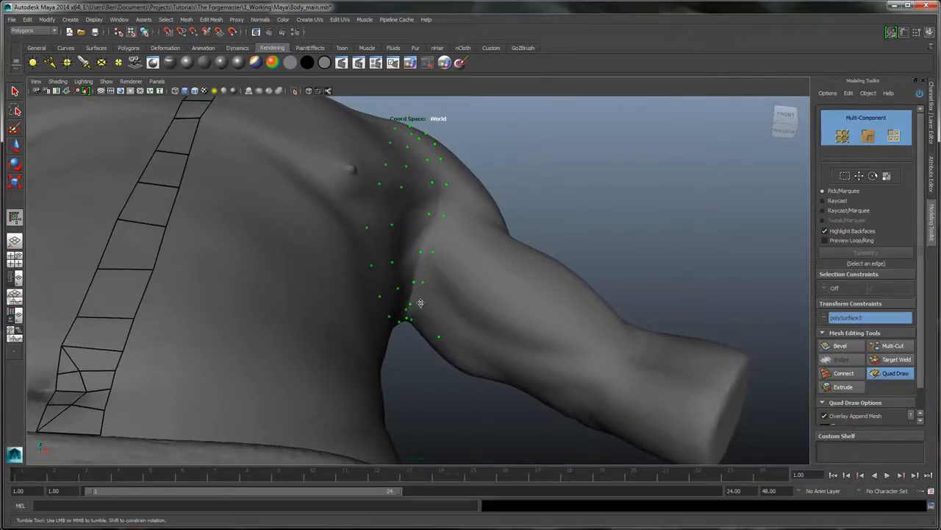
alt+drag(473, 280, 417, 325)
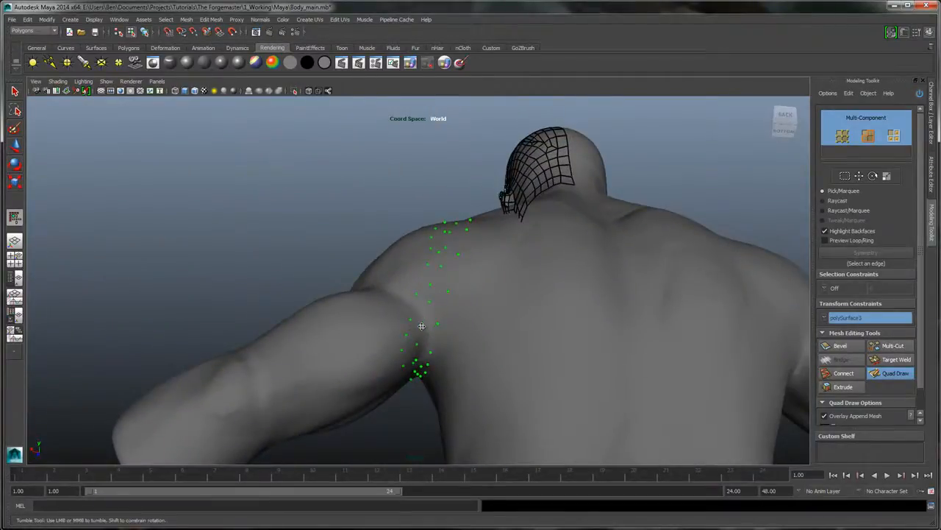
Fill quads between the two point rows on the back of the shoulder and even out the spacing of their vertices
mouse_move(507, 294)
alt+mouse_down()
mouse_move(438, 343)
mouse_move(421, 261)
mouse_move(440, 211)
alt+mouse_up()
mouse_move(351, 196)
alt+mouse_down()
mouse_move(439, 267)
mouse_move(440, 163)
alt+mouse_up()
mouse_move(534, 208)
alt+middle_down()
mouse_move(545, 245)
mouse_move(504, 280)
alt+middle_up()
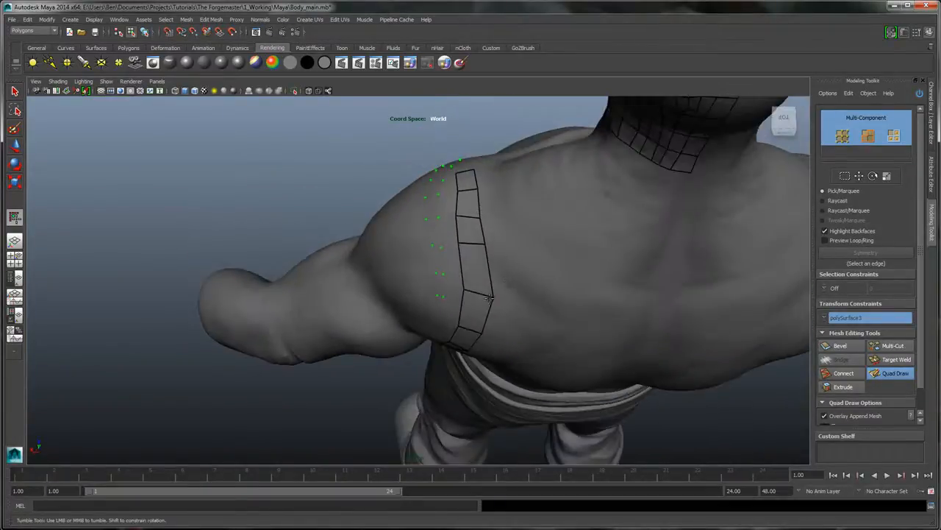
drag(491, 298, 483, 240)
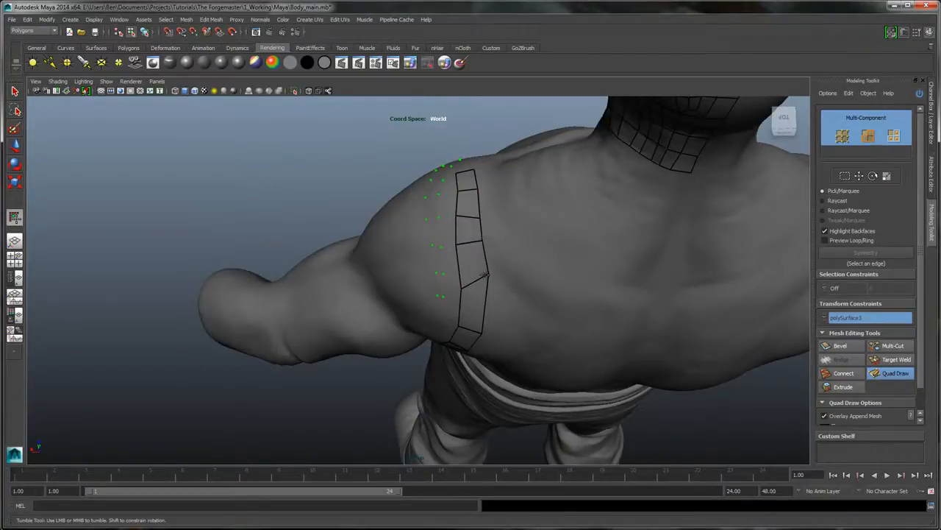
drag(488, 276, 458, 276)
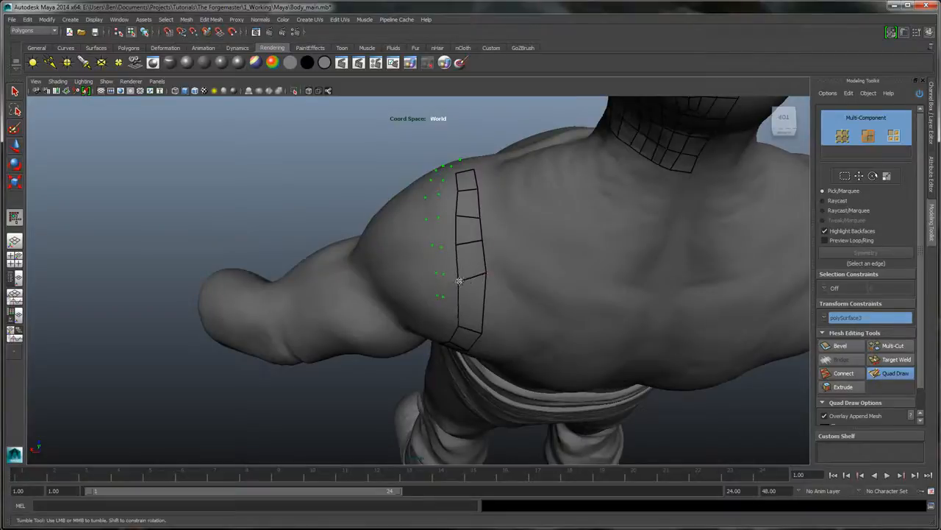
Fill the ring's quads over the top of the shoulder and down its front toward the armpit
alt+drag(550, 255, 501, 181)
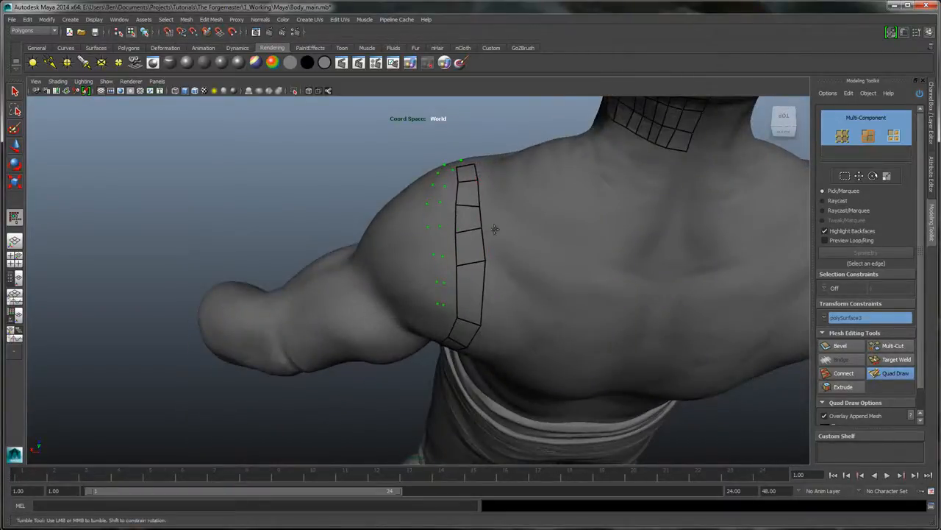
alt+drag(495, 228, 381, 256)
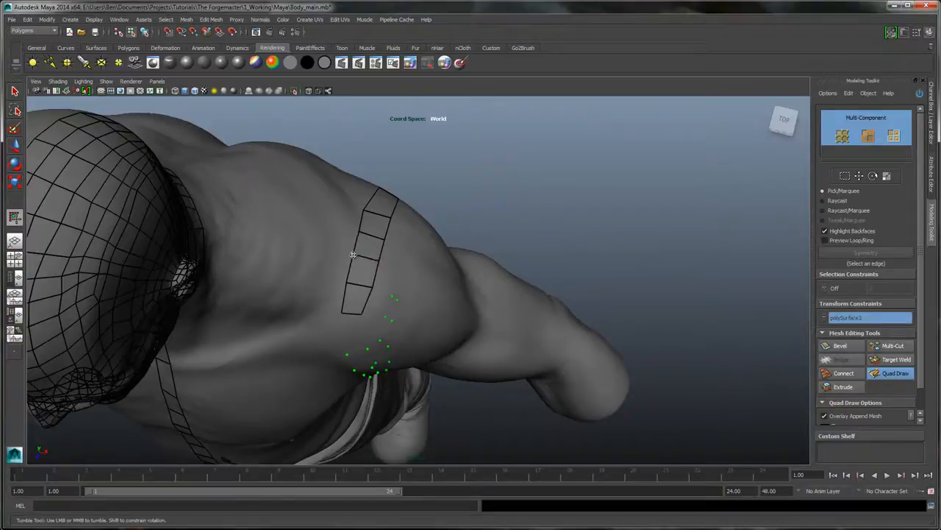
mouse_move(456, 224)
alt+mouse_down()
mouse_move(466, 189)
mouse_move(452, 199)
alt+mouse_up()
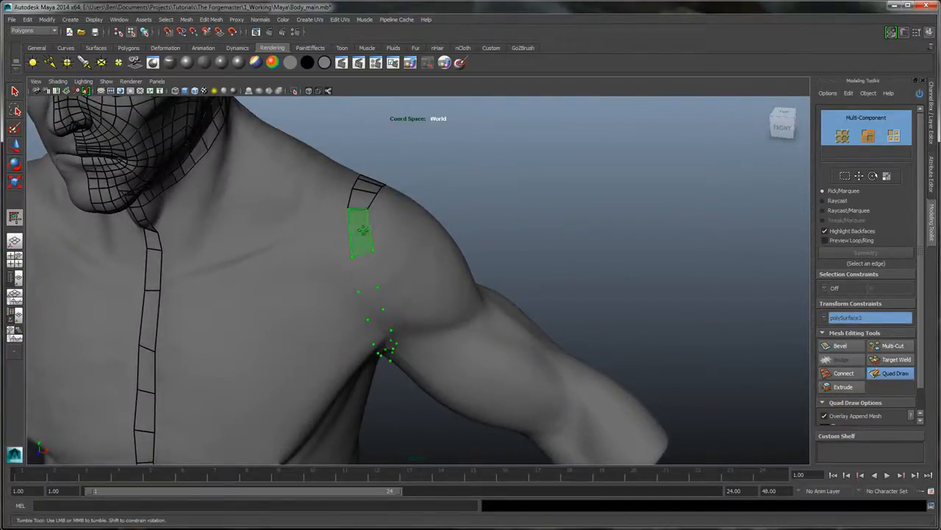
shift+click(363, 231)
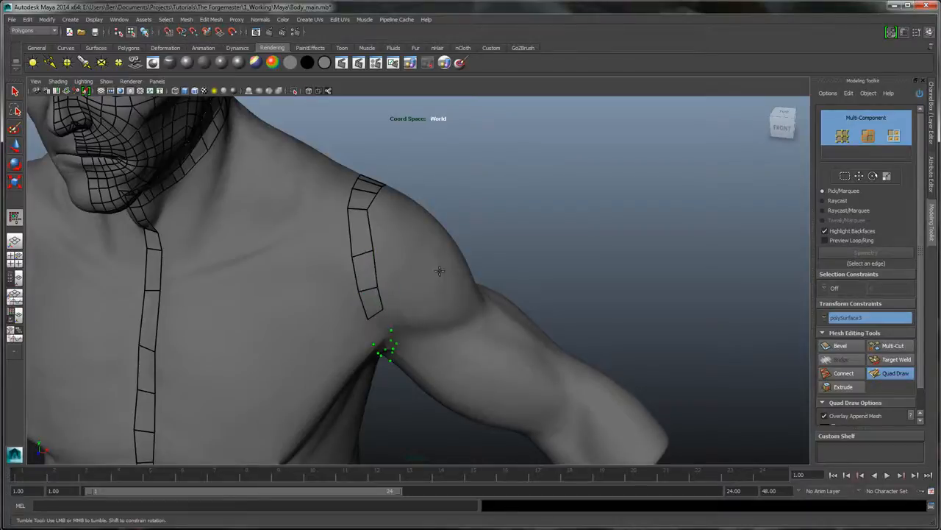
alt+drag(383, 342, 361, 250)
shift+click(361, 250)
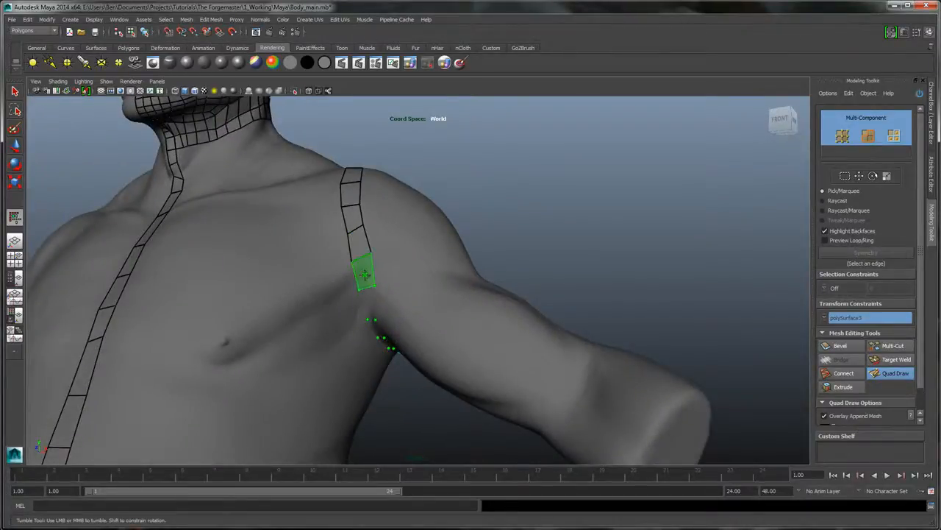
shift+click(368, 274)
shift+click(369, 301)
Fill the remaining quads under the armpit to close the shoulder loop
alt+drag(443, 262, 408, 252)
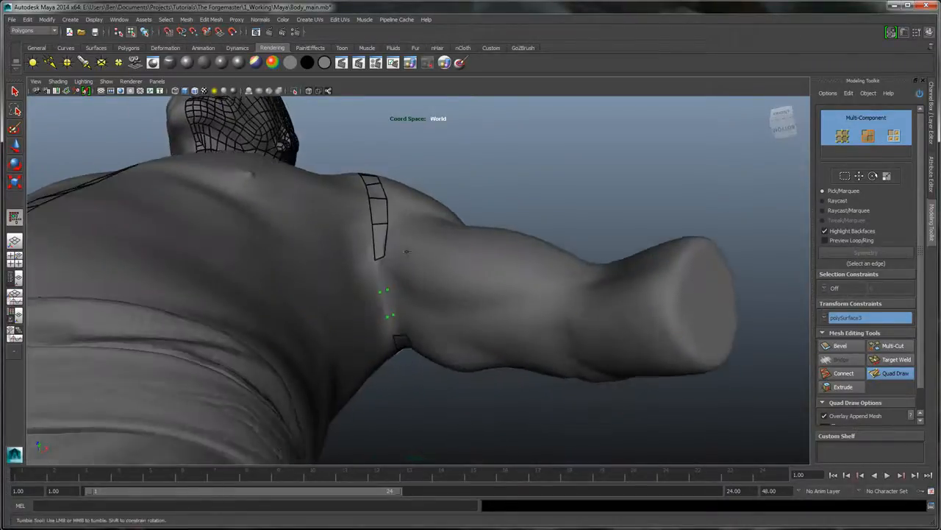
shift+click(383, 275)
shift+click(388, 305)
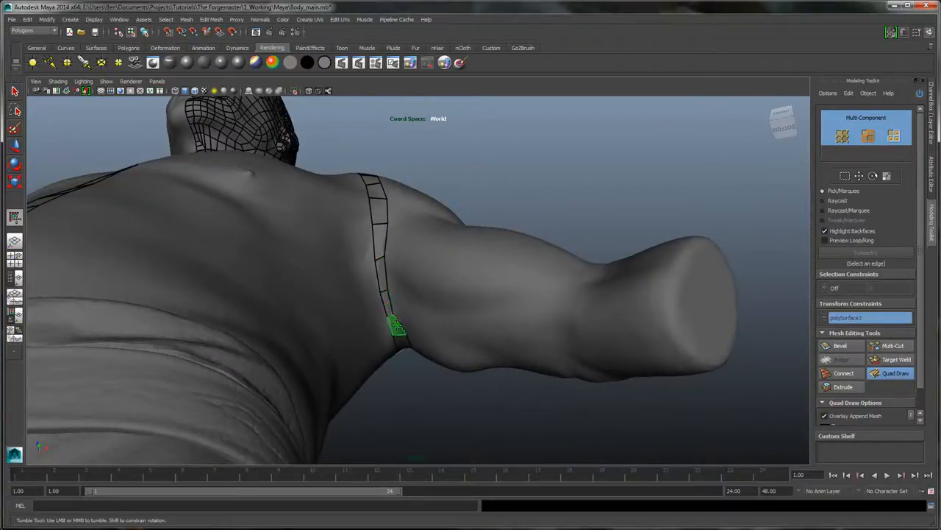
shift+click(397, 326)
Adjust the vertices of the loop under the armpit so the quads are evenly spaced
mouse_move(485, 269)
alt+mouse_down()
mouse_move(418, 237)
mouse_move(391, 238)
alt+mouse_up()
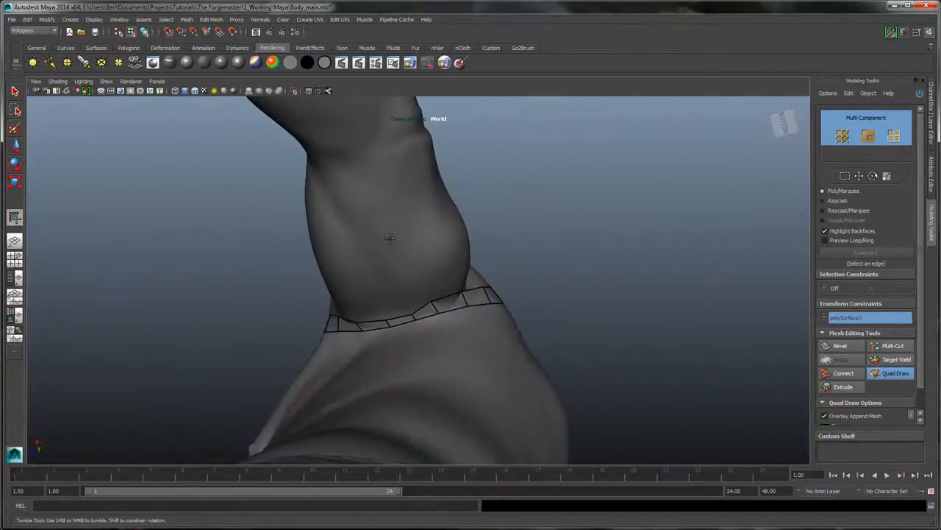
alt+right_drag(390, 238, 423, 297)
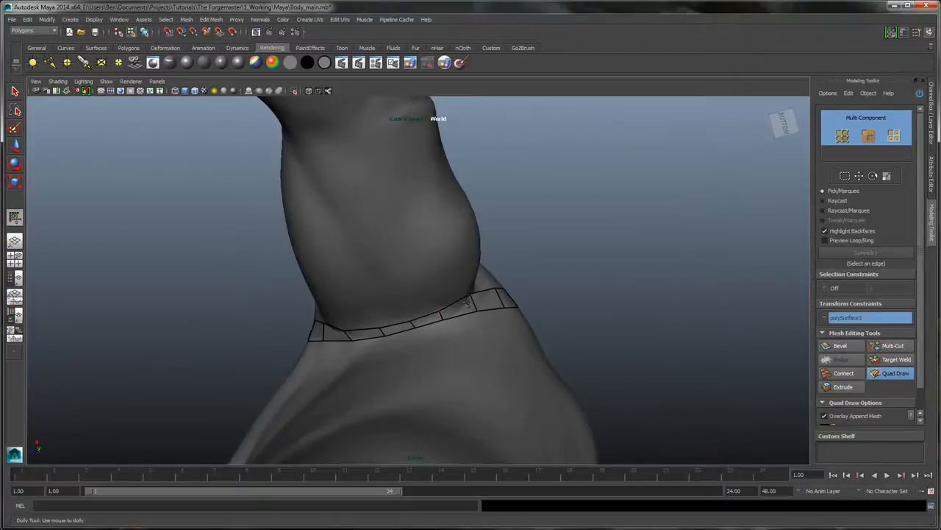
alt+drag(468, 296, 417, 306)
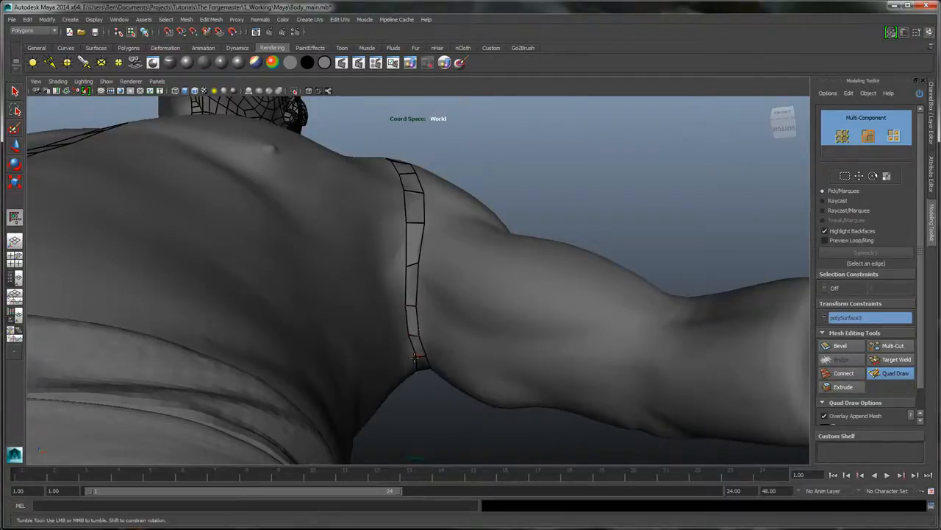
alt+drag(462, 301, 435, 280)
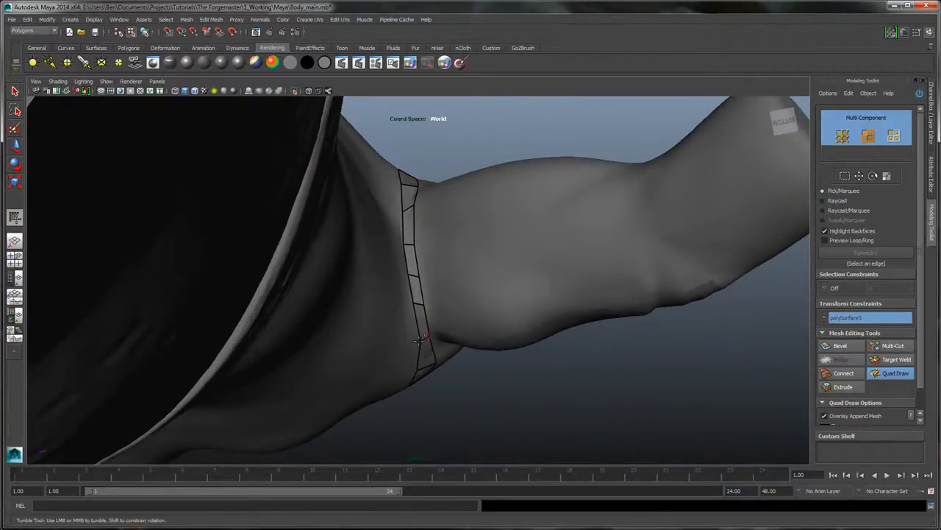
Place a row of Quad Draw points on the arm side of the loop, from the front through the armpit
alt+drag(447, 197, 440, 239)
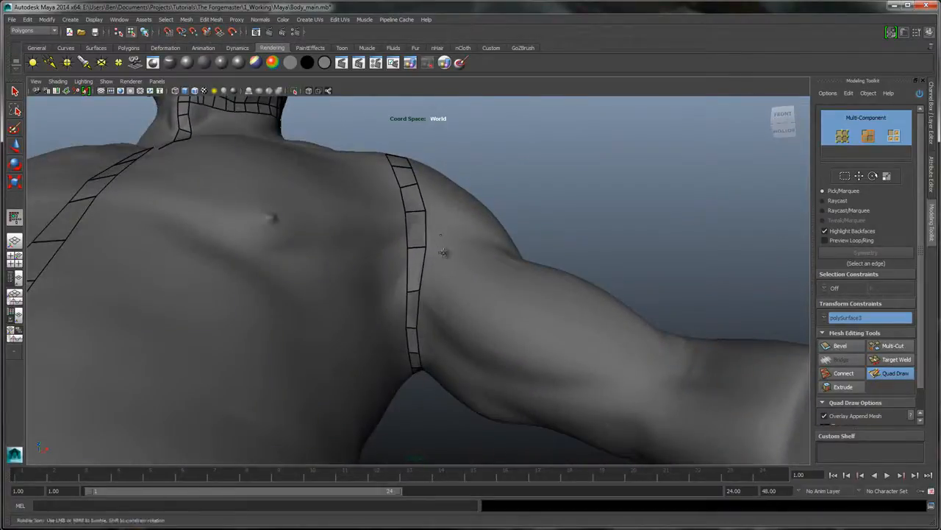
alt+drag(431, 287, 439, 276)
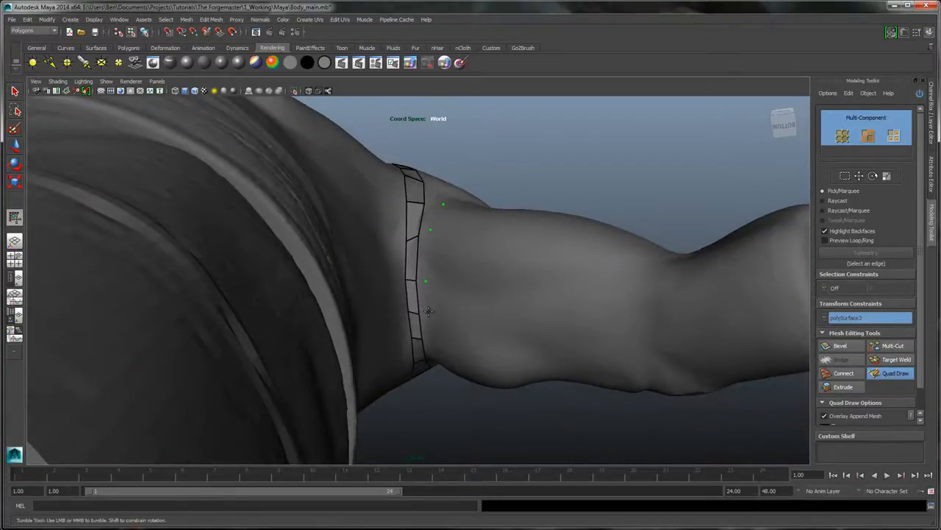
alt+drag(428, 311, 433, 279)
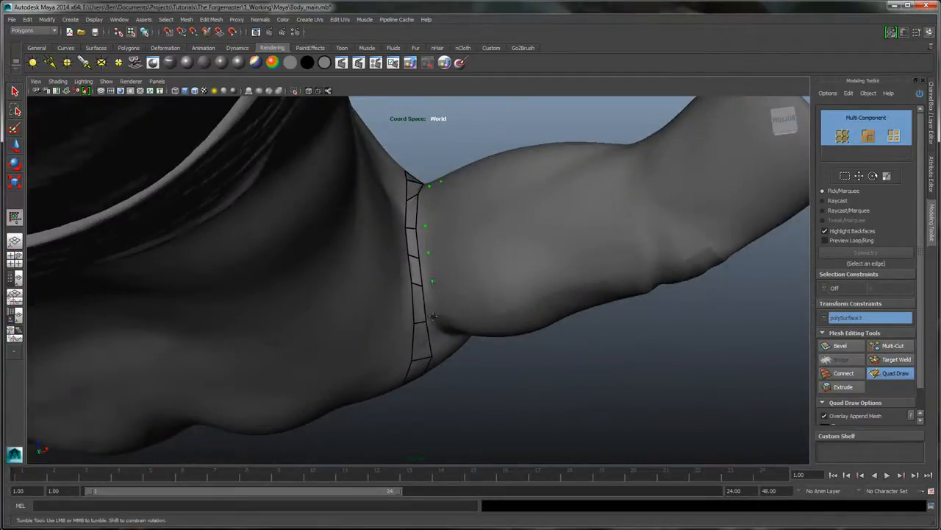
alt+drag(435, 318, 422, 278)
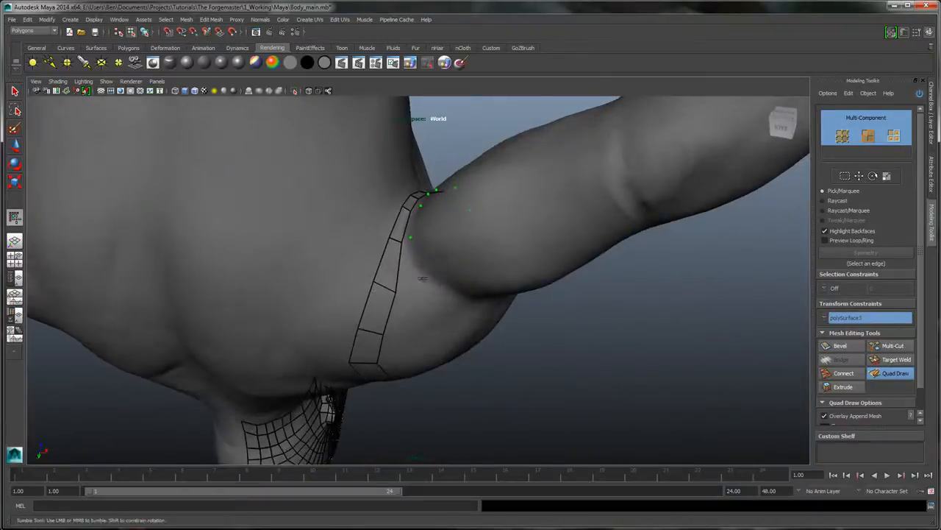
alt+drag(456, 199, 486, 309)
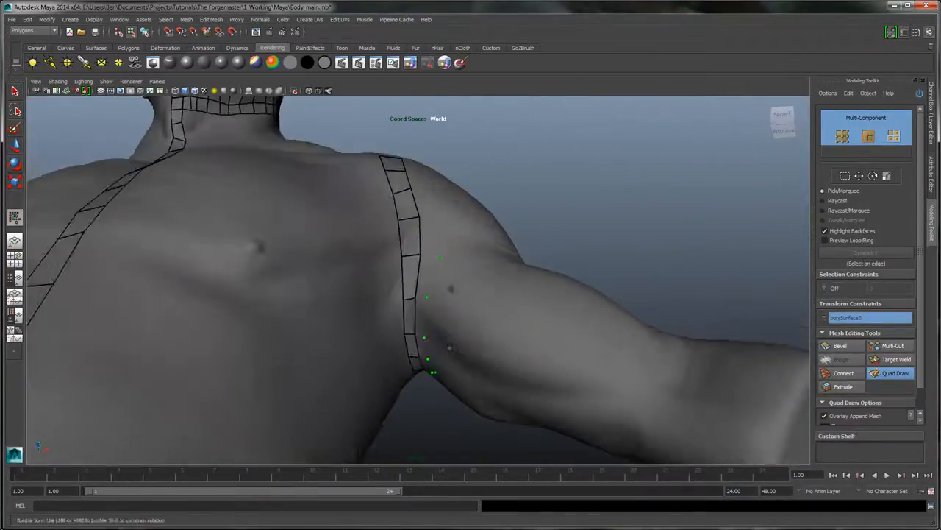
Fill the quads between the new armpit points and the shoulder loop
shift+drag(431, 266, 421, 348)
alt+drag(500, 312, 430, 277)
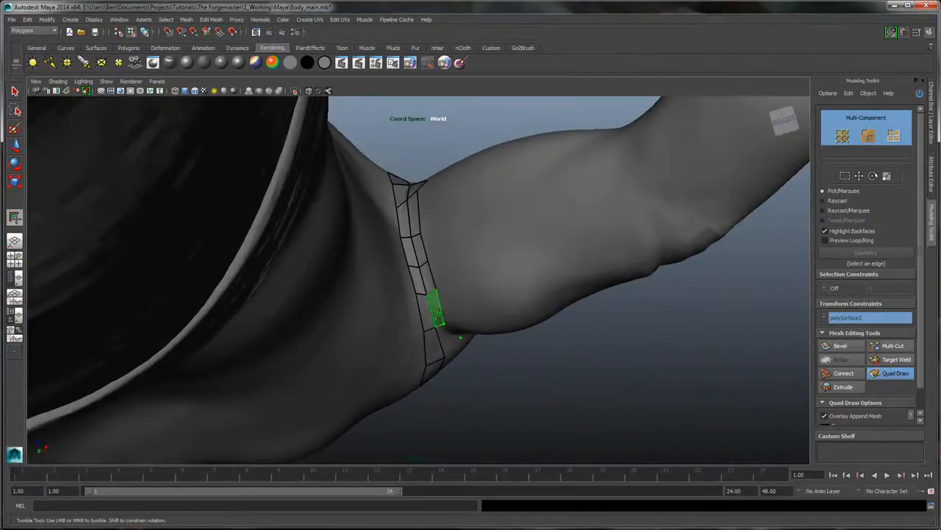
mouse_move(492, 277)
alt+mouse_down()
mouse_move(442, 309)
mouse_move(532, 264)
mouse_move(506, 268)
alt+mouse_up()
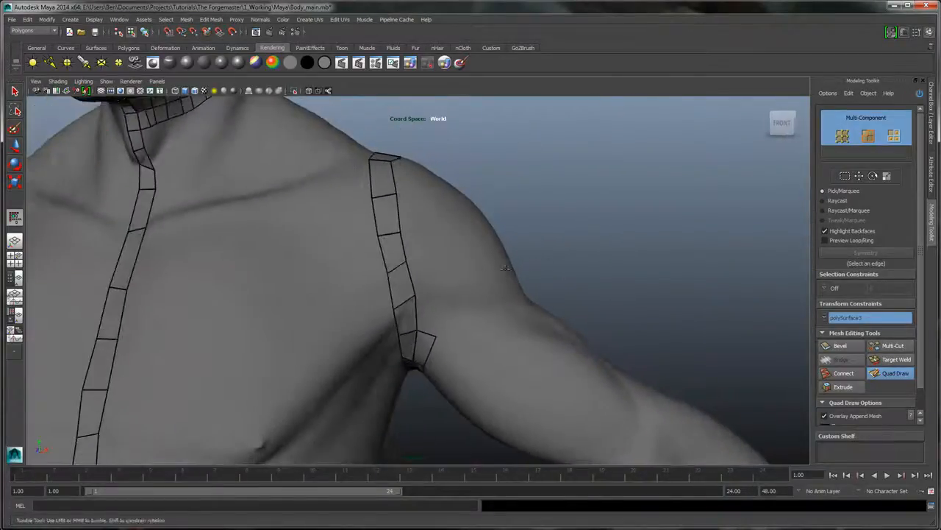
Place Quad Draw points from the front of the upper arm around the lower edge of the deltoid to the back
shift+click(434, 313)
mouse_move(583, 263)
alt+mouse_down()
mouse_move(523, 265)
mouse_move(433, 309)
mouse_move(470, 294)
mouse_move(475, 257)
mouse_move(363, 315)
alt+mouse_up()
click(428, 322)
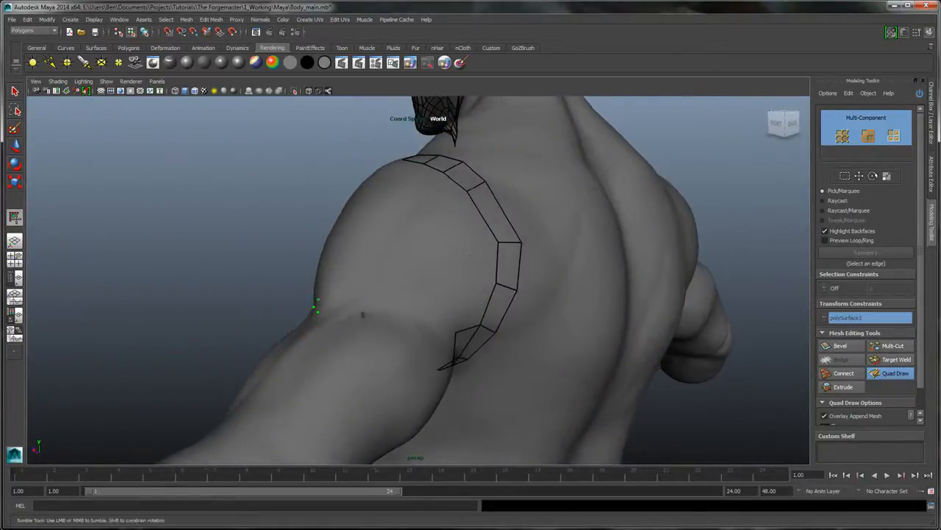
click(353, 315)
alt+drag(429, 295, 394, 305)
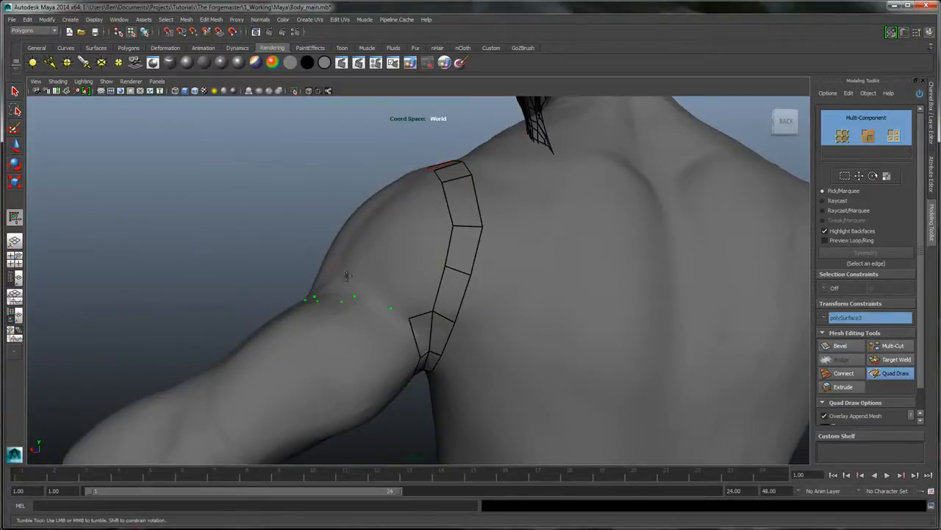
Complete the two rows of points at the back of the deltoid and fill the quad near the shoulder loop
click(400, 277)
click(416, 279)
shift+click(420, 296)
mouse_move(393, 242)
alt+mouse_down()
mouse_move(412, 252)
mouse_move(401, 296)
mouse_move(431, 269)
mouse_move(400, 305)
mouse_move(422, 295)
alt+mouse_up()
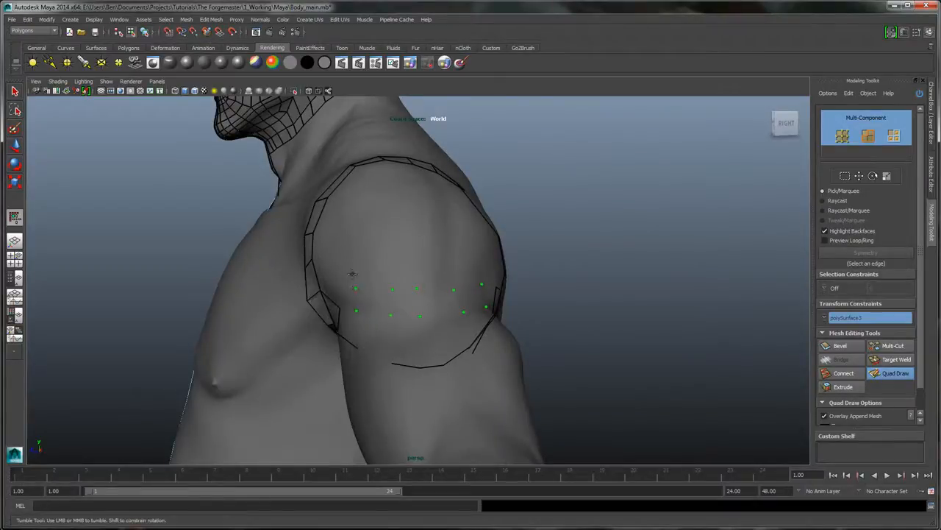
Fill the quads between the two rows of points around the deltoid's lower edge, from the front to the back
mouse_move(352, 273)
alt+mouse_down()
mouse_move(399, 242)
mouse_move(429, 246)
mouse_move(417, 253)
alt+mouse_up()
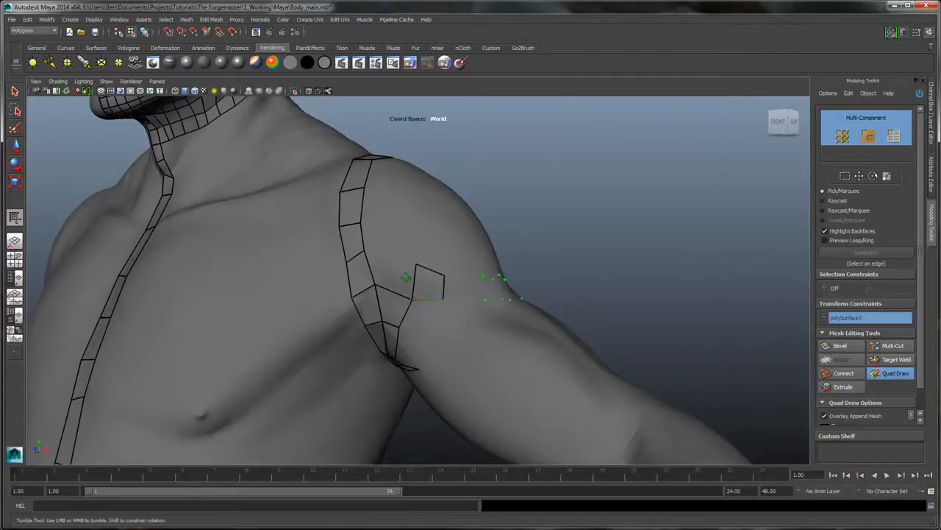
shift+click(403, 275)
shift+click(463, 288)
alt+drag(584, 237, 484, 245)
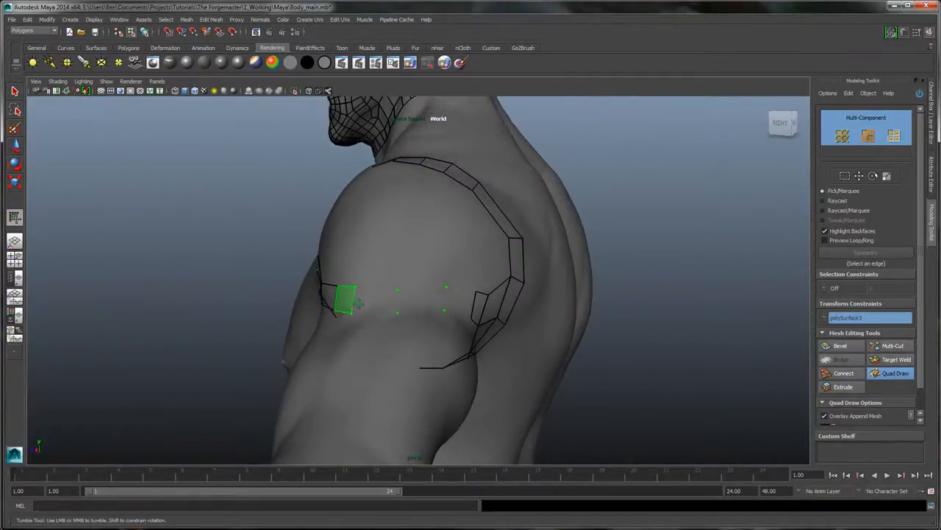
shift+drag(344, 302, 457, 301)
Reposition vertices of the lower deltoid band at the back and front to even out its quads
mouse_move(441, 235)
alt+mouse_down()
mouse_move(363, 229)
mouse_move(405, 239)
alt+mouse_up()
drag(350, 326, 362, 291)
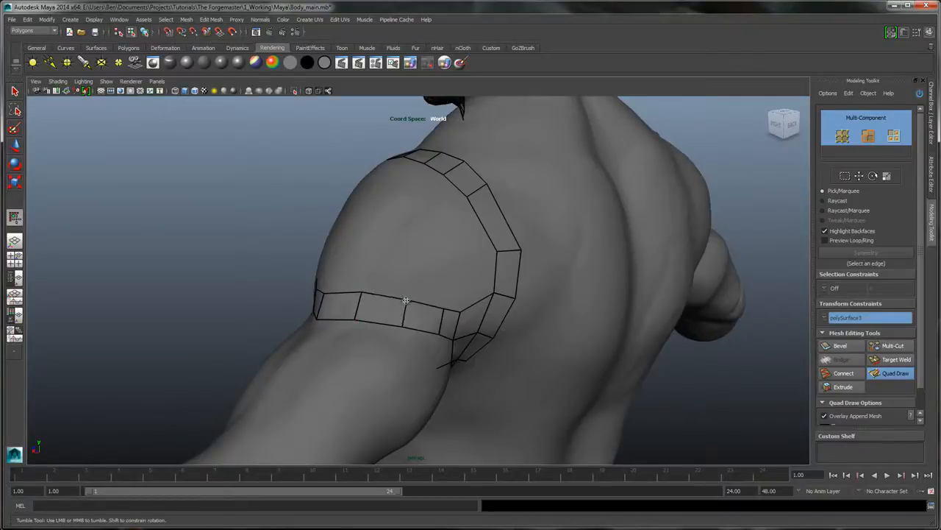
alt+drag(400, 325, 401, 295)
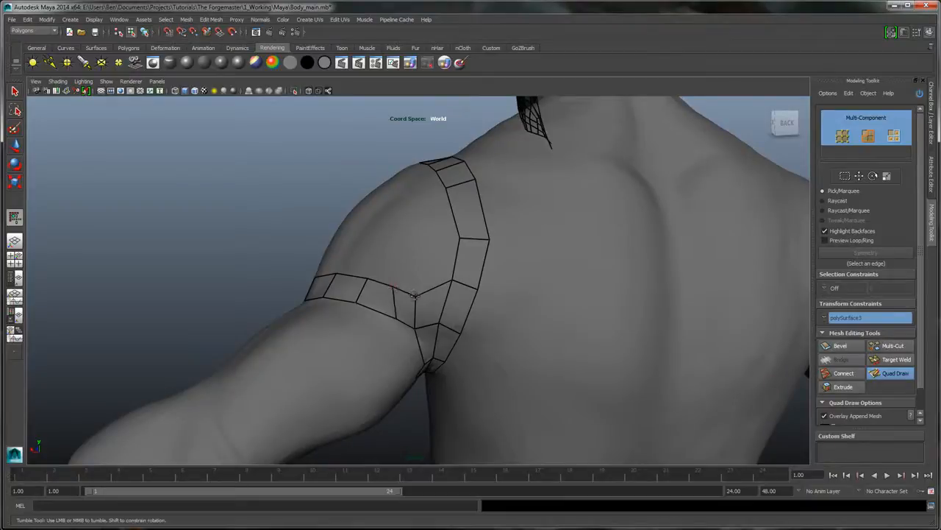
mouse_move(396, 317)
mouse_down()
mouse_move(383, 310)
mouse_move(414, 236)
mouse_move(569, 236)
mouse_move(548, 234)
mouse_up()
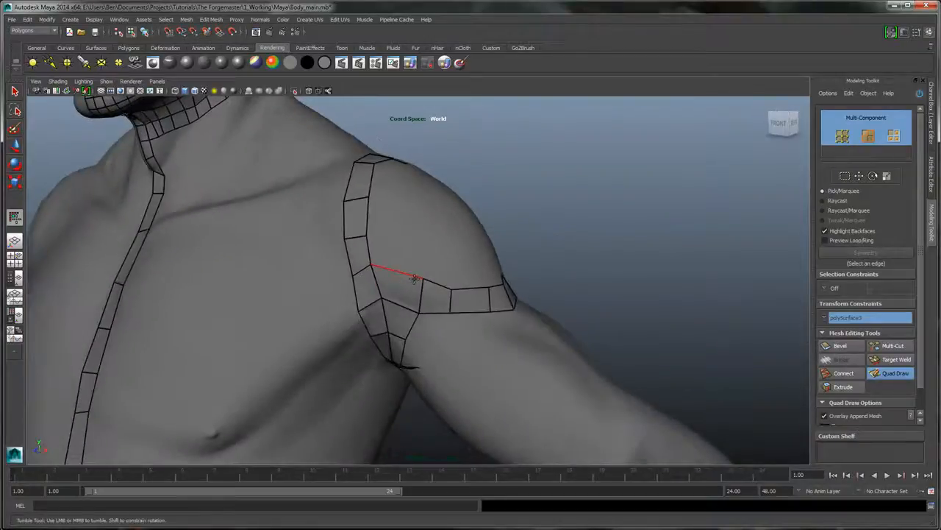
drag(407, 275, 418, 315)
Place Quad Draw points inside the shoulder loop, up the front of the deltoid and over its top
alt+drag(475, 239, 411, 288)
click(405, 287)
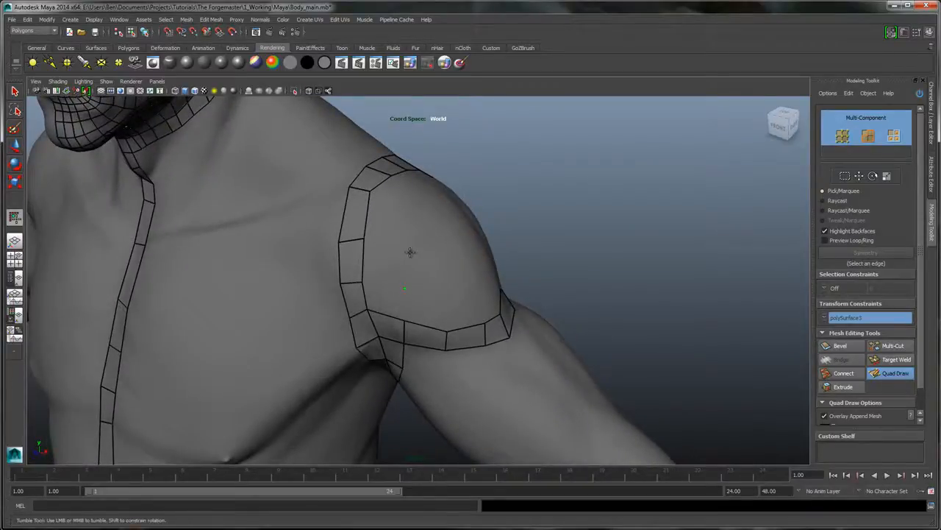
click(406, 248)
click(409, 213)
mouse_move(409, 213)
alt+mouse_down()
mouse_move(387, 196)
mouse_move(458, 221)
alt+mouse_up()
click(387, 199)
click(415, 202)
click(438, 207)
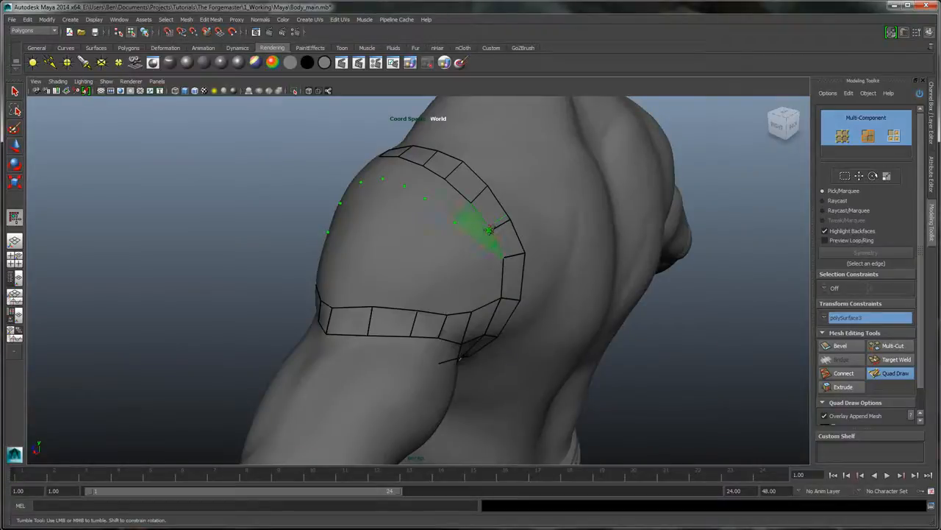
Insert an edge across the shoulder loop at the back and fill the quads between the loop and the inner points
ctrl+click(492, 230)
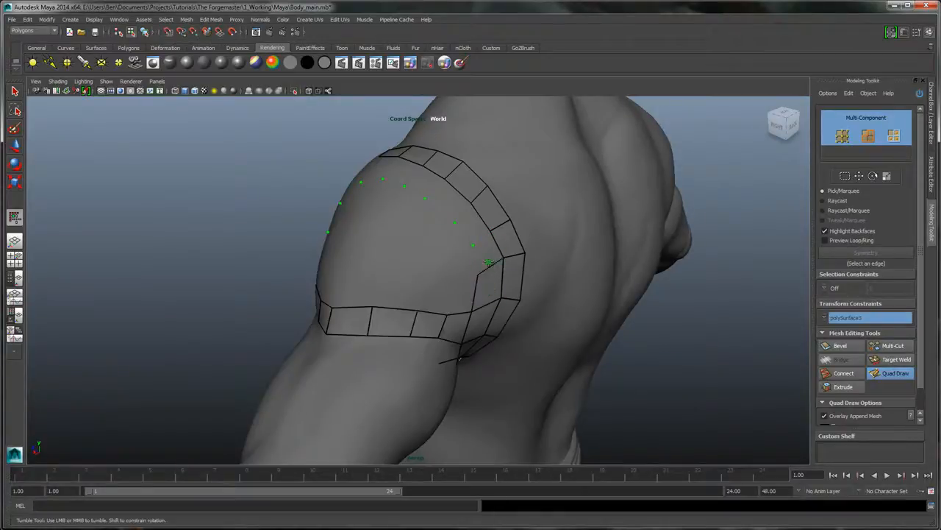
mouse_move(474, 233)
shift+mouse_down()
mouse_move(425, 186)
mouse_move(556, 200)
shift+mouse_up()
mouse_move(419, 185)
alt+mouse_down()
mouse_move(400, 205)
mouse_move(386, 338)
alt+mouse_up()
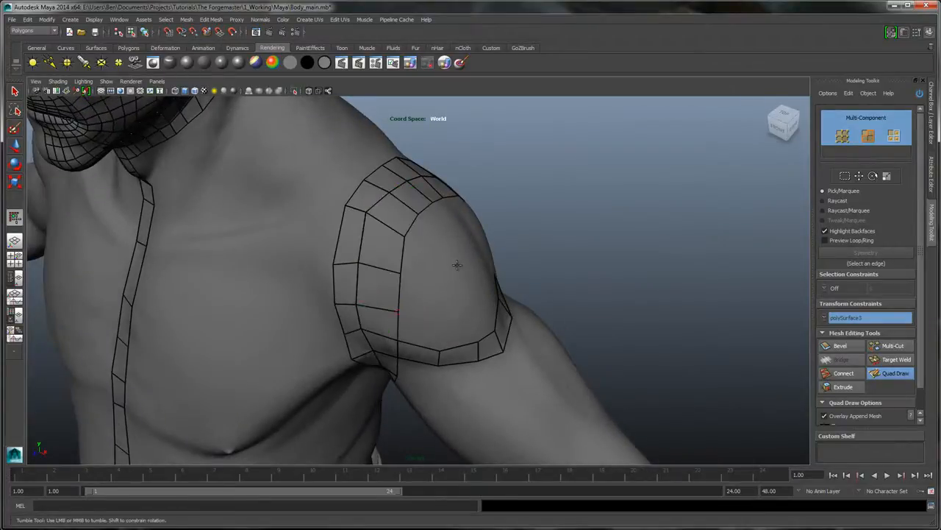
Place a row of points above the lower deltoid band and add a quad at the upper back of the deltoid
mouse_move(434, 269)
alt+mouse_down()
mouse_move(431, 238)
mouse_move(387, 253)
alt+mouse_up()
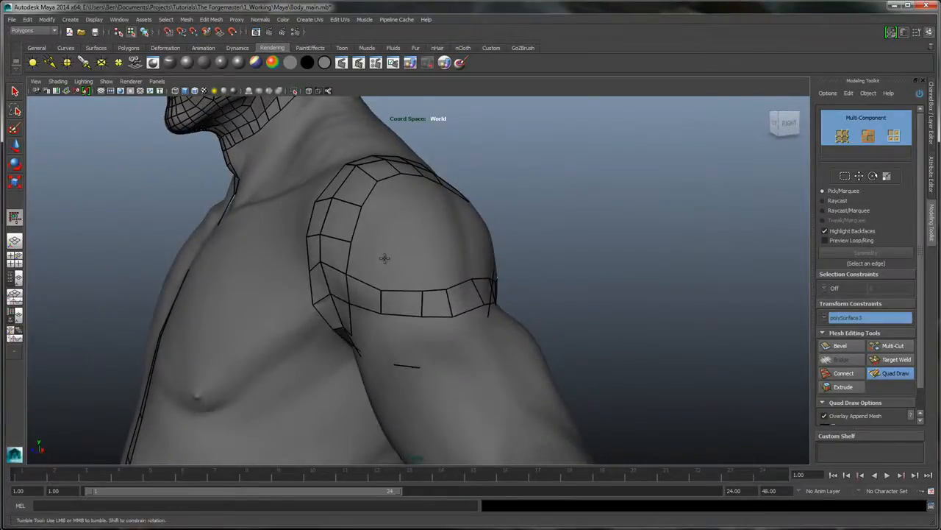
click(384, 258)
mouse_move(455, 255)
alt+mouse_down()
mouse_move(413, 254)
mouse_move(457, 260)
alt+mouse_up()
shift+click(470, 273)
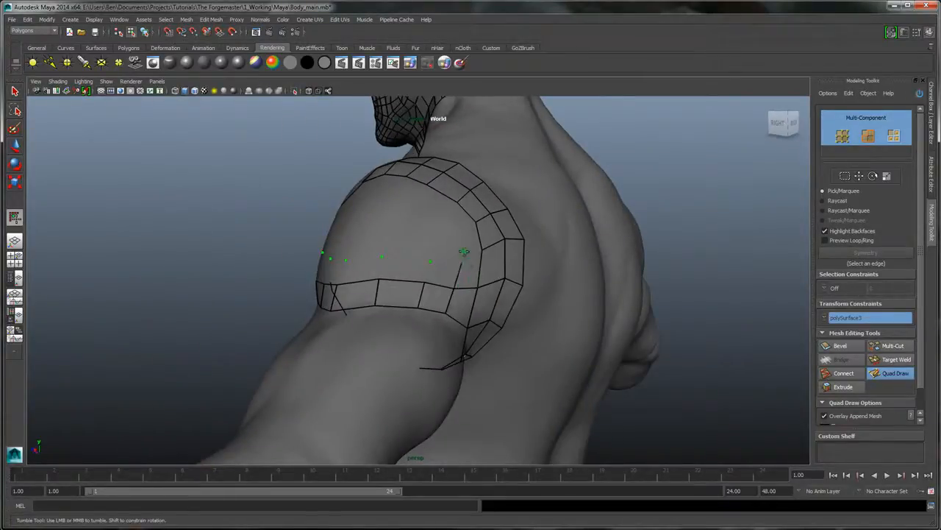
shift+click(464, 245)
Place points across the upper deltoid and fill the quads between them and the ring above
alt+drag(441, 211, 436, 209)
click(432, 224)
click(406, 218)
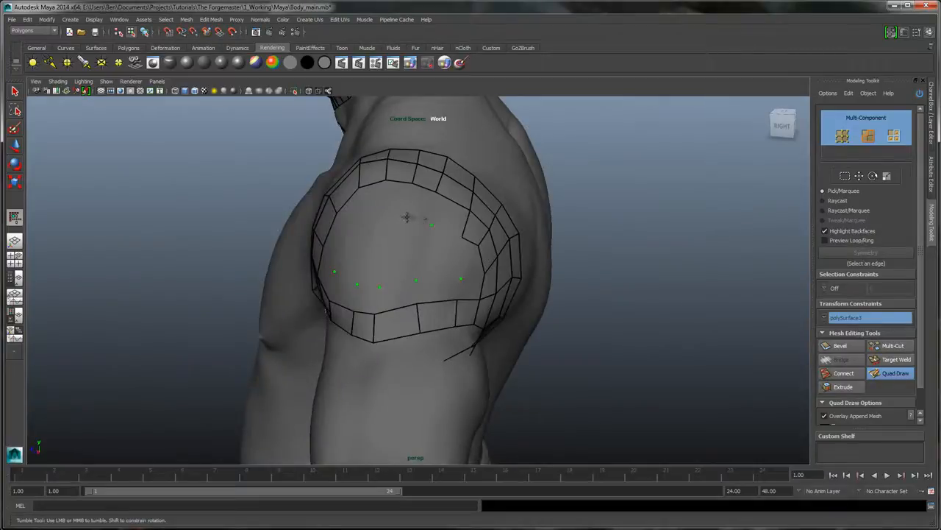
click(367, 220)
mouse_move(372, 224)
alt+mouse_down()
mouse_move(383, 206)
mouse_move(420, 196)
alt+mouse_up()
click(378, 219)
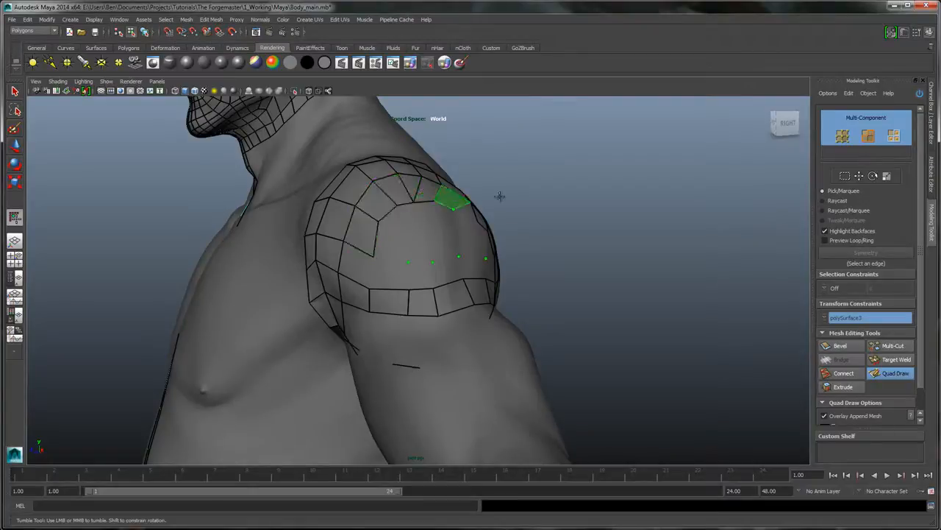
alt+drag(584, 186, 452, 195)
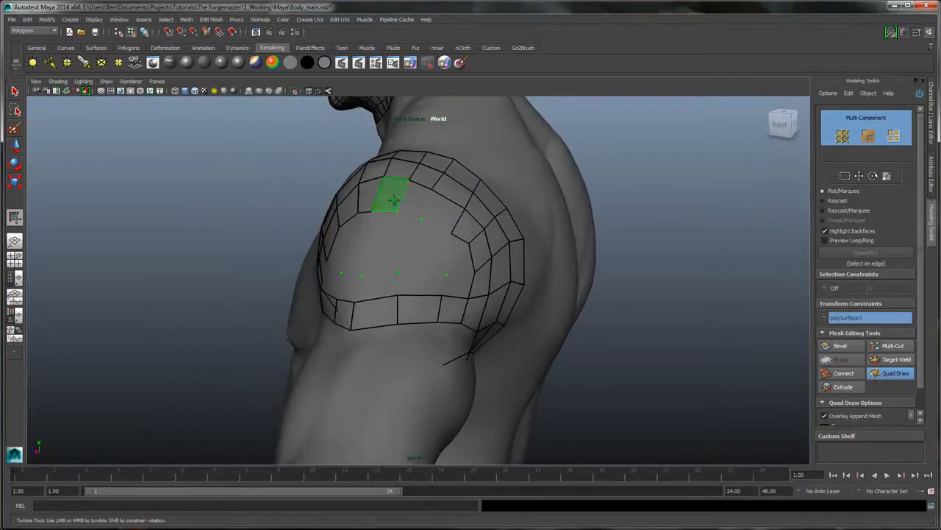
shift+drag(393, 198, 447, 216)
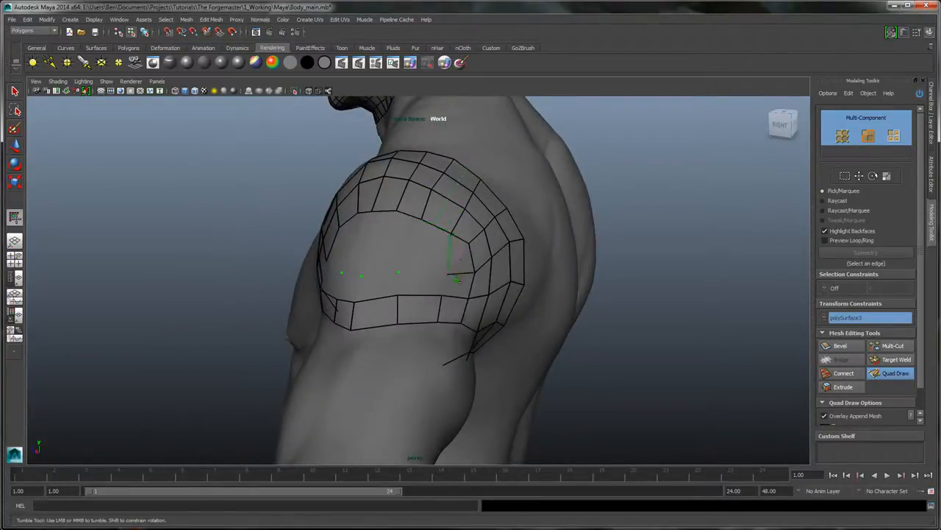
Fill the quads between the lower deltoid band and the row of points above it
shift+click(425, 284)
shift+click(385, 286)
shift+click(351, 288)
mouse_move(359, 239)
alt+mouse_down()
mouse_move(394, 232)
mouse_move(409, 267)
mouse_move(407, 254)
mouse_move(376, 260)
alt+mouse_up()
shift+click(416, 274)
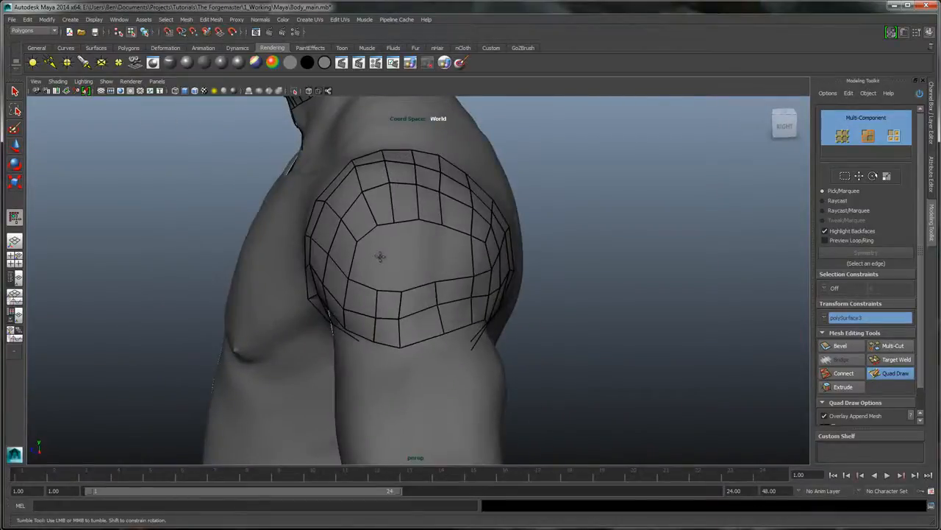
Fill the remaining gap in the middle of the deltoid with quads, working from front to back
shift+click(370, 271)
shift+click(405, 262)
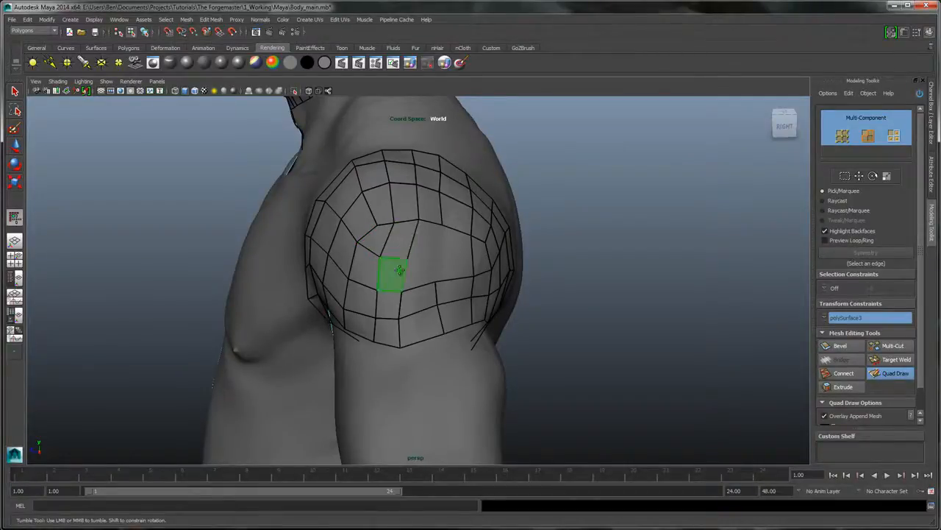
shift+click(399, 270)
mouse_move(445, 259)
alt+mouse_down()
mouse_move(414, 255)
mouse_move(398, 234)
alt+mouse_up()
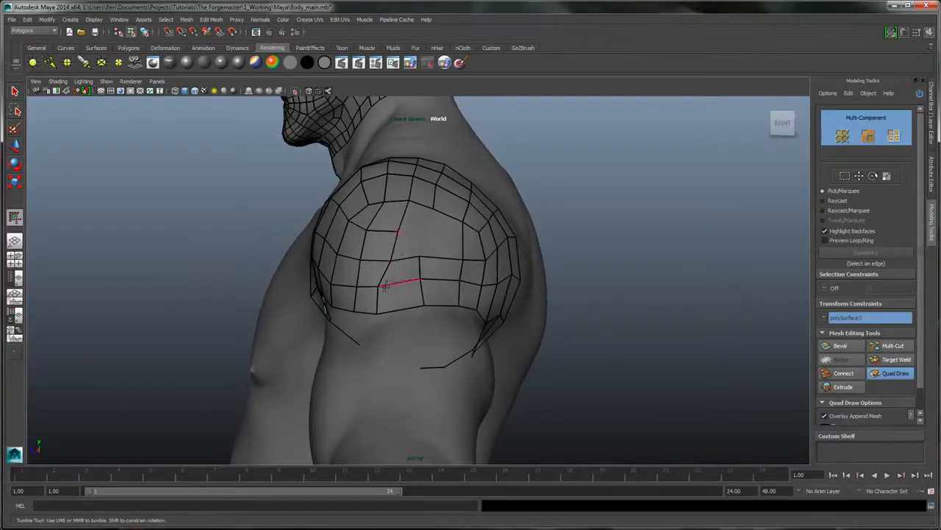
alt+drag(406, 269, 423, 314)
alt+drag(435, 259, 427, 238)
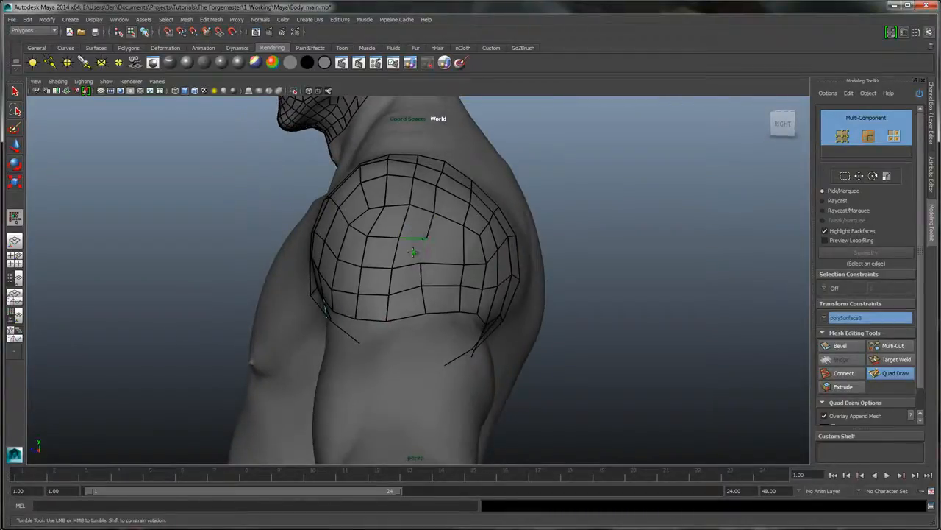
mouse_move(422, 256)
alt+mouse_down()
mouse_move(426, 225)
mouse_move(388, 231)
mouse_move(431, 231)
mouse_move(444, 241)
alt+mouse_up()
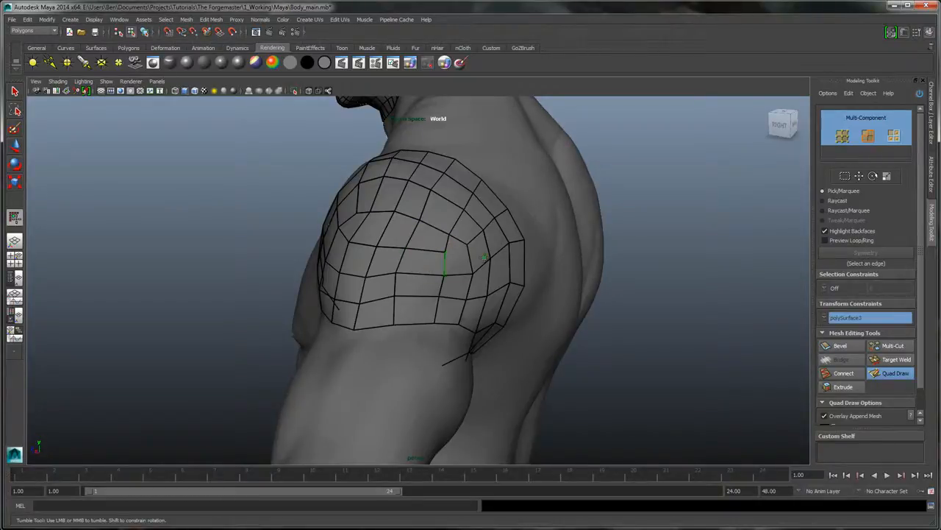
mouse_move(515, 244)
alt+mouse_down()
mouse_move(489, 236)
mouse_move(531, 238)
mouse_move(463, 250)
alt+mouse_up()
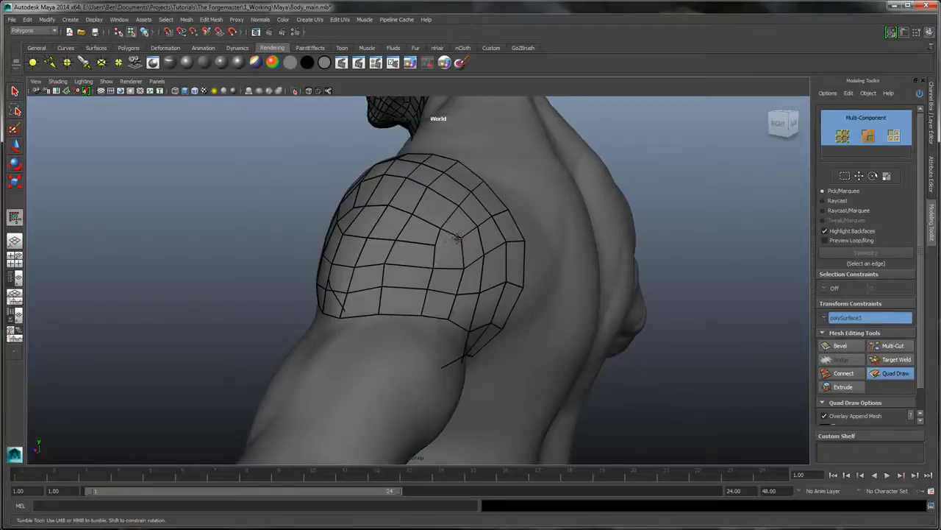
alt+drag(436, 245, 484, 248)
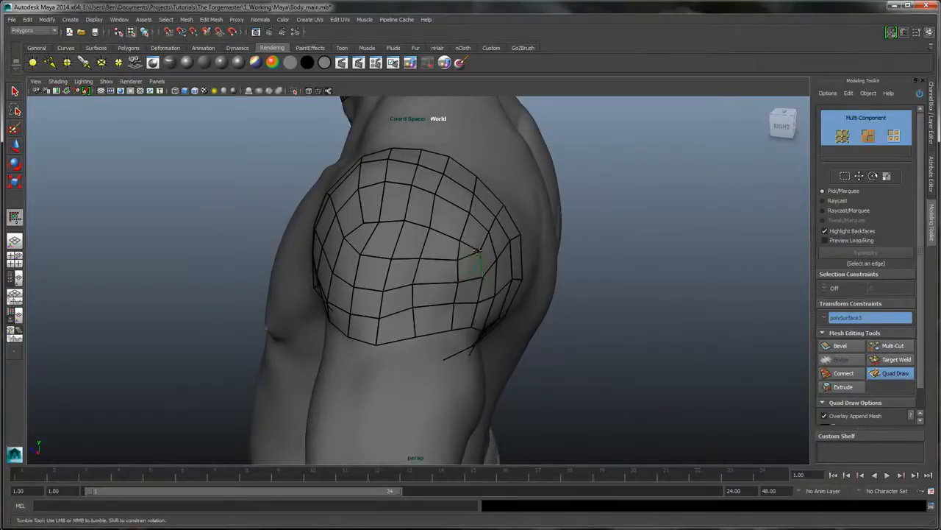
shift+click(468, 266)
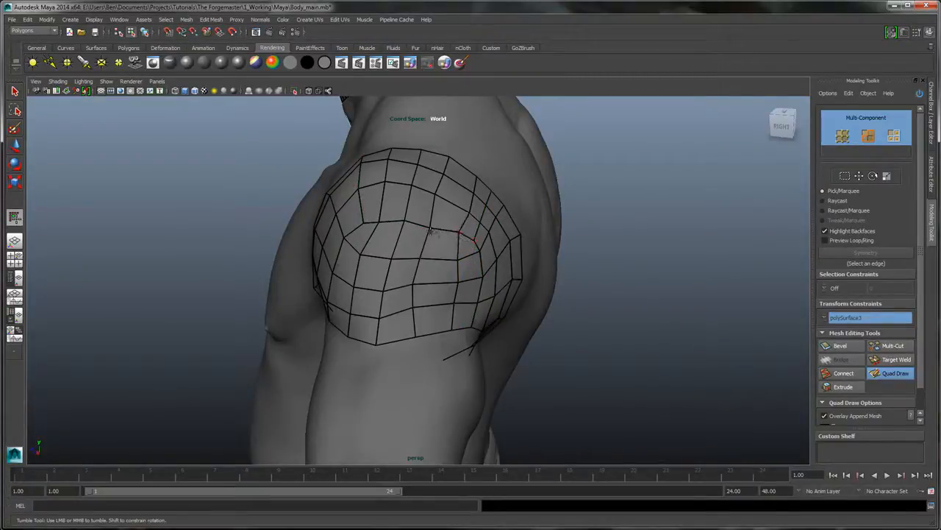
Reposition vertices across the deltoid patch and its lower edge to smooth the edge flow
drag(431, 229, 377, 220)
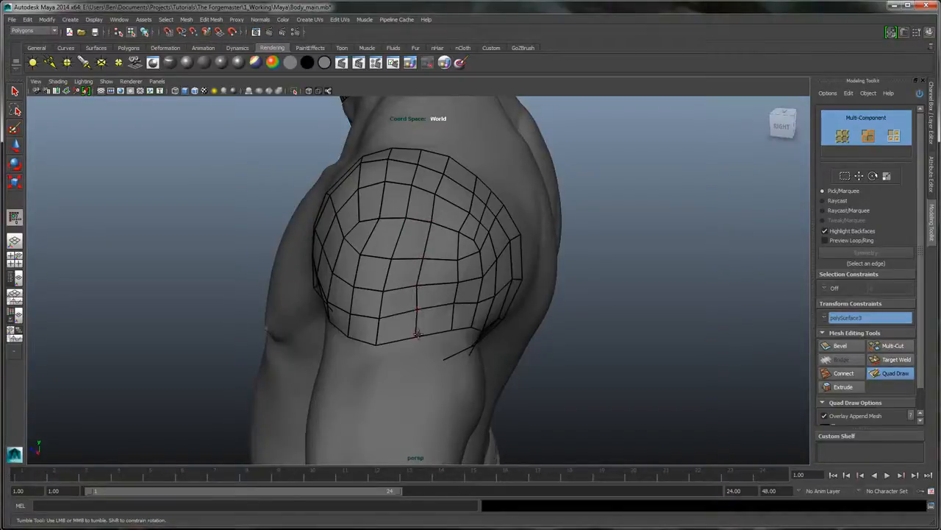
click(411, 339)
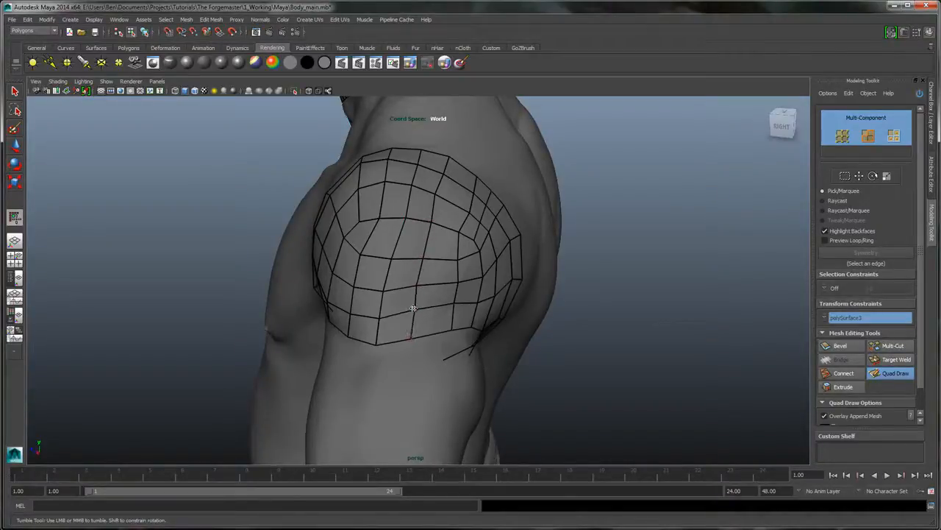
alt+drag(416, 309, 419, 246)
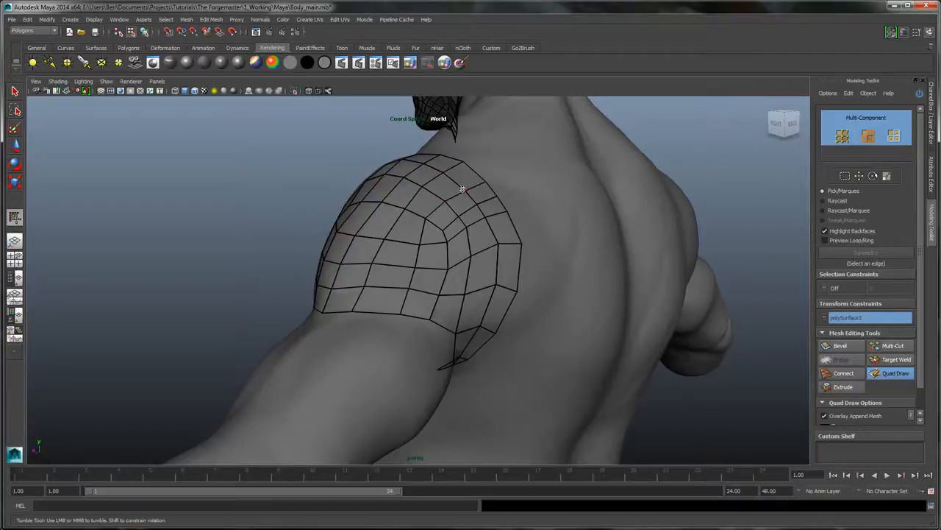
alt+drag(490, 203, 444, 266)
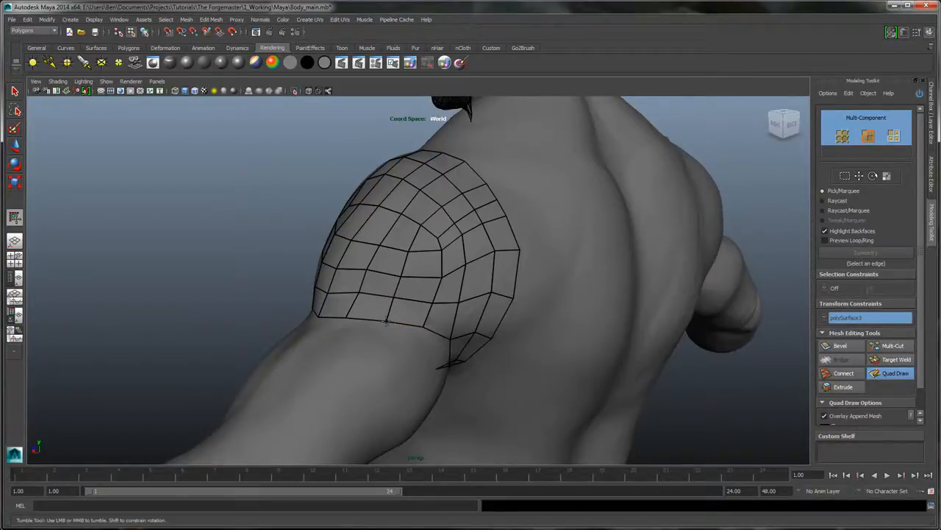
alt+drag(386, 322, 515, 278)
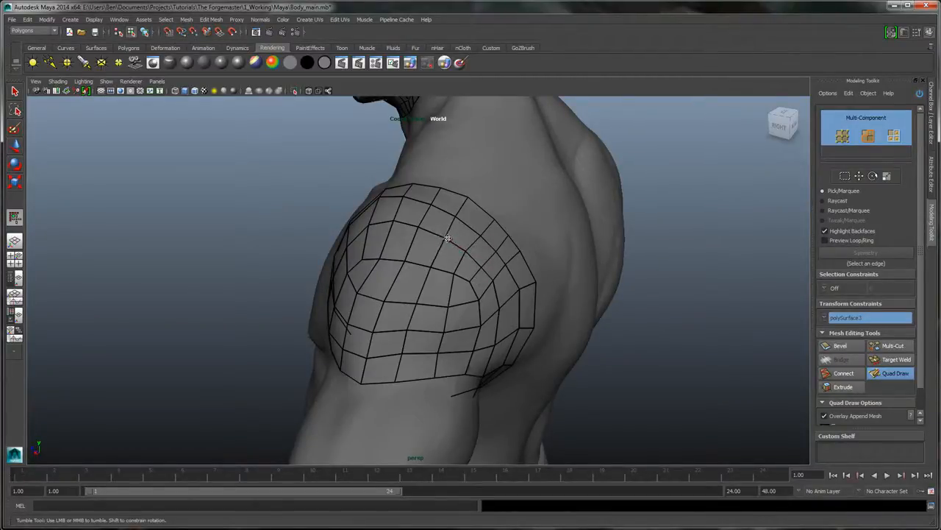
Place Quad Draw points along the pectoral's lower edge from the armpit past the nipple, and up the inner chest
mouse_move(603, 251)
alt+mouse_down()
mouse_move(616, 238)
mouse_move(603, 235)
mouse_move(618, 247)
alt+mouse_up()
alt+drag(507, 276, 743, 235)
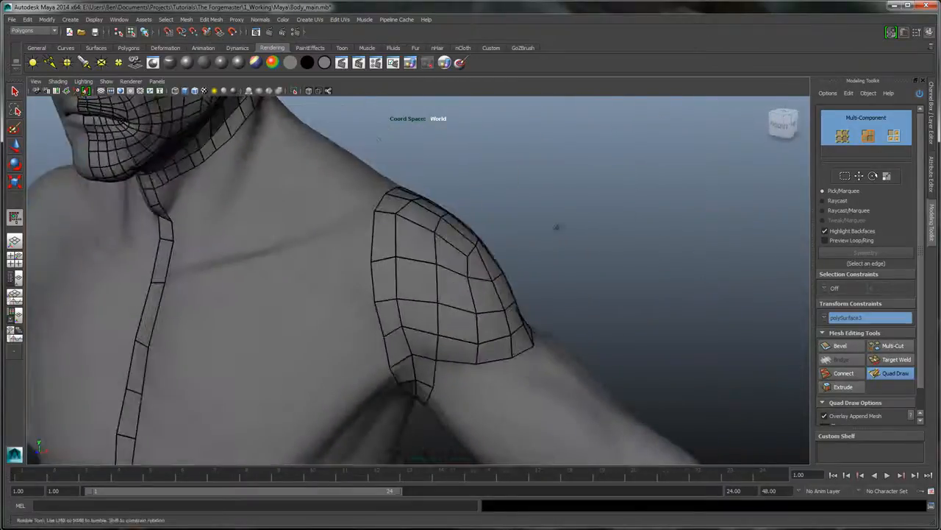
alt+drag(556, 227, 582, 221)
alt+drag(587, 288, 433, 239)
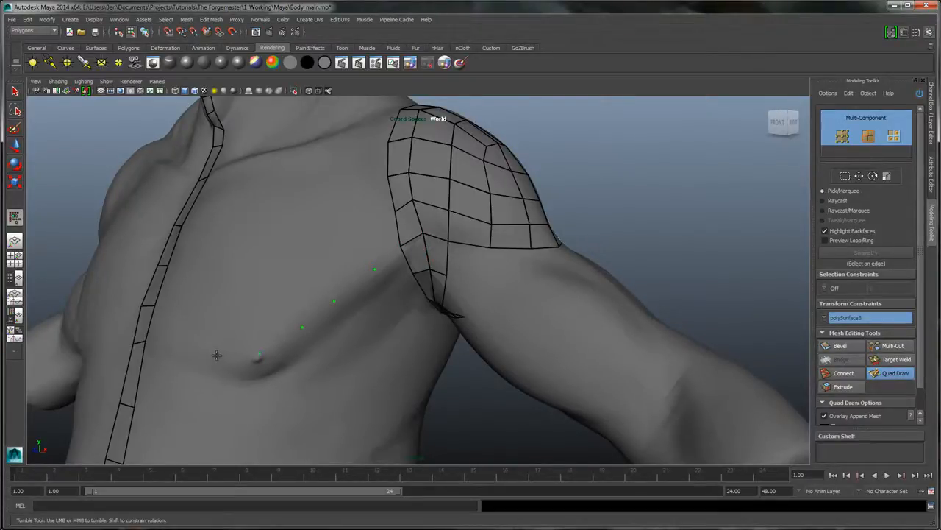
alt+drag(217, 356, 251, 350)
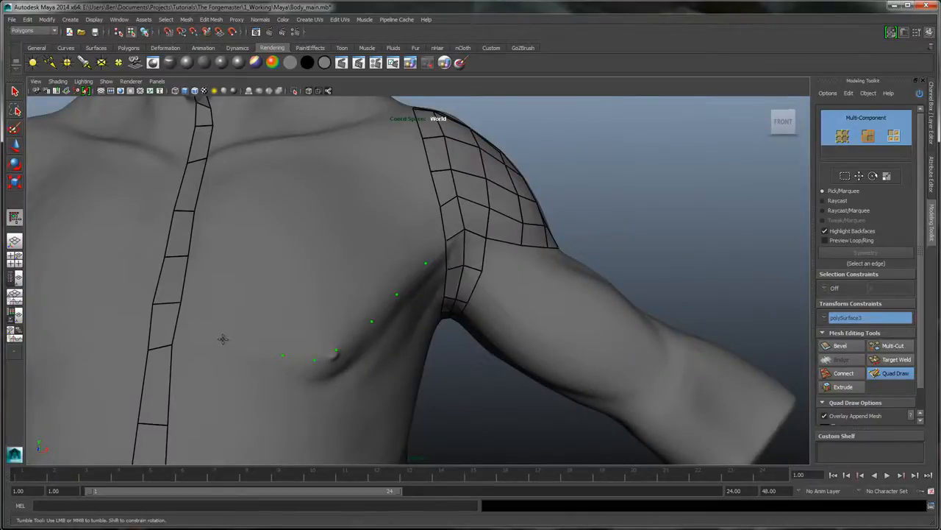
alt+drag(229, 335, 252, 349)
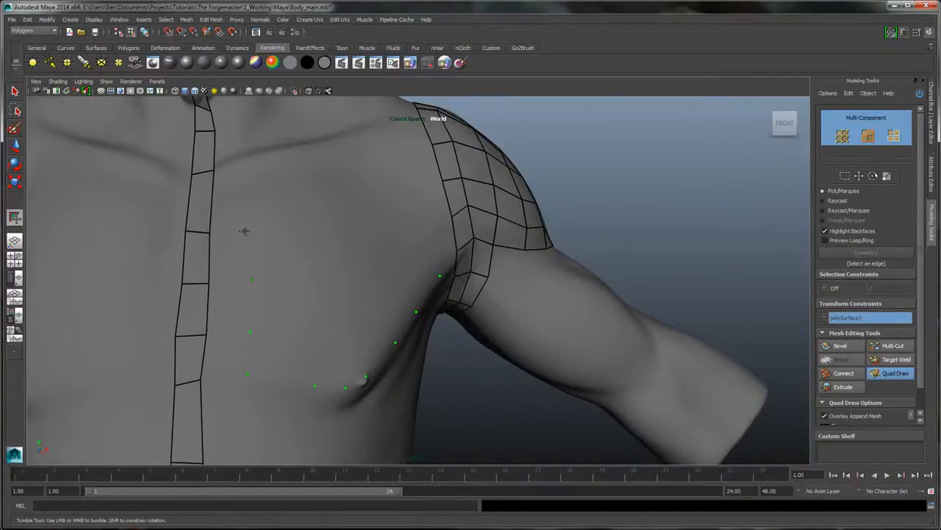
Complete the inner chest points, fill a column of three quads, and join it to the centre strip
click(290, 228)
shift+click(283, 357)
shift+click(286, 320)
shift+click(271, 254)
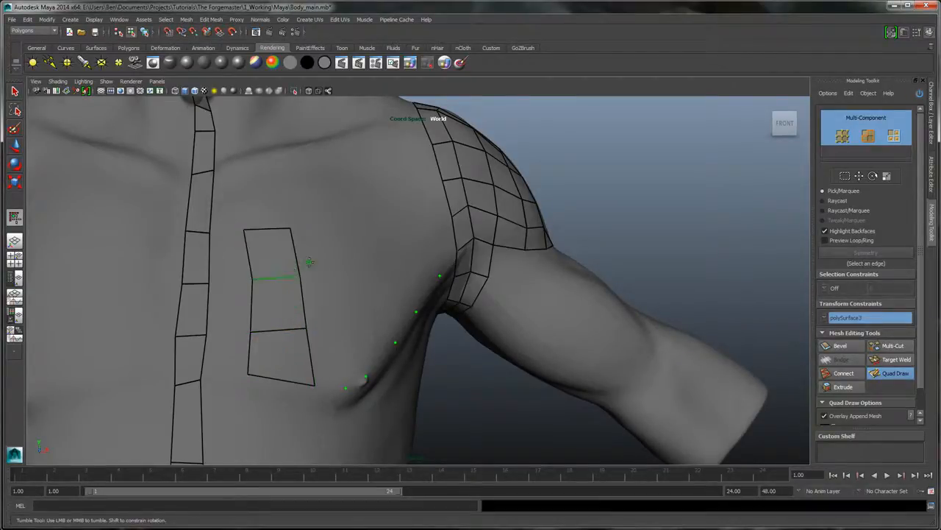
mouse_move(309, 262)
alt+mouse_down()
mouse_move(349, 252)
mouse_move(317, 257)
alt+mouse_up()
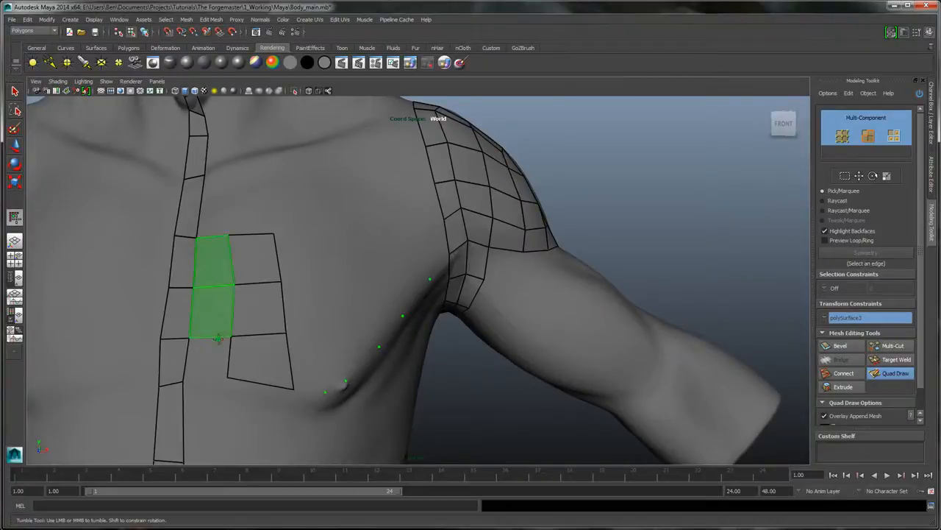
alt+drag(225, 344, 300, 344)
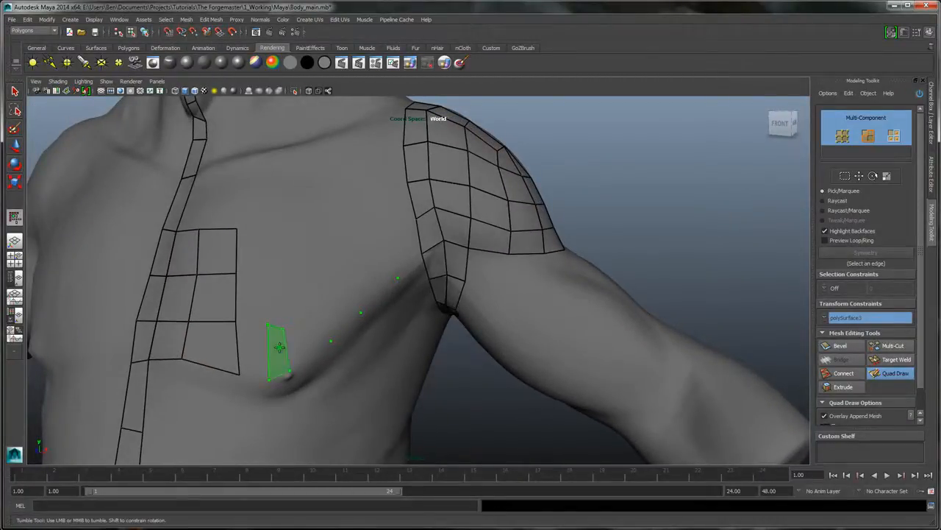
Fill quads along the pectoral's lower edge, linking the inner chest columns to the deltoid patch at the armpit
shift+click(279, 349)
shift+click(254, 351)
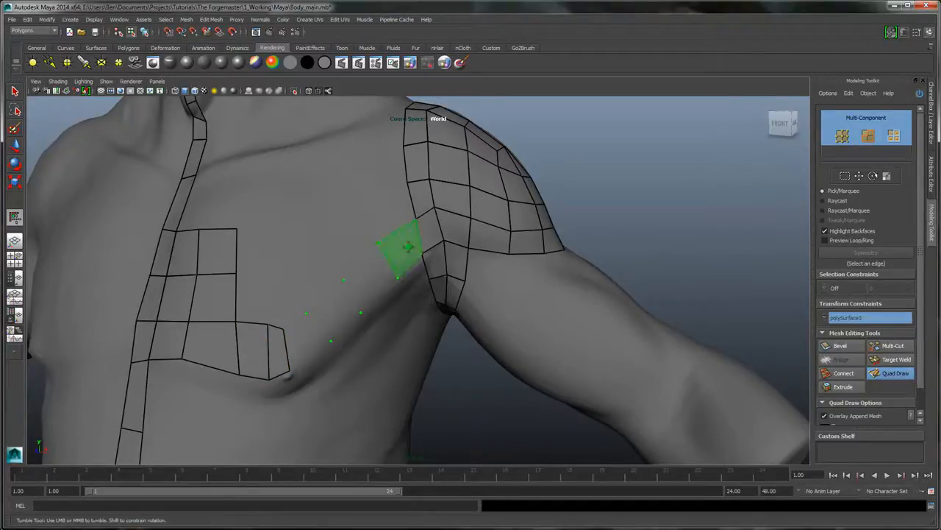
shift+click(404, 248)
shift+click(368, 277)
shift+click(324, 324)
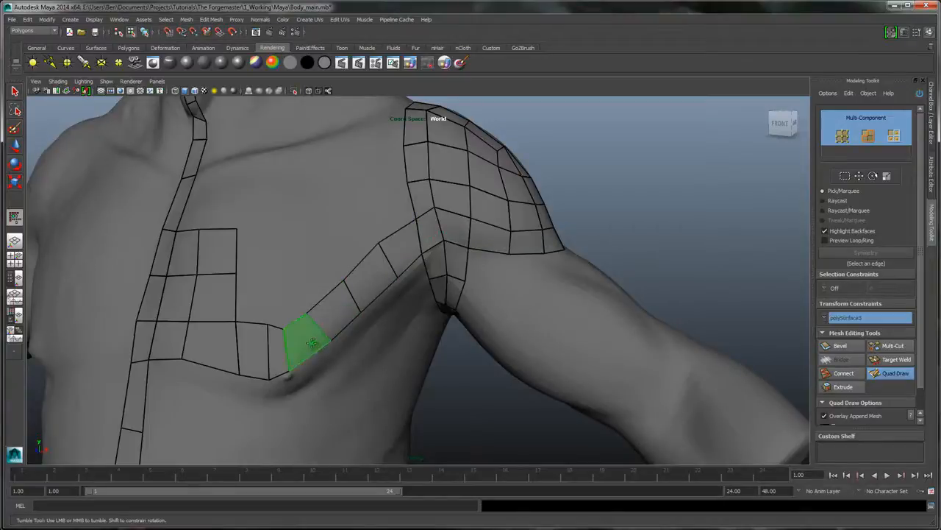
shift+click(309, 334)
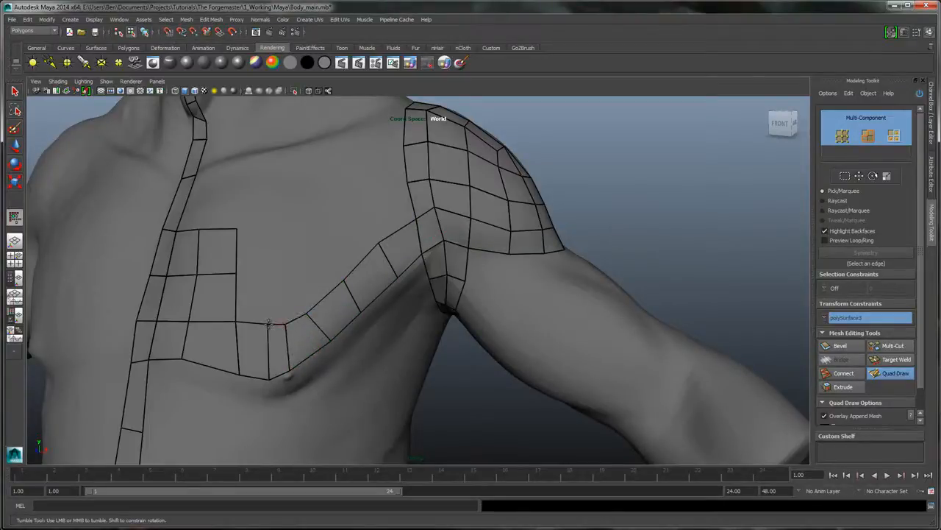
Reposition the vertices around the nipple and lower pectoral edge to even out the spacing of the quads
drag(269, 323, 264, 324)
mouse_move(289, 370)
mouse_down()
mouse_move(268, 379)
mouse_move(226, 371)
mouse_up()
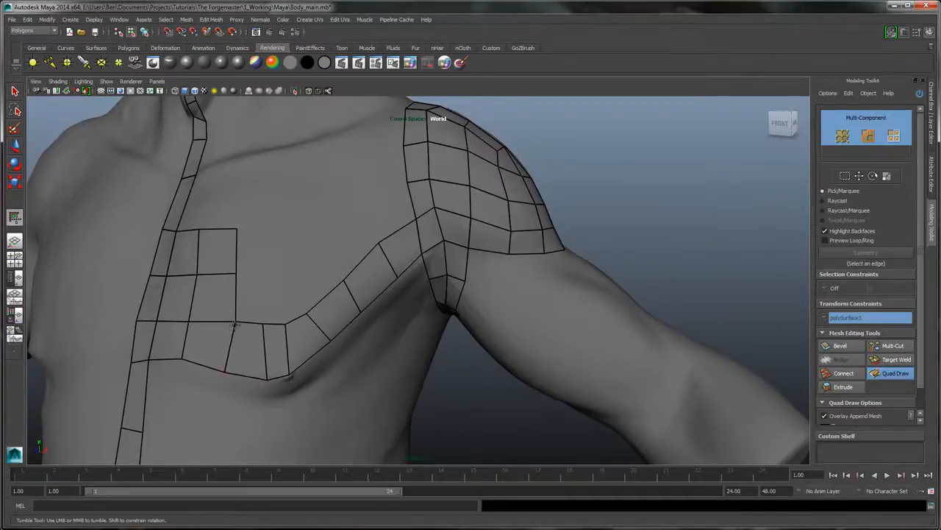
drag(235, 324, 231, 321)
alt+drag(329, 282, 387, 266)
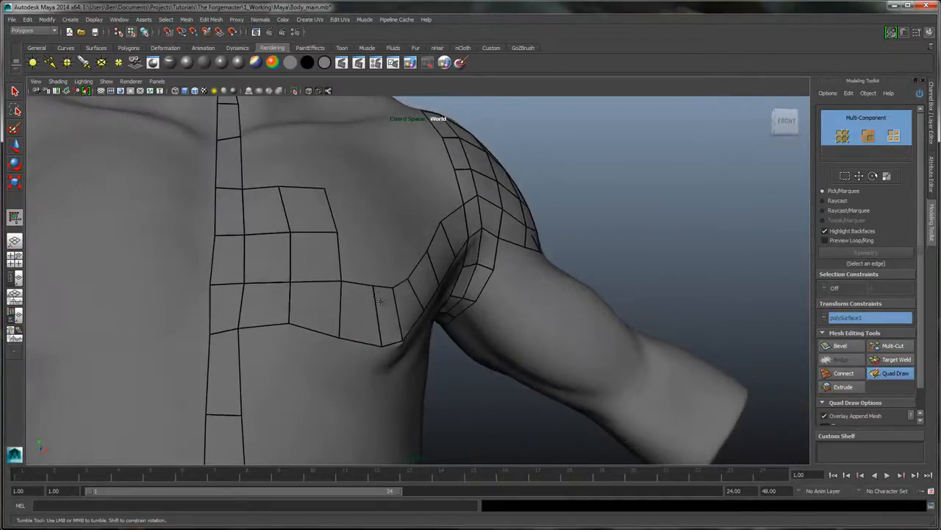
alt+drag(436, 340, 419, 381)
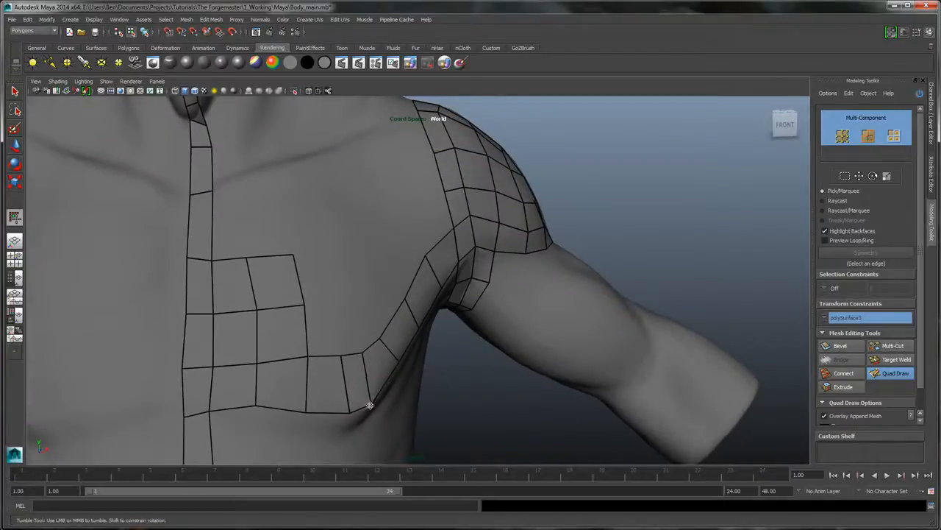
alt+drag(347, 315, 304, 256)
alt+middle_drag(303, 257, 335, 300)
mouse_move(298, 413)
mouse_down()
mouse_move(287, 410)
mouse_move(318, 405)
mouse_up()
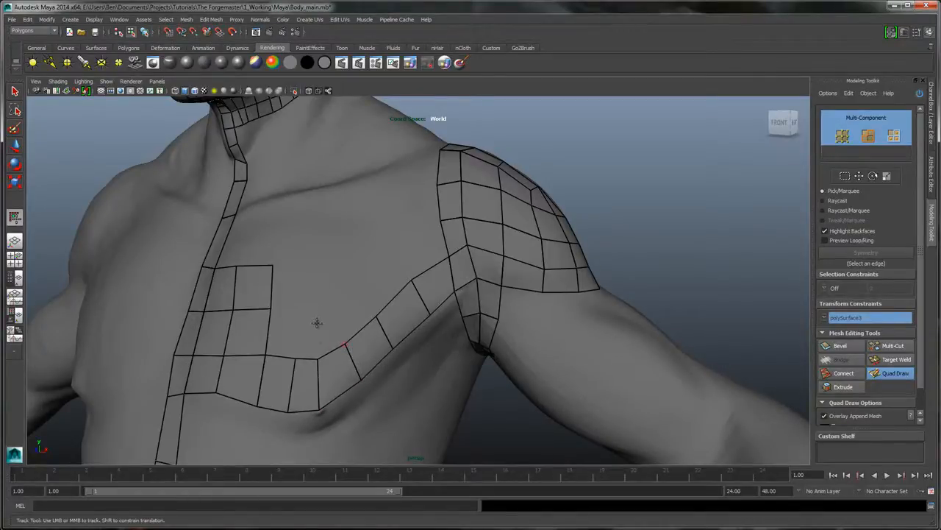
Add a second row of quads above the lower pectoral row, running from the inner chest to the deltoid
shift+click(316, 337)
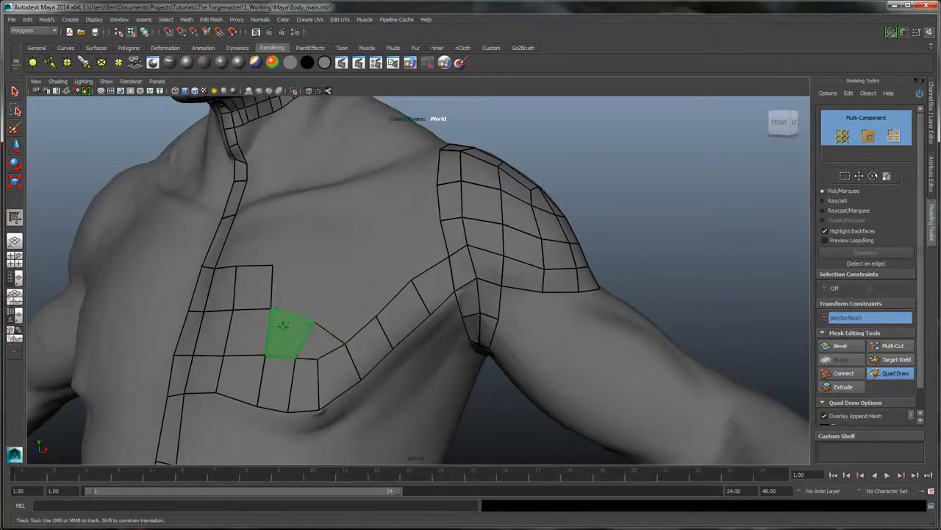
drag(313, 321, 326, 309)
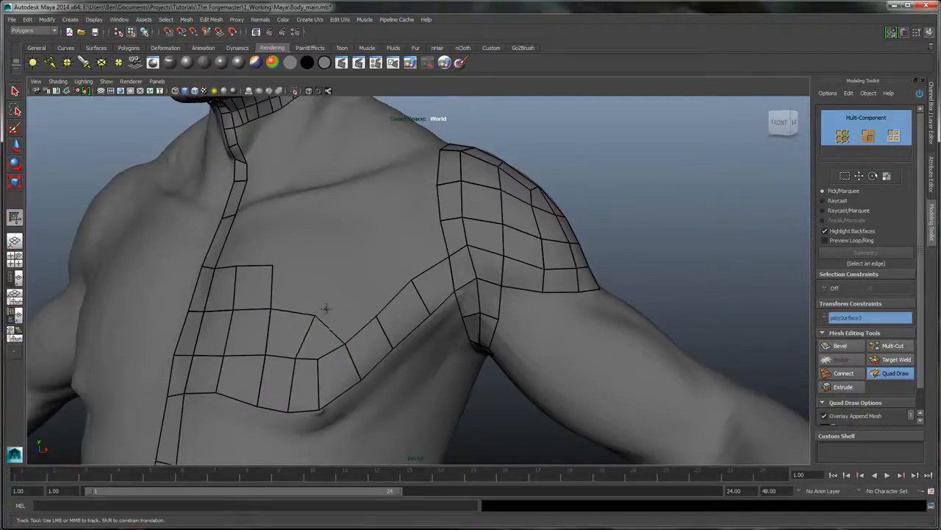
shift+click(344, 314)
mouse_move(361, 243)
alt+mouse_down()
mouse_move(376, 243)
mouse_move(373, 277)
alt+mouse_up()
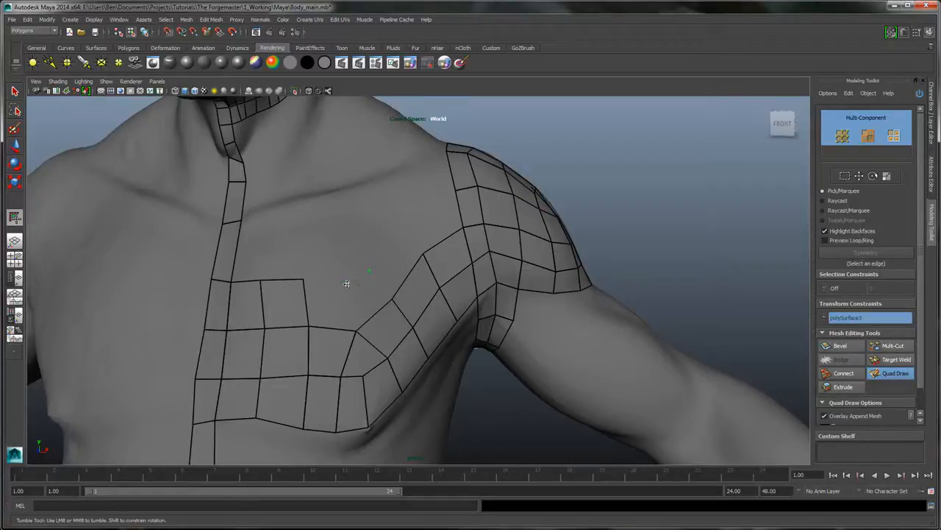
Fill a third row of quads across the pectoral up to the deltoid and start another row above it
shift+click(370, 300)
shift+click(327, 305)
mouse_move(357, 269)
alt+mouse_down()
mouse_move(343, 269)
mouse_move(351, 262)
alt+mouse_up()
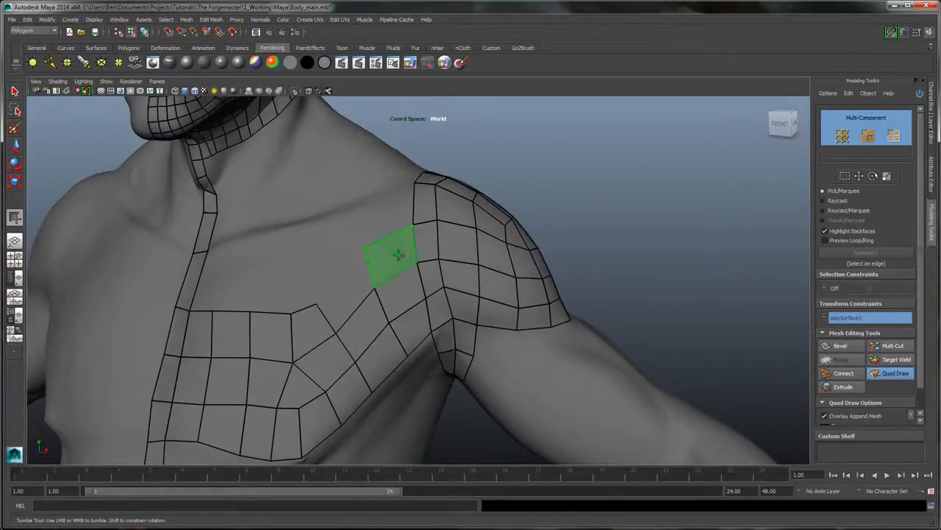
shift+click(403, 256)
shift+click(343, 292)
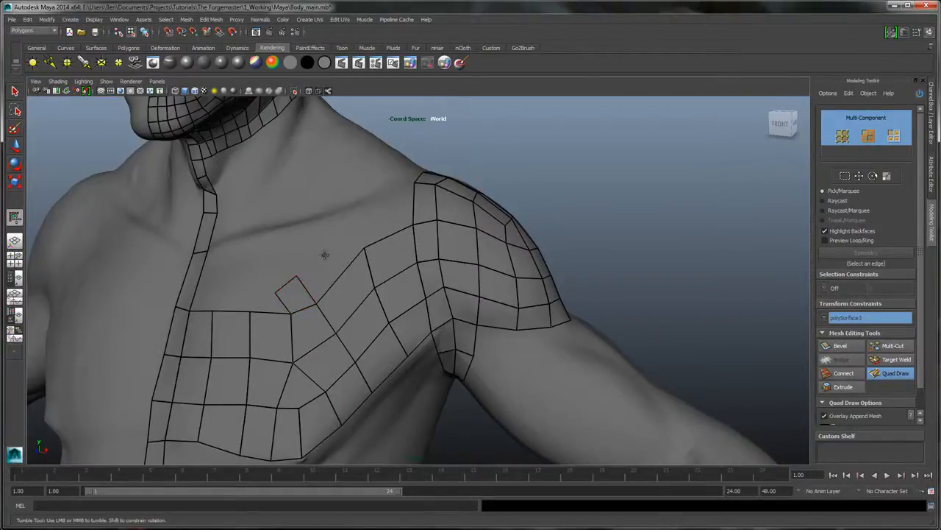
Insert an edge in the centre strip, fill the upper inner chest row from it, and even out the row's vertices
alt+drag(324, 255, 288, 287)
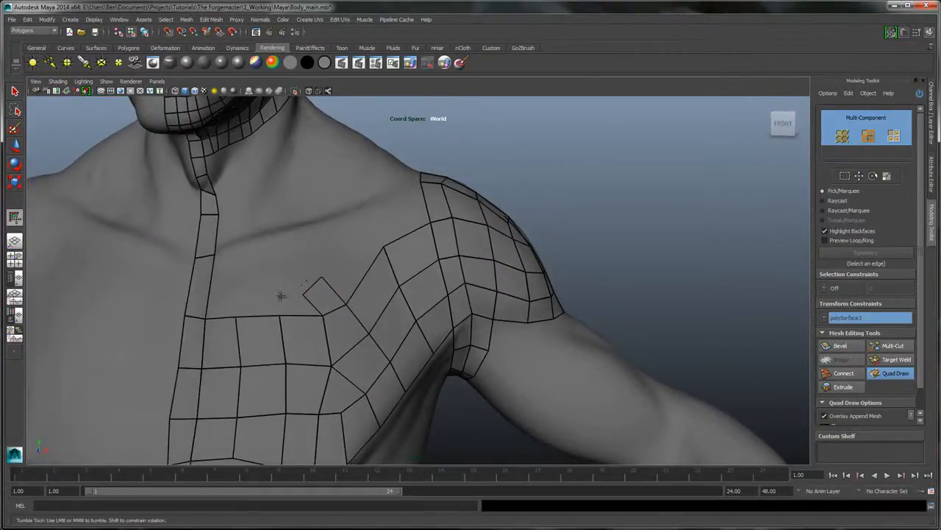
click(276, 294)
ctrl+click(210, 290)
shift+drag(223, 306, 273, 307)
shift+click(282, 301)
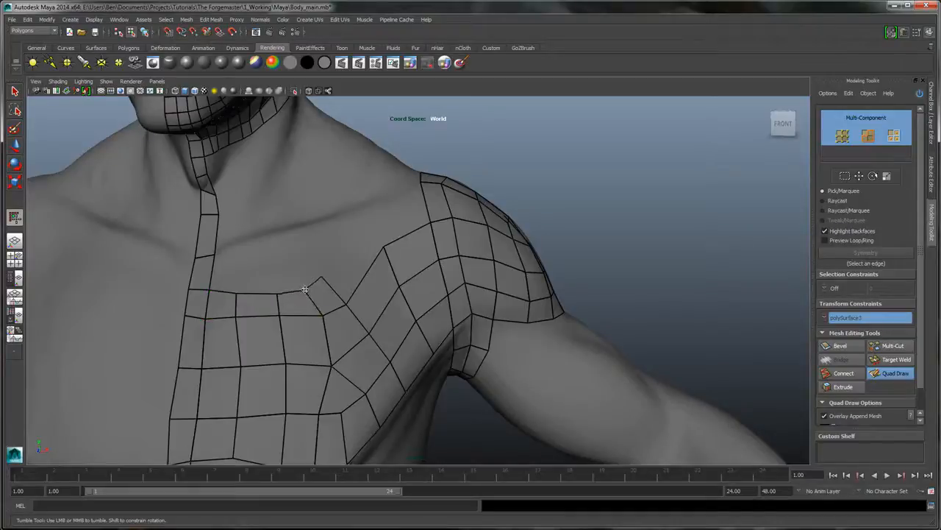
drag(233, 293, 330, 269)
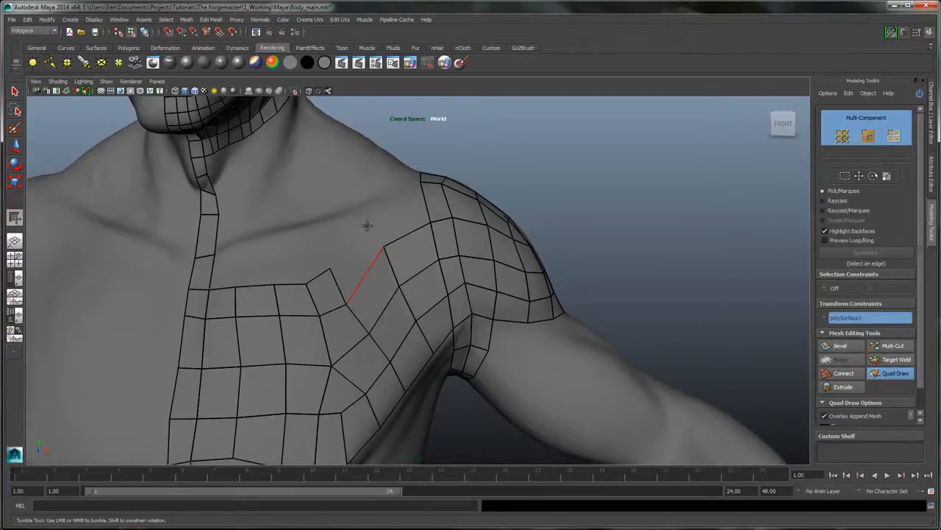
Extend the upper chest row with quads to the deltoid patch, adjusting its upper vertices along the way
alt+drag(392, 224, 378, 251)
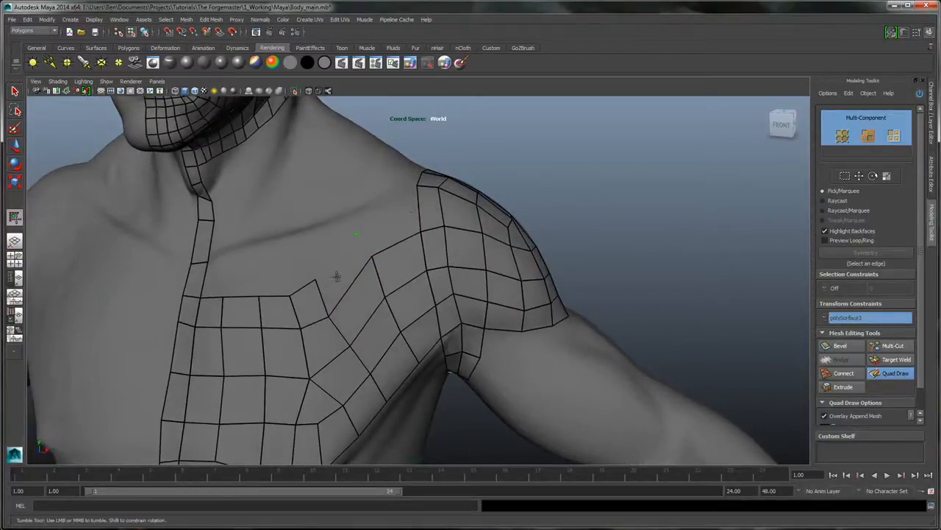
drag(314, 280, 322, 272)
drag(328, 317, 334, 311)
shift+click(348, 262)
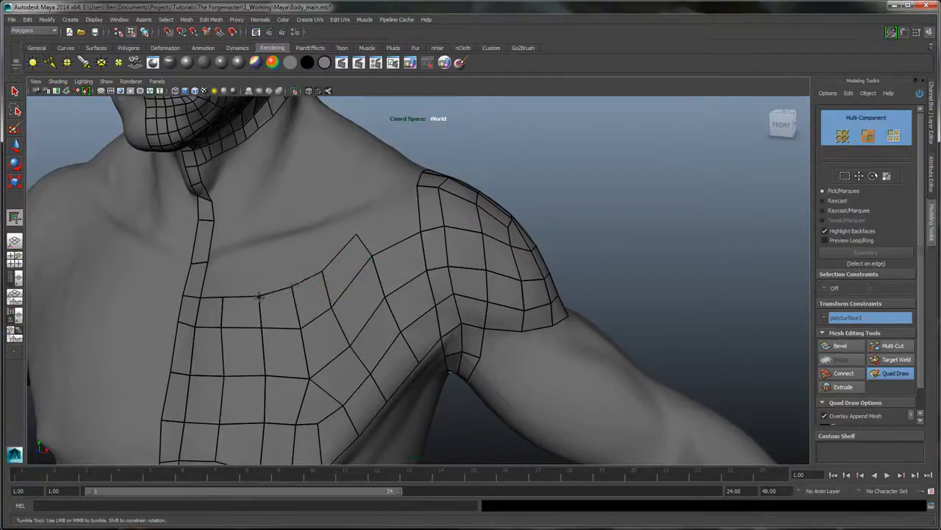
drag(258, 295, 256, 290)
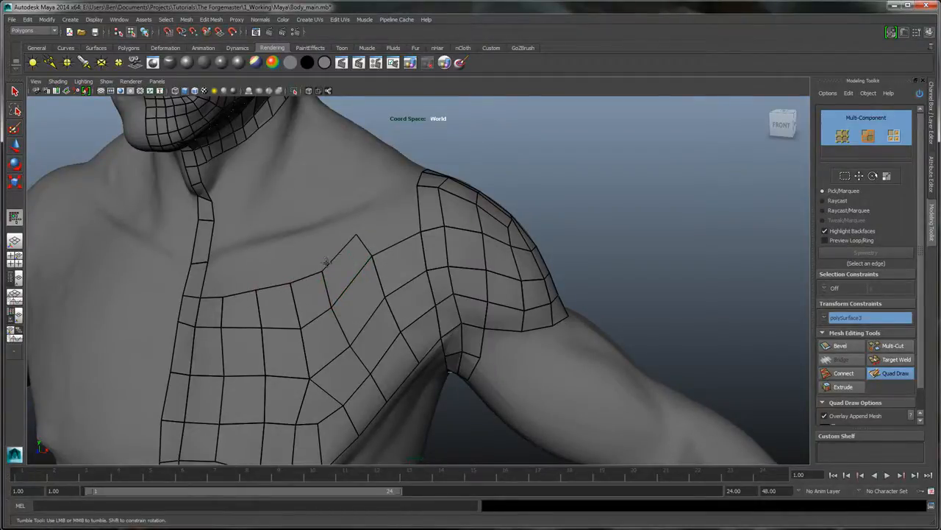
mouse_move(407, 224)
alt+mouse_down()
mouse_move(384, 216)
mouse_move(405, 231)
mouse_move(401, 213)
alt+mouse_up()
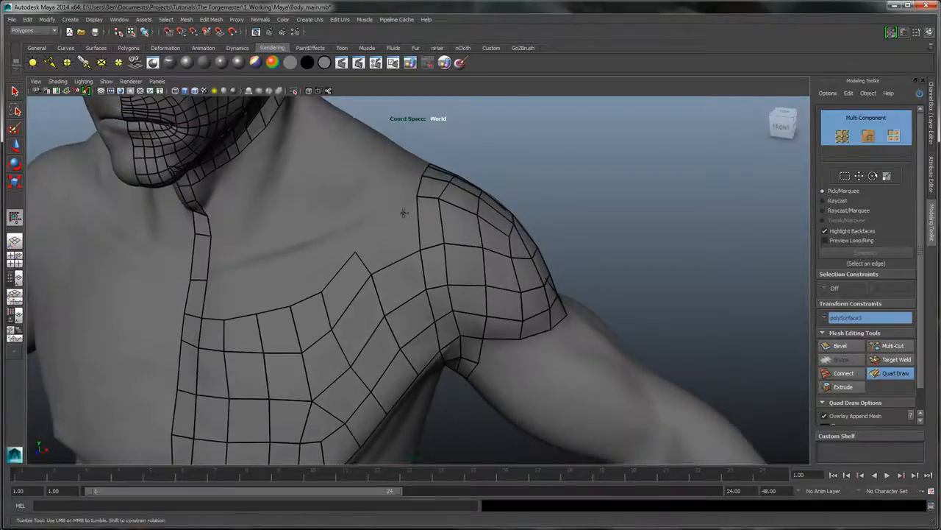
key(shift)
shift+click(394, 235)
Move the vertices of the upper chest row up toward the collarbone, from the shoulder across to the centre strip
mouse_move(590, 159)
alt+mouse_down()
mouse_move(581, 132)
mouse_move(583, 141)
alt+mouse_up()
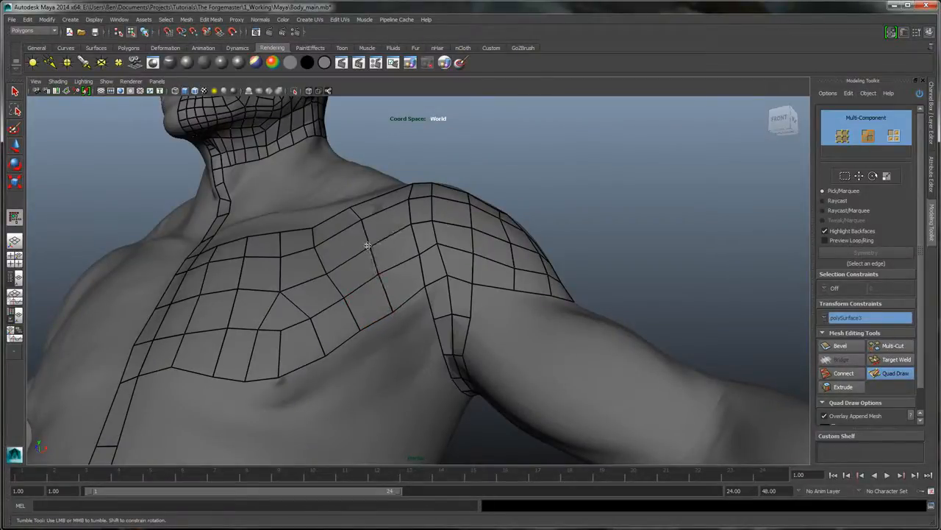
mouse_move(422, 156)
alt+mouse_down()
mouse_move(481, 172)
mouse_move(433, 168)
alt+mouse_up()
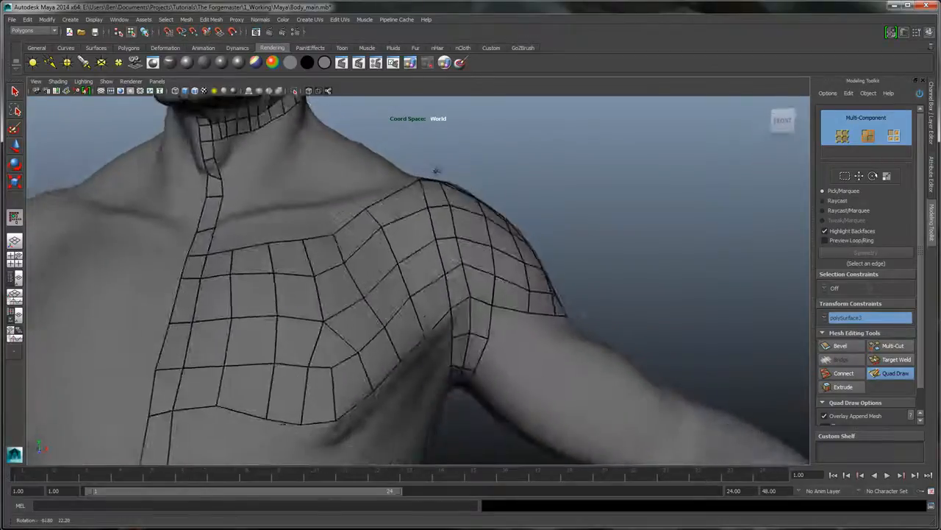
alt+middle_drag(524, 243, 512, 206)
alt+drag(513, 206, 422, 204)
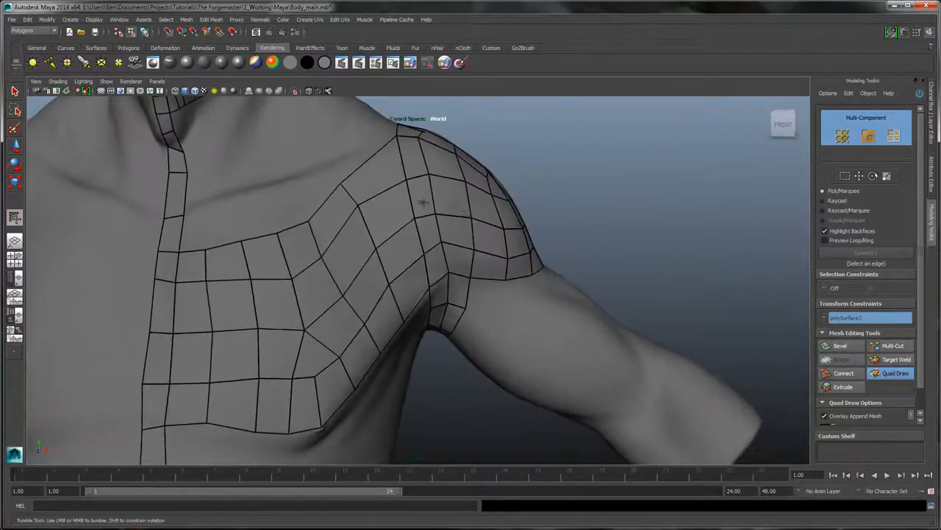
alt+middle_drag(404, 204, 413, 232)
mouse_move(375, 224)
mouse_down()
mouse_move(394, 196)
mouse_move(386, 201)
mouse_up()
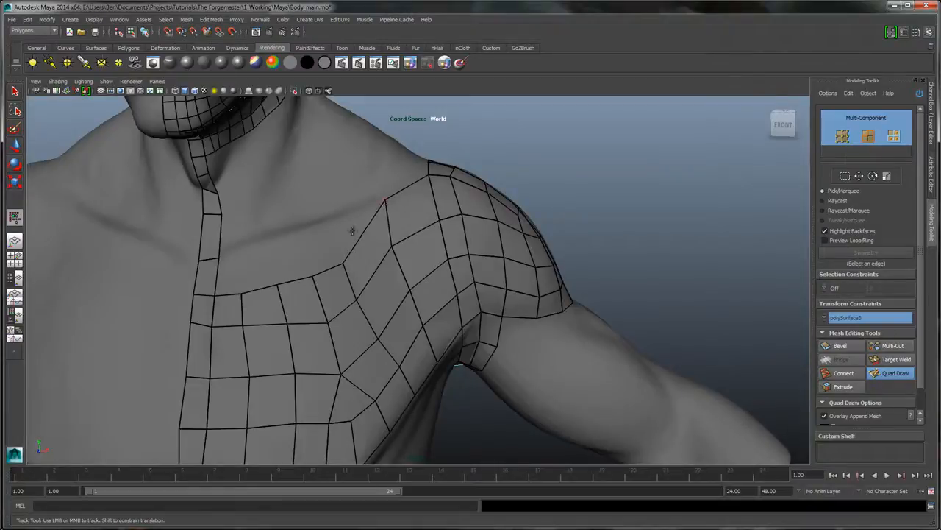
drag(344, 266, 352, 241)
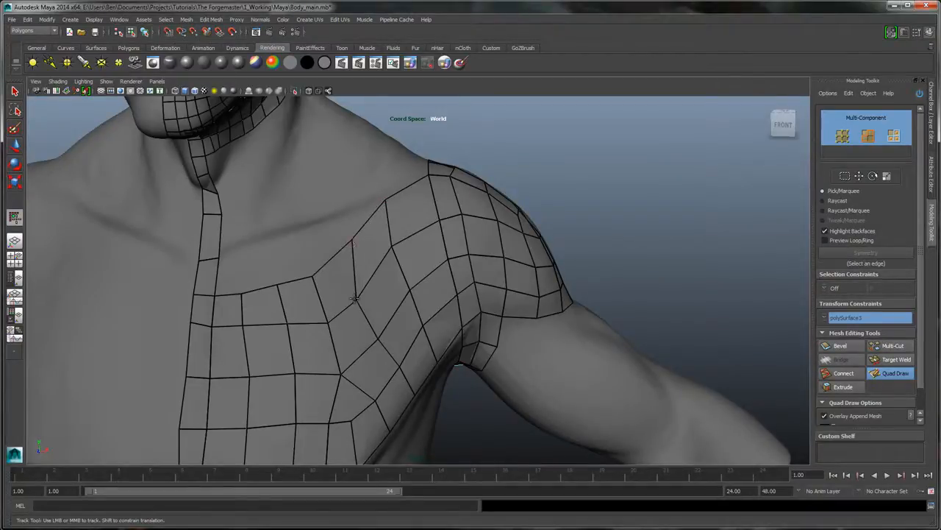
drag(313, 277, 309, 263)
drag(328, 322, 322, 308)
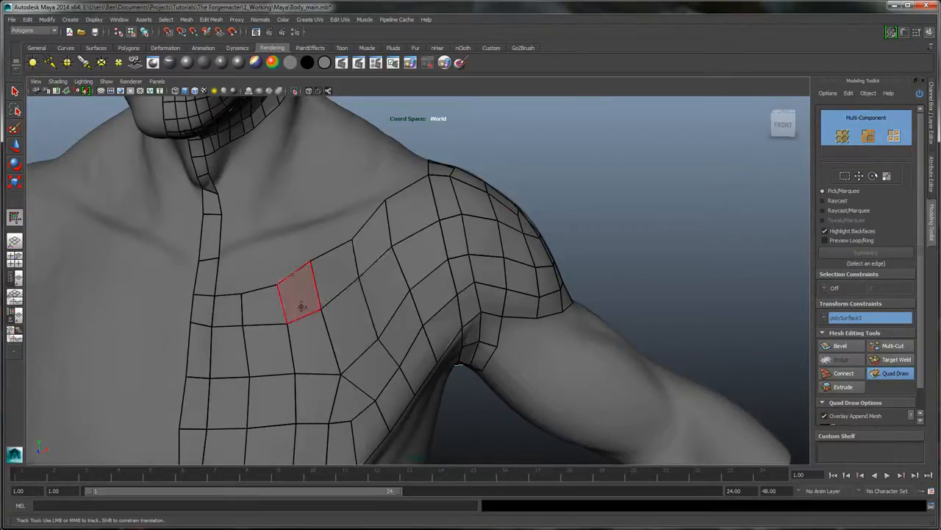
mouse_move(277, 285)
mouse_down()
mouse_move(273, 267)
mouse_move(192, 280)
mouse_up()
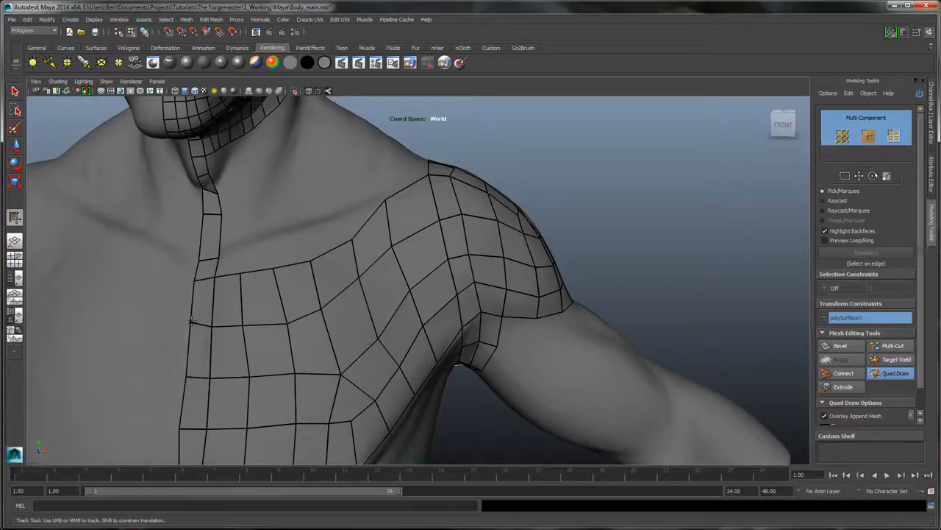
Try inserting an edge loop down through the chest quads beside the deltoid patch
alt+drag(400, 269, 397, 265)
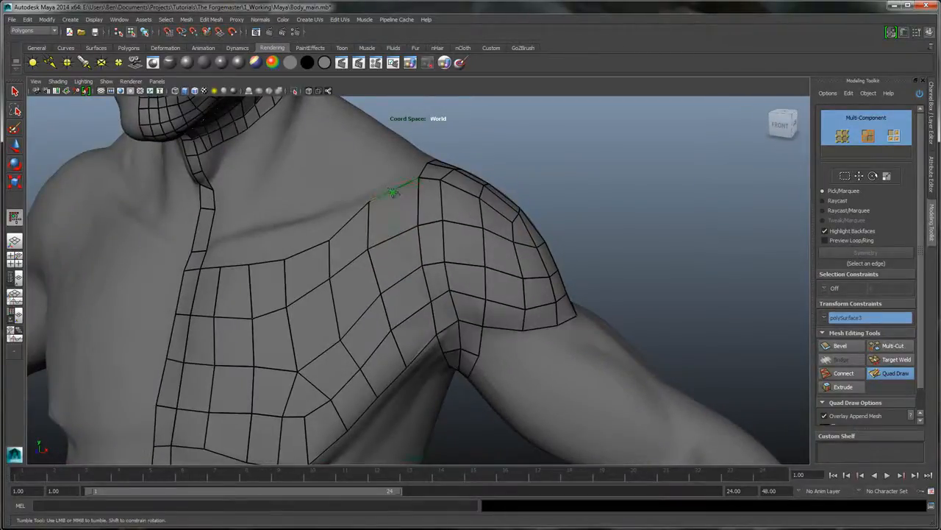
ctrl+click(392, 192)
alt+drag(639, 205, 626, 170)
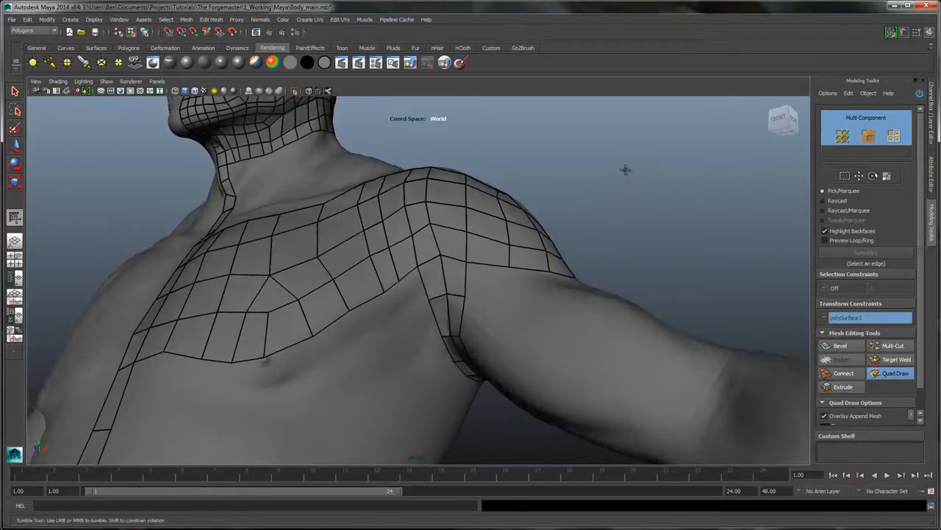
Place Quad Draw points from below the outer pectoral, under the armpit, and around to the back of the shoulder
click(397, 314)
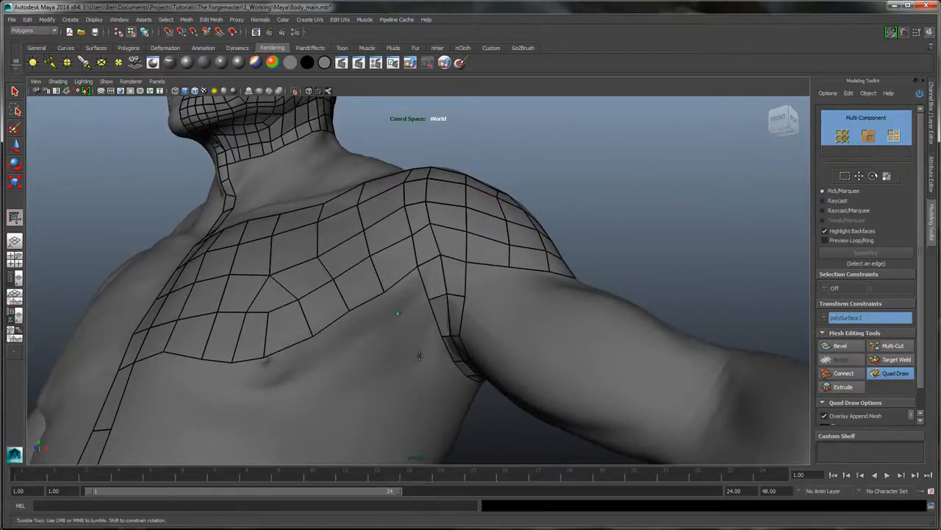
alt+drag(672, 208, 416, 277)
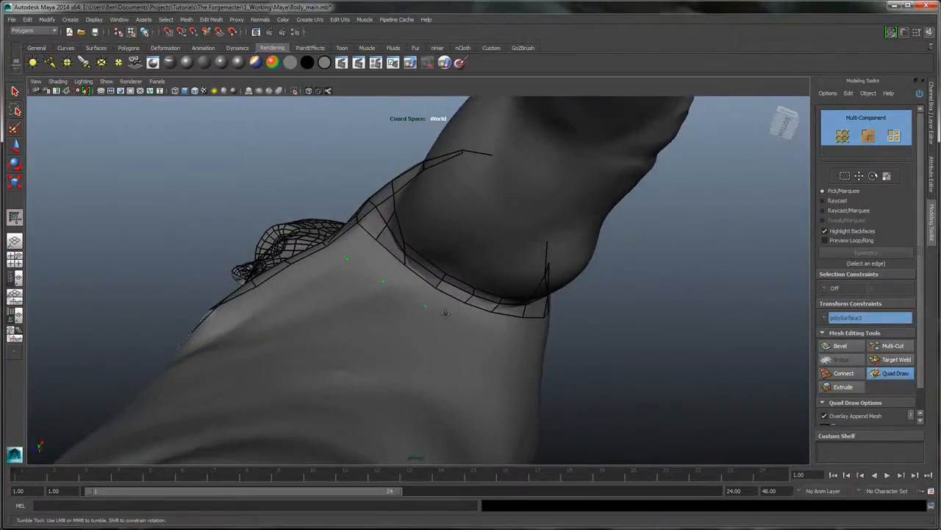
alt+drag(627, 313, 525, 331)
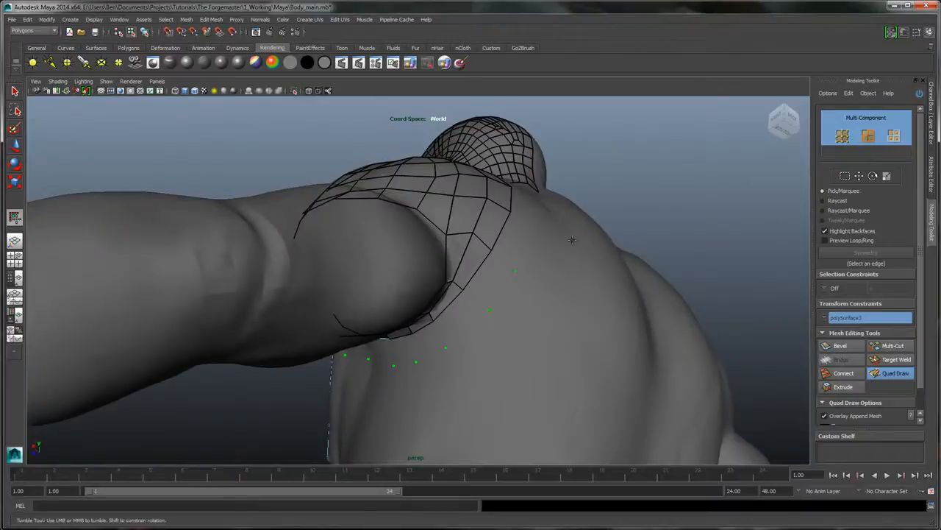
mouse_move(573, 239)
alt+mouse_down()
mouse_move(595, 227)
mouse_move(561, 244)
alt+mouse_up()
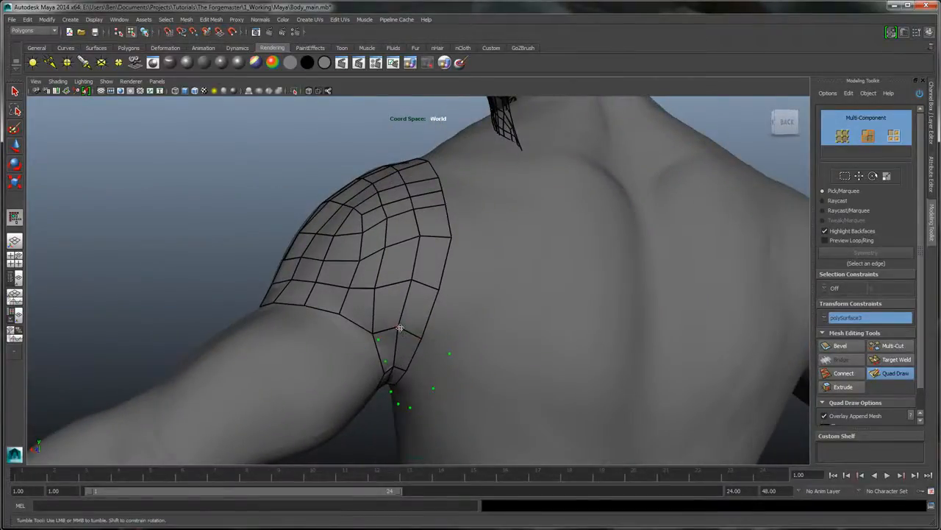
Reposition the rear deltoid's lower vertices and continue the Quad Draw points up the shoulder blade toward the top of the shoulder
mouse_move(399, 327)
mouse_down()
mouse_move(400, 339)
mouse_move(421, 346)
mouse_up()
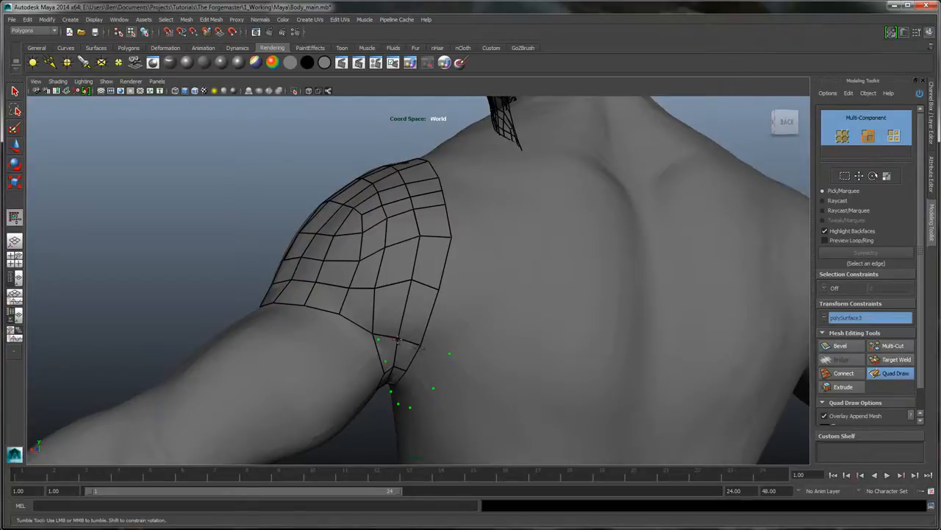
drag(373, 334, 375, 331)
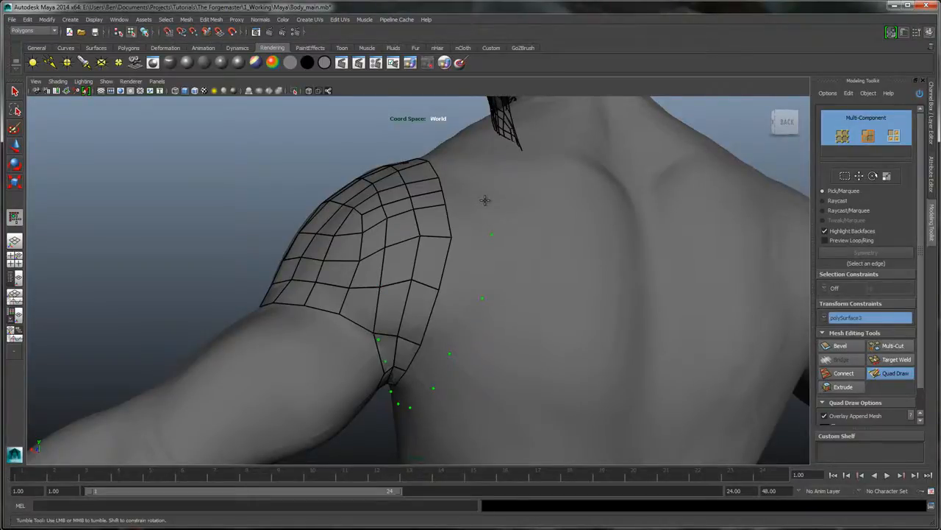
alt+drag(497, 160, 488, 219)
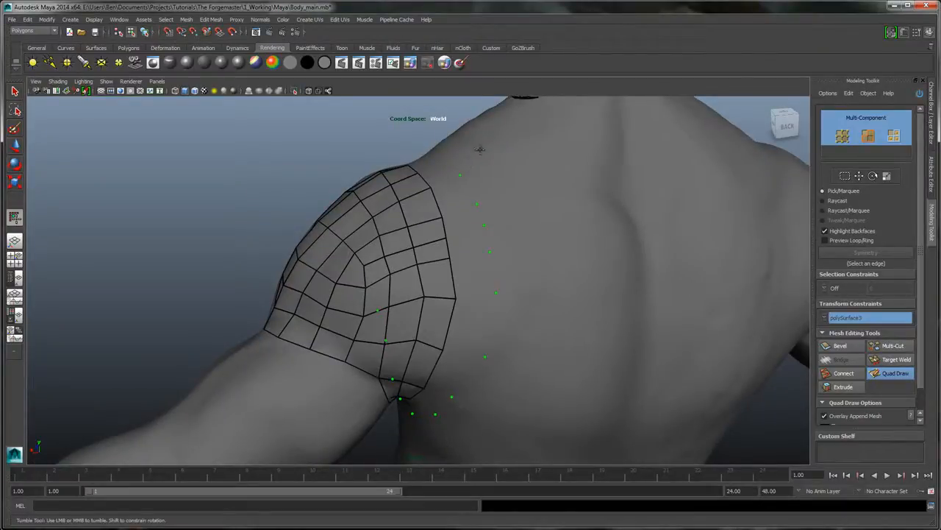
Fill quads between the deltoid patch's border and the placed points, over the top of the shoulder and down the back
mouse_move(479, 149)
alt+mouse_down()
mouse_move(490, 174)
mouse_move(456, 218)
alt+mouse_up()
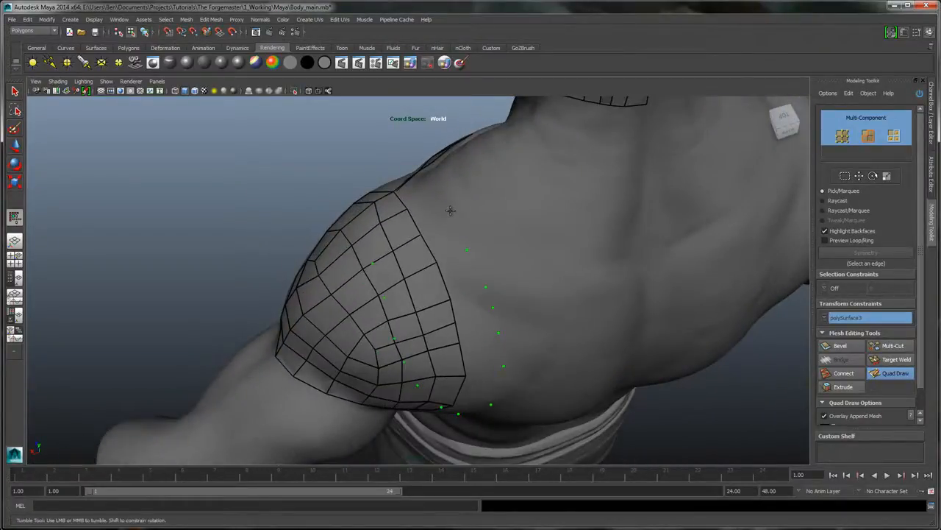
mouse_move(471, 179)
alt+mouse_down()
mouse_move(626, 172)
mouse_move(658, 153)
mouse_move(622, 176)
mouse_move(402, 188)
alt+mouse_up()
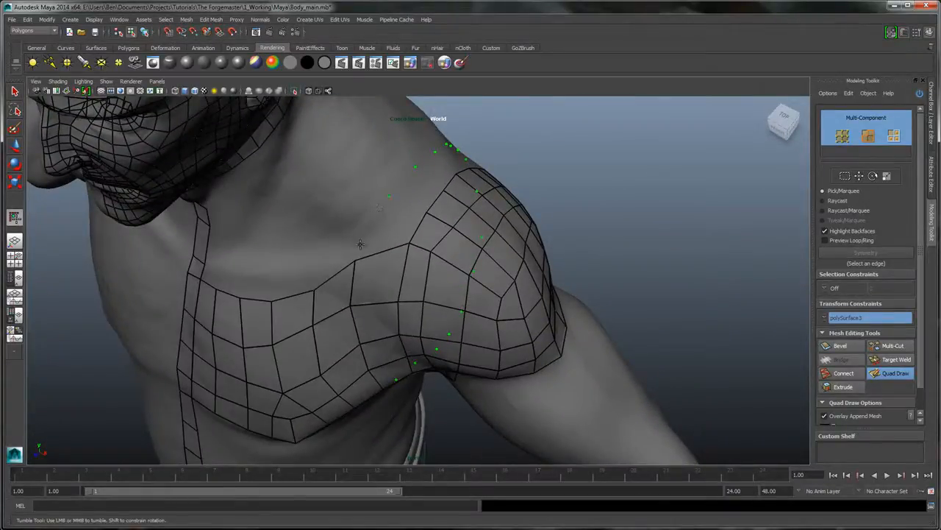
shift+click(390, 229)
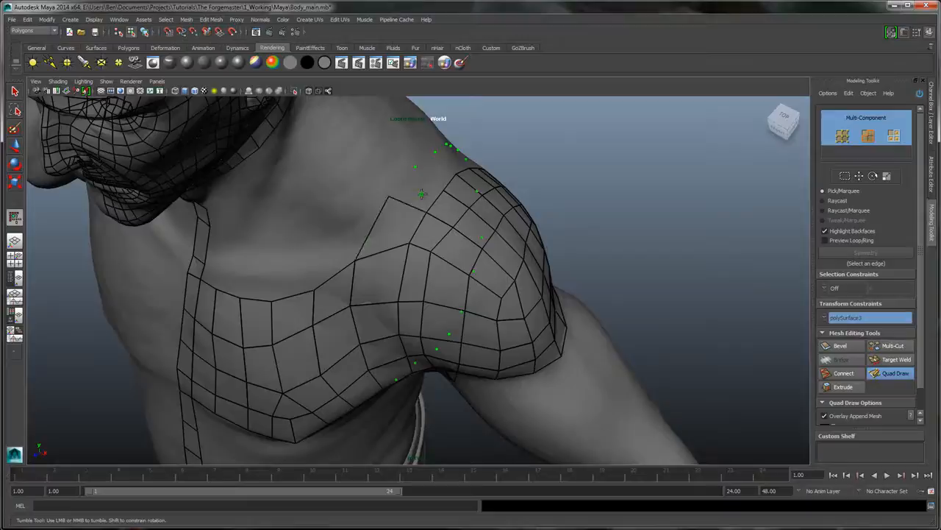
shift+click(418, 190)
alt+drag(581, 298, 429, 194)
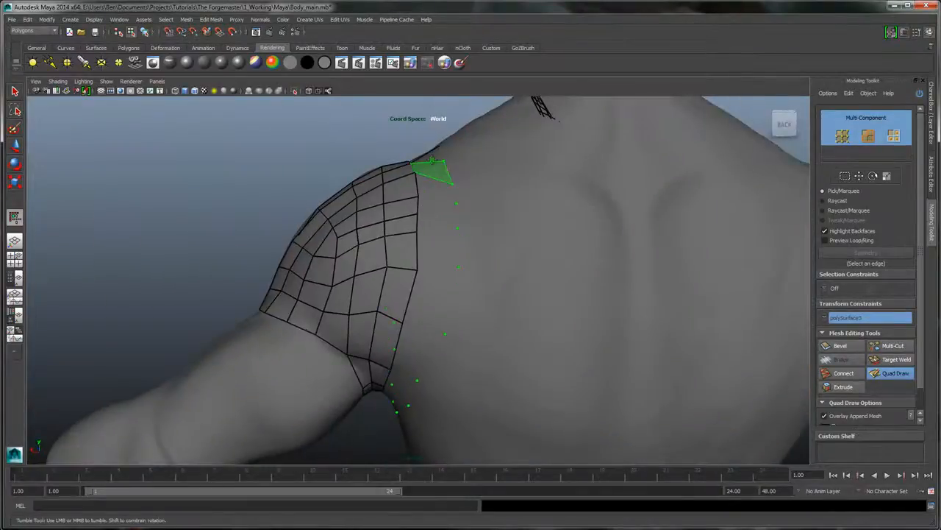
alt+drag(430, 156, 582, 202)
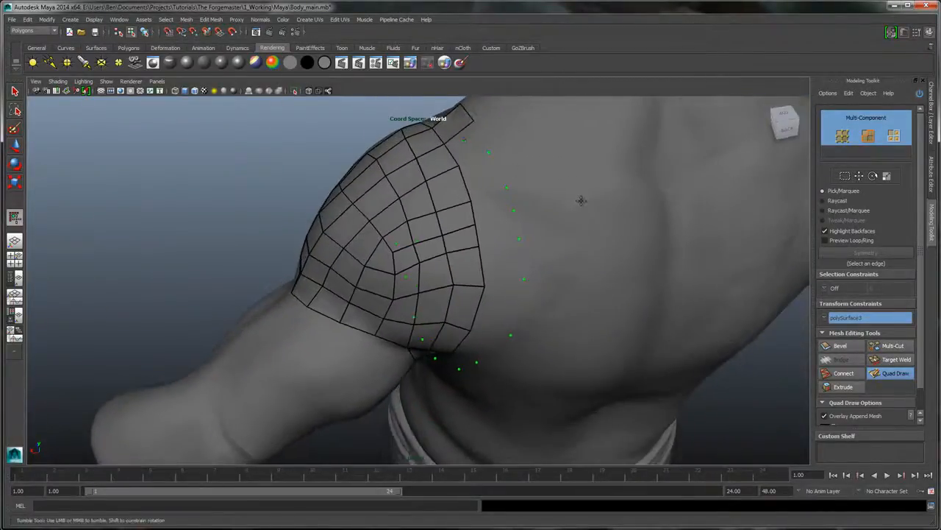
mouse_move(472, 150)
shift+mouse_down()
mouse_move(505, 247)
mouse_move(498, 308)
mouse_move(480, 344)
shift+mouse_up()
alt+drag(589, 331, 617, 279)
mouse_move(461, 358)
alt+mouse_down()
mouse_move(451, 278)
mouse_move(422, 332)
alt+mouse_up()
Undo the last Quad Draw edits at the back of the armpit
key(ctrl+z)
key(ctrl+z)
key(ctrl+z)
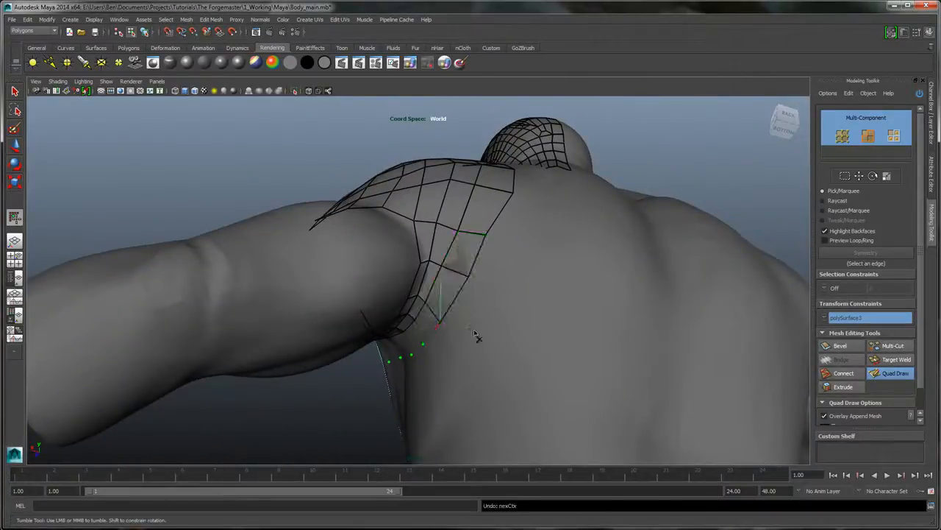
Insert an edge loop through the new shoulder strip, running down the front of the shoulder beside the deltoid patch
mouse_move(507, 324)
alt+mouse_down()
mouse_move(542, 309)
mouse_move(463, 317)
mouse_move(454, 352)
mouse_move(361, 296)
mouse_move(312, 248)
alt+mouse_up()
mouse_move(362, 321)
alt+mouse_down()
mouse_move(527, 275)
mouse_move(557, 246)
mouse_move(578, 263)
mouse_move(567, 258)
alt+mouse_up()
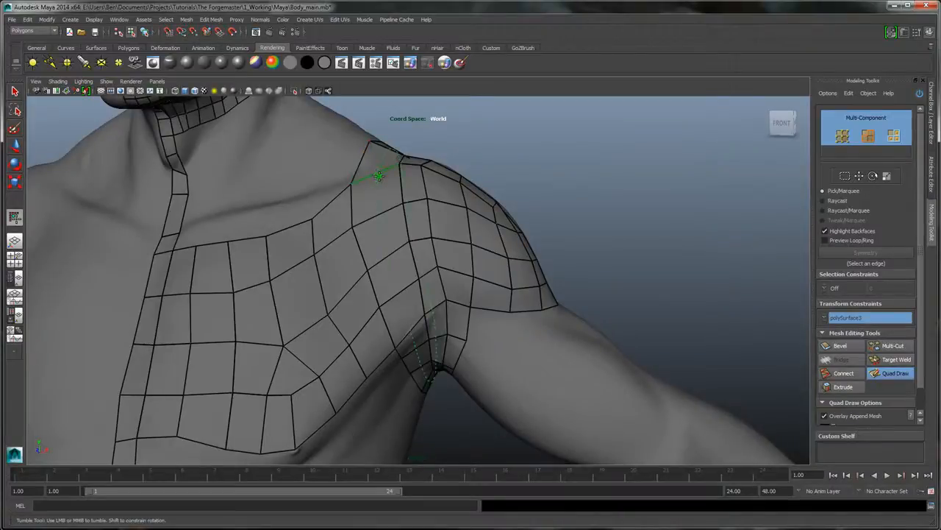
ctrl+click(384, 180)
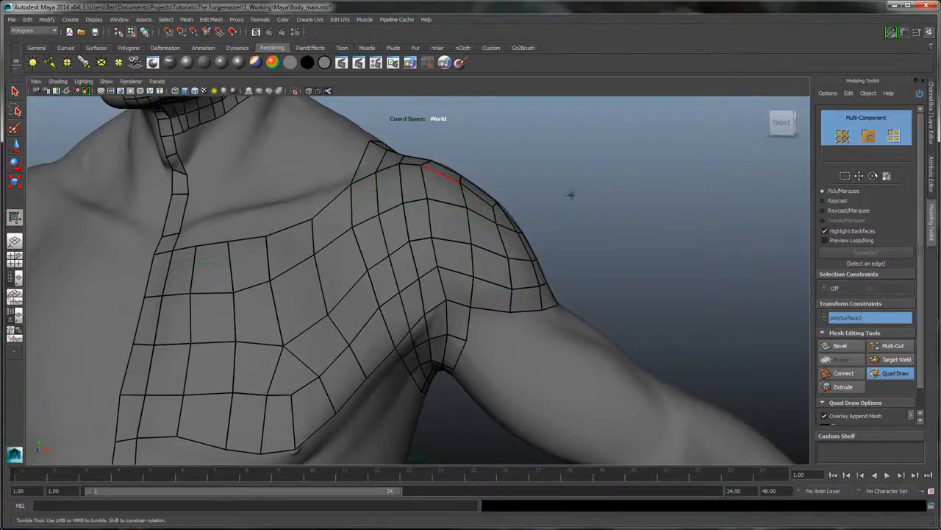
Reposition the outer pectoral vertices around the junction where the chest grid turns toward the armpit
mouse_move(565, 193)
alt+mouse_down()
mouse_move(556, 218)
mouse_move(363, 193)
mouse_move(572, 202)
mouse_move(594, 181)
alt+mouse_up()
alt+middle_drag(594, 181, 609, 199)
drag(427, 356, 435, 349)
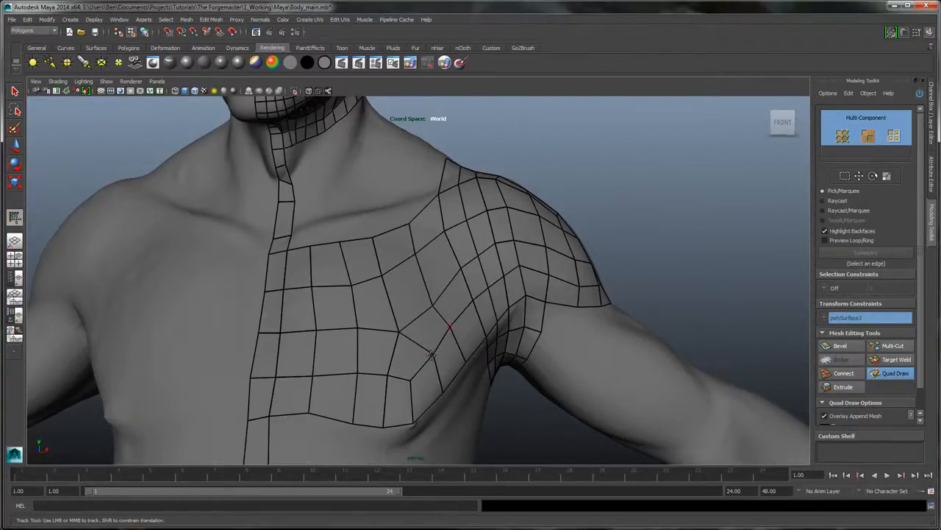
drag(397, 331, 399, 333)
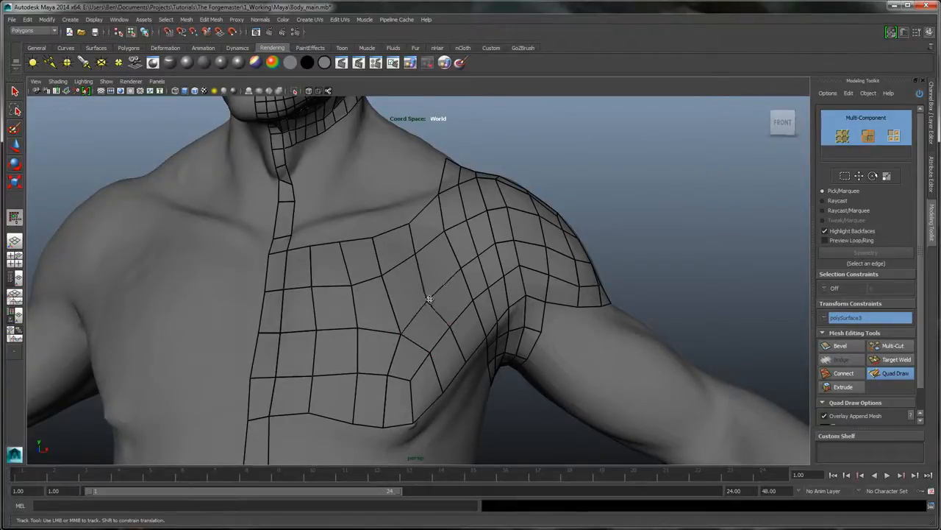
drag(400, 333, 398, 327)
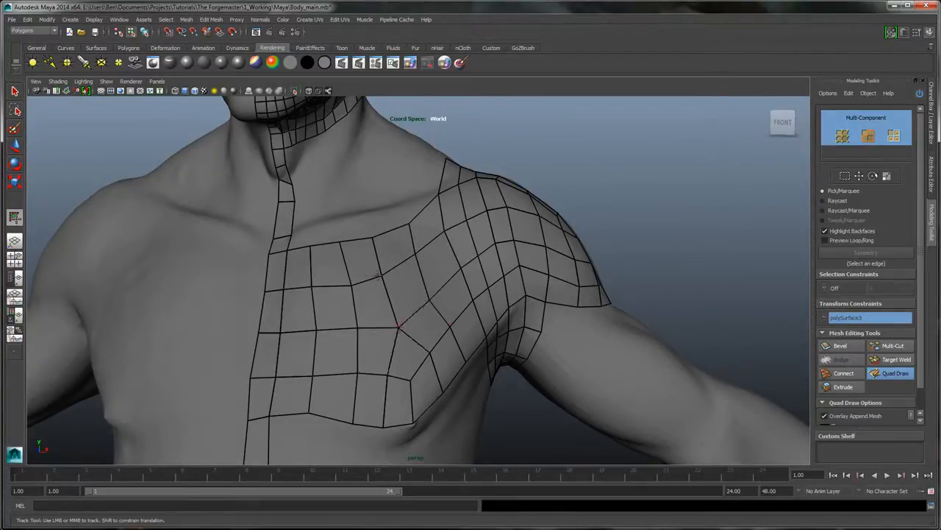
Add a row of quads along the pectoral's underside, from the centre strip to the armpit, and nudge the outer chest junction vertex
alt+drag(381, 278, 413, 258)
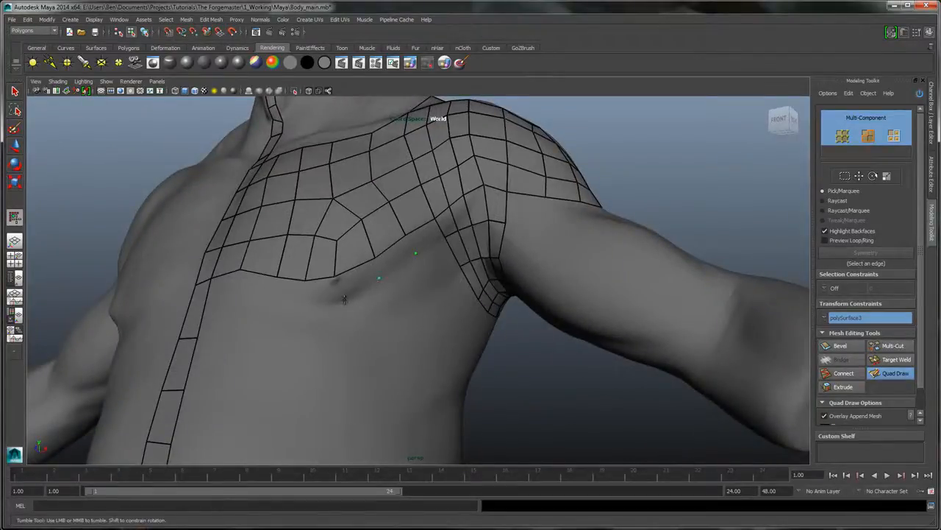
click(302, 300)
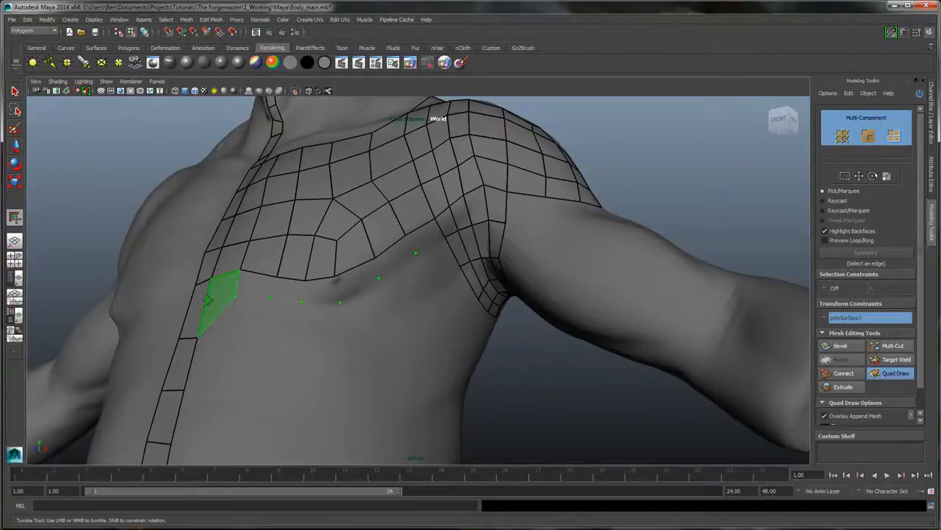
mouse_move(227, 288)
shift+mouse_down()
mouse_move(309, 291)
mouse_move(441, 221)
shift+mouse_up()
alt+drag(449, 290, 500, 326)
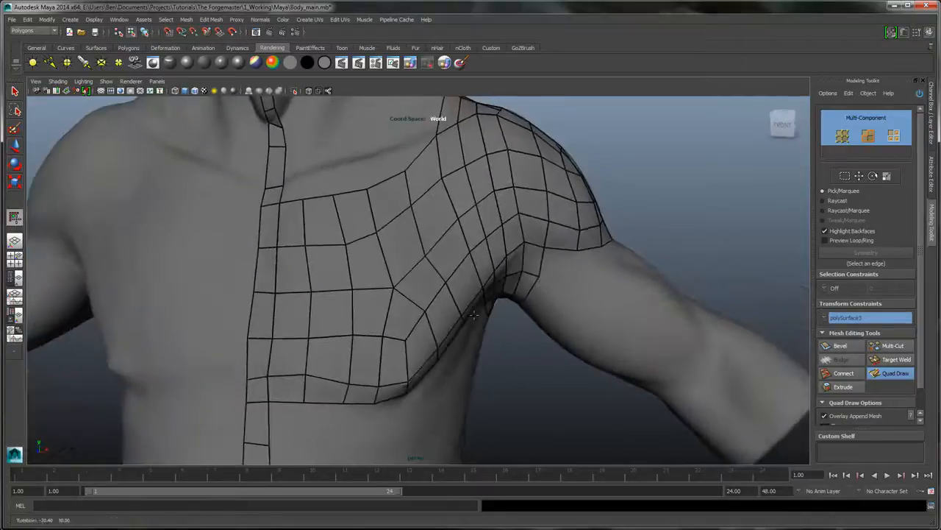
drag(399, 285, 395, 293)
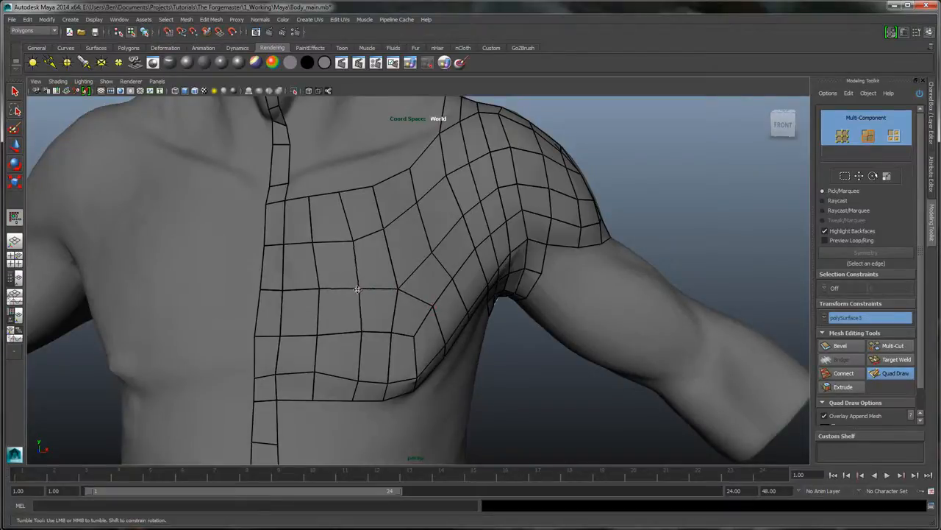
Move the chest mesh's upper border vertices up along the collarbone, from the shoulder across to the centre strip
alt+drag(333, 275, 582, 217)
alt+right_drag(581, 217, 624, 271)
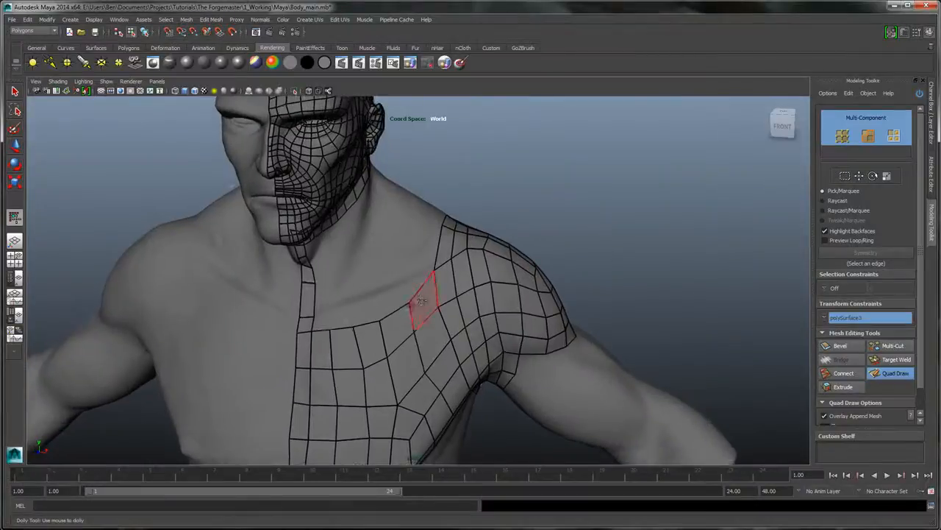
drag(408, 296, 403, 283)
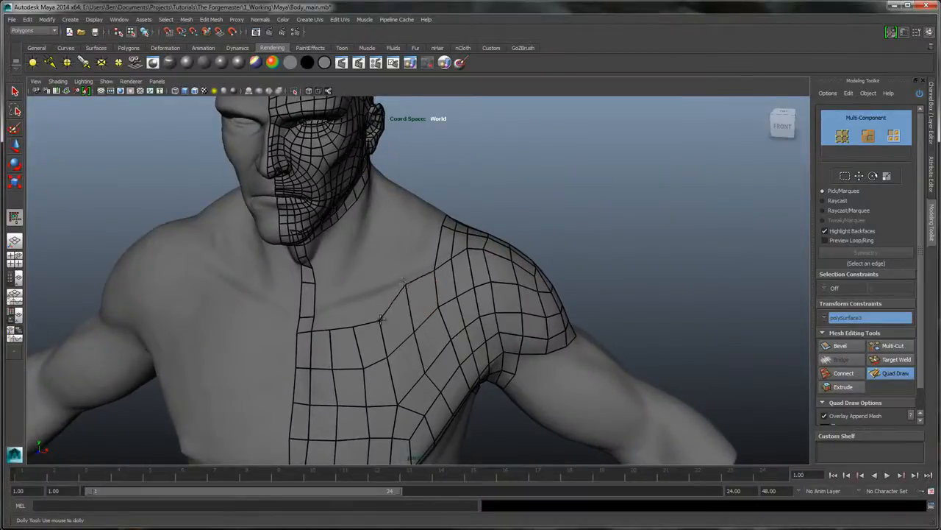
drag(381, 319, 377, 295)
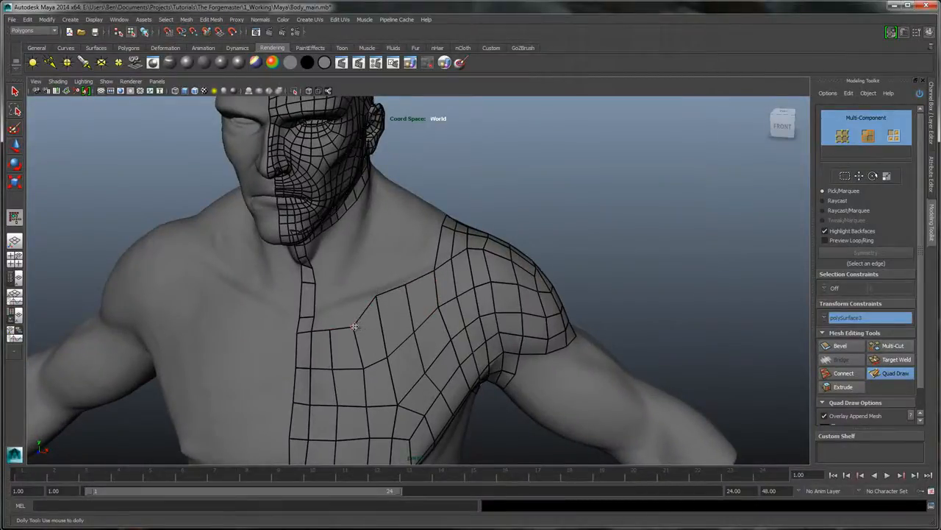
mouse_move(354, 326)
mouse_down()
mouse_move(351, 303)
mouse_move(329, 311)
mouse_up()
alt+right_drag(247, 280, 266, 339)
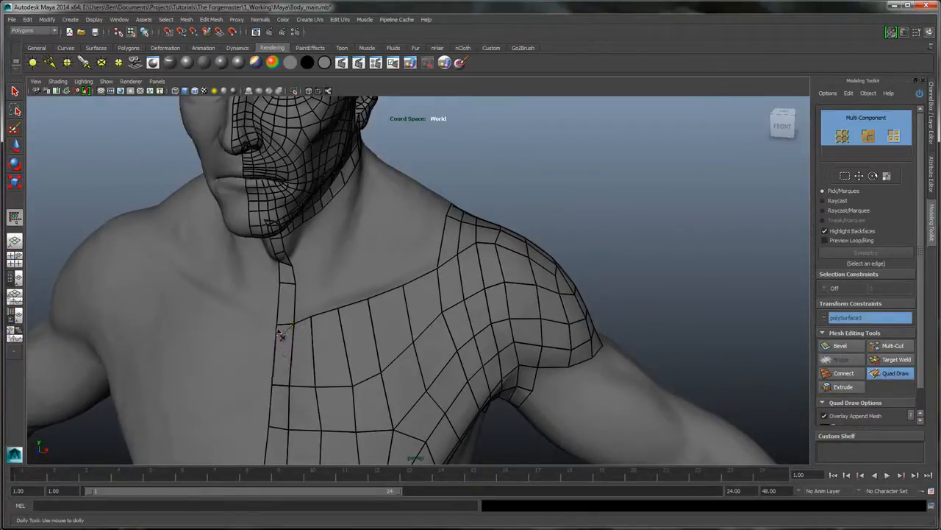
Move the second row of chest vertices upward, from the centre strip to the outer pectoral, to even out the quads
alt+drag(451, 331, 419, 276)
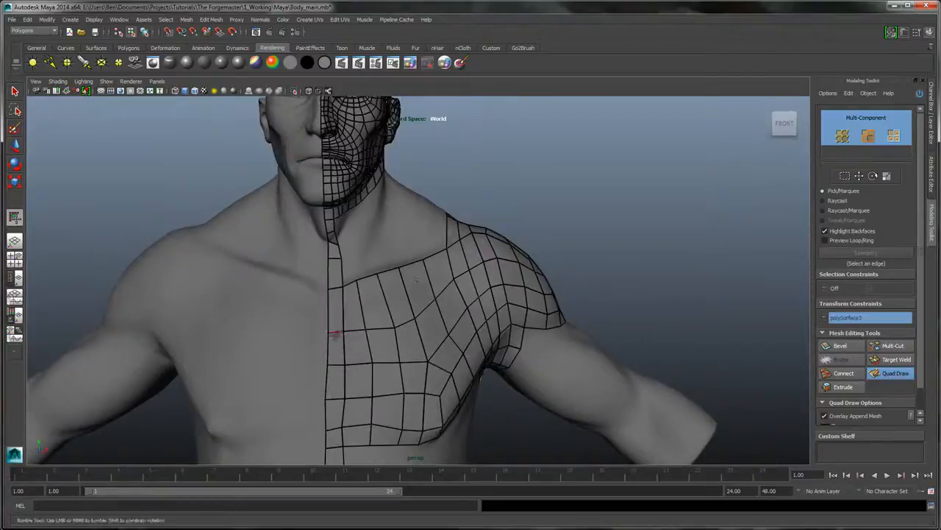
drag(345, 330, 364, 315)
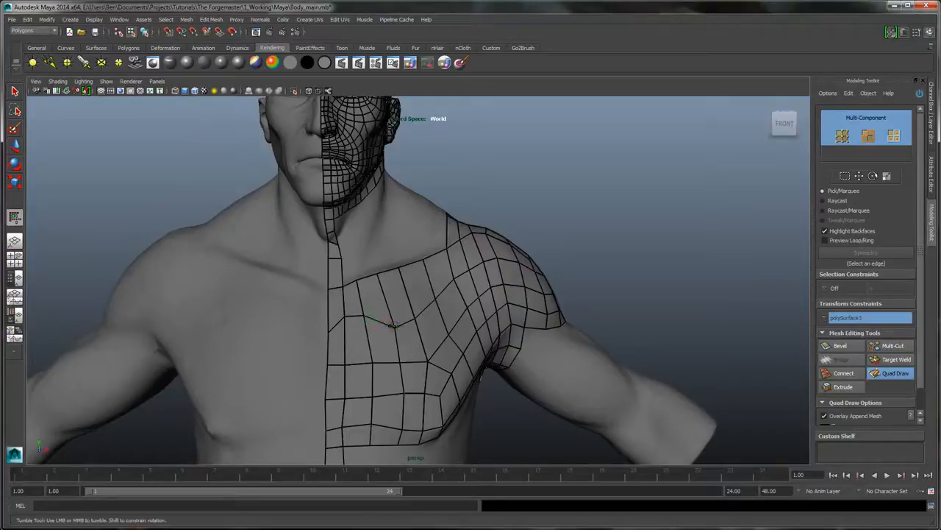
mouse_move(395, 327)
mouse_down()
mouse_move(390, 311)
mouse_move(420, 304)
mouse_move(444, 322)
mouse_up()
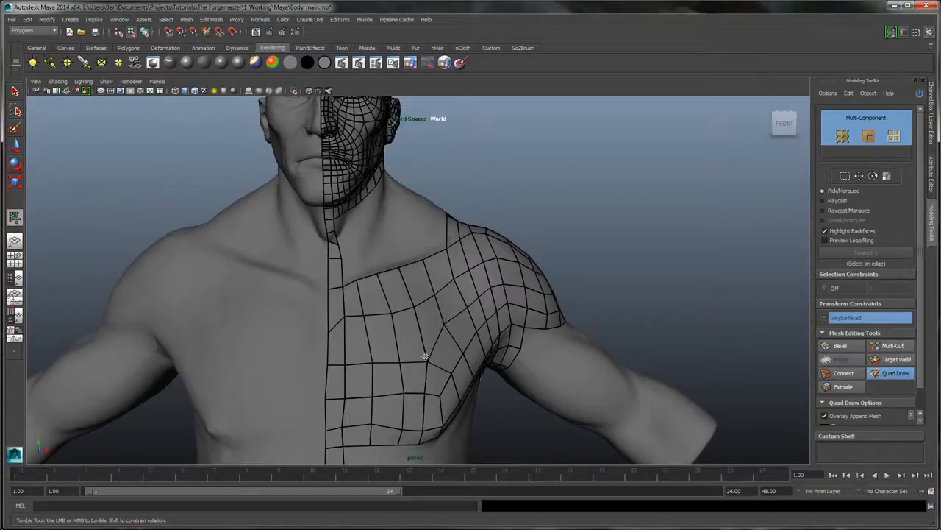
mouse_move(425, 356)
mouse_down()
mouse_move(422, 344)
mouse_move(371, 359)
mouse_move(557, 227)
mouse_move(602, 250)
mouse_move(670, 232)
mouse_move(589, 236)
mouse_move(604, 252)
mouse_up()
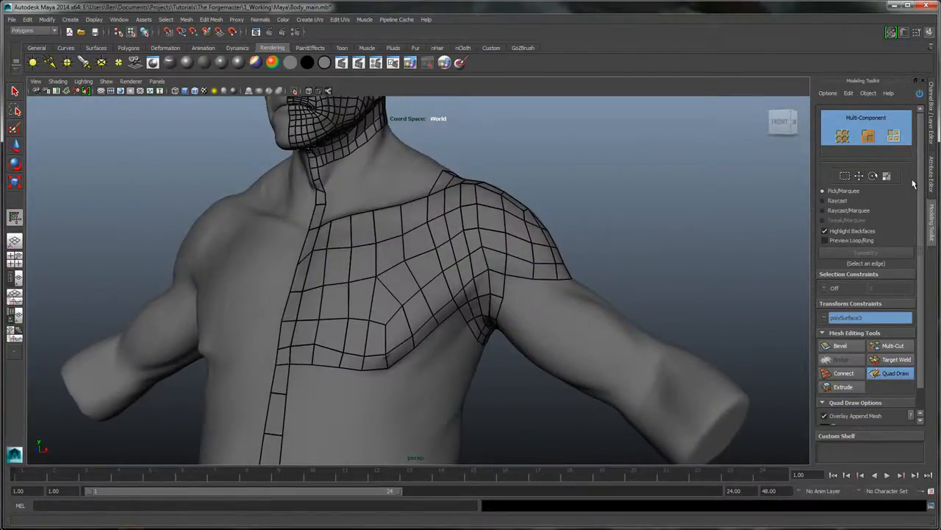
alt+drag(464, 254, 377, 235)
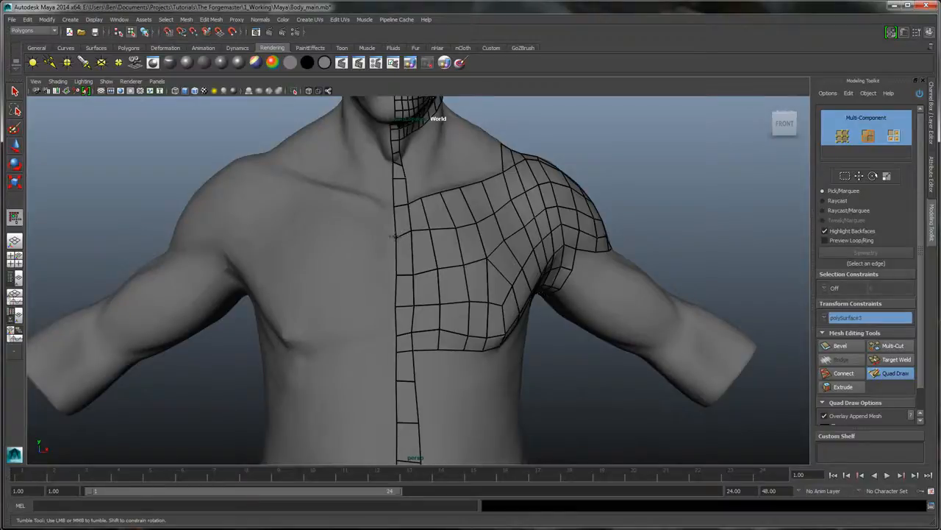
Examine the chest and shoulder mesh flow from the front, the side and below the pectoral
alt+drag(393, 236, 645, 179)
alt+middle_drag(644, 179, 624, 189)
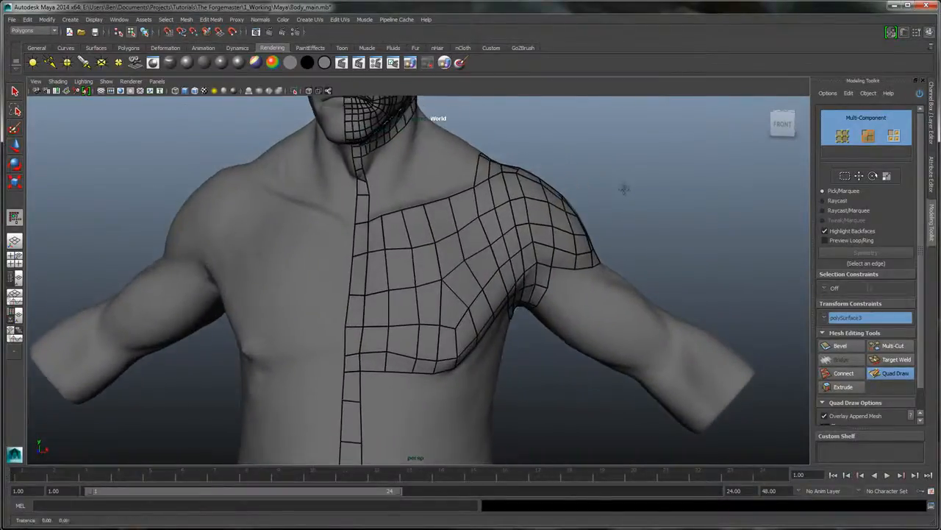
alt+right_drag(624, 189, 634, 210)
mouse_move(634, 209)
alt+mouse_down()
mouse_move(630, 196)
mouse_move(622, 200)
alt+mouse_up()
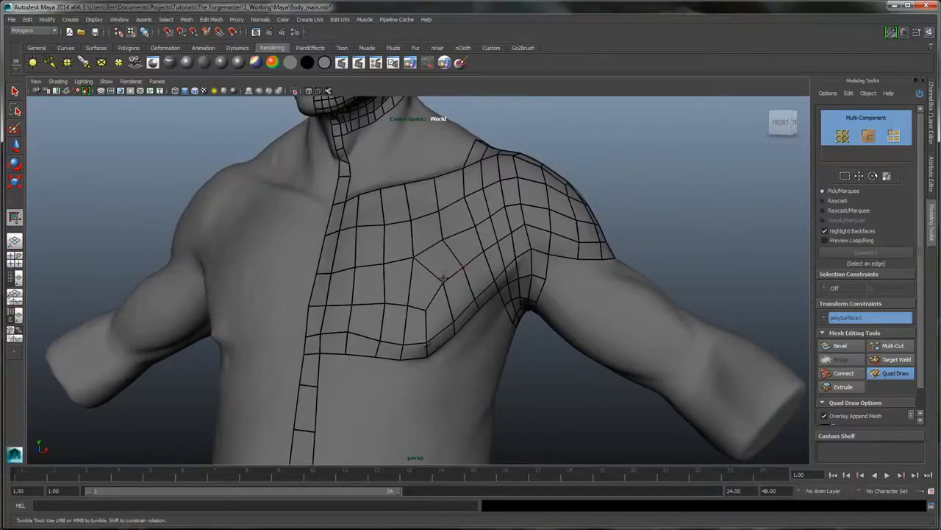
alt+drag(437, 306, 472, 314)
alt+drag(541, 284, 548, 297)
alt+middle_drag(557, 299, 560, 258)
alt+drag(561, 258, 610, 238)
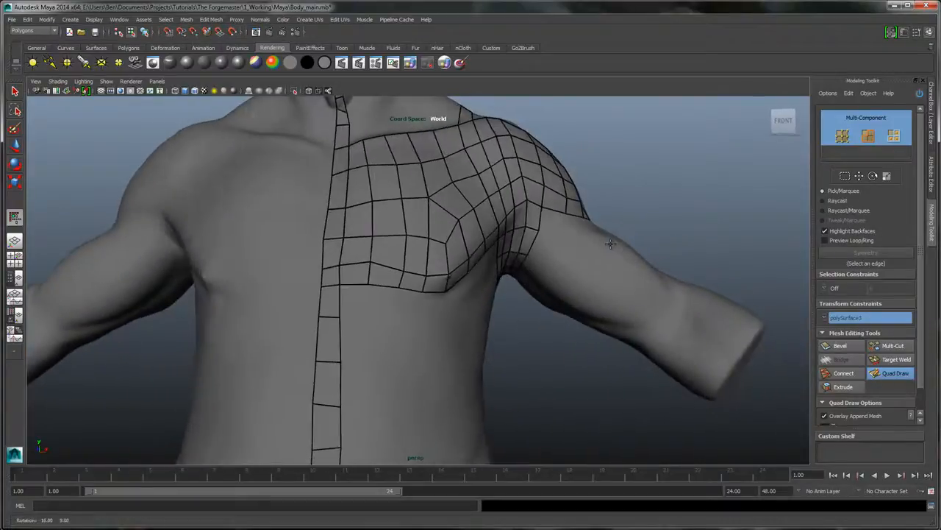
Place Quad Draw points outlining the shoulder blade: across the upper back, down beside the spine, and back up along the rear deltoid
scroll(448, 225, down, 3)
alt+middle_drag(557, 132, 555, 218)
alt+drag(554, 218, 356, 240)
alt+right_drag(356, 240, 488, 290)
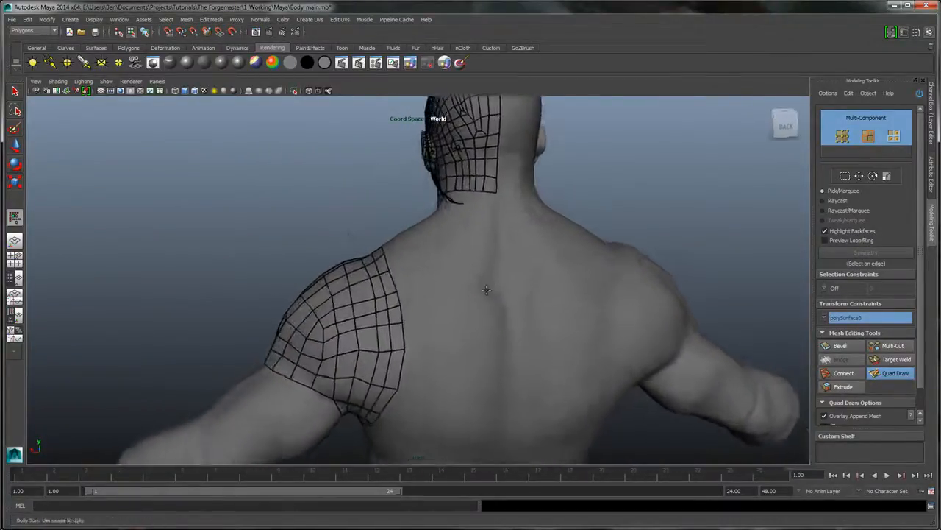
alt+middle_drag(487, 290, 462, 232)
alt+drag(463, 232, 444, 221)
alt+right_drag(444, 222, 445, 233)
alt+drag(445, 233, 448, 244)
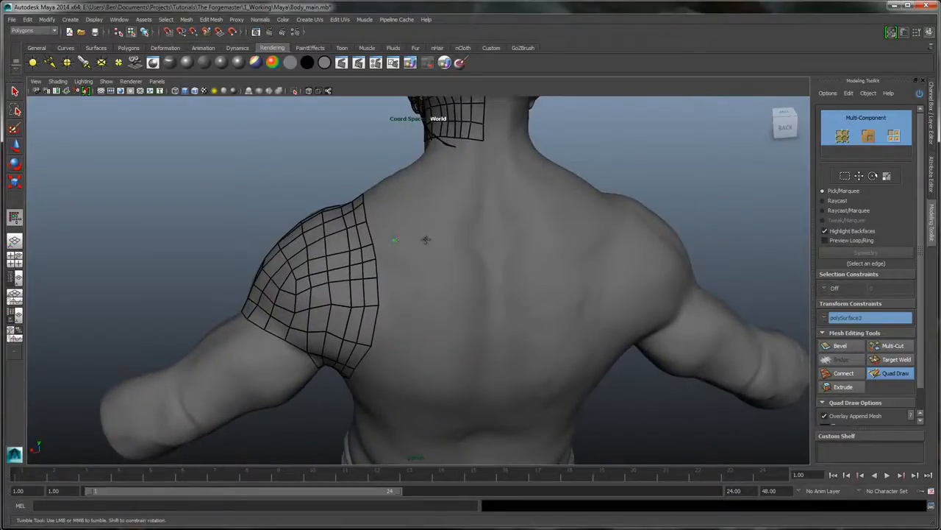
click(460, 243)
mouse_move(499, 339)
alt+mouse_down()
mouse_move(525, 294)
mouse_move(489, 339)
alt+mouse_up()
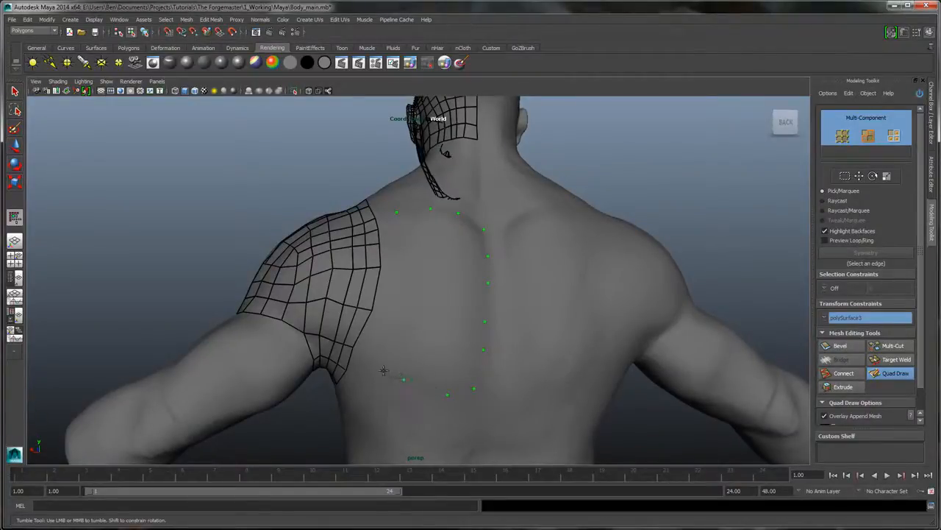
mouse_move(417, 321)
alt+mouse_down()
mouse_move(431, 321)
mouse_move(404, 319)
alt+mouse_up()
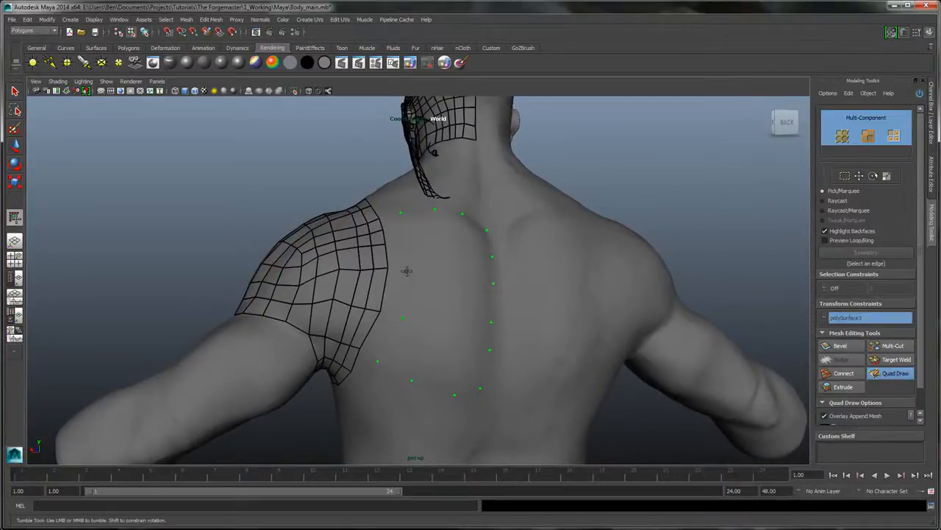
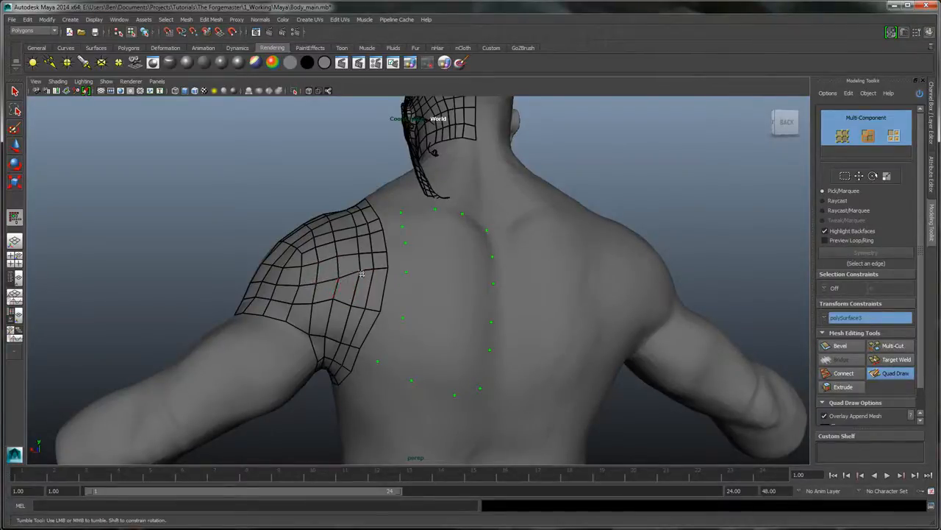
alt+right_drag(344, 280, 284, 294)
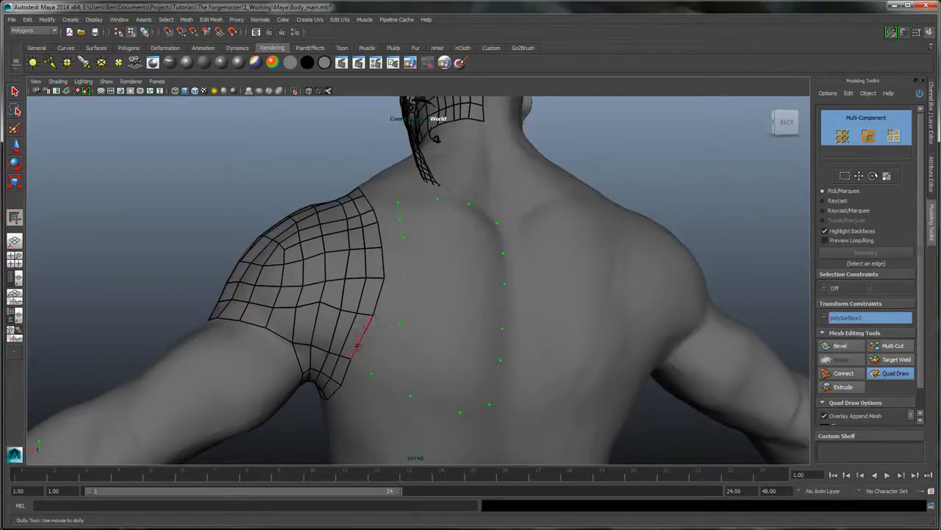
alt+drag(372, 338, 386, 333)
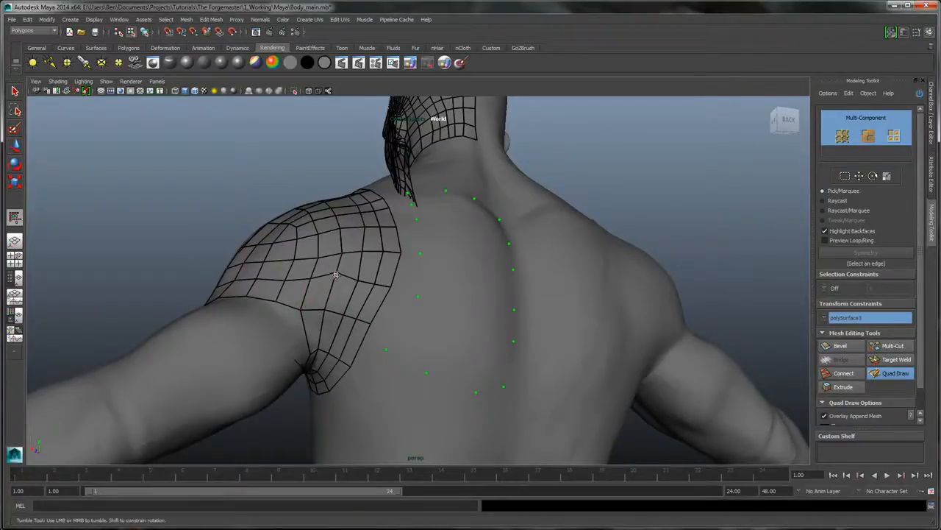
alt+drag(360, 279, 289, 301)
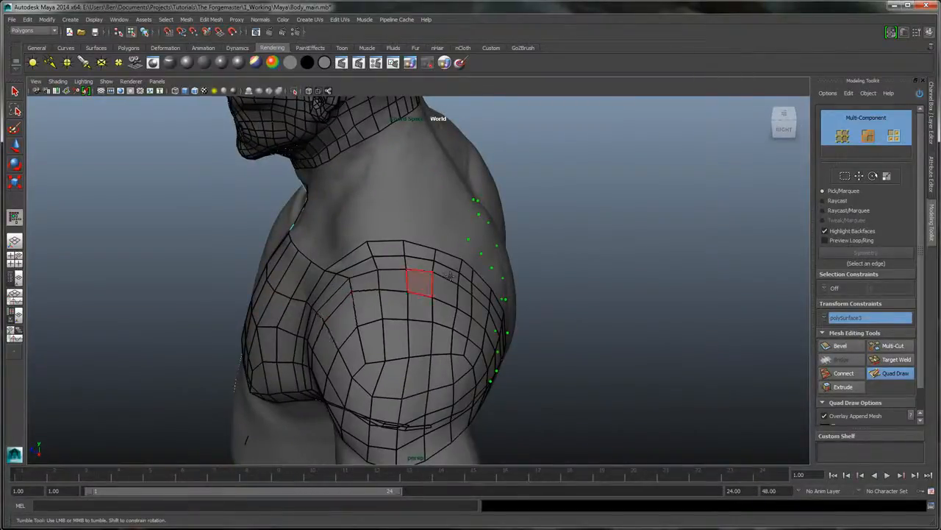
Undo the last edit and nudge one vertex at the top of the front deltoid slightly forward and down
key(ctrl+z)
alt+drag(488, 255, 500, 257)
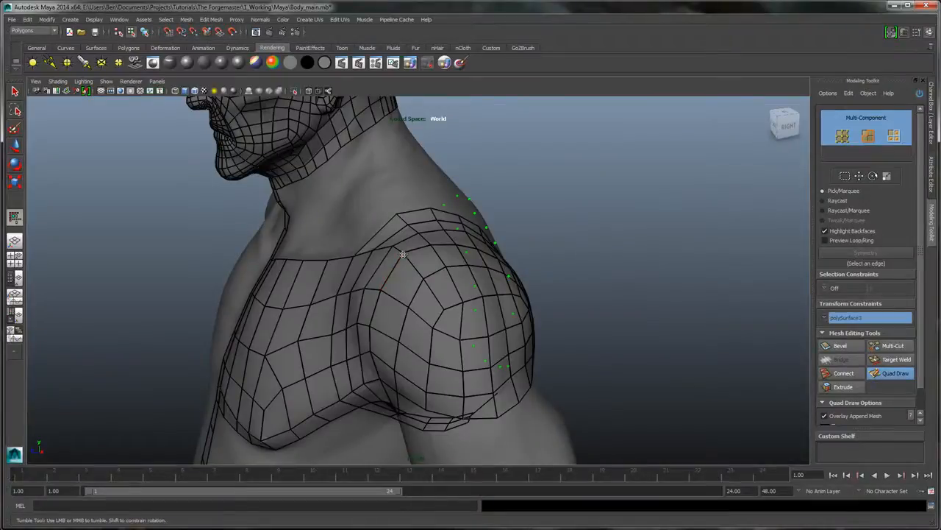
drag(404, 254, 400, 259)
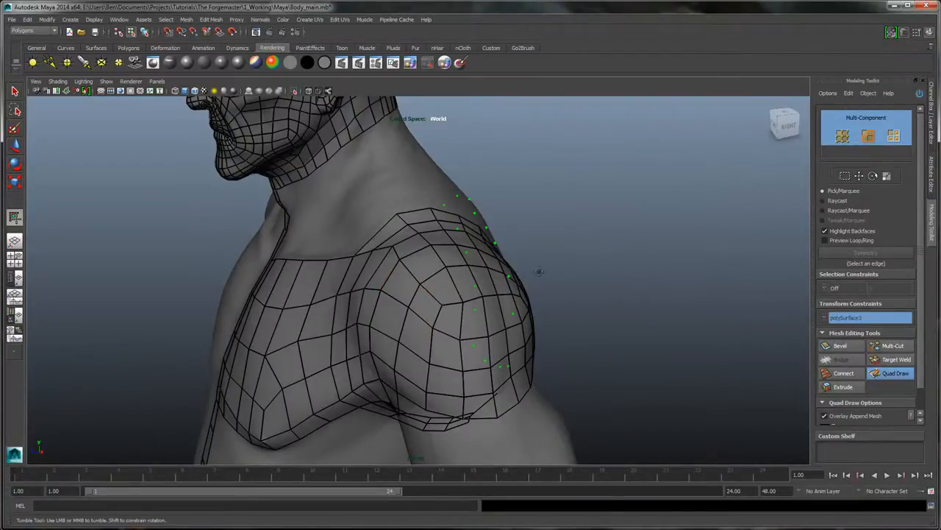
Fill quads between the placed points from the rear deltoid across the upper back and around the corner beside the spine
alt+drag(600, 254, 409, 307)
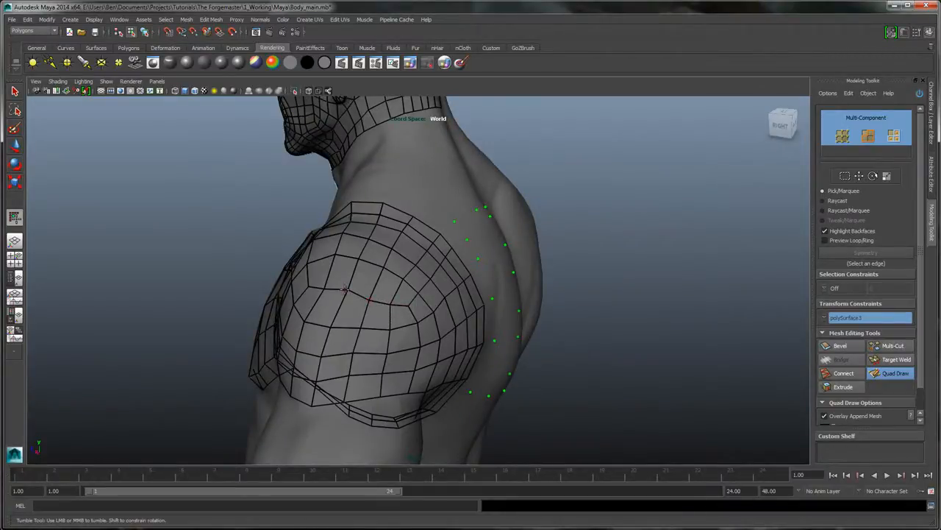
mouse_move(524, 269)
alt+mouse_down()
mouse_move(500, 253)
mouse_move(411, 241)
mouse_move(366, 374)
alt+mouse_up()
alt+drag(447, 294, 412, 290)
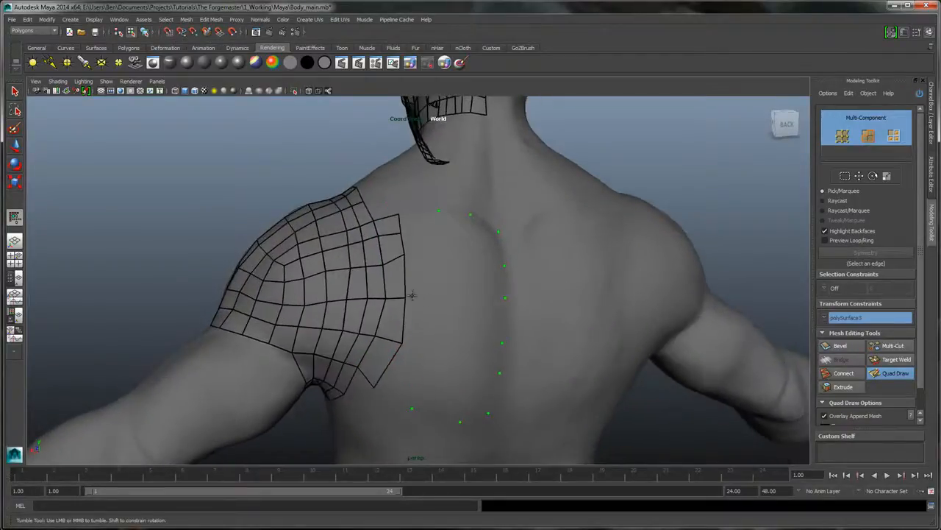
alt+drag(425, 245, 422, 248)
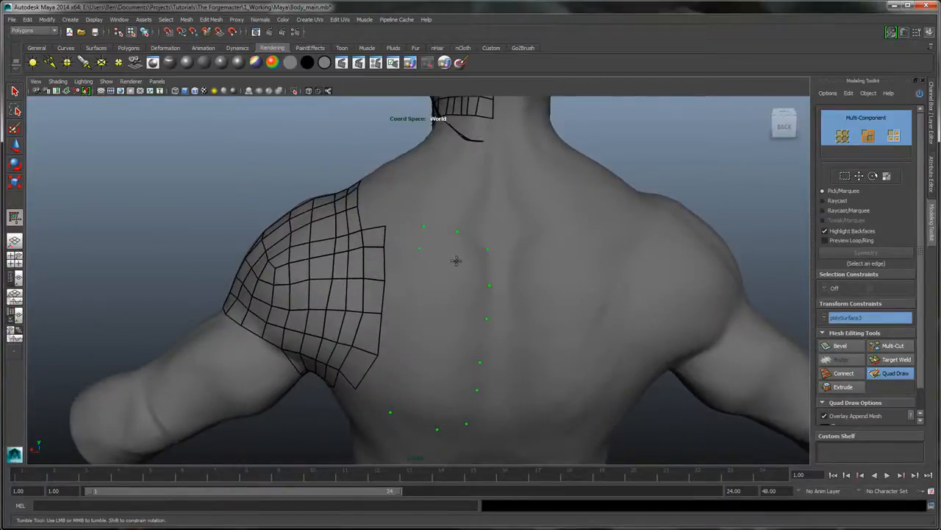
shift+click(440, 244)
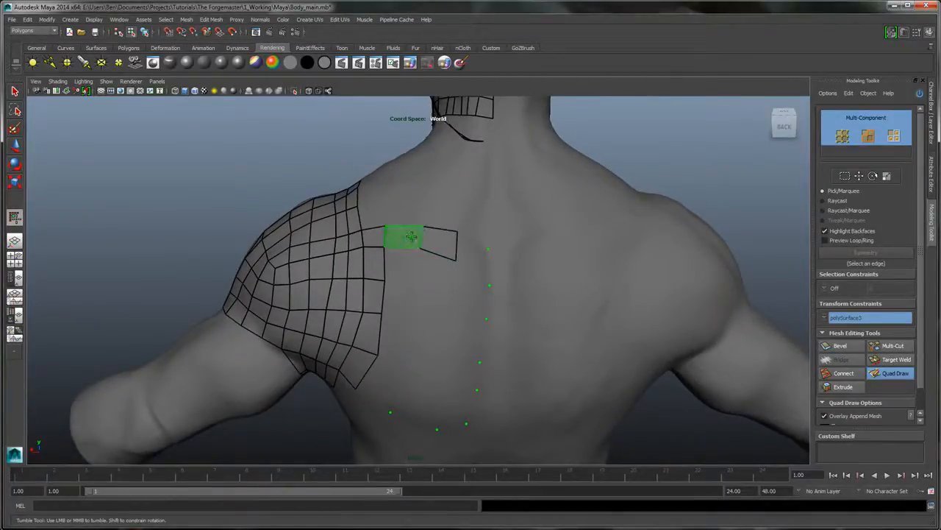
shift+click(403, 239)
shift+click(475, 263)
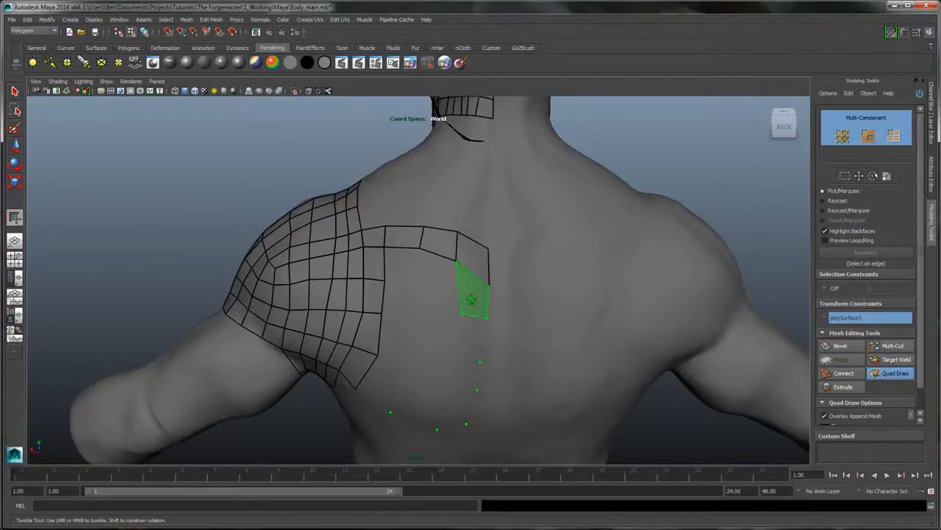
shift+click(471, 298)
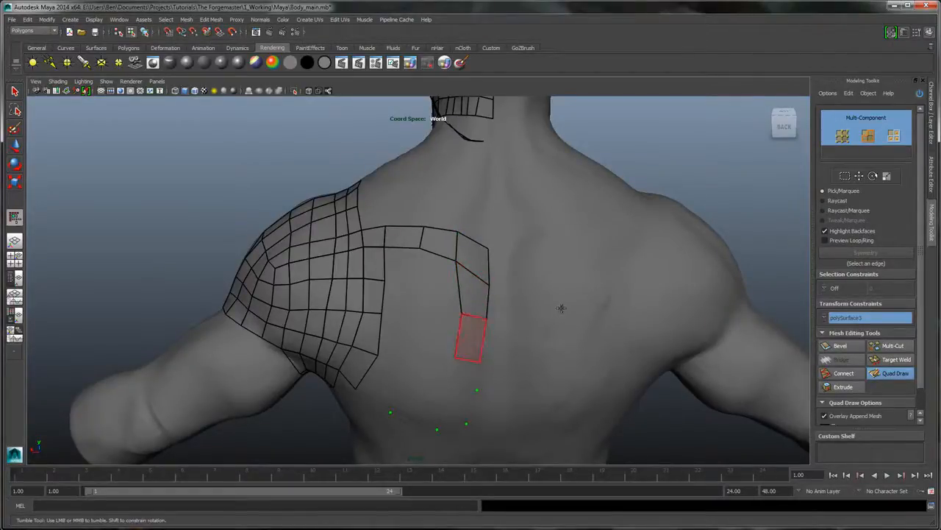
Extend the quad strip down beside the spine to the bottom of the shoulder blade and adjust its end vertices
alt+drag(466, 345, 544, 246)
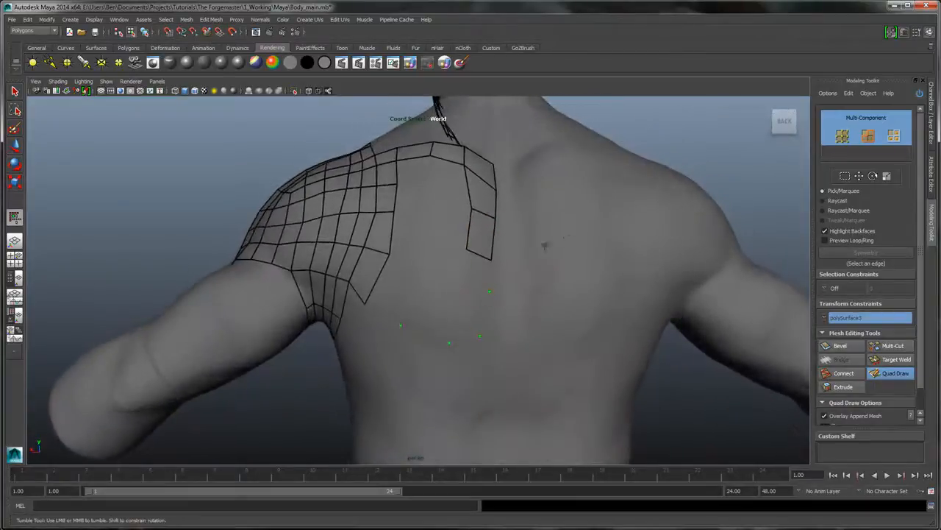
shift+click(463, 303)
key(ctrl+z)
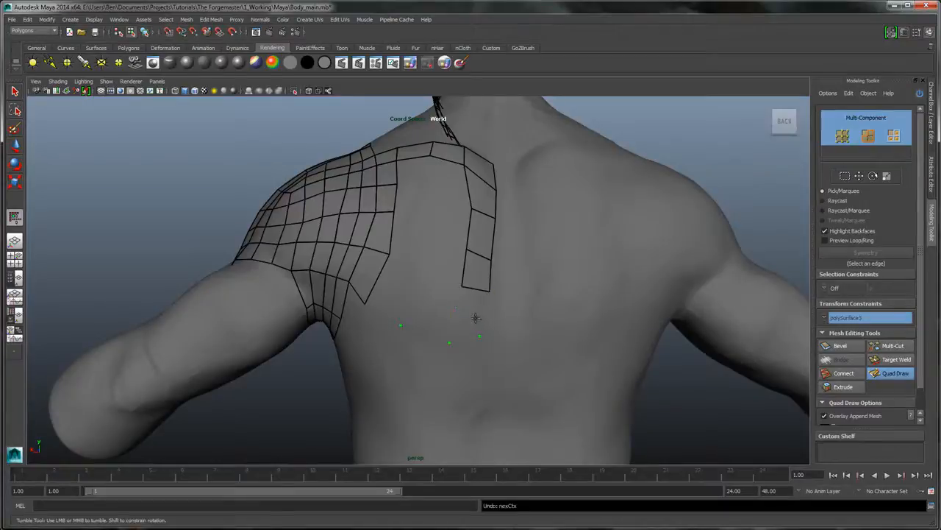
shift+click(470, 317)
drag(450, 344, 480, 341)
alt+drag(532, 297, 428, 340)
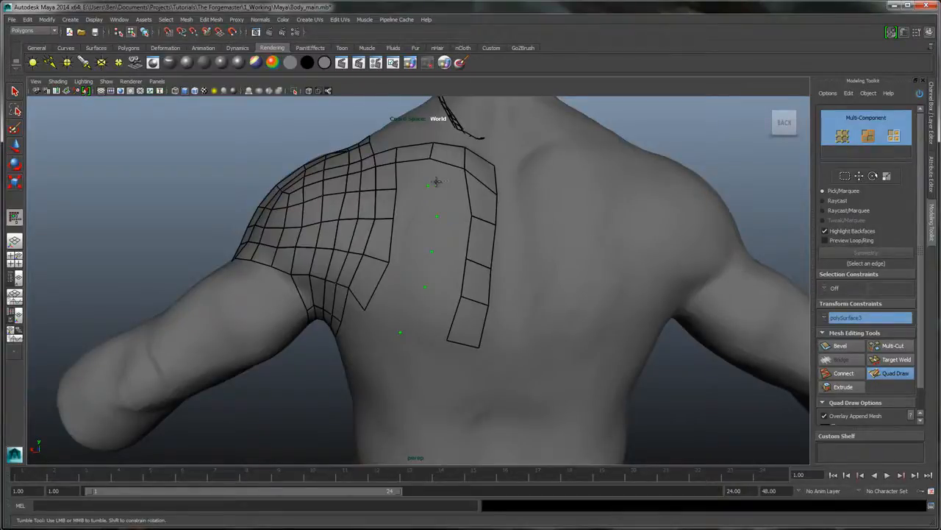
Add an inner row of quads under the upper back strip and down alongside the spine strip
alt+drag(539, 172, 521, 189)
shift+click(423, 190)
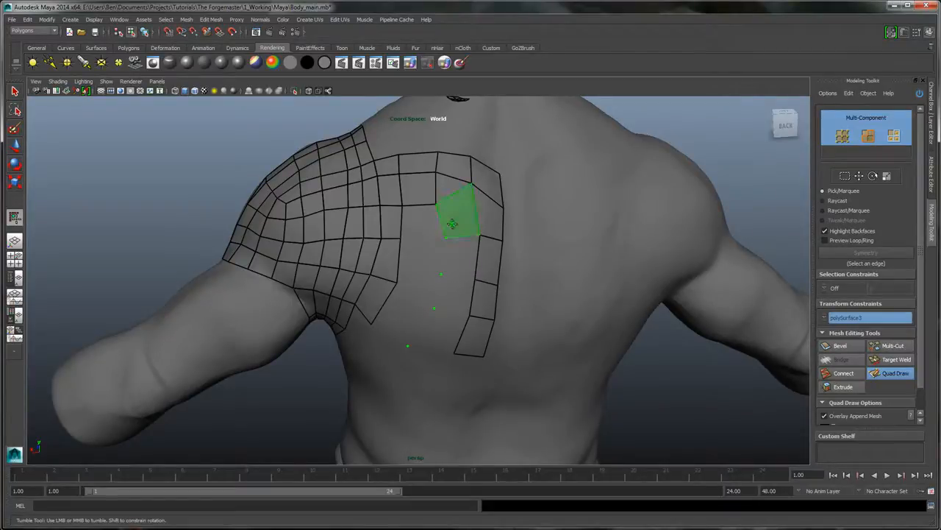
mouse_move(550, 210)
alt+mouse_down()
mouse_move(537, 198)
mouse_move(548, 230)
mouse_move(458, 239)
alt+mouse_up()
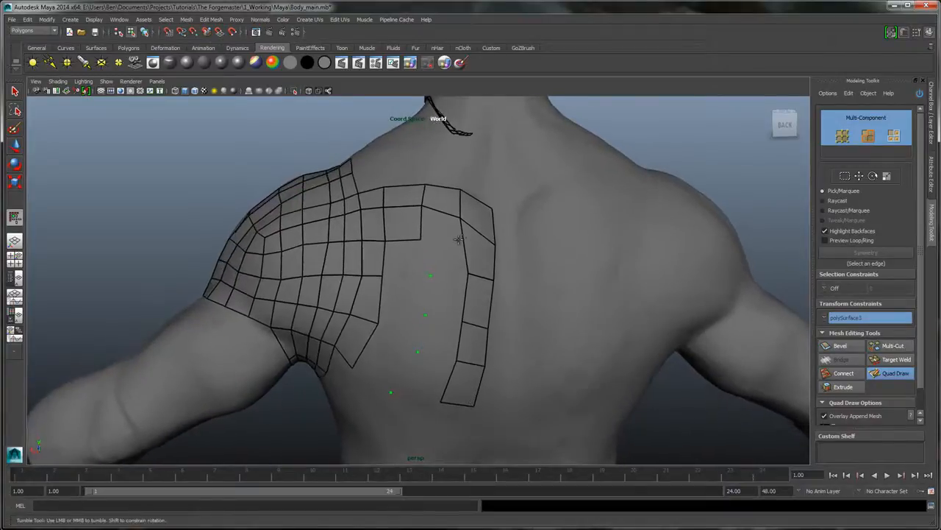
shift+click(435, 226)
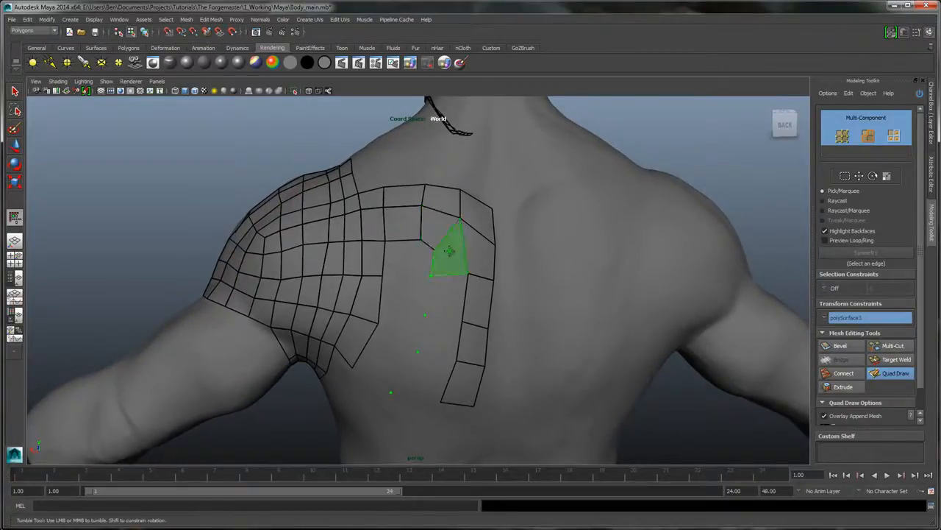
shift+click(449, 253)
shift+click(452, 299)
shift+click(445, 336)
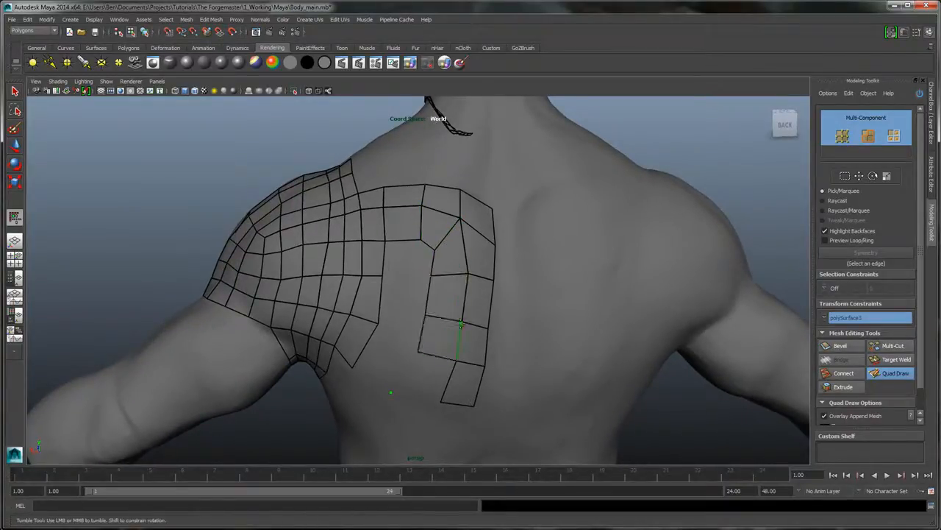
Bridge the lower shoulder blade strip to the rear deltoid border with quads, working upward from the bottom
alt+drag(553, 288, 561, 266)
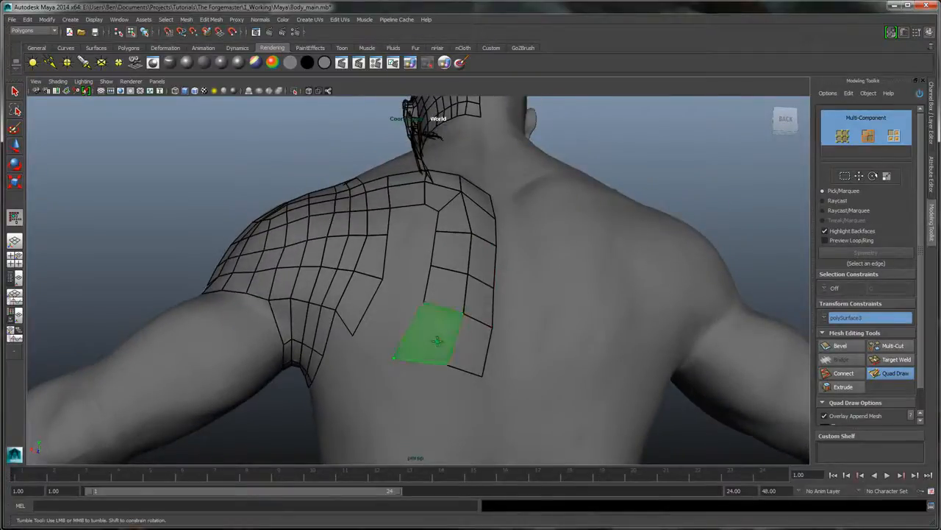
shift+click(432, 336)
shift+click(392, 319)
shift+click(412, 278)
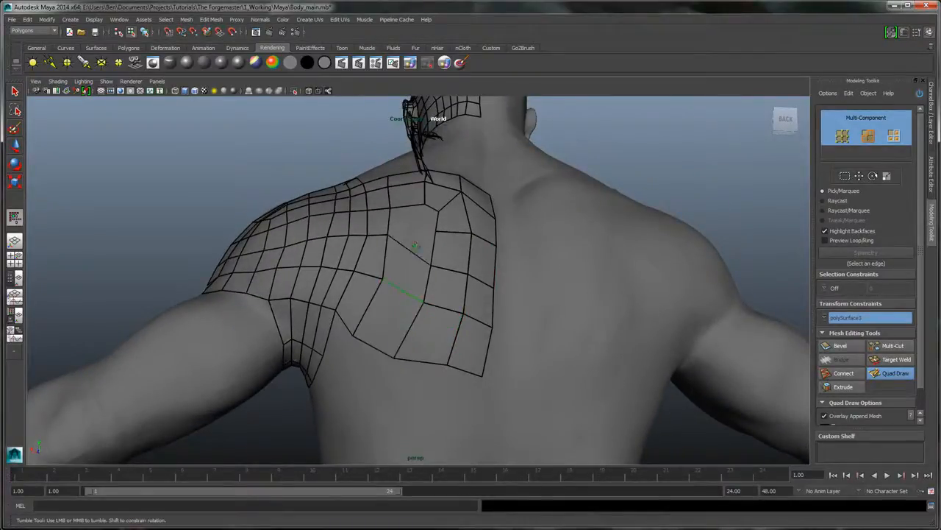
Reposition the vertices on the rear deltoid's inner border to even out the quads beside the shoulder blade gap
mouse_move(506, 191)
alt+mouse_down()
mouse_move(506, 200)
mouse_move(536, 200)
alt+mouse_up()
alt+right_drag(536, 200, 562, 223)
drag(423, 229, 416, 228)
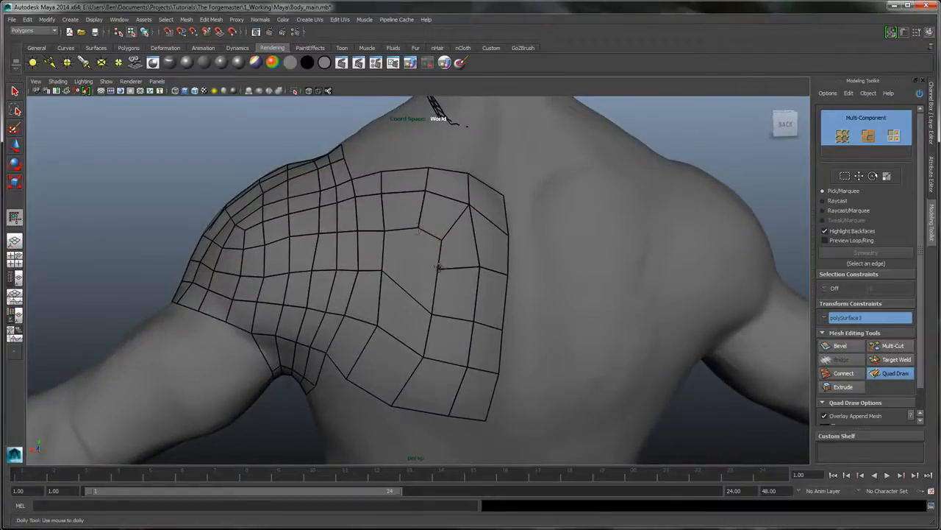
mouse_move(382, 274)
mouse_down()
mouse_move(383, 291)
mouse_move(336, 273)
mouse_up()
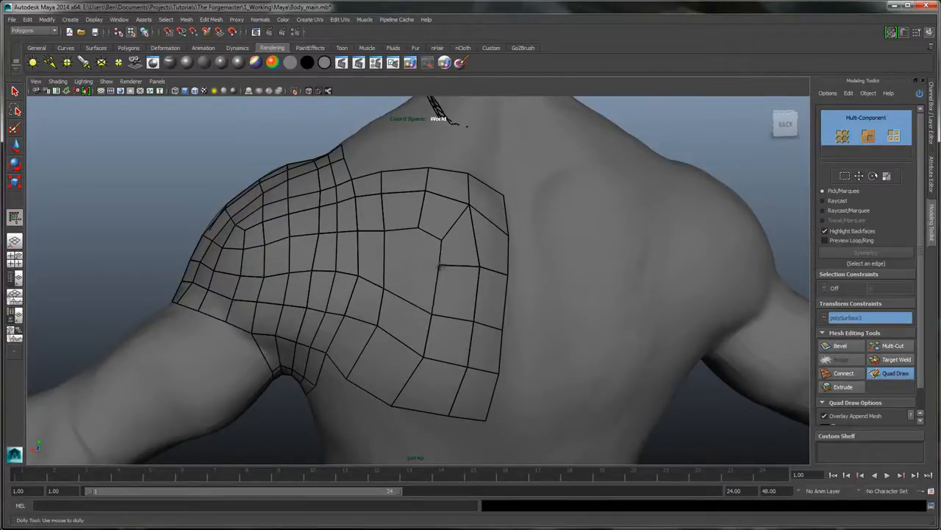
Merge the extra vertex row beside the spine into its neighbours and reposition the surrounding vertices around the upper shoulder blade
mouse_move(441, 269)
mouse_down()
mouse_move(441, 240)
mouse_move(470, 212)
mouse_up()
mouse_move(509, 275)
mouse_down()
mouse_move(507, 239)
mouse_move(509, 277)
mouse_up()
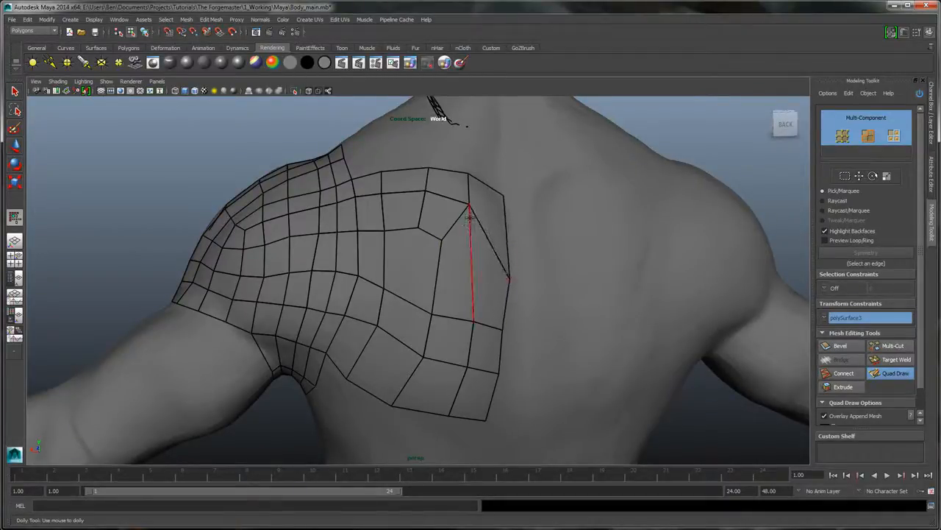
drag(469, 207, 471, 227)
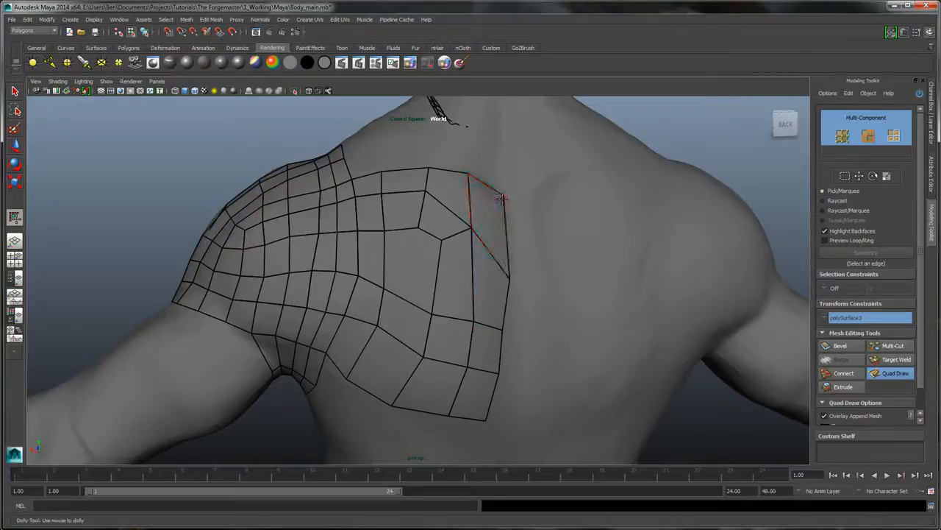
drag(508, 278, 509, 254)
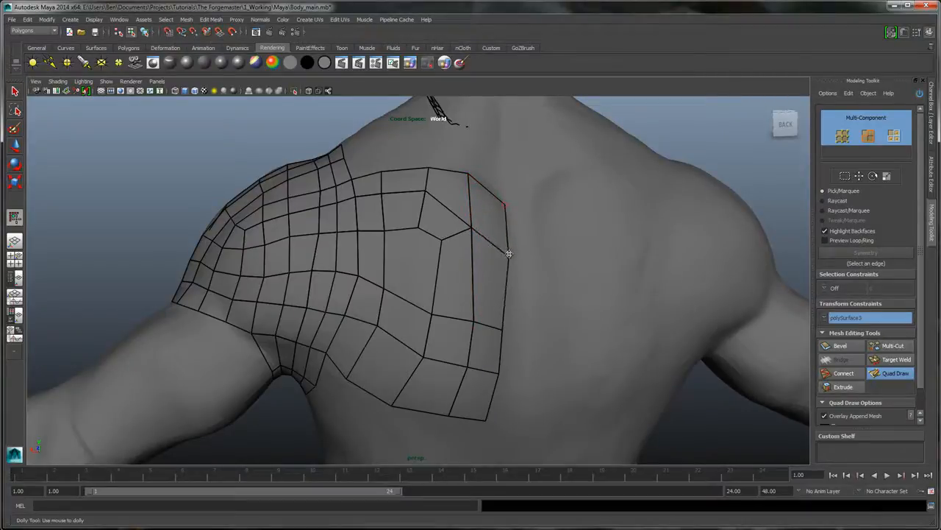
drag(441, 239, 439, 263)
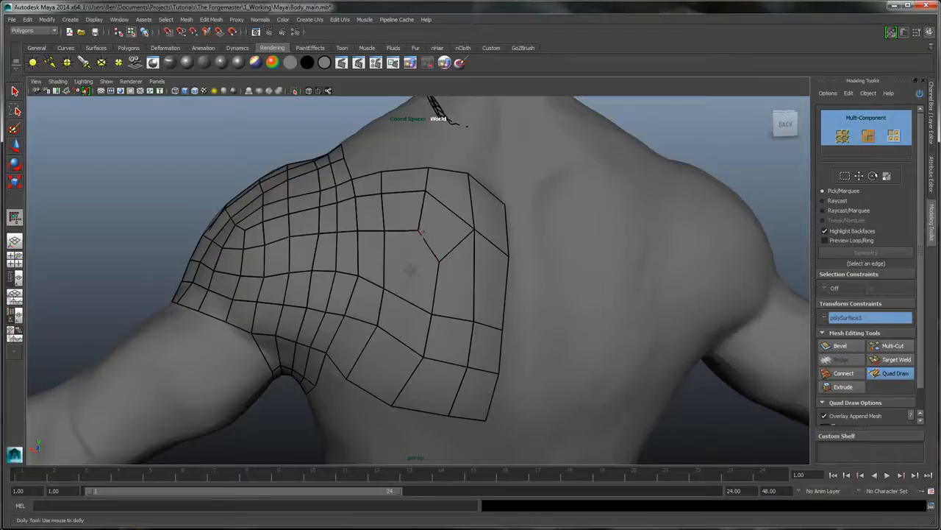
Close the central shoulder blade gap with quads, splitting the faces below it with an additional edge line
shift+click(408, 266)
mouse_move(588, 218)
alt+mouse_down()
mouse_move(573, 211)
mouse_move(624, 204)
mouse_move(630, 216)
alt+mouse_up()
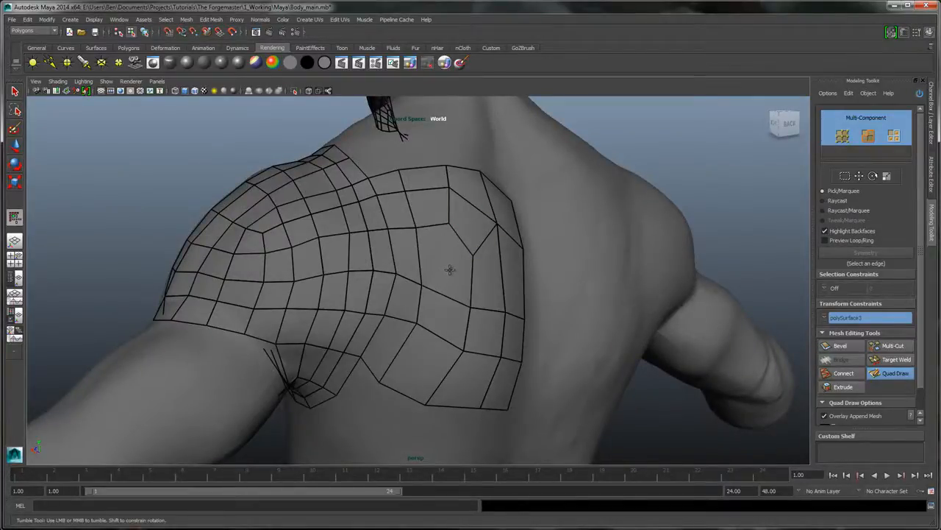
shift+click(448, 249)
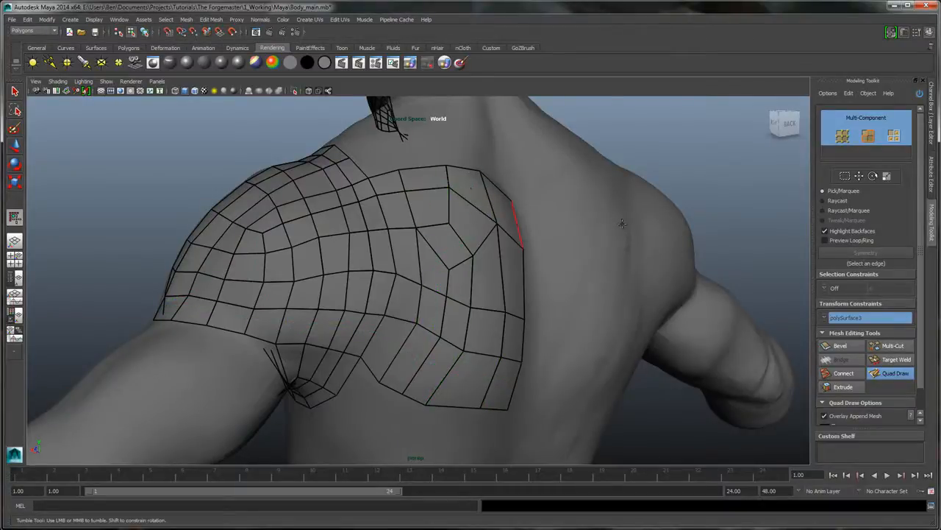
Delete the outer quads running down beside the spine and along the top of the shoulder blade
alt+right_drag(623, 220, 574, 185)
alt+drag(573, 185, 537, 184)
mouse_move(537, 185)
alt+right_down()
mouse_move(515, 160)
mouse_move(519, 182)
alt+right_up()
alt+drag(519, 182, 497, 245)
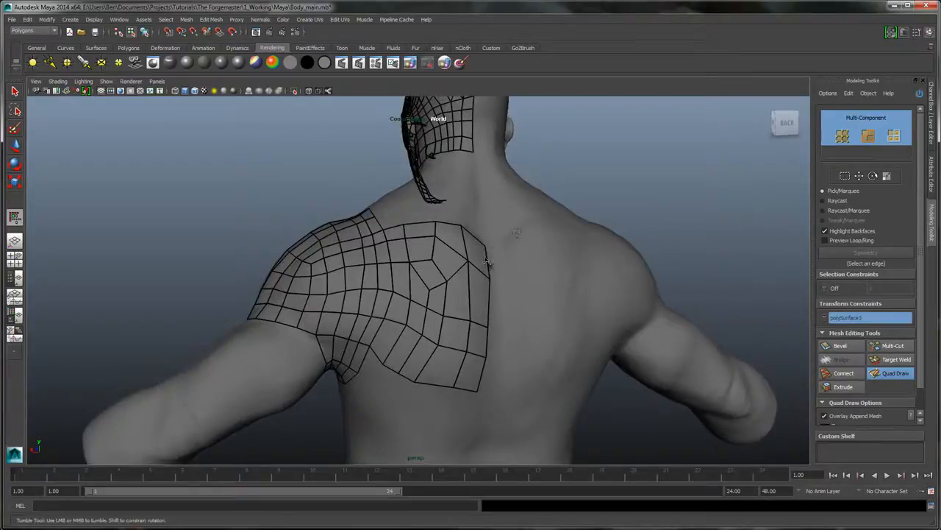
ctrl+shift+click(477, 367)
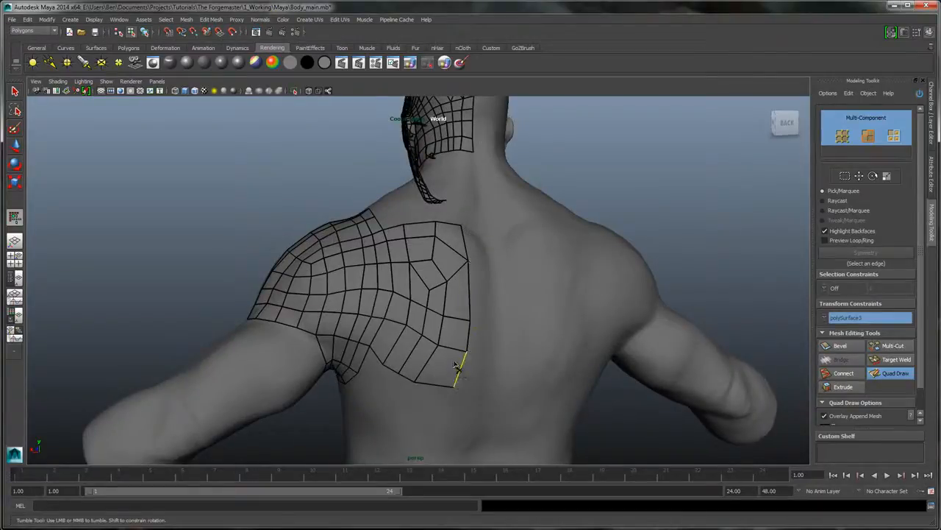
ctrl+shift+click(457, 333)
ctrl+shift+click(453, 300)
ctrl+shift+click(449, 261)
ctrl+shift+click(454, 236)
ctrl+shift+click(417, 233)
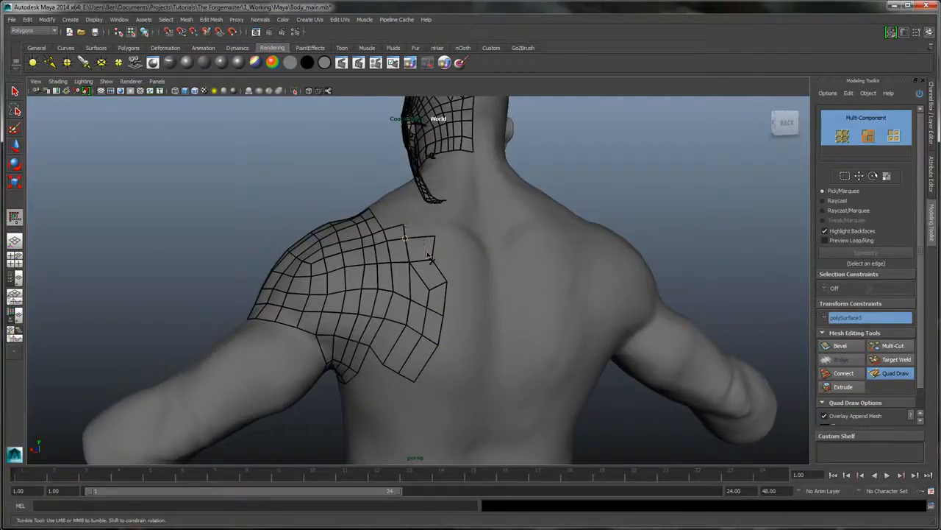
Delete the remaining inner shoulder blade quads back to the rear deltoid border
ctrl+shift+click(424, 251)
ctrl+shift+click(432, 275)
ctrl+shift+click(436, 296)
ctrl+shift+click(417, 295)
ctrl+shift+click(433, 324)
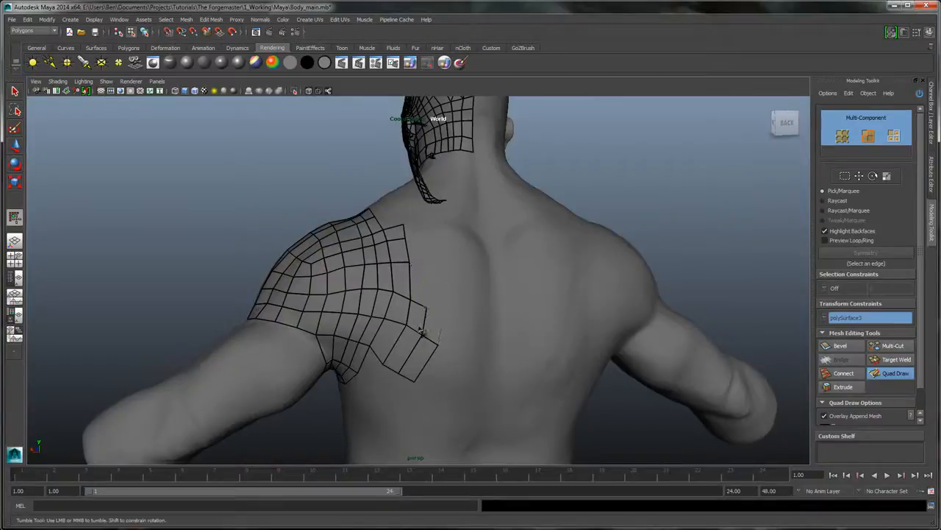
ctrl+shift+click(418, 318)
ctrl+shift+click(411, 343)
ctrl+shift+click(423, 358)
Place new Quad Draw points across the upper back and fill a row of three quads out from the rear deltoid
alt+drag(461, 235, 451, 243)
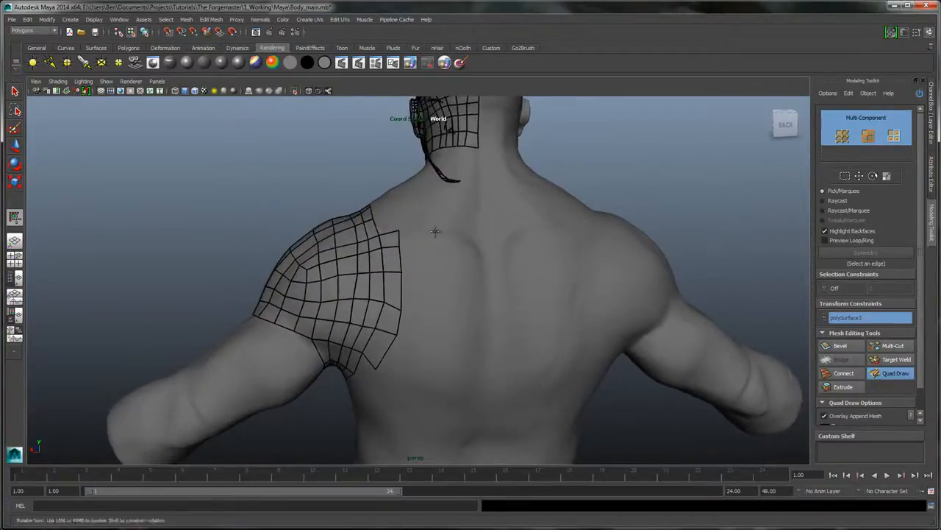
click(423, 229)
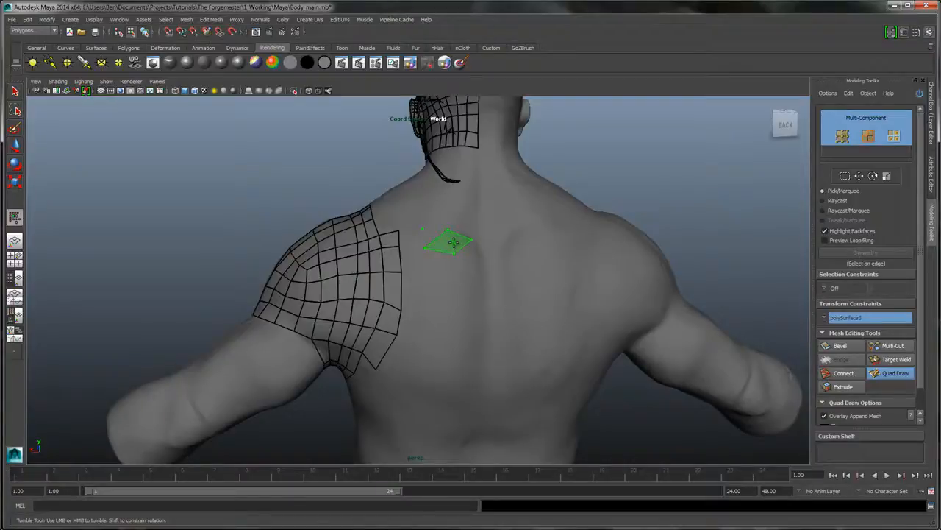
shift+click(453, 242)
shift+click(432, 240)
shift+click(412, 238)
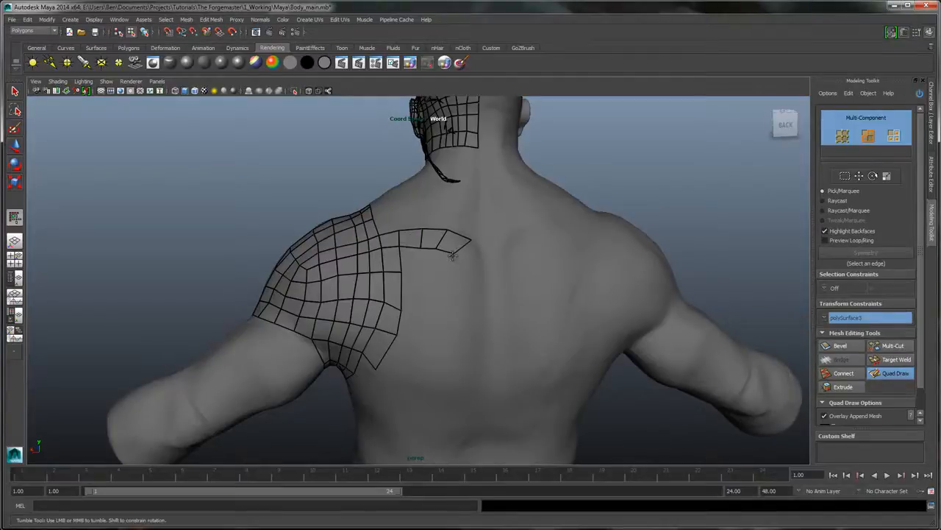
Move the row's end vertex toward the spine and fill a second row of quads beneath it
drag(453, 255, 475, 244)
shift+click(431, 260)
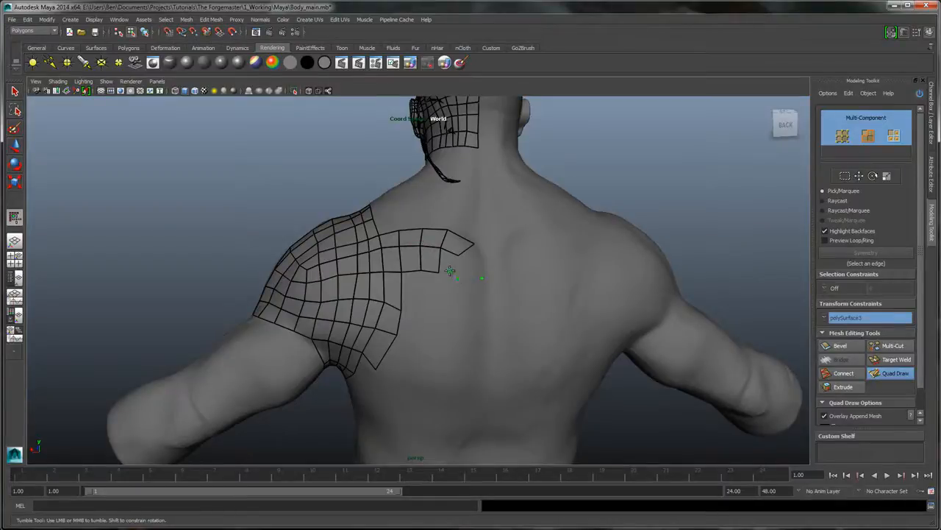
shift+click(469, 262)
Fill a third row of quads from the rear deltoid toward the spine and nudge the vertices on the mesh's lower border
alt+right_drag(537, 223, 558, 259)
alt+drag(558, 258, 461, 266)
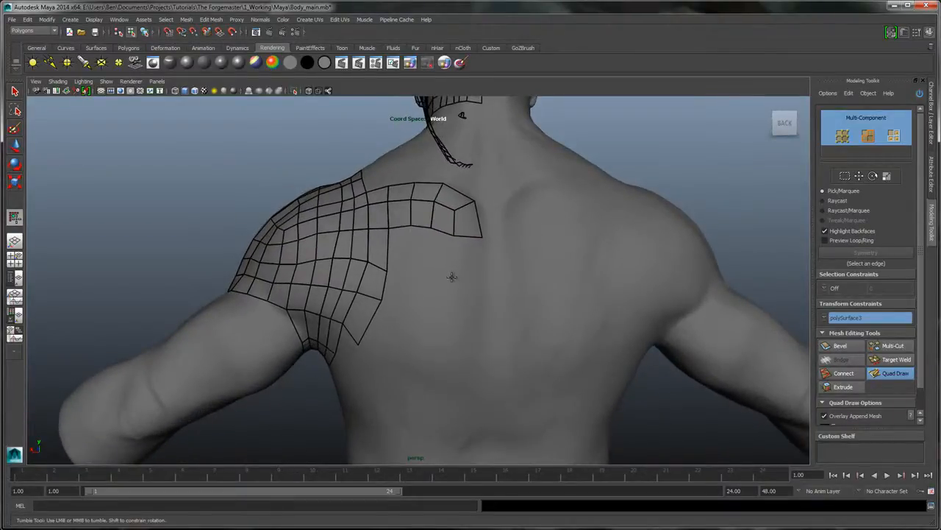
shift+click(403, 257)
shift+click(416, 255)
shift+click(445, 256)
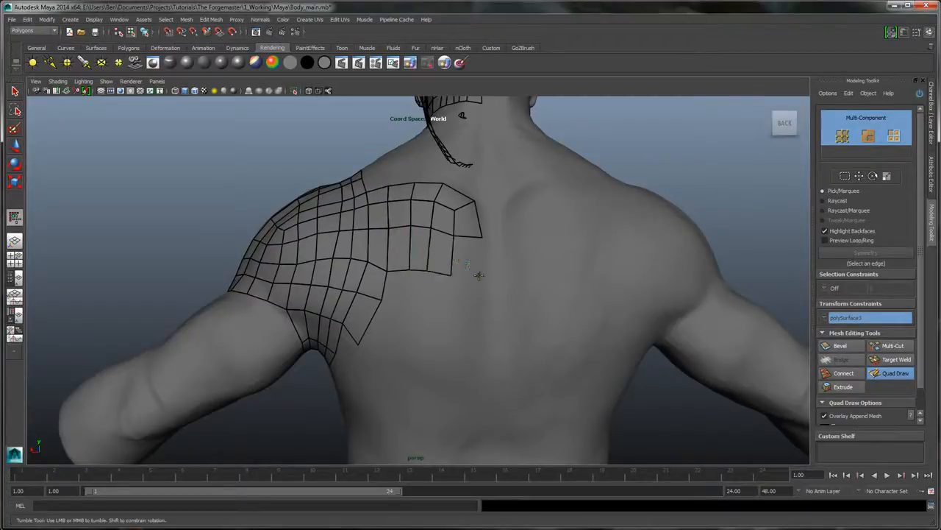
mouse_move(579, 306)
alt+mouse_down()
mouse_move(592, 271)
mouse_move(574, 279)
alt+mouse_up()
drag(366, 310, 371, 303)
drag(391, 265, 388, 275)
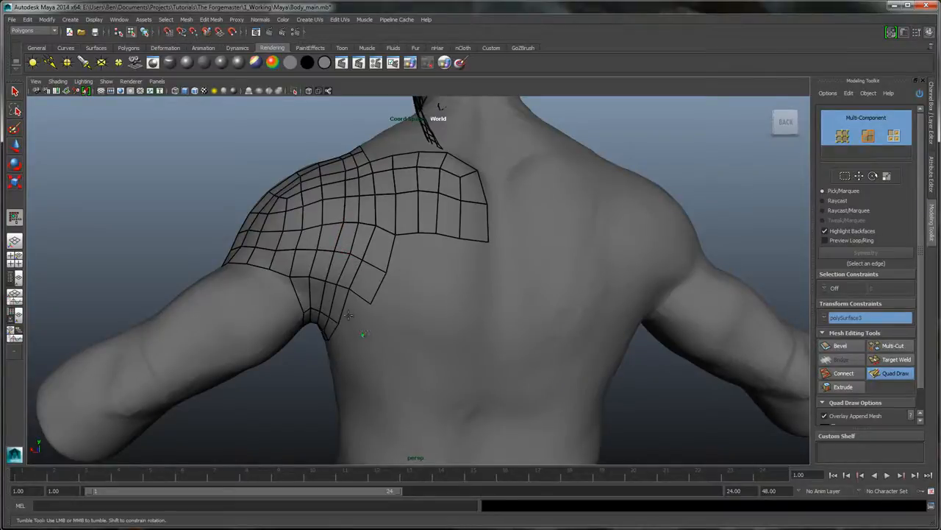
Place Quad Draw points across the lower shoulder blade, from the armpit side toward the spine
mouse_move(442, 314)
alt+mouse_down()
mouse_move(494, 279)
mouse_move(545, 277)
mouse_move(473, 267)
mouse_move(430, 286)
alt+mouse_up()
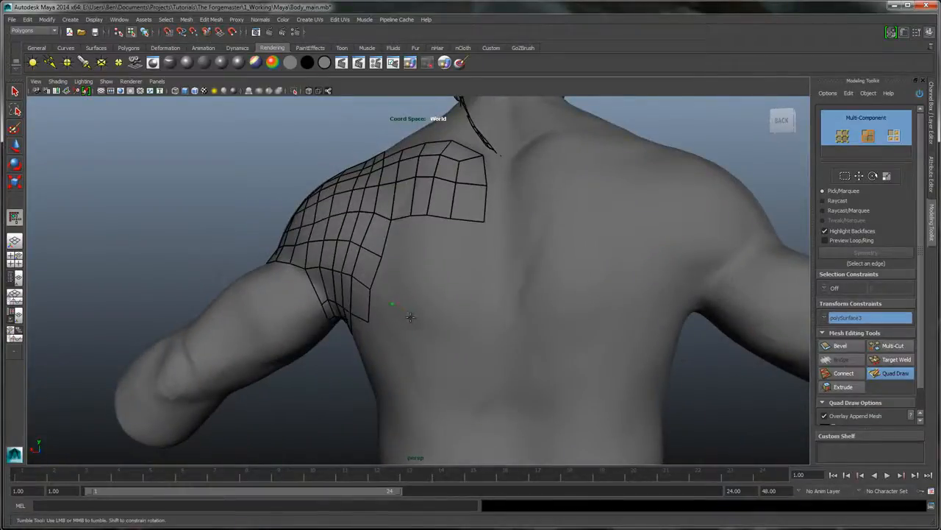
click(413, 318)
alt+drag(490, 262, 451, 264)
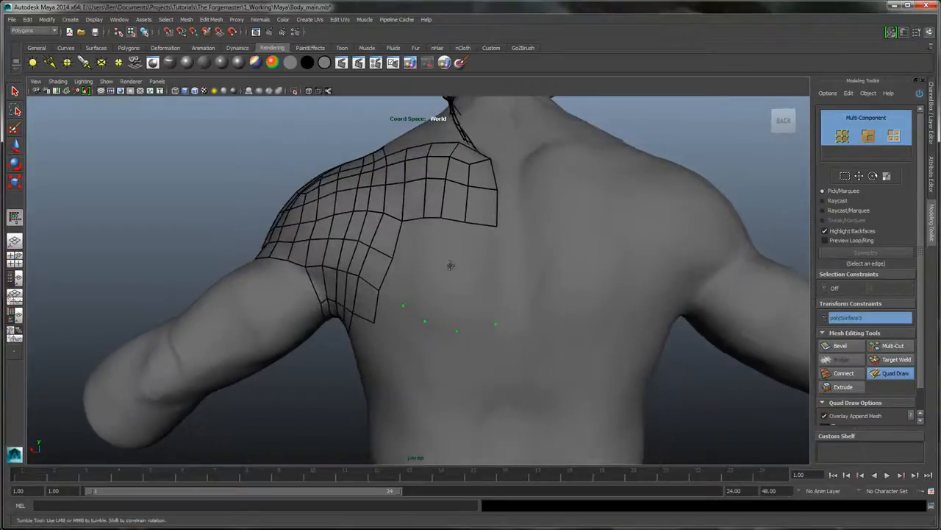
click(412, 268)
click(434, 281)
key(shift)
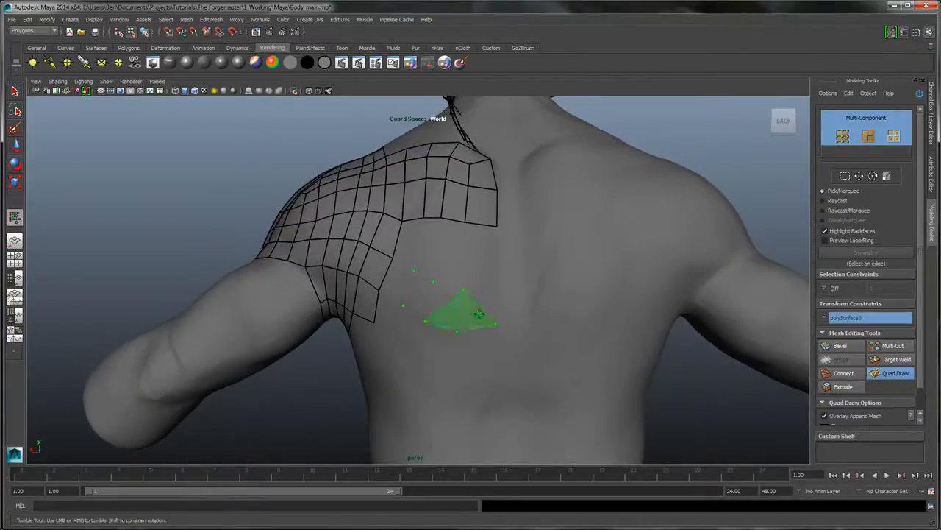
Fill quads between the new points, extending the lower row from the armpit border toward the spine
shift+click(479, 314)
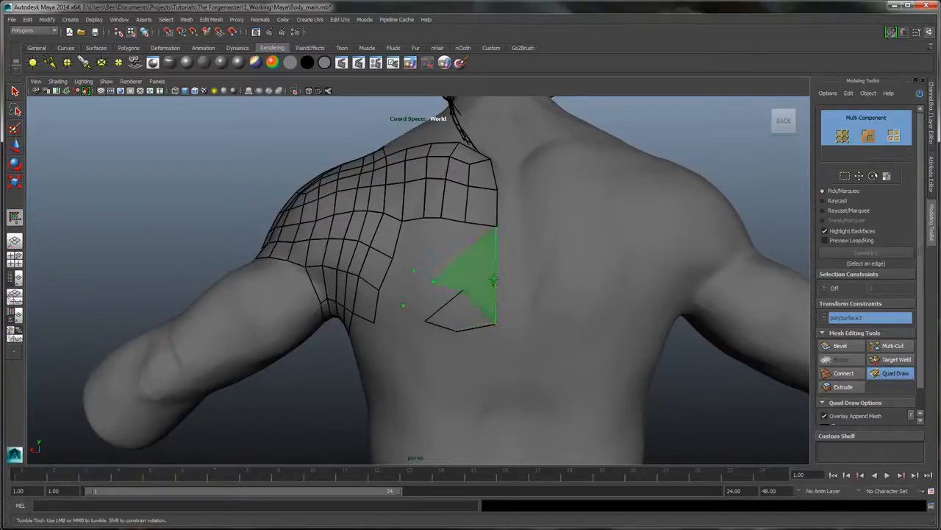
shift+click(397, 286)
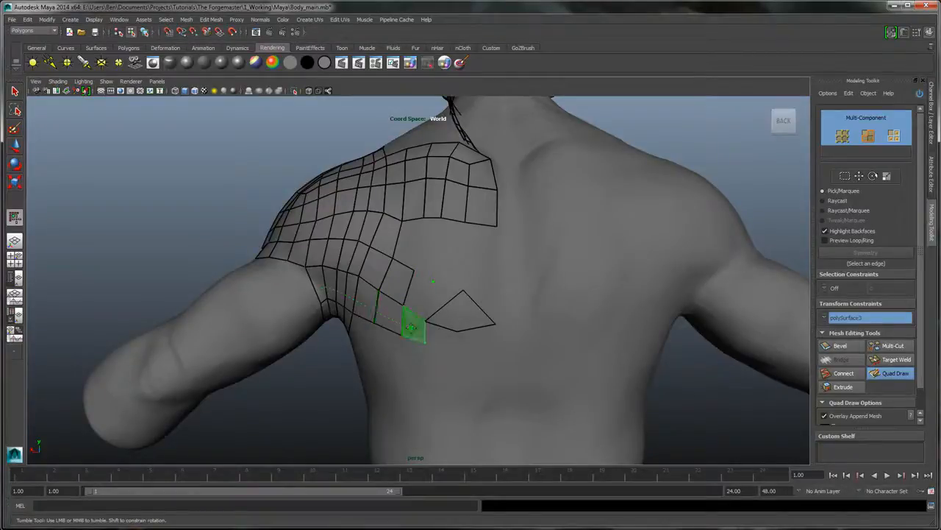
shift+click(423, 340)
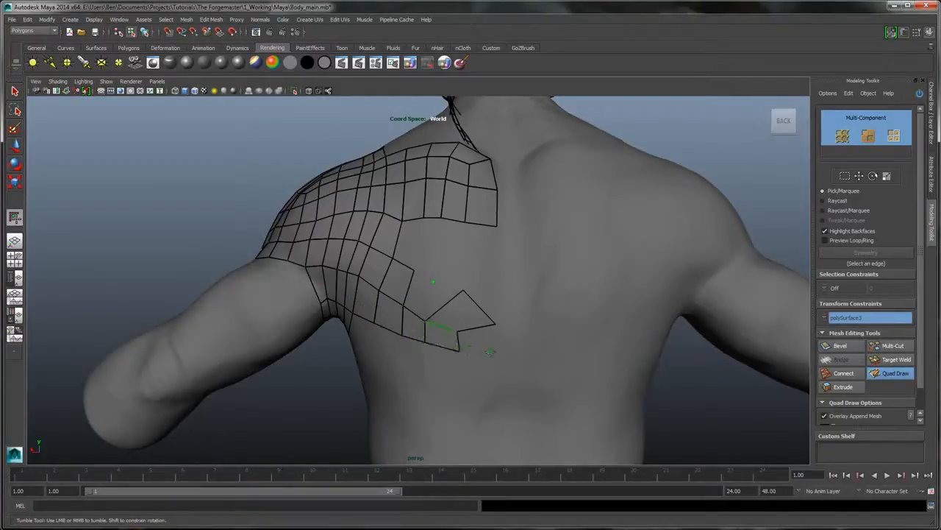
shift+click(441, 337)
shift+click(491, 344)
Move the lower row's inner vertices, delete the stretched quad, and refill the area above the row using a new point near the spine
drag(494, 325, 490, 291)
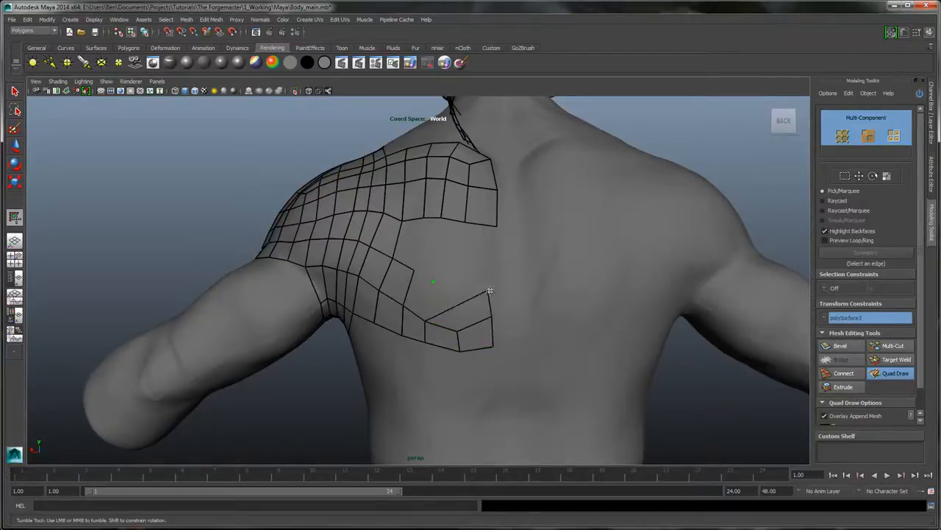
mouse_move(458, 330)
mouse_down()
mouse_move(473, 331)
mouse_move(469, 351)
mouse_move(468, 328)
mouse_up()
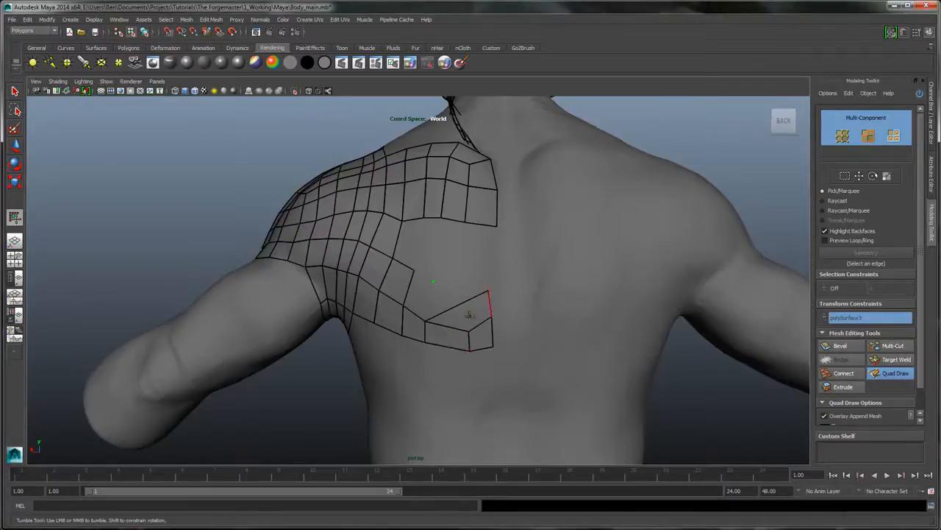
ctrl+shift+click(466, 321)
click(495, 292)
shift+click(479, 316)
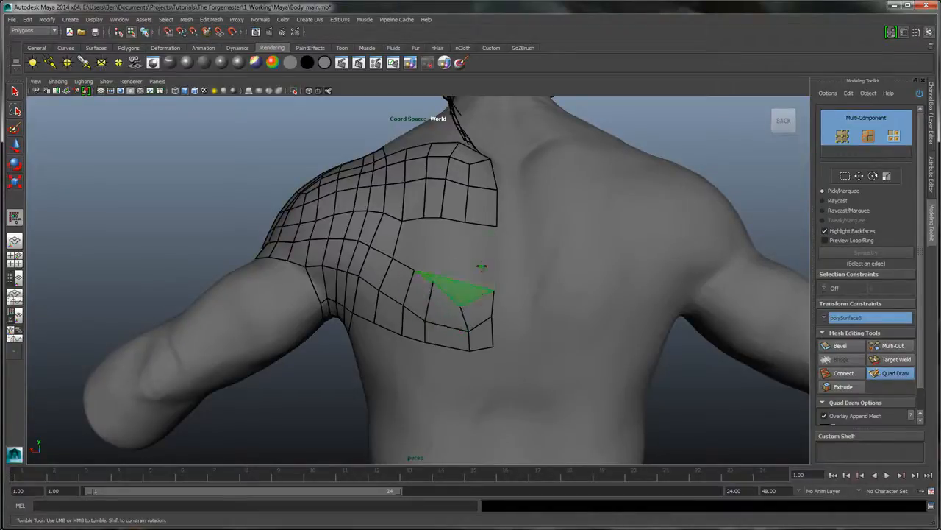
shift+click(456, 289)
Fill the gap between the upper and lower shoulder blade rows with quads out to the inner edge
alt+middle_drag(506, 256, 502, 269)
alt+drag(502, 268, 471, 324)
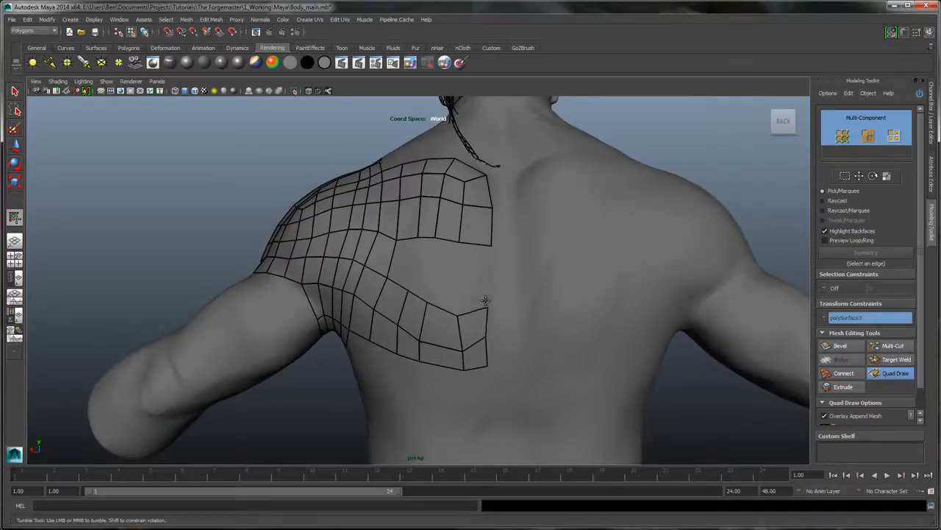
mouse_move(488, 262)
alt+mouse_down()
mouse_move(513, 265)
mouse_move(434, 272)
alt+mouse_up()
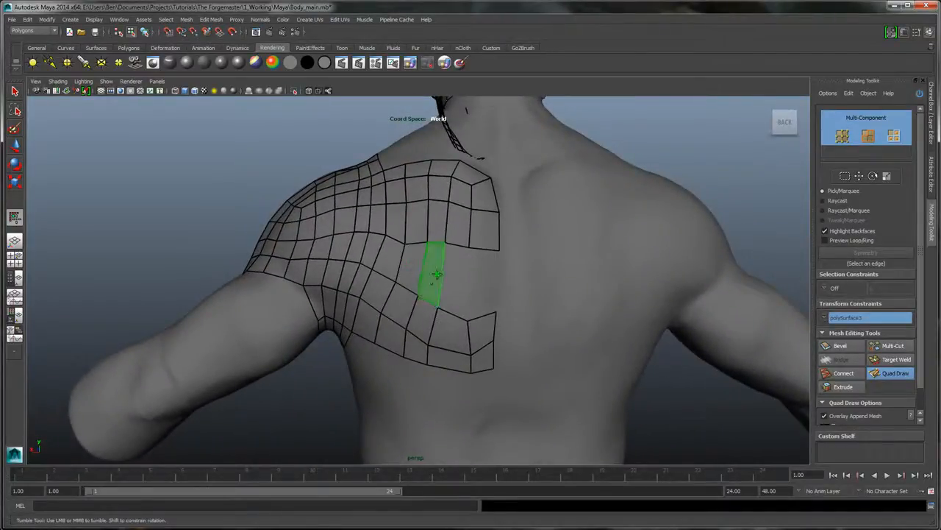
shift+click(459, 280)
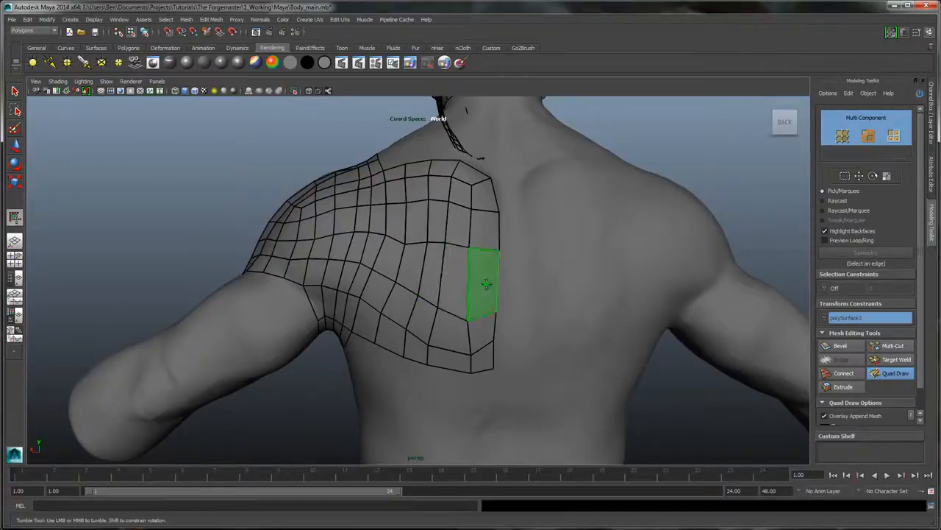
shift+click(483, 280)
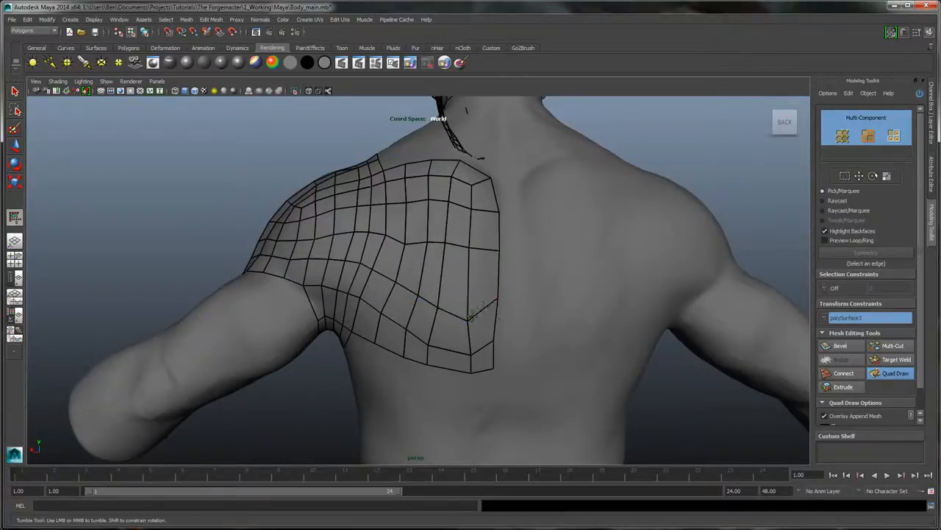
Reposition the vertices of the lower shoulder blade rows to even out the quads and the inner corner
drag(467, 319, 498, 294)
mouse_move(438, 306)
mouse_down()
mouse_move(439, 292)
mouse_move(417, 285)
mouse_up()
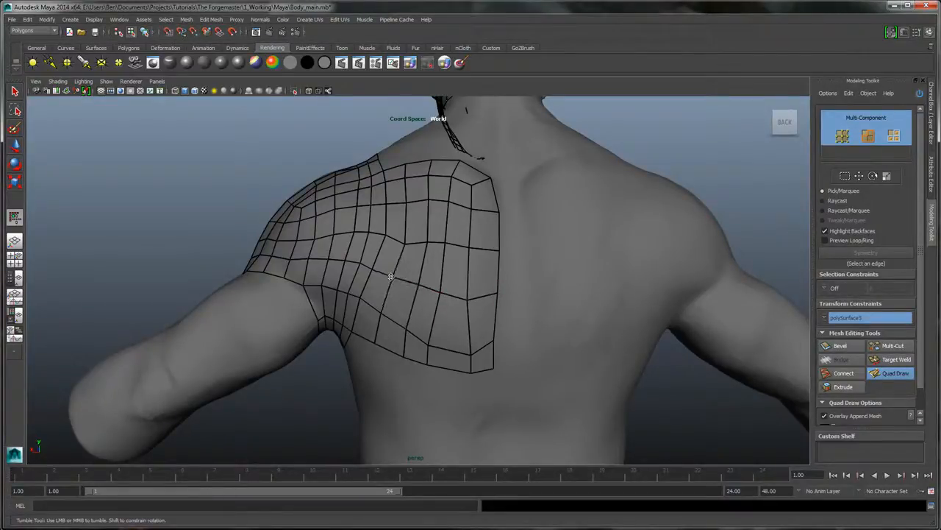
drag(467, 297, 467, 293)
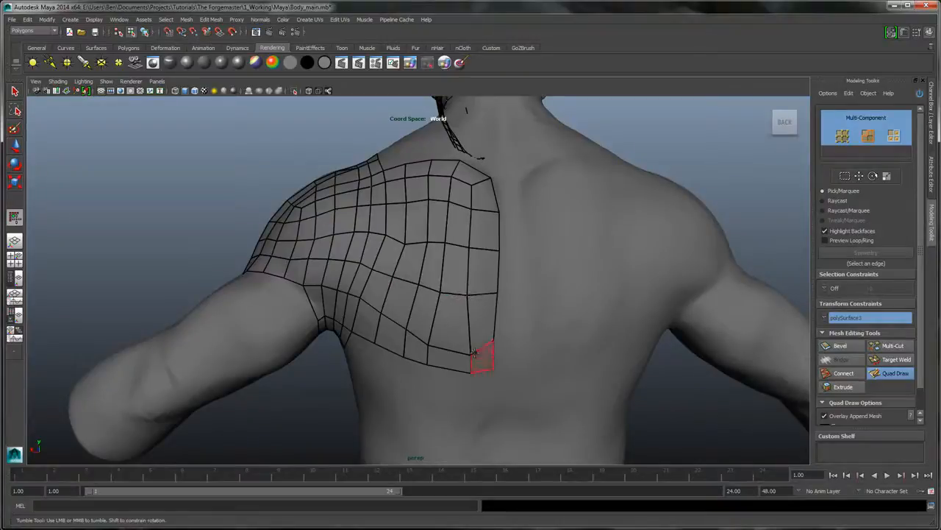
mouse_move(470, 349)
mouse_down()
mouse_move(465, 329)
mouse_move(493, 331)
mouse_up()
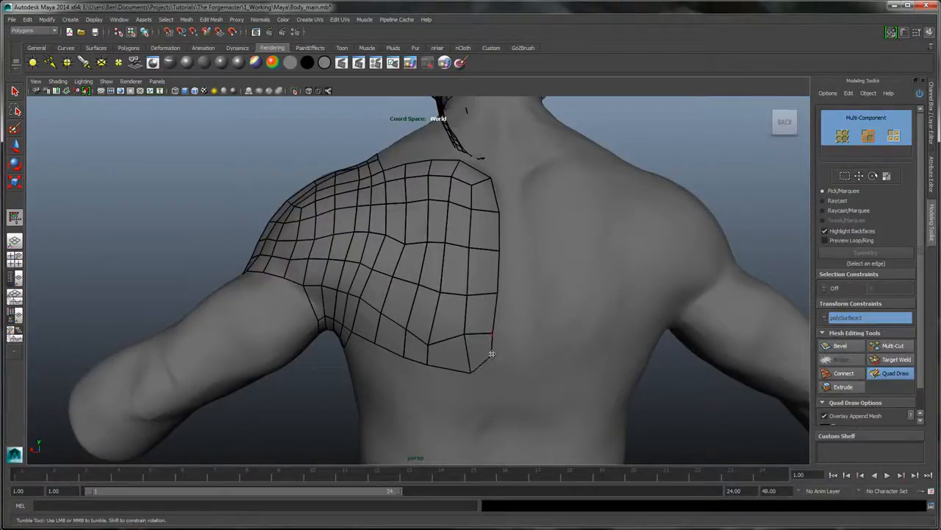
drag(492, 366, 465, 370)
mouse_move(428, 342)
mouse_down()
mouse_move(430, 334)
mouse_move(407, 324)
mouse_up()
Place points down the spine and fill a column of five quads along the shoulder blade mesh's inner edge
mouse_move(550, 259)
alt+mouse_down()
mouse_move(547, 303)
mouse_move(557, 252)
alt+mouse_up()
alt+middle_drag(557, 252, 579, 297)
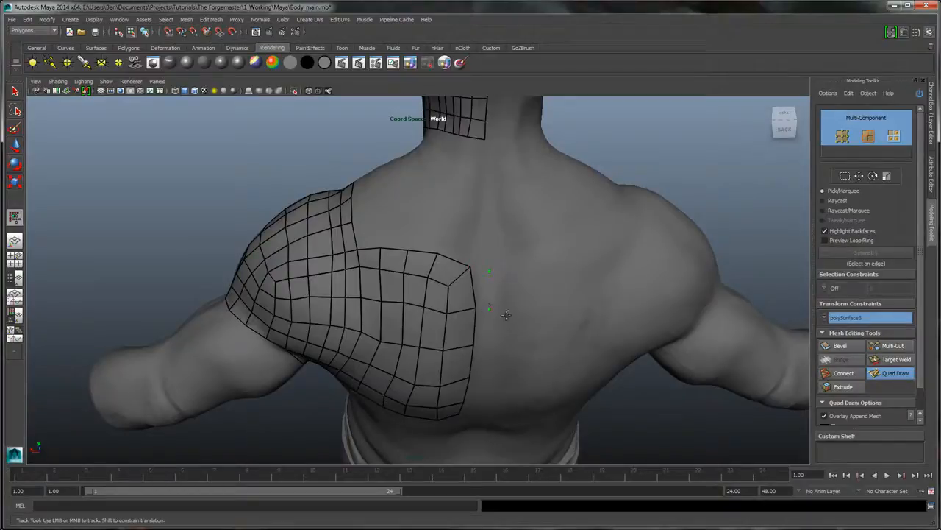
alt+drag(506, 315, 504, 298)
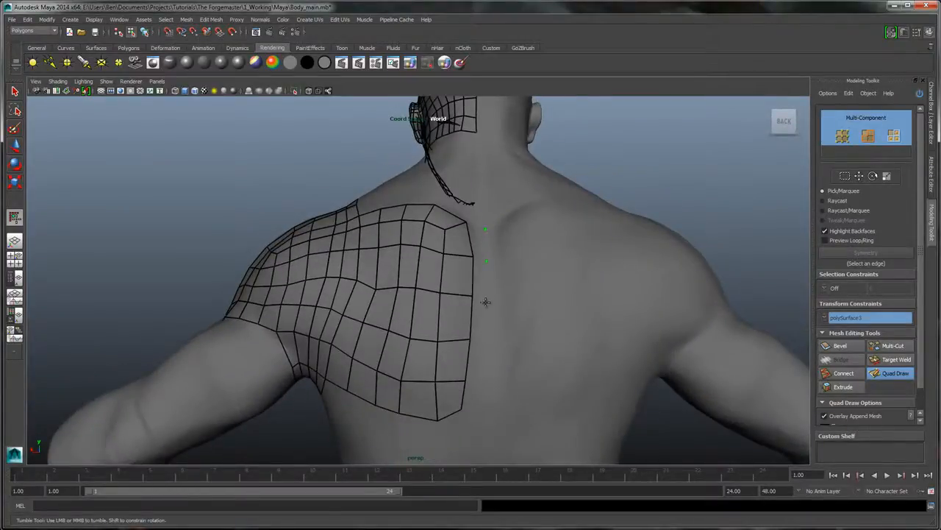
click(486, 298)
click(488, 339)
shift+click(479, 397)
shift+click(479, 359)
shift+click(480, 318)
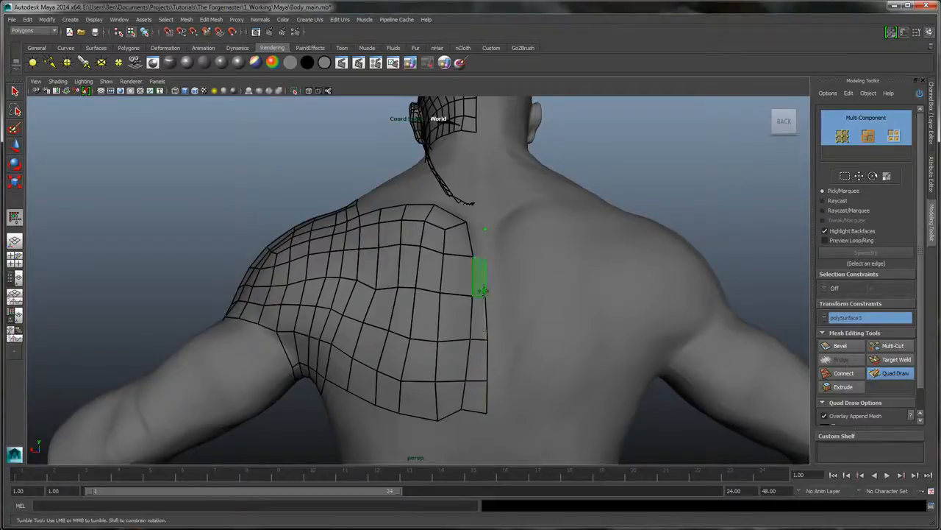
shift+click(482, 289)
shift+click(481, 248)
Add a point below the spine column, undo the first quad, and fill two quads beneath the mesh's inner corner
mouse_move(554, 231)
alt+mouse_down()
mouse_move(552, 269)
mouse_move(511, 254)
alt+mouse_up()
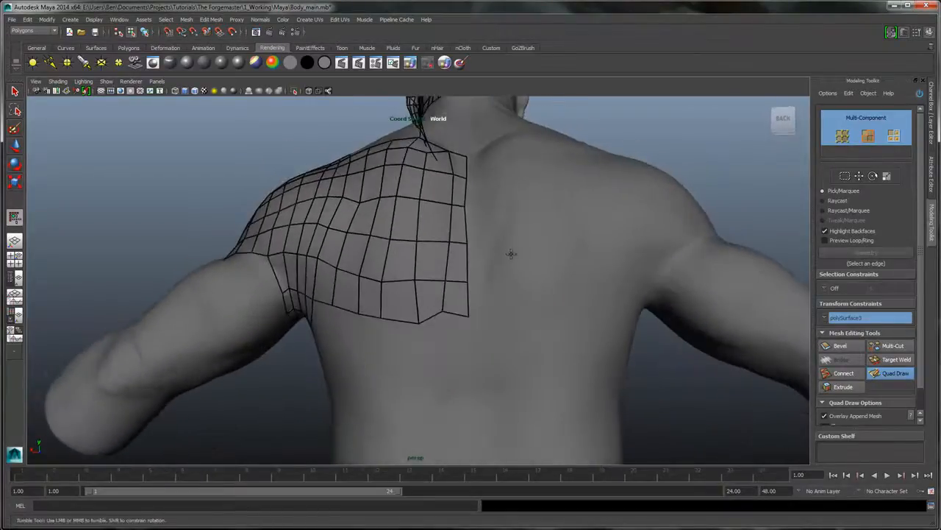
alt+middle_drag(511, 254, 495, 301)
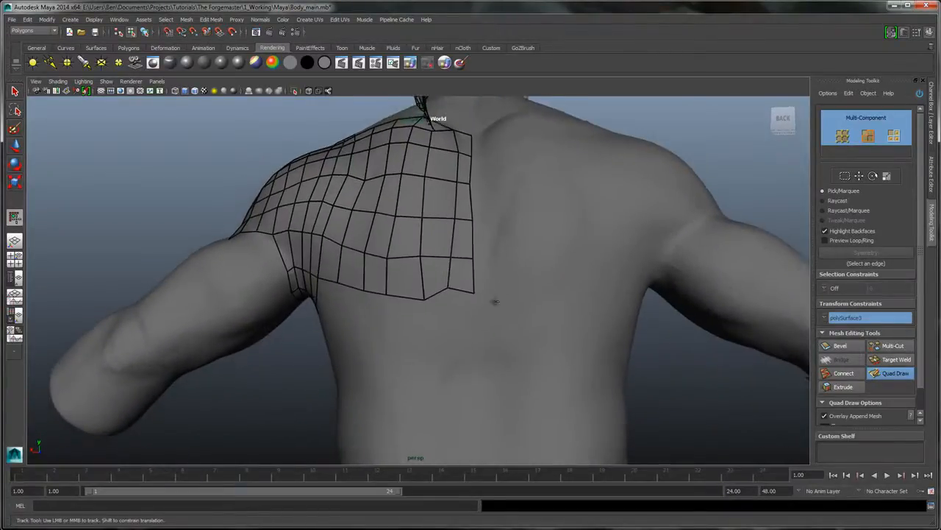
click(469, 326)
shift+click(458, 307)
alt+drag(548, 213, 557, 242)
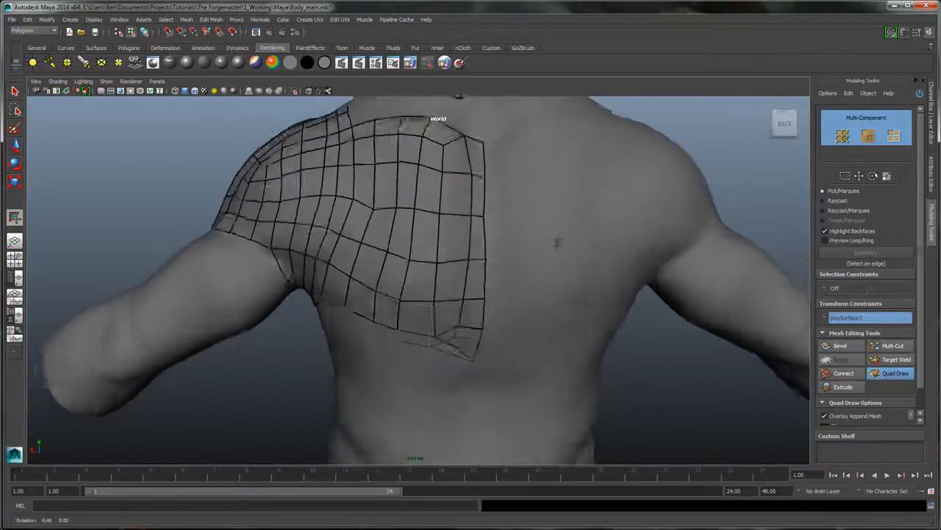
alt+right_drag(557, 242, 542, 213)
alt+middle_drag(542, 213, 518, 262)
alt+drag(517, 263, 517, 224)
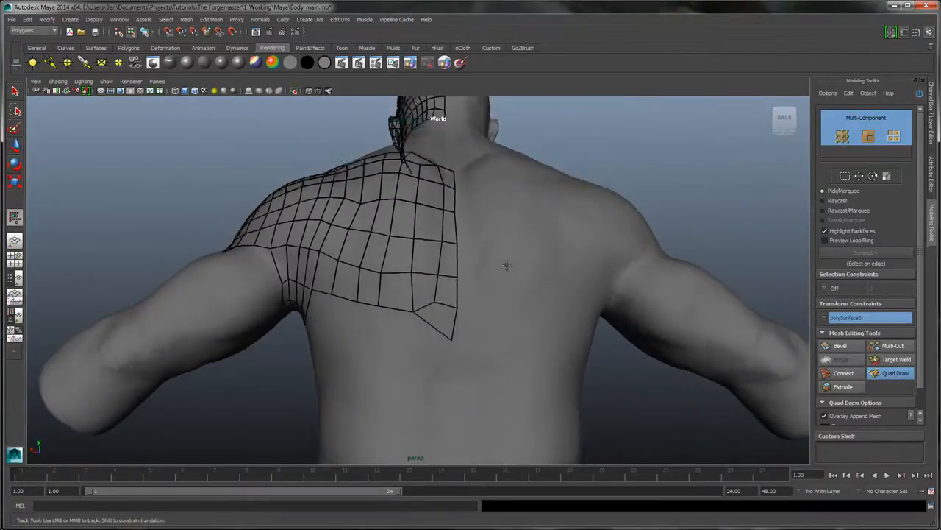
alt+middle_drag(506, 265, 510, 230)
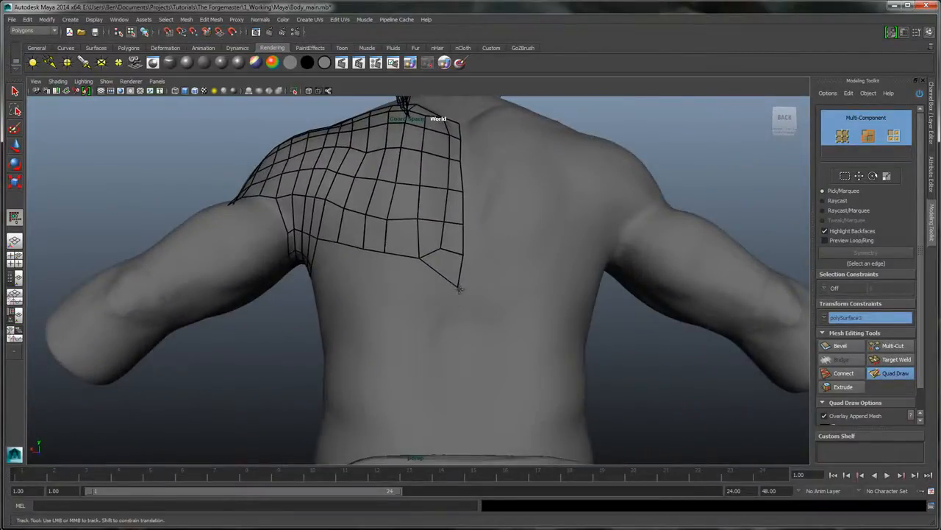
key(ctrl+z)
shift+click(453, 272)
shift+click(431, 268)
Place points on the side of the back below the armpit, fill two quads down from the armpit border, and adjust their shared vertex
mouse_move(525, 216)
alt+mouse_down()
mouse_move(527, 234)
mouse_move(553, 229)
mouse_move(563, 212)
alt+mouse_up()
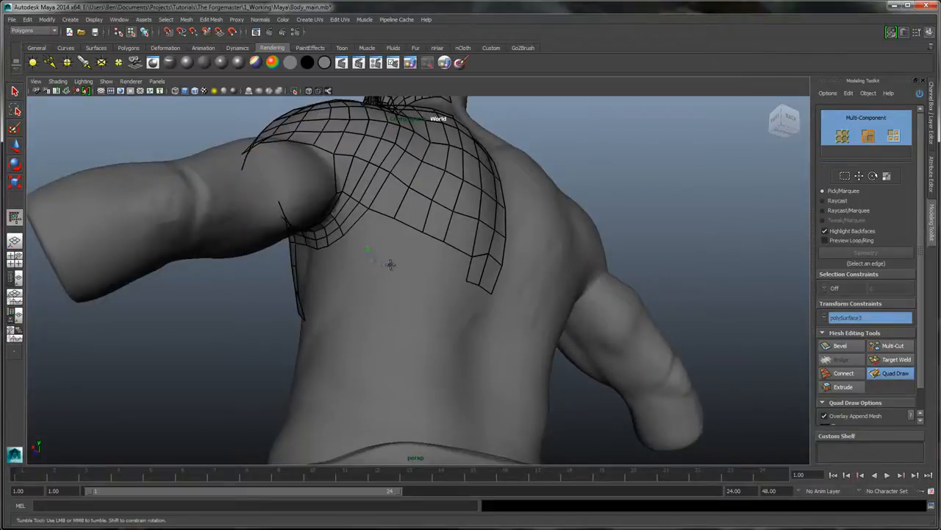
mouse_move(401, 247)
alt+mouse_down()
mouse_move(433, 257)
mouse_move(396, 260)
alt+mouse_up()
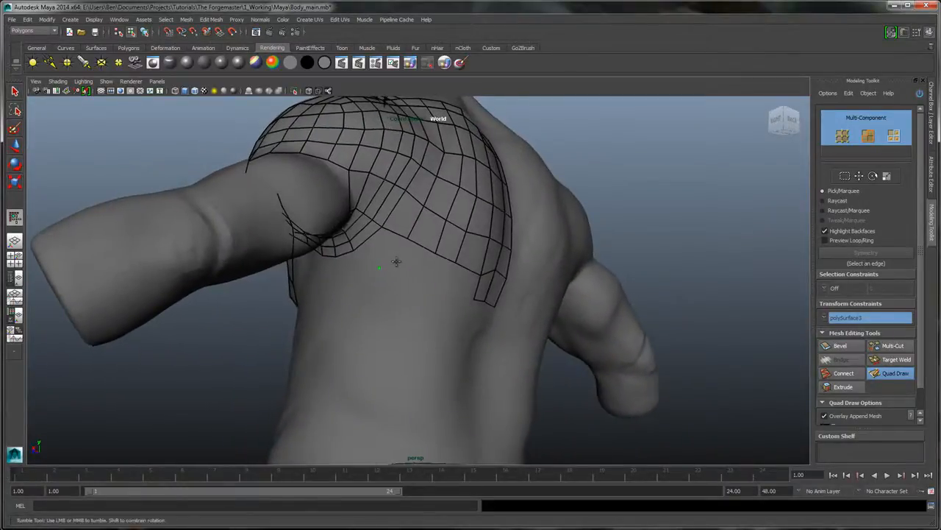
click(400, 288)
click(375, 303)
shift+click(384, 282)
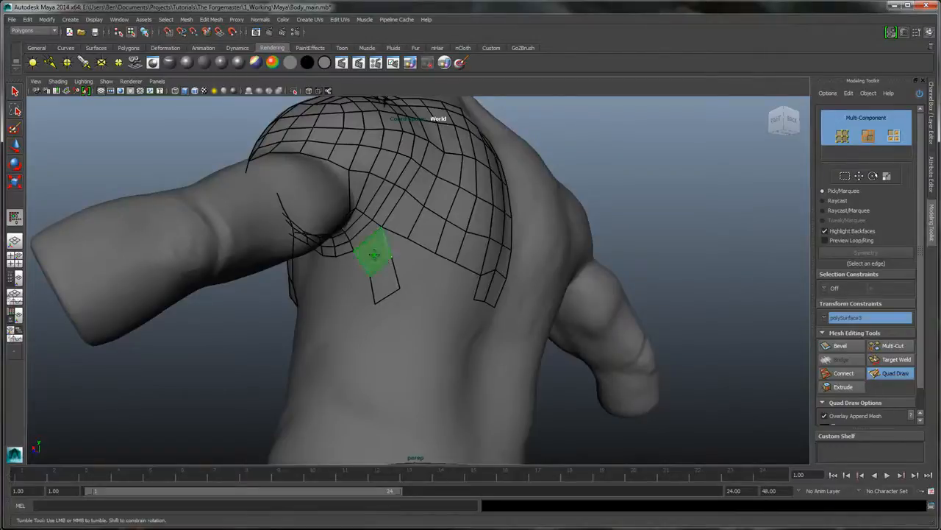
shift+click(375, 254)
drag(390, 258, 387, 259)
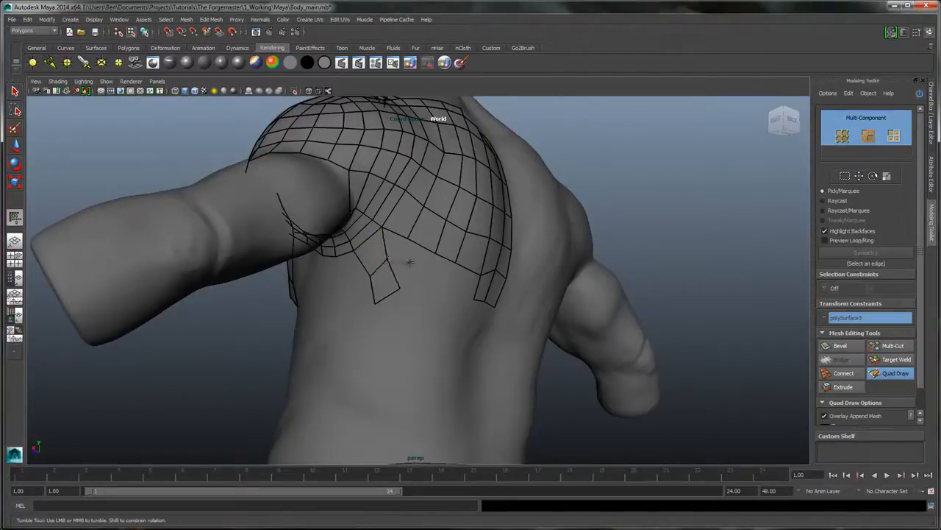
Fill a row of quads along the shoulder blade's lower border, from the side quads to the quads beside the spine
shift+click(394, 248)
drag(387, 259, 408, 265)
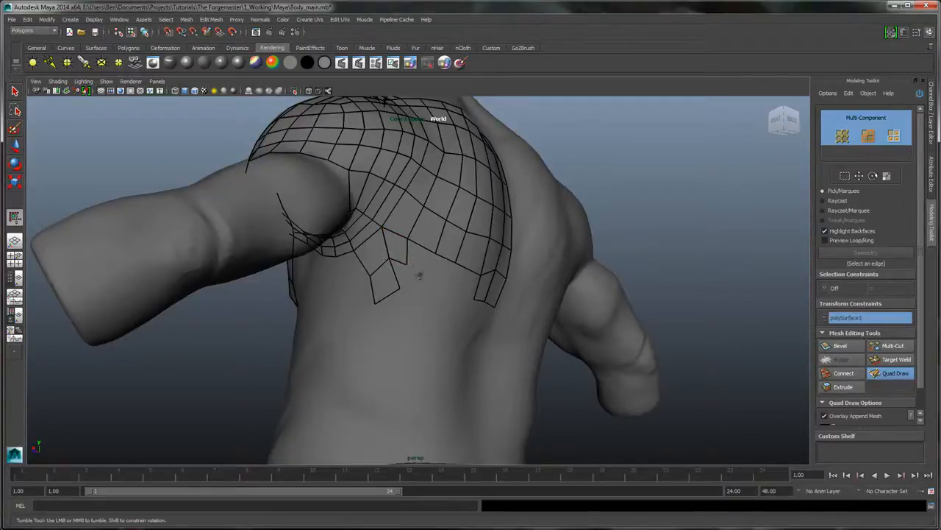
shift+click(460, 282)
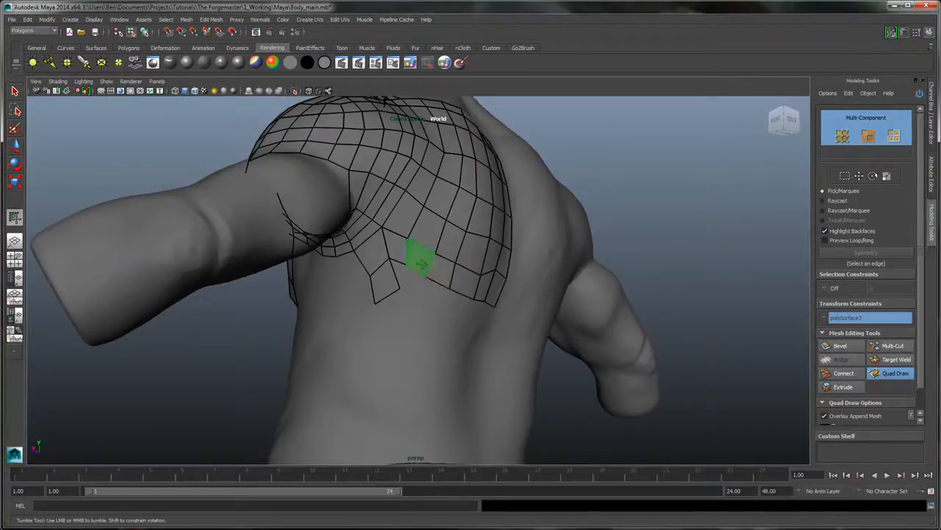
alt+drag(541, 206, 590, 175)
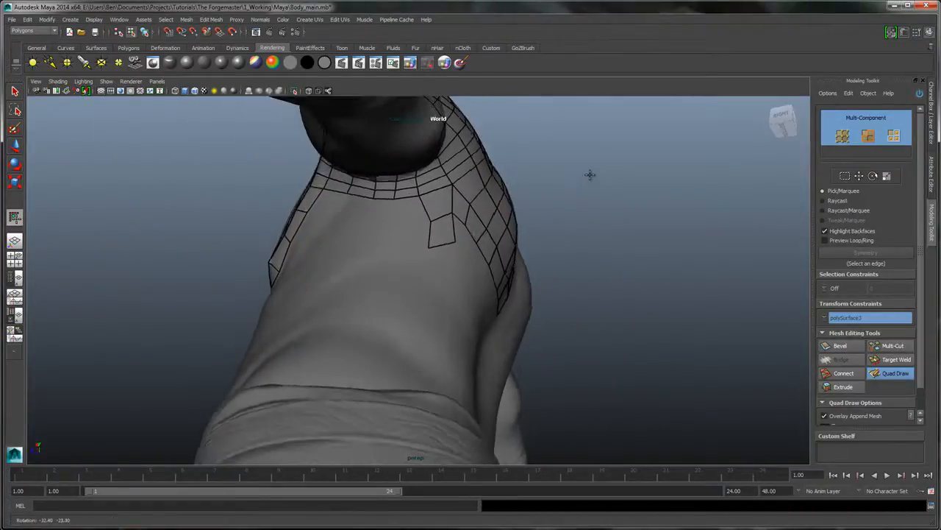
alt+drag(492, 197, 497, 172)
alt+middle_drag(499, 179, 519, 205)
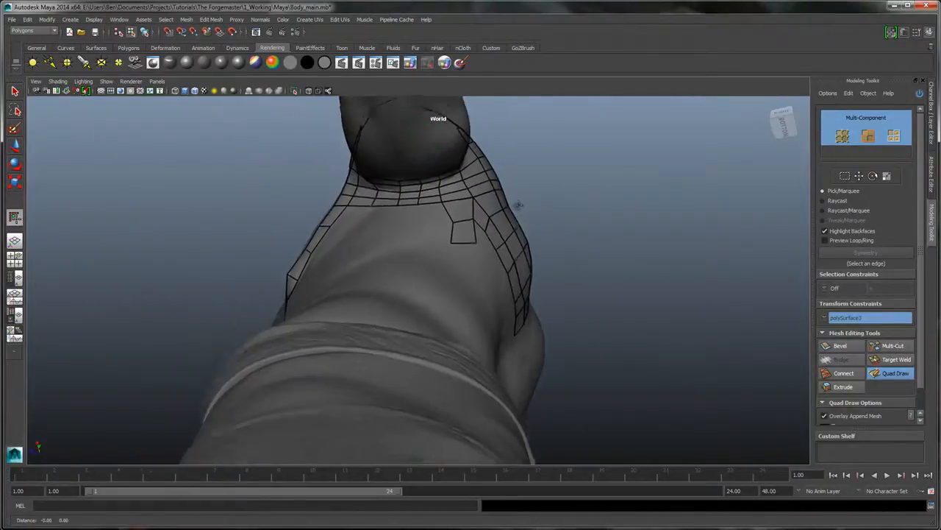
Place a column of points down the side of the torso, from below the armpit border to the waistband
mouse_move(518, 205)
alt+mouse_down()
mouse_move(522, 183)
mouse_move(529, 191)
alt+mouse_up()
alt+right_drag(529, 192, 542, 219)
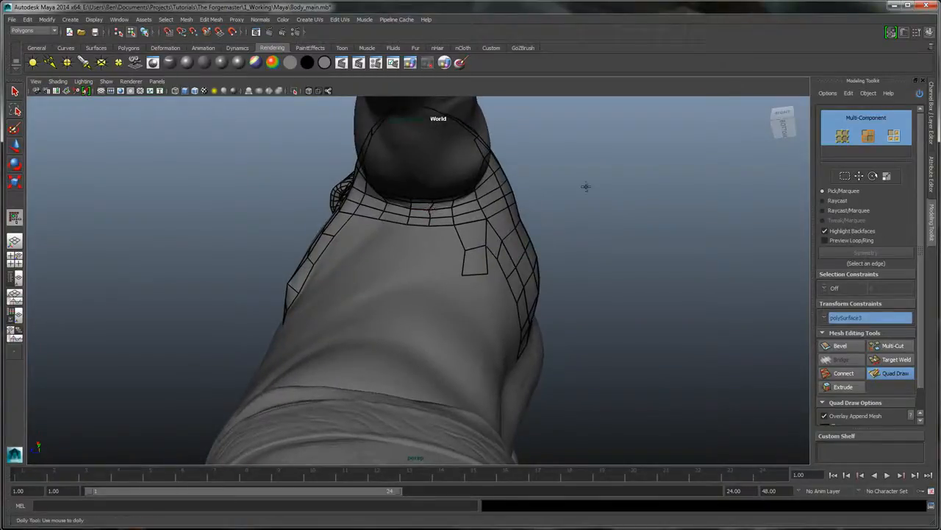
alt+right_drag(586, 187, 609, 236)
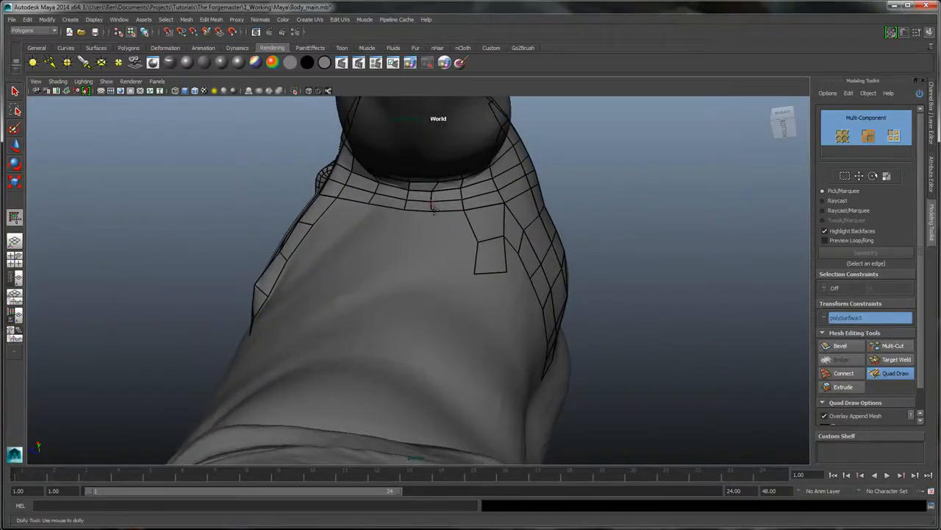
alt+drag(441, 193, 535, 229)
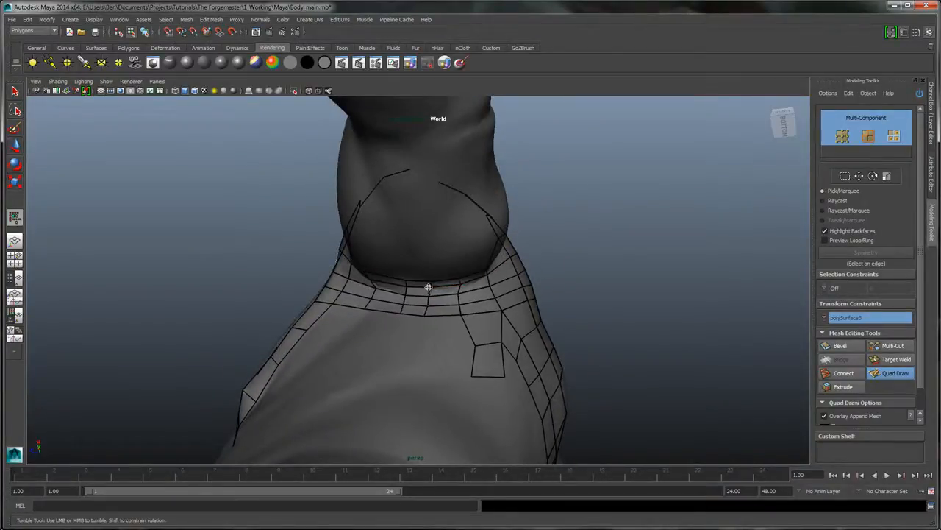
alt+drag(556, 266, 547, 182)
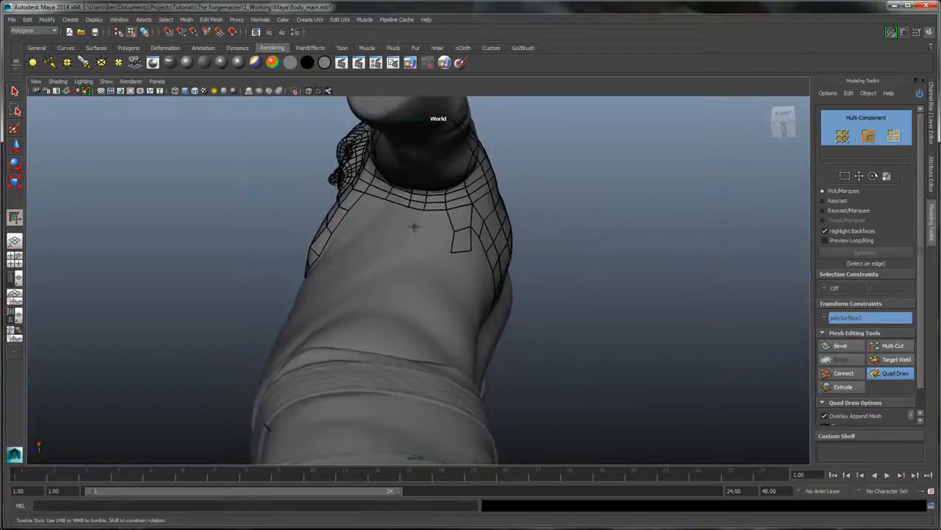
click(402, 272)
click(390, 313)
click(385, 339)
Place a second column of points alongside the first and fill a strip of quads from the armpit border down to the waistband
alt+drag(479, 313, 472, 354)
alt+middle_drag(486, 338, 521, 249)
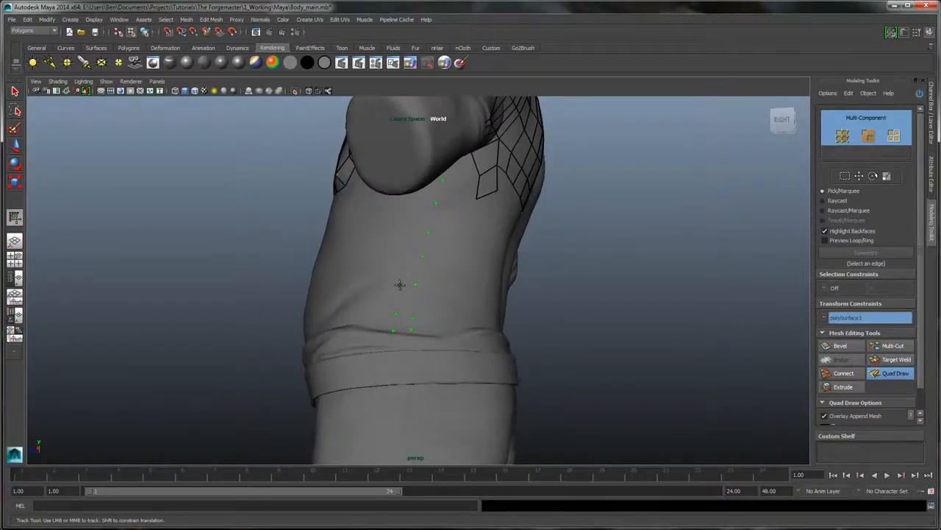
alt+drag(434, 204, 424, 224)
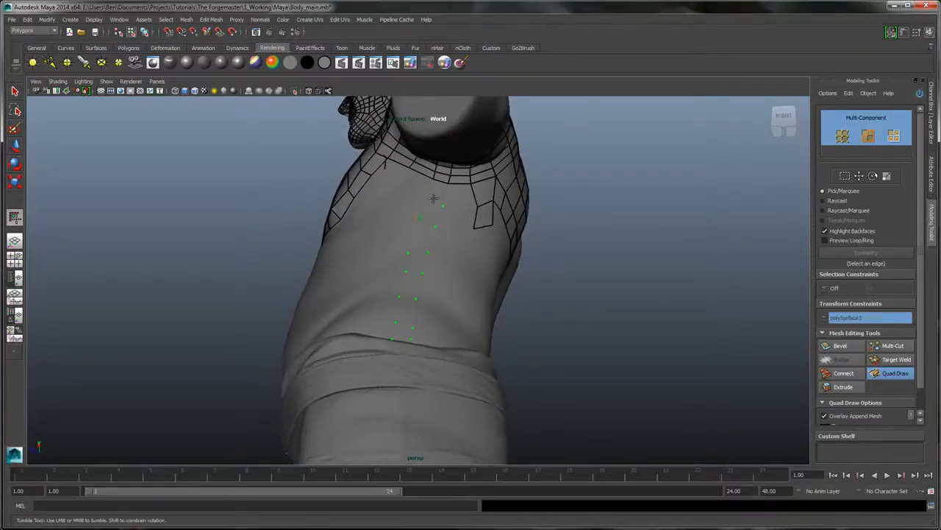
mouse_move(439, 193)
mouse_down()
mouse_move(410, 266)
mouse_move(403, 339)
mouse_up()
alt+drag(483, 256, 415, 228)
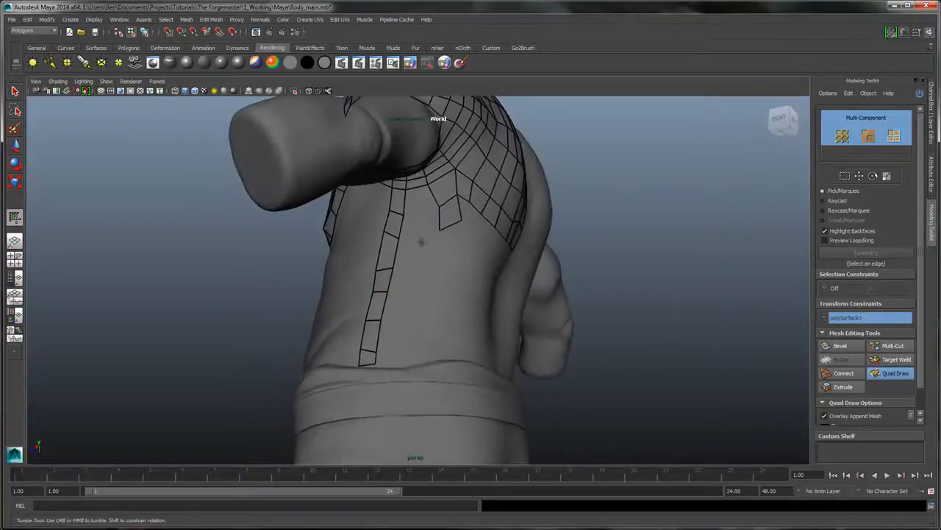
Fill a quad joining the side strip to the back quads, and fill quads along the armpit border toward the chest
shift+click(420, 200)
alt+drag(428, 225, 611, 234)
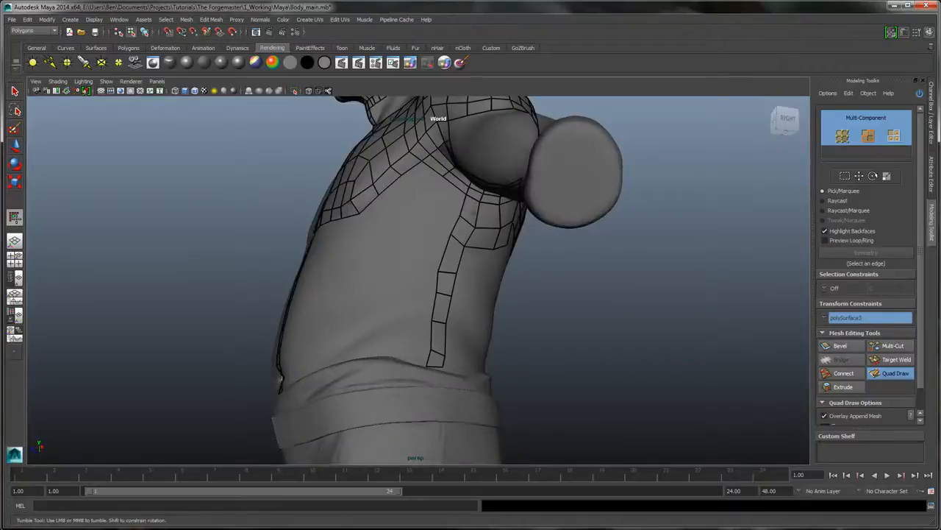
shift+click(426, 178)
shift+click(451, 194)
mouse_move(468, 250)
alt+mouse_down()
mouse_move(485, 255)
mouse_move(458, 228)
alt+mouse_up()
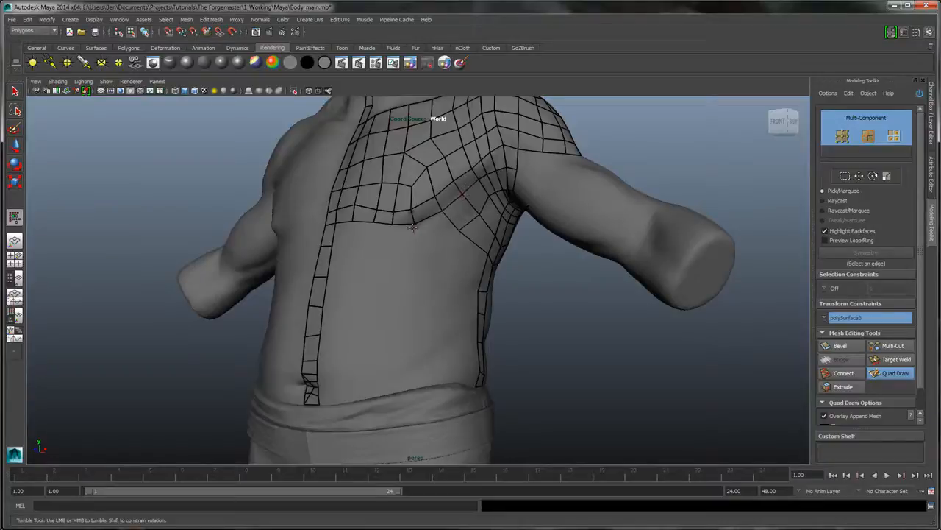
Adjust the outer border vertex under the pectoral, place points beneath it, and fill a row of quads from the chest strip to the side strip
mouse_move(417, 227)
mouse_down()
mouse_move(353, 224)
mouse_move(404, 235)
mouse_up()
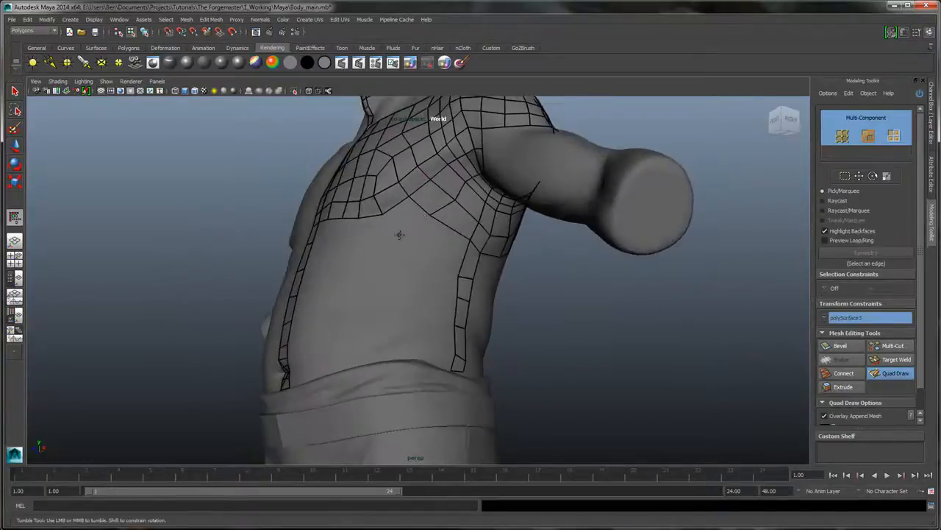
click(401, 234)
mouse_move(366, 243)
alt+mouse_down()
mouse_move(390, 232)
mouse_move(382, 245)
mouse_move(350, 225)
mouse_move(453, 222)
alt+mouse_up()
mouse_move(544, 240)
alt+mouse_down()
mouse_move(501, 235)
mouse_move(556, 249)
mouse_move(481, 263)
alt+mouse_up()
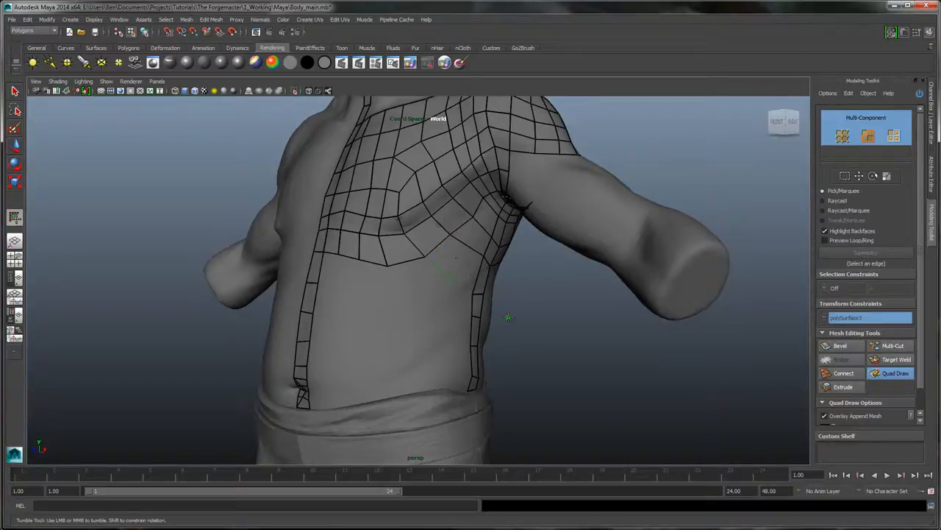
alt+drag(507, 318, 561, 294)
alt+middle_drag(549, 291, 510, 230)
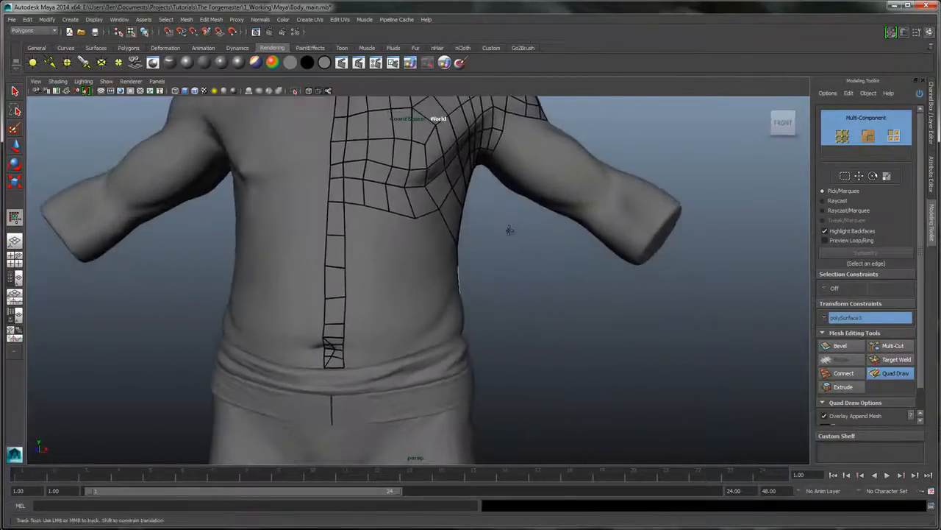
alt+drag(510, 230, 473, 225)
alt+right_drag(473, 225, 531, 273)
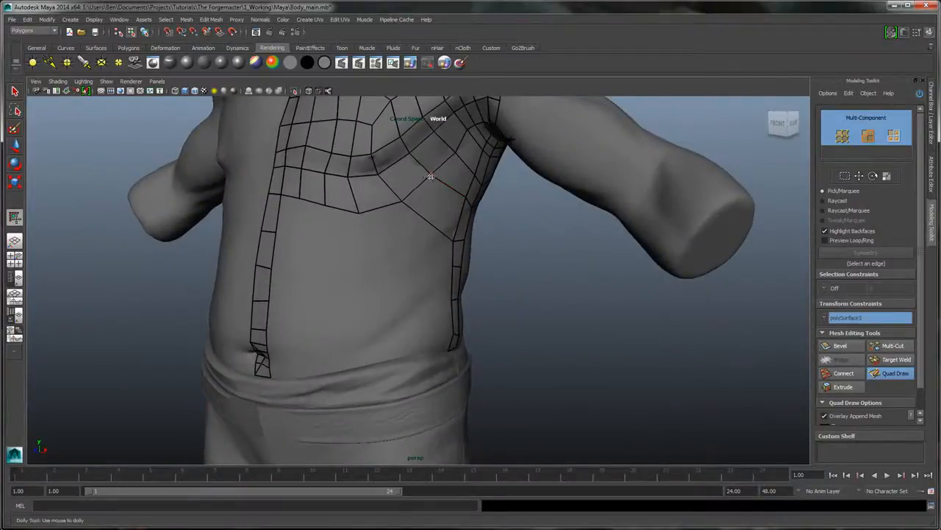
drag(404, 200, 428, 197)
mouse_move(356, 214)
mouse_down()
mouse_move(367, 205)
mouse_move(356, 209)
mouse_up()
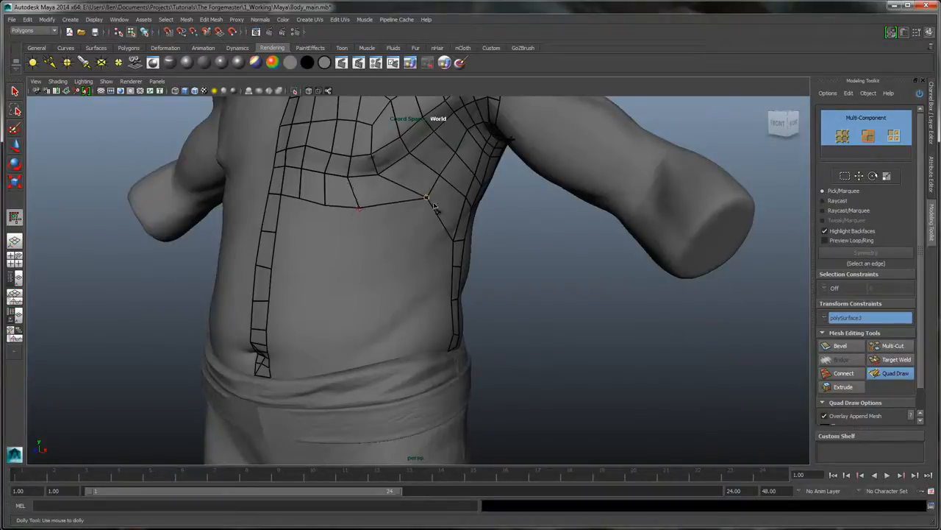
key(ctrl+z)
Delete the three outer quads between the pectoral's lower border and the side strip
ctrl+shift+click(380, 202)
ctrl+shift+click(411, 179)
ctrl+shift+click(448, 207)
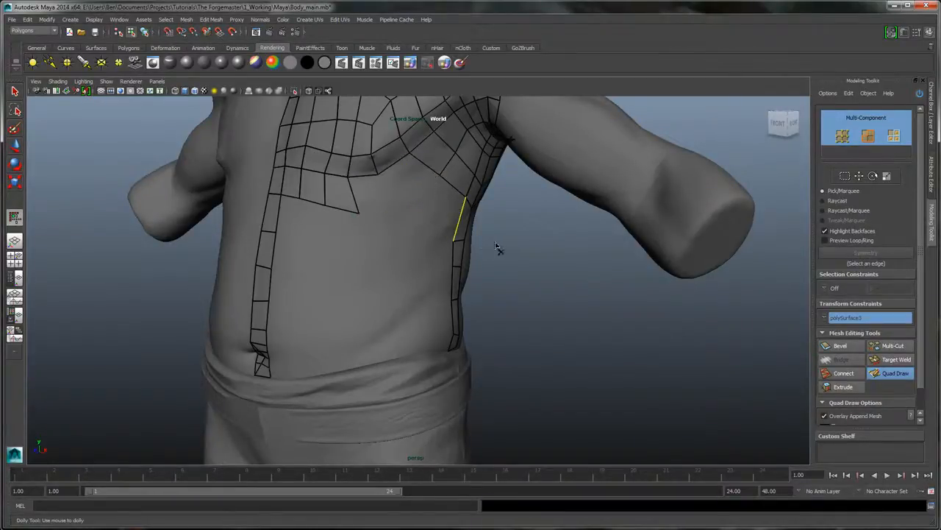
Place new points below the pectoral, fill a quad beside the side strip and two under the pectoral, and adjust their border vertex
alt+drag(497, 248, 434, 245)
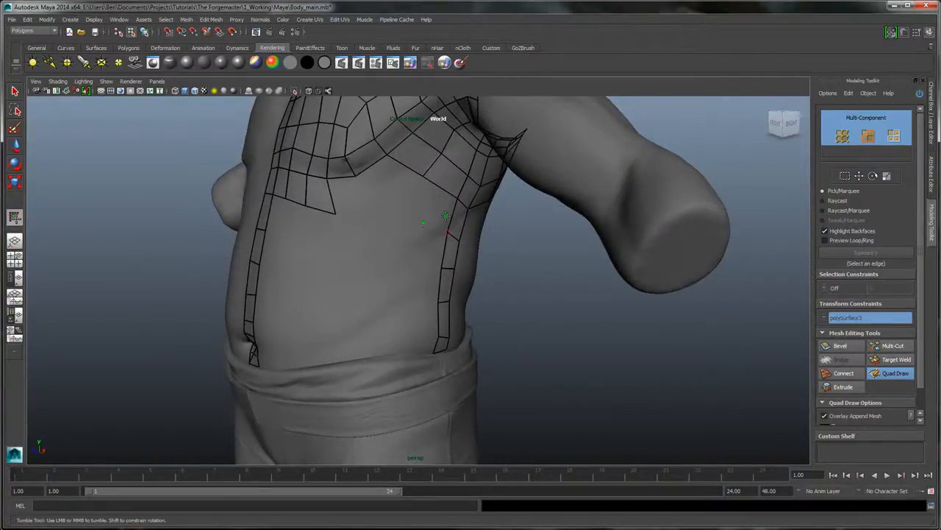
shift+click(437, 203)
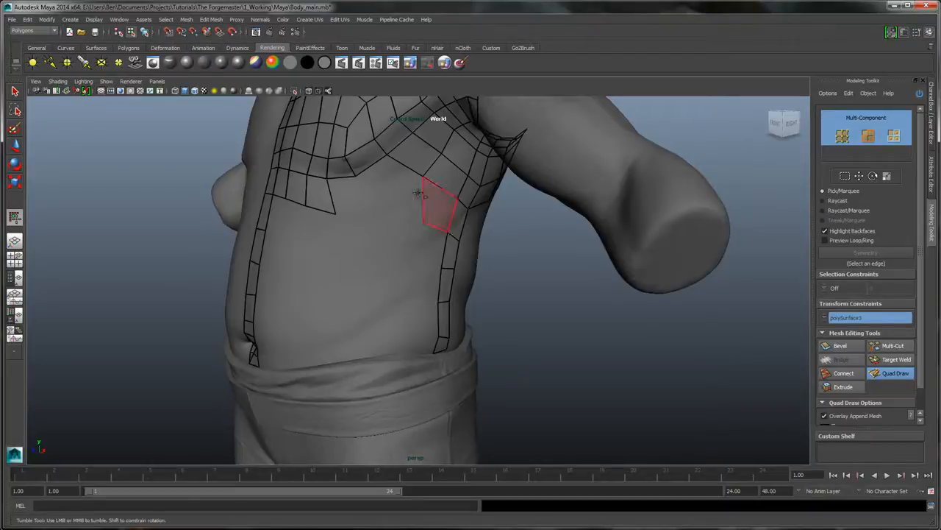
click(375, 198)
shift+click(385, 181)
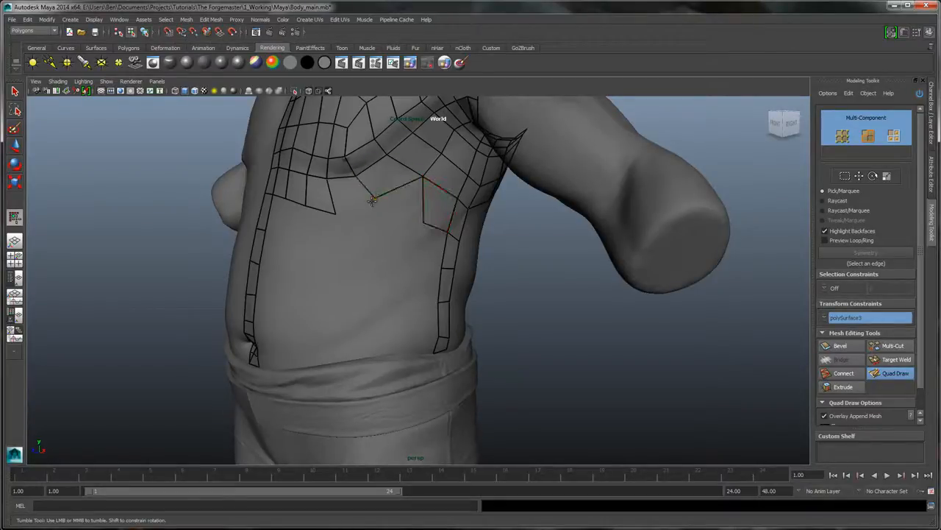
drag(375, 199, 384, 198)
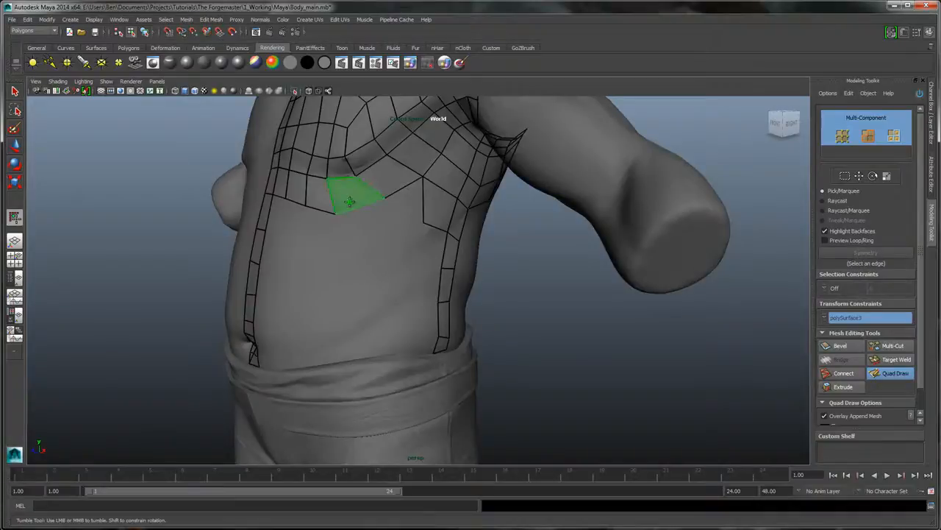
shift+click(345, 203)
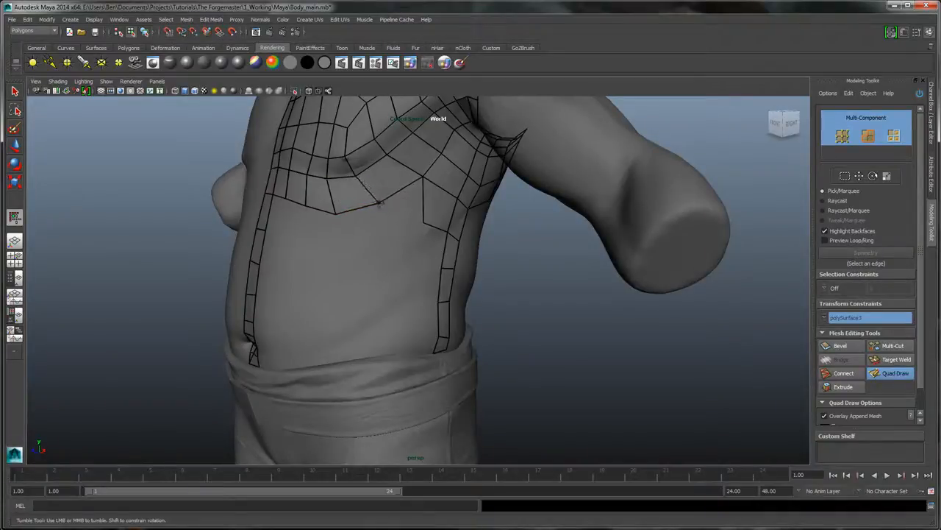
Place a column of points down the flank and fill the quad below the pectoral's outer corner
alt+drag(384, 199, 395, 216)
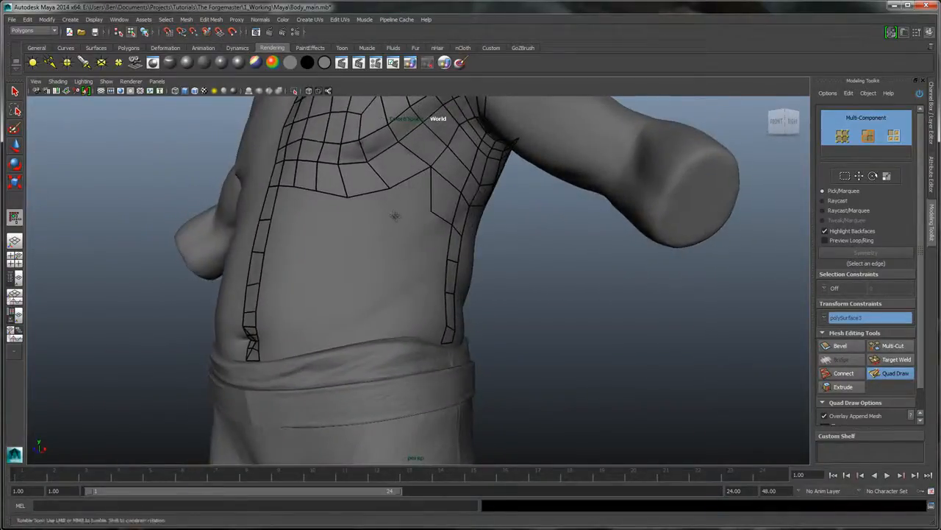
click(396, 219)
alt+drag(423, 224, 390, 225)
shift+click(382, 226)
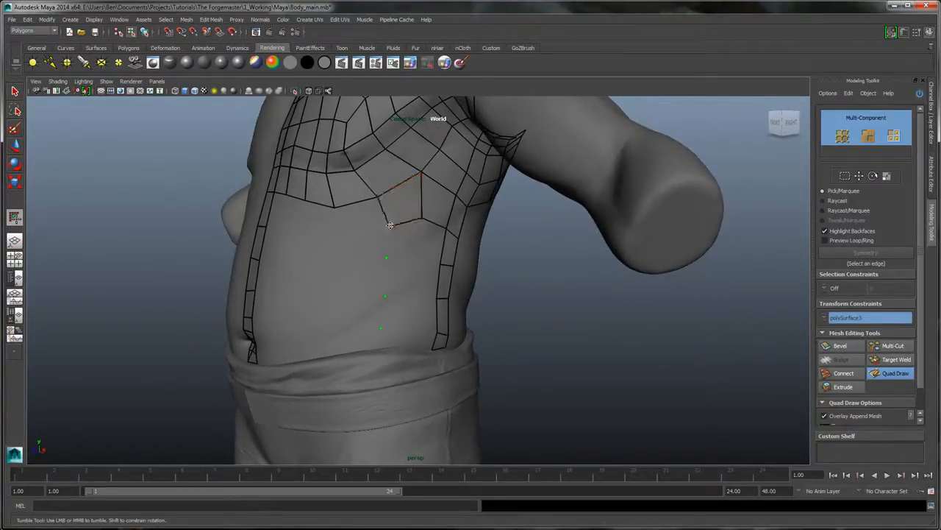
Fill two columns of quads down the flank to the waistband, in front of the side strip
mouse_move(425, 182)
alt+mouse_down()
mouse_move(413, 184)
mouse_move(422, 188)
alt+mouse_up()
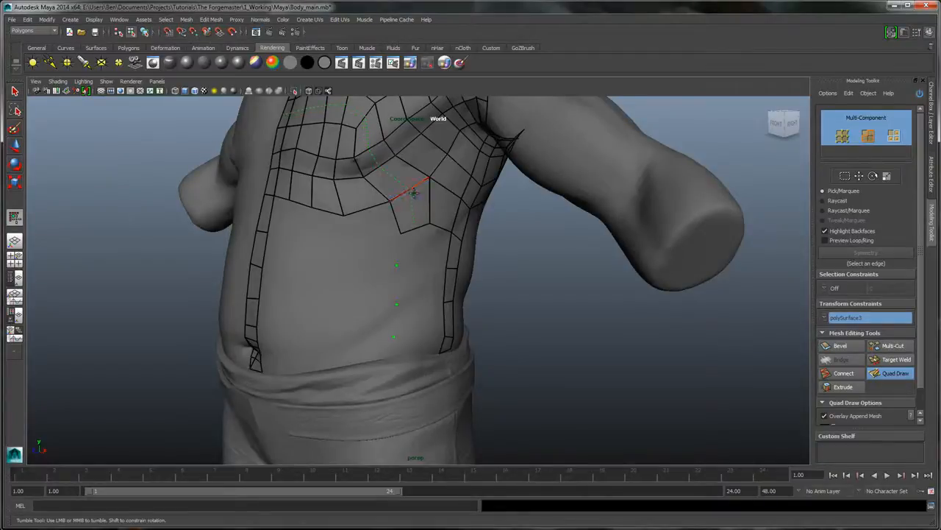
shift+click(433, 251)
shift+click(409, 254)
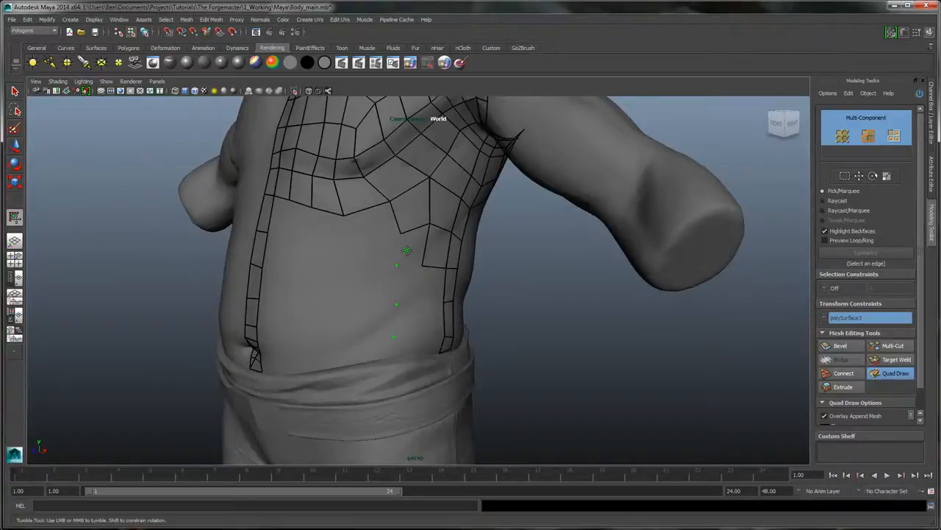
shift+click(414, 287)
shift+click(430, 324)
shift+click(412, 324)
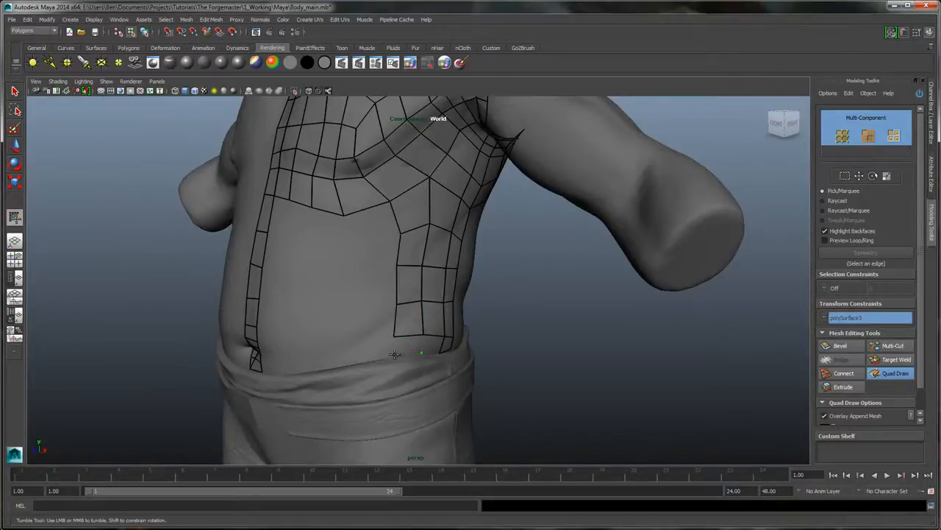
shift+click(407, 346)
shift+click(432, 345)
Place points on the side of the back and fill two quads beneath the existing row, starting from the side strip
alt+right_drag(519, 298, 473, 271)
alt+drag(472, 271, 442, 287)
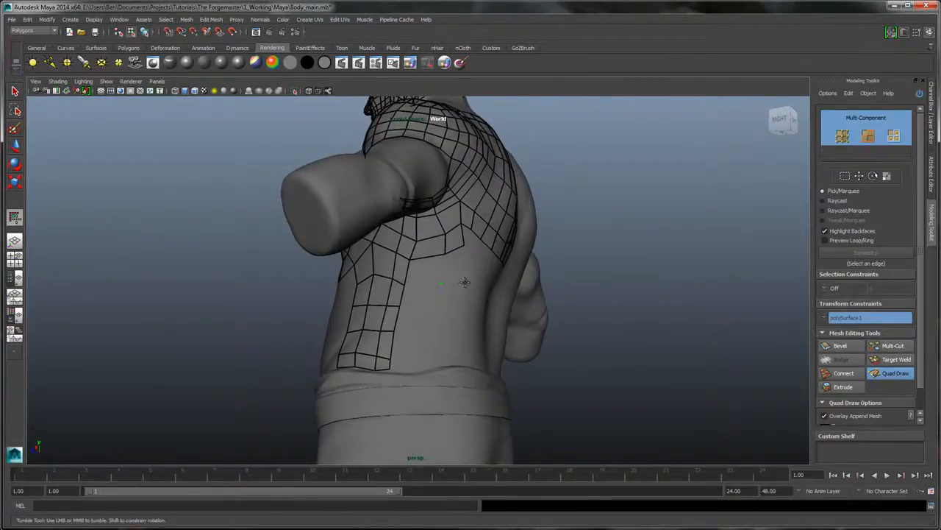
shift+click(452, 266)
shift+click(425, 272)
Fill a quad under the pectoral's lower border, in front of the top flank quad
alt+drag(466, 271, 501, 270)
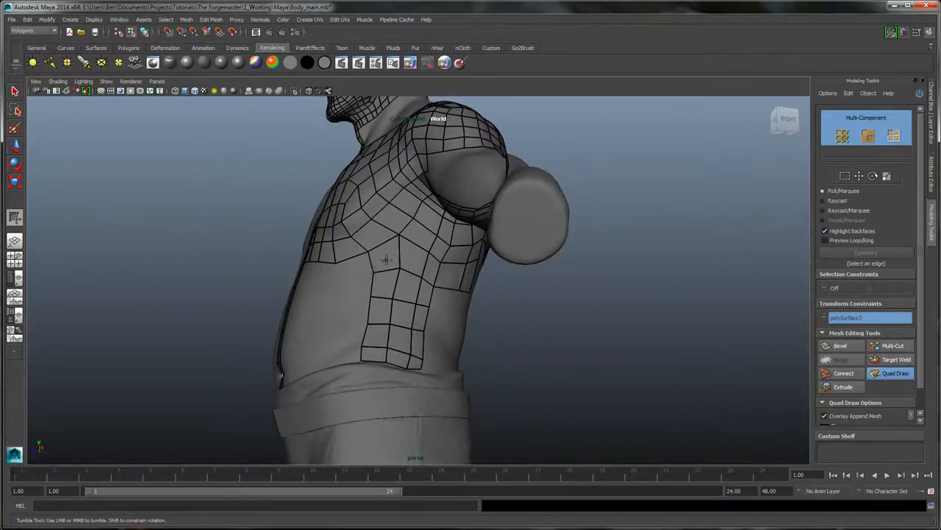
alt+drag(385, 259, 396, 280)
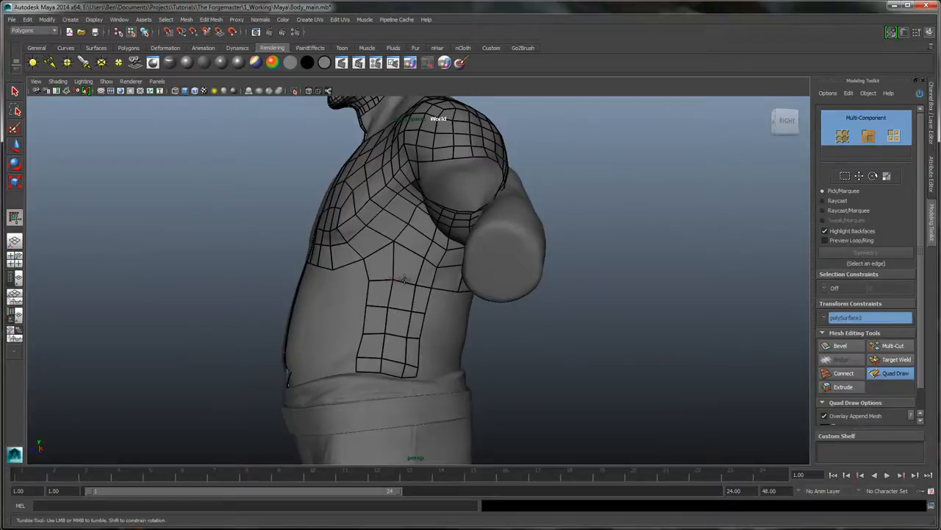
mouse_move(404, 279)
alt+mouse_down()
mouse_move(423, 279)
mouse_move(401, 278)
alt+mouse_up()
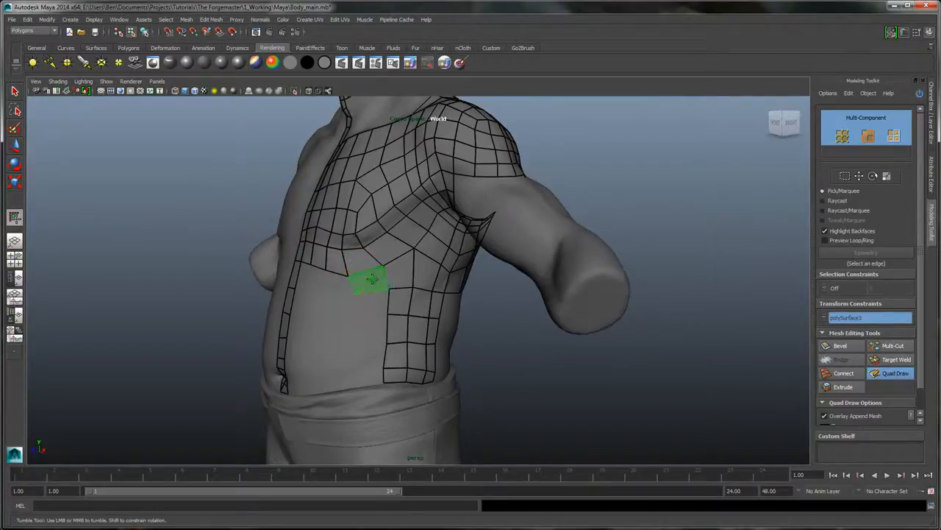
shift+click(364, 284)
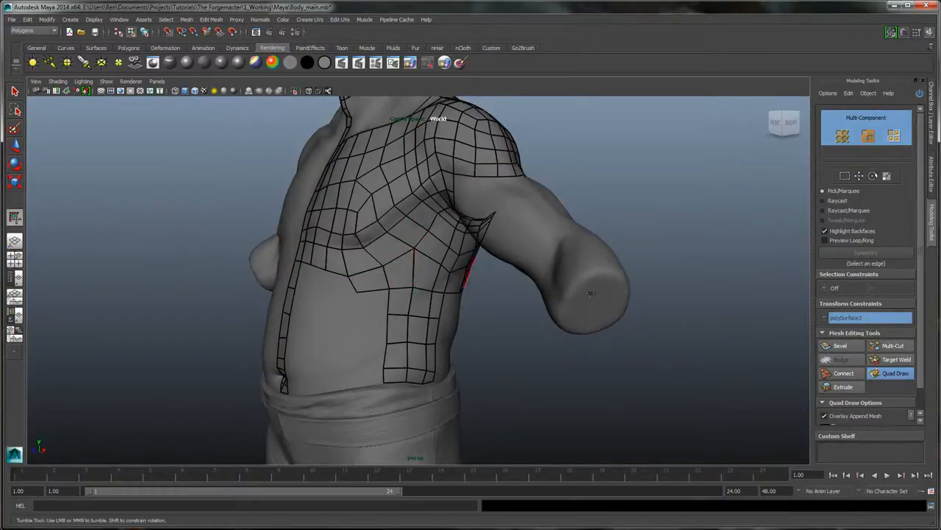
Place points below the shoulder blade and fill quads across the back to the spine, completing two rows
mouse_move(655, 163)
alt+mouse_down()
mouse_move(515, 155)
mouse_move(550, 151)
mouse_move(542, 154)
alt+mouse_up()
scroll(478, 206, up, 3)
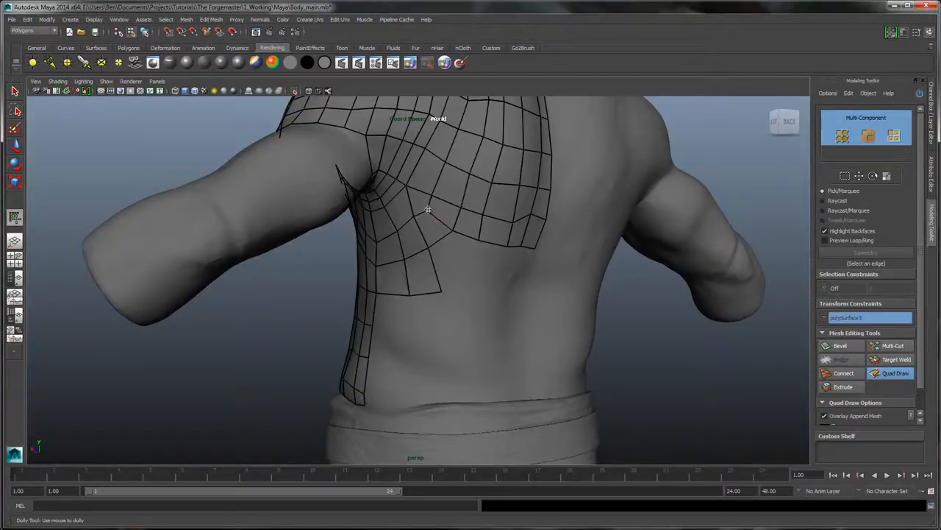
mouse_move(431, 188)
alt+mouse_down()
mouse_move(453, 264)
mouse_move(437, 261)
alt+mouse_up()
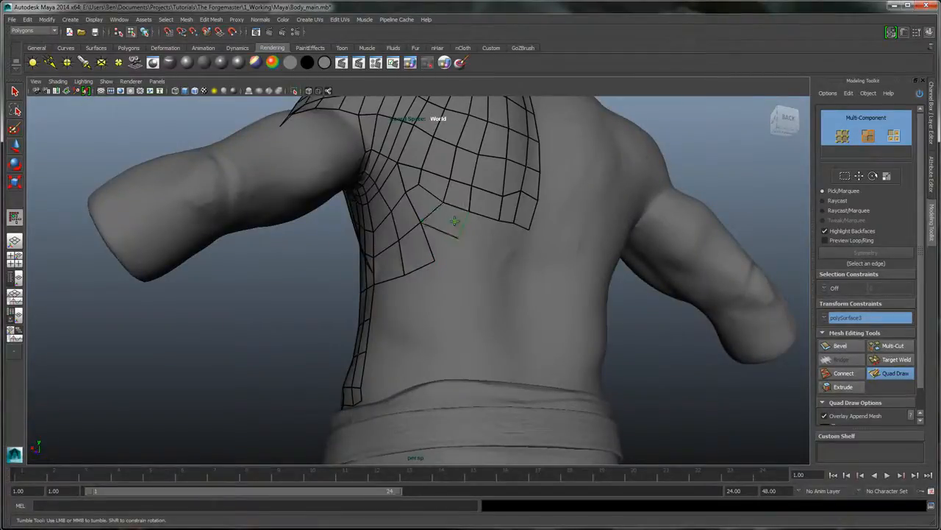
shift+click(442, 239)
alt+drag(488, 244, 474, 234)
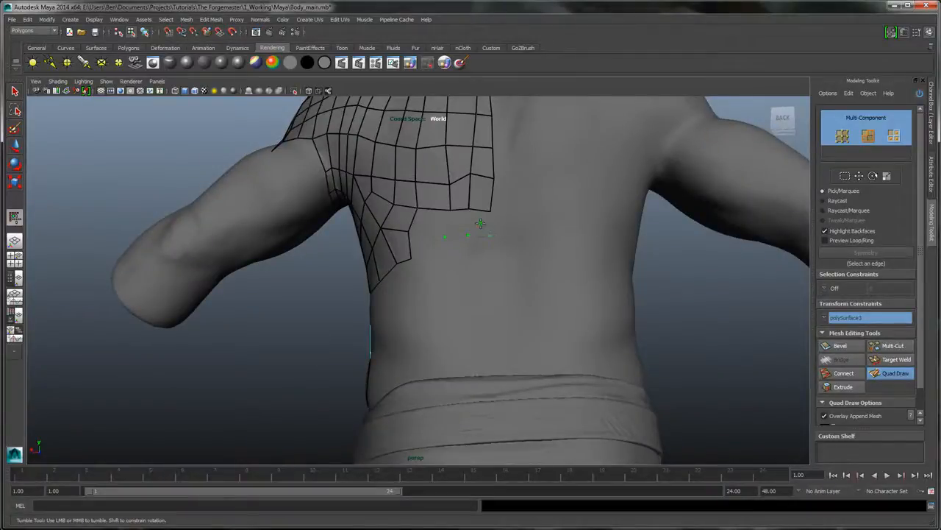
shift+click(464, 222)
click(490, 257)
shift+drag(481, 248, 430, 249)
Place two rows of points across the lower back and fill a strip of quads between them from the flank toward the spine
mouse_move(456, 292)
alt+mouse_down()
mouse_move(581, 288)
mouse_move(551, 299)
mouse_move(518, 233)
mouse_move(319, 267)
mouse_move(265, 239)
alt+mouse_up()
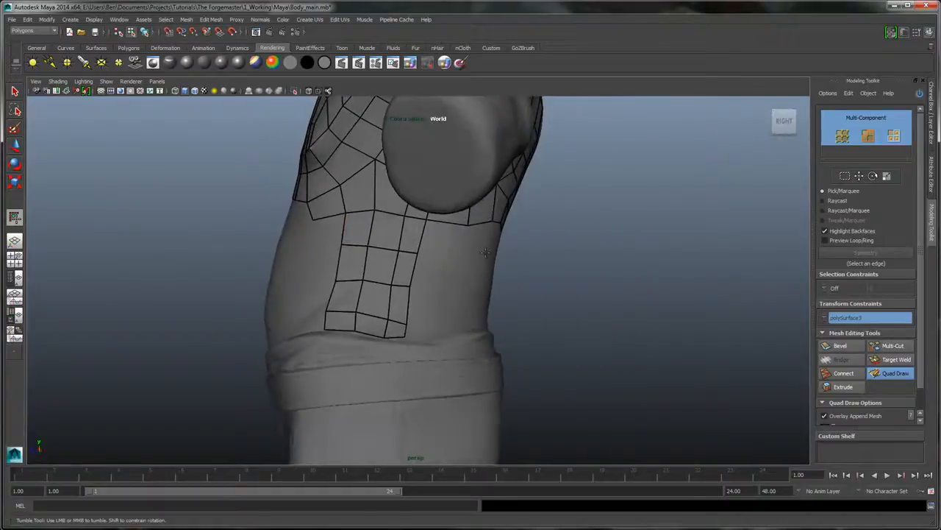
alt+drag(486, 253, 376, 254)
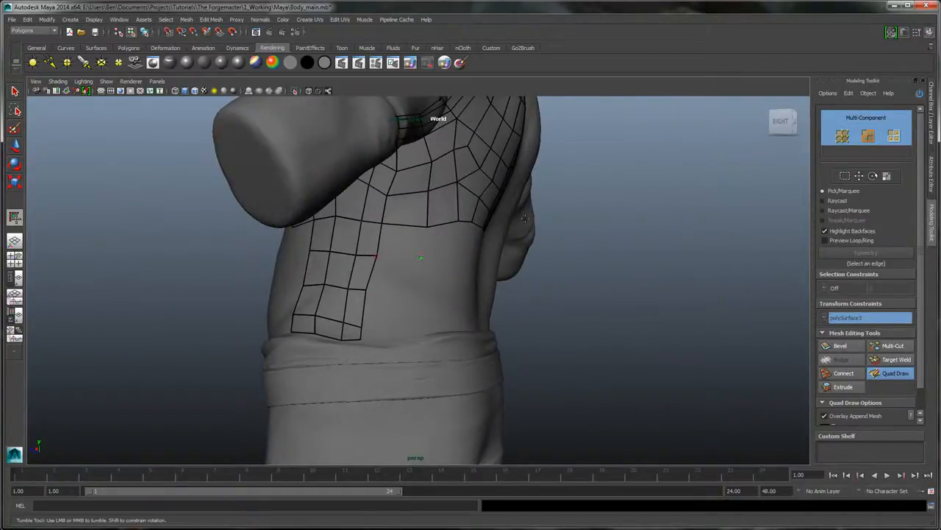
mouse_move(524, 217)
alt+mouse_down()
mouse_move(399, 218)
mouse_move(399, 186)
alt+mouse_up()
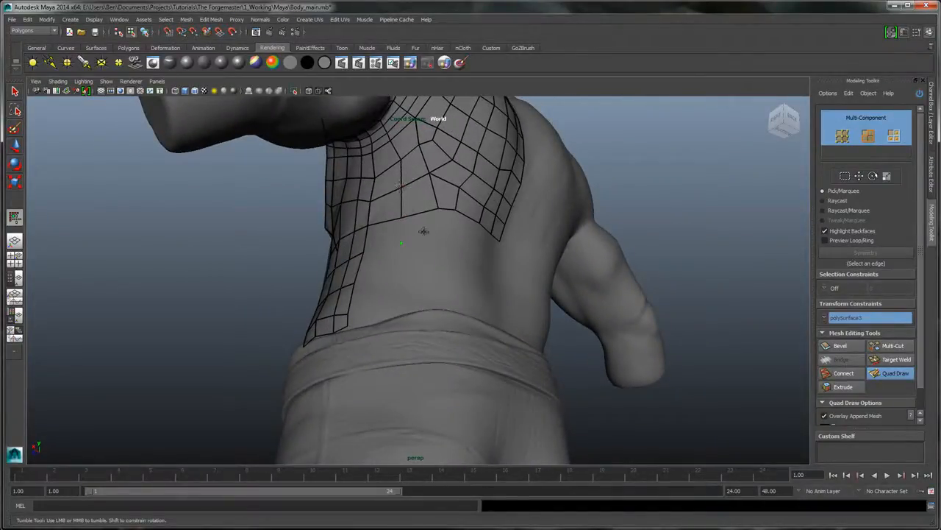
alt+drag(524, 237, 476, 246)
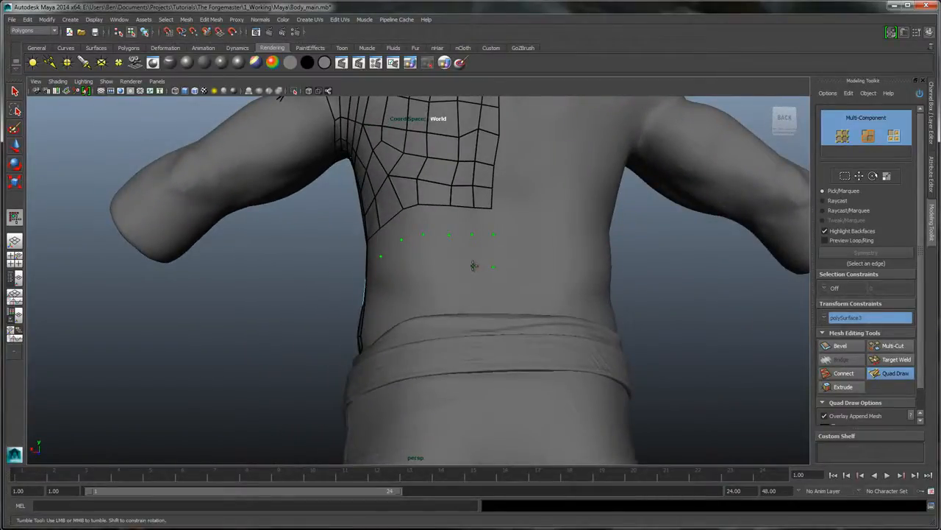
click(447, 264)
mouse_move(428, 251)
alt+mouse_down()
mouse_move(434, 264)
mouse_move(438, 254)
mouse_move(482, 268)
mouse_move(495, 286)
alt+mouse_up()
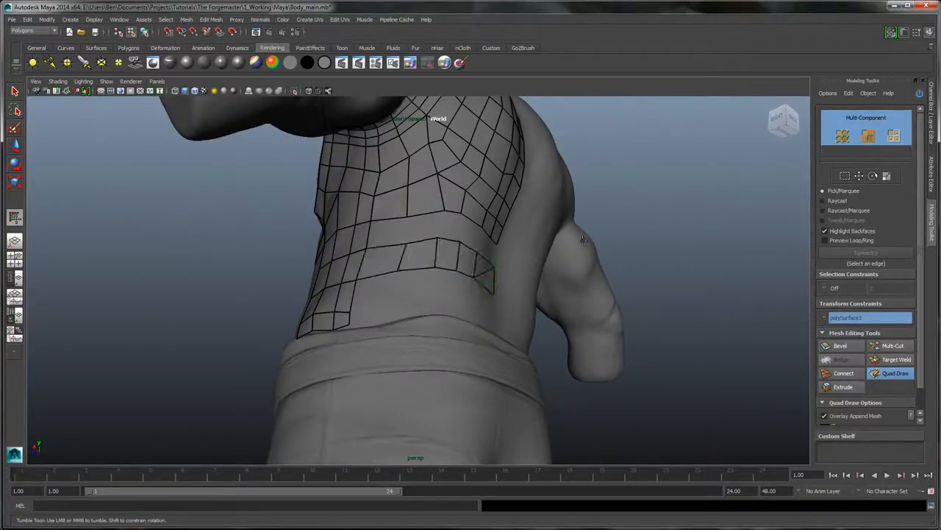
Replace the triangulated faces beside the spine with quads and fill the open row between the lower back strip and the mesh above
alt+drag(583, 239, 501, 265)
ctrl+shift+click(485, 274)
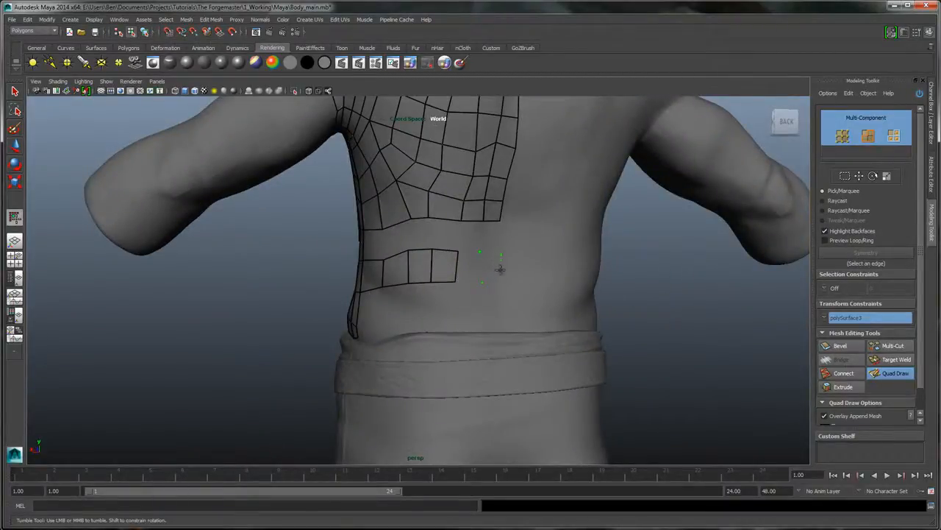
shift+click(474, 268)
mouse_move(494, 236)
shift+mouse_down()
mouse_move(404, 246)
mouse_move(551, 243)
shift+mouse_up()
shift+click(410, 240)
Fill the row of quads beneath the pectoral, from the centre strip to the flank
mouse_move(464, 252)
alt+mouse_down()
mouse_move(515, 235)
mouse_move(487, 212)
mouse_move(328, 139)
mouse_move(425, 212)
alt+mouse_up()
alt+middle_drag(425, 213, 499, 286)
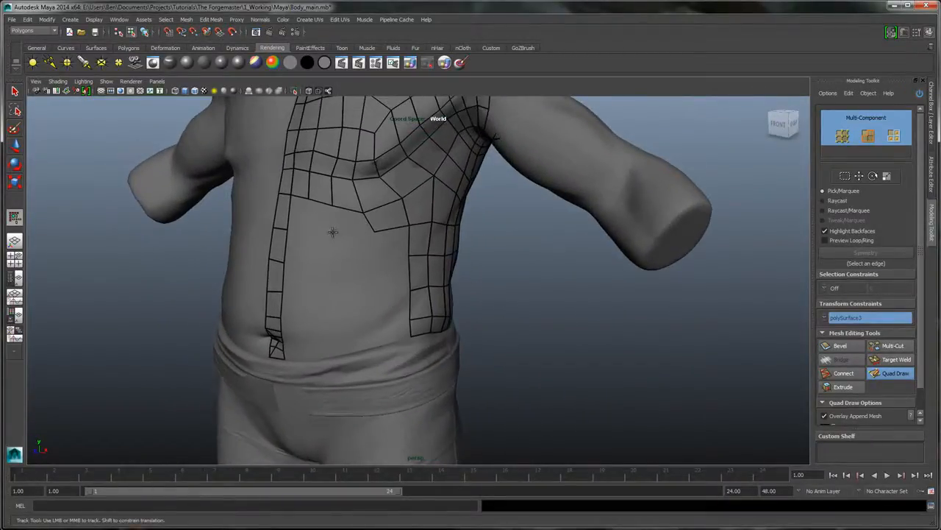
shift+drag(296, 212, 353, 219)
Shift the vertices on the rear edge of the flank strip, just above the waistband, toward the back
alt+drag(439, 222, 396, 381)
mouse_move(419, 314)
alt+mouse_down()
mouse_move(456, 320)
mouse_move(412, 323)
mouse_move(426, 330)
alt+mouse_up()
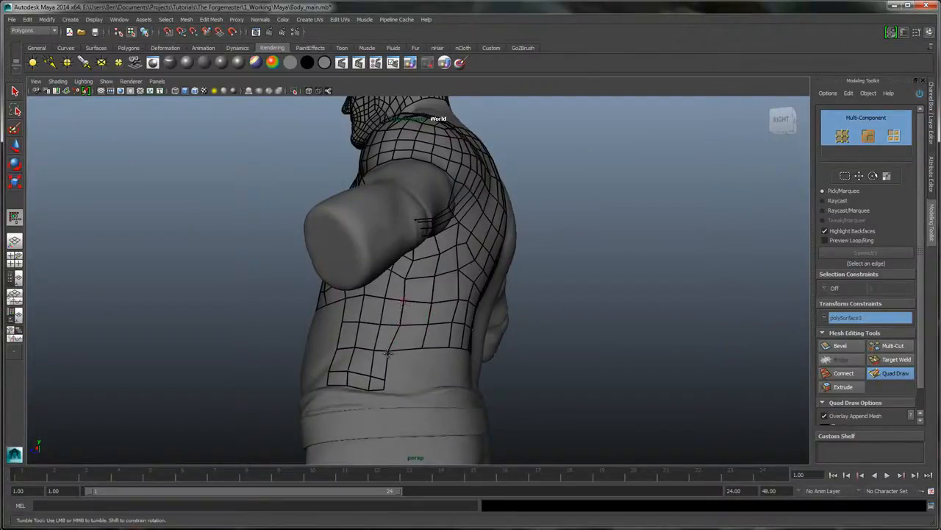
mouse_move(387, 354)
mouse_down()
mouse_move(395, 352)
mouse_move(393, 380)
mouse_up()
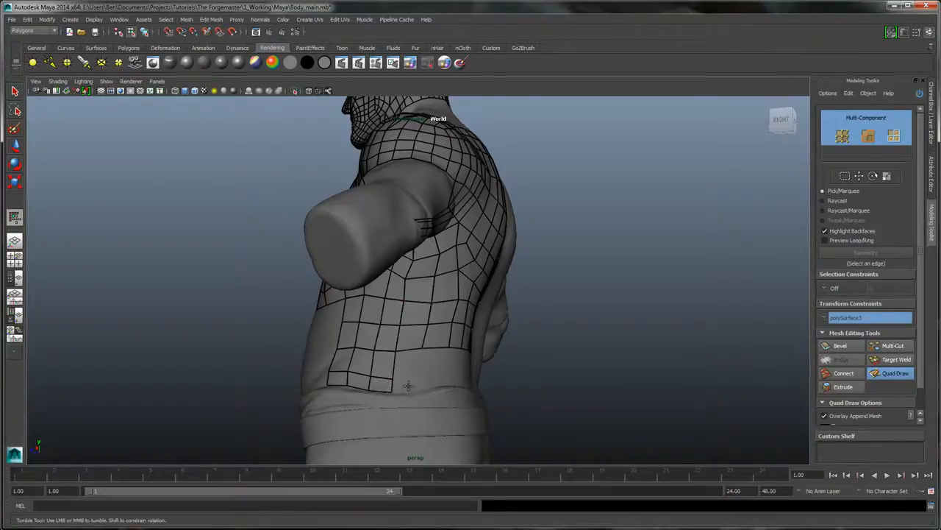
Place a row of points across the lower back to the spine, between the last quad row and the waistband
alt+drag(458, 356, 428, 375)
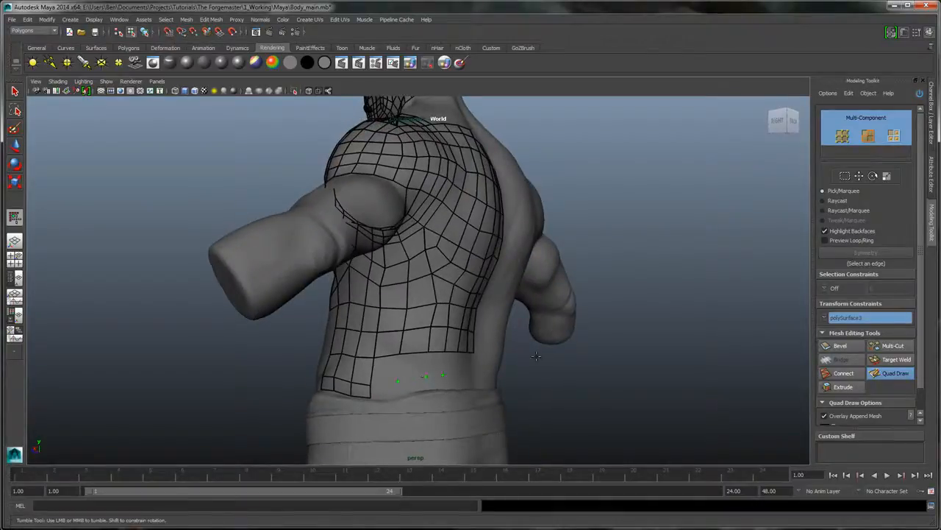
alt+drag(536, 356, 444, 369)
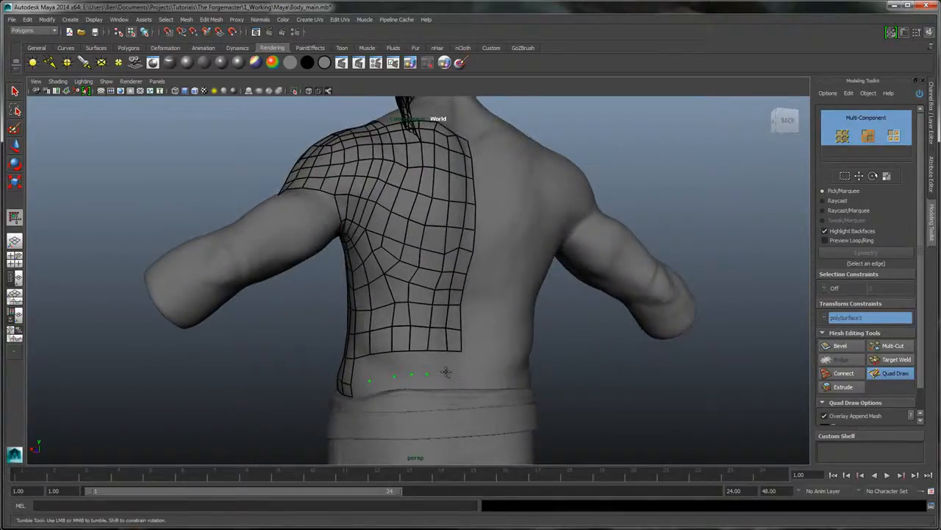
click(446, 372)
click(464, 372)
click(462, 387)
Add a second row of points along the back waistband and fill both rows with quads from the flank to the spine
alt+drag(506, 352, 521, 299)
alt+middle_drag(521, 299, 504, 245)
alt+drag(505, 246, 470, 257)
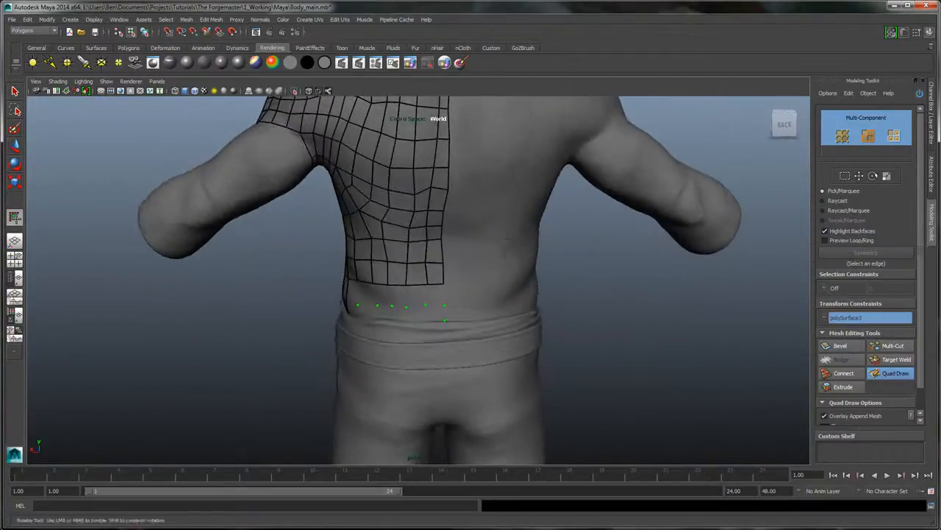
alt+right_drag(390, 177, 422, 164)
alt+drag(513, 301, 471, 305)
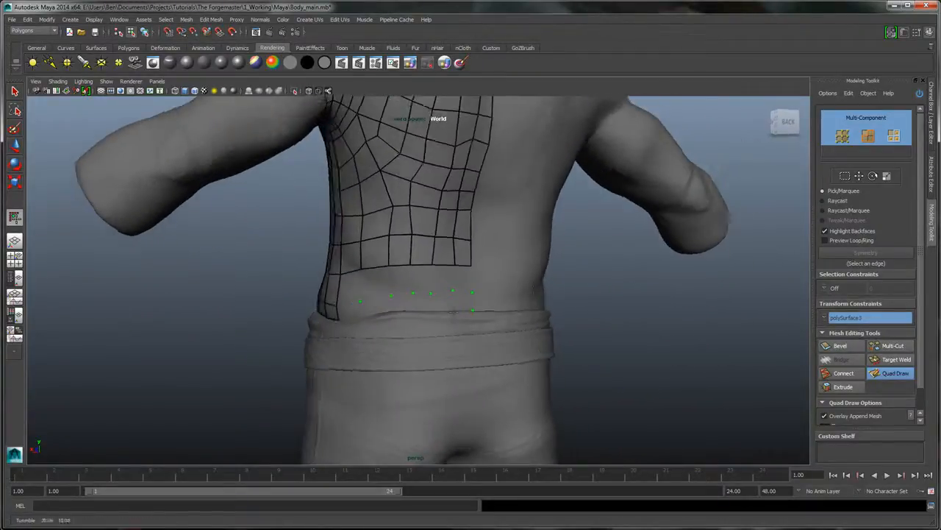
click(449, 310)
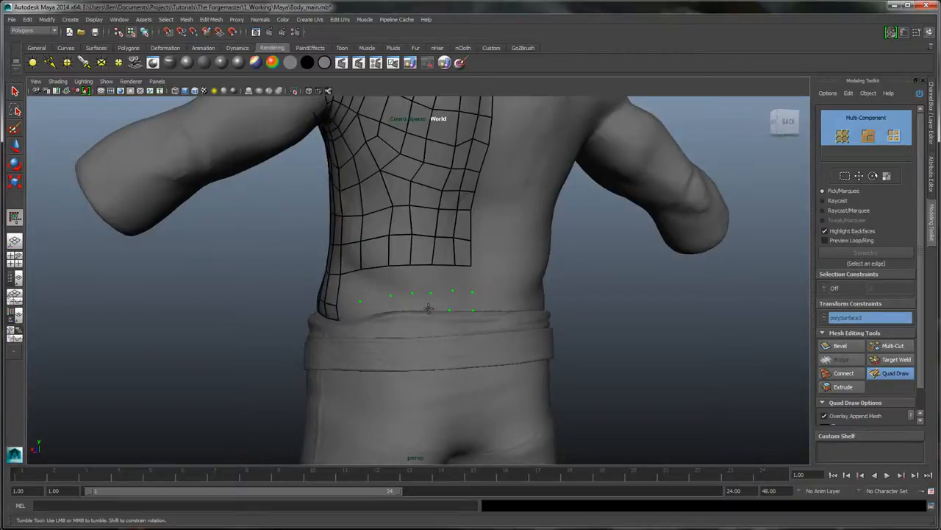
click(391, 311)
mouse_move(357, 312)
shift+mouse_down()
mouse_move(356, 293)
mouse_move(464, 293)
mouse_move(466, 302)
mouse_move(348, 312)
shift+mouse_up()
alt+right_drag(496, 283, 513, 233)
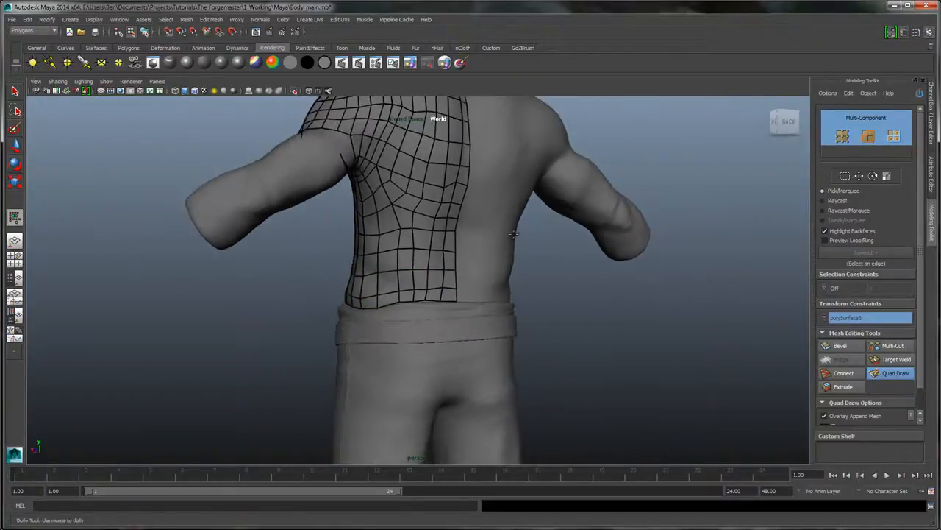
Place points across the belly and fill three rows of quads between the centre strip and the flank
alt+drag(513, 234, 699, 269)
alt+middle_drag(610, 305, 585, 270)
alt+right_drag(551, 272, 510, 269)
alt+drag(510, 269, 439, 250)
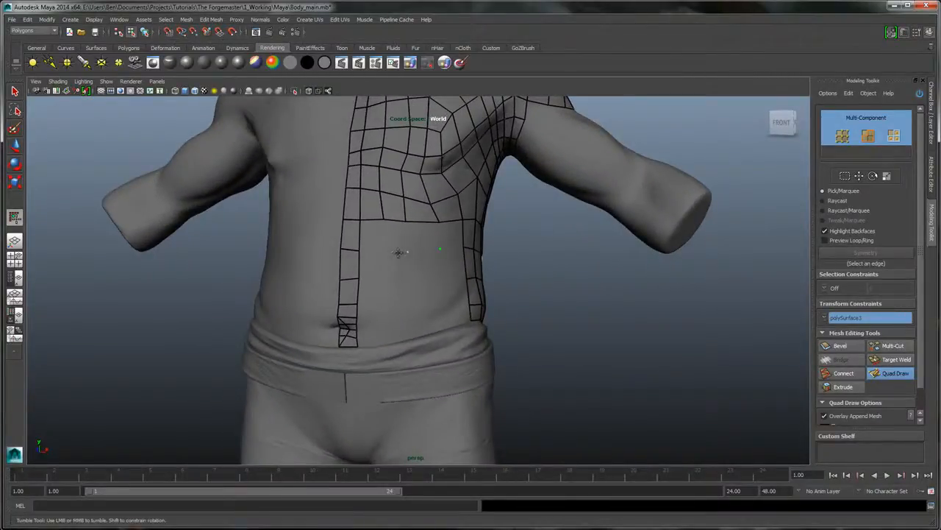
click(383, 255)
click(413, 283)
click(381, 284)
shift+drag(371, 245, 450, 236)
mouse_move(453, 270)
shift+mouse_down()
mouse_move(370, 267)
mouse_move(398, 273)
mouse_move(403, 287)
mouse_move(460, 283)
mouse_move(372, 276)
mouse_move(397, 285)
mouse_move(390, 283)
shift+mouse_up()
Raise the vertex on the front edge of the flank strip, just above the waistband
alt+right_drag(442, 261, 448, 309)
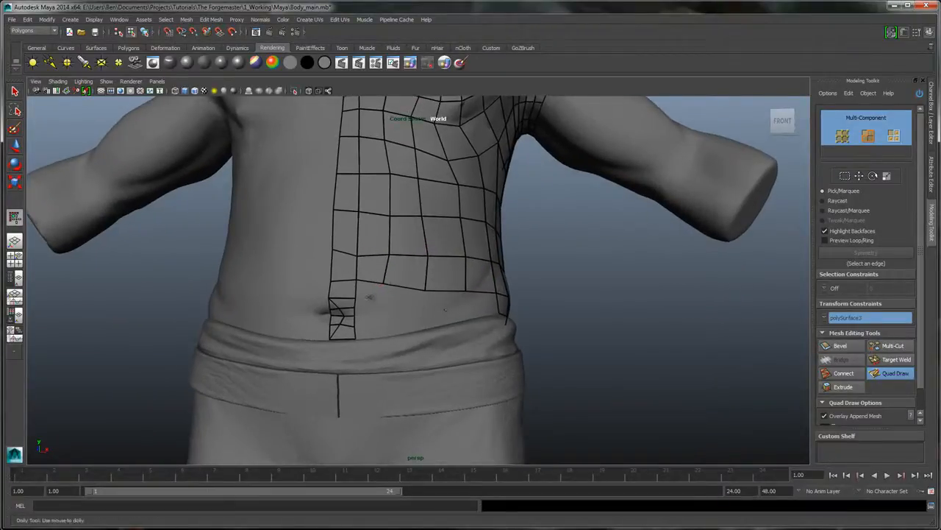
alt+drag(369, 297, 398, 281)
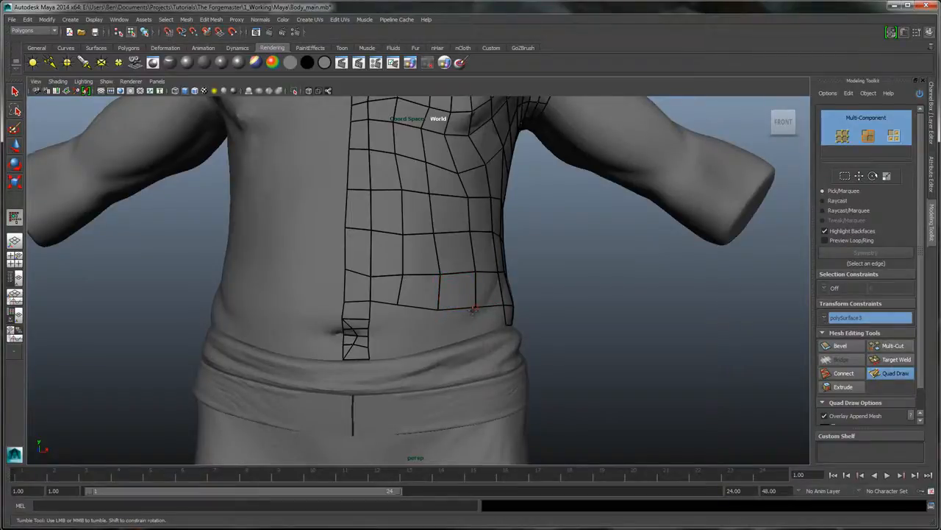
mouse_move(478, 304)
alt+mouse_down()
mouse_move(468, 274)
mouse_move(471, 298)
alt+mouse_up()
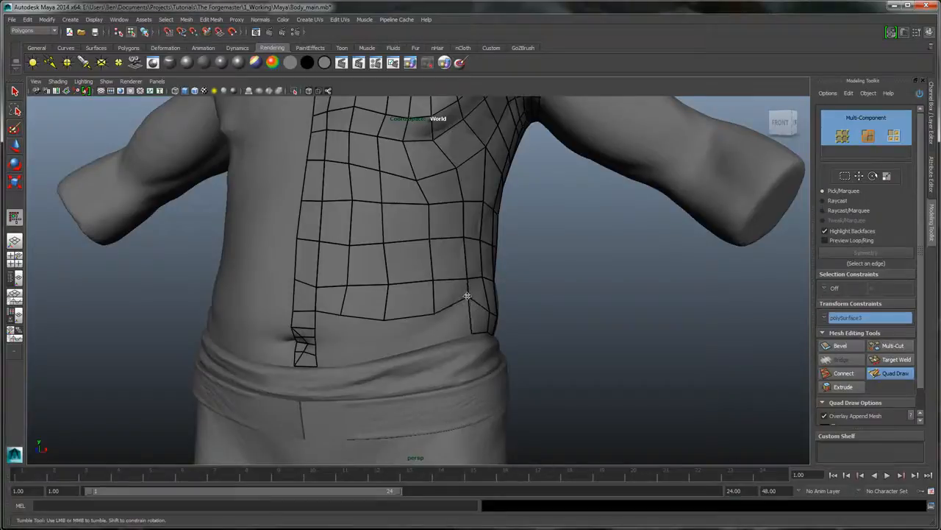
alt+drag(436, 315, 465, 306)
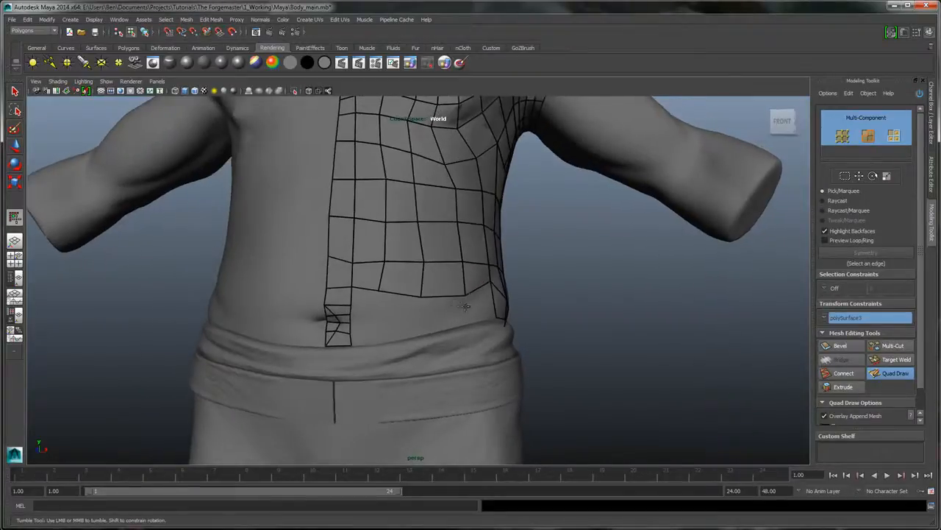
Fill quads under the lowest belly row beside the navel strip and merge the outermost lower vertex into the one above
click(425, 315)
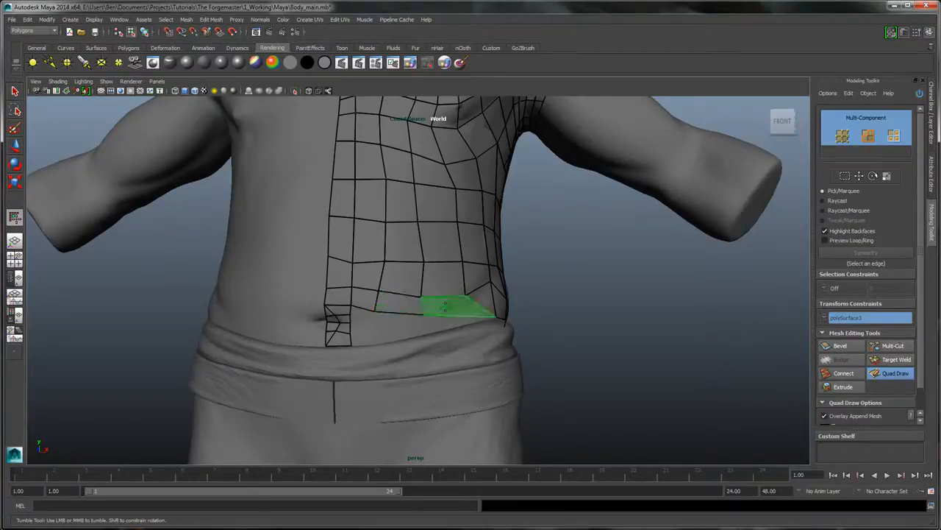
shift+click(450, 307)
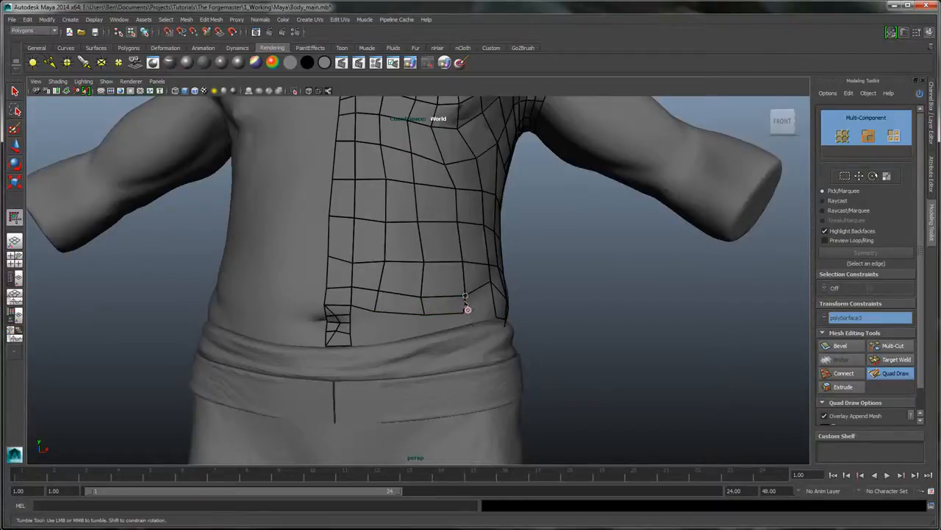
drag(465, 307, 465, 295)
Place points along the front waistband and fill quads beneath the belly rows from the flank toward the navel
alt+drag(557, 276, 525, 282)
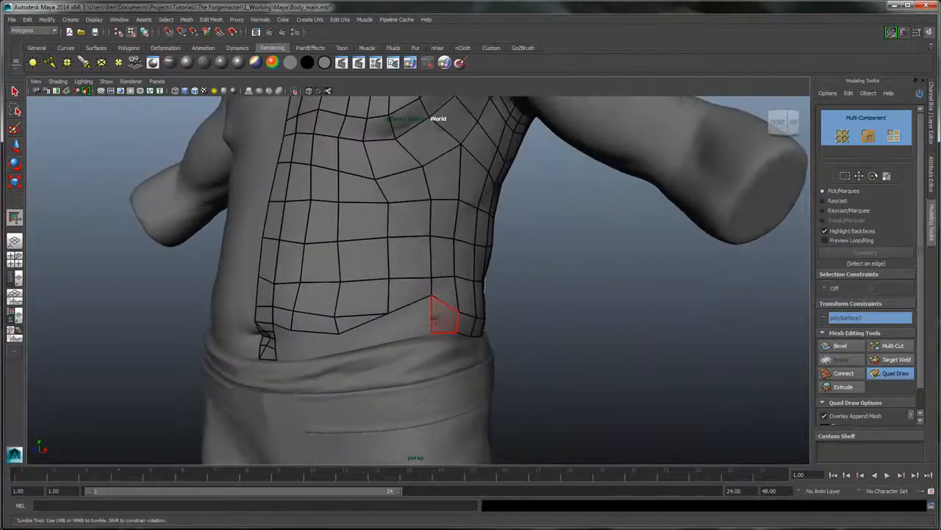
ctrl+shift+click(392, 329)
alt+drag(391, 331, 416, 329)
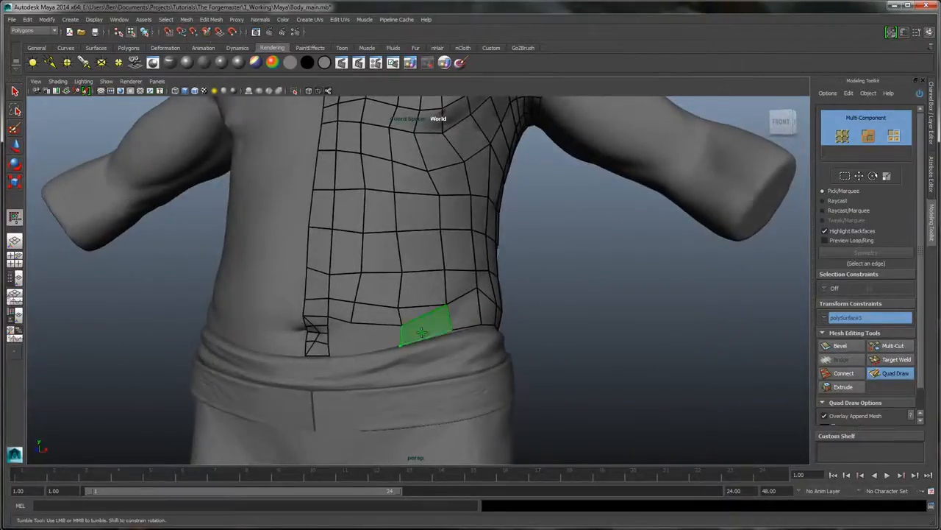
shift+click(403, 344)
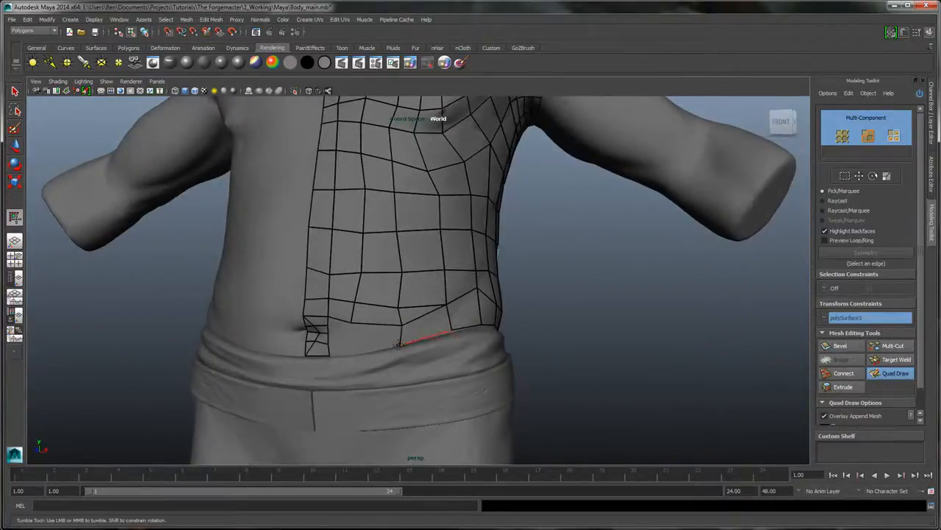
click(351, 354)
shift+click(390, 341)
Fill a quad beside the upper part of the navel patch, joining it to the neighbouring belly column
alt+drag(427, 300, 450, 316)
alt+right_drag(450, 317, 427, 336)
alt+middle_drag(427, 338, 439, 307)
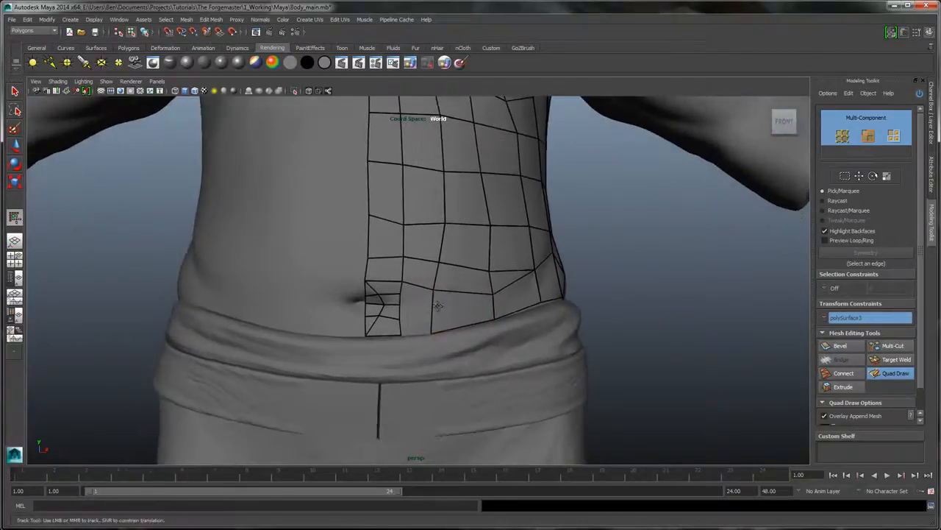
alt+drag(439, 307, 440, 307)
alt+right_drag(440, 307, 439, 344)
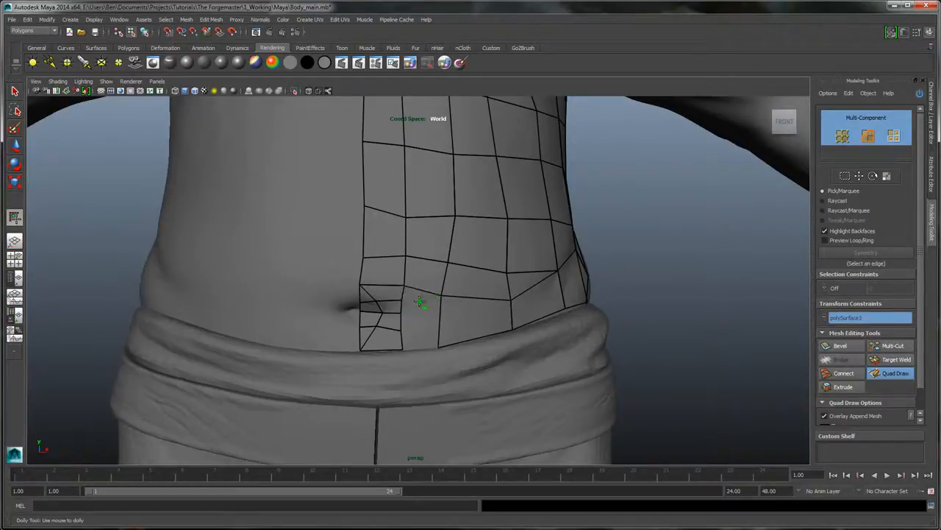
shift+click(419, 297)
drag(445, 305, 444, 303)
shift+click(410, 340)
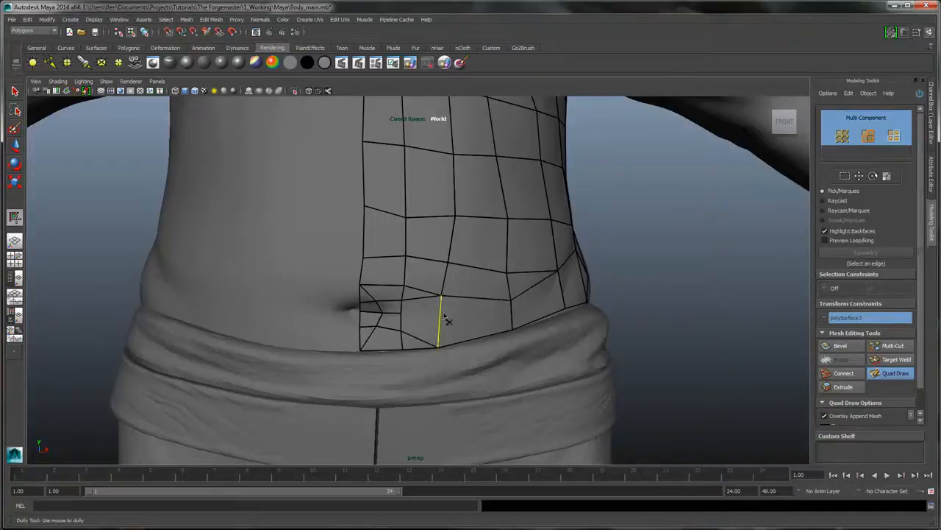
key(ctrl+z)
key(ctrl+z)
key(ctrl+z)
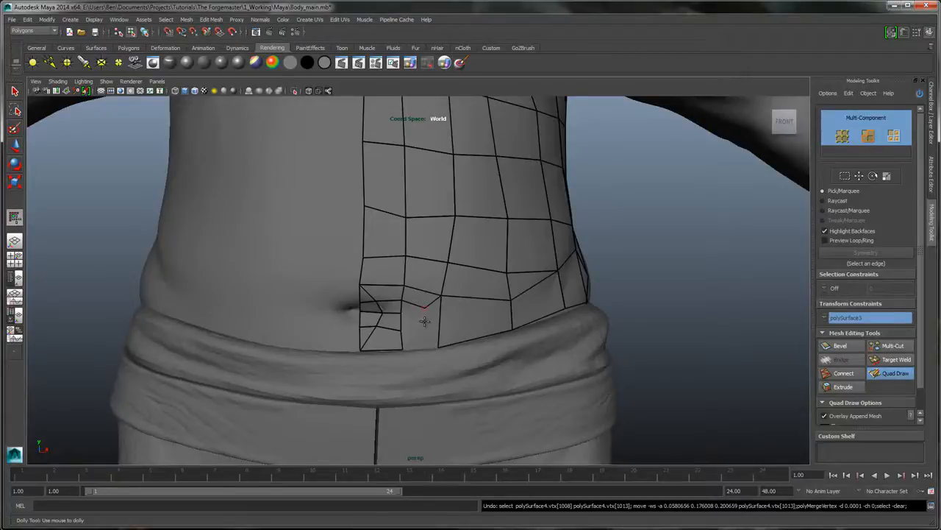
Add a point beside the lower navel patch and fill the remaining gap around it with quads
click(423, 332)
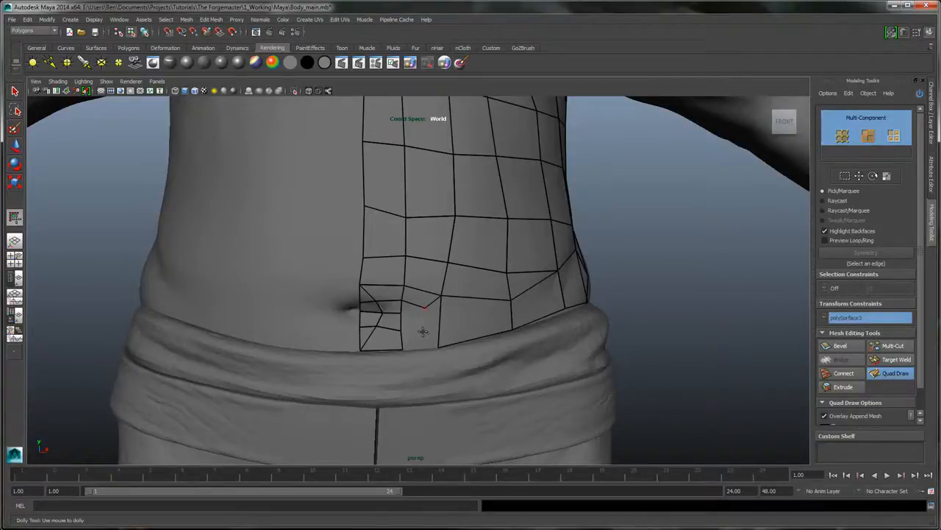
shift+click(435, 319)
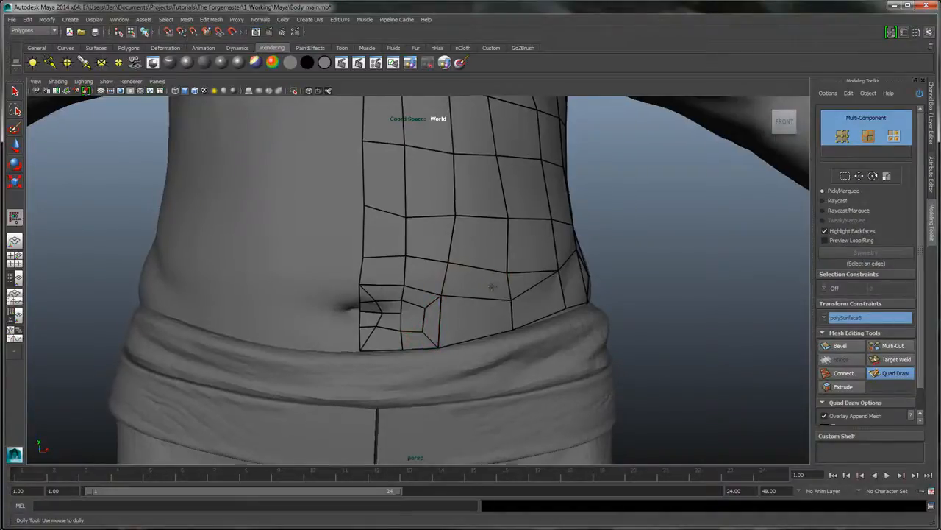
scroll(488, 324, up, 3)
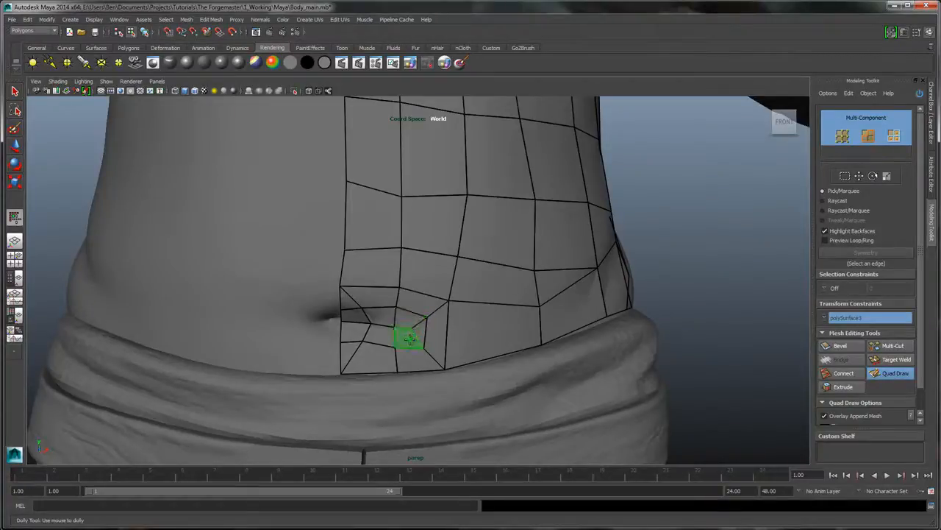
shift+click(410, 339)
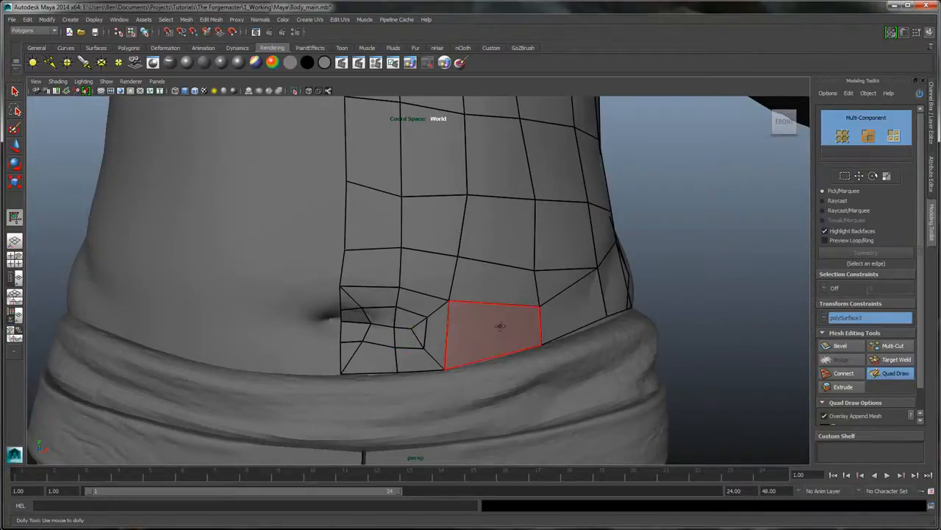
alt+drag(498, 321, 409, 316)
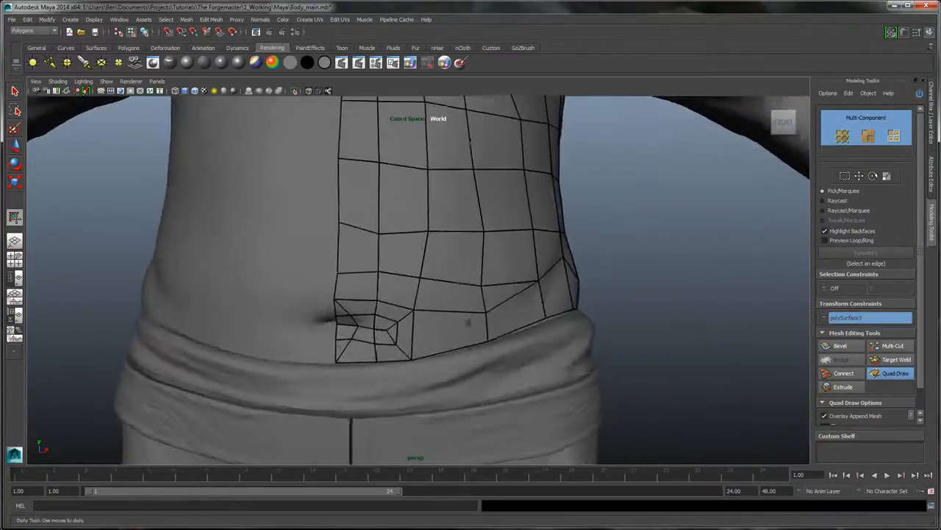
scroll(466, 321, up, 1)
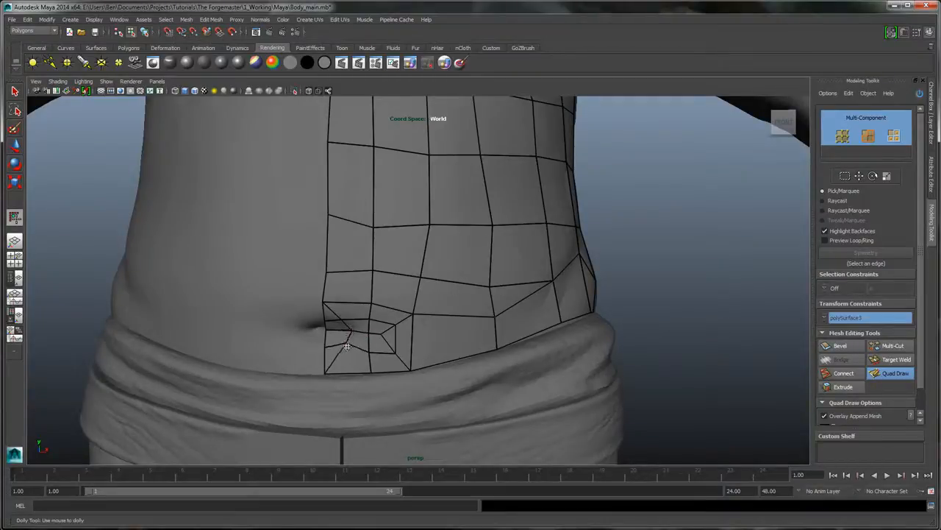
Place points over the top of the shoulder and fill a new row of quads between the collar area and upper back
mouse_move(356, 358)
alt+mouse_down()
mouse_move(365, 363)
mouse_move(361, 355)
alt+mouse_up()
alt+right_drag(361, 356, 370, 261)
alt+drag(370, 260, 361, 272)
alt+middle_drag(361, 273, 375, 325)
alt+right_drag(375, 325, 294, 228)
alt+middle_drag(533, 142, 513, 251)
alt+drag(513, 251, 536, 211)
alt+right_drag(536, 210, 581, 220)
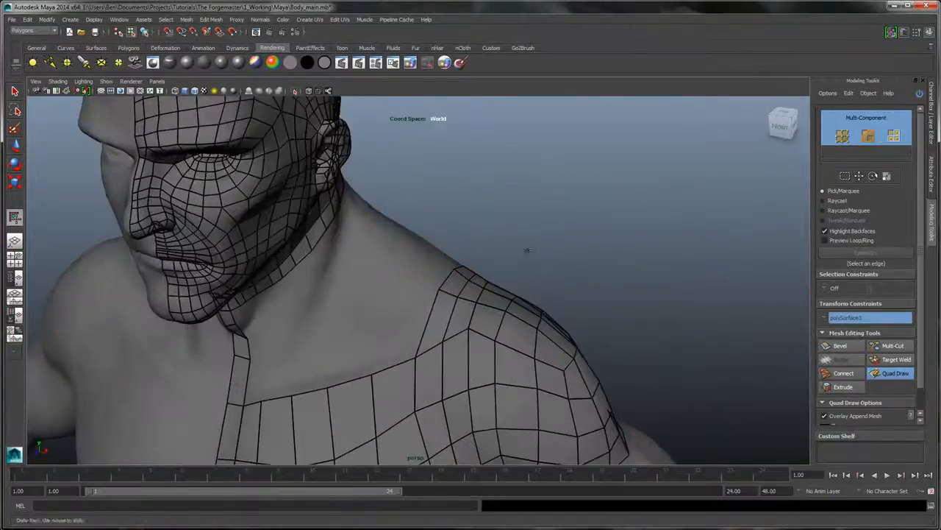
alt+drag(581, 221, 325, 228)
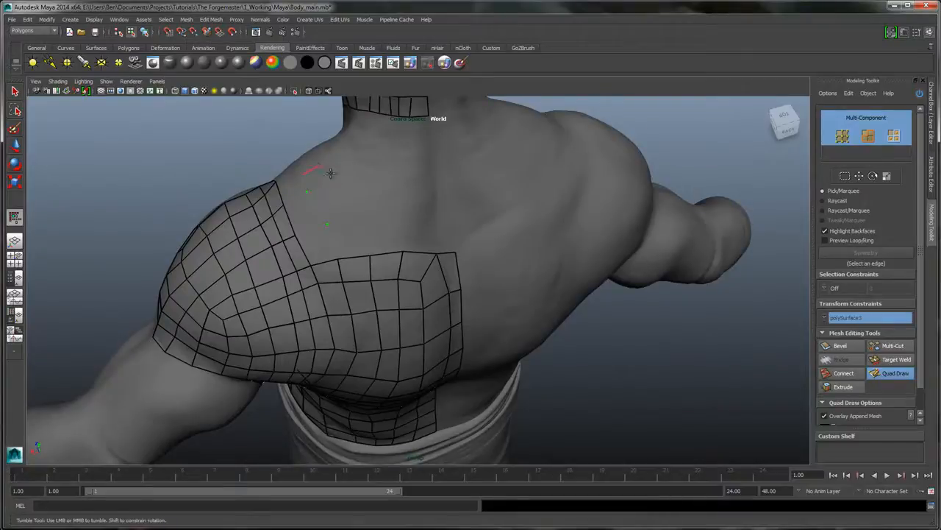
alt+drag(331, 173, 481, 234)
alt+middle_drag(361, 239, 449, 195)
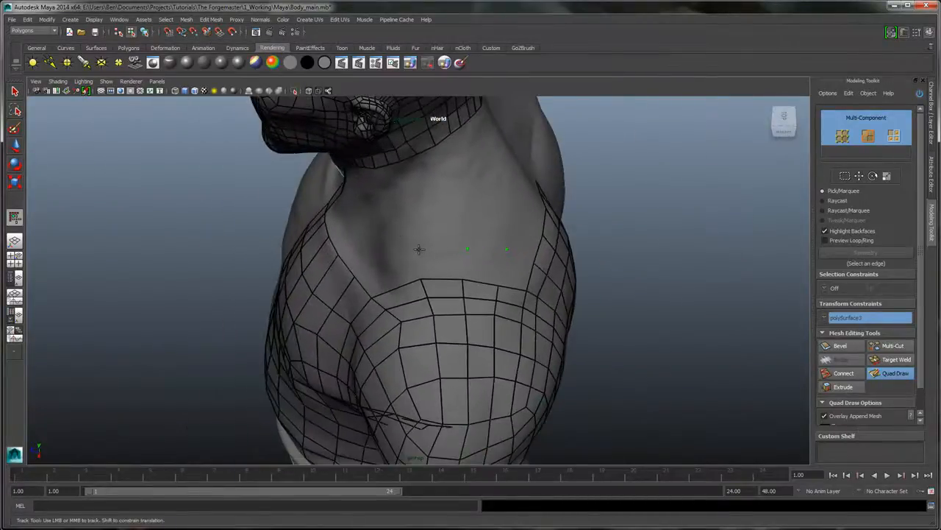
alt+drag(383, 259, 493, 209)
alt+middle_drag(434, 218, 429, 240)
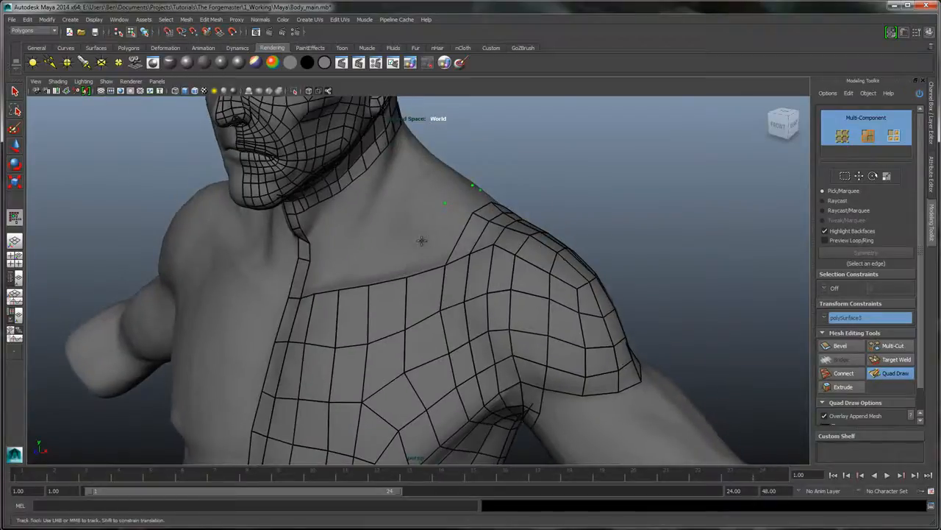
click(421, 236)
shift+click(423, 258)
Extend the shoulder row across the upper back with new points, filling quads as far as the spine line
mouse_move(456, 224)
alt+mouse_down()
mouse_move(526, 201)
mouse_move(448, 230)
mouse_move(509, 246)
alt+mouse_up()
alt+drag(578, 210, 459, 224)
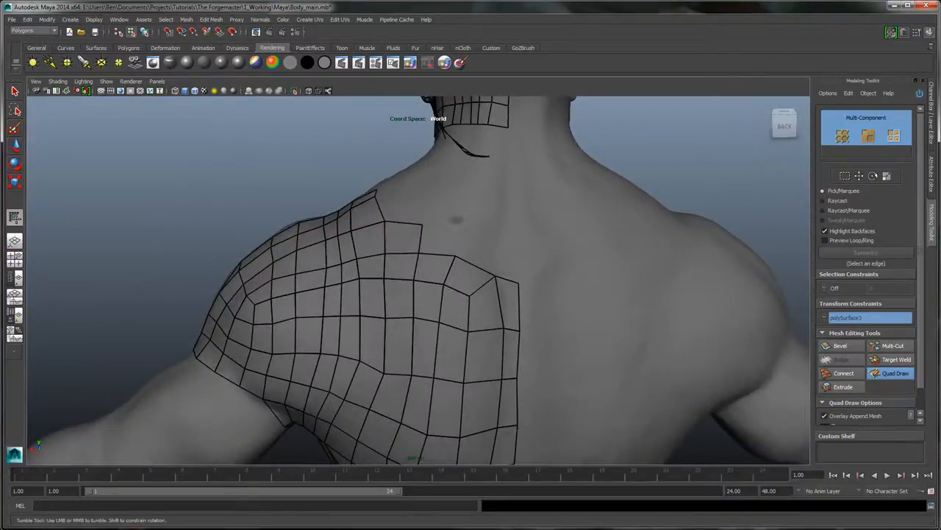
shift+click(441, 233)
click(493, 238)
click(519, 241)
shift+click(511, 259)
shift+click(482, 246)
Place points along the spine line and fill a strip of quads joining the back mesh to the neck mesh
alt+middle_drag(523, 196, 486, 241)
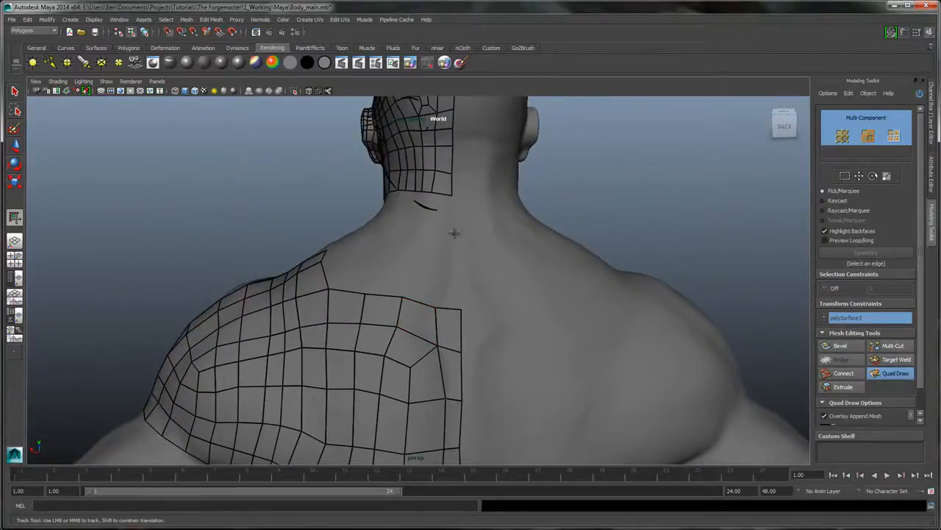
click(454, 219)
click(437, 280)
click(439, 249)
shift+drag(443, 210, 440, 310)
Add points beside the spine strip and fill a second column of quads from the neck down to the upper back
mouse_move(511, 237)
alt+mouse_down()
mouse_move(527, 242)
mouse_move(516, 231)
alt+mouse_up()
alt+right_drag(517, 231, 511, 269)
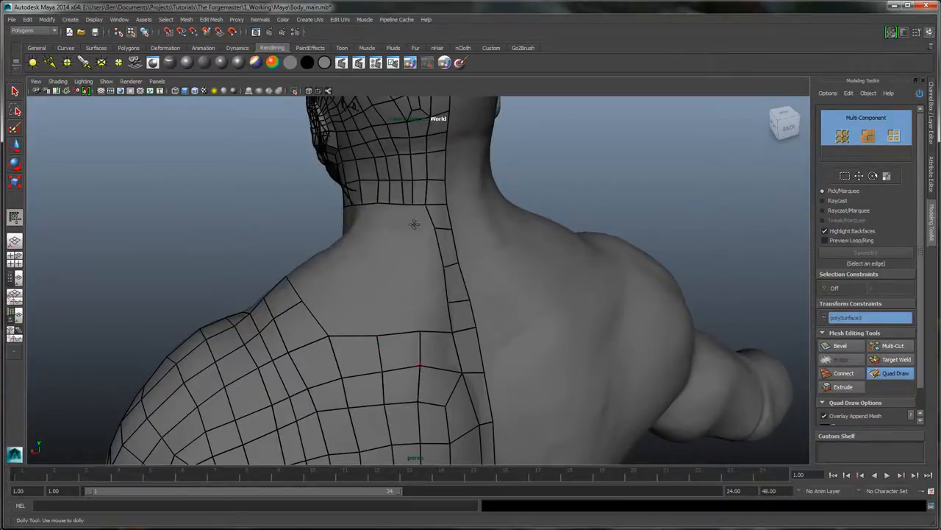
click(413, 267)
shift+click(431, 252)
click(421, 302)
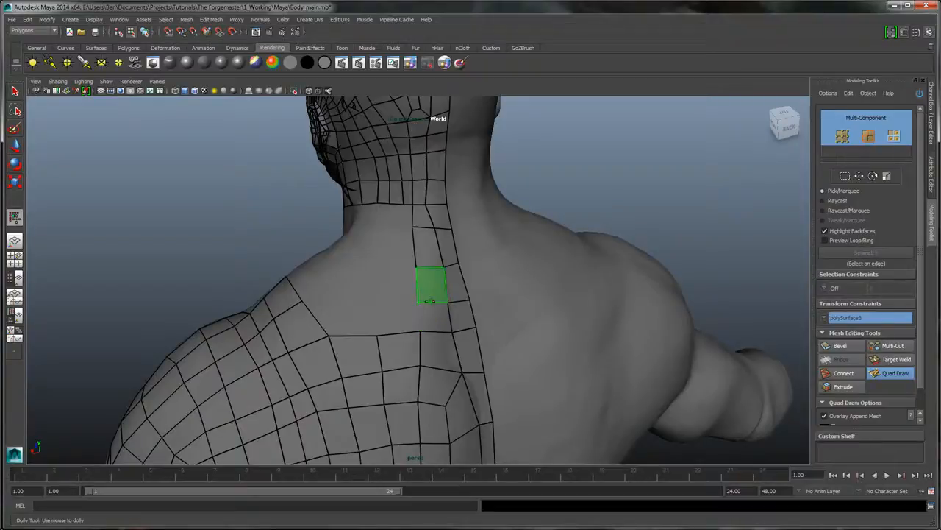
shift+click(431, 286)
shift+click(431, 319)
Build a third column of quads up the back of the neck, tapering into the lower edge of the head mesh
mouse_move(483, 235)
alt+mouse_down()
mouse_move(523, 217)
mouse_move(426, 214)
alt+mouse_up()
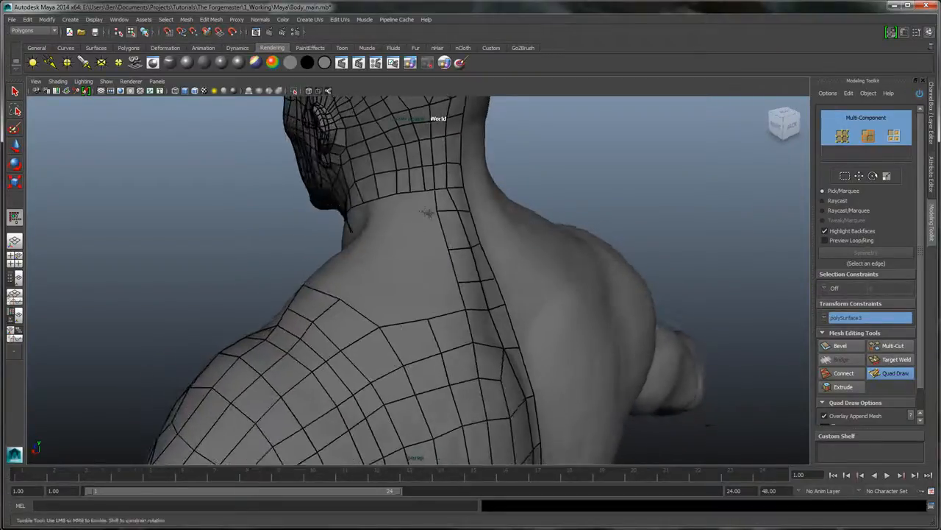
click(423, 284)
shift+click(439, 303)
shift+click(439, 267)
shift+click(434, 232)
shift+click(431, 209)
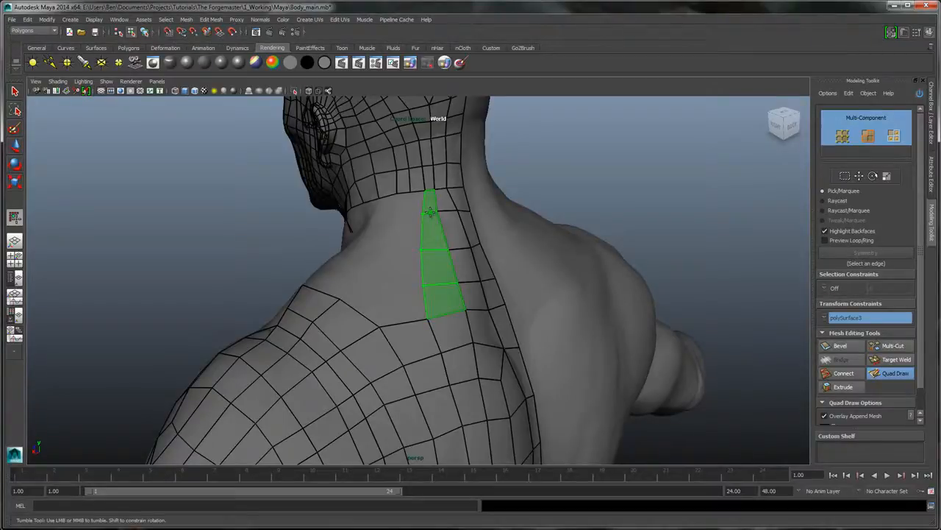
Examine the topology on the side and back of the head
alt+drag(579, 165, 588, 187)
alt+middle_drag(589, 187, 581, 239)
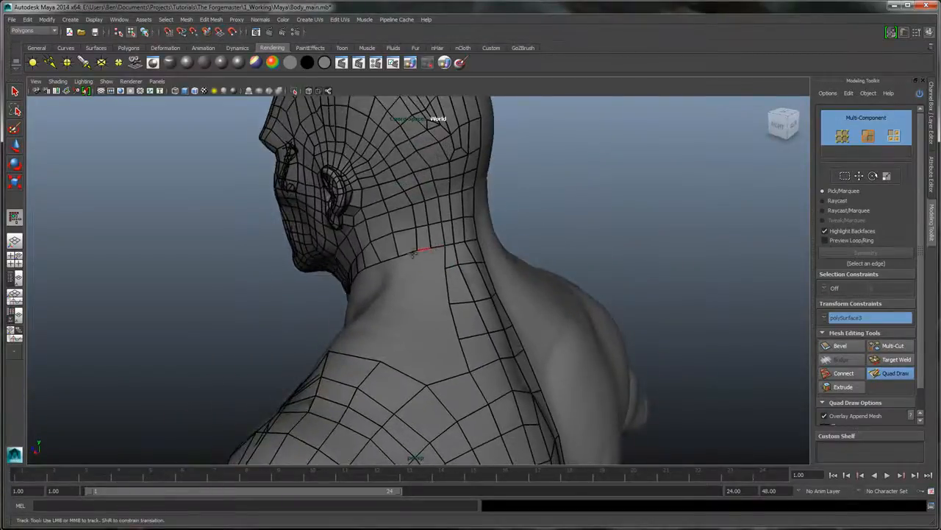
alt+drag(521, 210, 538, 202)
alt+right_drag(537, 202, 561, 242)
alt+middle_drag(561, 242, 562, 360)
alt+right_drag(562, 361, 563, 263)
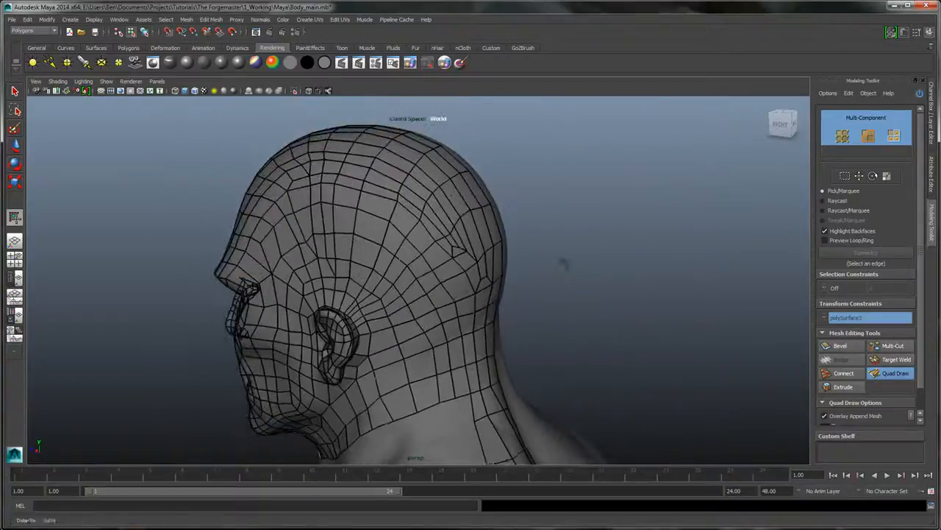
alt+middle_drag(563, 263, 597, 221)
alt+drag(596, 221, 554, 229)
alt+right_drag(554, 228, 576, 204)
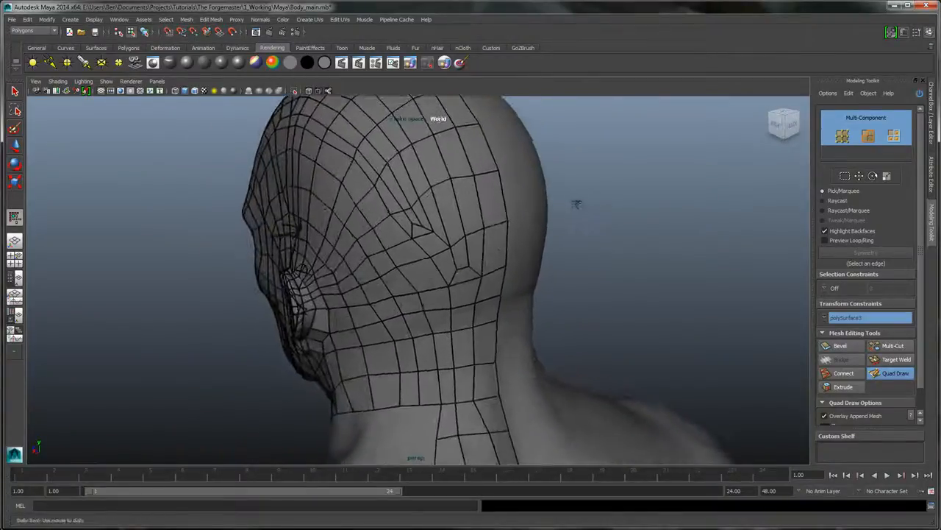
alt+middle_drag(573, 186, 580, 217)
alt+right_drag(580, 216, 544, 196)
mouse_move(567, 196)
alt+mouse_down()
mouse_move(537, 194)
mouse_move(583, 191)
alt+mouse_up()
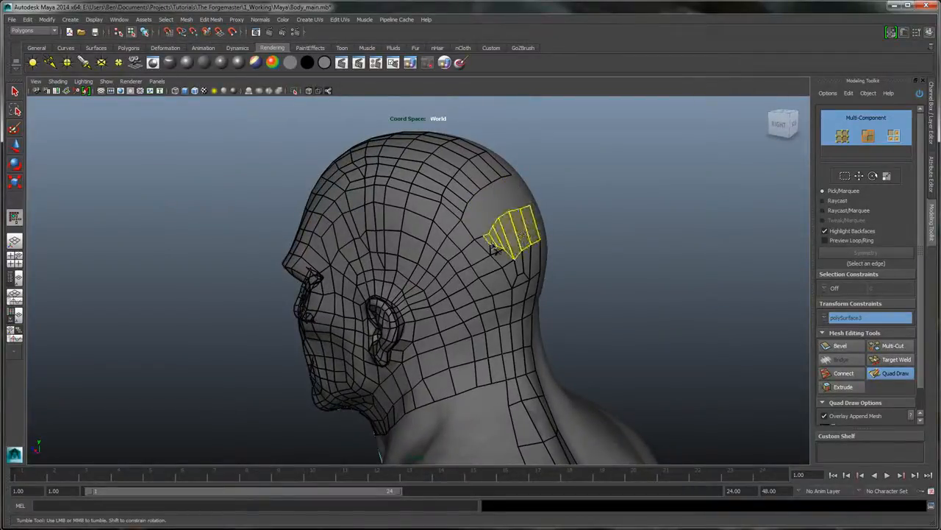
Delete the face strips on the back of the head and the long strip running across the side above the ear
ctrl+shift+click(497, 250)
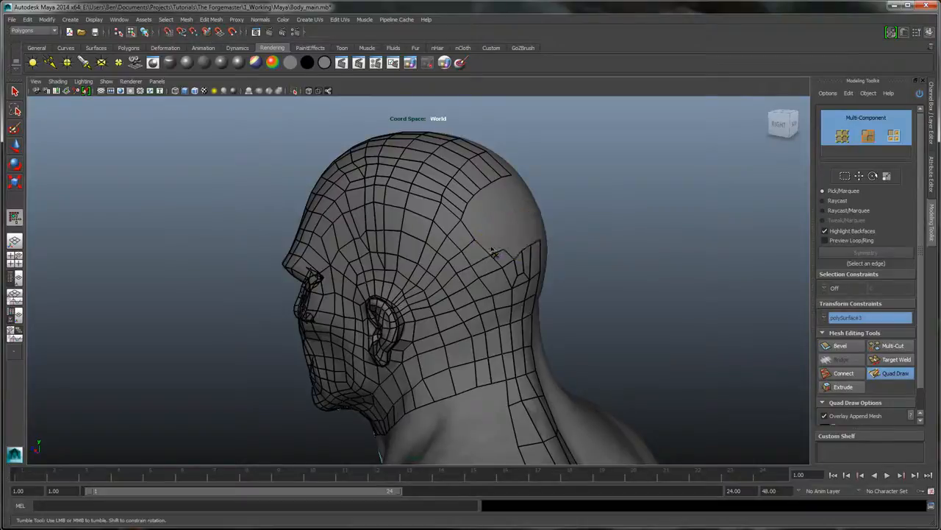
ctrl+shift+click(532, 275)
mouse_move(615, 204)
alt+mouse_down()
mouse_move(590, 196)
mouse_move(652, 210)
mouse_move(615, 188)
alt+mouse_up()
alt+middle_drag(542, 182, 544, 214)
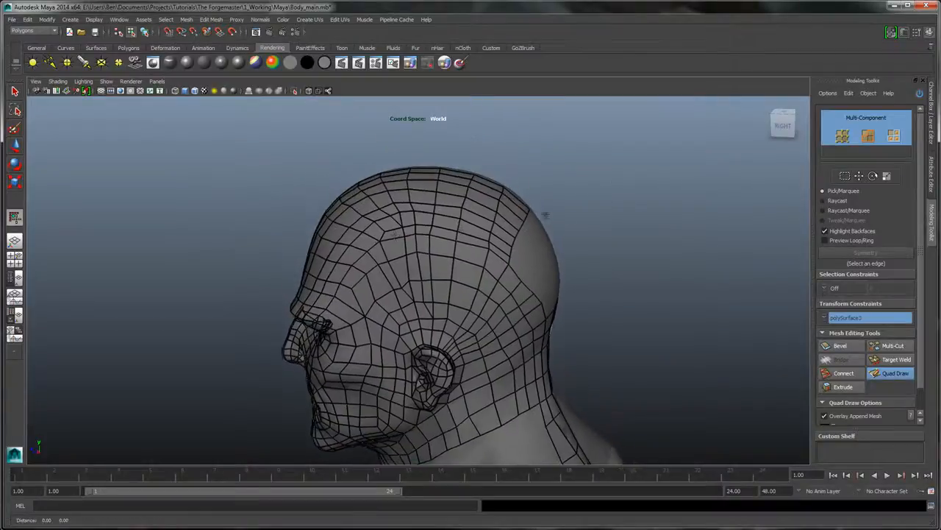
ctrl+shift+drag(397, 238, 546, 252)
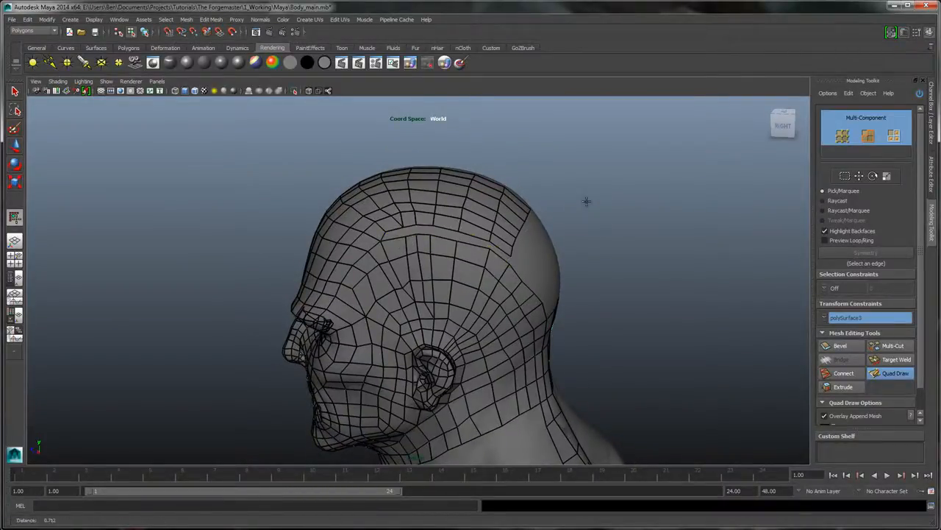
Merge the vertices across the gap on the side of the head to close the deleted strip
scroll(431, 197, up, 8)
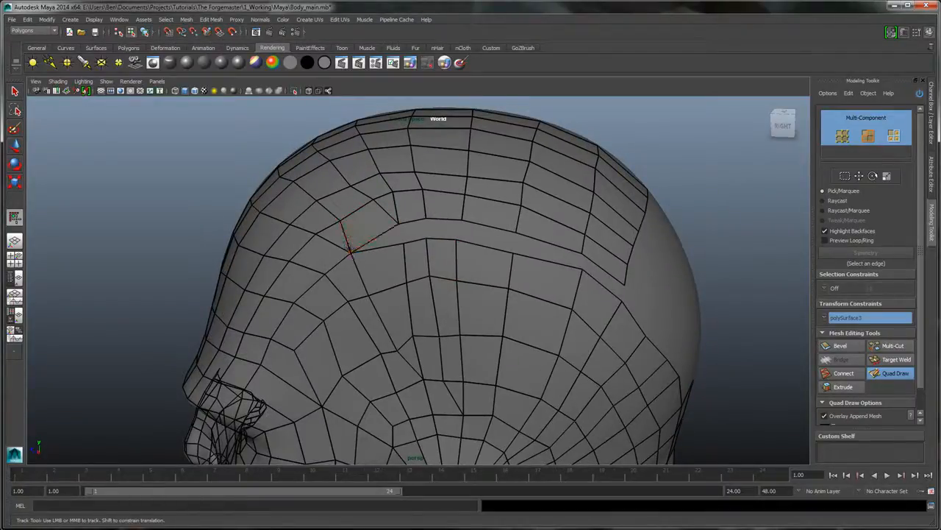
drag(353, 253, 457, 240)
drag(516, 233, 516, 250)
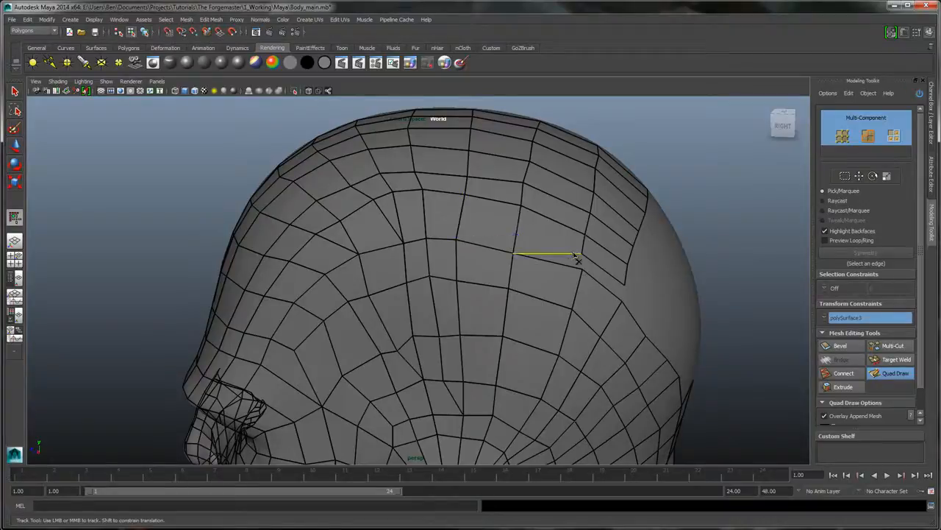
drag(625, 283, 582, 269)
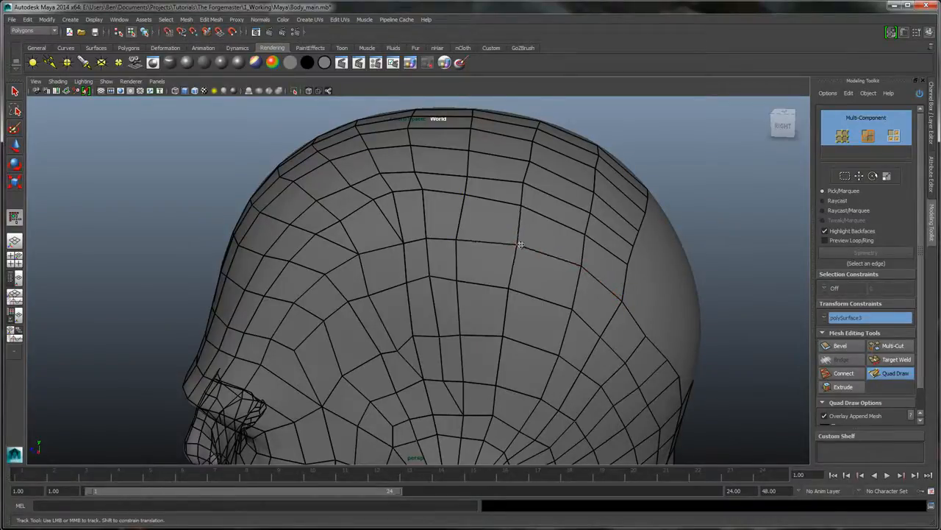
Reposition the vertices above the temple and along the merged seam to even out the side of the head
drag(455, 241, 454, 241)
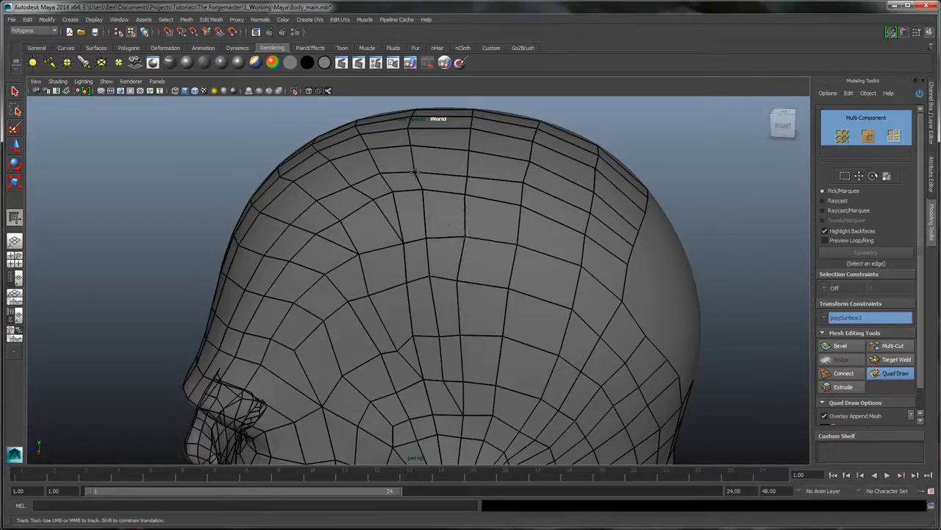
drag(415, 173, 422, 171)
drag(402, 243, 467, 237)
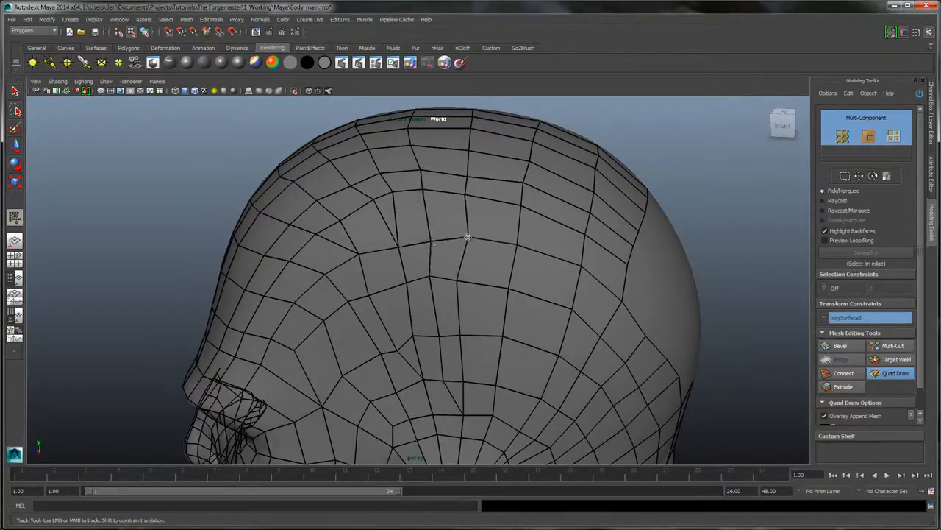
drag(462, 194, 467, 177)
drag(373, 203, 343, 181)
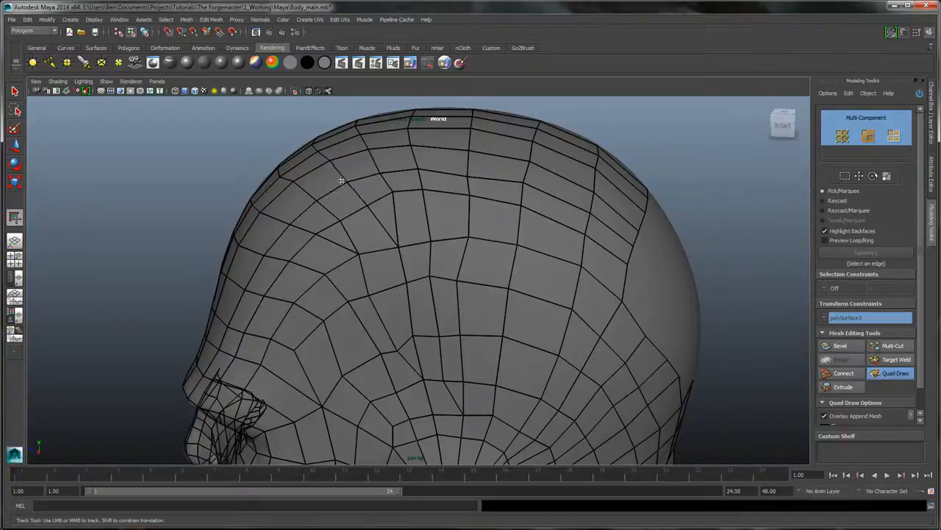
Place a row of points below the crown's open edge and fill quads along it, undoing the misplaced point
alt+middle_drag(469, 269, 458, 220)
alt+right_drag(458, 221, 425, 169)
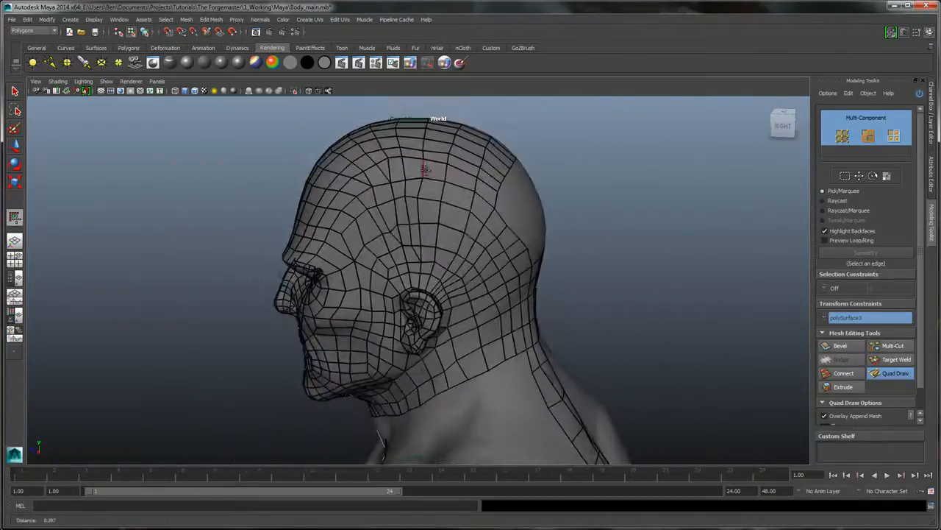
alt+drag(425, 169, 427, 176)
alt+middle_drag(427, 177, 434, 229)
alt+right_drag(434, 229, 464, 256)
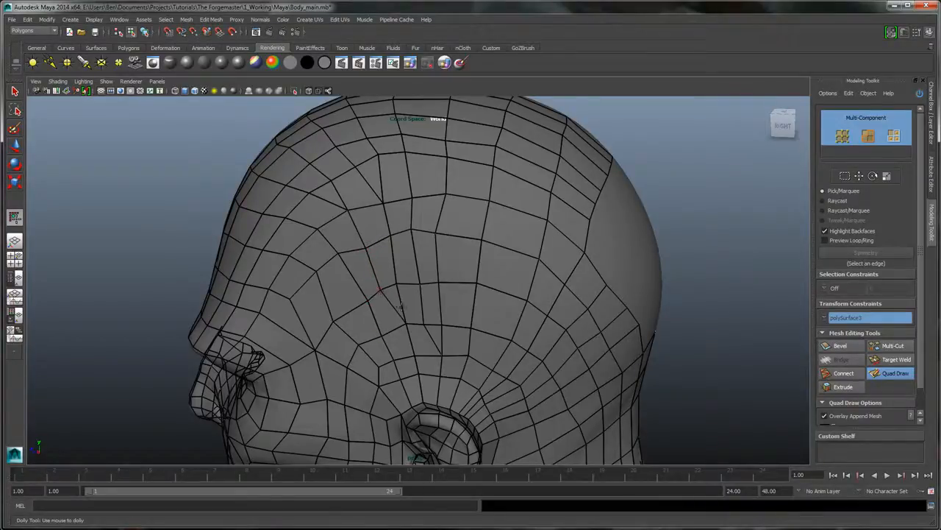
alt+drag(533, 280, 439, 246)
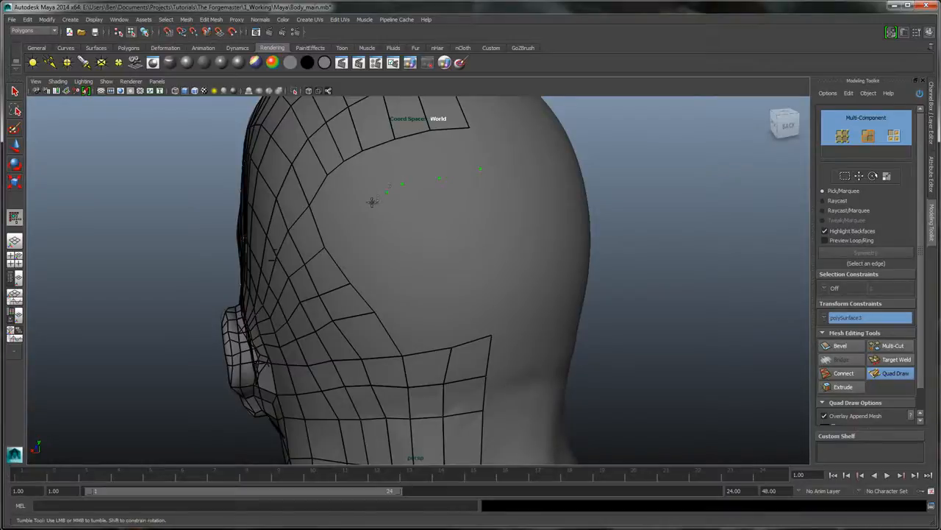
click(343, 230)
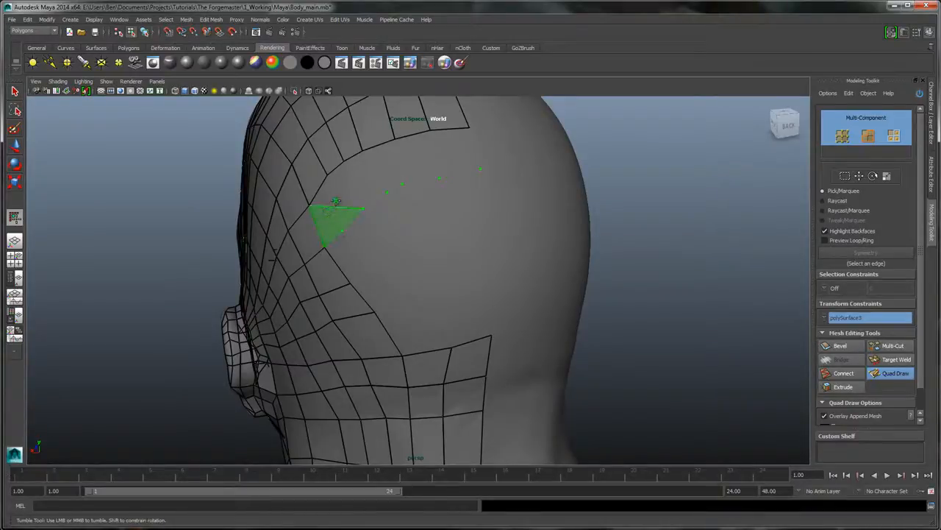
key(ctrl+z)
shift+click(322, 211)
shift+drag(346, 189, 448, 152)
Place points along the lower side edge of the opening behind the head and fill a row of quads there
mouse_move(538, 227)
alt+mouse_down()
mouse_move(523, 211)
mouse_move(528, 218)
mouse_move(468, 197)
alt+mouse_up()
alt+middle_drag(457, 173, 365, 223)
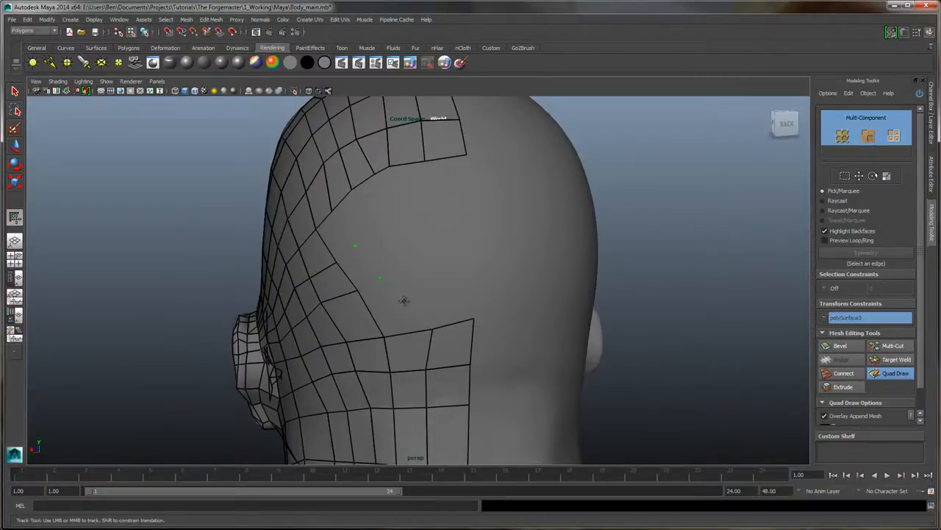
click(436, 299)
shift+click(414, 316)
shift+click(377, 306)
shift+click(349, 269)
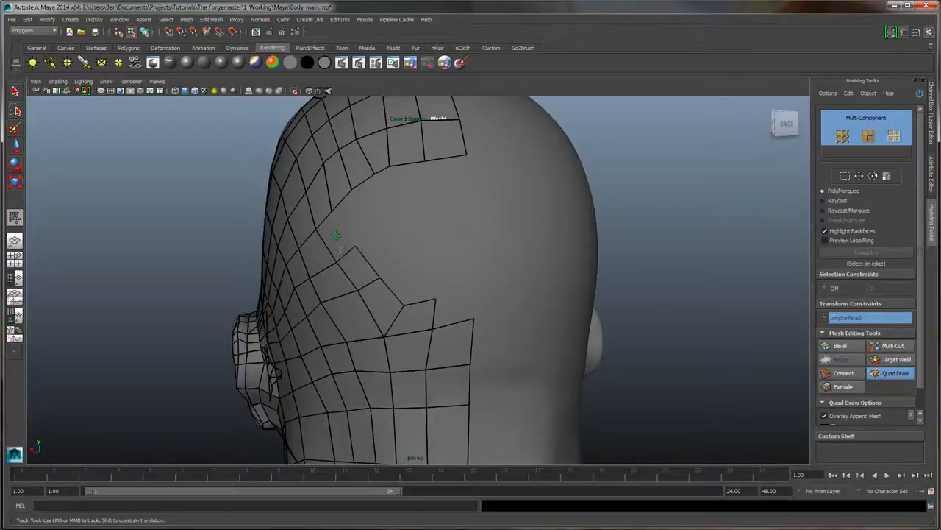
Add a second row of points inside the lower side edge of the opening and fill it with quads
alt+drag(456, 244, 459, 246)
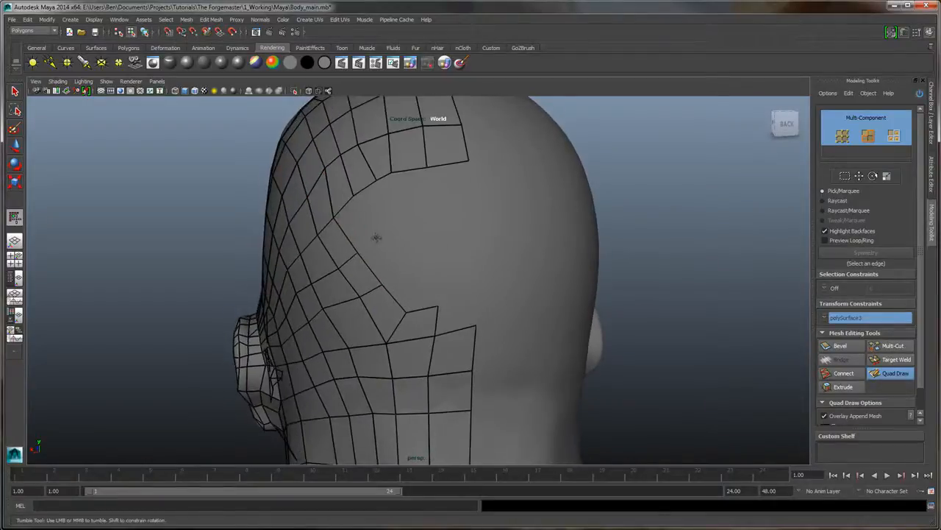
click(433, 279)
shift+click(419, 295)
shift+click(401, 289)
shift+click(379, 260)
shift+click(358, 229)
Try to close the upper corner of the opening by filling quads, merging vertices and deleting the leftover triangle
shift+click(387, 196)
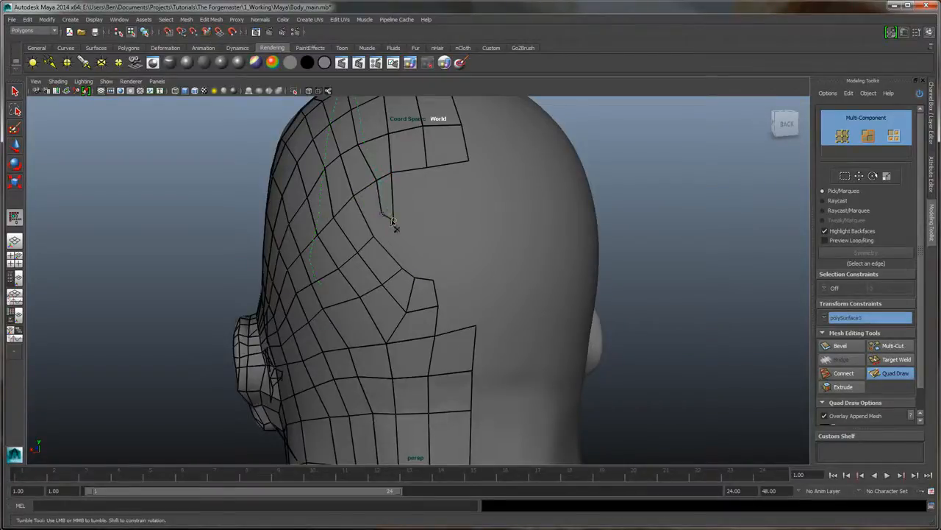
drag(394, 221, 390, 219)
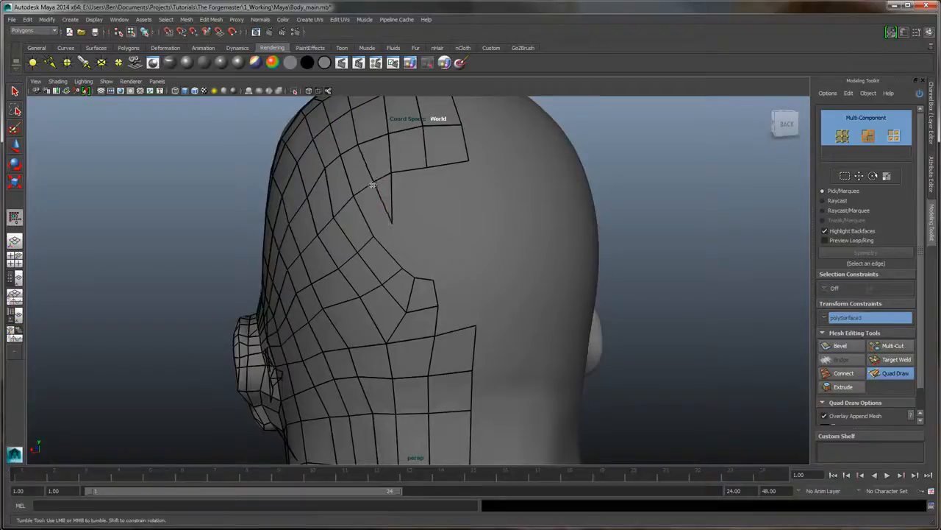
ctrl+shift+click(385, 204)
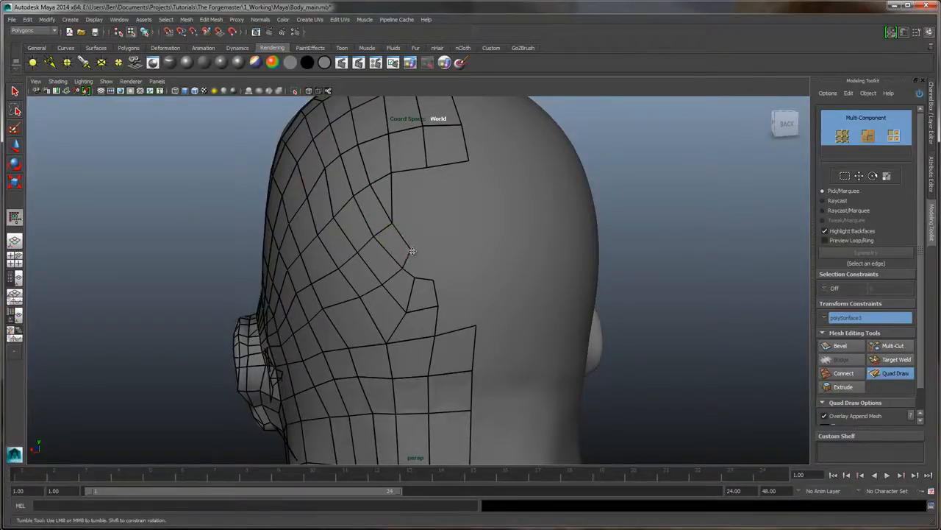
shift+click(416, 207)
drag(412, 252, 473, 231)
Place points down the centre line at the back of the head and fill quads linking the crown to the nape
alt+right_drag(473, 239, 447, 273)
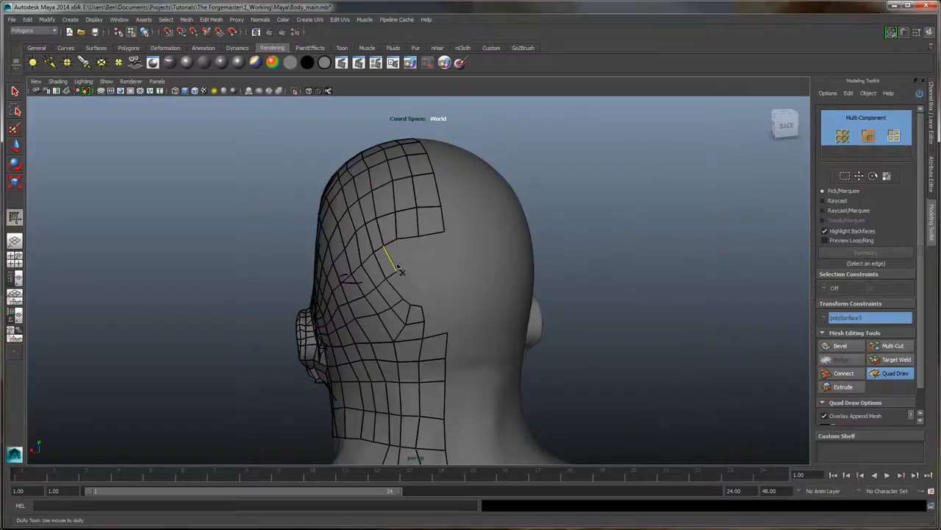
alt+right_drag(479, 250, 458, 280)
alt+middle_drag(459, 279, 446, 264)
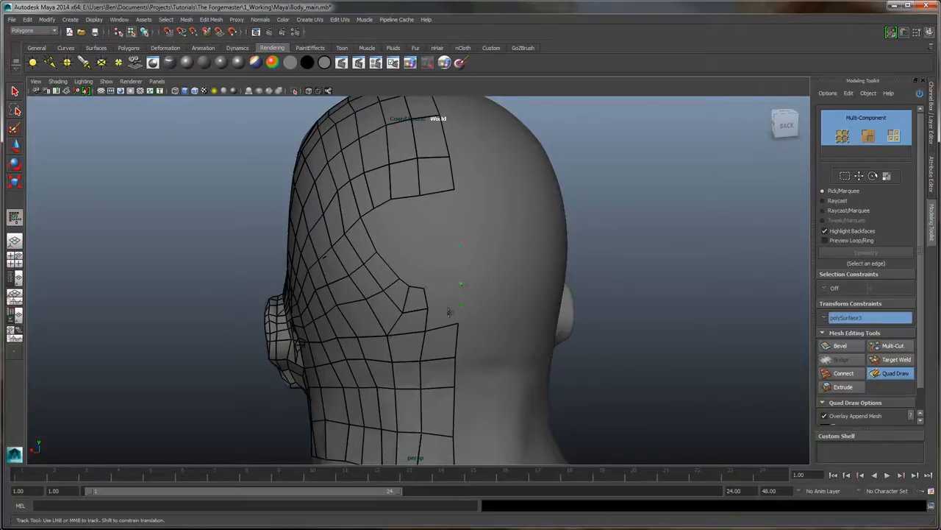
shift+click(432, 253)
shift+click(441, 213)
shift+click(443, 265)
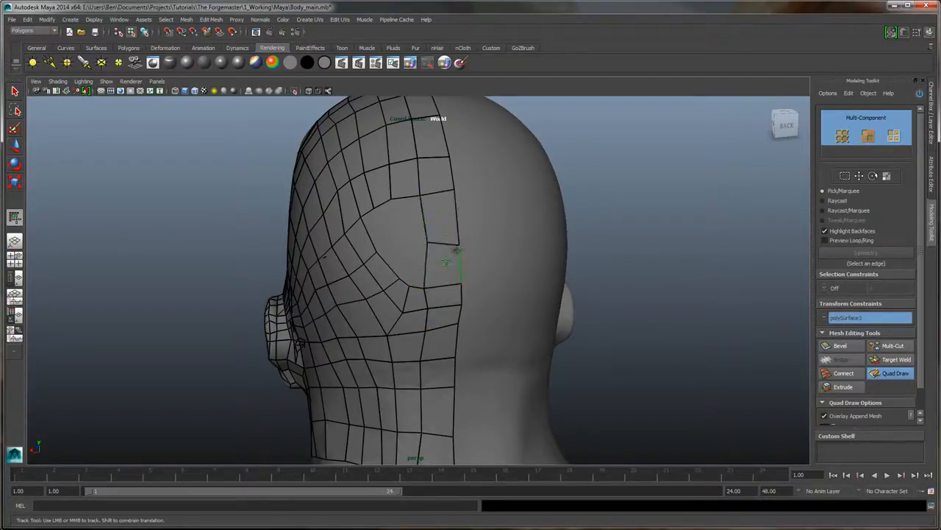
Shift the vertices above the ear to space the edge columns evenly on the side of the head
alt+drag(506, 223, 532, 230)
alt+right_drag(532, 230, 525, 273)
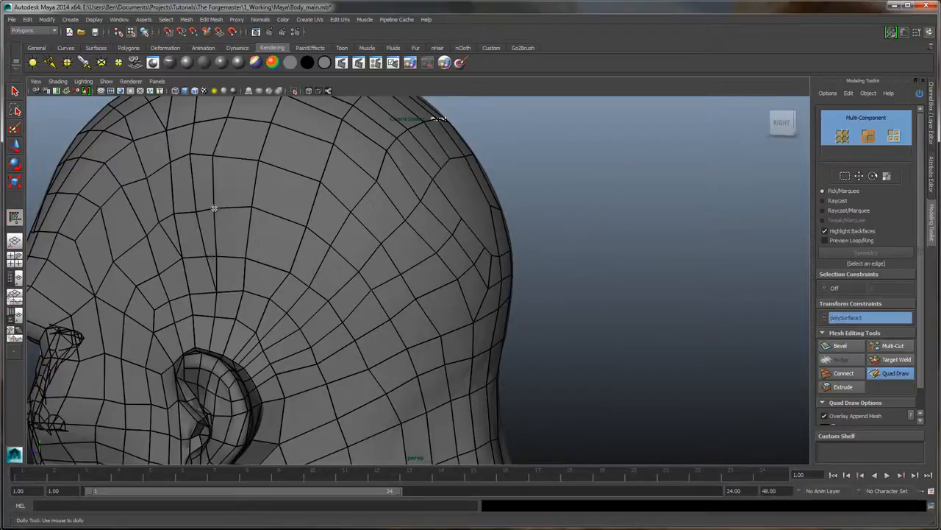
alt+middle_drag(248, 190, 322, 317)
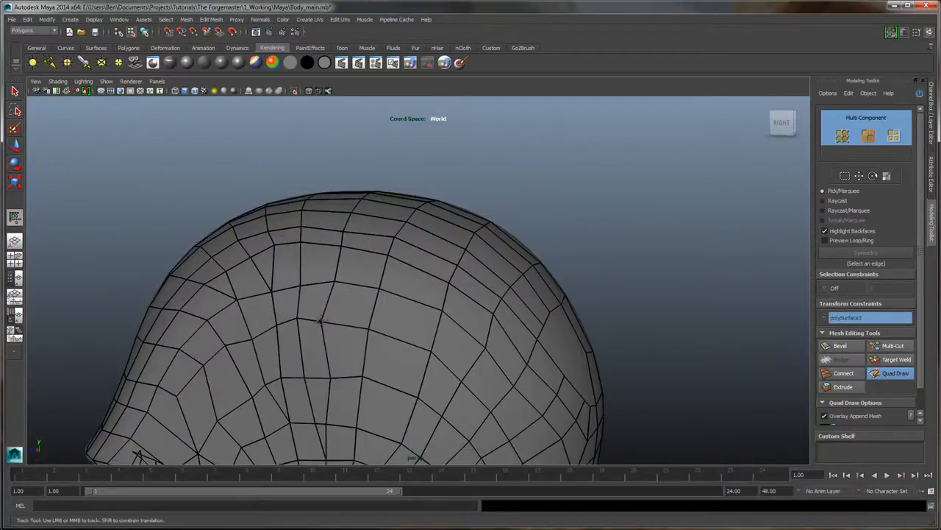
drag(321, 321, 335, 316)
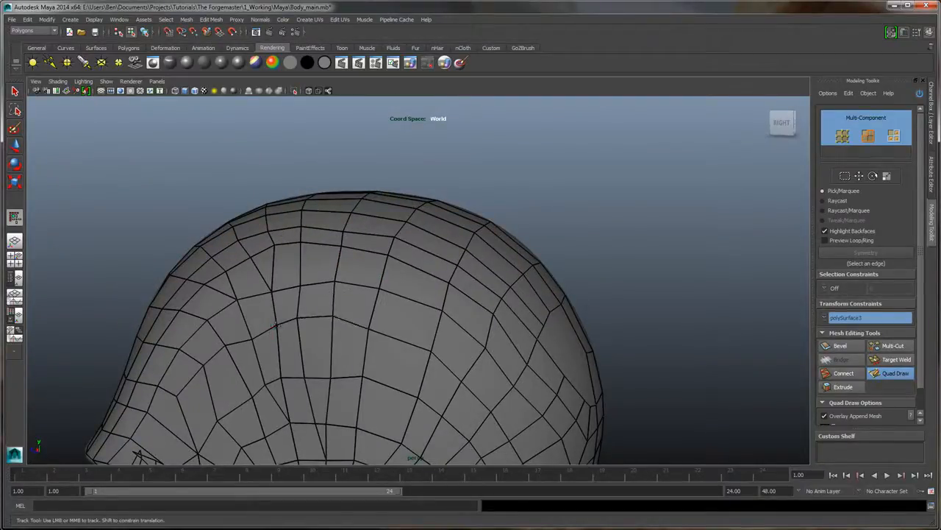
mouse_move(275, 324)
mouse_down()
mouse_move(247, 331)
mouse_move(294, 322)
mouse_up()
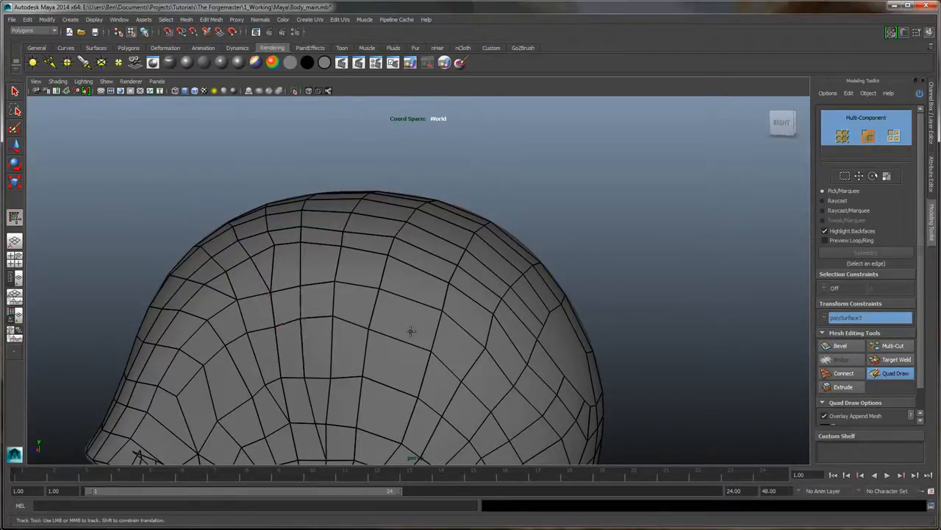
Delete the diagonal strip of faces running from the back of the head down to behind the ear
scroll(442, 309, down, 6)
alt+drag(478, 284, 488, 240)
alt+right_drag(488, 239, 534, 247)
alt+drag(535, 248, 416, 242)
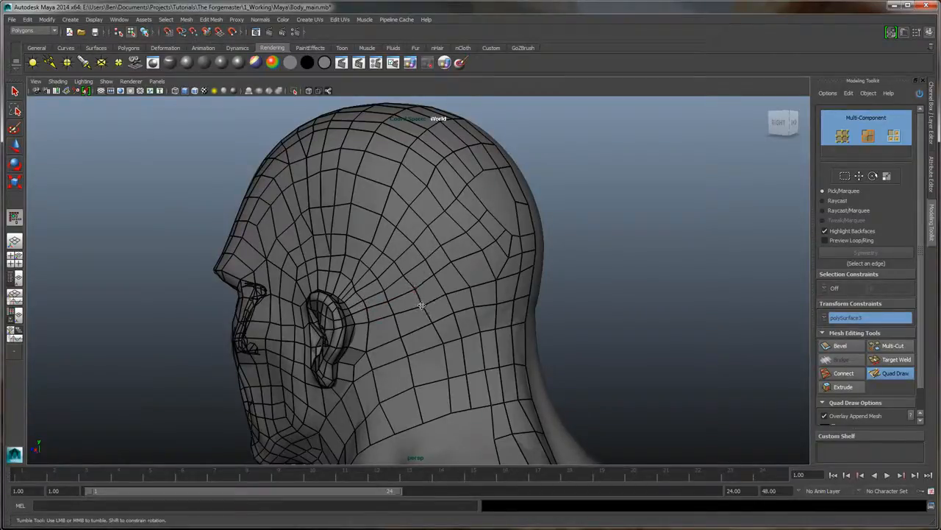
alt+drag(607, 237, 576, 256)
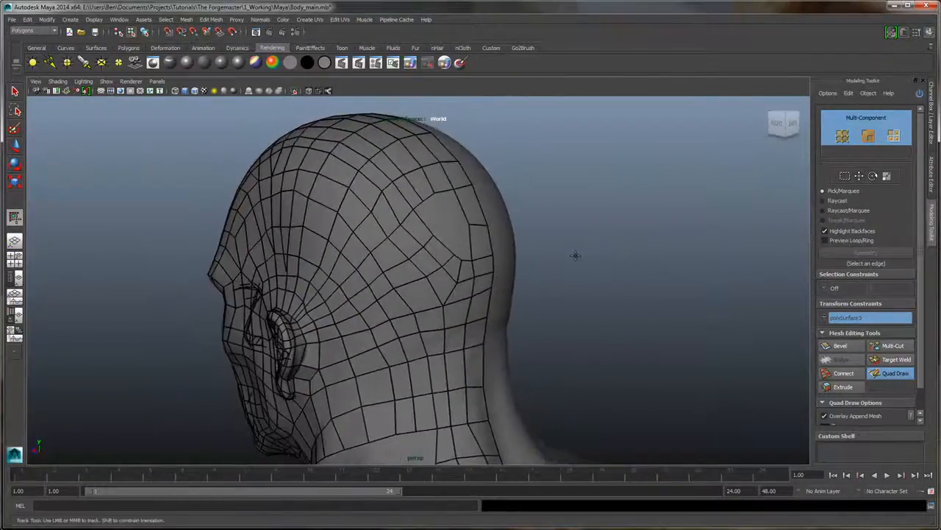
alt+middle_drag(576, 255, 565, 265)
mouse_move(565, 266)
alt+mouse_down()
mouse_move(552, 269)
mouse_move(582, 264)
mouse_move(575, 239)
mouse_move(601, 239)
mouse_move(589, 254)
mouse_move(569, 254)
alt+mouse_up()
shift+drag(448, 220, 316, 305)
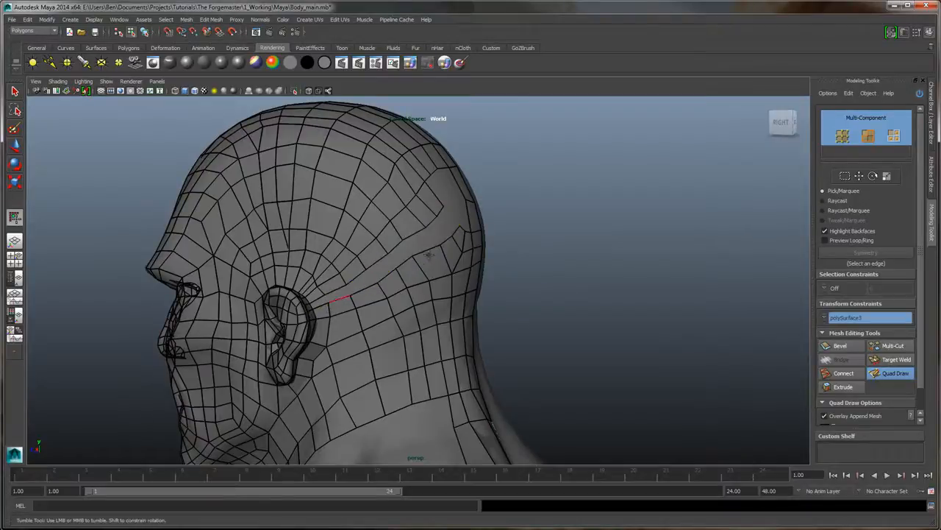
Close the open strip behind the ear by moving its upper-edge vertices onto the lower row
alt+middle_drag(460, 216, 439, 232)
alt+right_drag(439, 231, 471, 234)
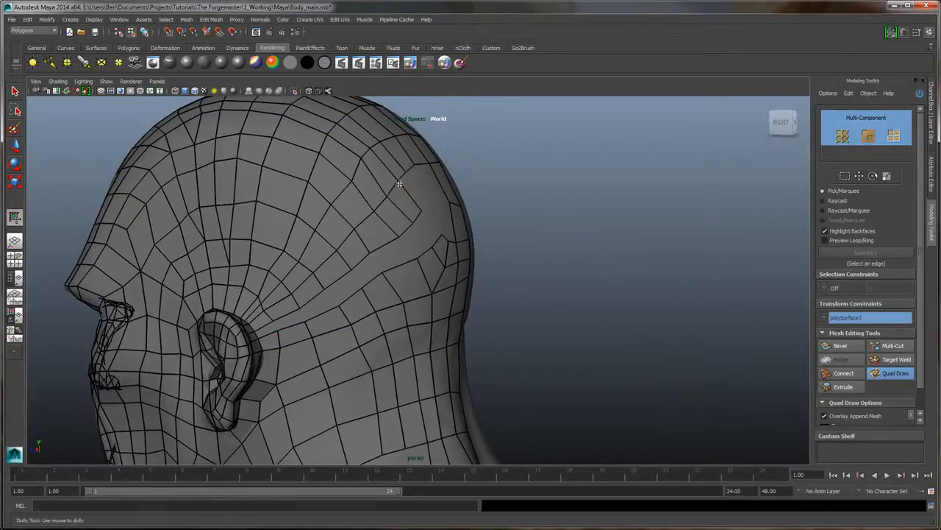
mouse_move(398, 183)
mouse_down()
mouse_move(441, 234)
mouse_move(432, 251)
mouse_move(381, 274)
mouse_move(352, 273)
mouse_move(360, 291)
mouse_move(338, 308)
mouse_move(282, 320)
mouse_move(277, 331)
mouse_up()
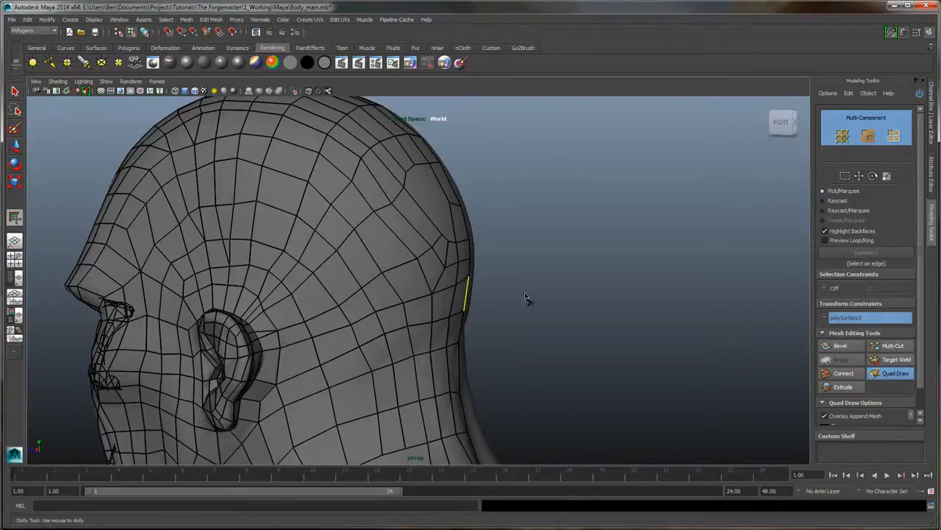
Reposition the vertices above and behind the ear to even out the quad rows leading to the hole at the back
mouse_move(545, 266)
alt+mouse_down()
mouse_move(532, 265)
mouse_move(581, 259)
mouse_move(534, 253)
mouse_move(530, 261)
mouse_move(564, 212)
mouse_move(386, 248)
mouse_move(542, 237)
mouse_move(528, 245)
mouse_move(506, 231)
mouse_move(478, 235)
alt+mouse_up()
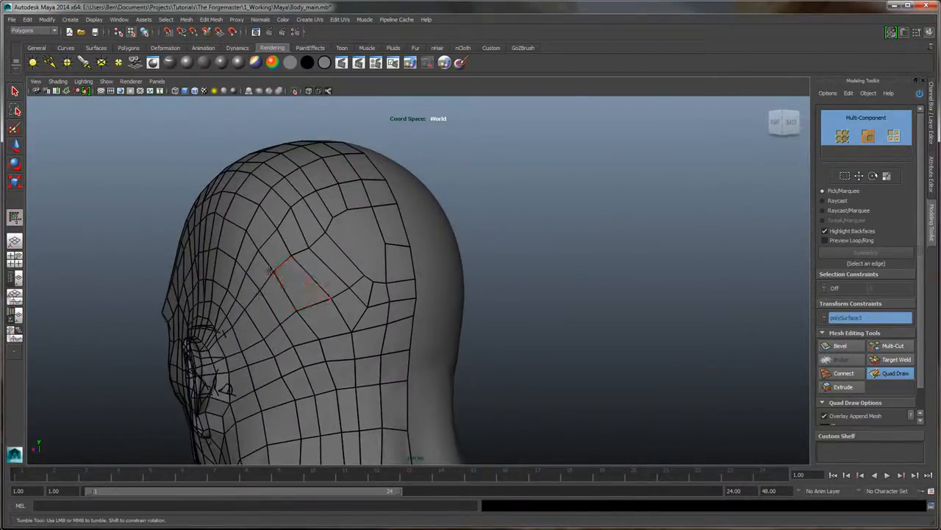
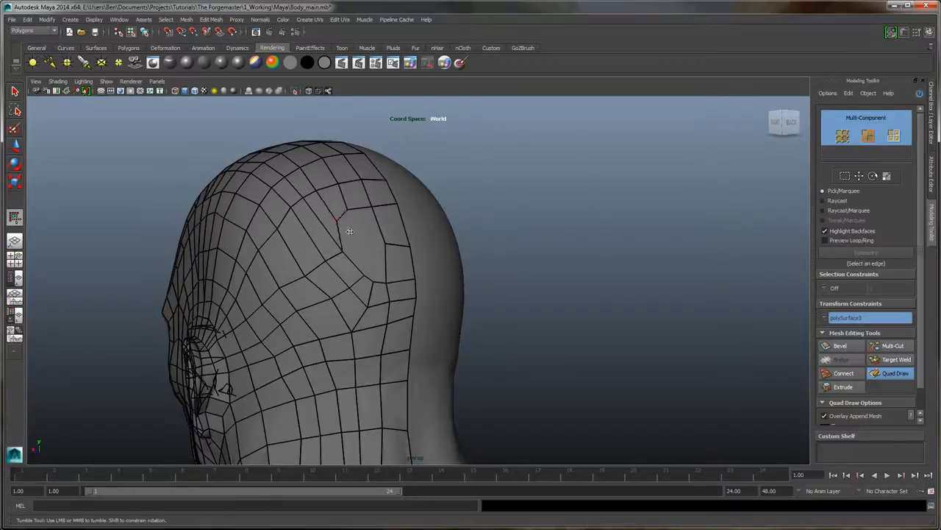
mouse_move(350, 214)
mouse_down()
mouse_move(373, 208)
mouse_move(362, 234)
mouse_move(345, 228)
mouse_move(315, 243)
mouse_up()
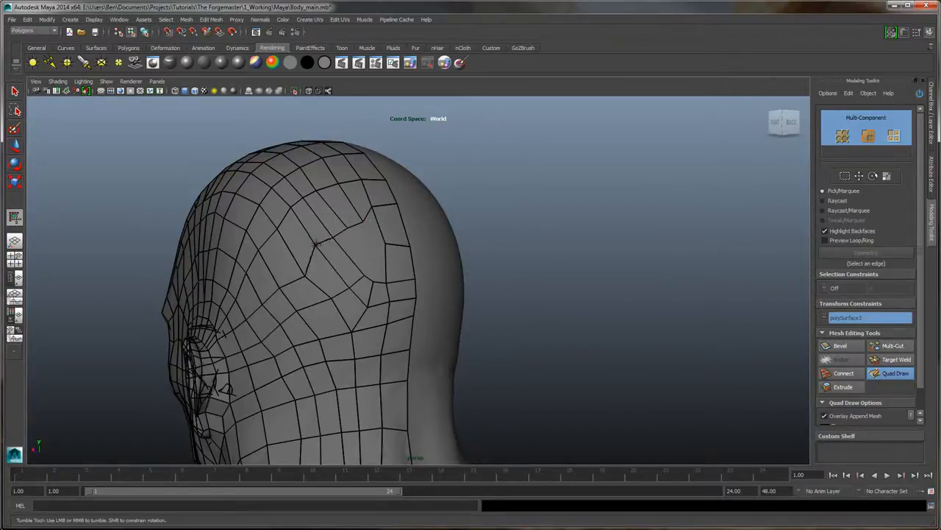
mouse_move(304, 275)
mouse_down()
mouse_move(294, 260)
mouse_move(275, 281)
mouse_move(361, 293)
mouse_up()
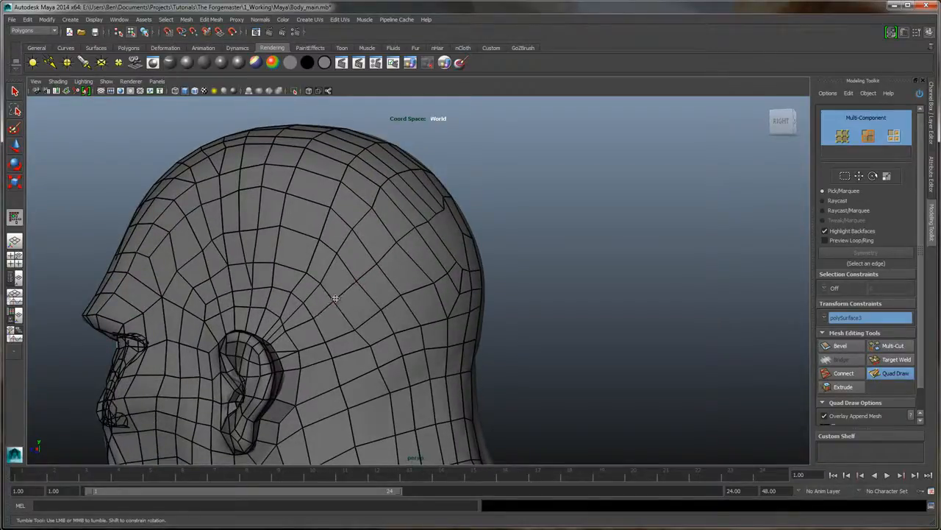
drag(290, 315, 302, 269)
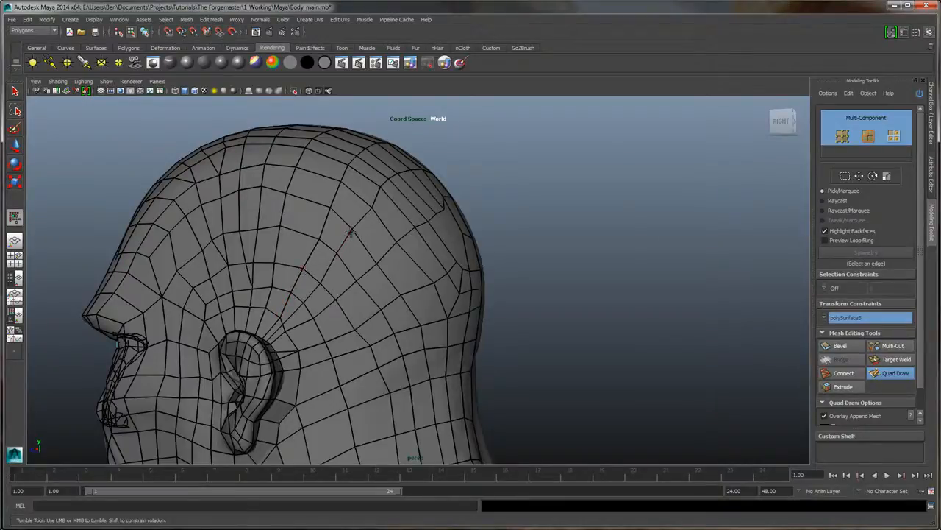
alt+drag(506, 182, 463, 197)
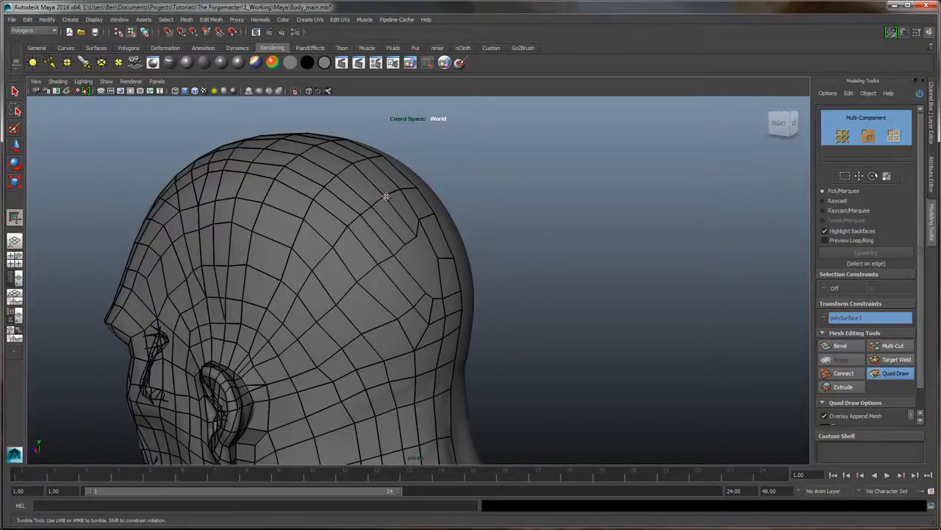
alt+drag(495, 173, 475, 176)
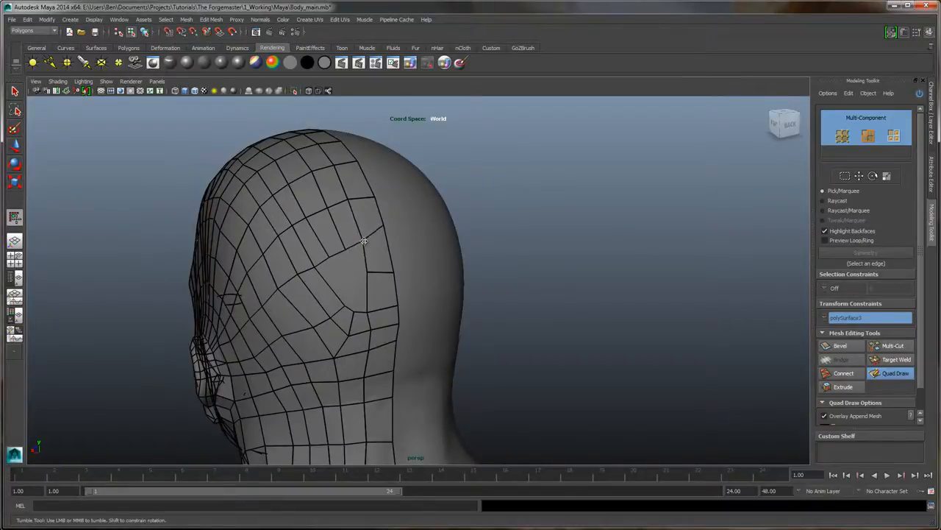
alt+drag(358, 274, 403, 251)
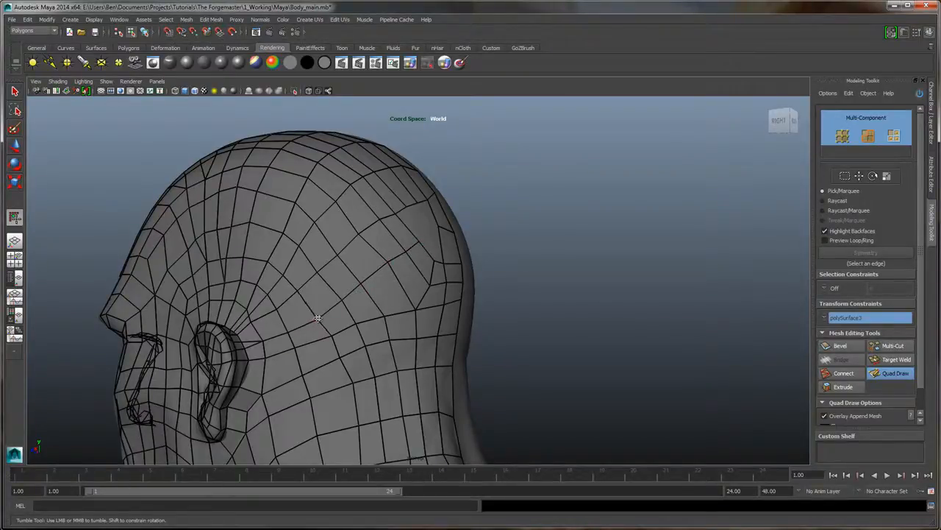
Delete the faces bordering the underside of the hole at the back of the head, out to the centreline
alt+drag(447, 241, 378, 308)
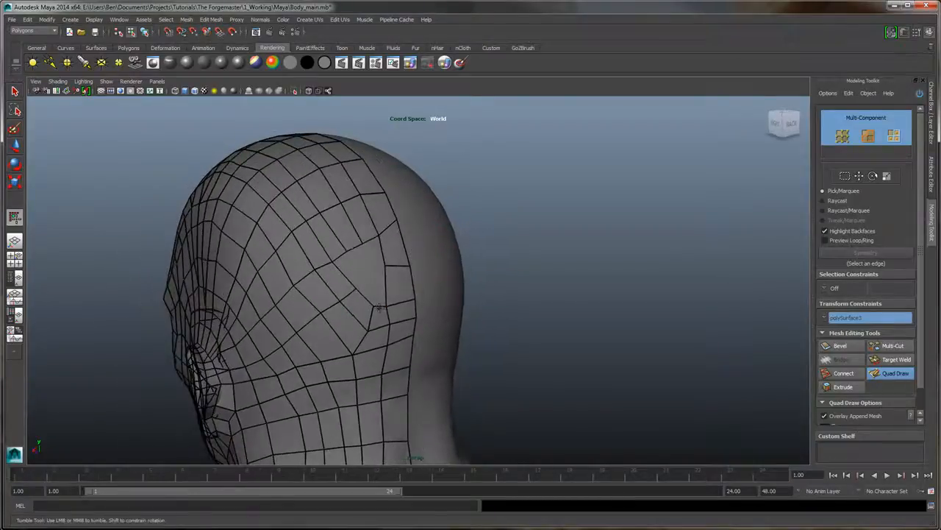
ctrl+shift+click(363, 314)
ctrl+shift+click(357, 330)
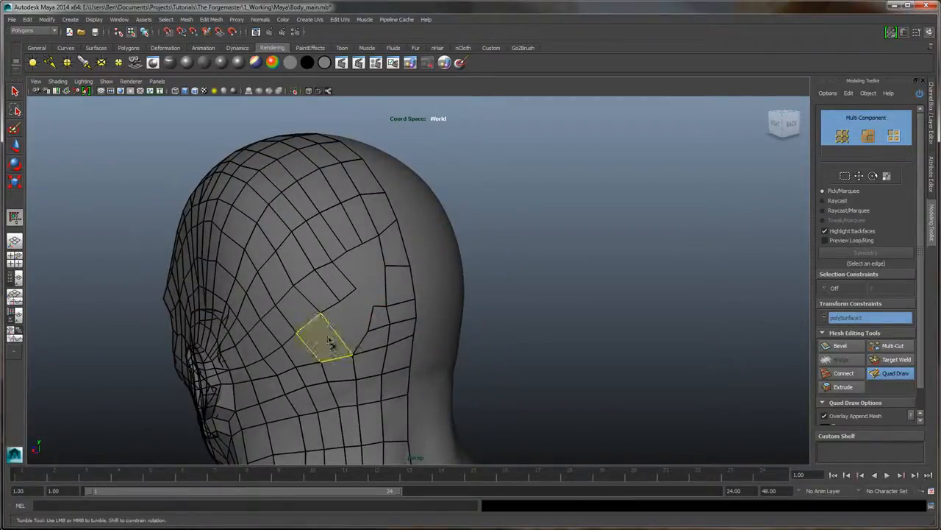
ctrl+shift+click(331, 340)
ctrl+shift+click(374, 344)
ctrl+shift+click(378, 318)
ctrl+shift+click(402, 313)
ctrl+shift+click(399, 335)
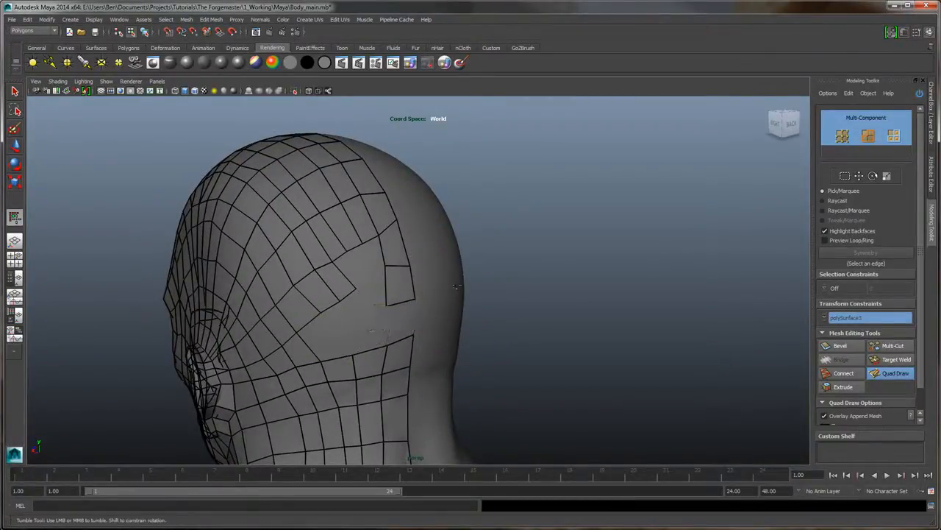
Fill new quads along the upper edge of the gap and shift its vertices into an even row
alt+drag(444, 281, 353, 250)
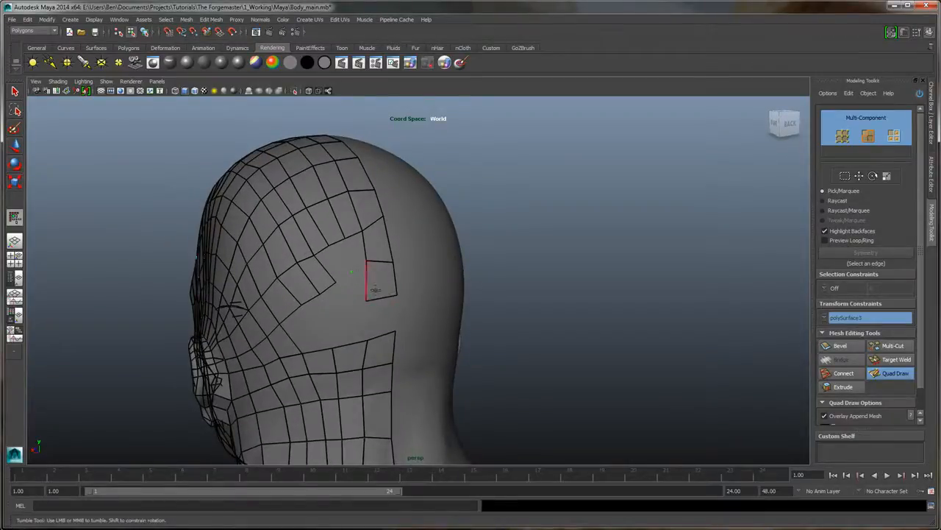
shift+click(356, 252)
ctrl+shift+click(350, 271)
drag(336, 283, 292, 313)
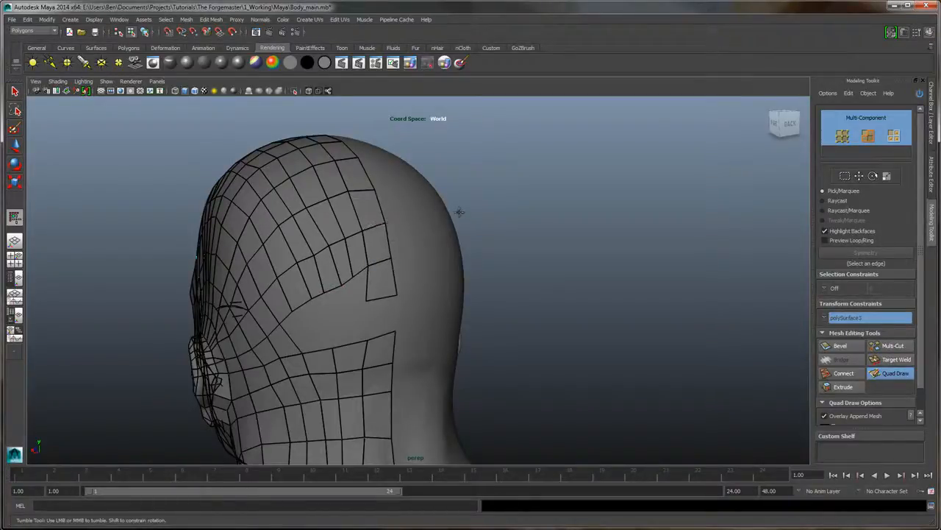
Bridge the upper and lower meshes with a quad along the centreline at the back of the head
alt+drag(459, 212, 439, 217)
alt+middle_drag(440, 218, 489, 184)
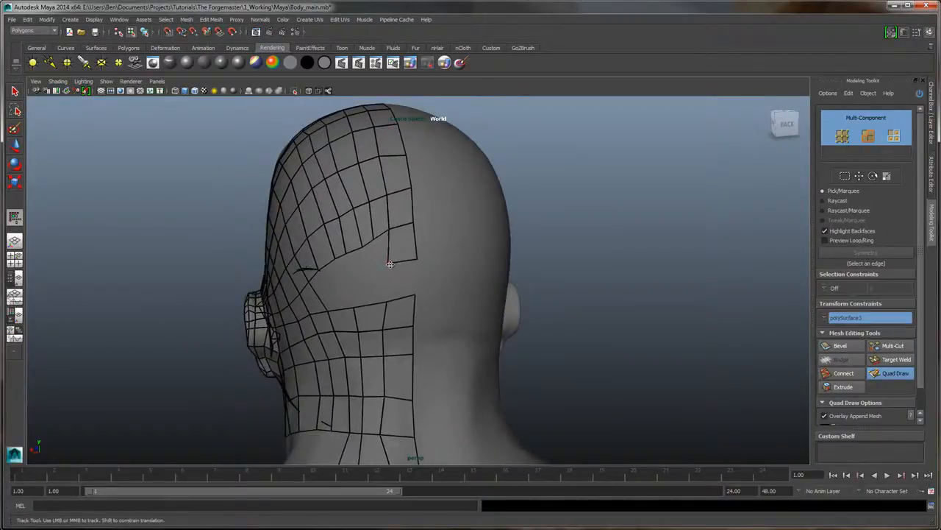
alt+right_drag(391, 265, 500, 204)
alt+middle_drag(500, 204, 508, 264)
mouse_move(508, 263)
alt+right_down()
mouse_move(420, 168)
mouse_move(442, 192)
alt+right_up()
shift+click(431, 276)
Fill the quad at the side of the gap nearest the ear
mouse_move(499, 268)
alt+mouse_down()
mouse_move(563, 257)
mouse_move(438, 259)
alt+mouse_up()
mouse_move(561, 236)
alt+mouse_down()
mouse_move(589, 236)
mouse_move(567, 233)
mouse_move(570, 248)
alt+mouse_up()
scroll(570, 248, up, 3)
alt+middle_drag(572, 246, 567, 230)
scroll(563, 222, down, 2)
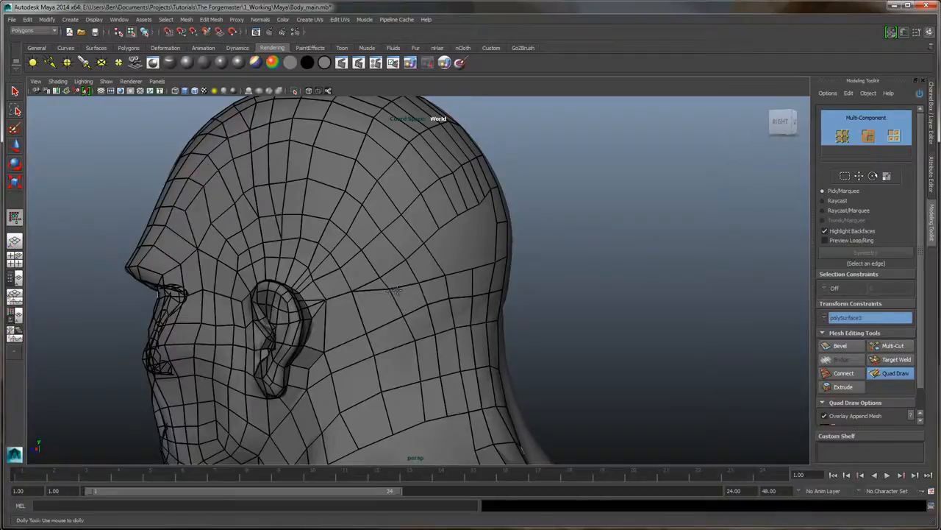
alt+drag(486, 249, 451, 269)
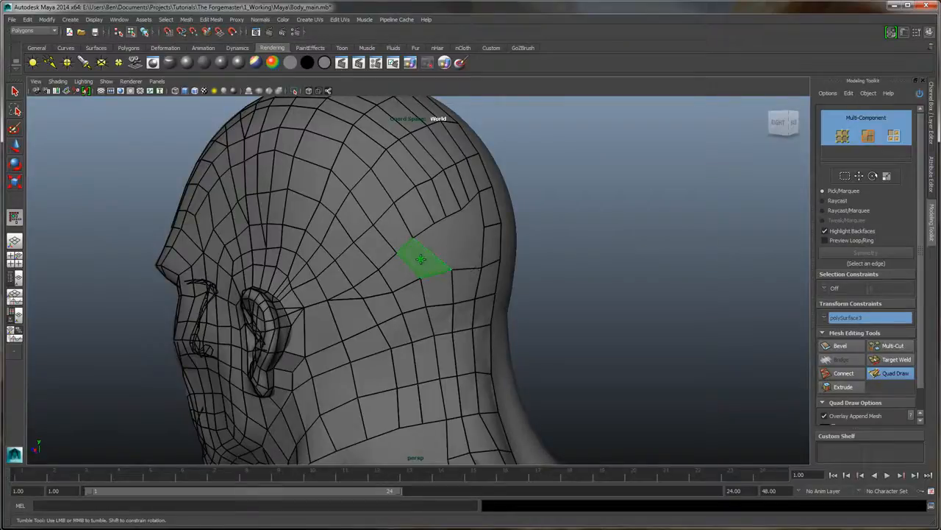
shift+click(421, 260)
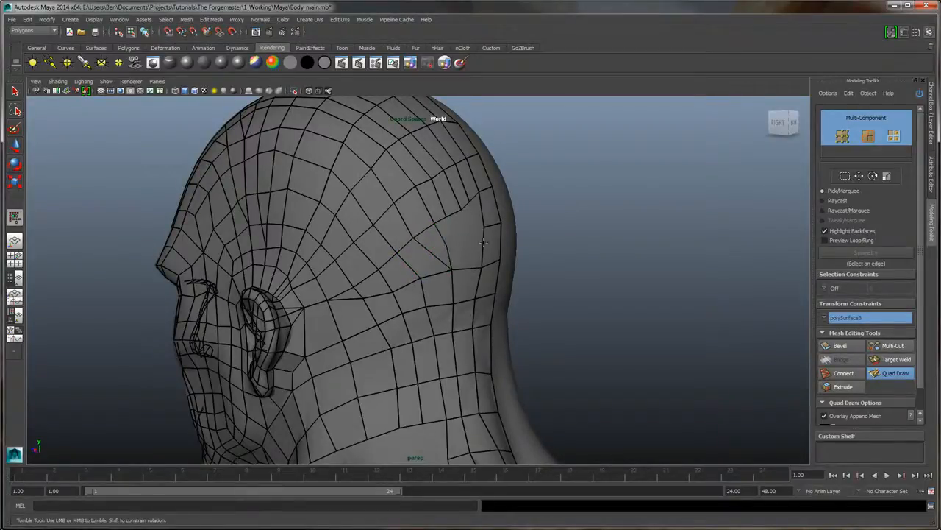
Try filling the remaining gap at the back of the head with quads built from new points
alt+drag(484, 243, 448, 240)
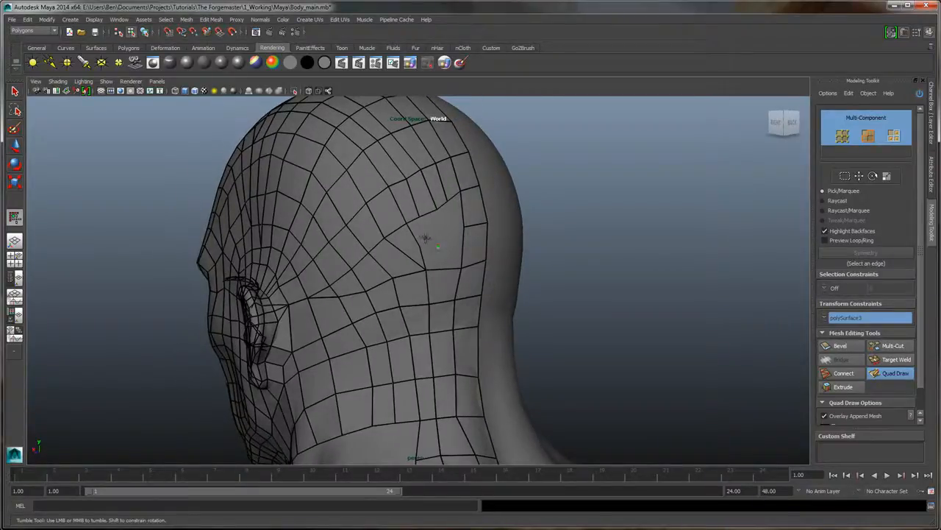
shift+click(424, 236)
shift+click(440, 260)
alt+drag(557, 209, 529, 221)
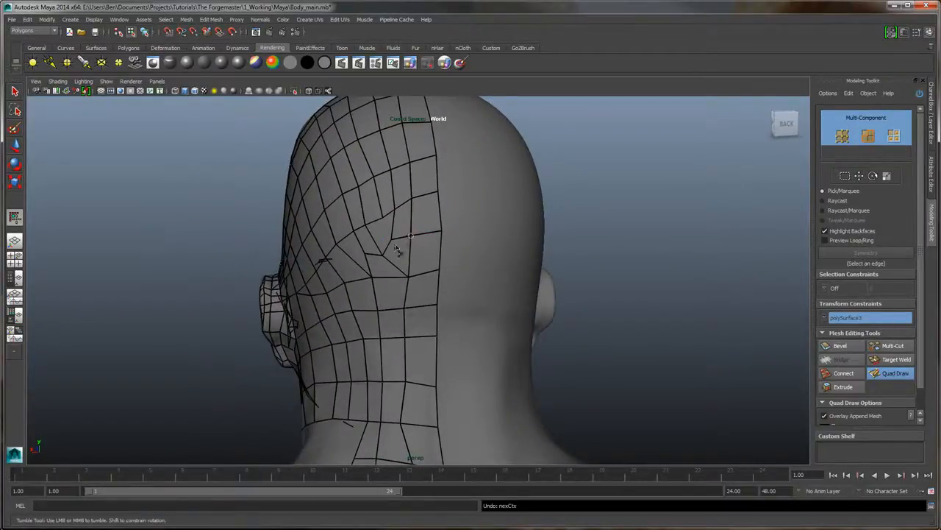
Delete the trial quads from the gap at the back of the head
ctrl+shift+click(402, 222)
ctrl+shift+click(395, 246)
ctrl+shift+click(370, 242)
ctrl+shift+click(387, 269)
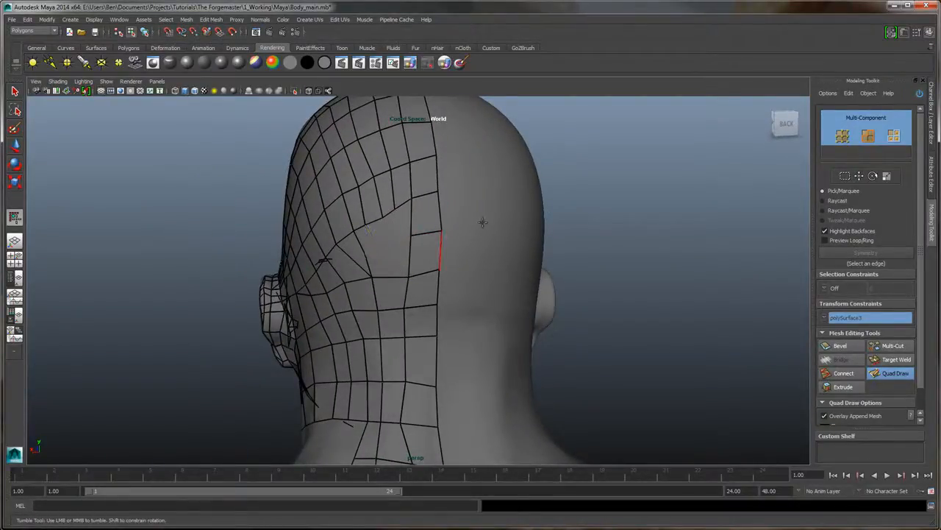
Shift the vertices beside the centreline below the gap and add small quads along the gap's upper edge
alt+middle_drag(483, 222, 455, 274)
drag(435, 301, 398, 309)
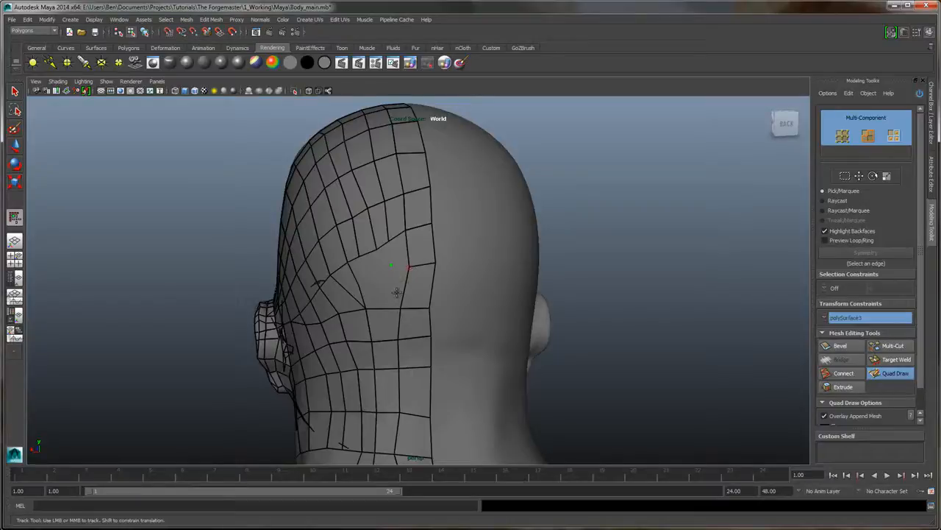
drag(401, 309, 408, 308)
drag(400, 341, 406, 342)
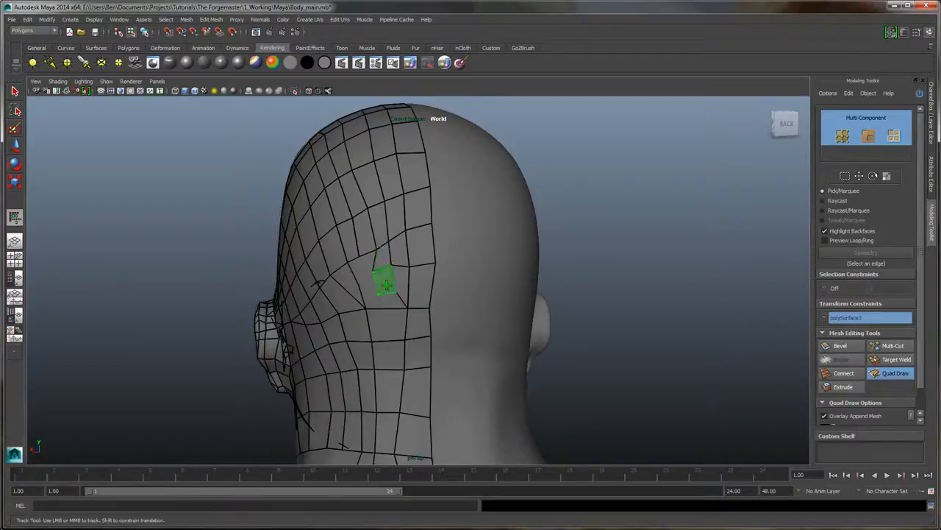
shift+click(388, 303)
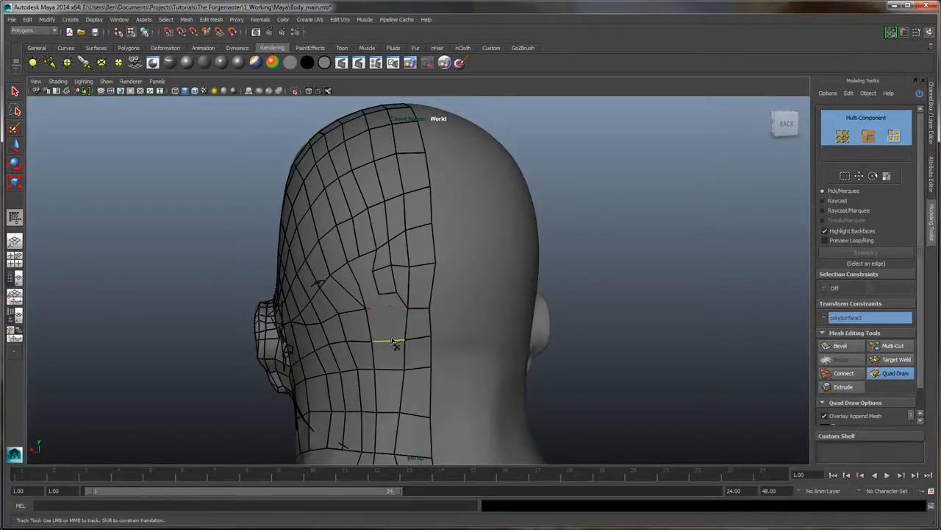
Replace the faces below the gap beside the centreline with new quads whose dividing edge sits higher
ctrl+shift+click(414, 331)
ctrl+shift+click(417, 349)
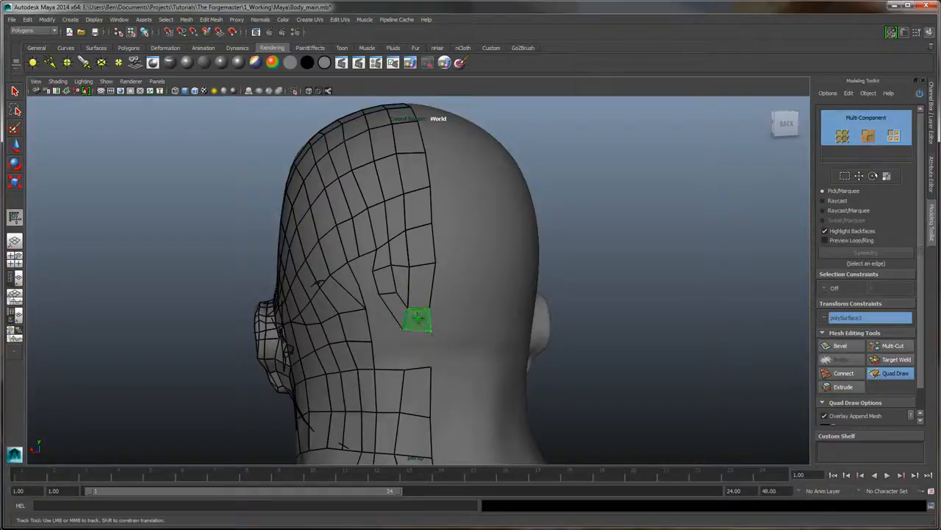
shift+click(418, 319)
shift+click(421, 343)
shift+click(388, 347)
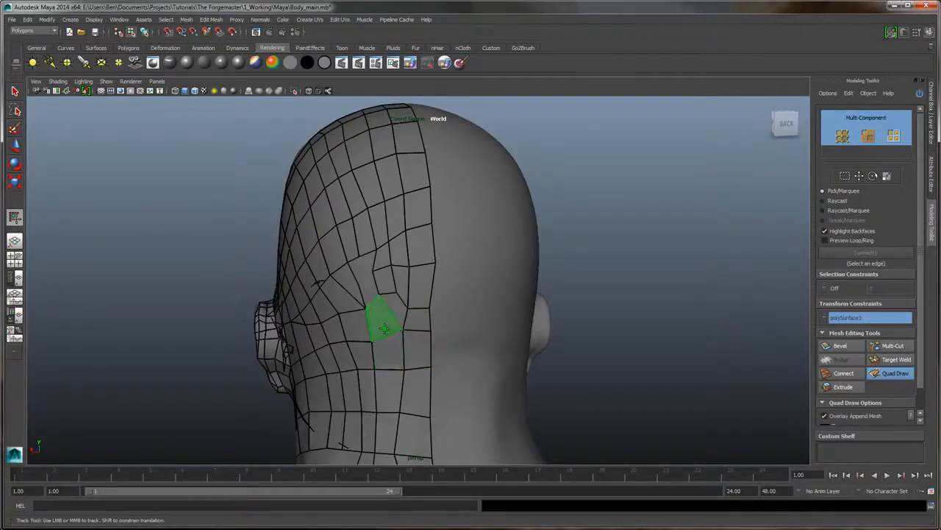
Finish the quads connecting the gap to the surrounding mesh and nudge the vertex at its upper side
alt+drag(384, 326, 441, 276)
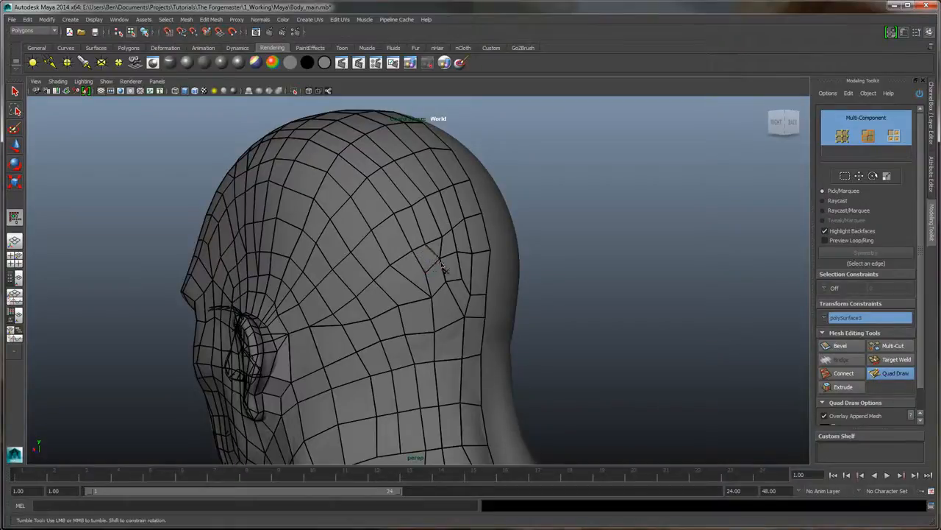
alt+drag(545, 238, 504, 243)
alt+right_drag(504, 243, 447, 219)
alt+drag(448, 220, 569, 235)
scroll(569, 236, up, 3)
alt+right_drag(570, 235, 593, 279)
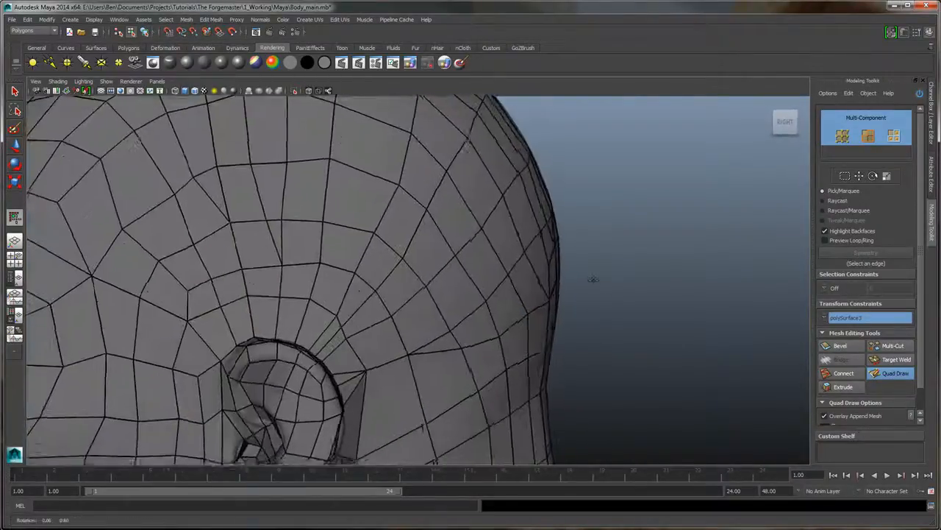
alt+drag(593, 279, 560, 281)
alt+right_drag(561, 280, 574, 265)
alt+middle_drag(573, 265, 543, 272)
alt+drag(543, 272, 518, 271)
alt+right_drag(518, 271, 524, 285)
alt+drag(523, 286, 516, 285)
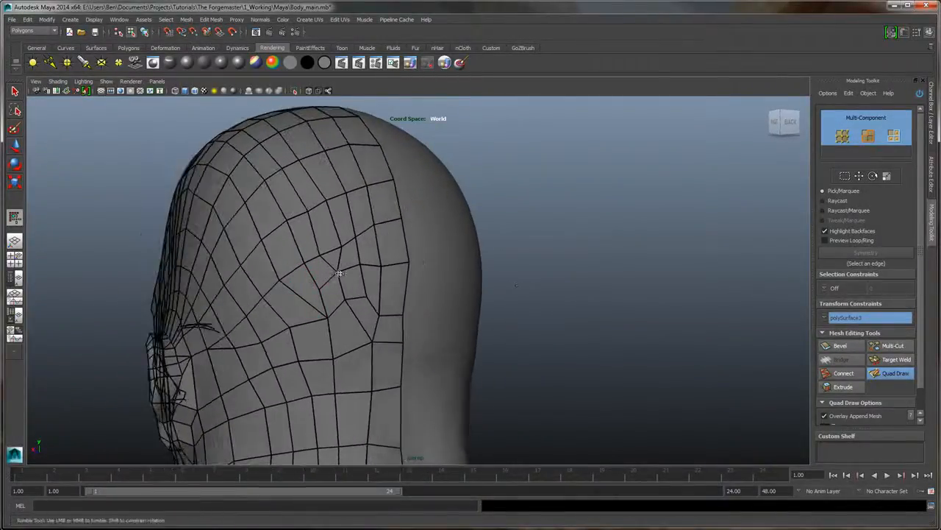
drag(337, 271, 345, 273)
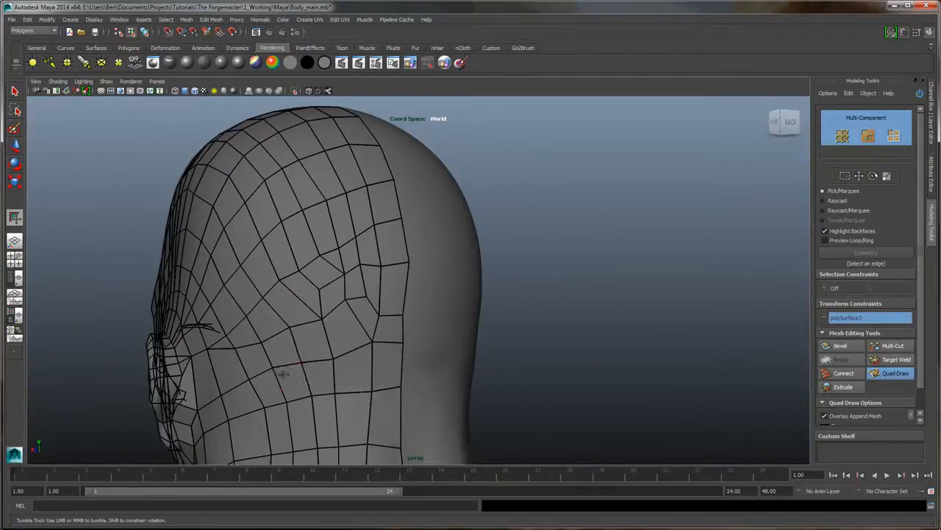
Fill a row of quads below the neck's lower edge using the placed points and adjust its vertices towards the nape
alt+drag(446, 264, 381, 291)
scroll(360, 280, down, 5)
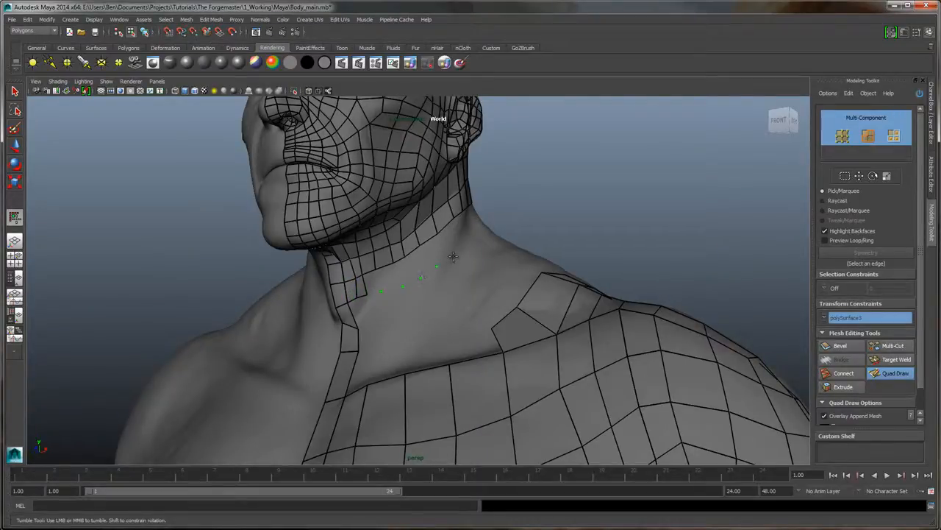
alt+drag(607, 203, 392, 252)
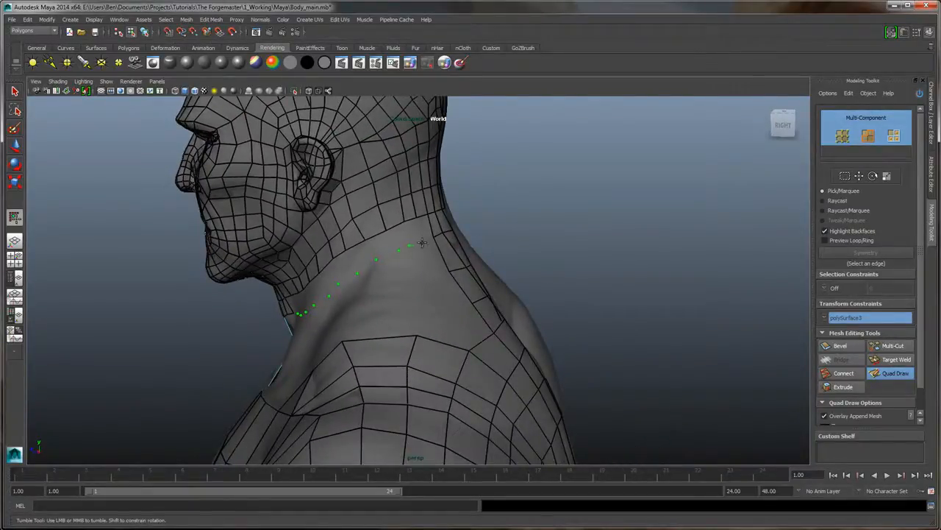
mouse_move(428, 232)
shift+mouse_down()
mouse_move(354, 259)
mouse_move(324, 283)
shift+mouse_up()
mouse_move(331, 277)
alt+mouse_down()
mouse_move(406, 264)
mouse_move(424, 249)
alt+mouse_up()
drag(422, 245, 360, 273)
Fill quads between the placed points and the shoulder's upper edge at the side of the neck
alt+drag(534, 234, 499, 244)
alt+middle_drag(498, 244, 389, 256)
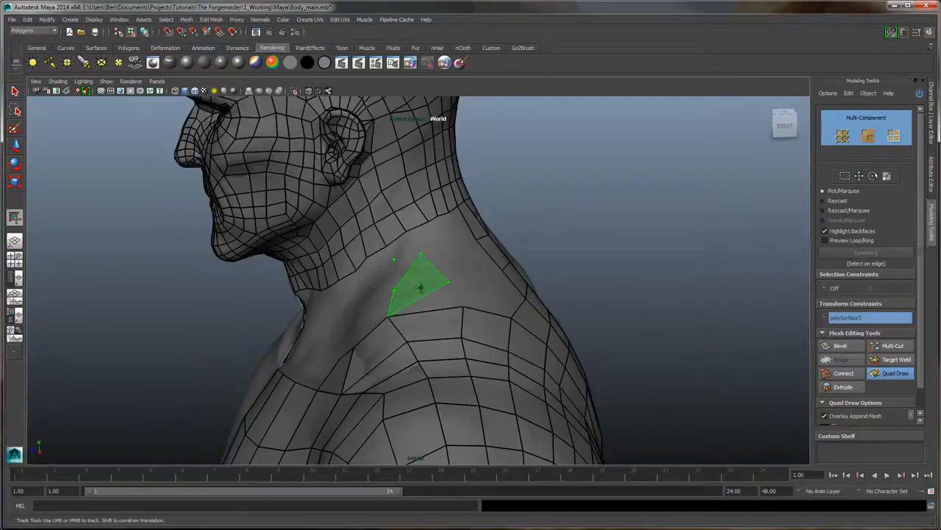
mouse_move(441, 290)
alt+mouse_down()
mouse_move(461, 270)
mouse_move(476, 293)
alt+mouse_up()
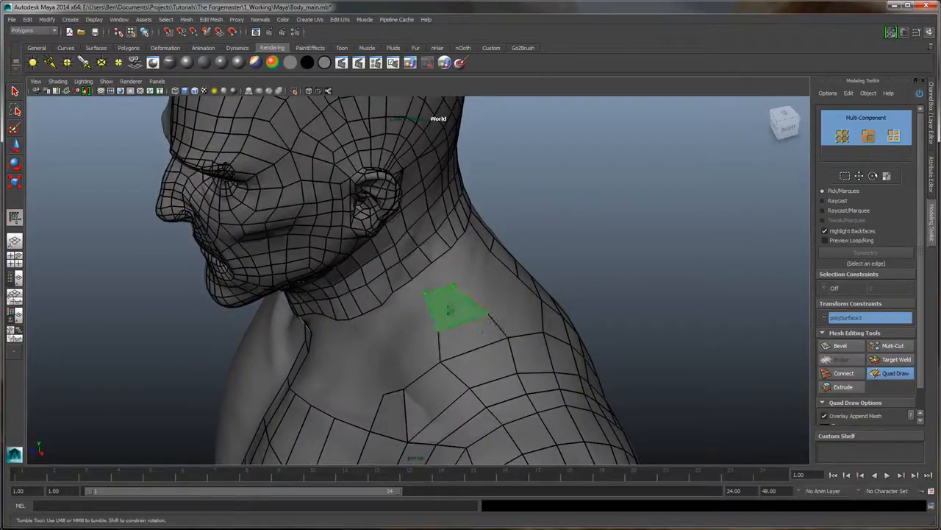
shift+click(450, 309)
mouse_move(431, 272)
alt+mouse_down()
mouse_move(551, 261)
mouse_move(379, 353)
mouse_move(474, 312)
alt+mouse_up()
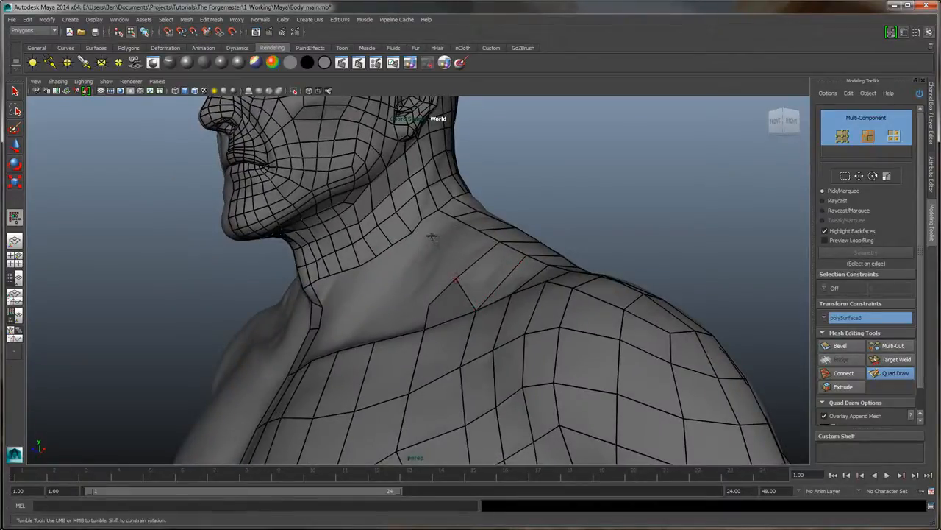
Fill the quads joining the side of the neck base to the new faces on top of the shoulder
mouse_move(448, 246)
alt+mouse_down()
mouse_move(572, 210)
mouse_move(441, 244)
alt+mouse_up()
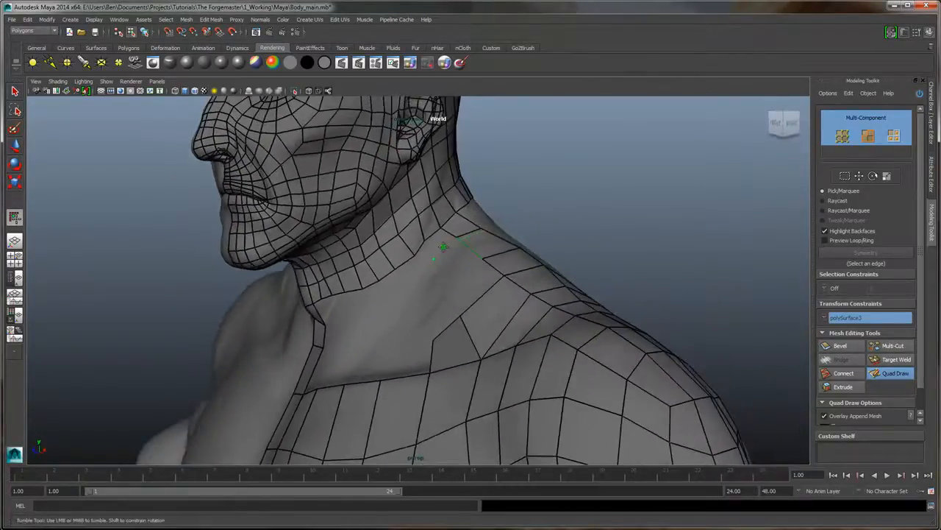
shift+click(441, 246)
shift+click(449, 271)
alt+drag(467, 287, 381, 353)
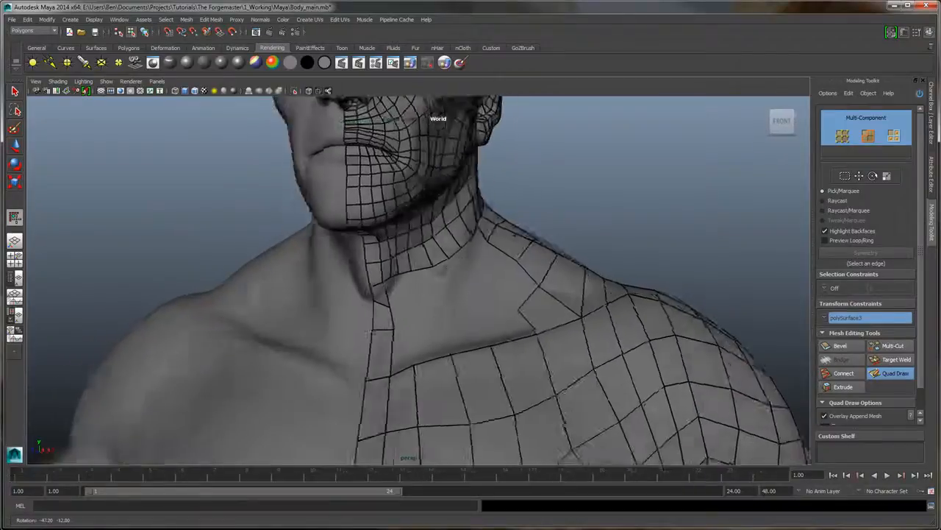
alt+drag(441, 270, 425, 274)
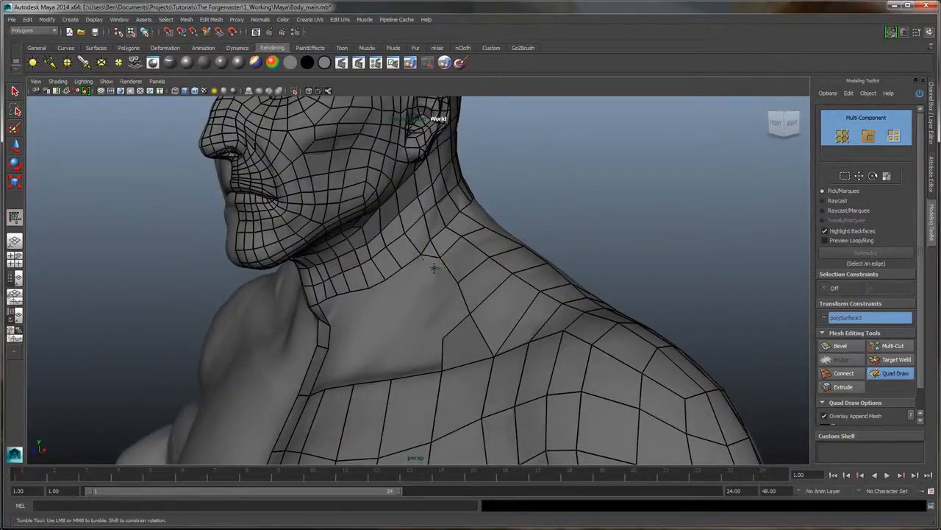
Clean up the geometry where the neck meets the shoulder and fill two more quads towards the throat
alt+drag(448, 248, 489, 289)
click(468, 286)
ctrl+shift+click(459, 268)
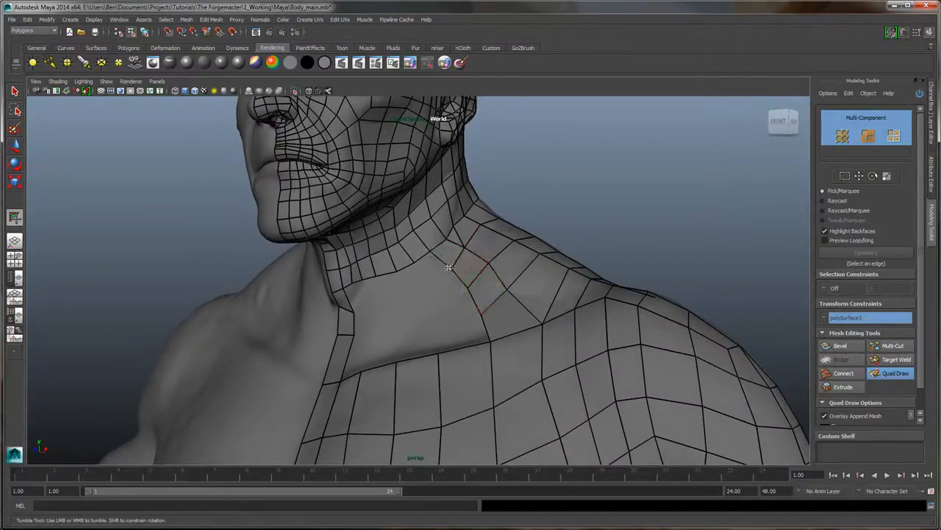
alt+drag(465, 290, 469, 256)
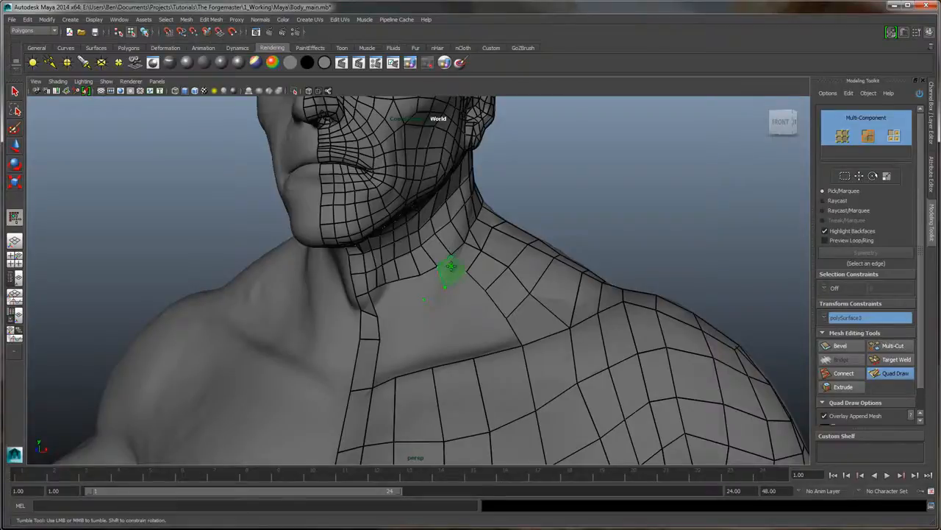
shift+click(451, 269)
shift+click(462, 298)
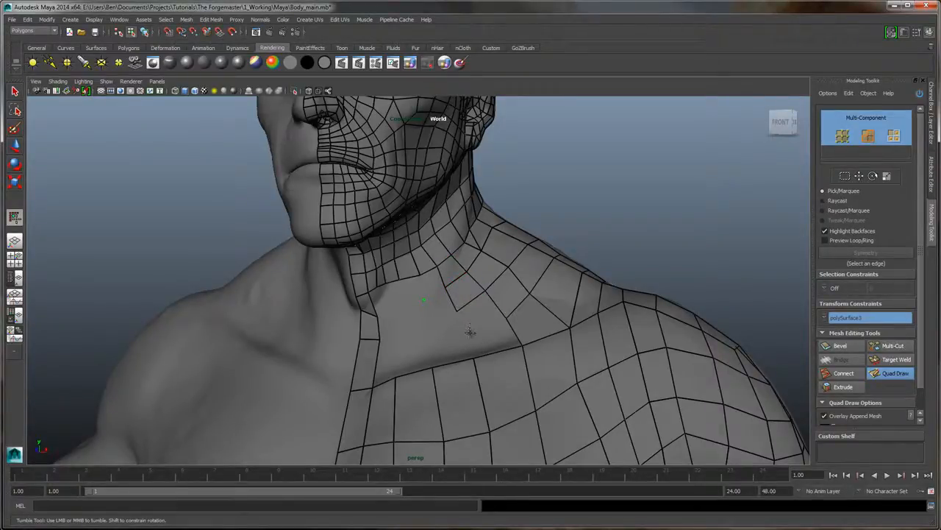
Fill quads above the collarbone and under the neck edge to narrow the gap at the front of the neck
shift+click(492, 337)
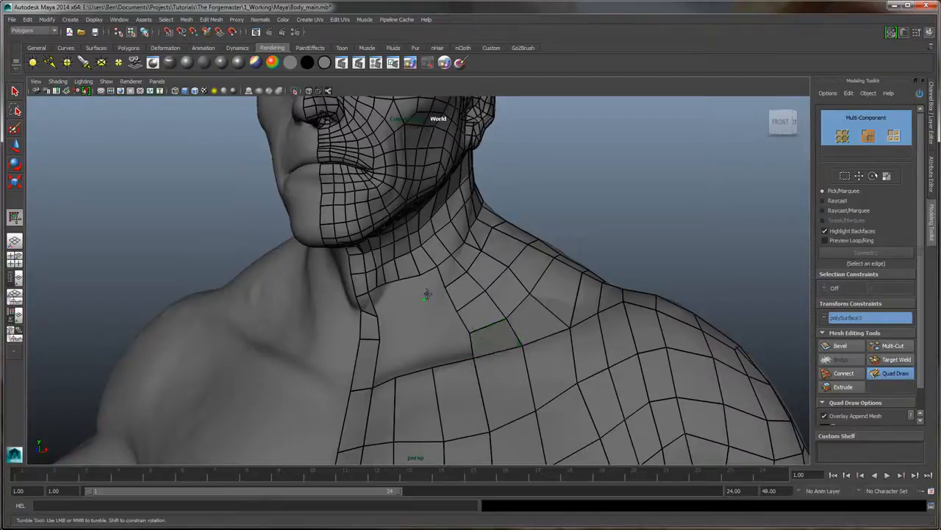
shift+click(434, 283)
shift+click(448, 353)
shift+click(446, 330)
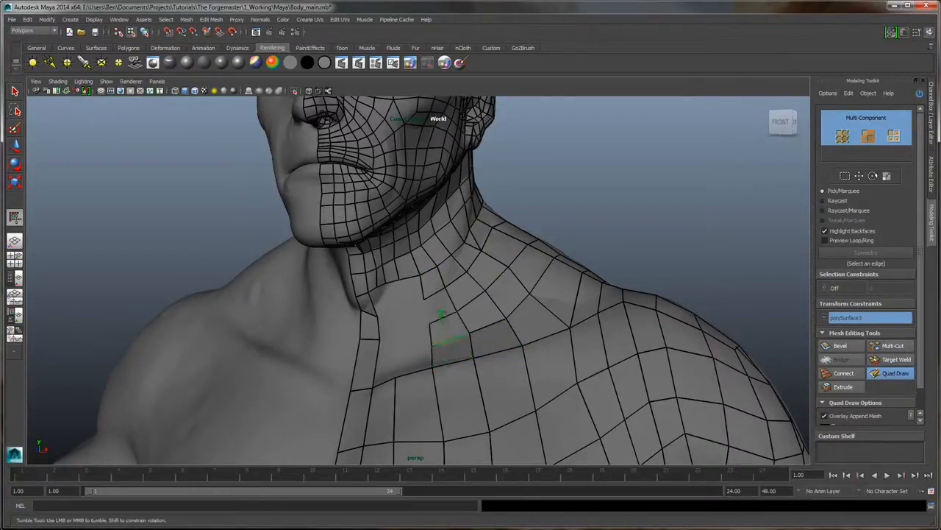
Save the scene and delete all construction history
click(12, 20)
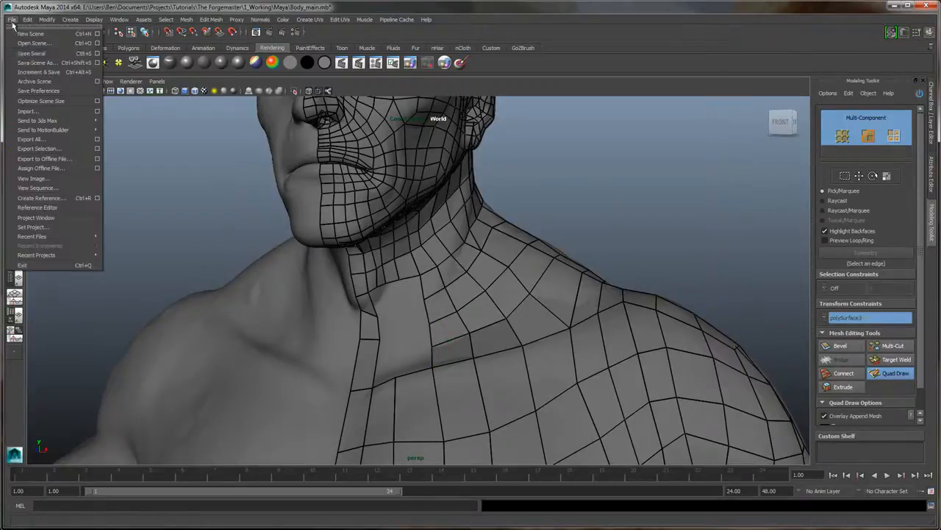
click(31, 53)
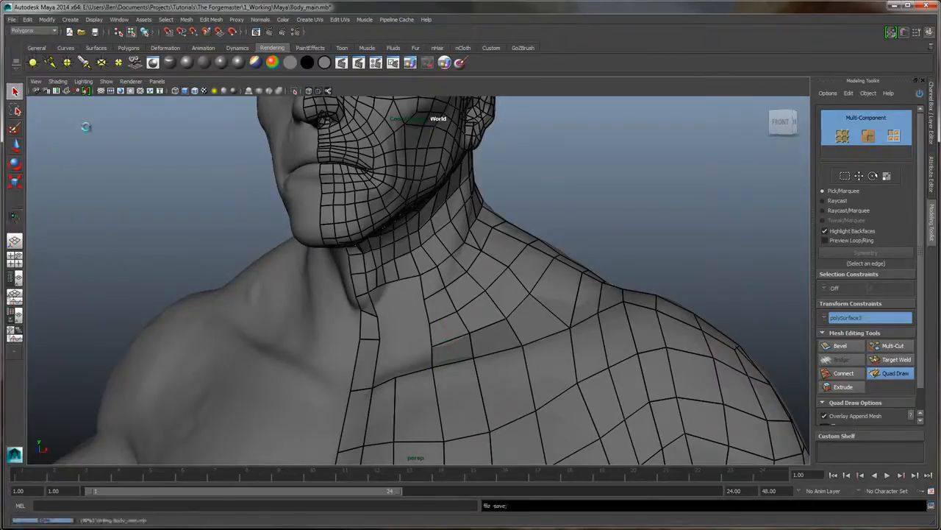
click(43, 20)
mouse_move(29, 20)
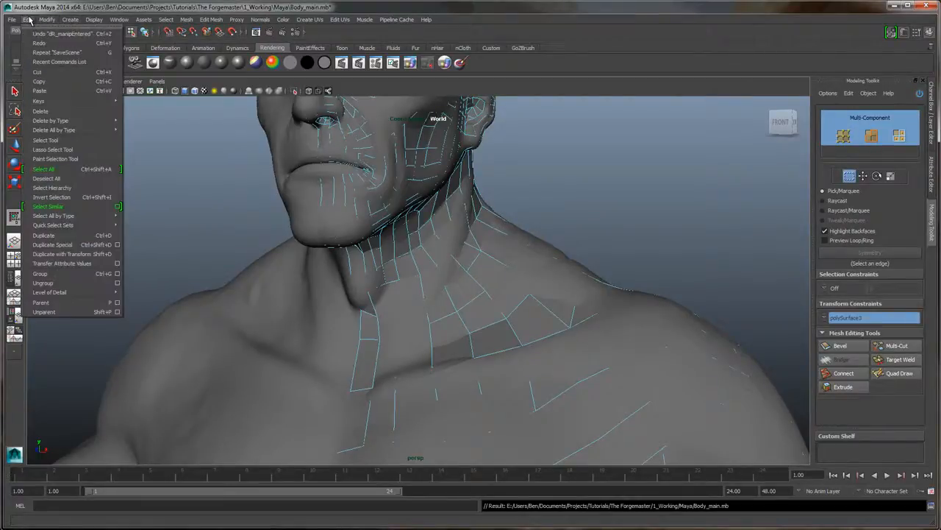
mouse_move(69, 133)
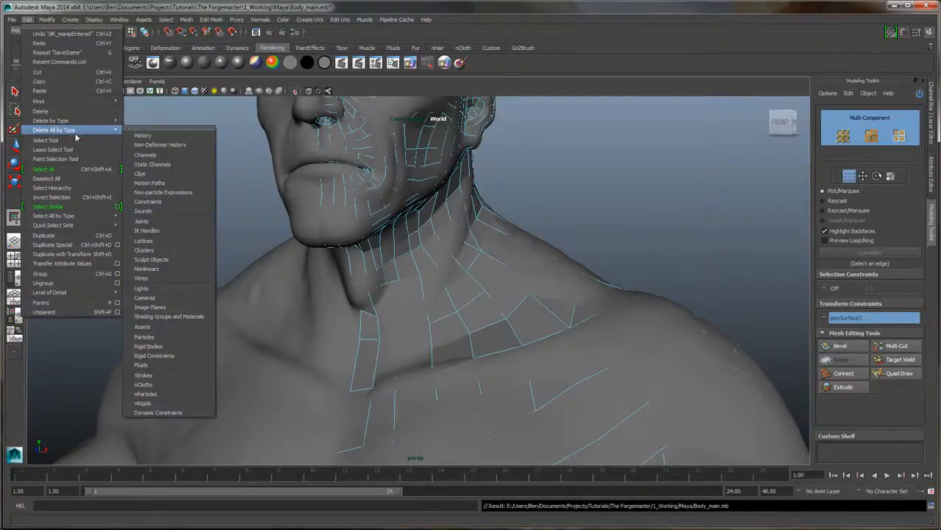
click(145, 136)
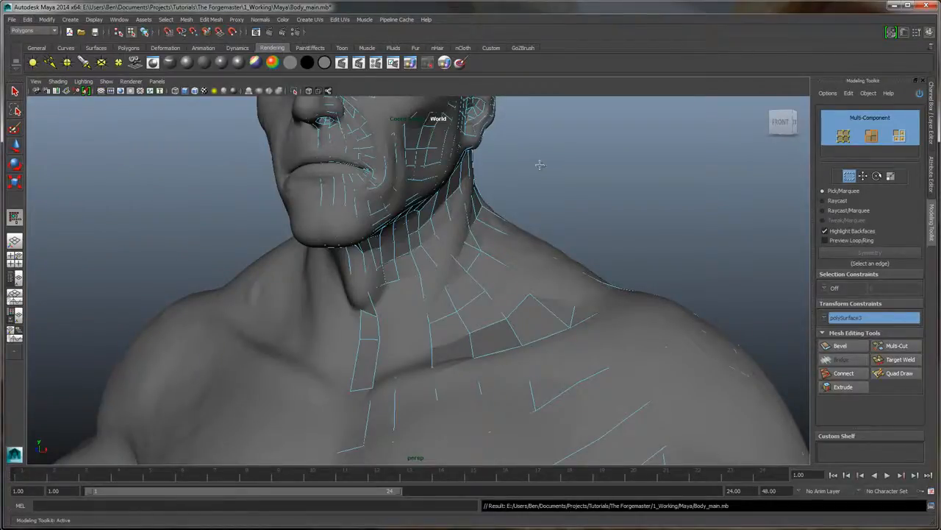
Resume Quad Draw and fill a column of three quads from the front neck edge down towards the collarbone
click(894, 375)
alt+middle_drag(526, 204, 519, 183)
alt+right_drag(519, 183, 503, 246)
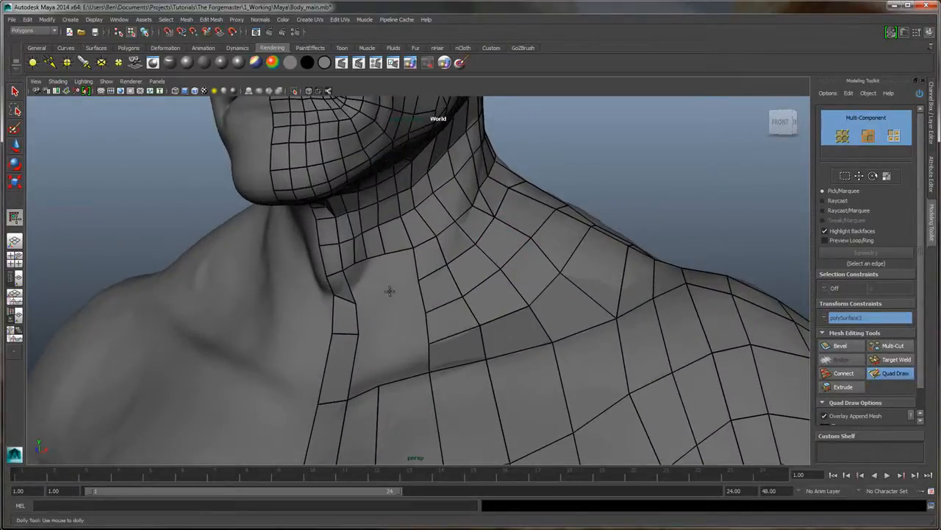
shift+click(399, 272)
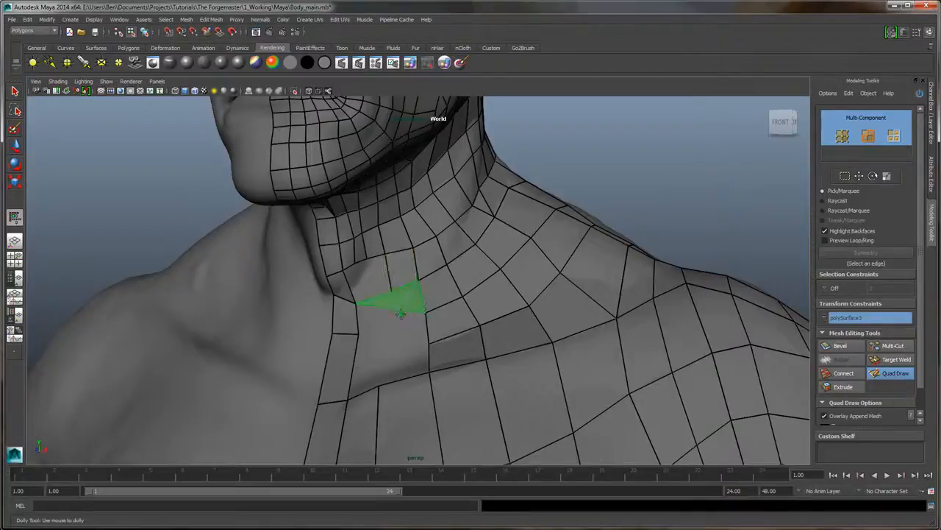
shift+click(409, 310)
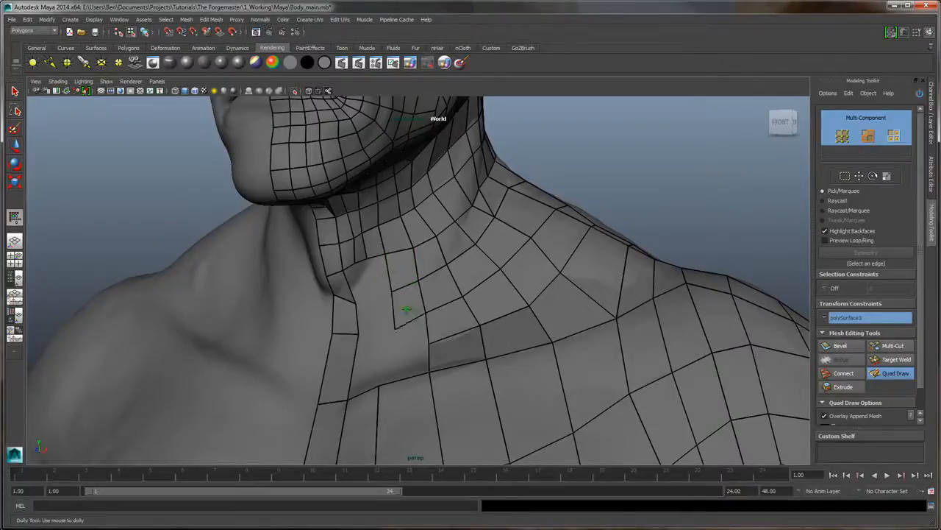
click(385, 356)
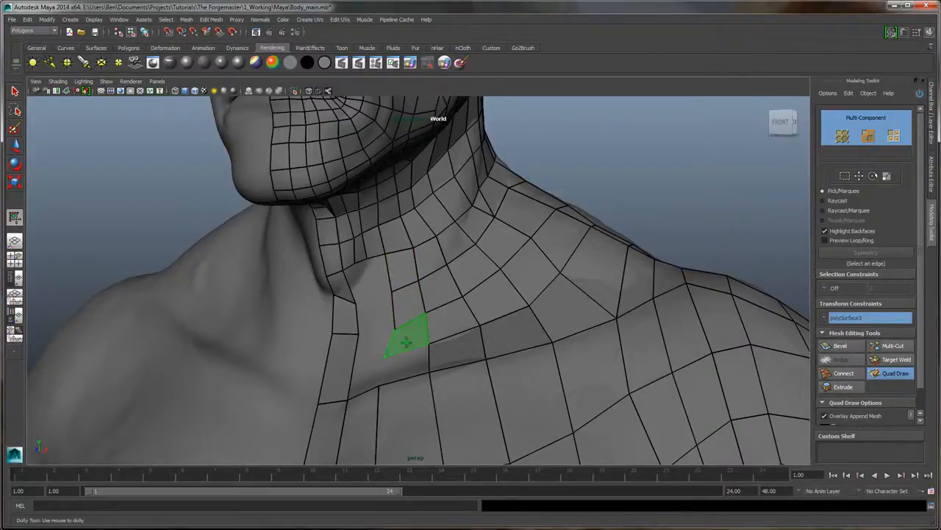
shift+click(407, 340)
Fill the quads beside the throat down to the centreline strip and reposition the loose corner vertex above the collarbone
alt+drag(482, 232, 485, 229)
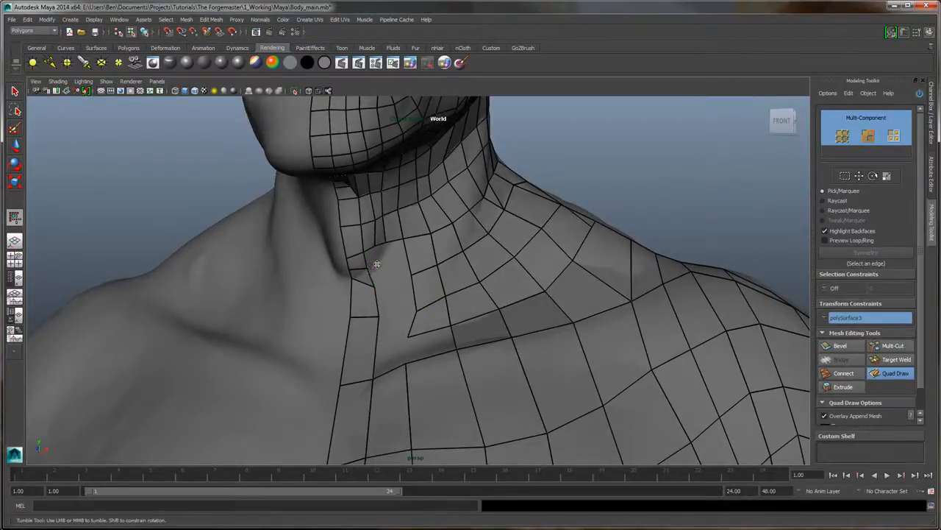
scroll(422, 239, up, 3)
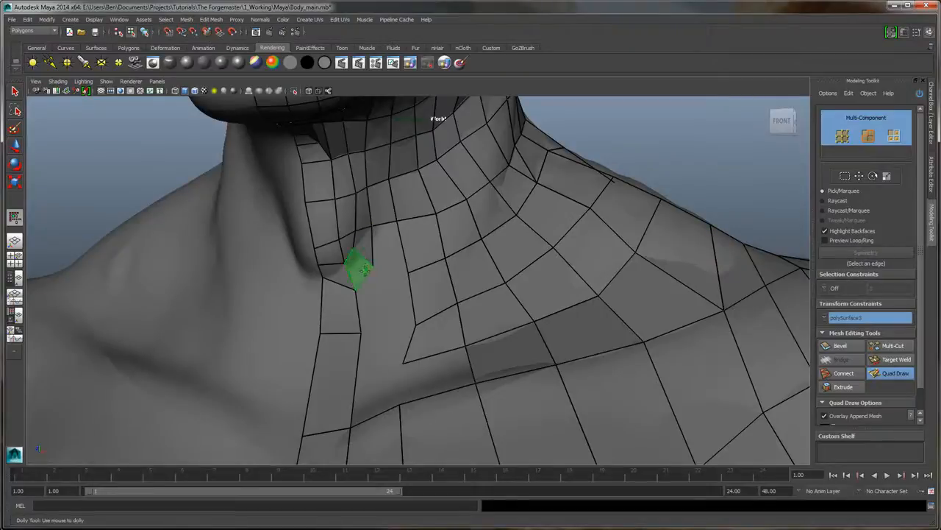
alt+drag(361, 273, 483, 229)
shift+click(389, 265)
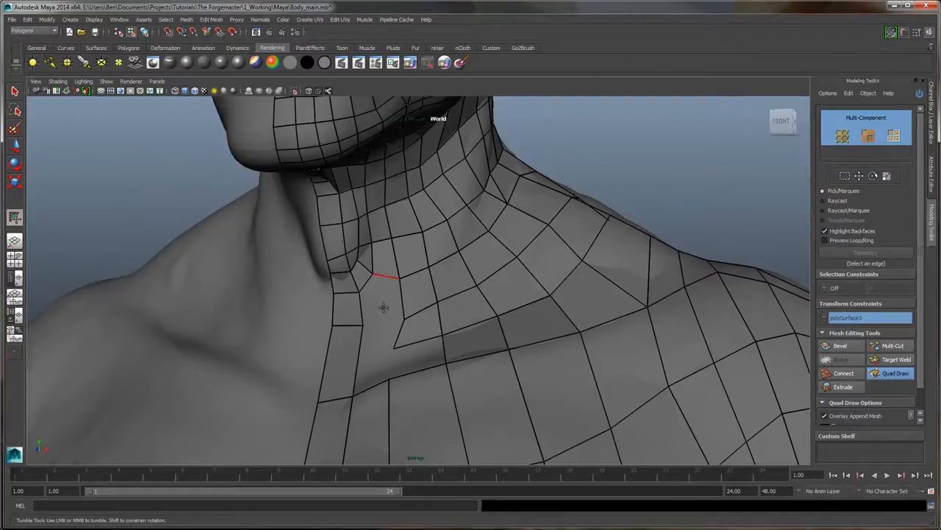
click(384, 306)
shift+click(377, 294)
drag(383, 309, 402, 350)
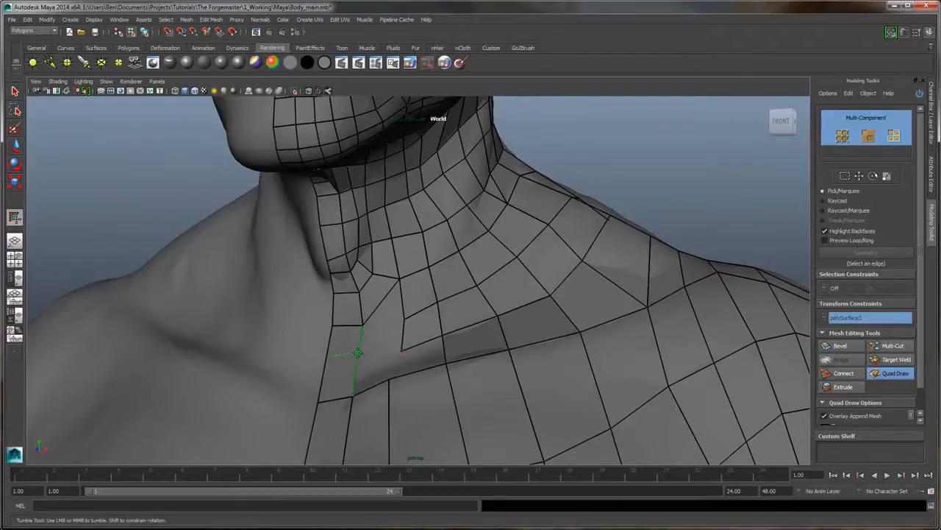
Insert two edge loops across the centreline strip below the throat and fill the adjoining quad towards the collarbone
ctrl+click(358, 352)
shift+click(384, 320)
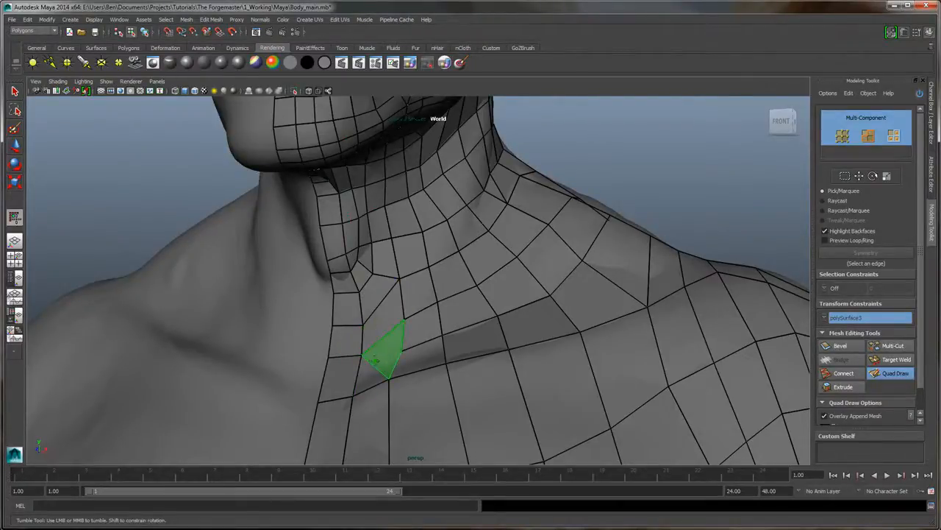
ctrl+click(357, 370)
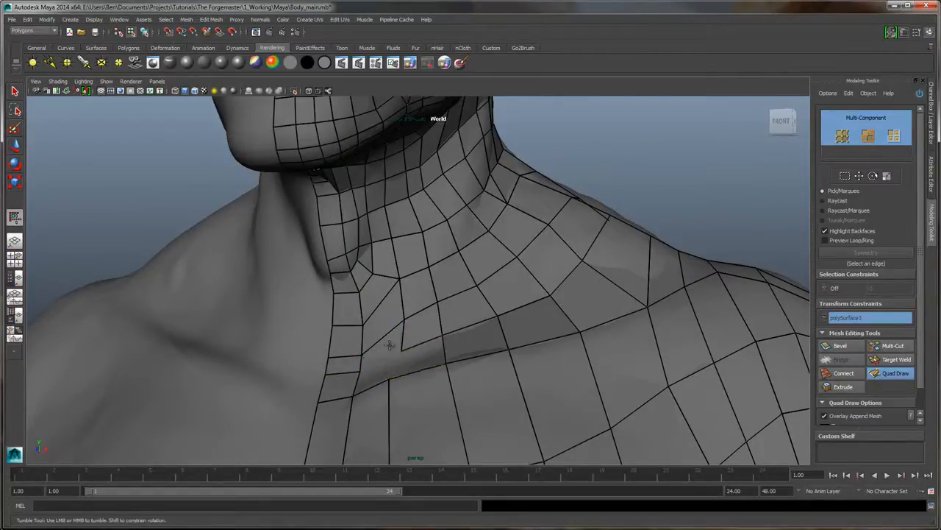
key(ctrl+z)
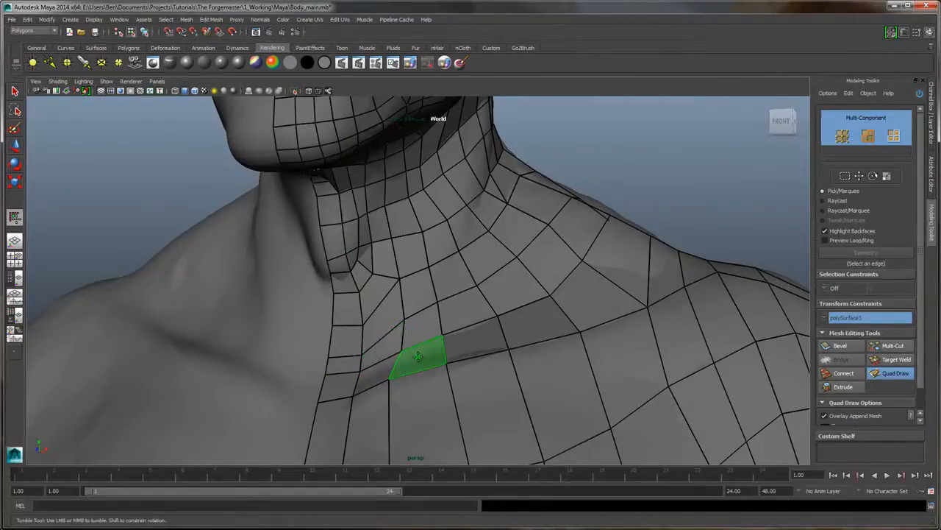
Place a point in the gap at the back of the neck base and fill a quad against the neck edge
alt+right_drag(484, 296, 444, 231)
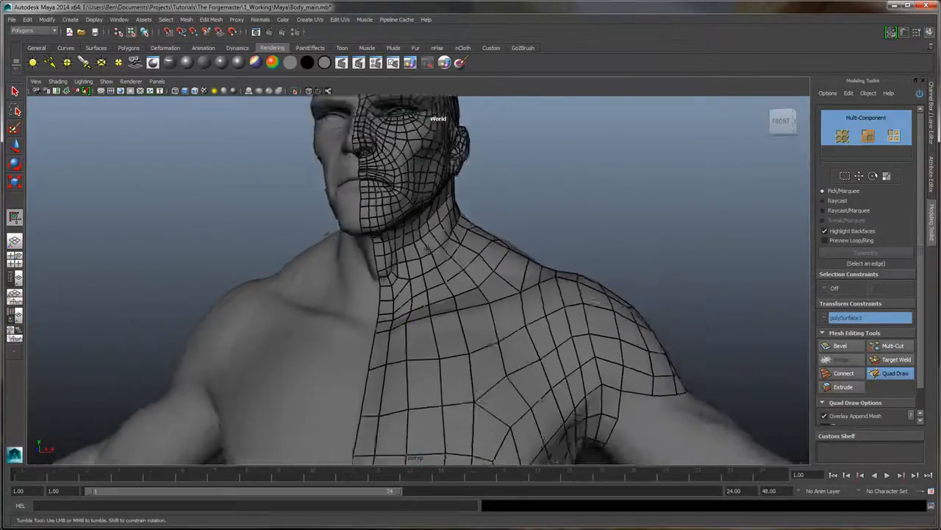
alt+drag(444, 231, 506, 240)
alt+right_drag(507, 240, 534, 192)
alt+drag(534, 191, 486, 228)
alt+right_drag(487, 228, 503, 254)
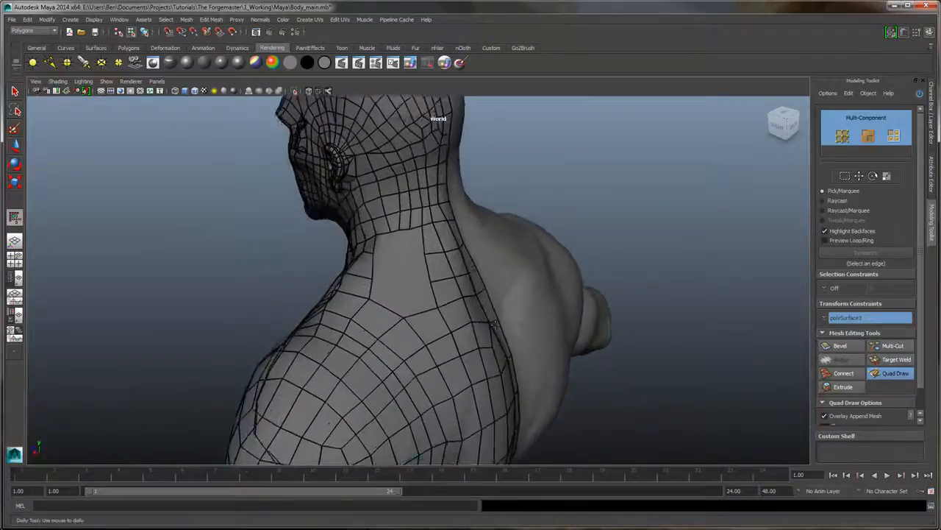
alt+middle_drag(471, 167, 462, 211)
alt+right_drag(462, 211, 475, 334)
alt+middle_drag(475, 349, 474, 261)
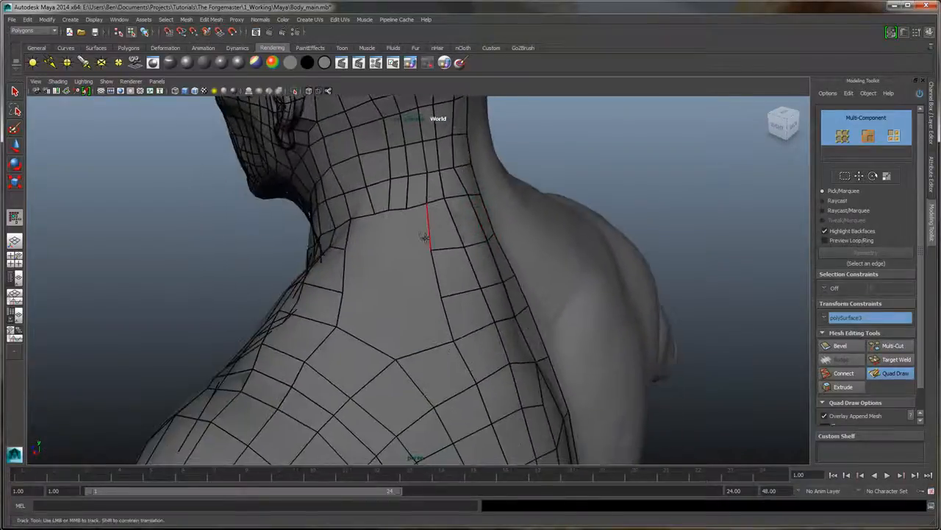
click(416, 234)
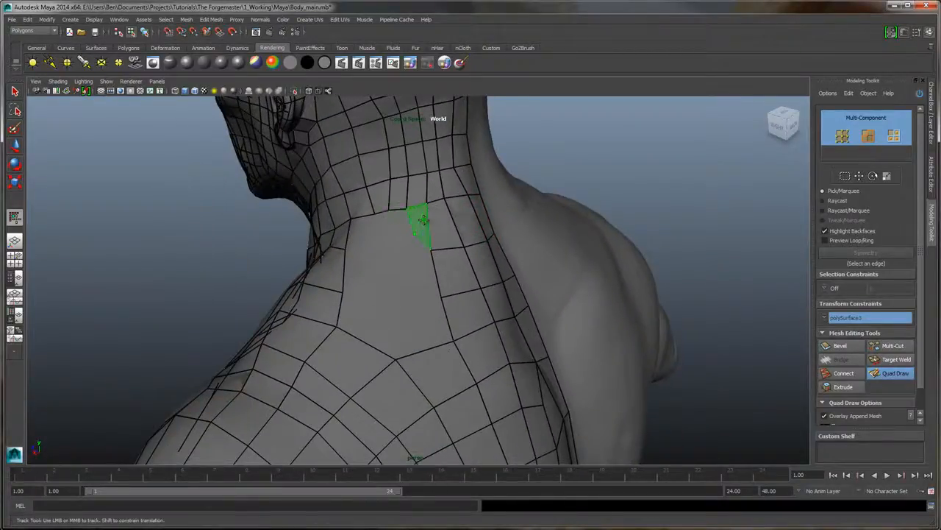
shift+click(425, 221)
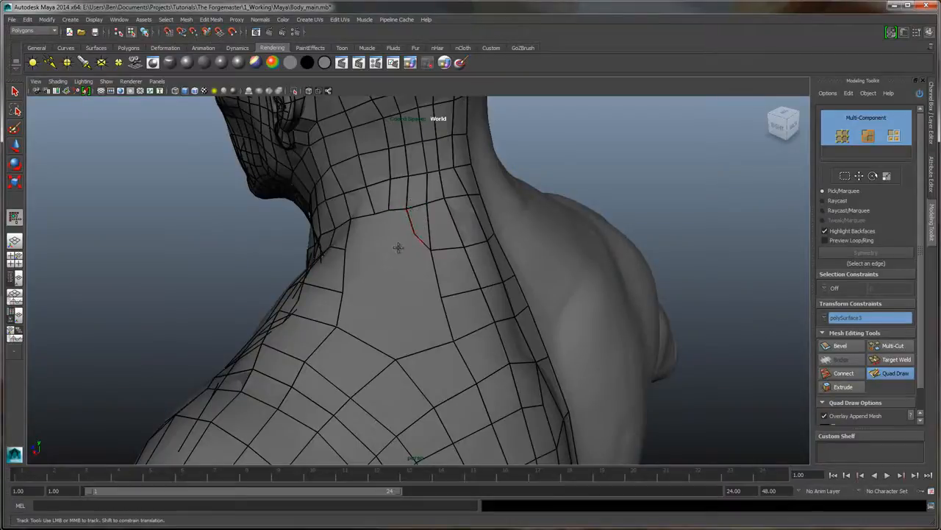
Place loose points across the remaining gap at the side of the neck base and fill quads between them and the surrounding edges
shift+click(401, 221)
click(398, 248)
key(ctrl+z)
shift+click(406, 230)
shift+click(422, 271)
mouse_move(401, 247)
alt+mouse_down()
mouse_move(434, 248)
mouse_move(423, 243)
alt+mouse_up()
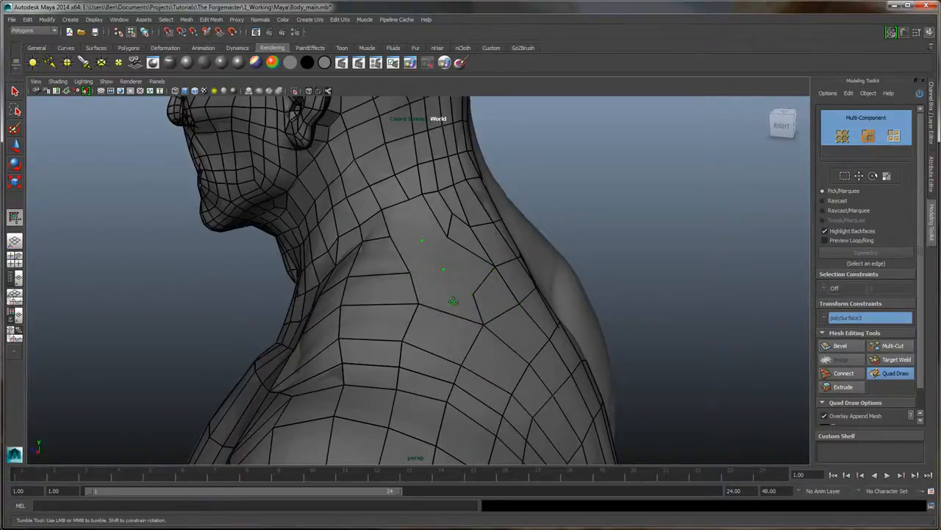
shift+click(454, 300)
alt+drag(419, 279, 437, 284)
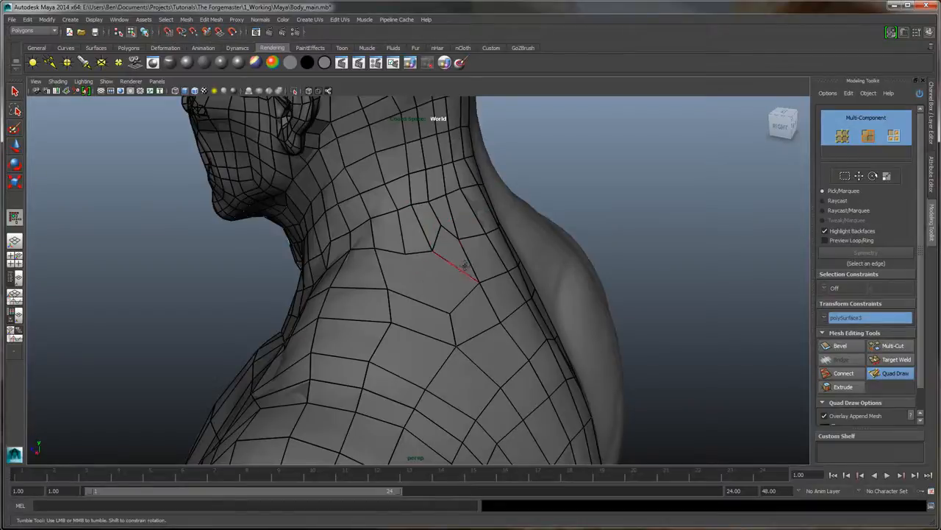
Close the last opening at the side of the neck base by filling quads between the neck and shoulder edges
alt+drag(465, 265, 432, 272)
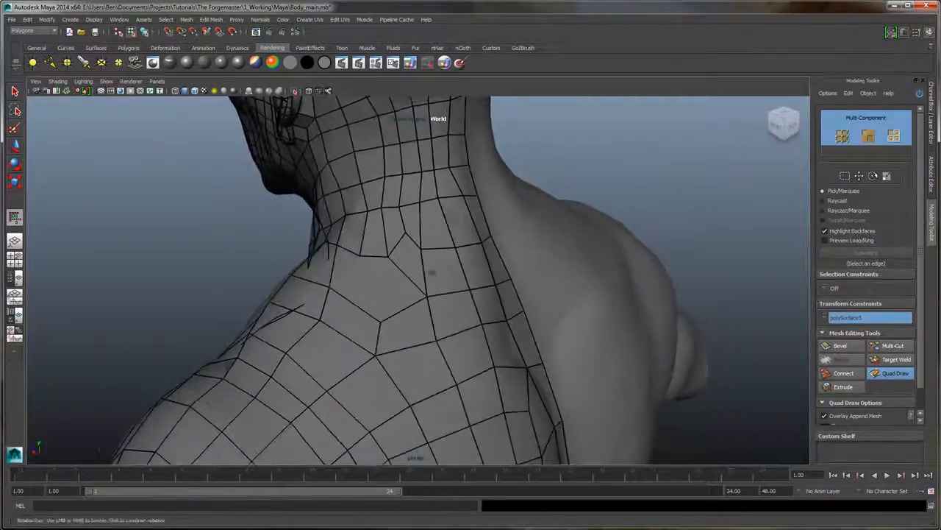
shift+click(391, 274)
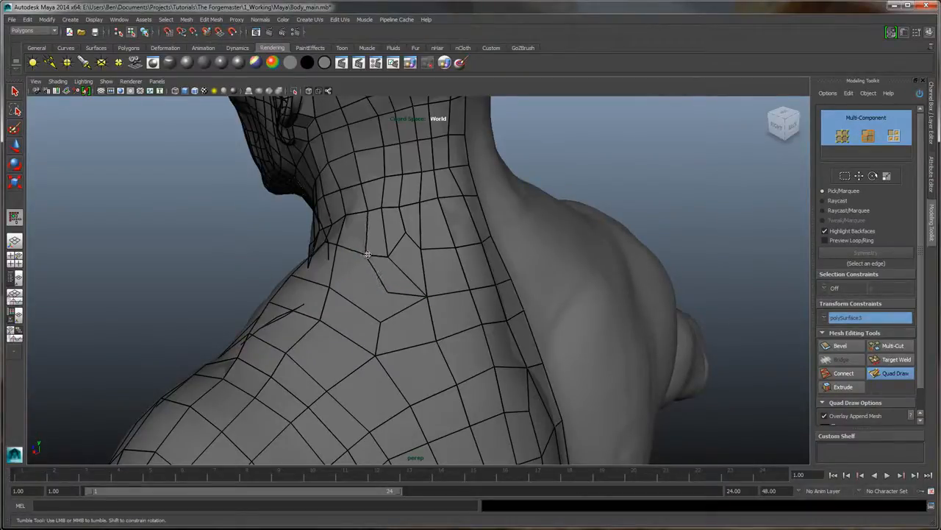
alt+drag(366, 293, 416, 274)
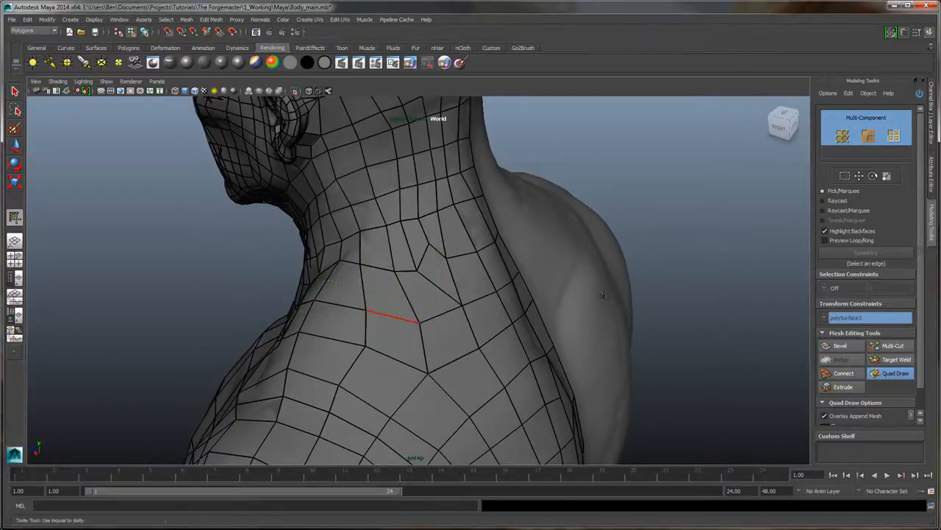
Examine the joined neck, shoulder and torso mesh from the side and back
alt+right_drag(603, 294, 519, 198)
alt+drag(573, 213, 523, 230)
alt+right_drag(523, 231, 546, 261)
alt+drag(547, 262, 419, 287)
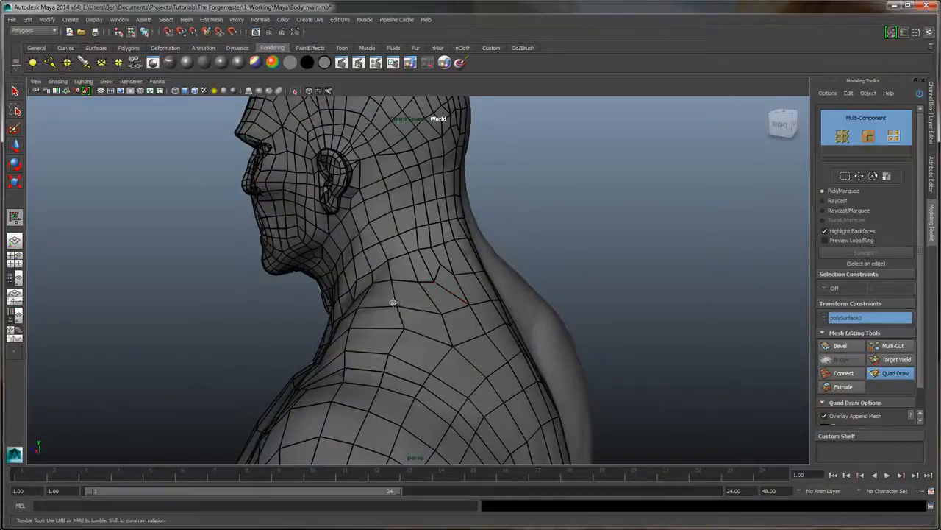
alt+drag(395, 325, 486, 278)
alt+middle_drag(486, 279, 522, 242)
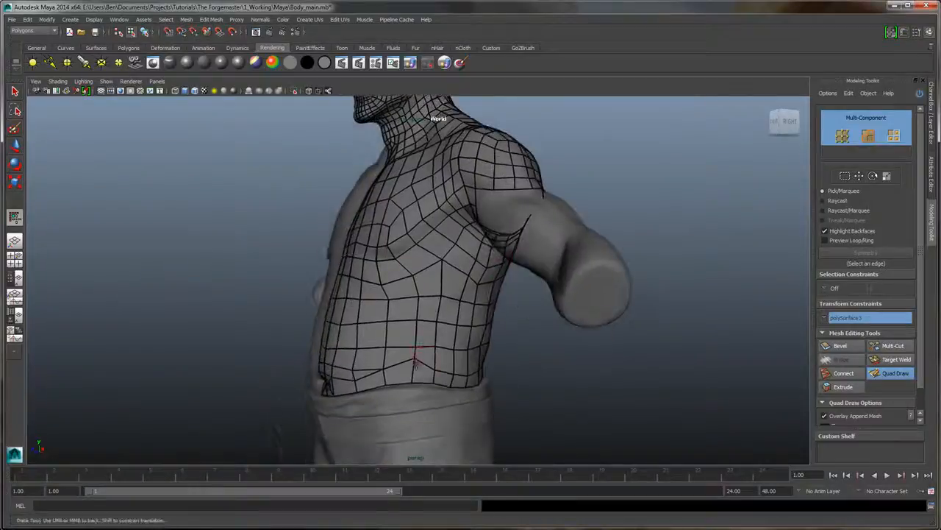
alt+drag(494, 295, 324, 295)
Hide layer1 with the reference sculpt to inspect the half-body mesh from all around, and show the layer again
click(932, 118)
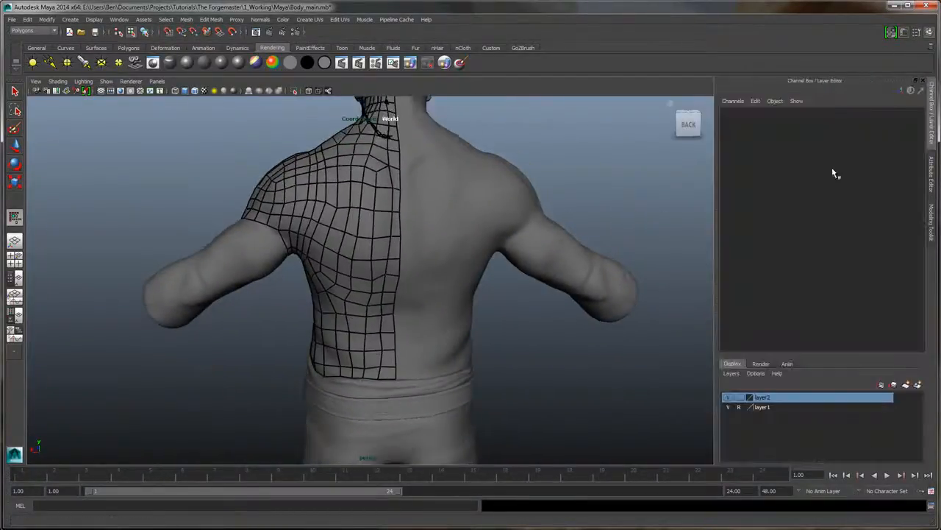
click(728, 407)
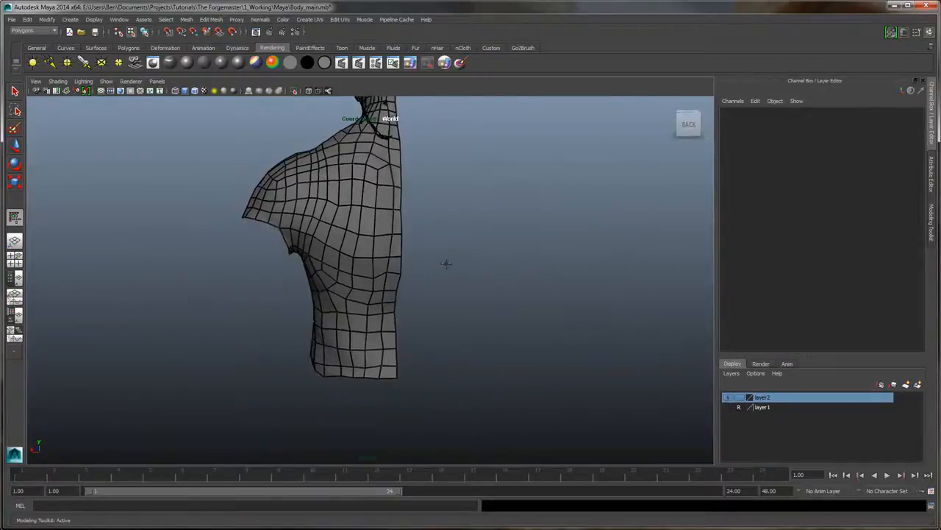
alt+drag(444, 263, 563, 218)
alt+right_drag(563, 218, 601, 244)
alt+drag(601, 243, 653, 274)
alt+drag(521, 272, 504, 274)
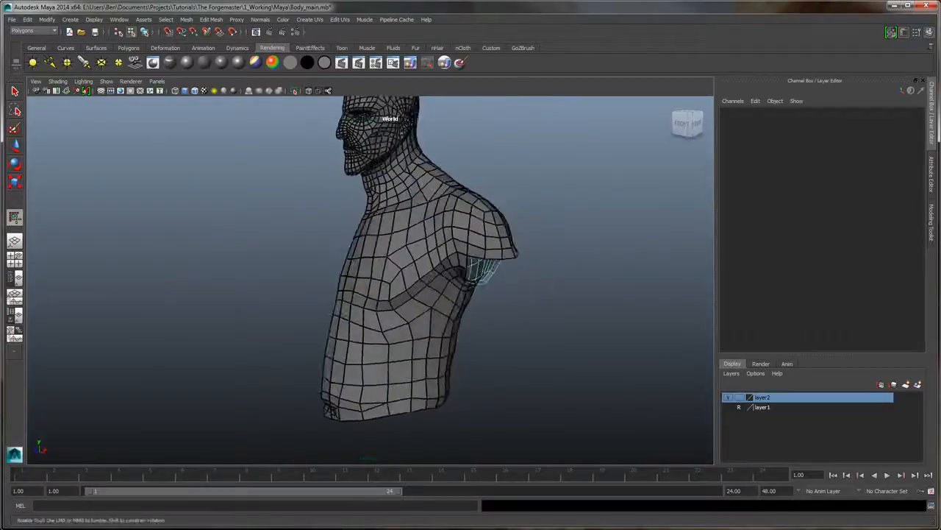
click(728, 406)
Fill quads from the front armpit edge onto the upper arm
alt+drag(500, 215, 572, 209)
alt+right_drag(572, 209, 592, 189)
alt+middle_drag(590, 185, 520, 204)
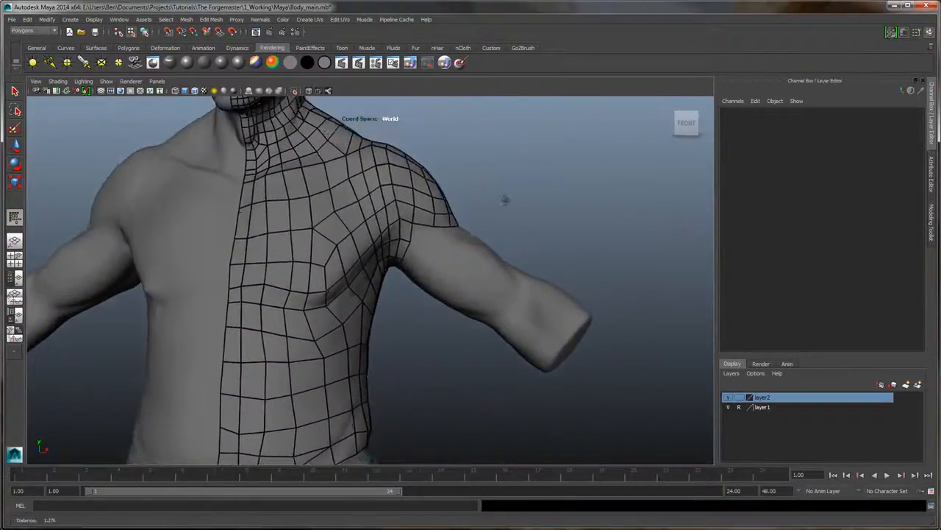
alt+right_drag(505, 199, 516, 207)
alt+middle_drag(515, 208, 493, 233)
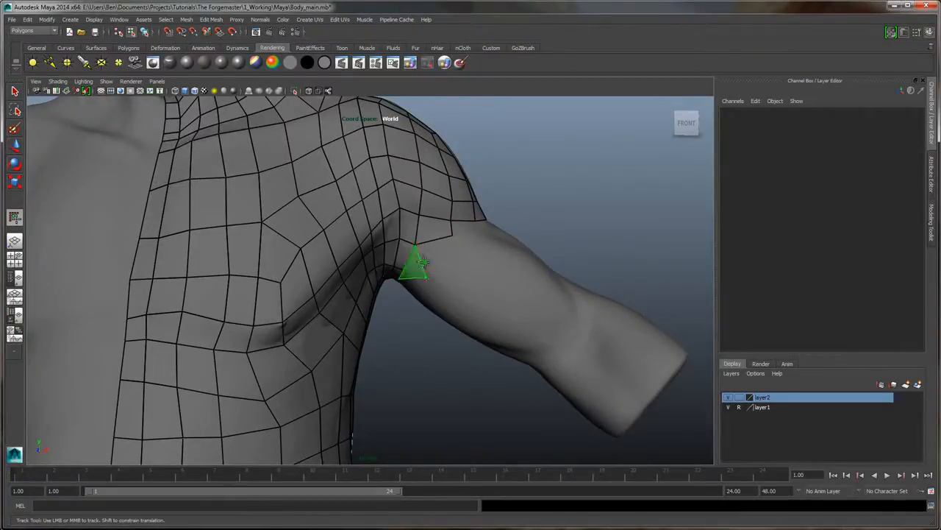
shift+click(431, 253)
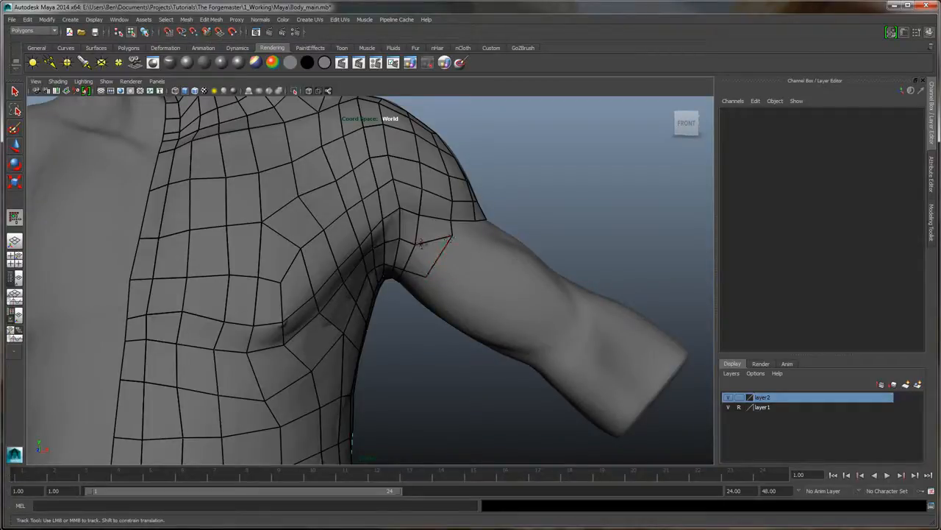
alt+drag(557, 210, 434, 255)
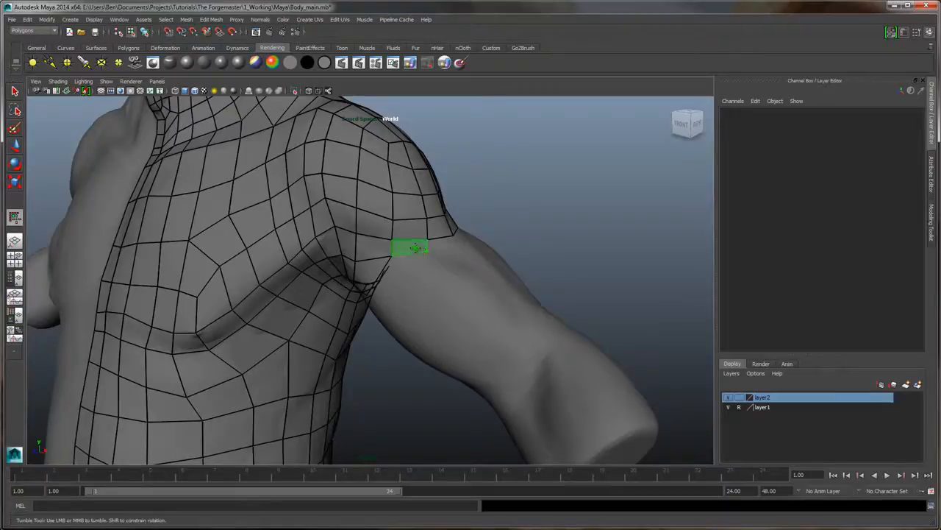
mouse_move(412, 275)
alt+mouse_down()
mouse_move(481, 257)
mouse_move(465, 241)
alt+mouse_up()
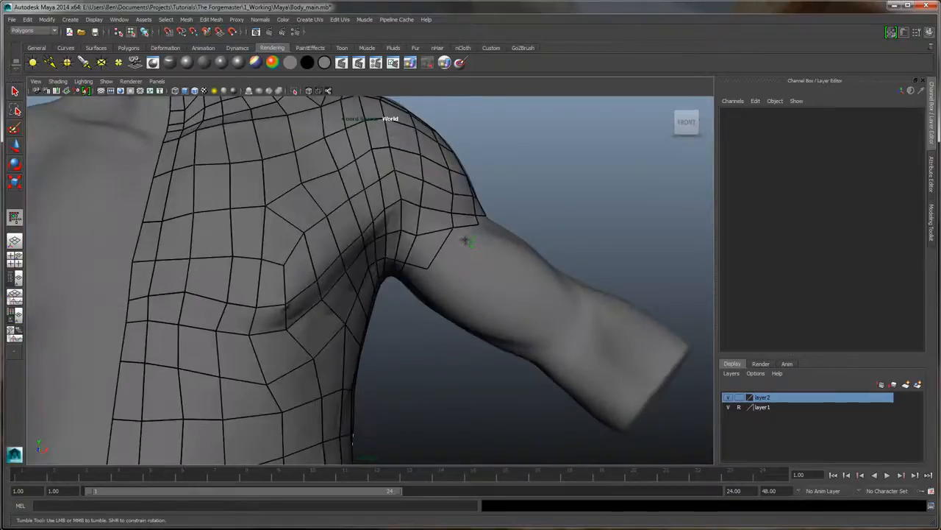
shift+click(470, 252)
mouse_move(427, 270)
alt+mouse_down()
mouse_move(538, 204)
mouse_move(547, 210)
mouse_move(537, 216)
alt+mouse_up()
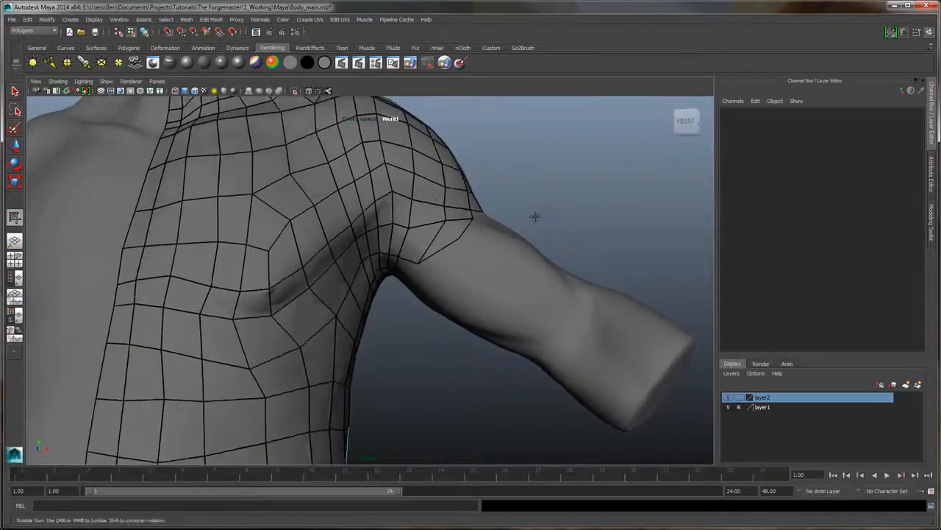
key(ctrl+z)
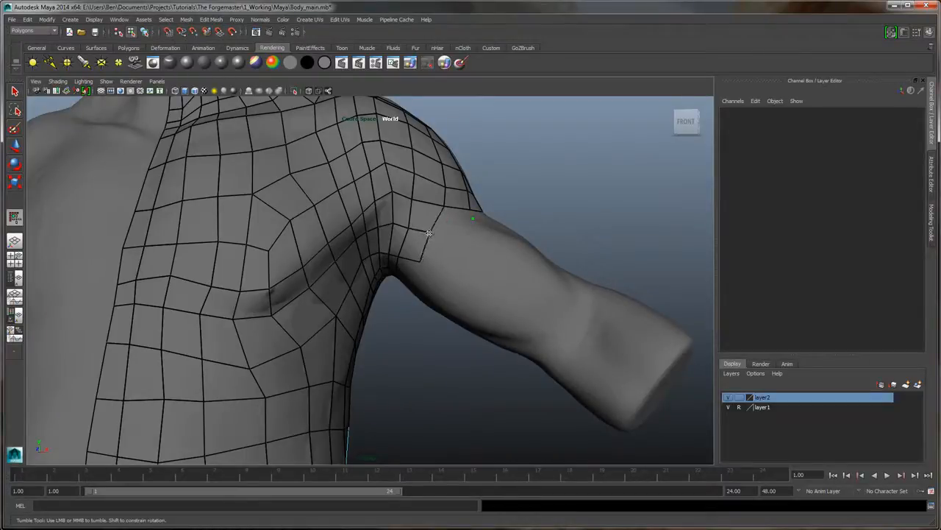
Place a row of Quad Draw points down the front of the arm from the armpit to the cut end of the forearm
alt+drag(444, 220, 471, 257)
click(468, 250)
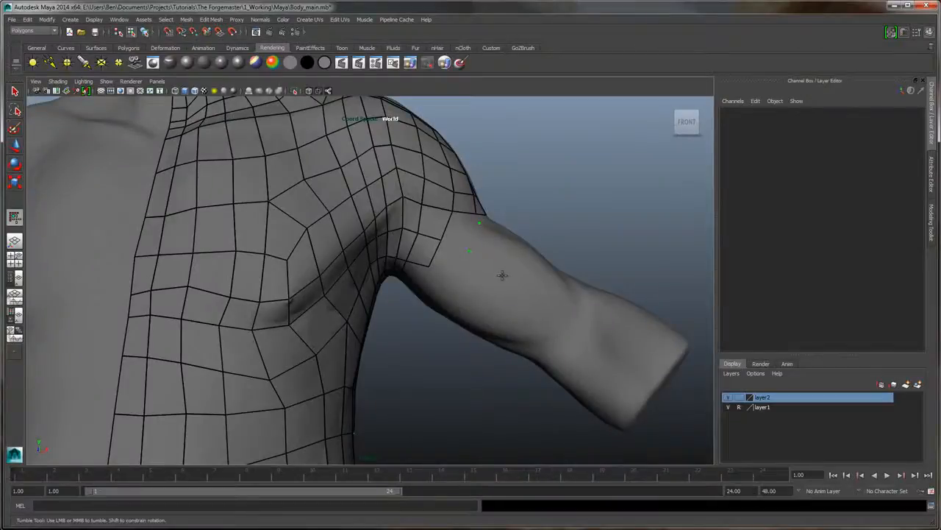
click(502, 276)
click(536, 298)
click(594, 340)
alt+drag(614, 194, 462, 197)
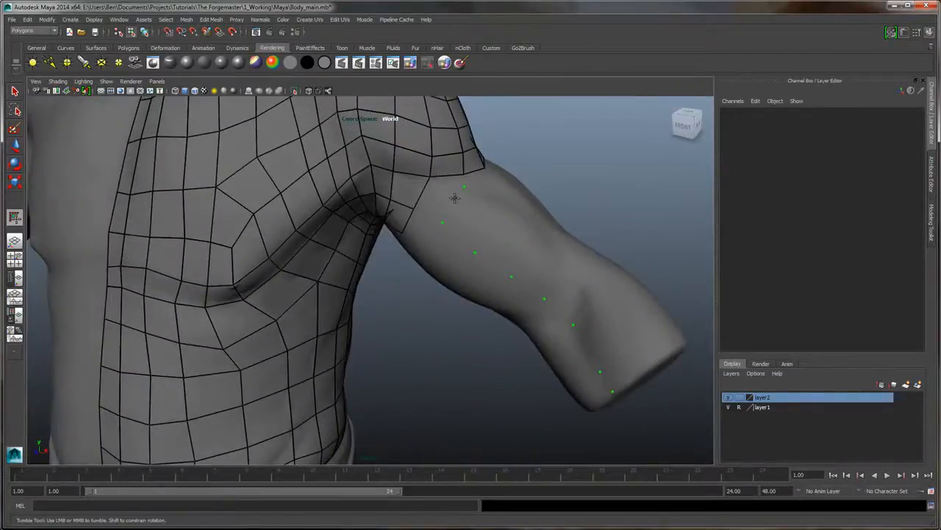
Place a second parallel row of points and fill a strip of quads down the front of the arm to the forearm's cut end
shift+click(433, 200)
click(527, 251)
shift+click(465, 223)
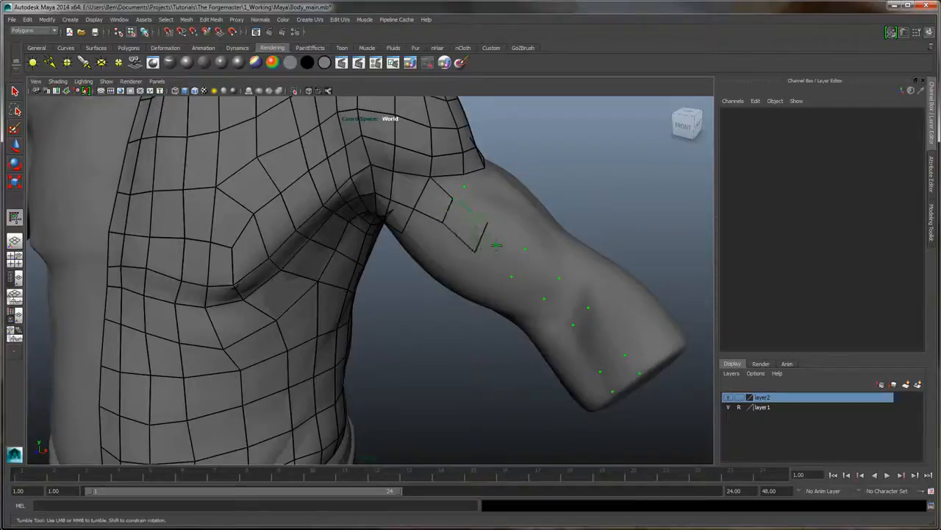
shift+click(508, 257)
shift+click(542, 273)
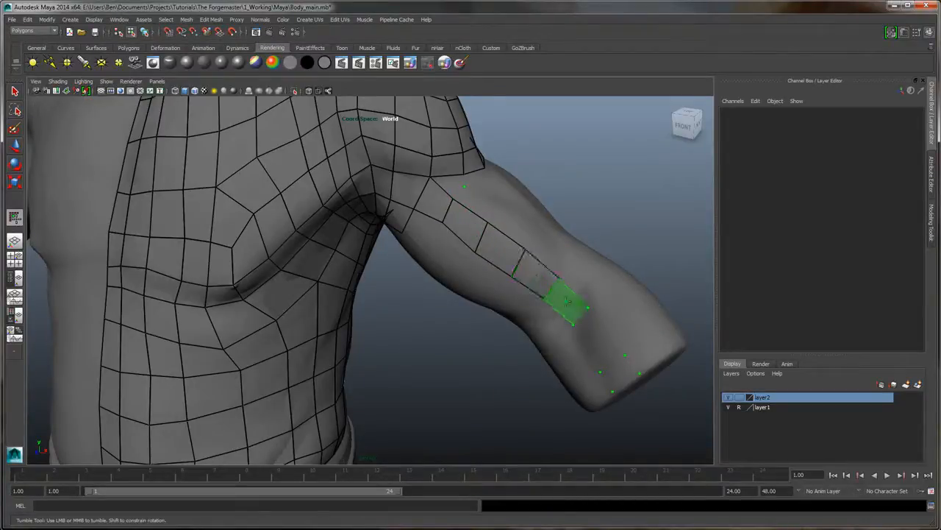
shift+click(561, 301)
shift+click(597, 332)
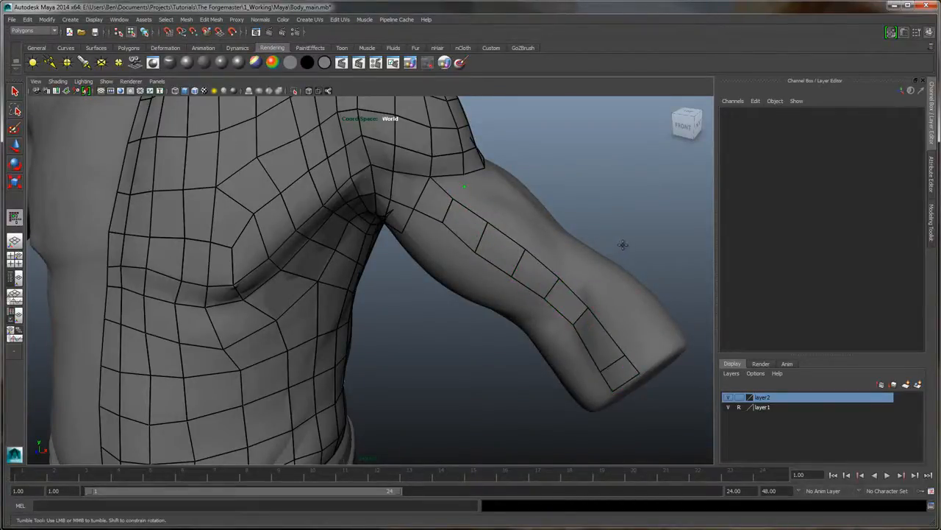
Fill a quad on the back of the upper arm against the rear armpit edge
alt+drag(624, 245, 412, 250)
alt+middle_drag(296, 175, 389, 185)
alt+right_drag(389, 184, 419, 256)
alt+drag(419, 257, 405, 223)
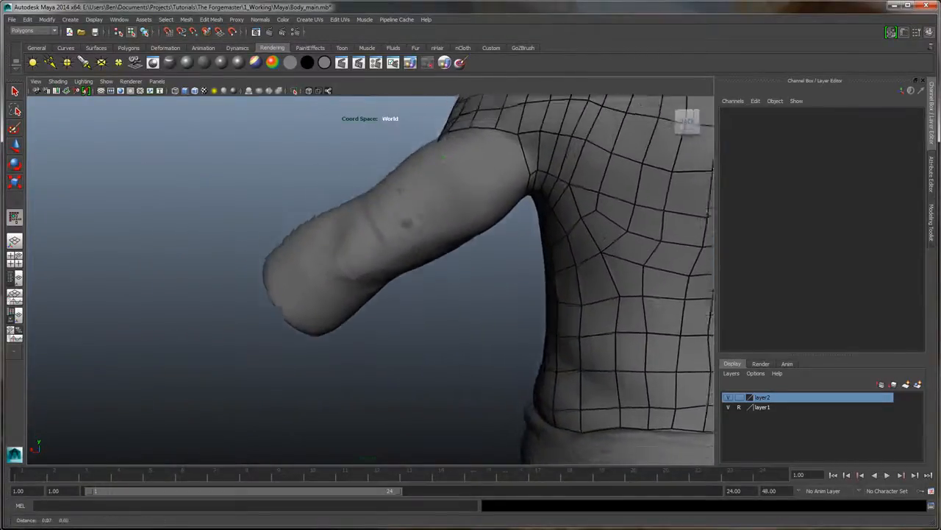
alt+right_drag(405, 223, 421, 234)
alt+drag(422, 234, 491, 208)
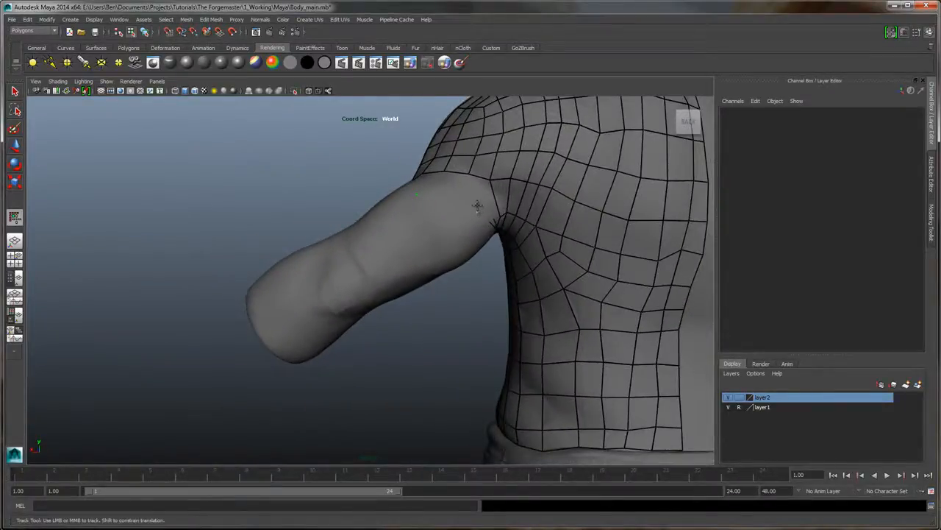
alt+drag(483, 202, 462, 200)
alt+right_drag(461, 200, 466, 181)
shift+click(472, 184)
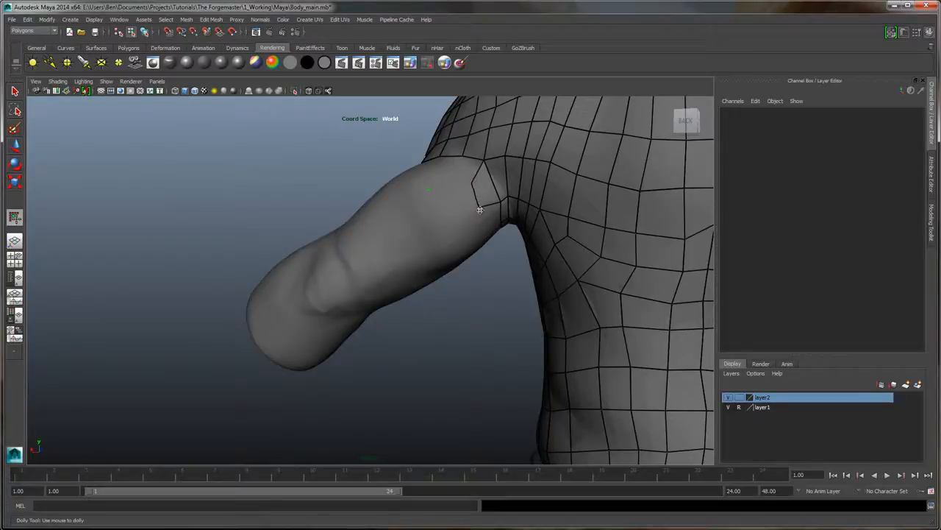
Place a row of points down the back of the arm from the armpit past the elbow to the cut end
click(443, 220)
click(371, 260)
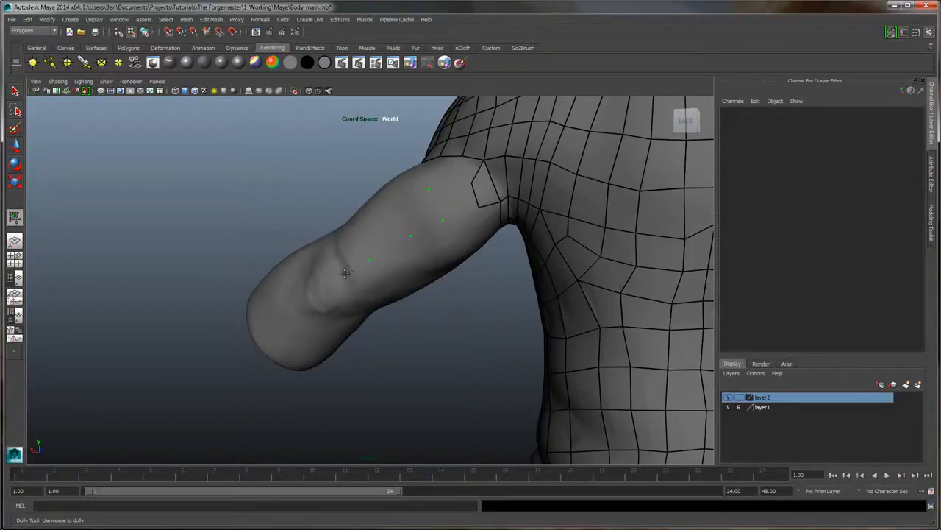
click(309, 297)
click(257, 336)
alt+drag(319, 195, 349, 199)
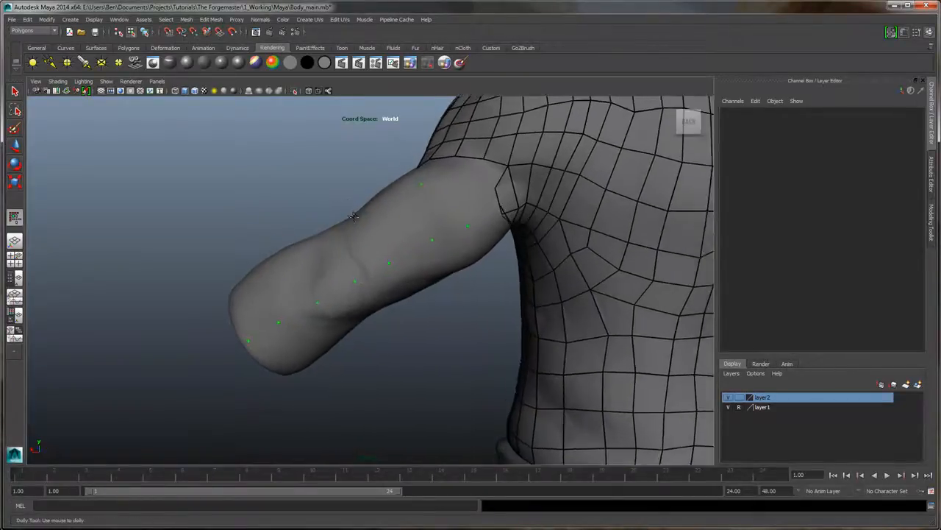
Place extra points around the elbow and fill four quads sharing a centre vertex into an octagonal patch over it
alt+right_drag(347, 209, 361, 224)
alt+middle_drag(361, 224, 378, 205)
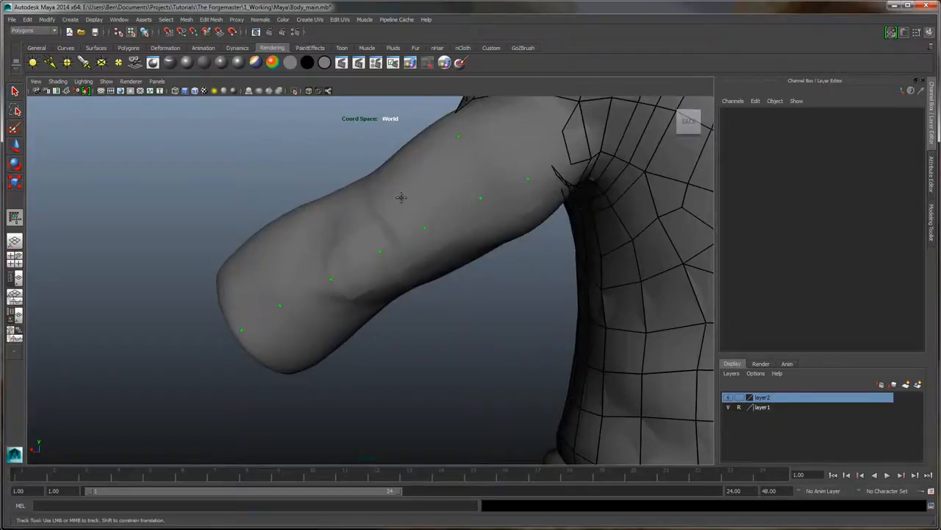
mouse_move(402, 197)
alt+mouse_down()
mouse_move(427, 218)
mouse_move(391, 267)
mouse_move(345, 219)
mouse_move(408, 193)
alt+mouse_up()
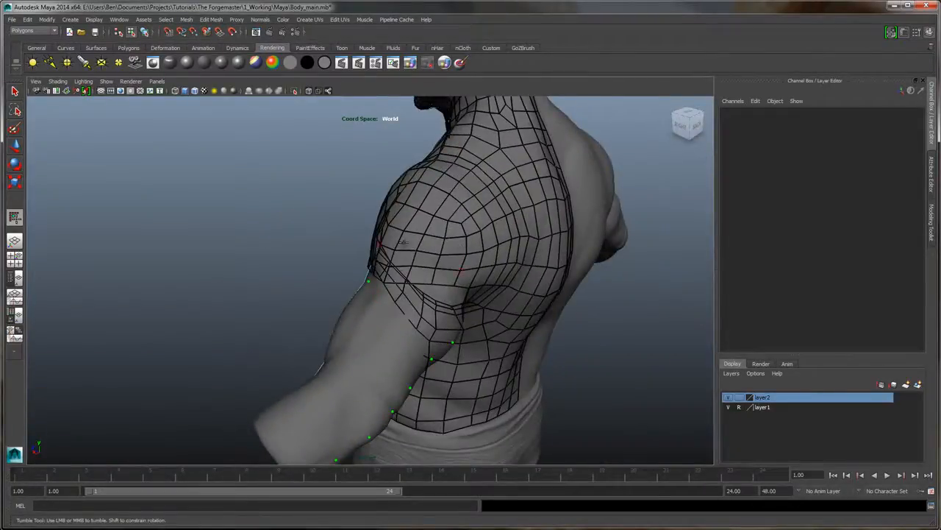
alt+drag(445, 282, 386, 213)
alt+right_drag(385, 214, 391, 234)
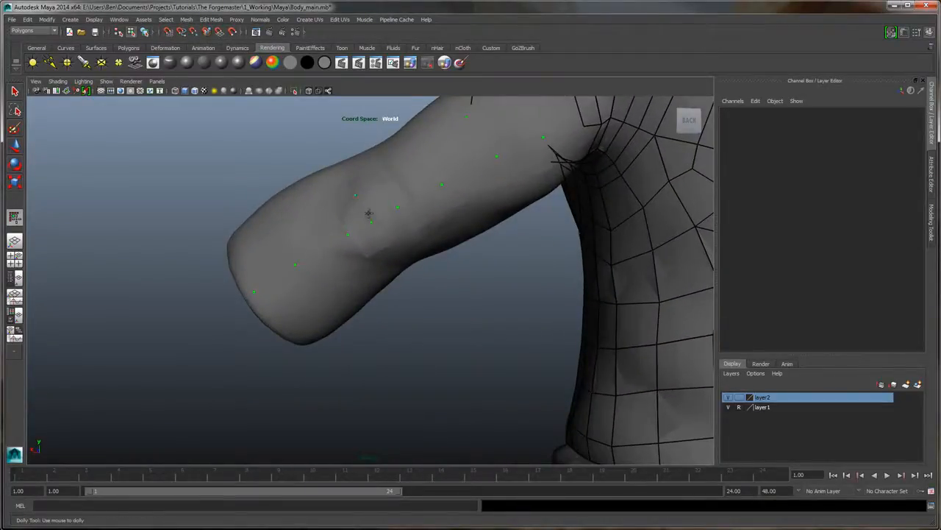
alt+drag(441, 218, 386, 225)
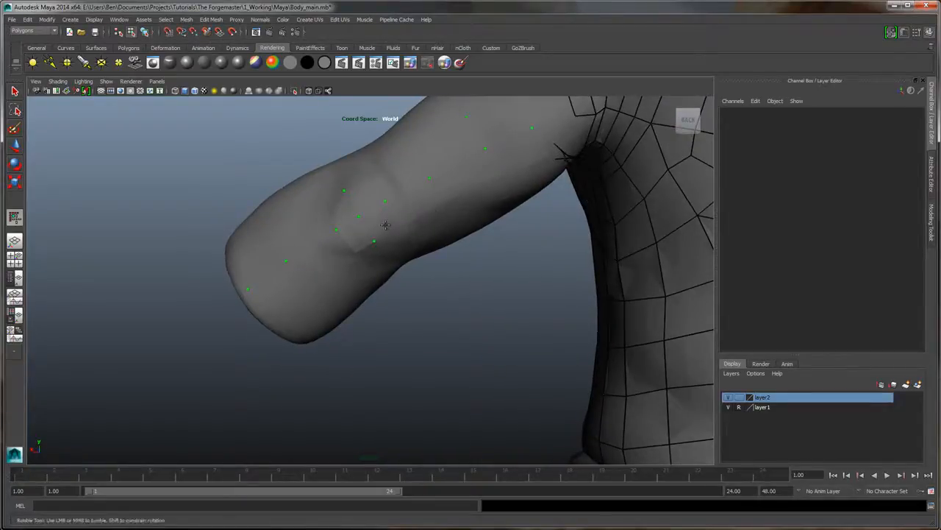
shift+click(376, 221)
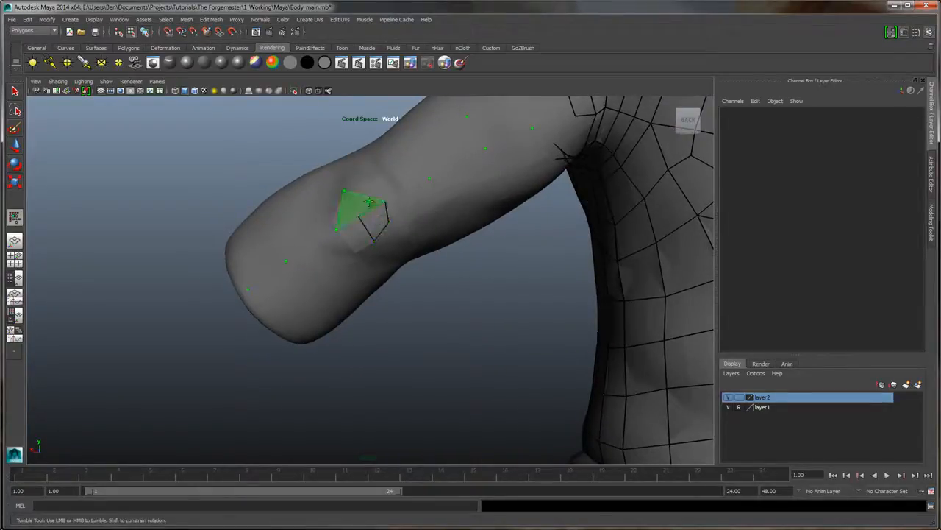
shift+click(362, 200)
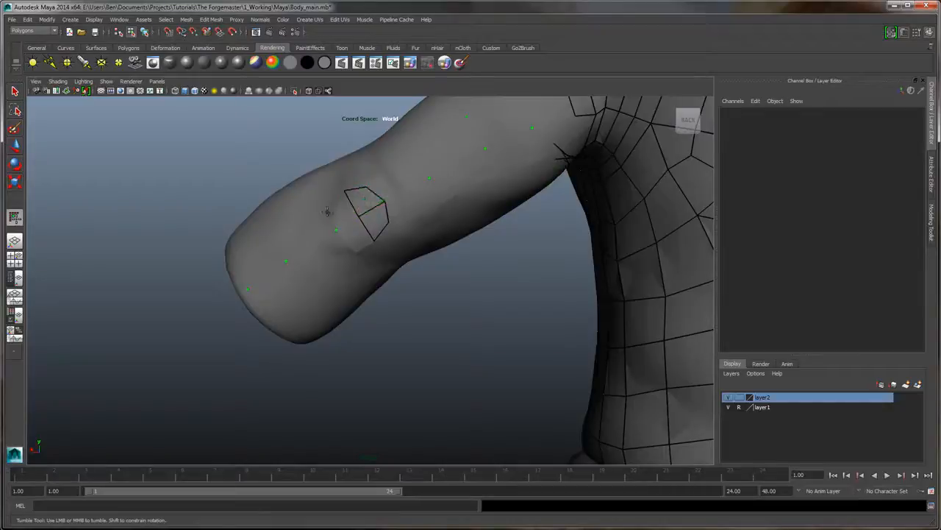
shift+click(356, 239)
shift+click(333, 215)
alt+drag(356, 247, 363, 237)
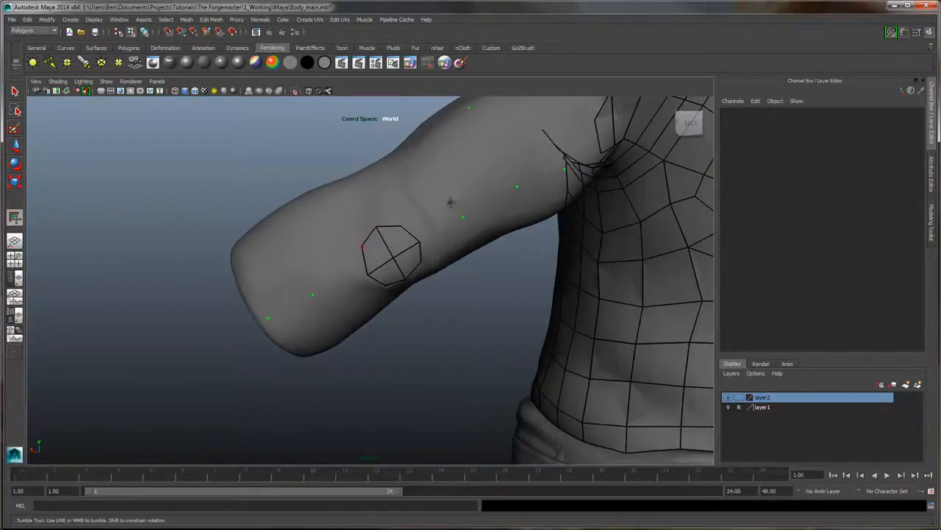
mouse_move(450, 203)
alt+mouse_down()
mouse_move(438, 196)
mouse_move(445, 202)
alt+mouse_up()
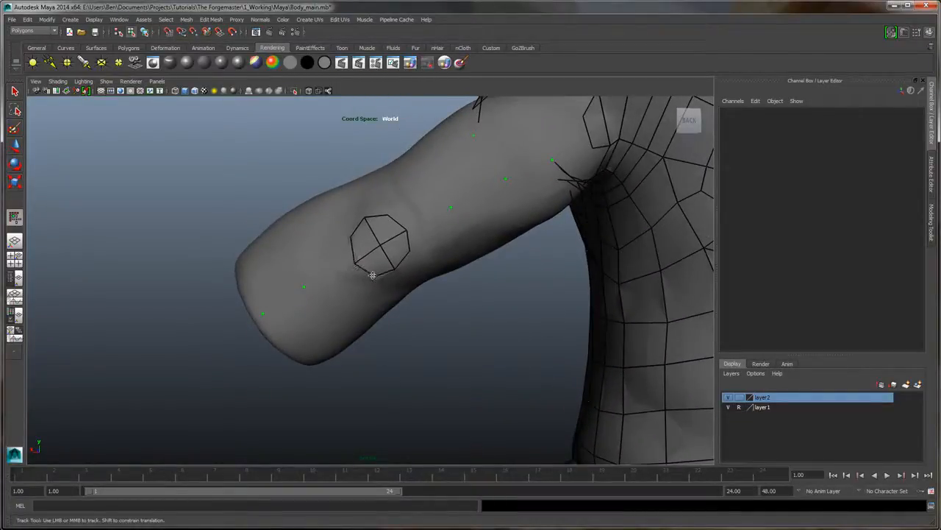
Place a ring of points around the octagonal elbow patch and fill quads outward from its upper and forearm-side edges
alt+drag(430, 228, 407, 241)
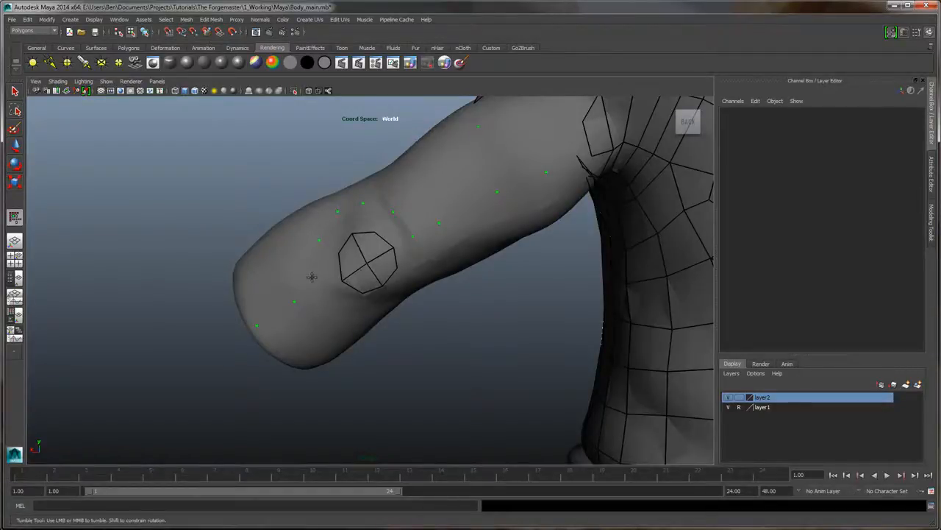
alt+drag(328, 302, 347, 271)
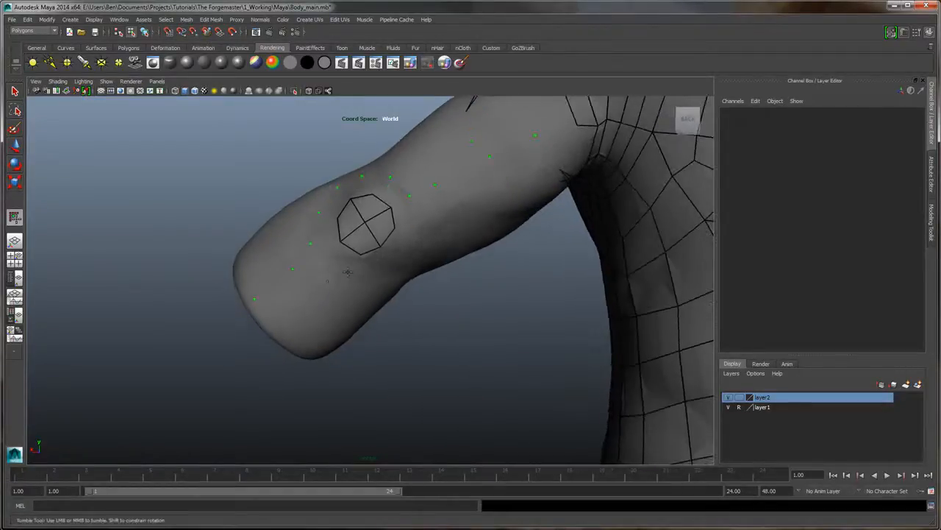
click(414, 232)
shift+click(403, 216)
shift+click(392, 192)
shift+click(365, 185)
mouse_move(353, 158)
alt+mouse_down()
mouse_move(381, 182)
mouse_move(396, 220)
alt+mouse_up()
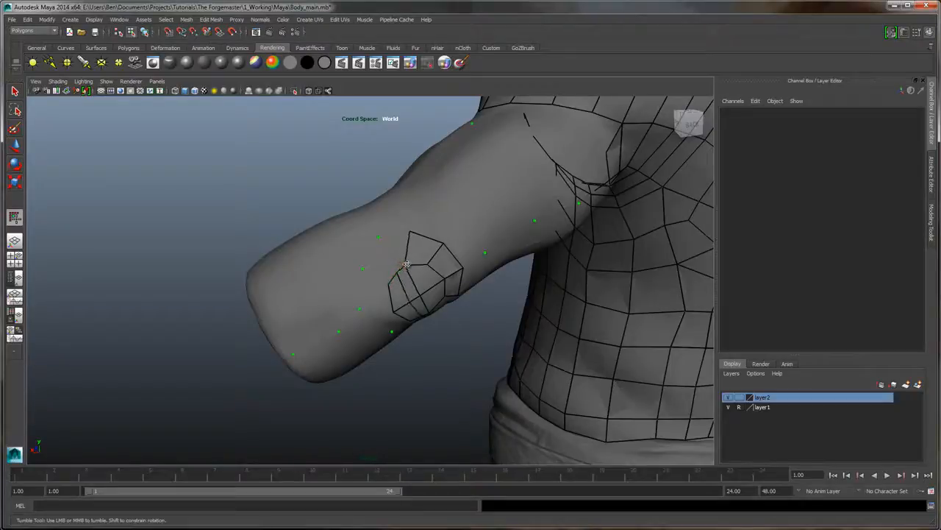
mouse_move(424, 259)
alt+mouse_down()
mouse_move(427, 234)
mouse_move(397, 256)
alt+mouse_up()
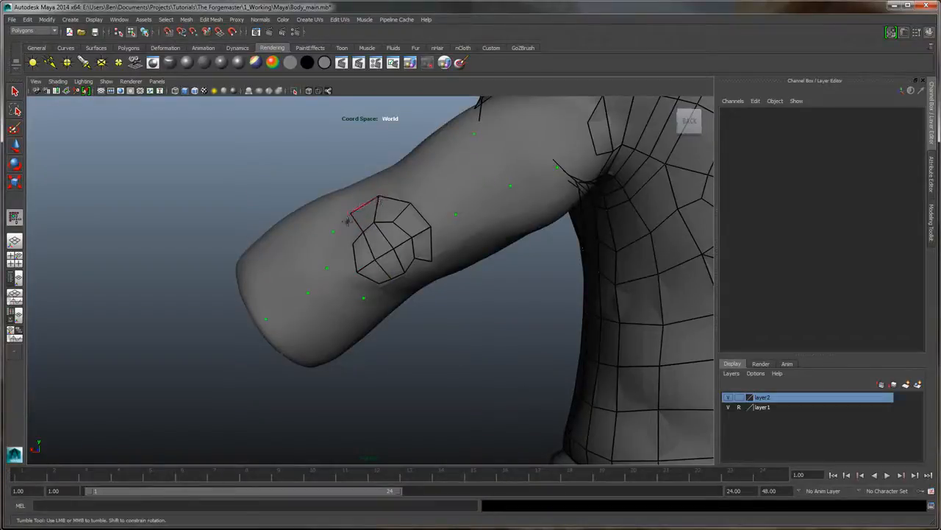
shift+click(347, 231)
alt+drag(356, 212, 380, 229)
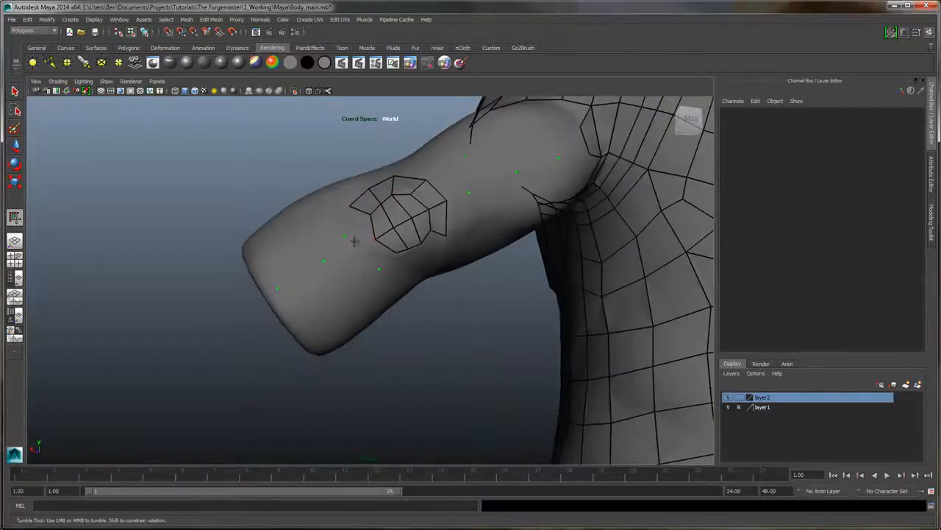
shift+click(358, 227)
Insert an edge loop through the elbow patch and nudge the vertex on its upper-arm side
mouse_move(459, 206)
alt+mouse_down()
mouse_move(456, 220)
mouse_move(470, 227)
mouse_move(460, 228)
alt+mouse_up()
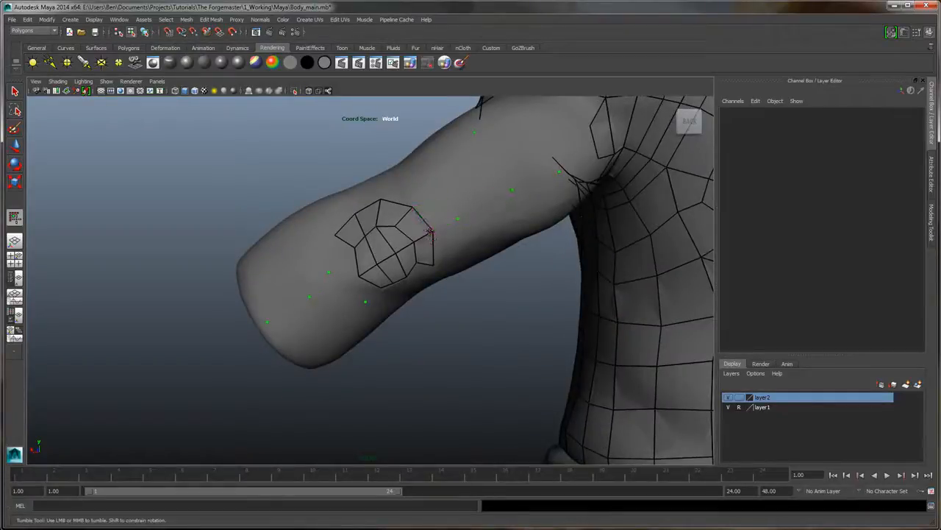
ctrl+click(424, 221)
drag(433, 231, 431, 236)
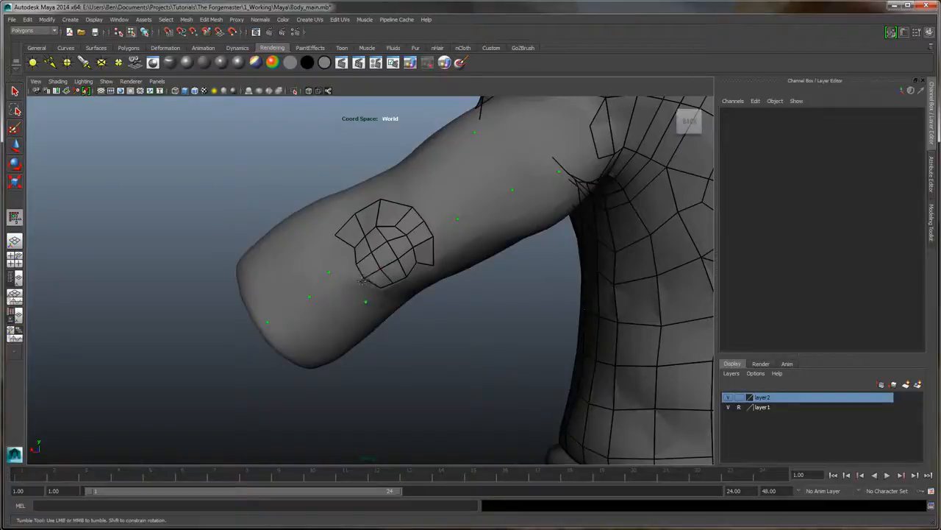
Fill the remaining quads on the forearm side and underside to close the ring around the elbow patch
shift+click(343, 281)
mouse_move(338, 253)
alt+mouse_down()
mouse_move(372, 275)
mouse_move(484, 272)
alt+mouse_up()
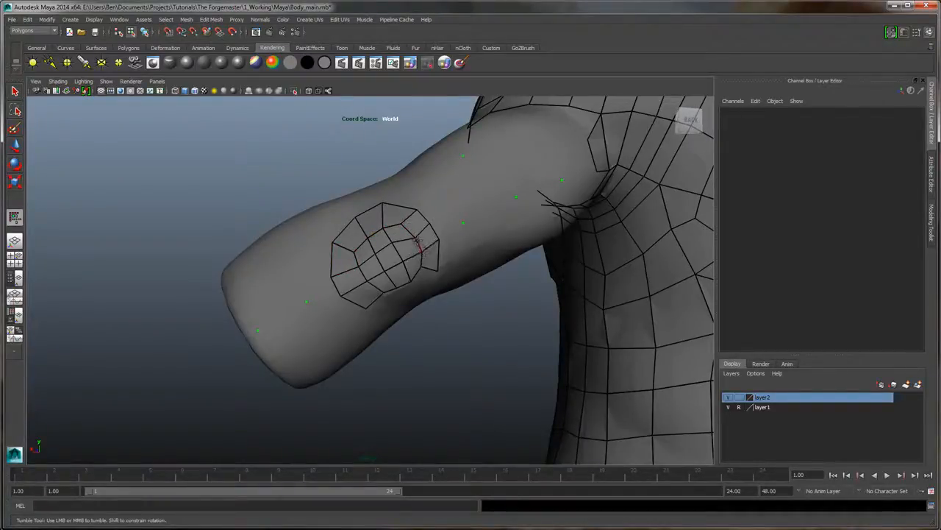
alt+drag(390, 240, 421, 258)
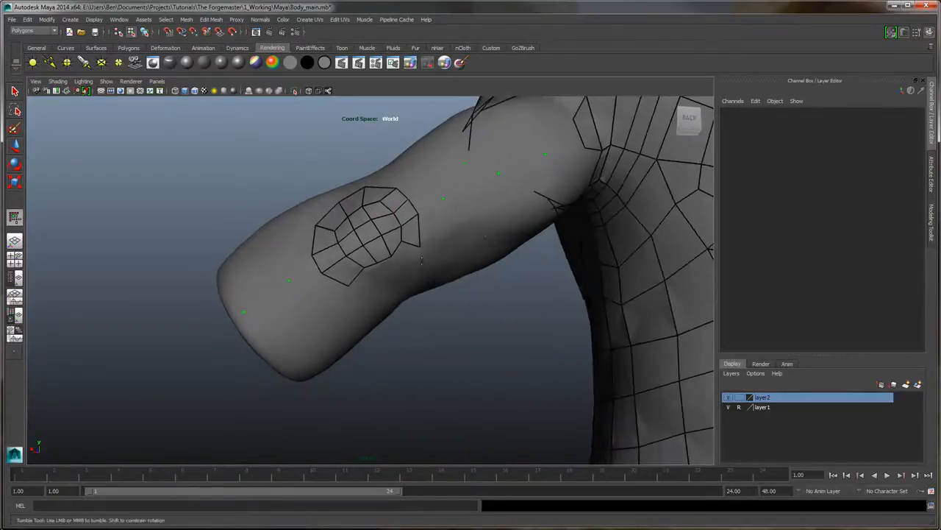
shift+click(403, 271)
shift+click(390, 272)
shift+click(373, 273)
alt+drag(453, 280, 453, 284)
alt+right_drag(453, 284, 446, 273)
alt+drag(446, 273, 456, 243)
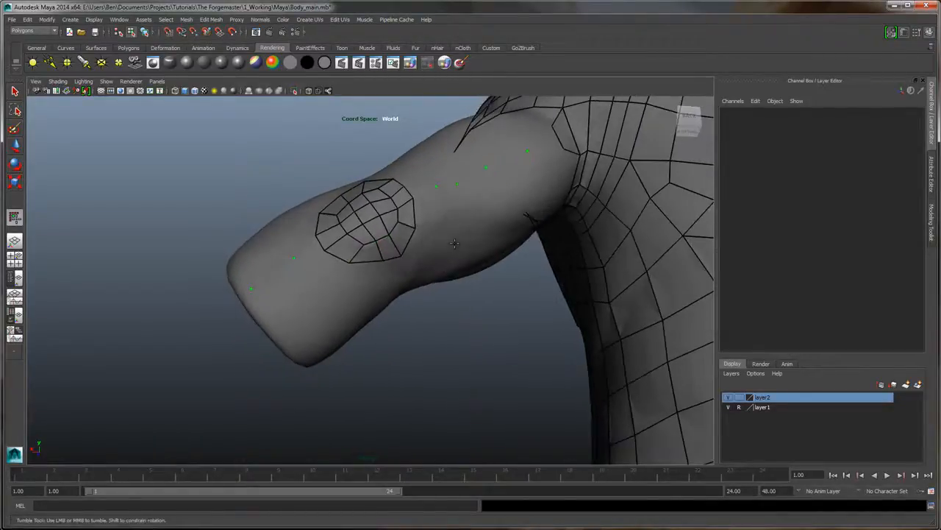
Reposition vertices on the ring around the elbow patch to even out the quads
alt+right_drag(362, 258, 388, 264)
mouse_move(386, 259)
mouse_down()
mouse_move(340, 261)
mouse_move(357, 240)
mouse_up()
alt+right_drag(457, 220, 420, 196)
alt+drag(441, 193, 389, 197)
alt+right_drag(389, 198, 404, 241)
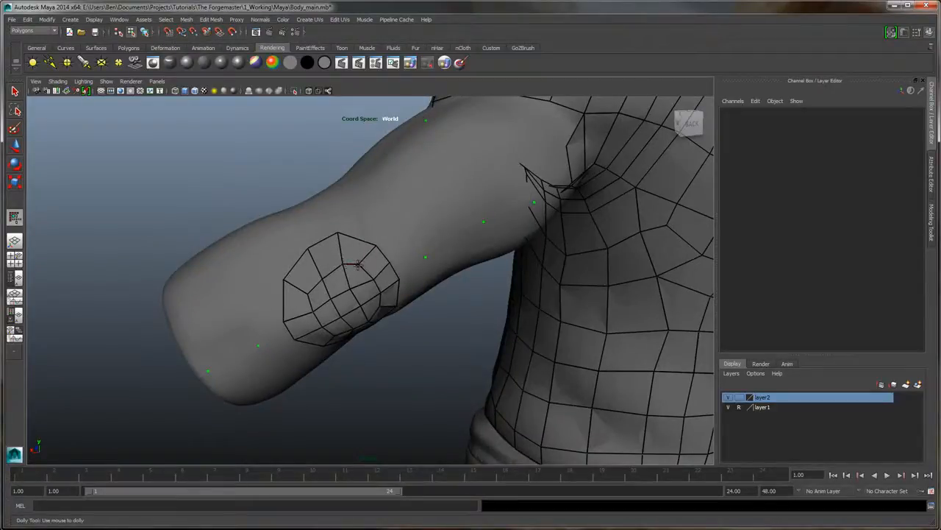
alt+drag(363, 265, 338, 230)
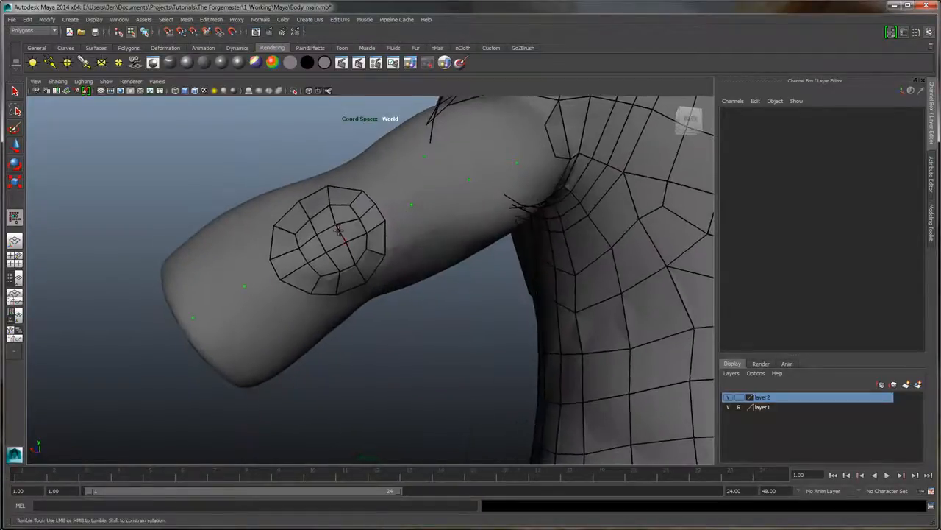
alt+drag(443, 230, 404, 195)
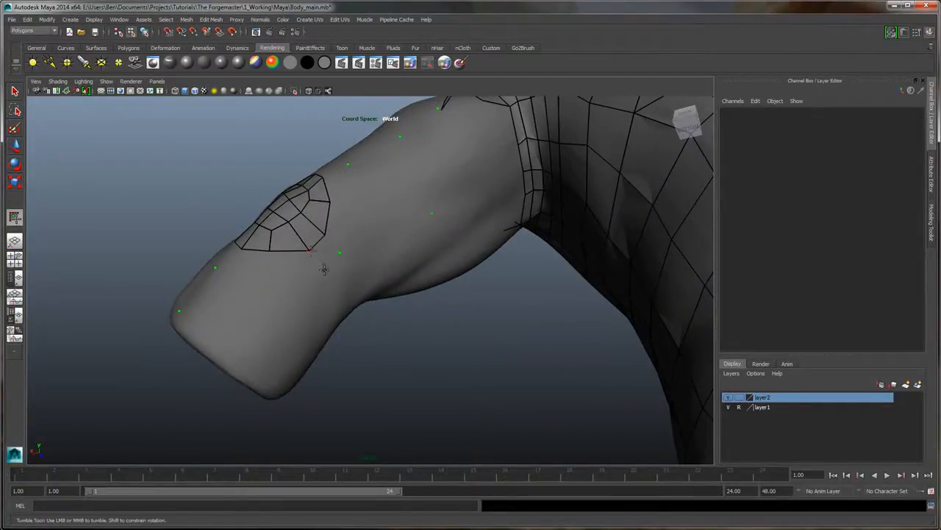
alt+drag(328, 254, 495, 307)
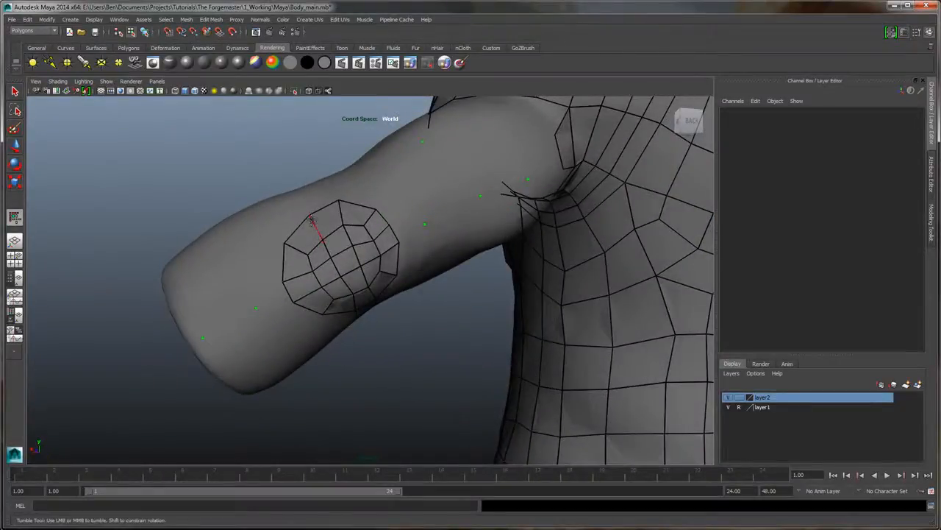
drag(339, 201, 334, 200)
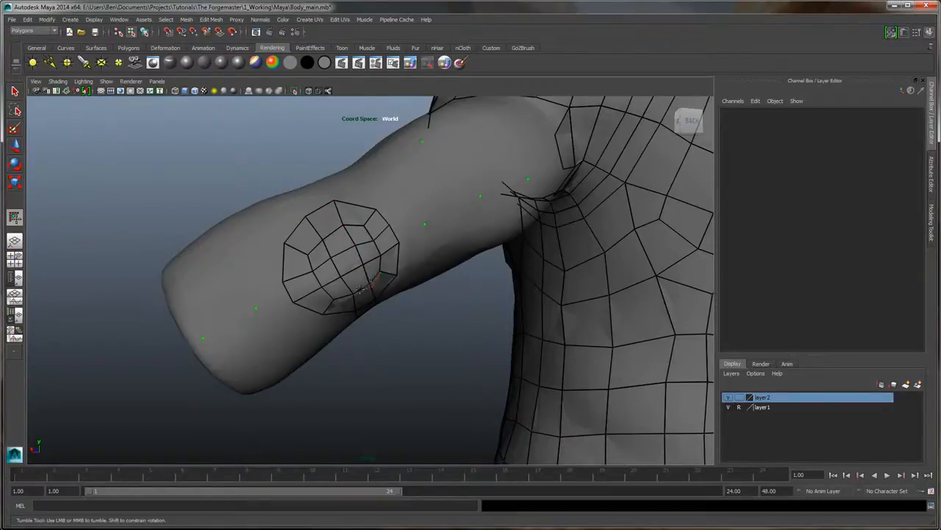
Delete the front strip's quad at the elbow crease and extend a band of quads from the elbow patch under the arm
mouse_move(350, 294)
alt+mouse_down()
mouse_move(266, 243)
mouse_move(363, 306)
alt+mouse_up()
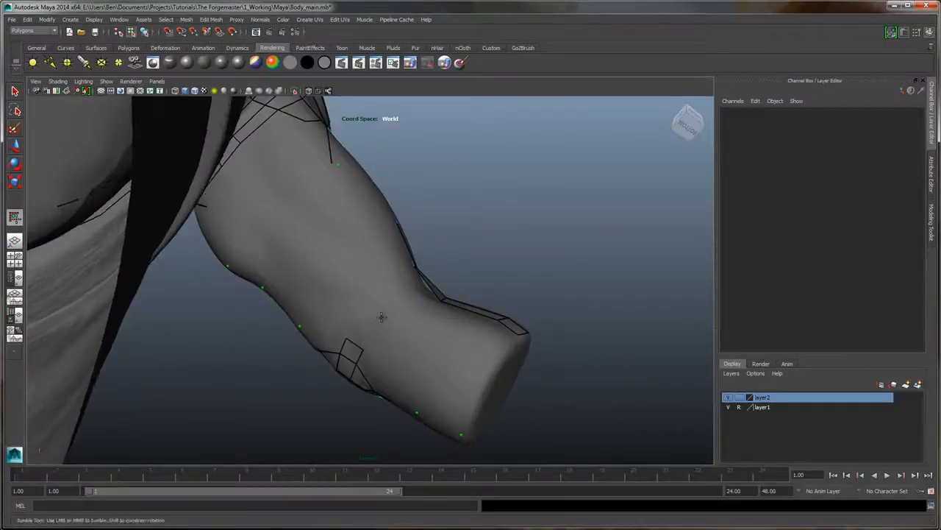
mouse_move(363, 324)
alt+mouse_down()
mouse_move(392, 293)
mouse_move(372, 308)
alt+mouse_up()
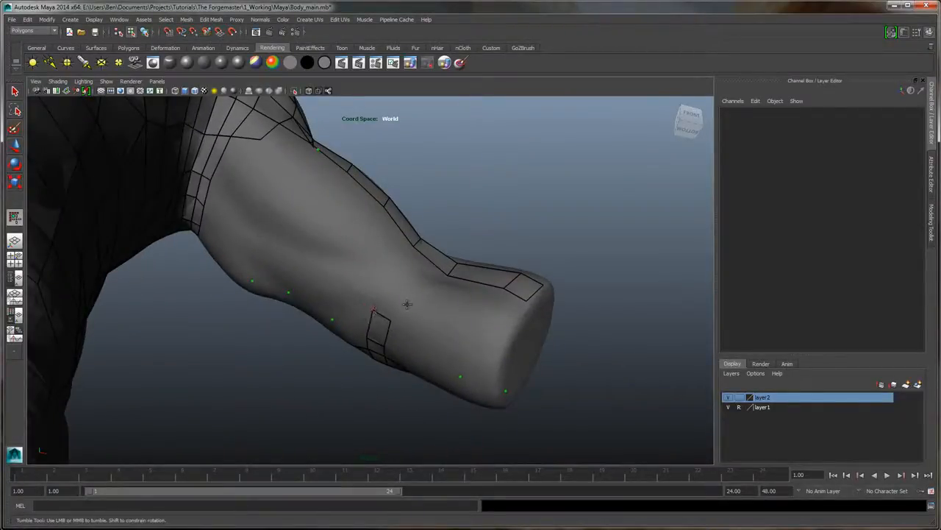
ctrl+shift+click(433, 257)
click(432, 280)
shift+click(412, 282)
shift+click(389, 302)
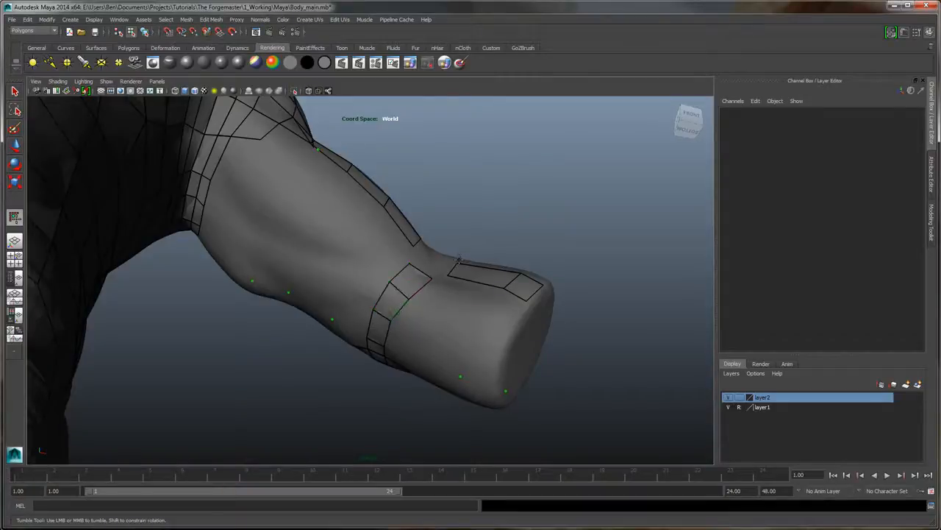
Remove the front strip's forearm quads and continue the quad band across the inner elbow towards the top of the arm
mouse_move(459, 259)
alt+mouse_down()
mouse_move(509, 220)
mouse_move(511, 239)
mouse_move(440, 287)
mouse_move(513, 309)
alt+mouse_up()
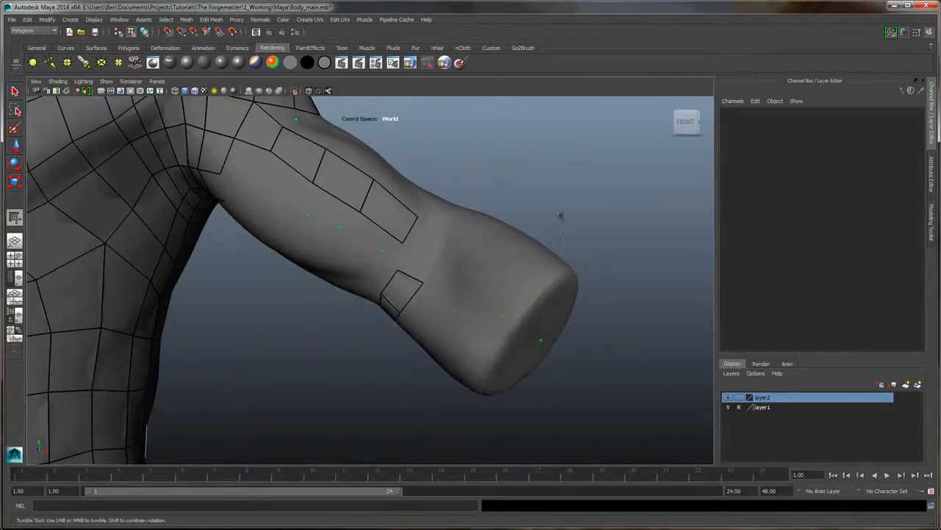
alt+drag(560, 216, 436, 254)
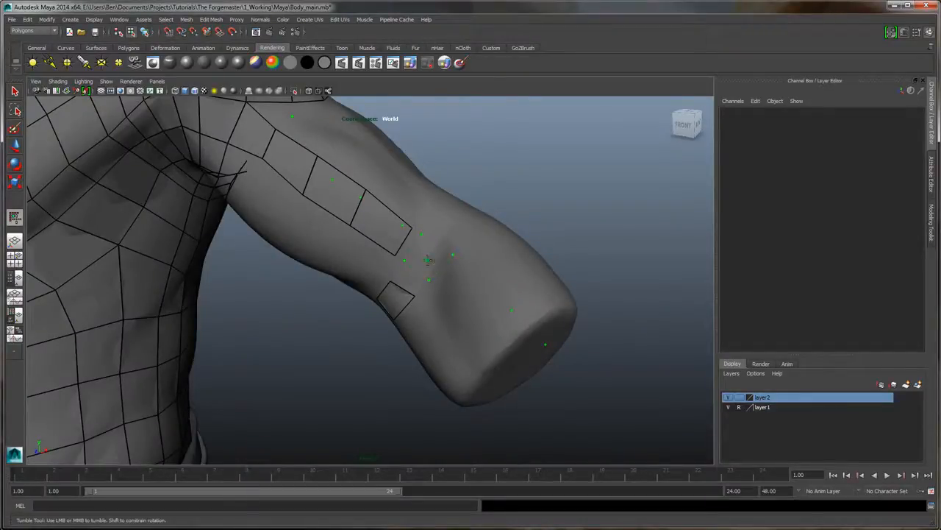
shift+click(428, 260)
alt+drag(533, 209, 429, 267)
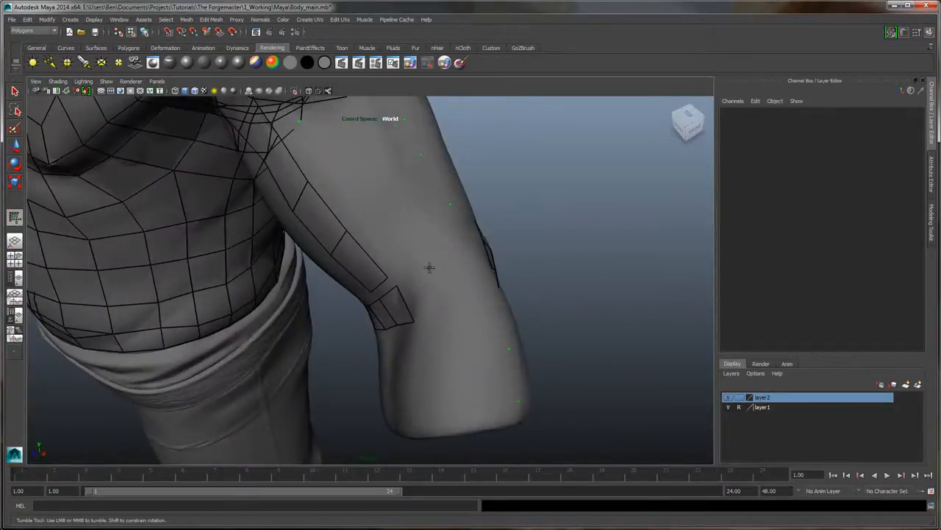
shift+click(425, 303)
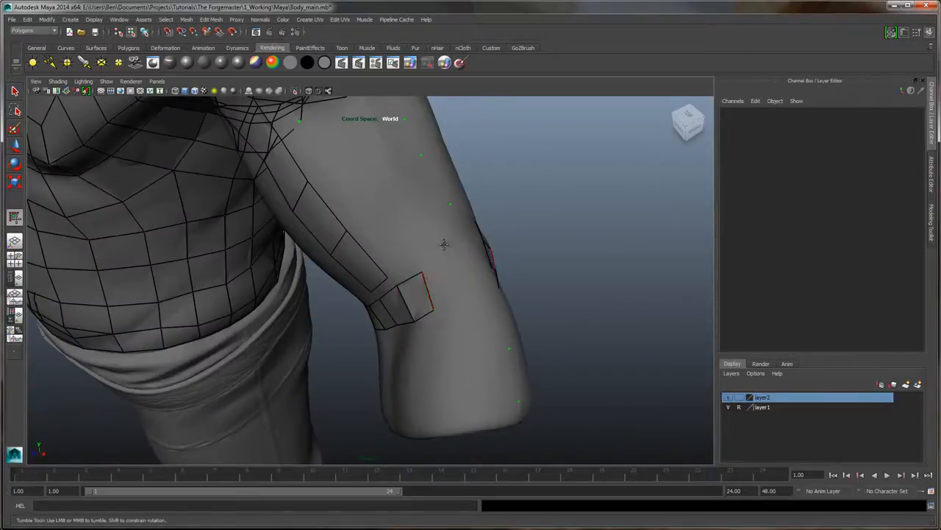
mouse_move(425, 301)
alt+mouse_down()
mouse_move(419, 238)
mouse_move(361, 213)
mouse_move(284, 139)
mouse_move(276, 283)
mouse_move(503, 206)
mouse_move(471, 265)
mouse_move(468, 429)
mouse_move(448, 266)
alt+mouse_up()
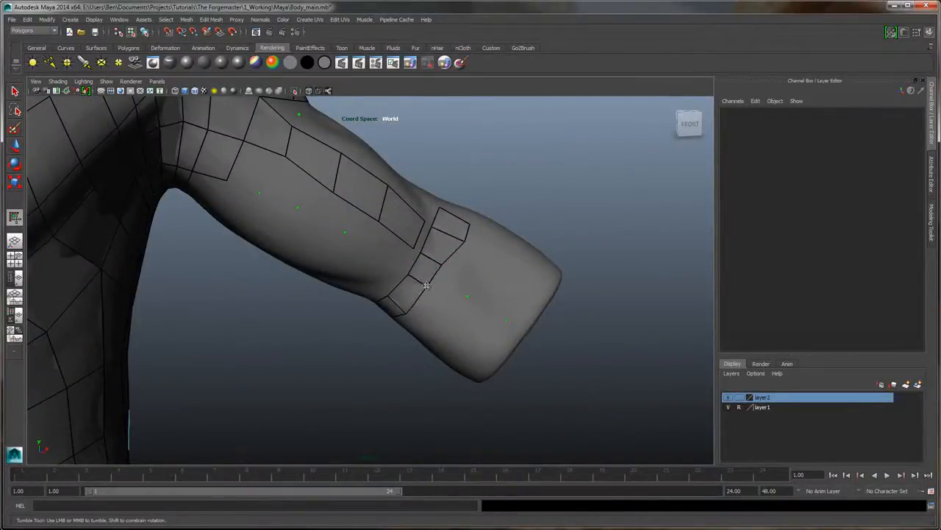
mouse_move(464, 239)
alt+mouse_down()
mouse_move(457, 250)
mouse_move(467, 239)
alt+mouse_up()
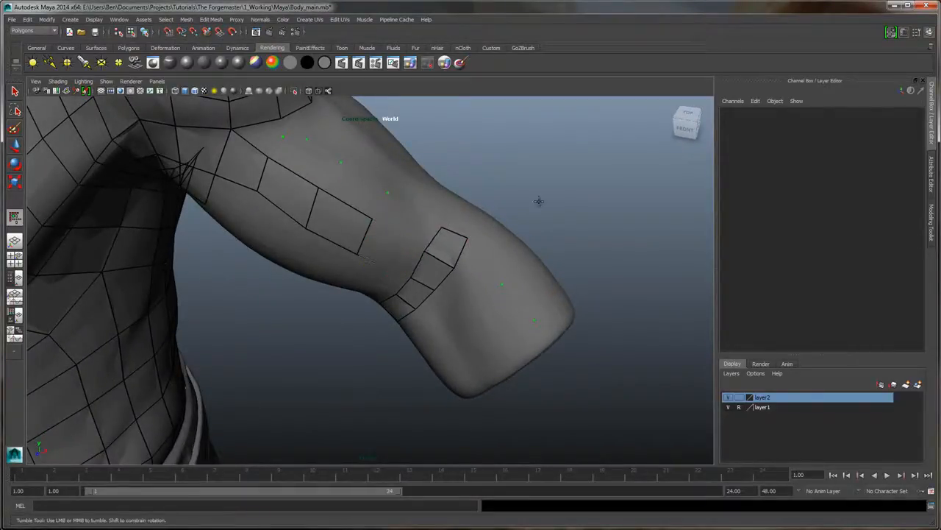
alt+drag(540, 203, 411, 254)
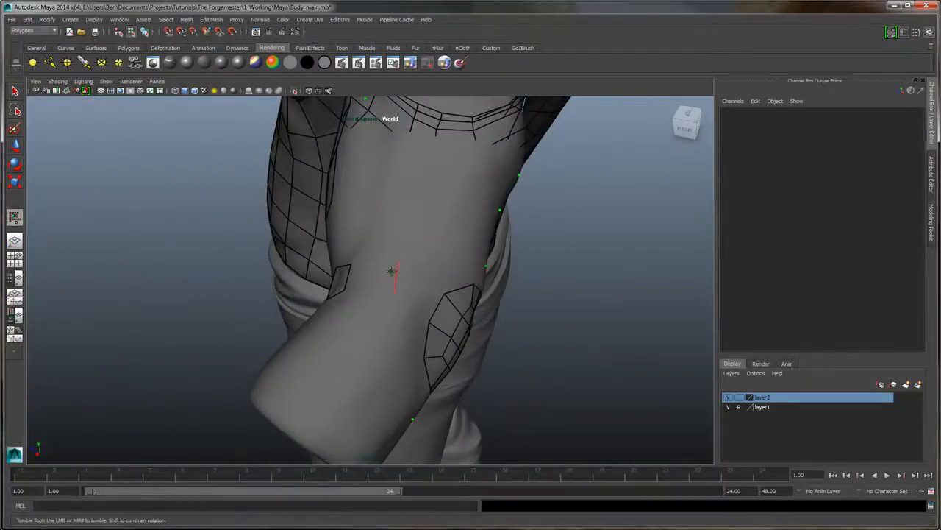
Place the last points over the top of the arm and fill quads joining the band to the elbow patch
click(387, 271)
click(378, 294)
mouse_move(431, 294)
alt+mouse_down()
mouse_move(369, 286)
mouse_move(364, 263)
mouse_move(316, 332)
mouse_move(324, 309)
mouse_move(312, 225)
alt+mouse_up()
shift+click(328, 318)
shift+click(314, 294)
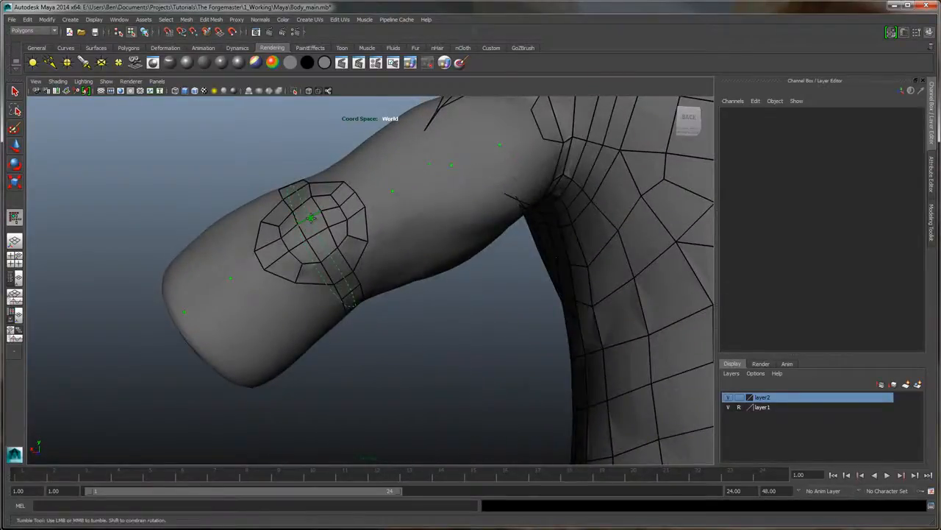
Insert an edge loop along the middle of the quad band encircling the elbow
ctrl+click(311, 217)
alt+drag(427, 216, 622, 250)
alt+middle_drag(465, 237, 500, 257)
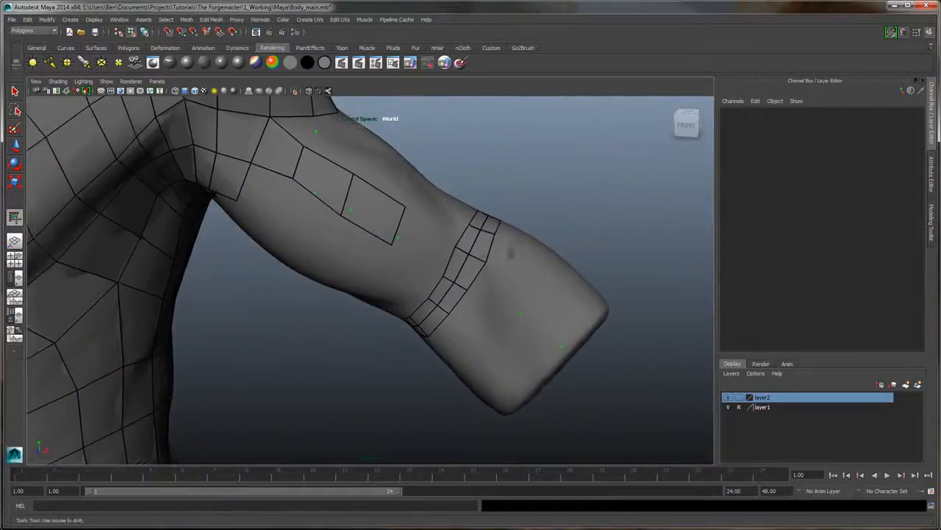
Place a row of points around the forearm below the elbow band and fill quads across the underside and front
alt+drag(491, 286, 435, 300)
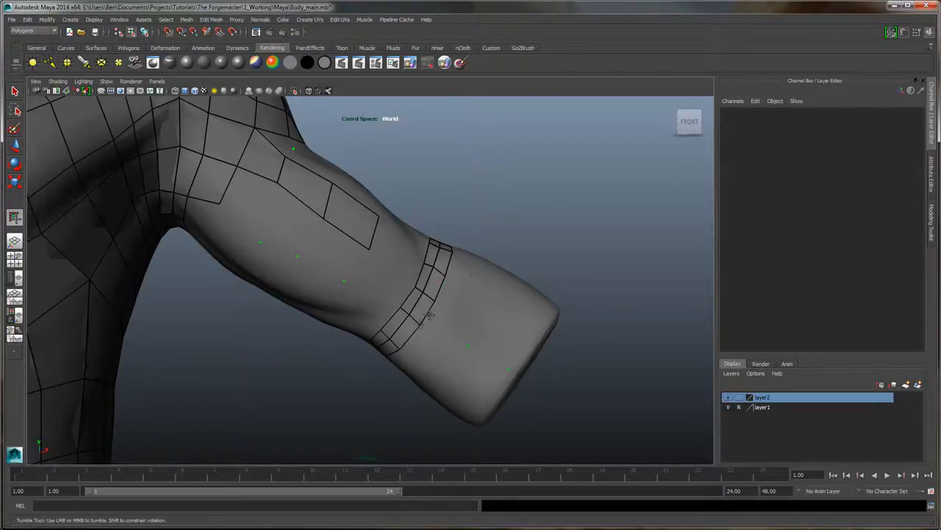
mouse_move(464, 276)
alt+mouse_down()
mouse_move(494, 221)
mouse_move(504, 228)
mouse_move(334, 285)
mouse_move(318, 308)
mouse_move(332, 314)
mouse_move(397, 281)
mouse_move(475, 263)
alt+mouse_up()
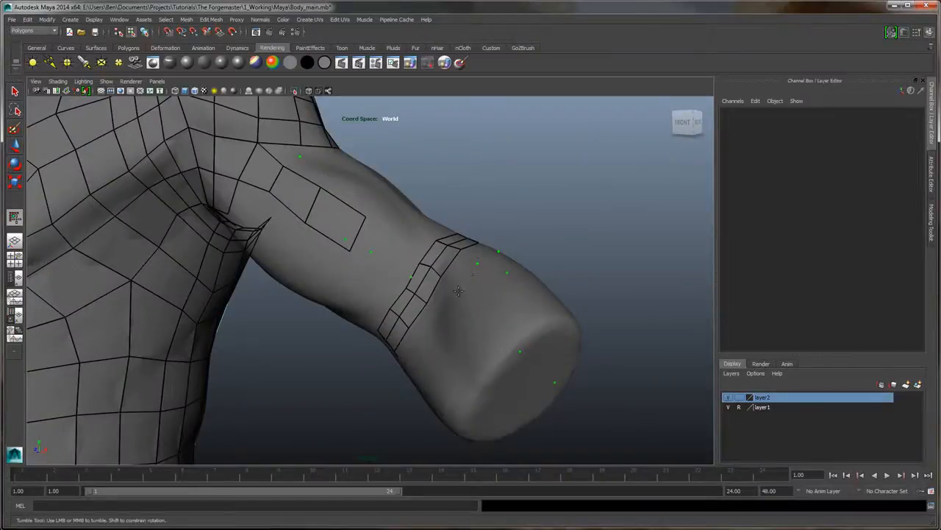
mouse_move(417, 342)
alt+mouse_down()
mouse_move(470, 337)
mouse_move(448, 309)
mouse_move(421, 336)
alt+mouse_up()
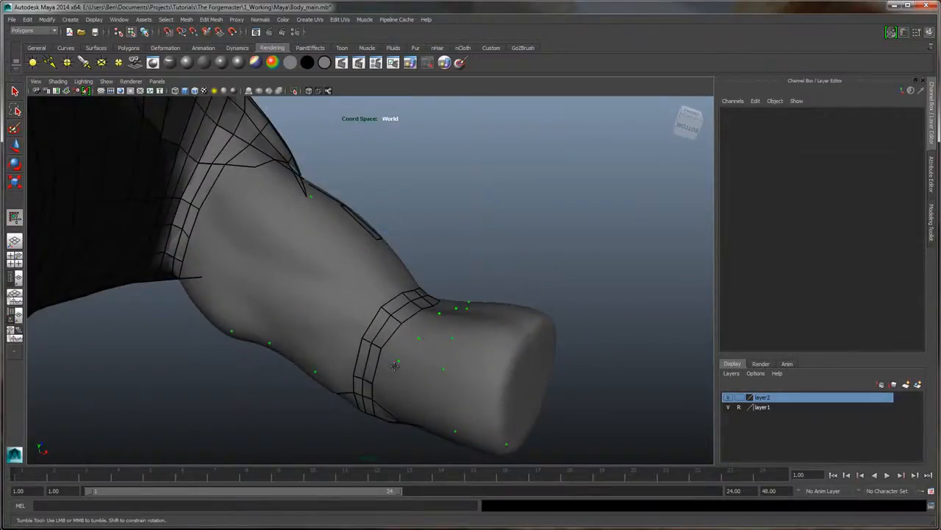
alt+drag(432, 356, 395, 303)
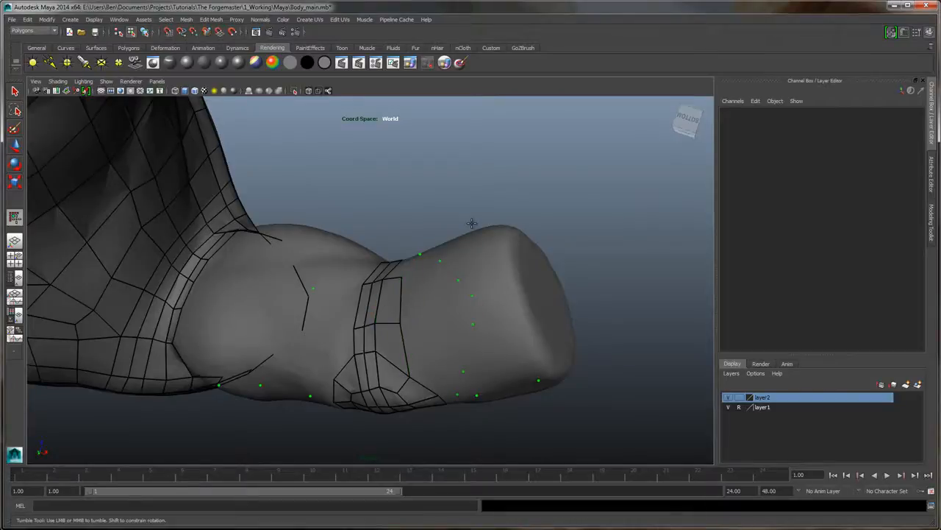
alt+drag(472, 222, 420, 326)
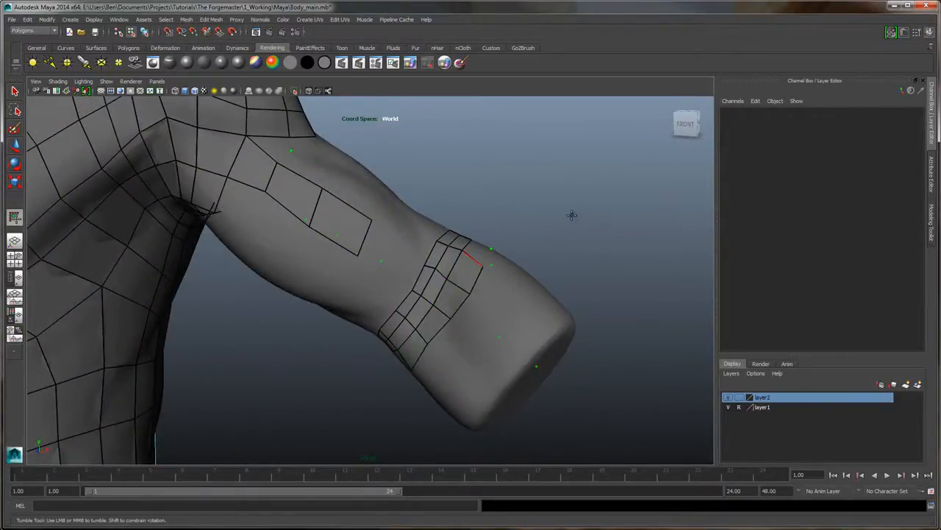
Fill quads along the forearm edge of the elbow patch, continuing the row of quads around the back of the forearm
alt+drag(572, 215, 346, 235)
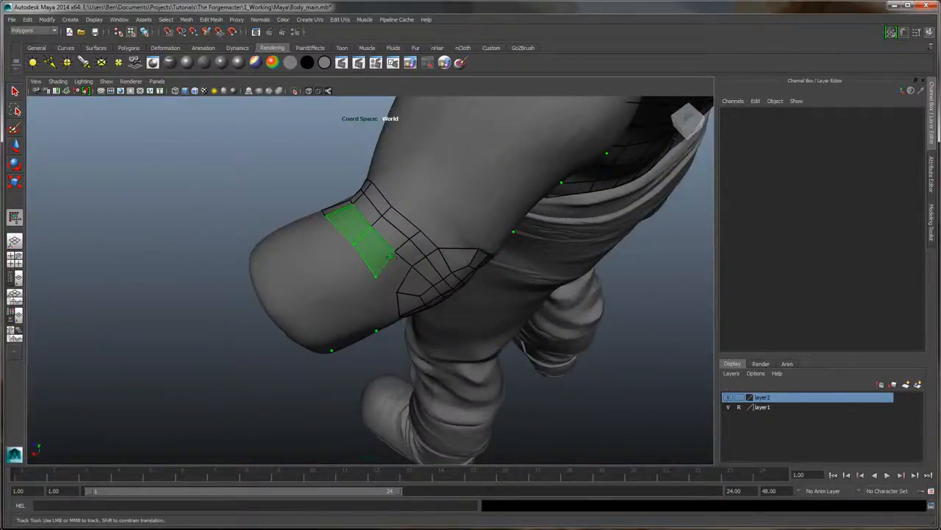
alt+drag(390, 255, 378, 273)
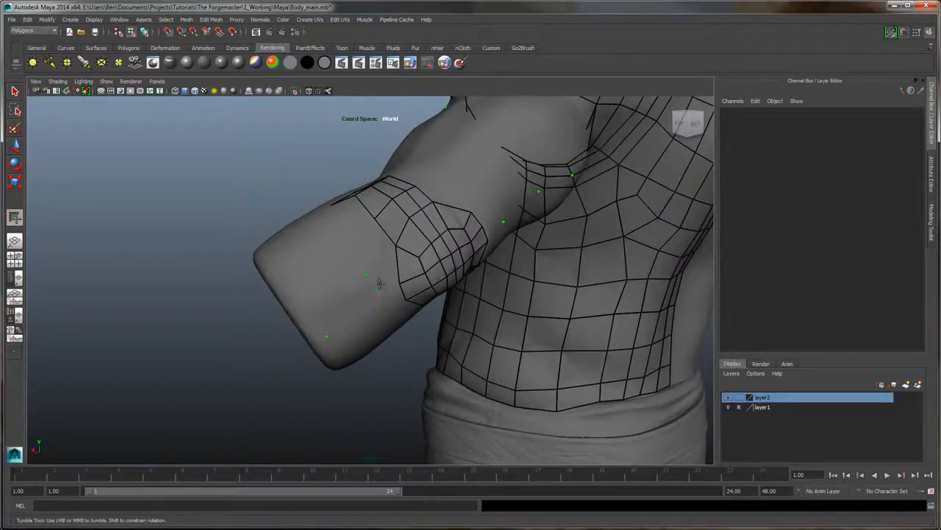
alt+drag(380, 284, 395, 298)
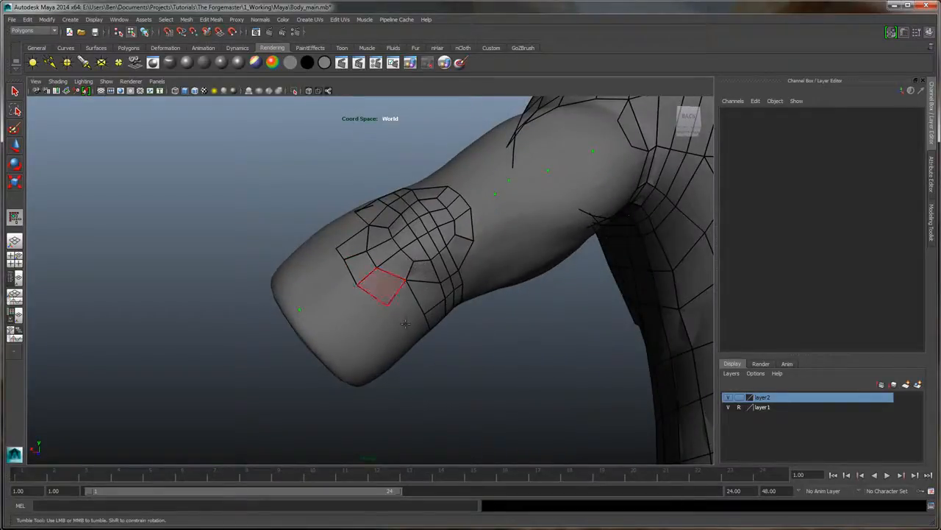
shift+click(405, 311)
alt+drag(403, 233, 416, 276)
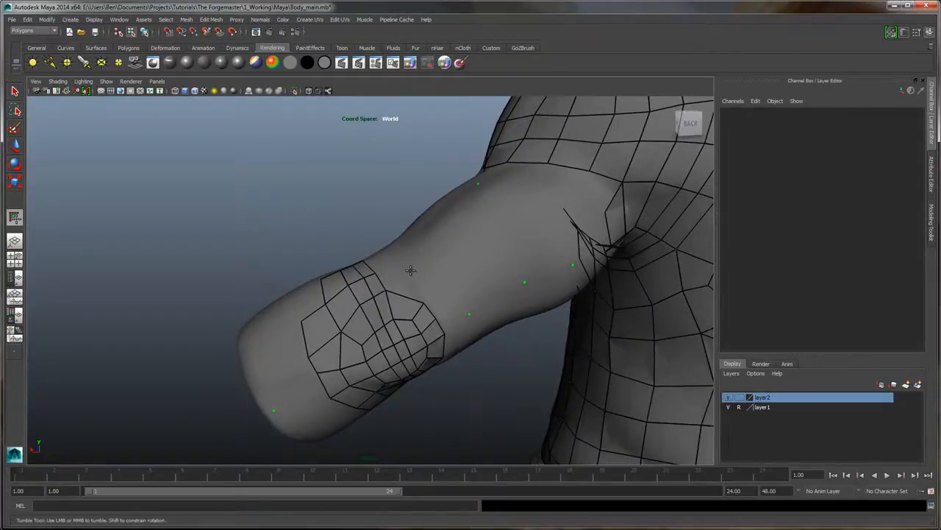
Place points on the upper arm just above the elbow patch and fill quads along the patch's upper edge
click(437, 285)
shift+click(415, 287)
click(399, 258)
shift+click(395, 275)
alt+drag(395, 273, 450, 276)
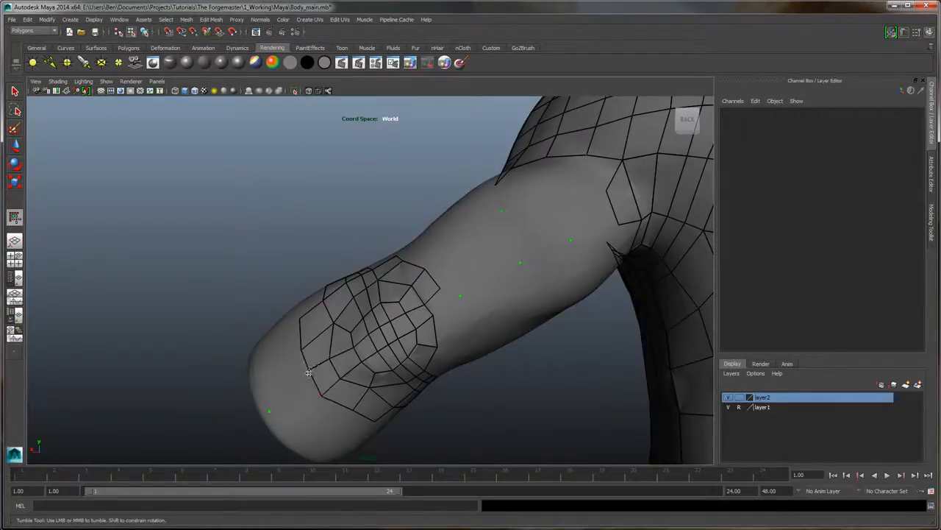
Extend the quads above the elbow patch towards the underside of the arm and reposition their outer vertices
alt+drag(445, 269, 447, 291)
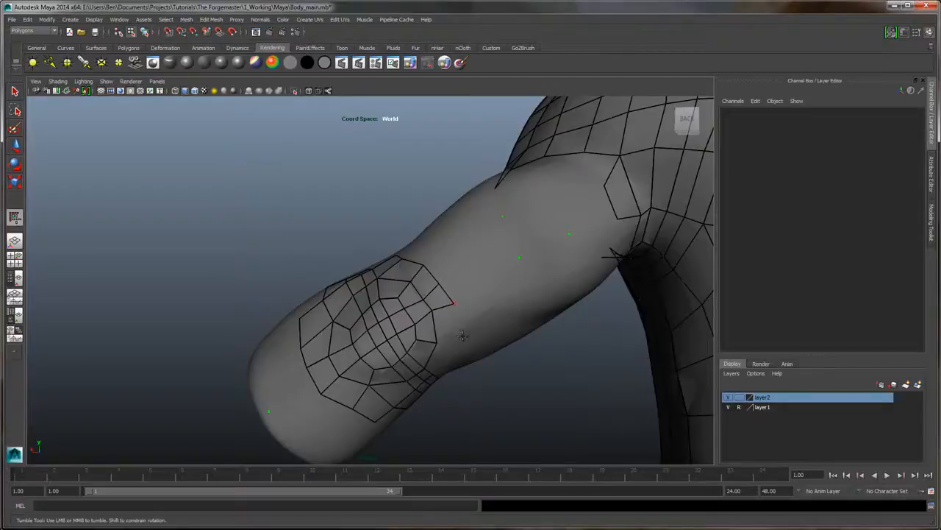
alt+drag(456, 329, 472, 312)
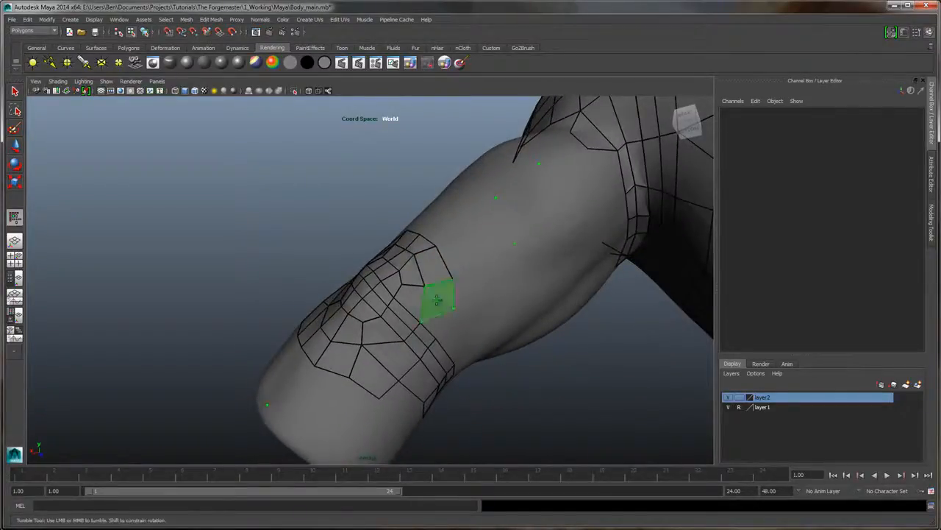
shift+click(456, 306)
drag(455, 306, 451, 276)
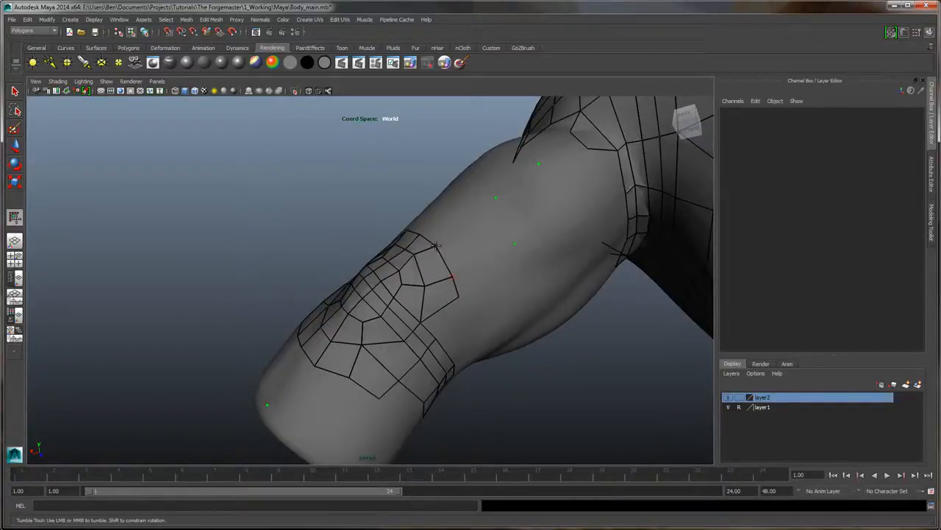
Continue the quads across the underside of the arm above the elbow band and fill the gap in the row below it
mouse_move(436, 245)
alt+mouse_down()
mouse_move(375, 216)
mouse_move(392, 228)
alt+mouse_up()
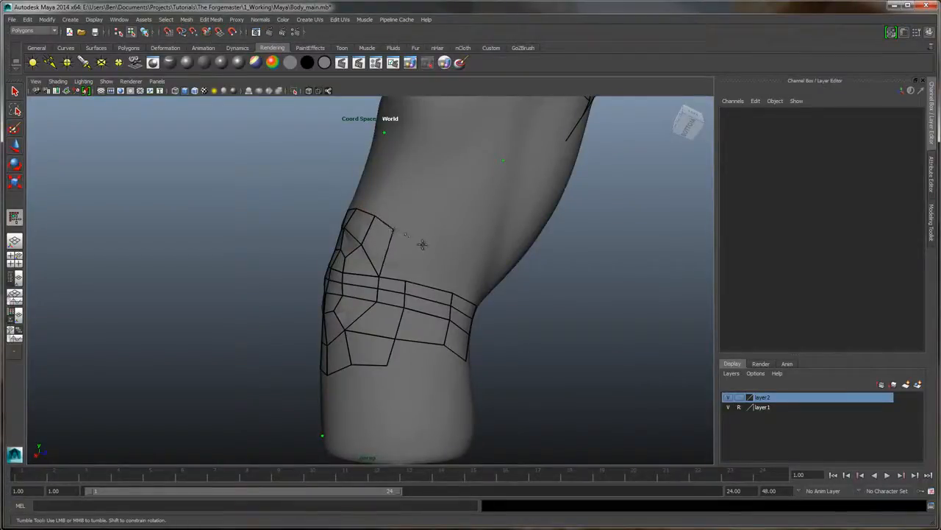
mouse_move(451, 238)
alt+mouse_down()
mouse_move(488, 231)
mouse_move(495, 258)
mouse_move(505, 227)
mouse_move(478, 243)
alt+mouse_up()
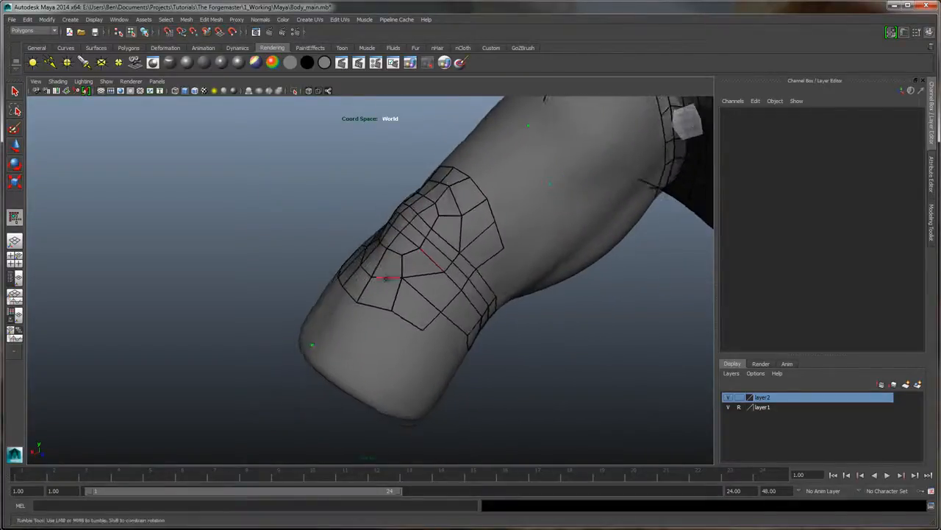
mouse_move(403, 277)
alt+mouse_down()
mouse_move(493, 246)
mouse_move(498, 253)
mouse_move(394, 250)
mouse_move(420, 238)
mouse_move(394, 230)
alt+mouse_up()
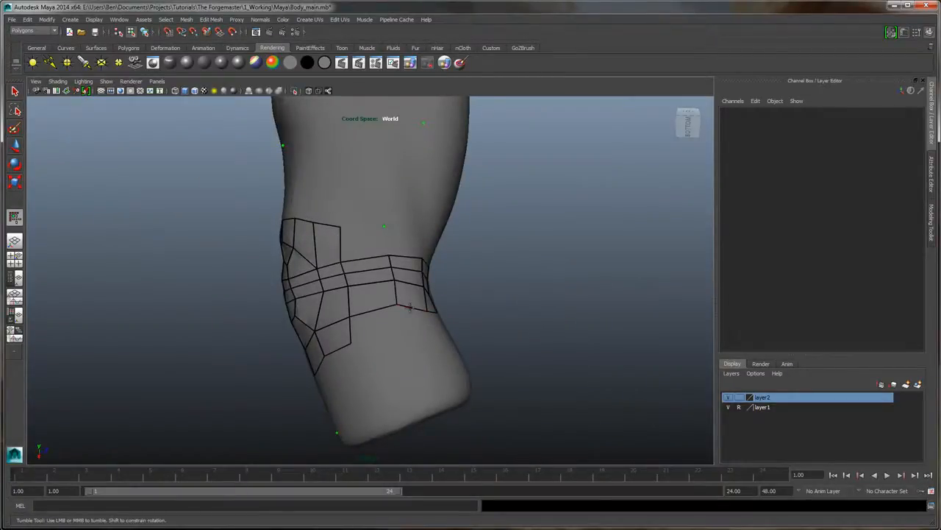
shift+click(366, 244)
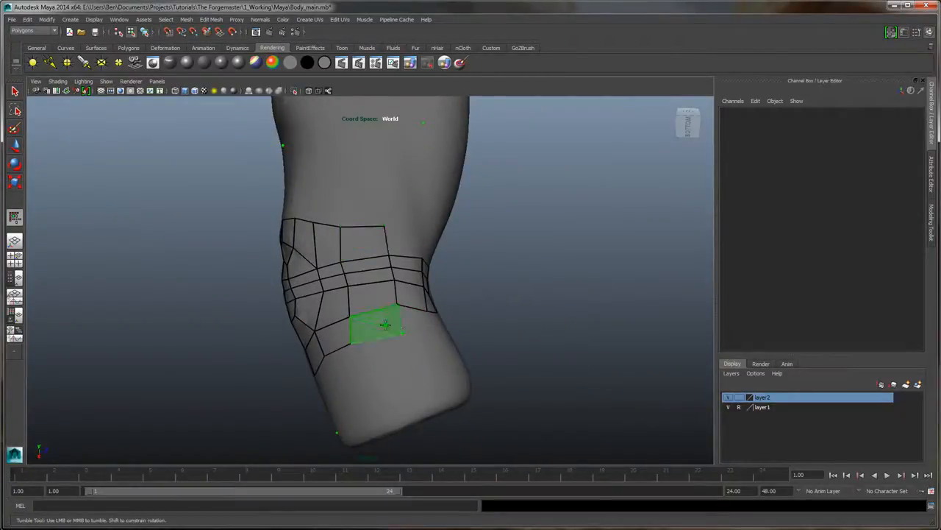
alt+drag(385, 325, 308, 267)
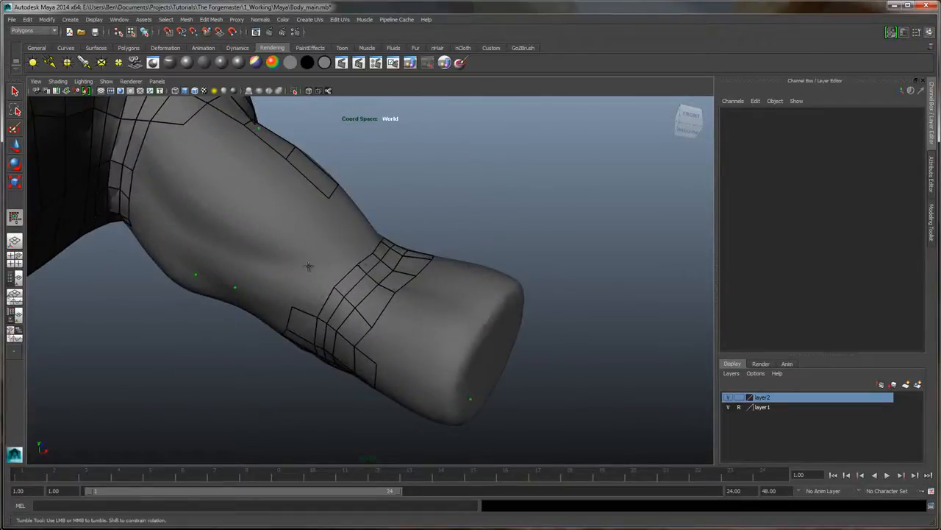
Fill a row of quads above the elbow band across the inner elbow and join it to the front upper-arm strip
alt+drag(422, 216, 373, 248)
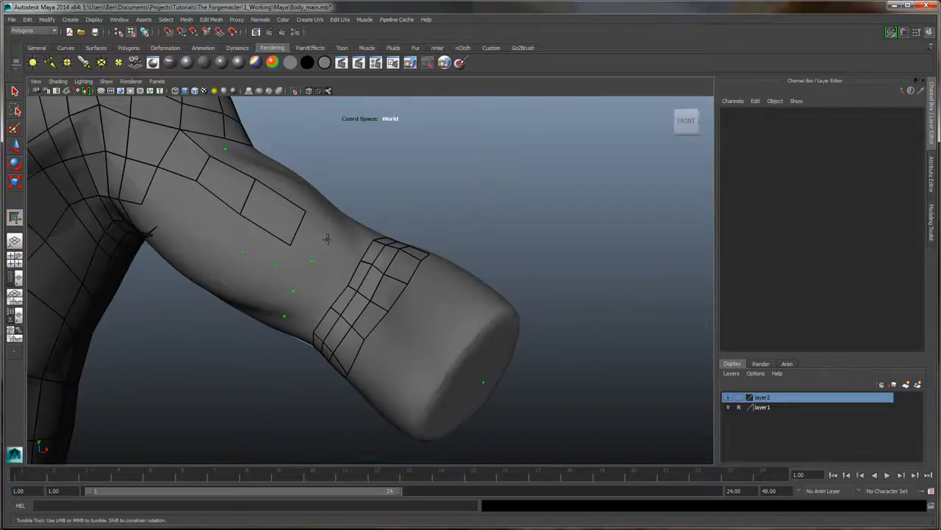
alt+drag(327, 237, 329, 246)
mouse_move(415, 211)
alt+mouse_down()
mouse_move(378, 231)
mouse_move(434, 204)
mouse_move(405, 223)
alt+mouse_up()
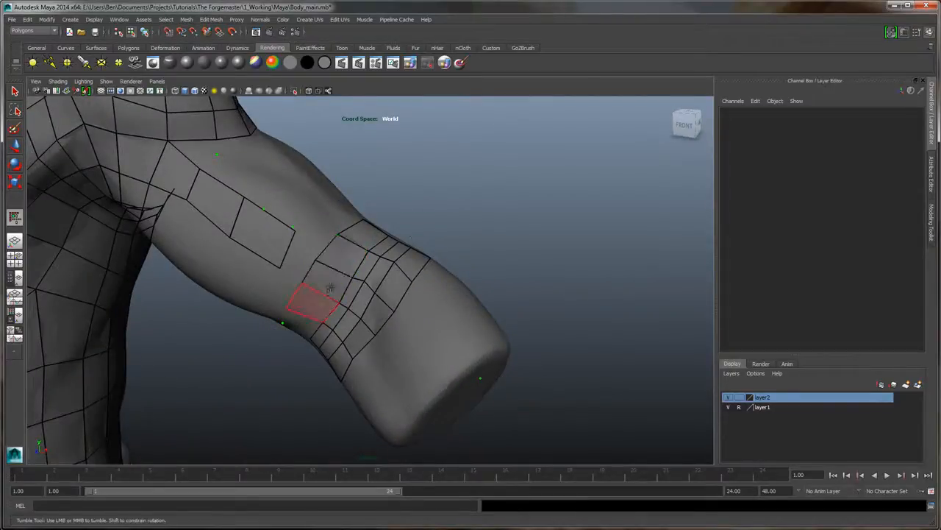
alt+drag(312, 301, 322, 236)
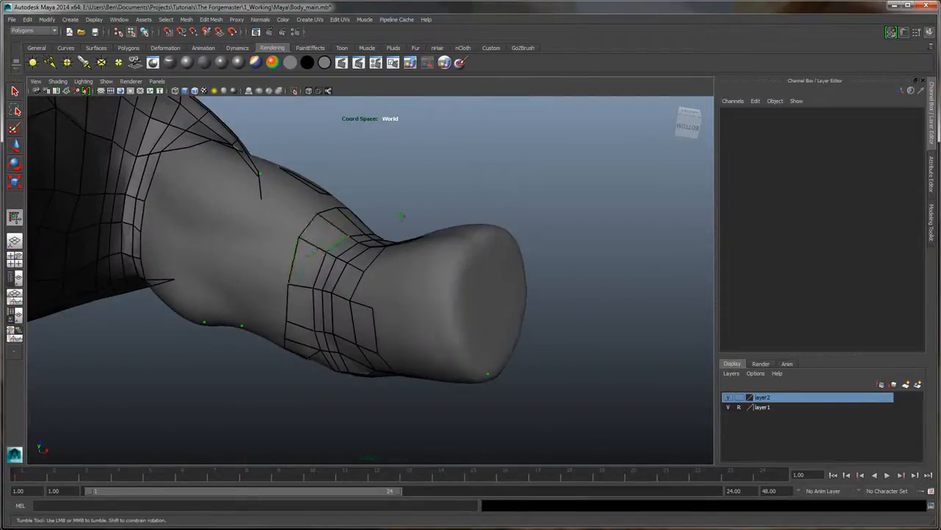
alt+drag(492, 176, 439, 292)
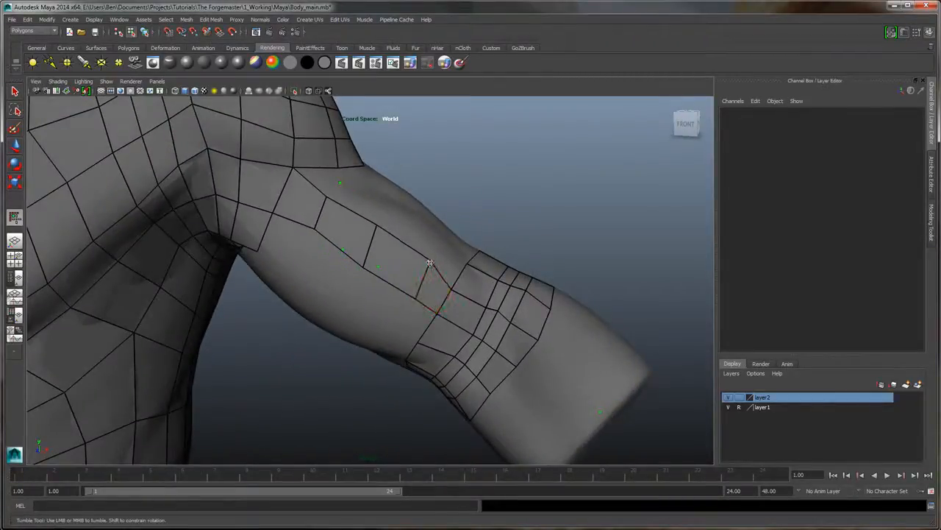
Adjust the vertices of the front upper-arm strip and fill the quad joining its top to the shoulder mesh
drag(376, 225, 375, 232)
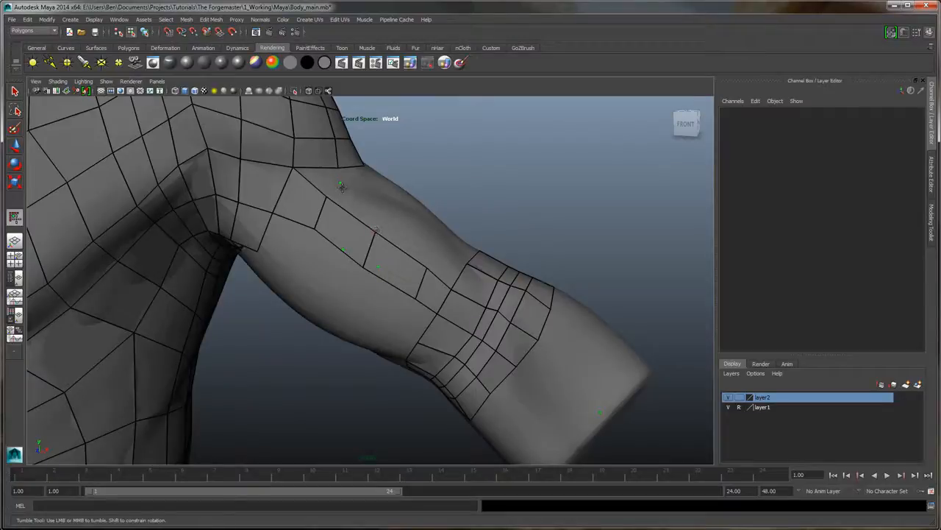
shift+click(330, 182)
alt+drag(438, 180, 347, 218)
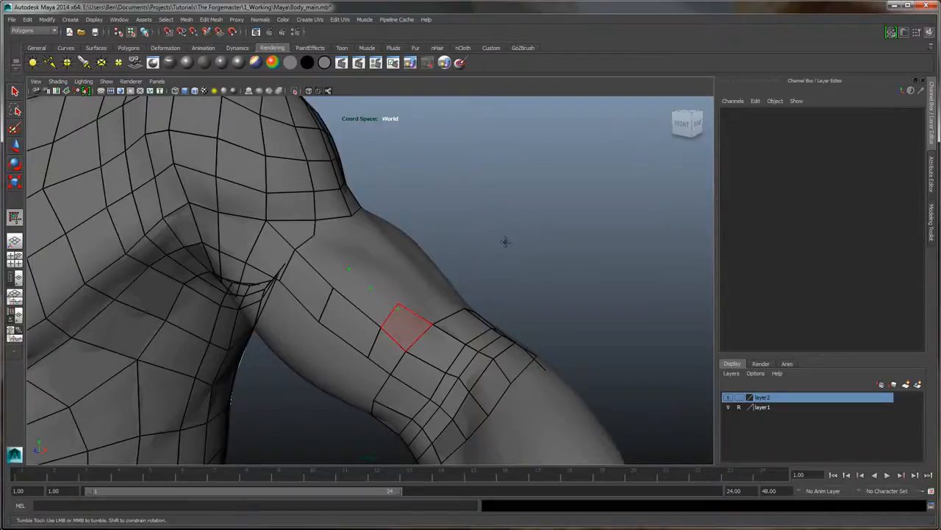
alt+drag(504, 240, 336, 299)
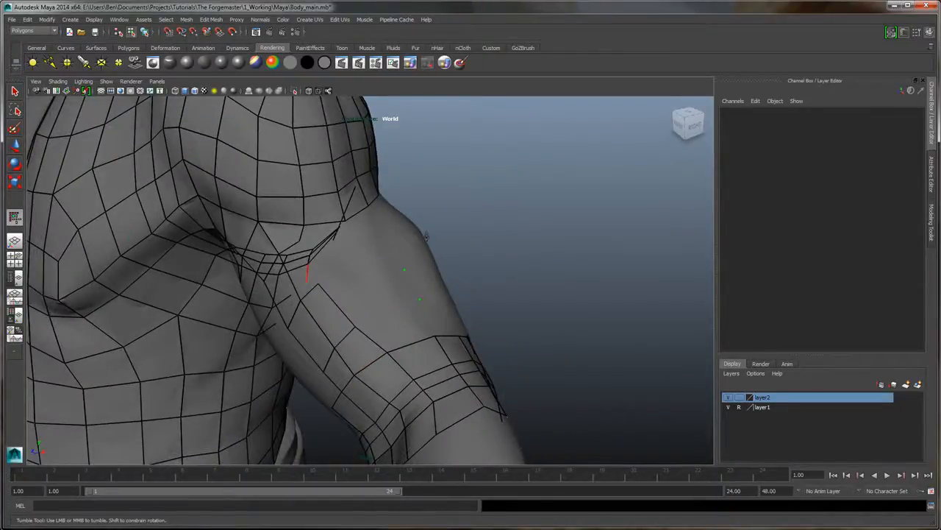
mouse_move(426, 236)
alt+mouse_down()
mouse_move(441, 235)
mouse_move(417, 225)
mouse_move(352, 247)
alt+mouse_up()
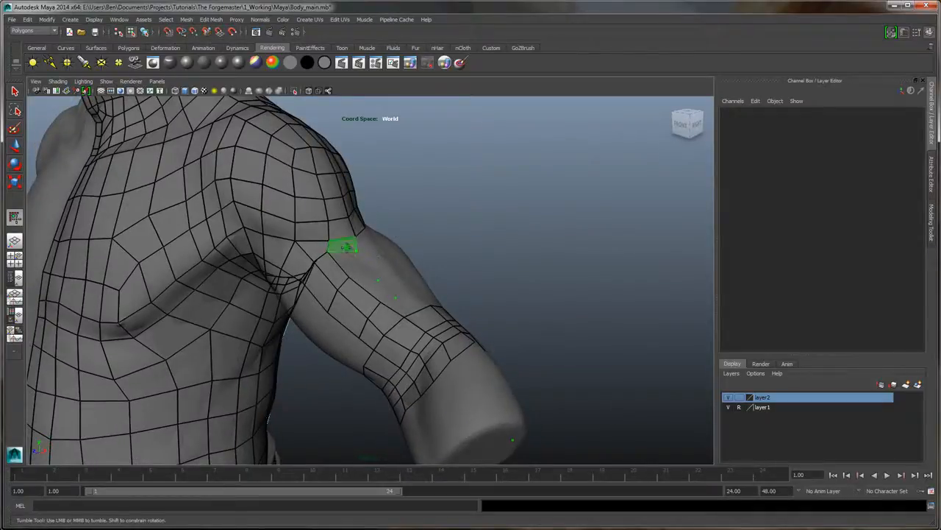
Fill a second row of quads beside the front strip from the shoulder to the elbow band and even out its vertices
shift+click(346, 245)
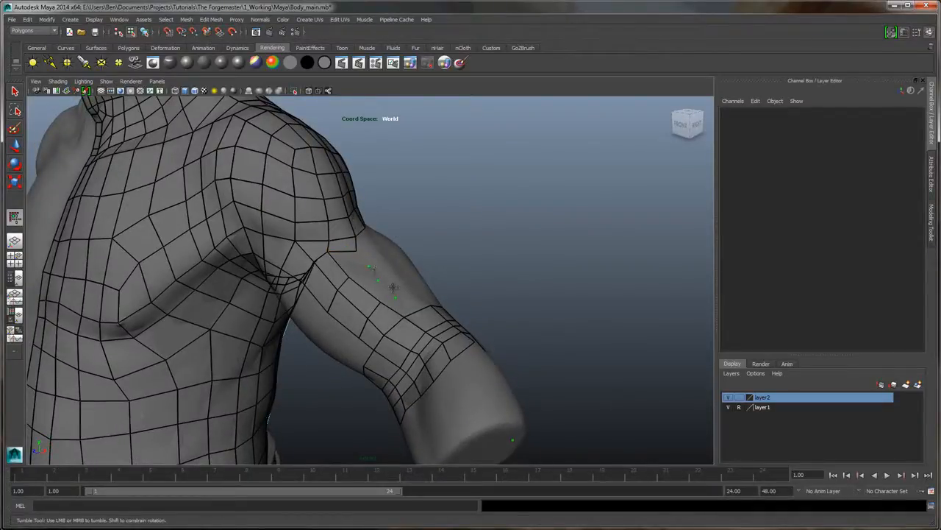
shift+click(372, 278)
alt+drag(502, 225, 475, 213)
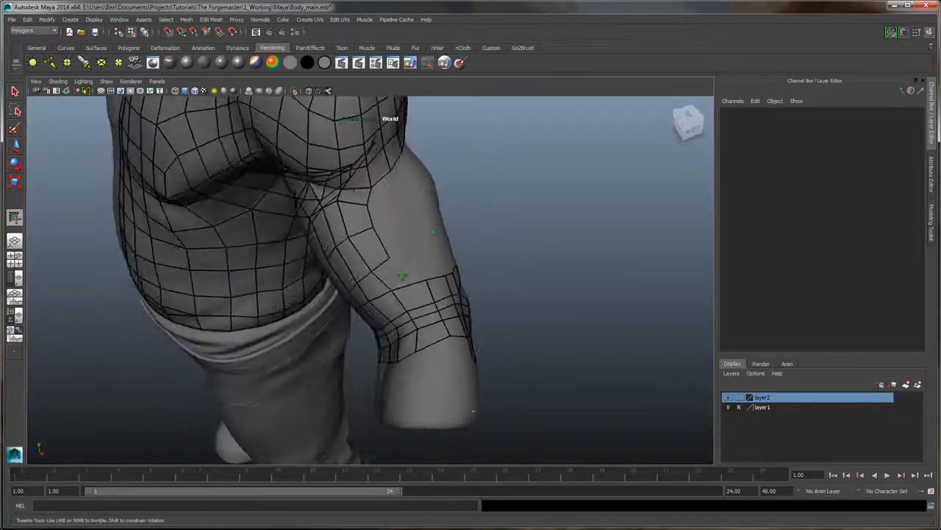
shift+click(402, 276)
drag(391, 258, 397, 254)
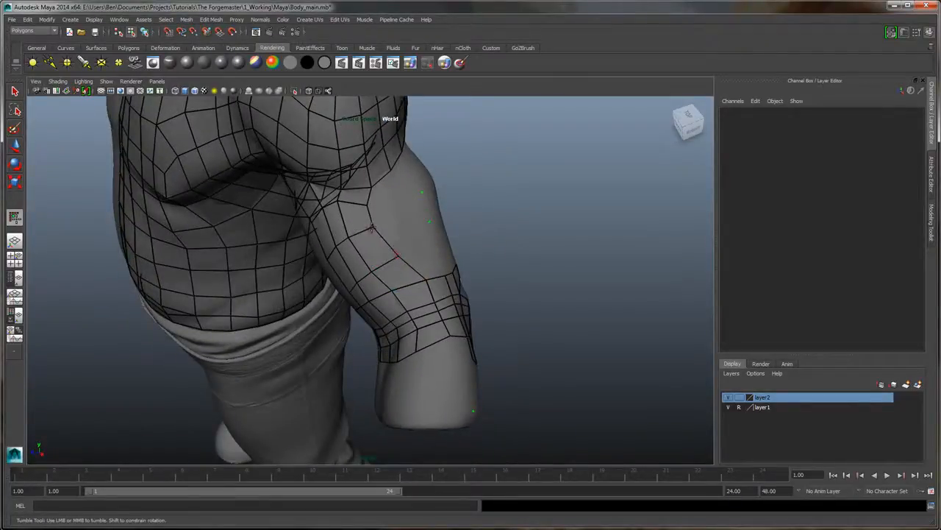
drag(352, 235, 343, 200)
Fill another column of quads down the outer side of the upper arm, from the shoulder edge towards the elbow band
alt+drag(499, 219, 537, 179)
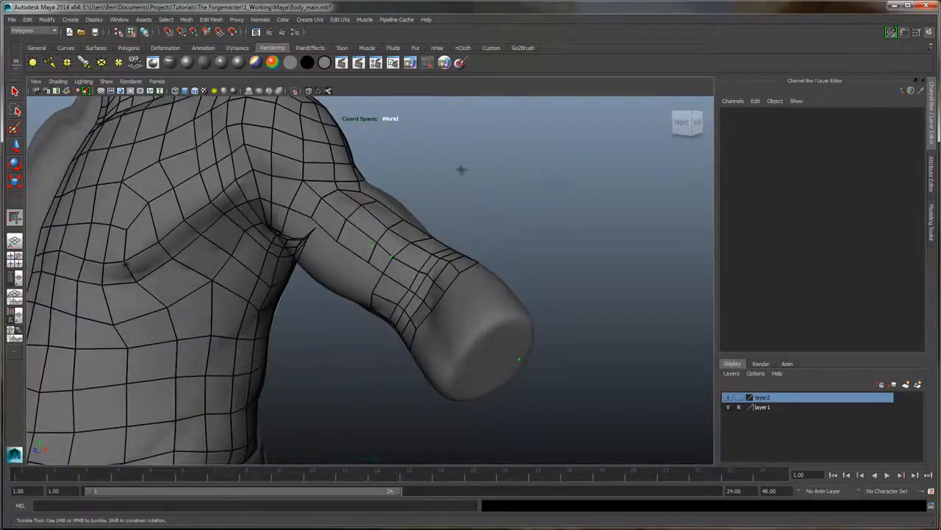
alt+drag(464, 166, 366, 223)
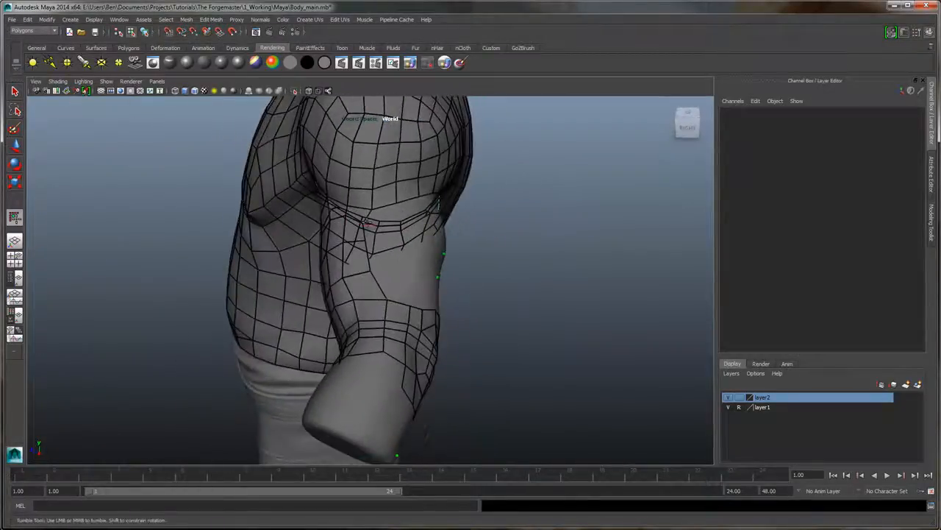
alt+drag(490, 196, 547, 206)
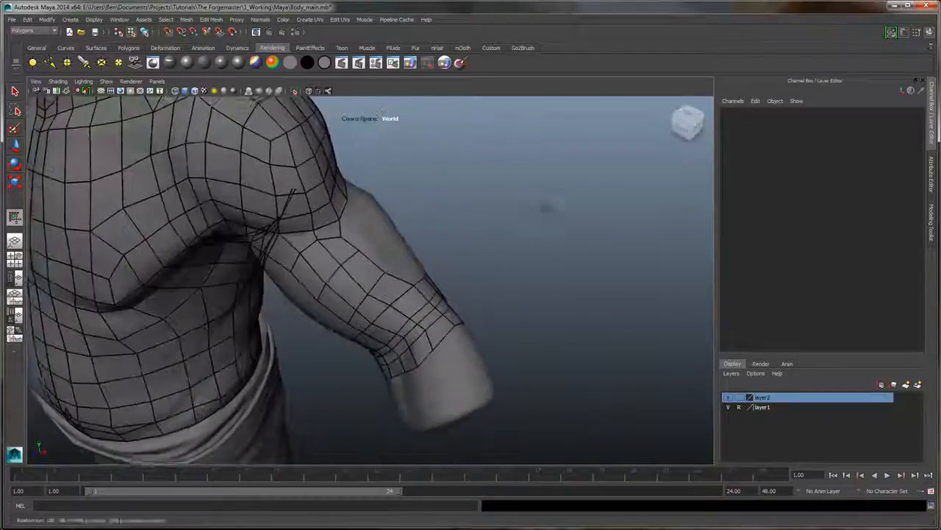
alt+right_drag(546, 206, 581, 210)
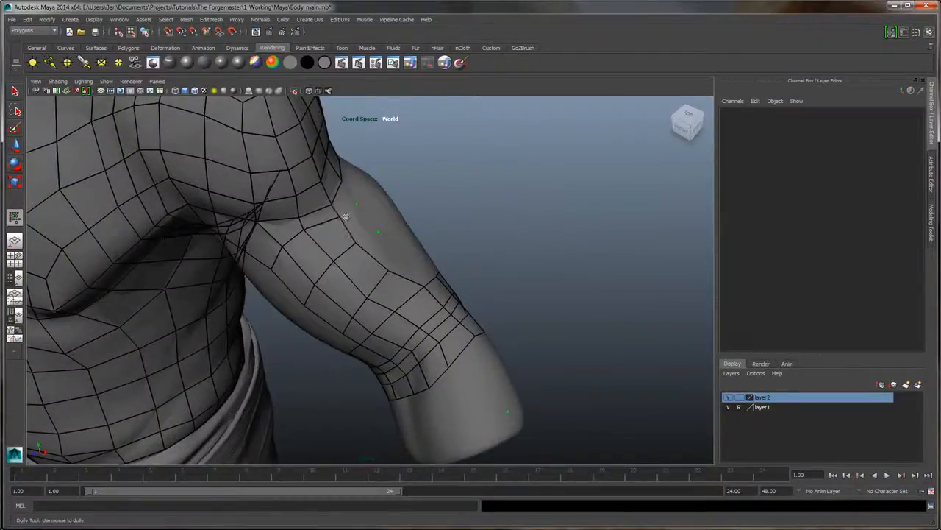
alt+drag(510, 202, 436, 204)
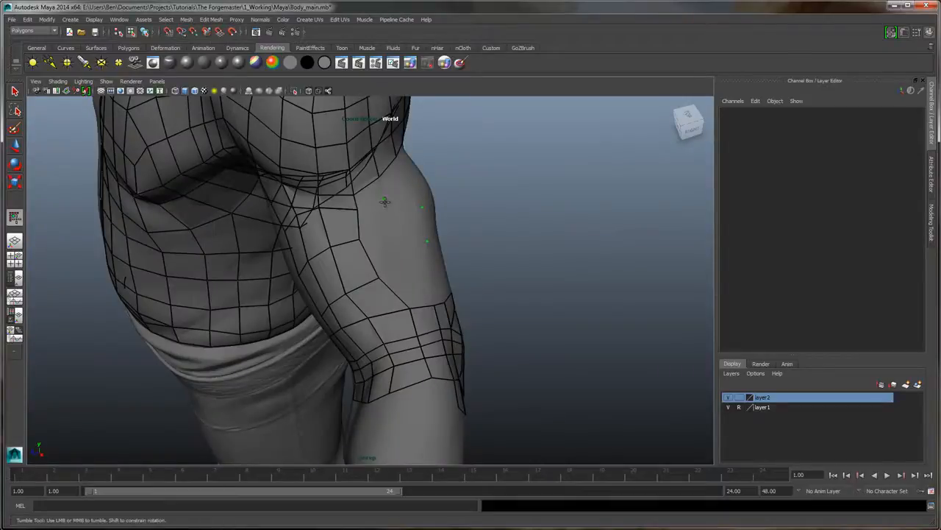
shift+click(373, 196)
shift+click(372, 220)
shift+click(384, 253)
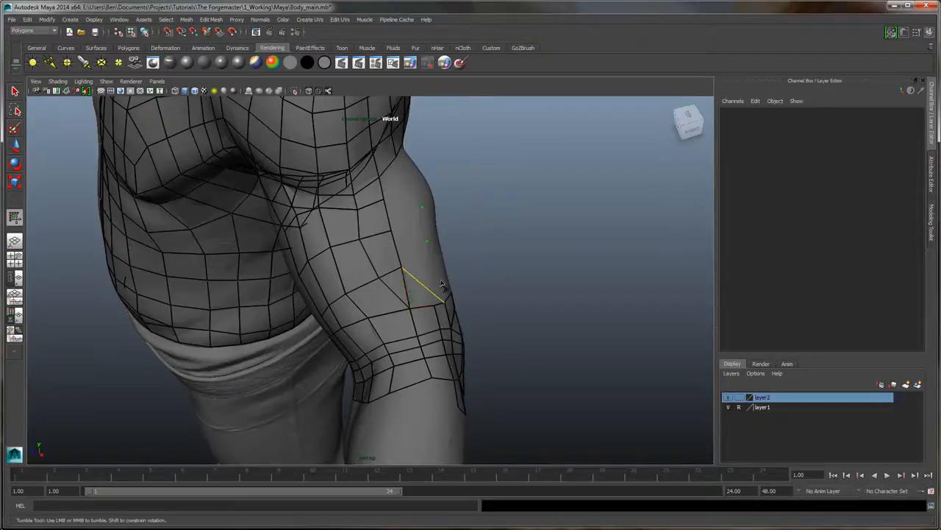
Undo the last fill, place a point just above the elbow band and fill a small quad at the column's lower end
key(ctrl+z)
click(417, 290)
shift+click(403, 285)
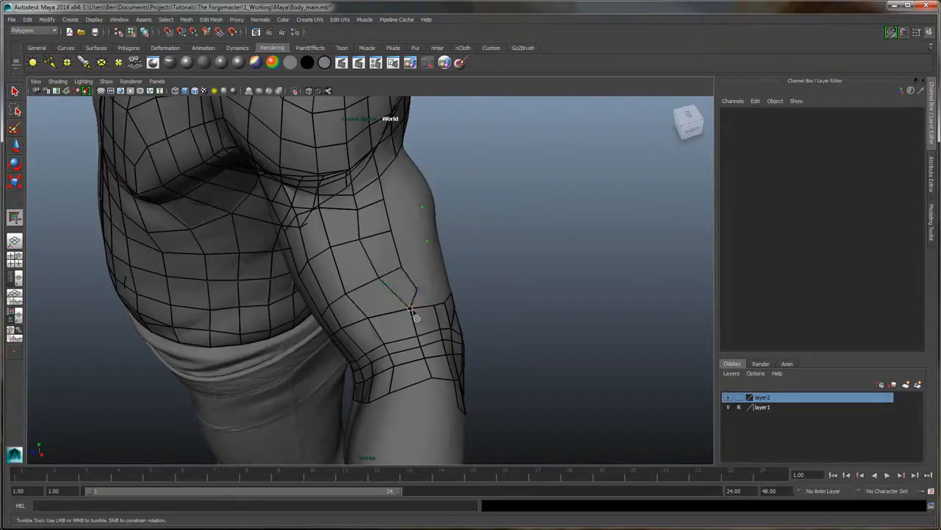
Place points on the back of the upper arm and fill quads along the shoulder edge towards the armpit
alt+drag(473, 252, 380, 302)
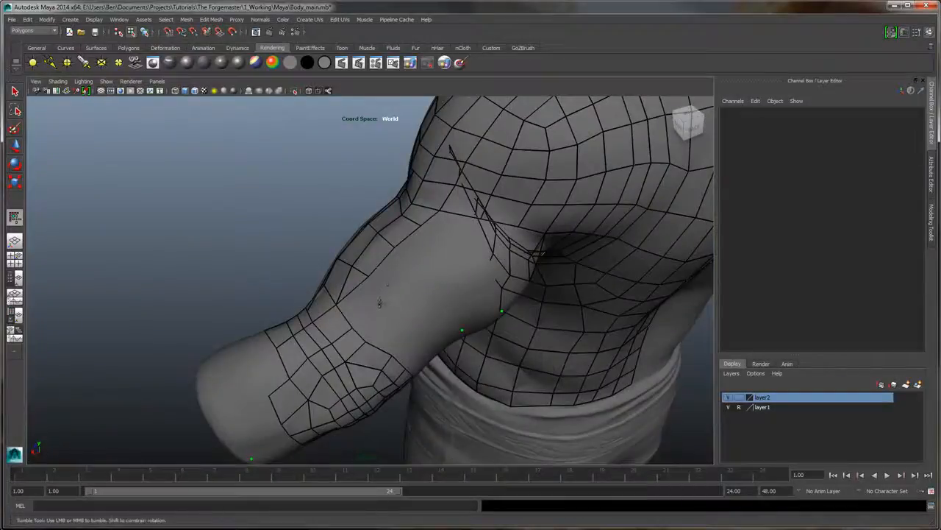
click(415, 270)
click(455, 245)
shift+click(447, 224)
shift+click(420, 254)
alt+drag(363, 302, 442, 269)
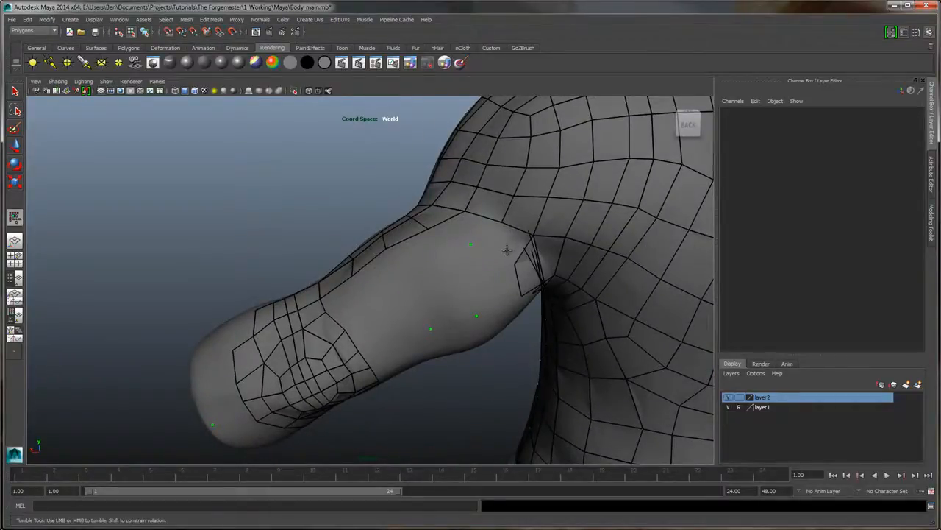
shift+click(466, 230)
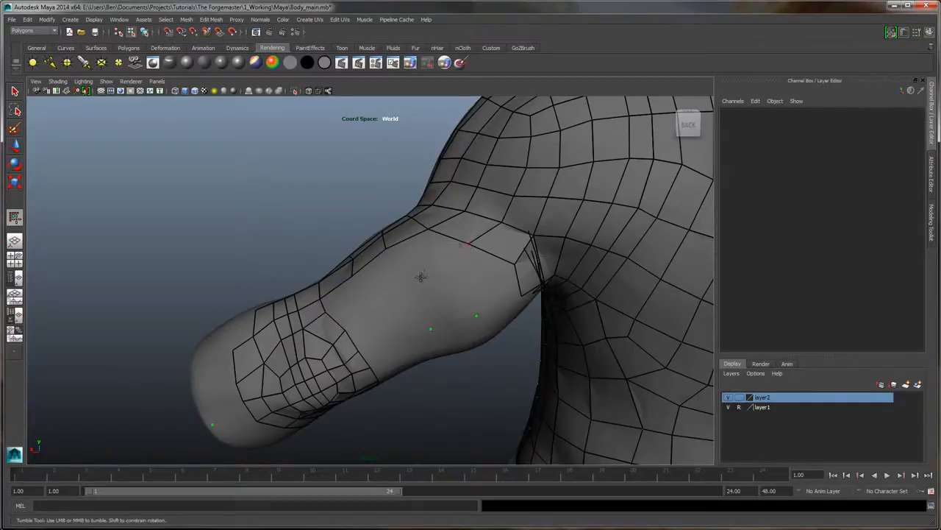
mouse_move(459, 266)
alt+mouse_down()
mouse_move(431, 241)
mouse_move(443, 249)
mouse_move(434, 283)
mouse_move(442, 284)
mouse_move(334, 265)
mouse_move(343, 263)
alt+mouse_up()
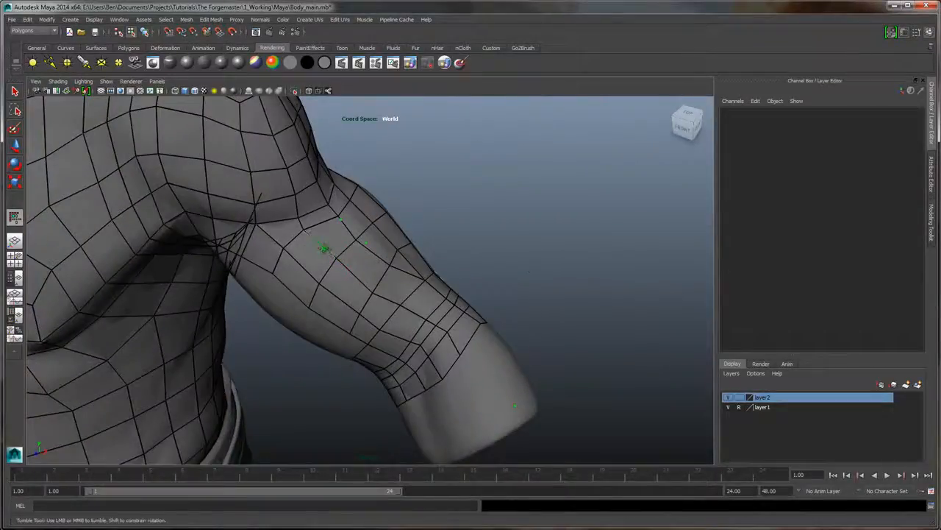
Adjust the edge vertices on the back of the upper arm, add a point and fill quads down from the shoulder rows
alt+drag(507, 206, 429, 258)
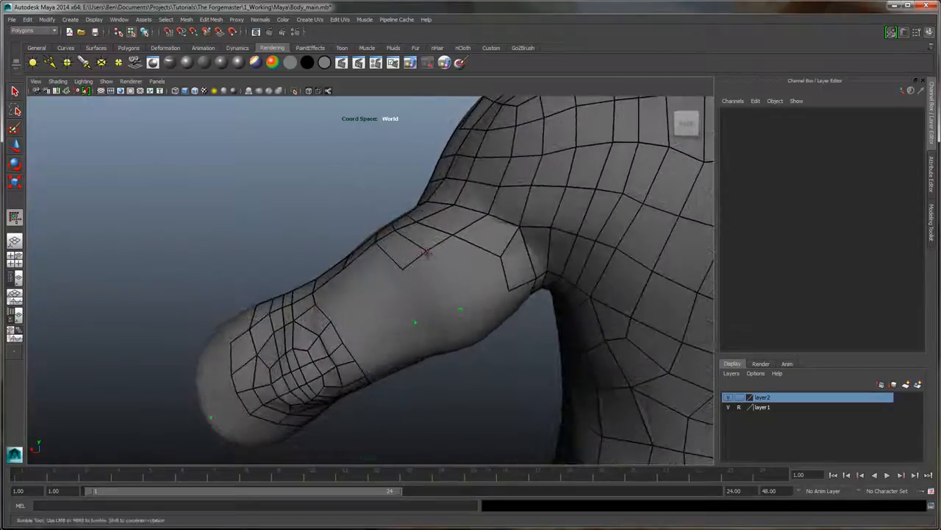
middle_drag(404, 267, 402, 261)
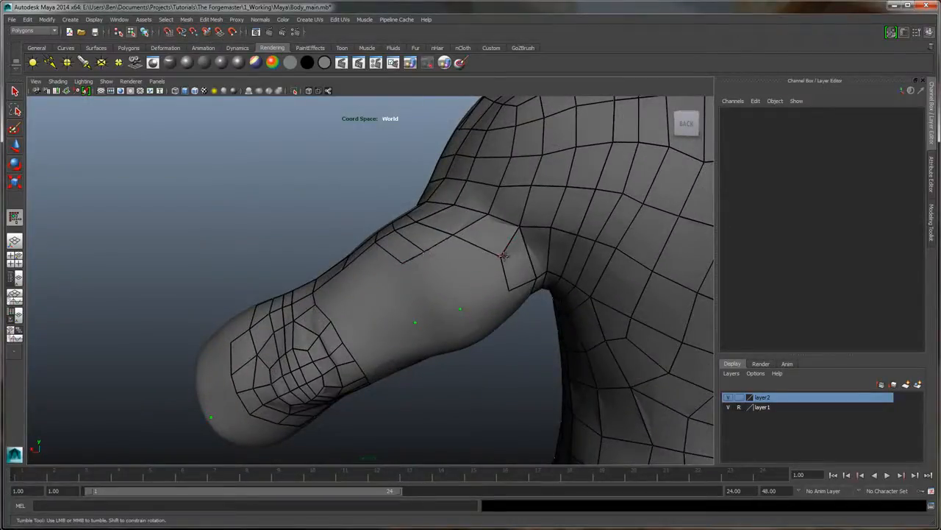
middle_drag(503, 256, 493, 253)
click(455, 277)
shift+click(456, 258)
shift+click(421, 273)
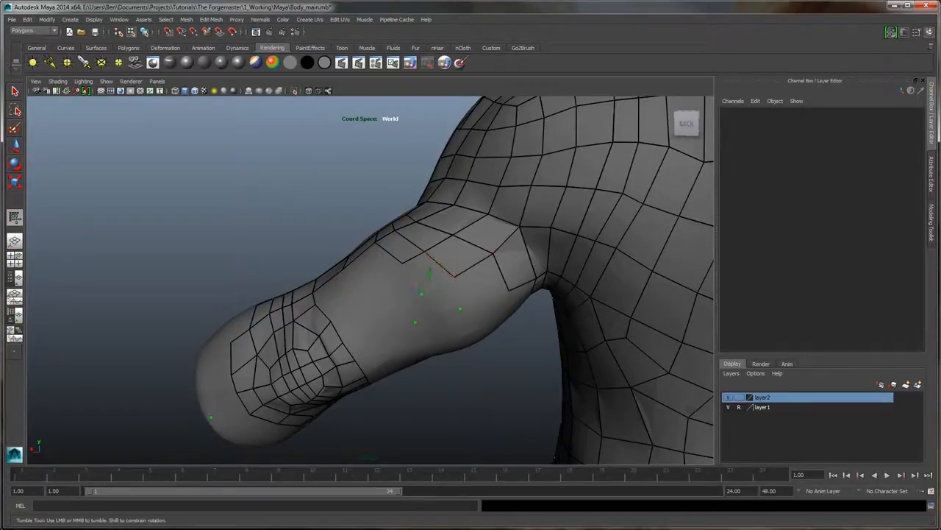
shift+click(490, 288)
shift+click(439, 306)
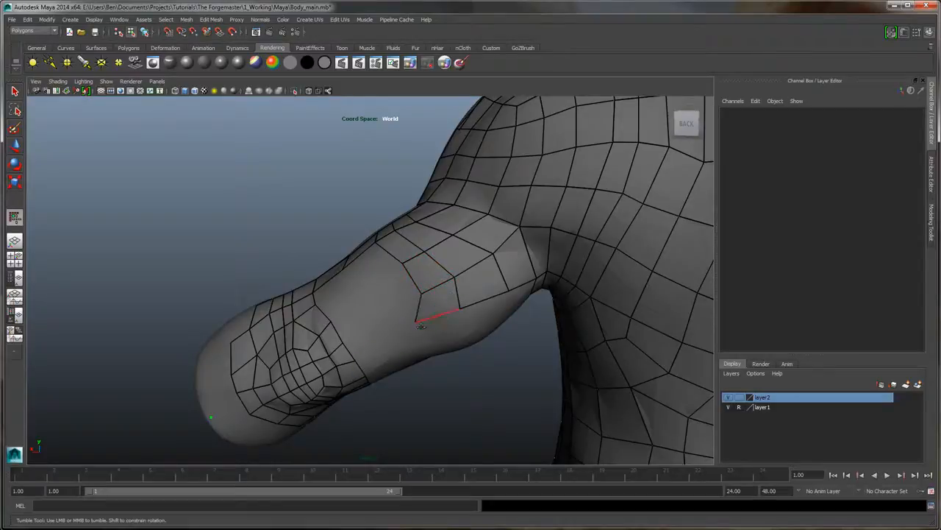
Add points below the new quads on the back of the upper arm and fill the row towards the armpit
alt+drag(429, 317, 460, 272)
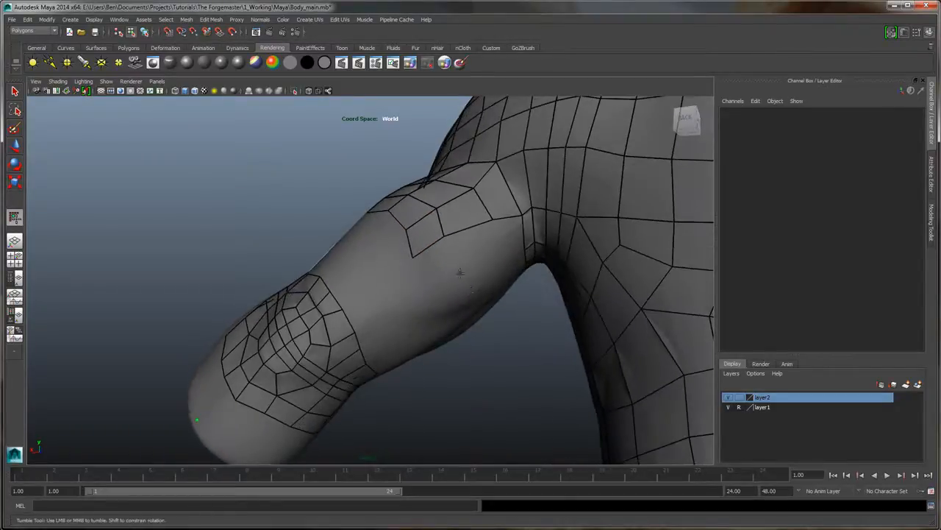
click(498, 251)
shift+click(511, 243)
alt+drag(468, 276, 484, 261)
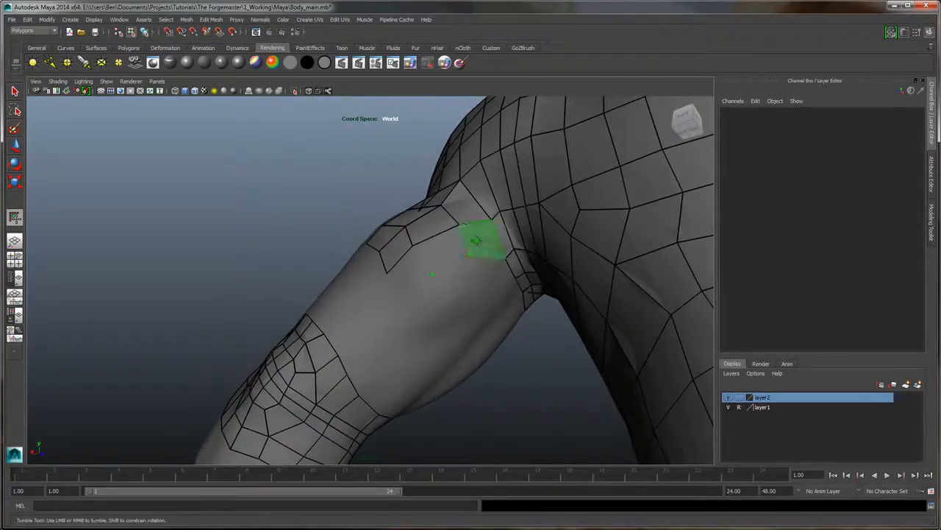
shift+click(481, 244)
shift+click(440, 254)
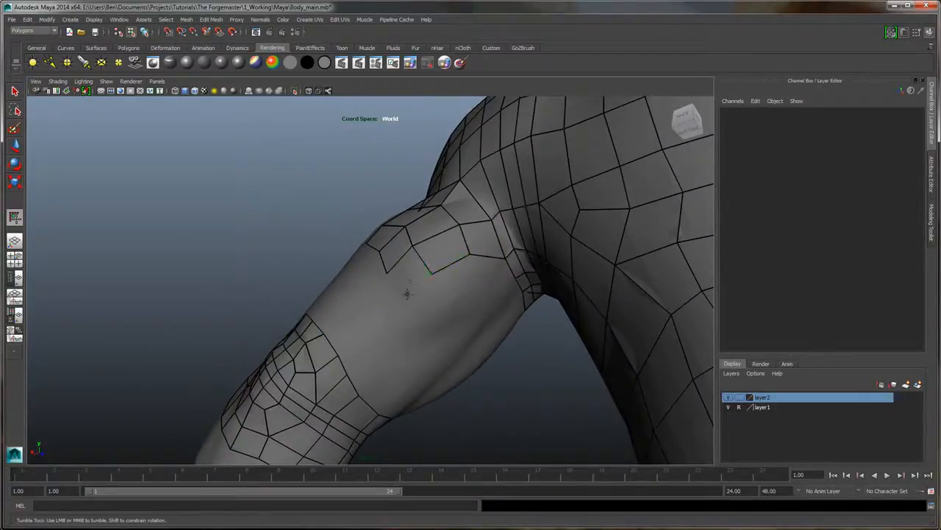
Examine the upper arm topology from behind, the side and the front to check how the rows meet the shoulder
mouse_move(408, 279)
alt+mouse_down()
mouse_move(442, 299)
mouse_move(401, 327)
alt+mouse_up()
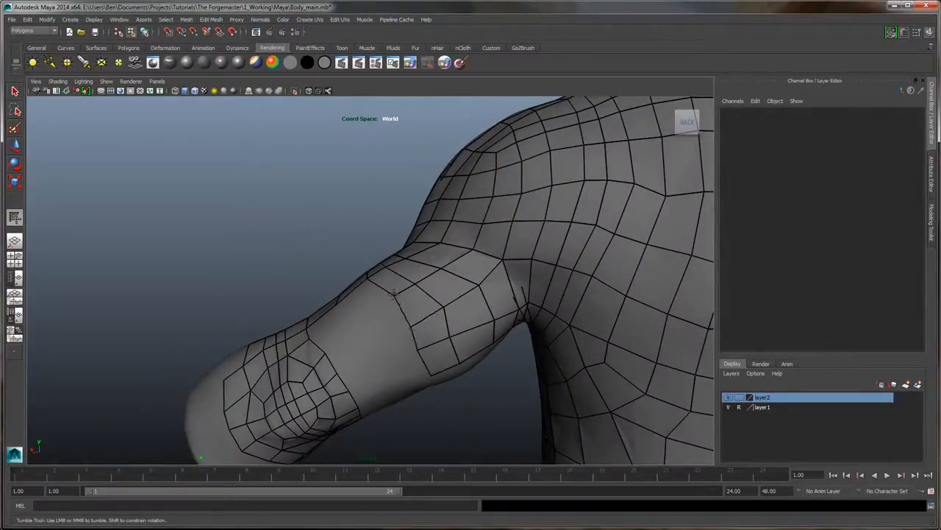
alt+right_drag(428, 314, 318, 239)
mouse_move(318, 239)
alt+mouse_down()
mouse_move(423, 261)
mouse_move(349, 294)
mouse_move(312, 232)
alt+mouse_up()
alt+right_drag(312, 232, 364, 301)
alt+middle_drag(364, 302, 359, 260)
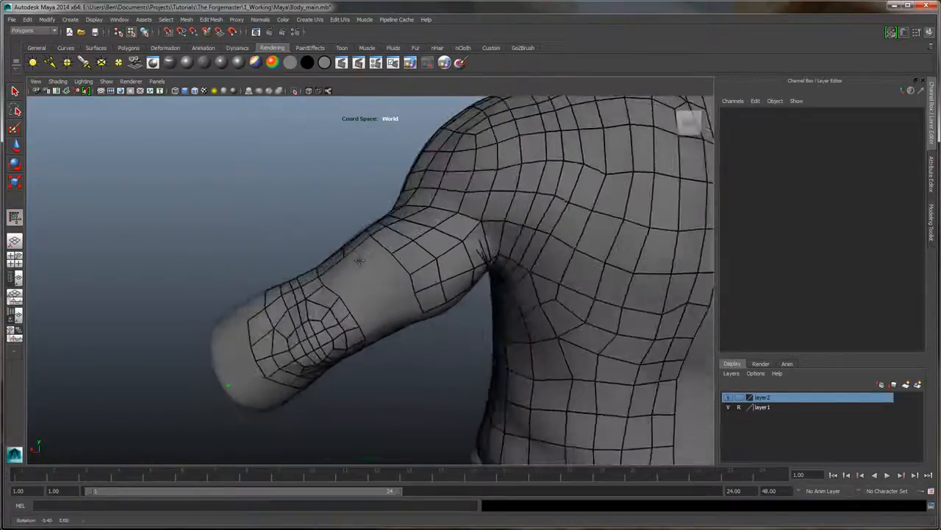
alt+drag(359, 260, 375, 278)
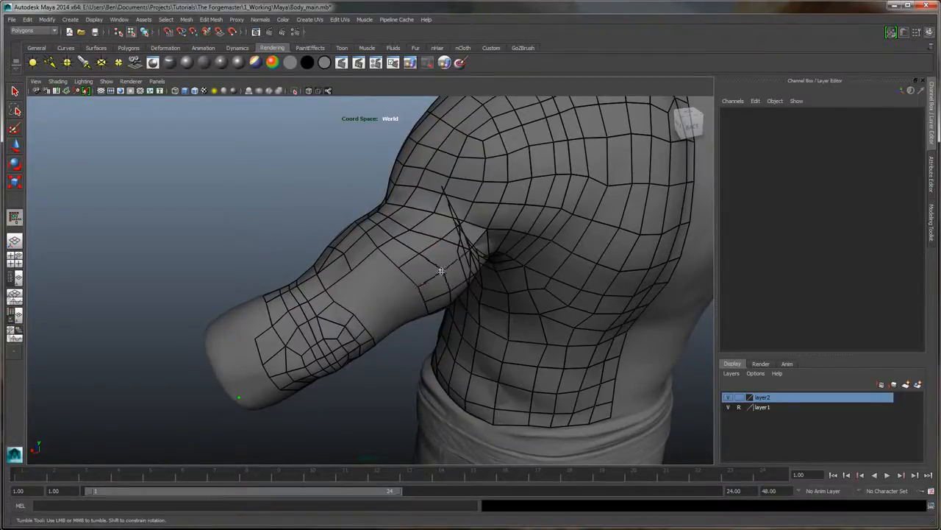
mouse_move(440, 270)
alt+mouse_down()
mouse_move(460, 270)
mouse_move(452, 258)
alt+mouse_up()
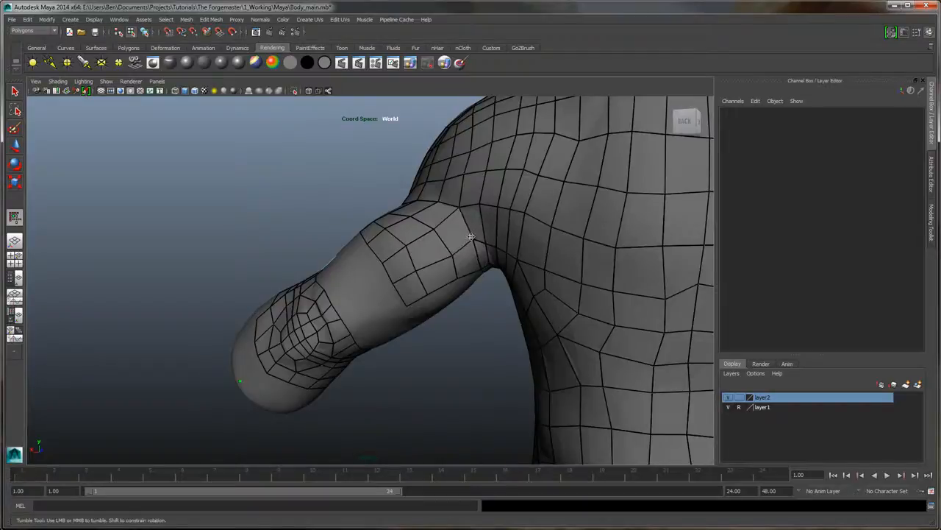
alt+drag(457, 266, 310, 274)
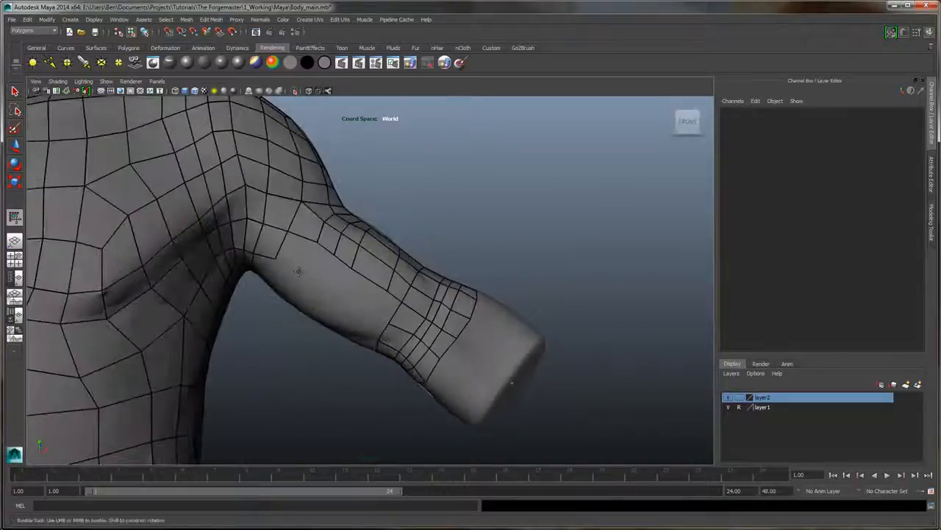
Place a point on the front of the upper arm and fill quads along the strip's inner edge near the elbow band
click(373, 312)
shift+click(389, 309)
shift+click(338, 282)
alt+drag(321, 269, 295, 222)
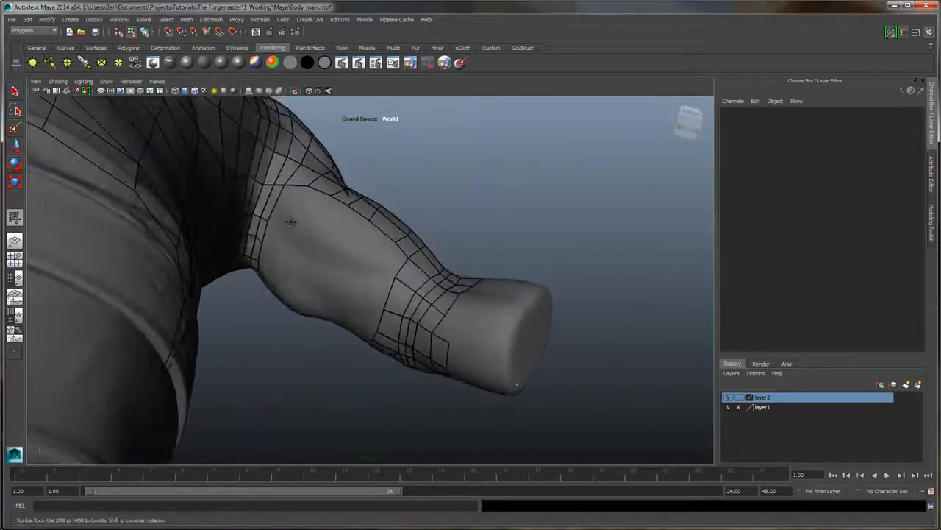
Fill quads on the rear underside of the upper arm, extending the back rows beneath the armpit
alt+drag(281, 256, 425, 203)
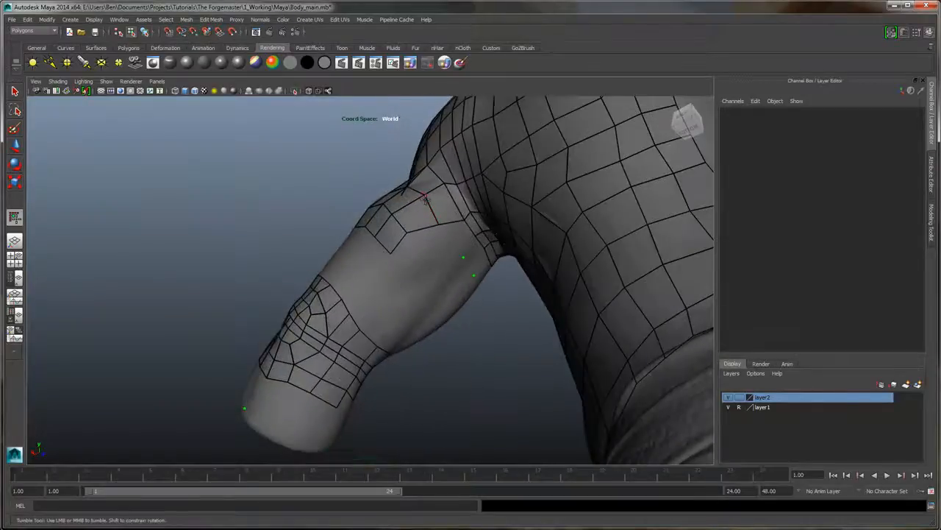
scroll(410, 233, down, 3)
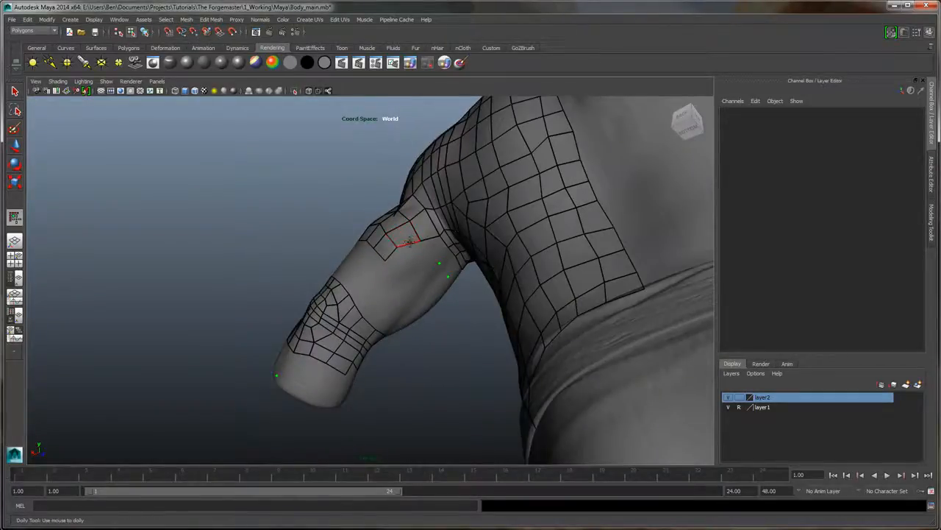
scroll(420, 268, up, 2)
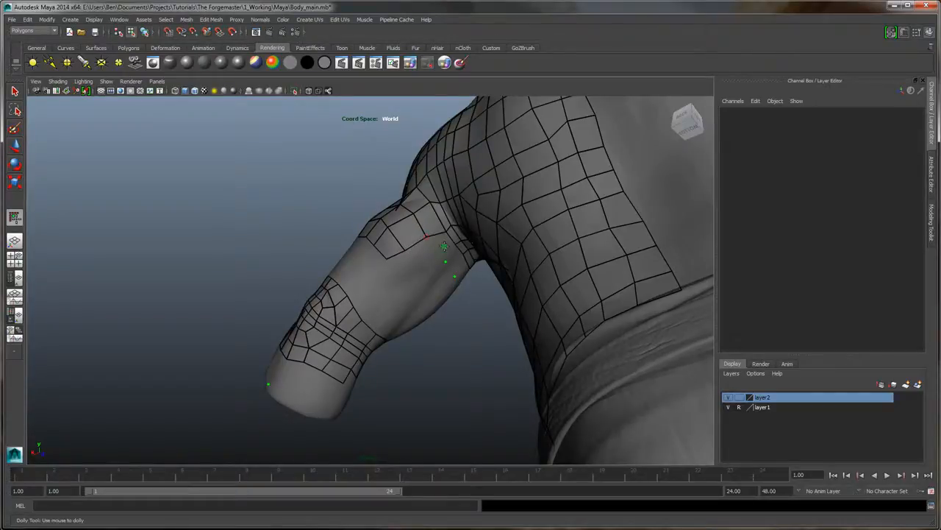
shift+click(456, 259)
shift+click(442, 246)
shift+click(453, 262)
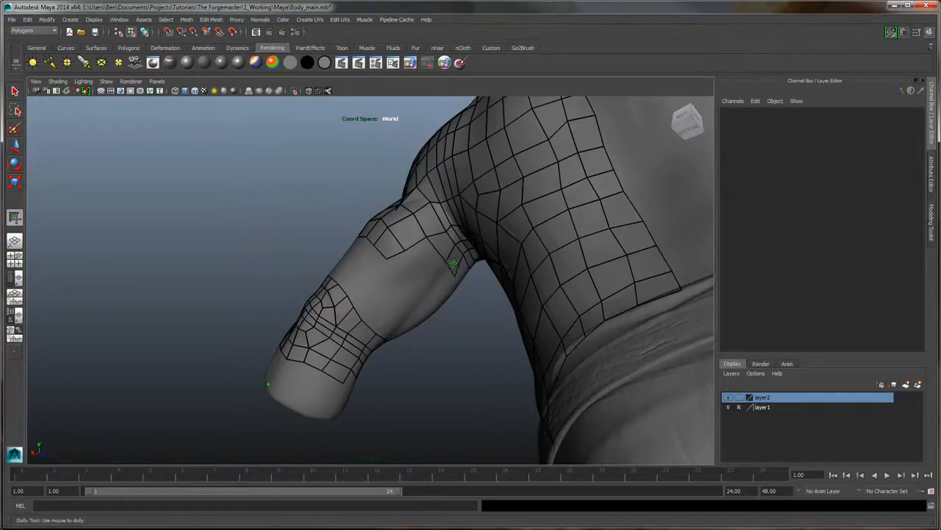
shift+click(409, 274)
alt+drag(402, 271, 417, 266)
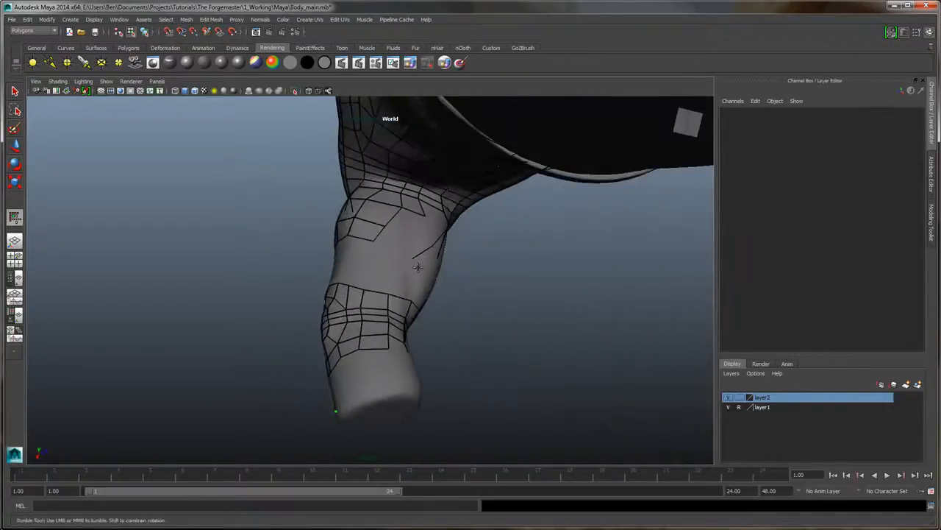
shift+click(406, 221)
shift+click(399, 243)
Place a line of points along the inner upper arm and fill quads closing the gap beside the armpit
mouse_move(525, 239)
alt+mouse_down()
mouse_move(417, 256)
mouse_move(446, 252)
mouse_move(412, 242)
alt+mouse_up()
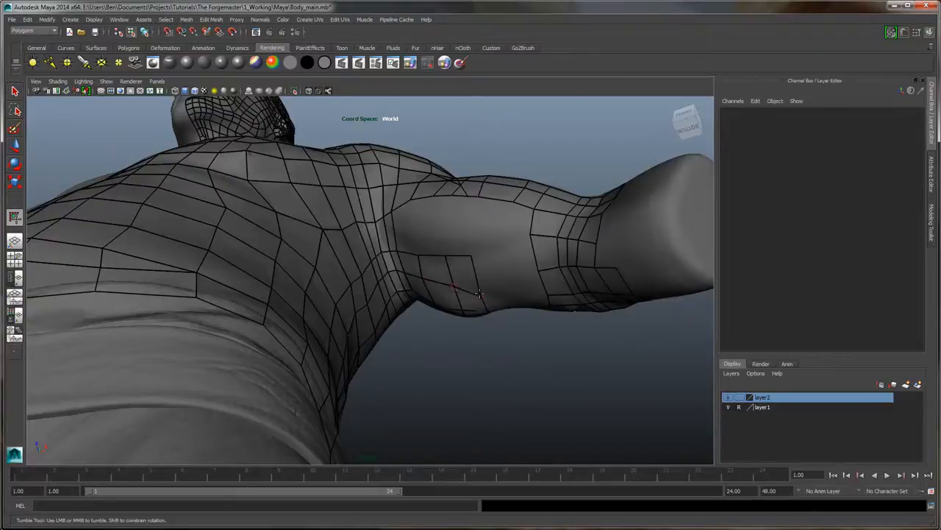
alt+drag(482, 275, 508, 256)
alt+drag(440, 222, 398, 227)
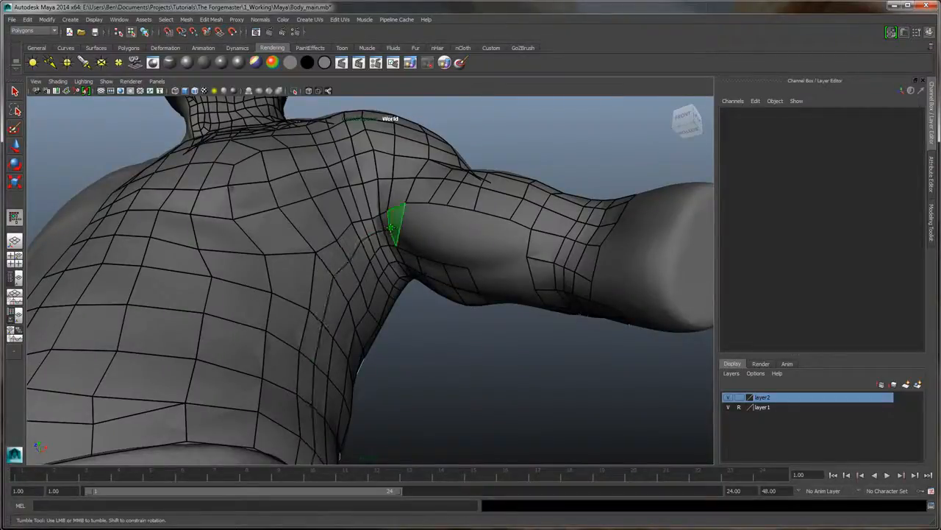
alt+right_drag(431, 247, 428, 200)
alt+drag(428, 200, 418, 247)
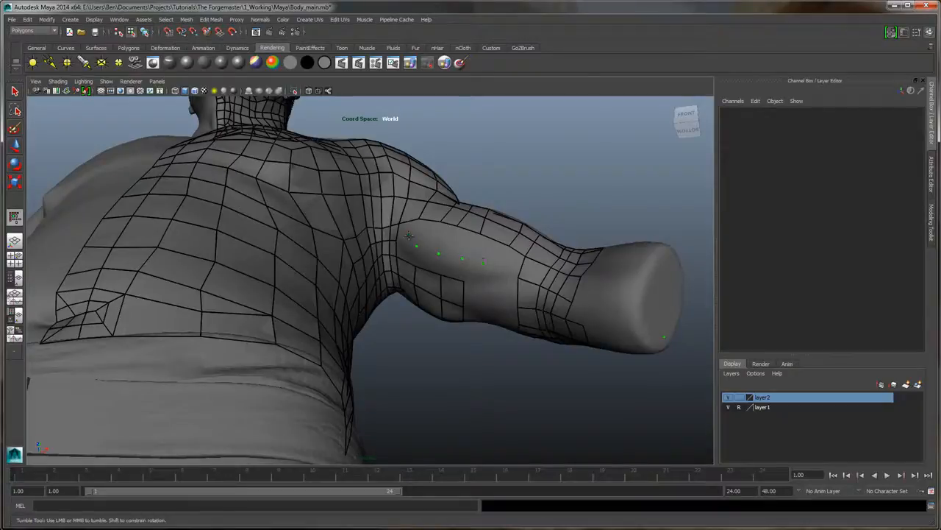
shift+click(461, 244)
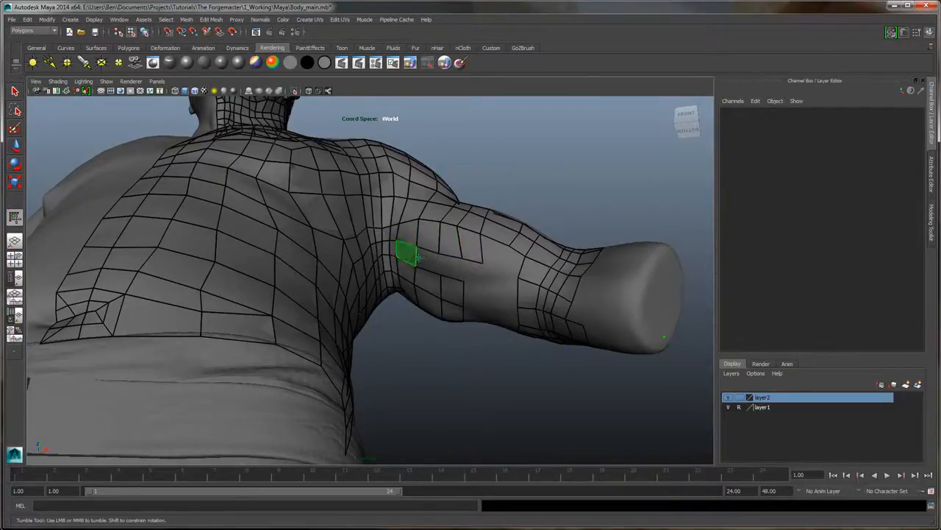
shift+drag(409, 255, 452, 268)
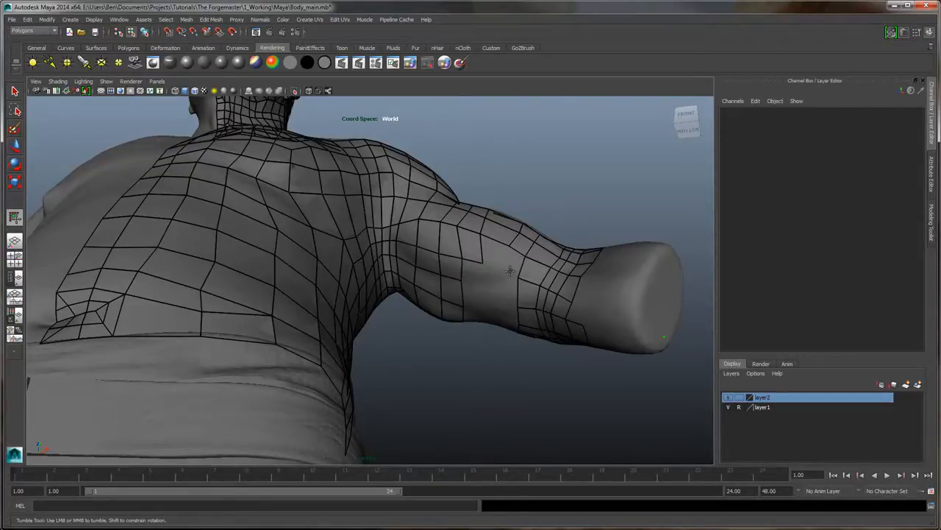
Extend the inner upper arm quads towards the elbow band and fill the adjoining underside gap
alt+drag(509, 271, 626, 305)
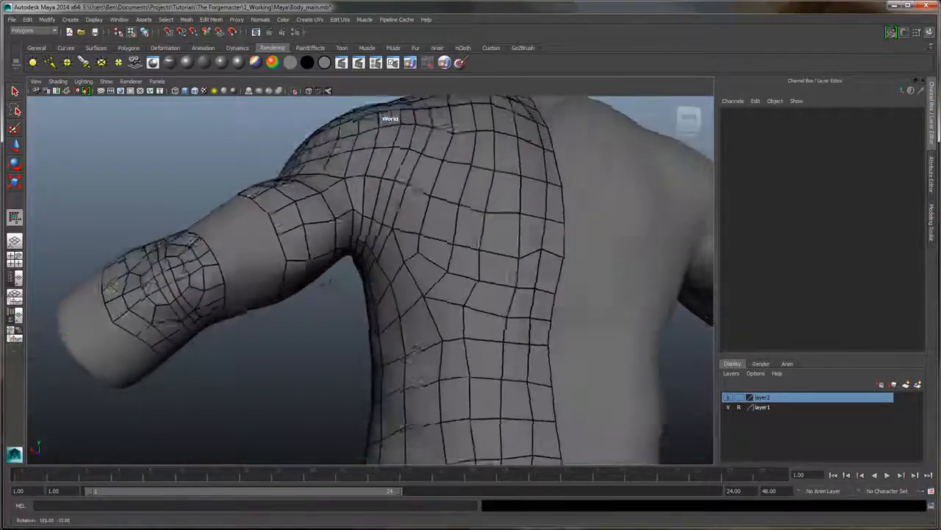
alt+drag(329, 281, 530, 278)
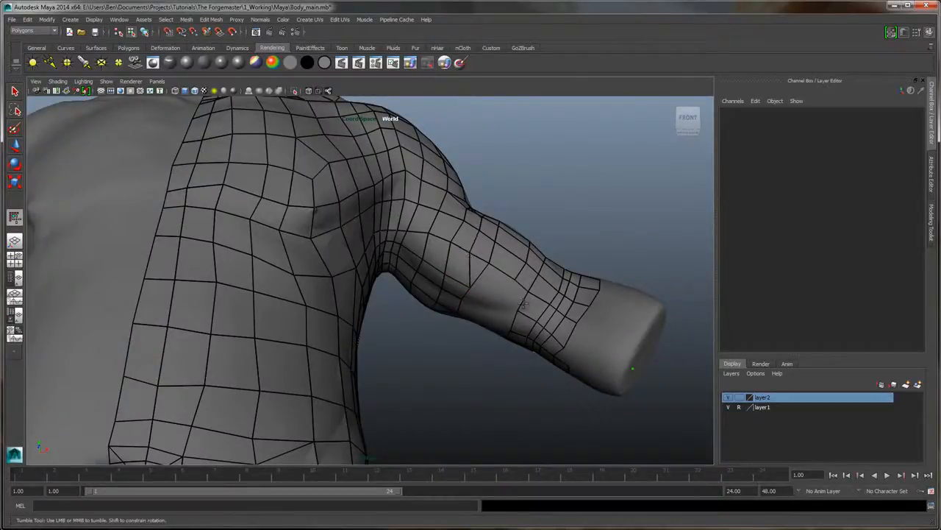
alt+drag(523, 304, 495, 290)
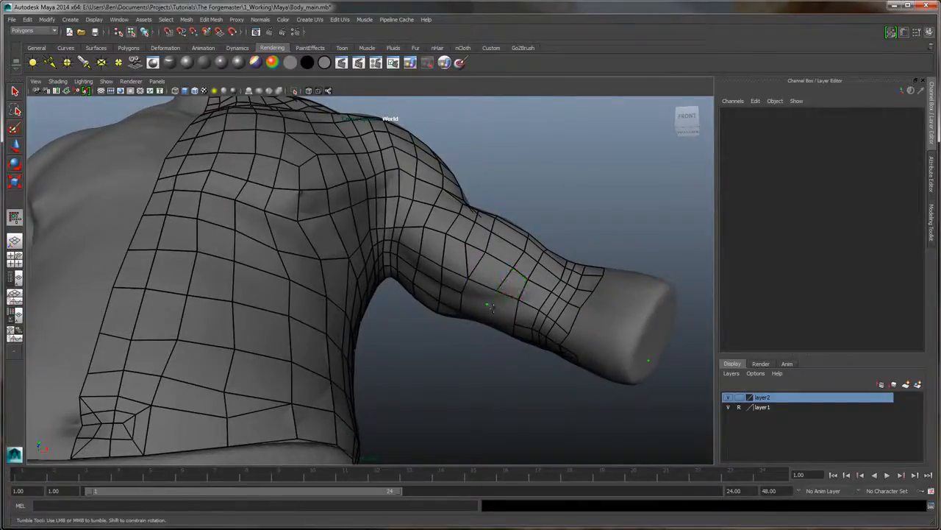
alt+drag(490, 302, 495, 256)
alt+middle_drag(496, 256, 362, 273)
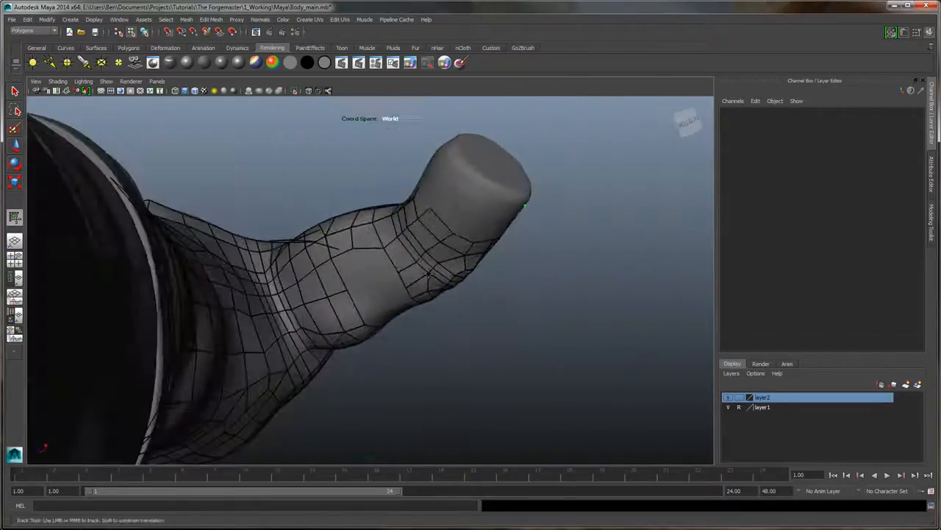
alt+drag(362, 273, 341, 258)
alt+right_drag(342, 257, 352, 254)
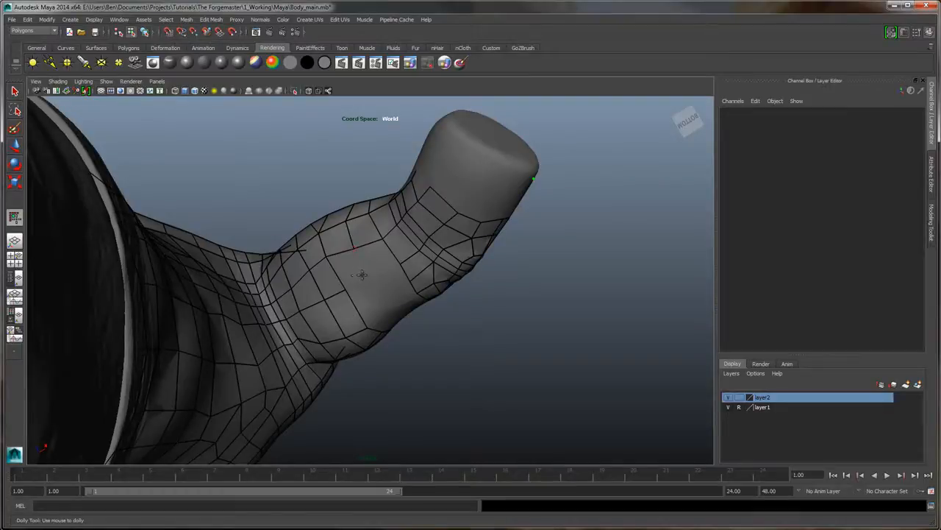
shift+click(380, 258)
shift+click(343, 267)
Delete the middle row of quads on the underside of the upper arm
alt+drag(404, 289, 385, 273)
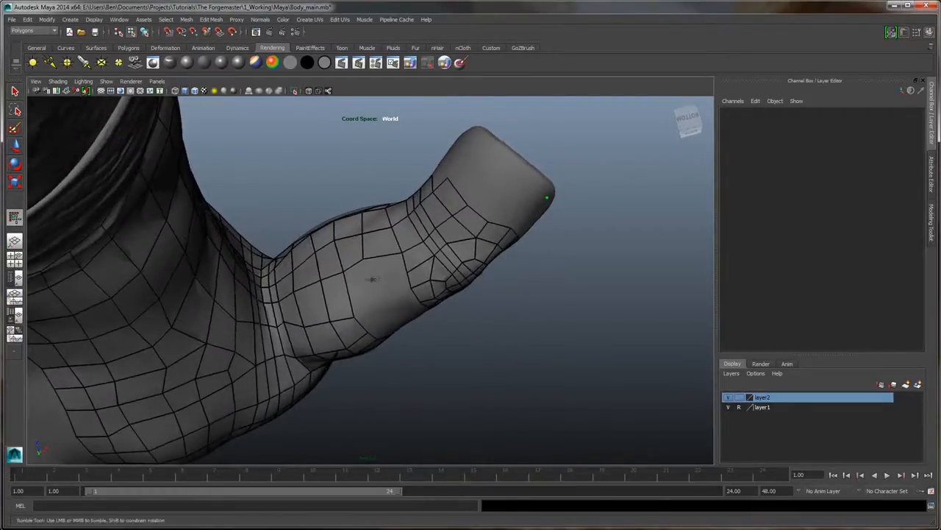
alt+right_drag(321, 293, 345, 299)
alt+middle_drag(316, 296, 352, 272)
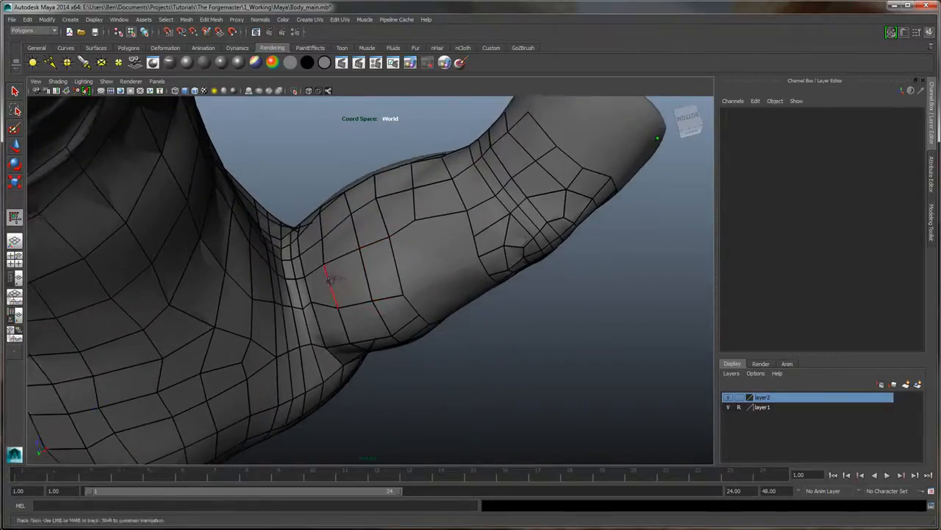
alt+drag(322, 292, 409, 236)
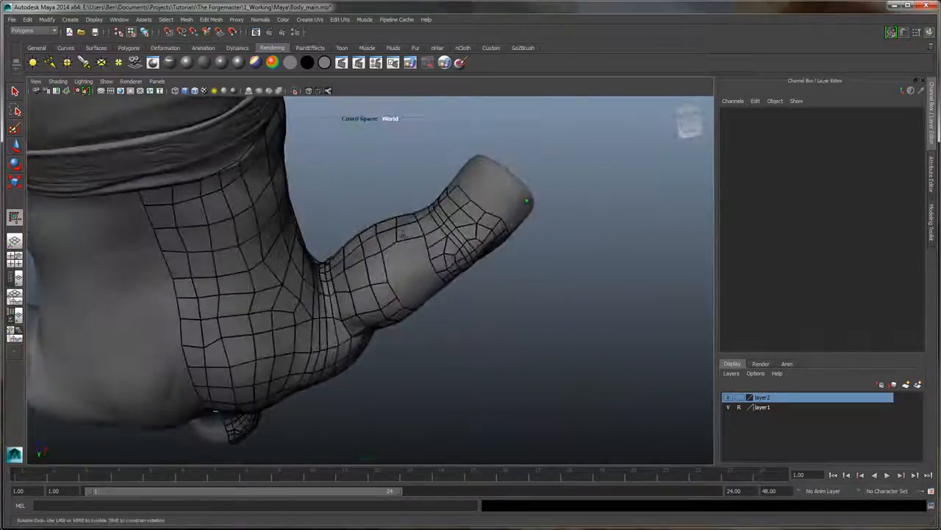
alt+right_drag(409, 237, 346, 269)
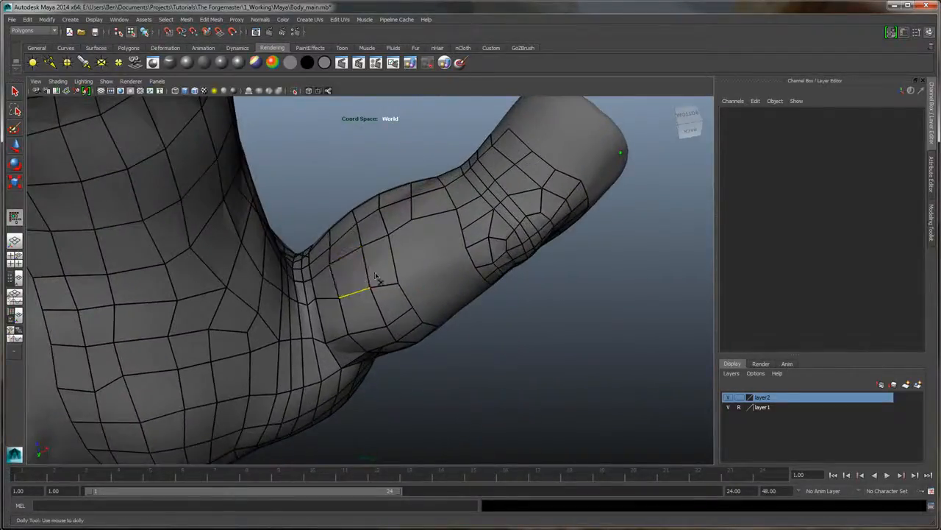
click(325, 281)
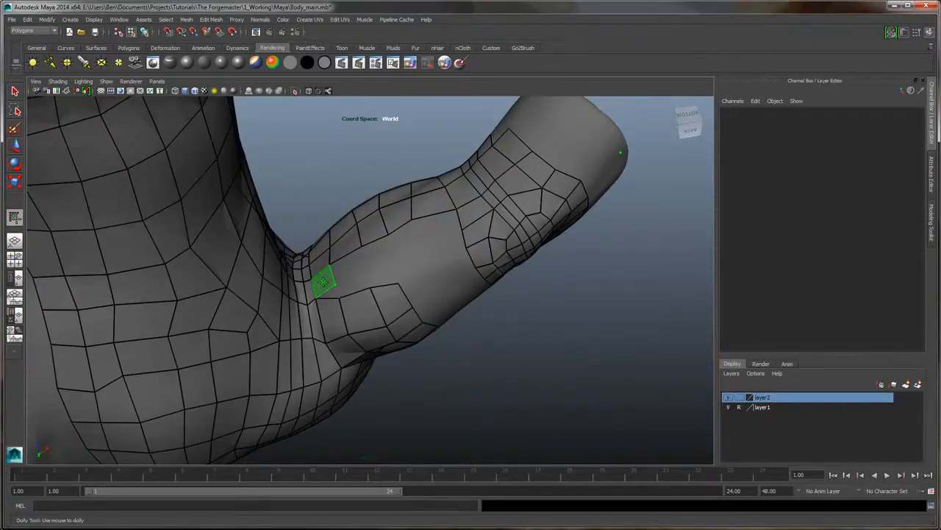
Place points along the open strip on the underside of the upper arm and fill its upper row with quads beside the armpit
shift+click(323, 282)
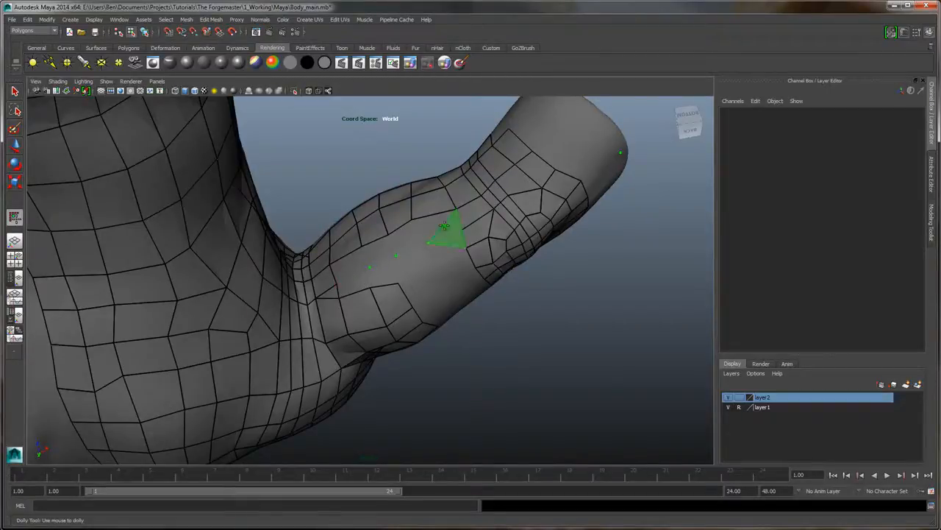
click(432, 227)
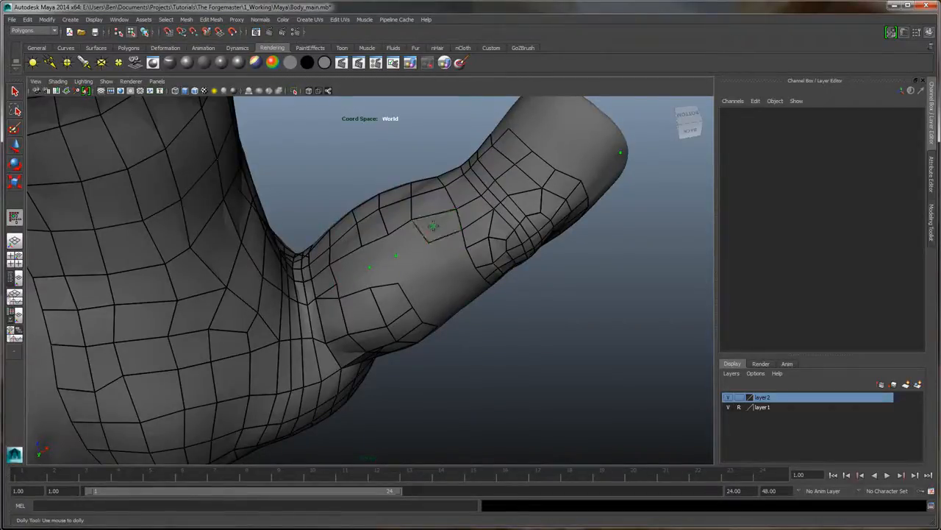
click(416, 235)
drag(388, 249, 359, 262)
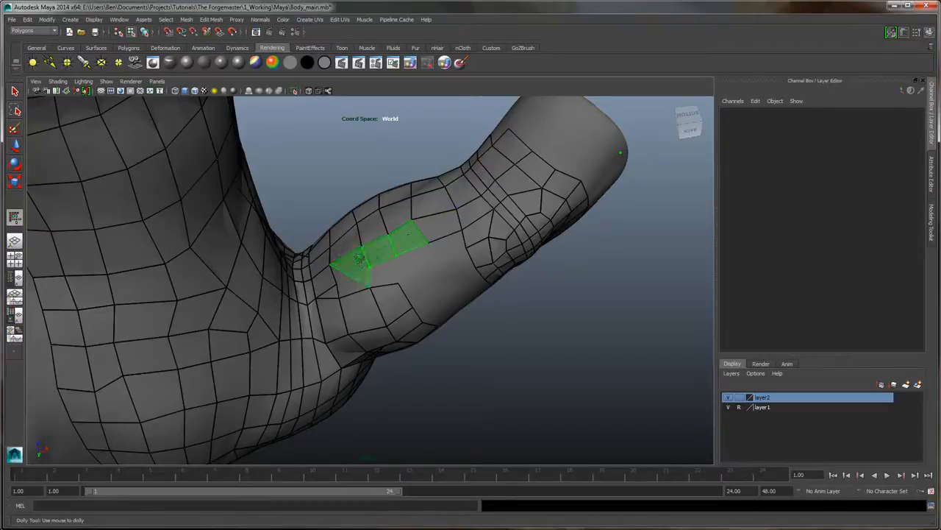
key(ctrl+z)
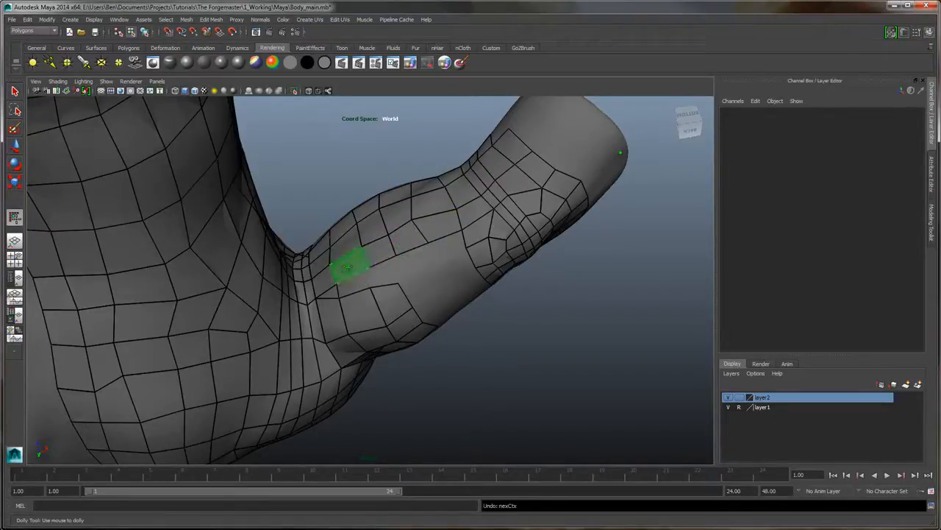
shift+click(348, 266)
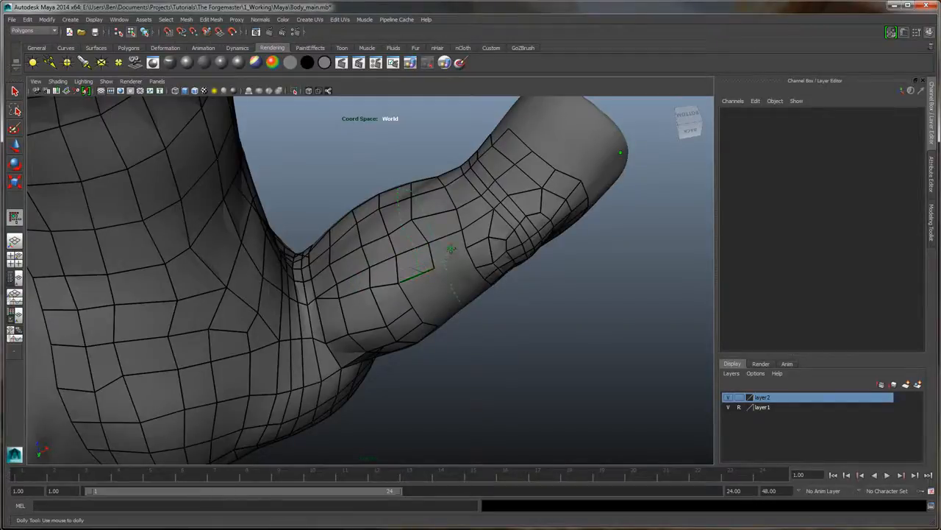
Fill quads across the remaining gap on the back of the upper arm, joining it to the elbow band
alt+drag(453, 293, 437, 253)
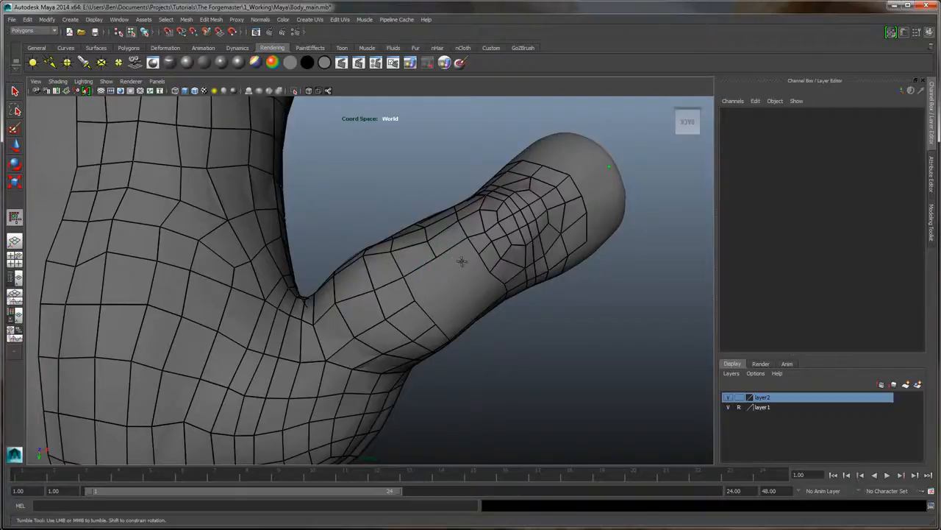
mouse_move(457, 268)
alt+mouse_down()
mouse_move(463, 278)
mouse_move(452, 276)
alt+mouse_up()
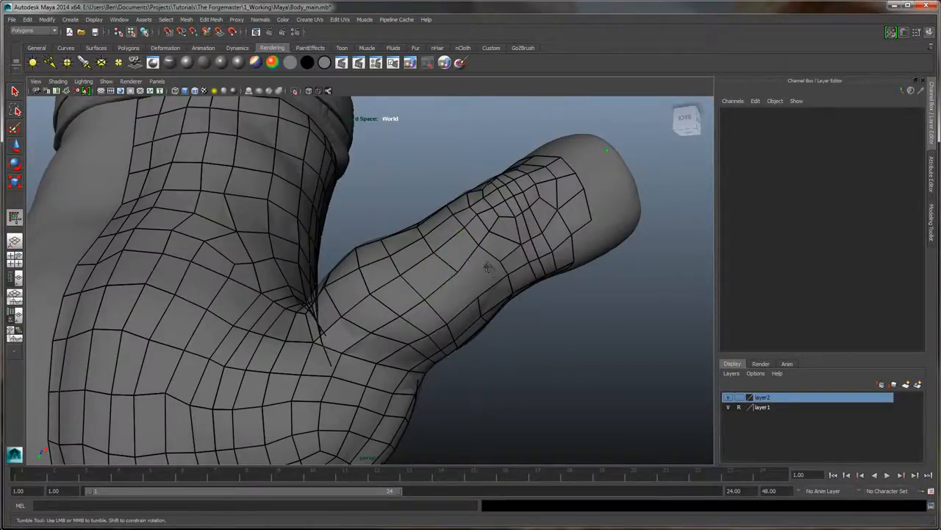
alt+drag(488, 267, 471, 261)
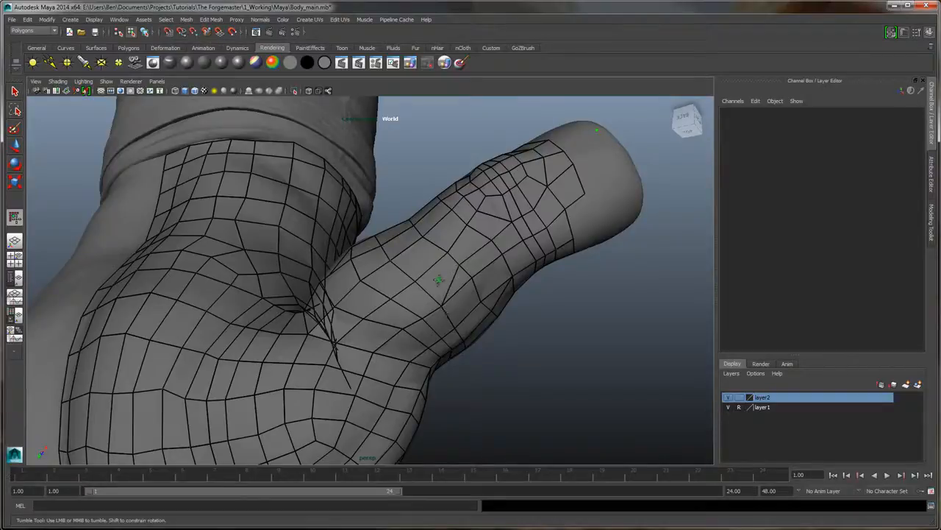
Place points along the forearm's cut end and fill quads from the elbow band across the forearm's front
alt+drag(543, 333, 363, 374)
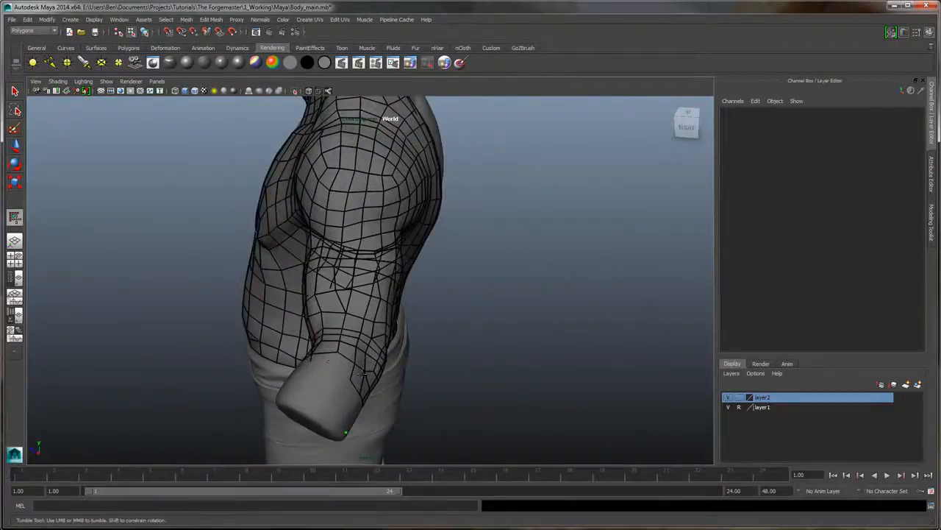
alt+drag(510, 319, 534, 238)
alt+right_drag(534, 238, 564, 267)
alt+middle_drag(564, 267, 384, 292)
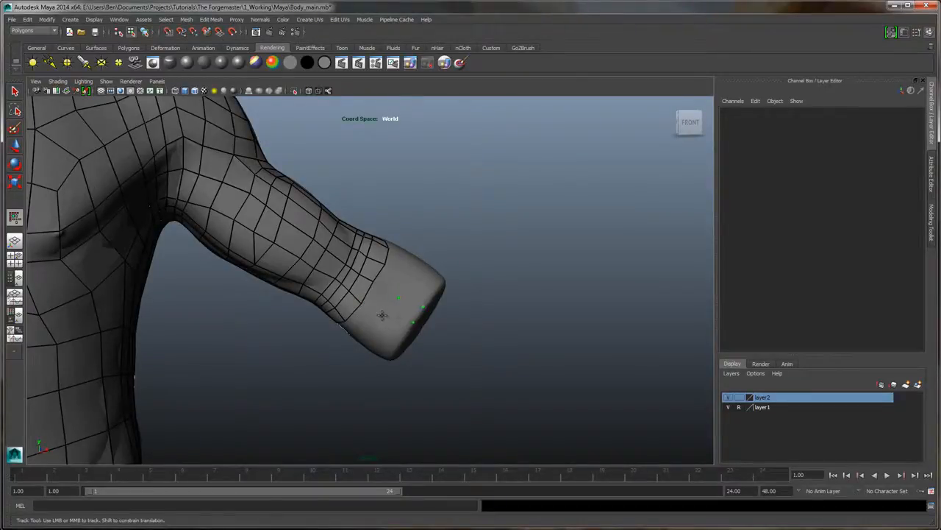
alt+drag(471, 325, 411, 335)
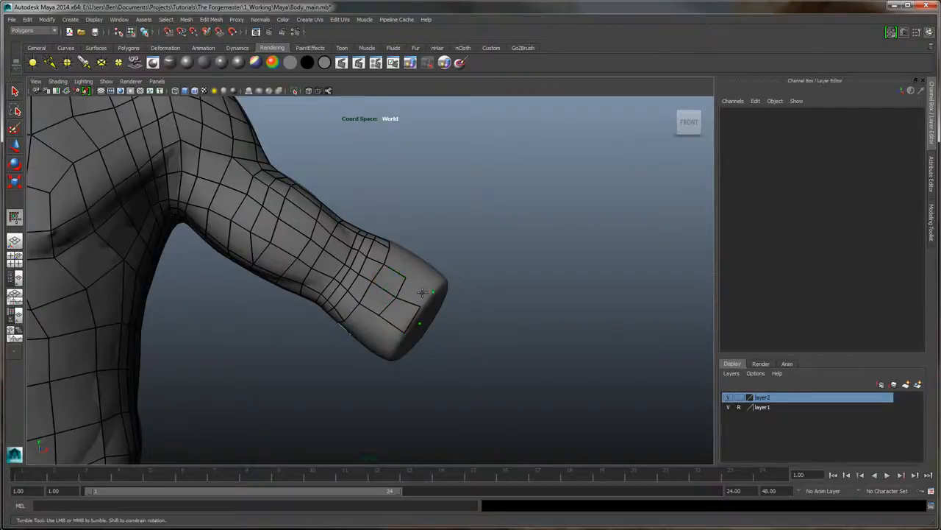
alt+drag(418, 291, 414, 283)
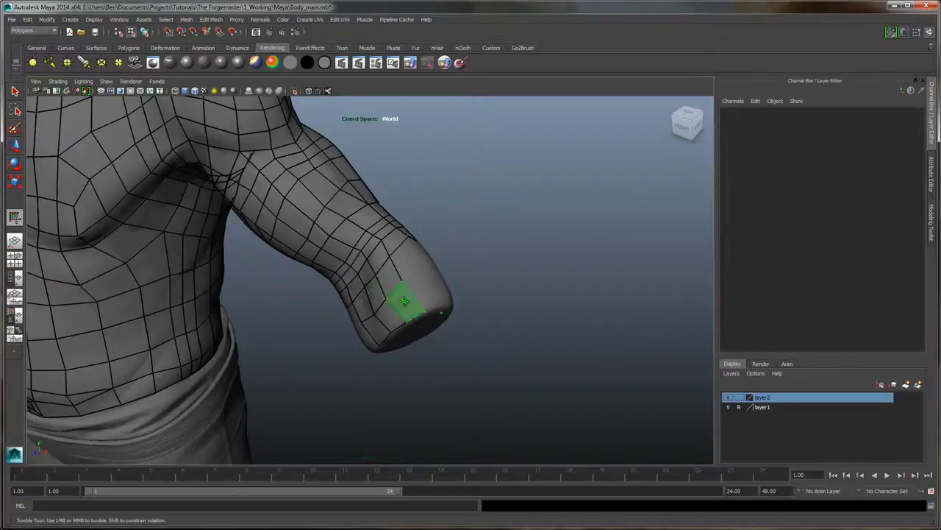
alt+drag(461, 276, 444, 277)
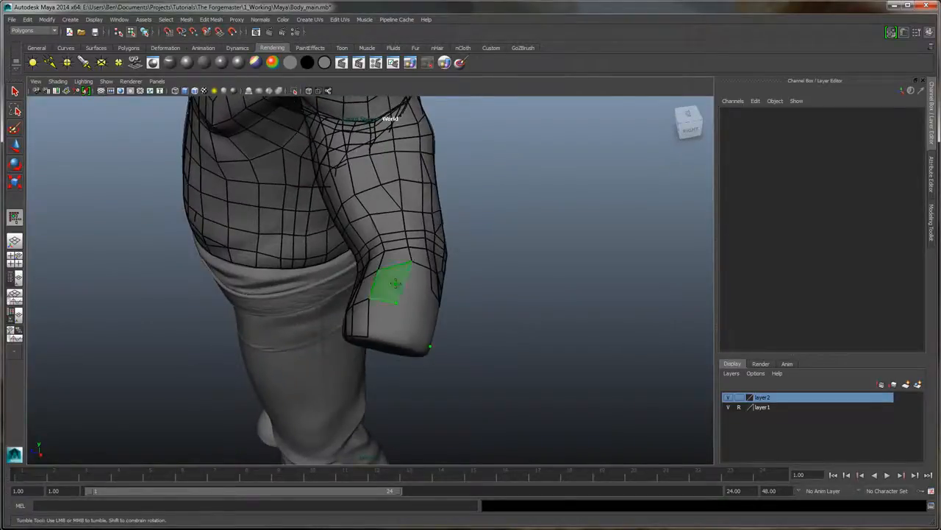
Extend the forearm quads over its outer side and onto the inner underside, evening out their vertices
alt+drag(485, 305, 524, 447)
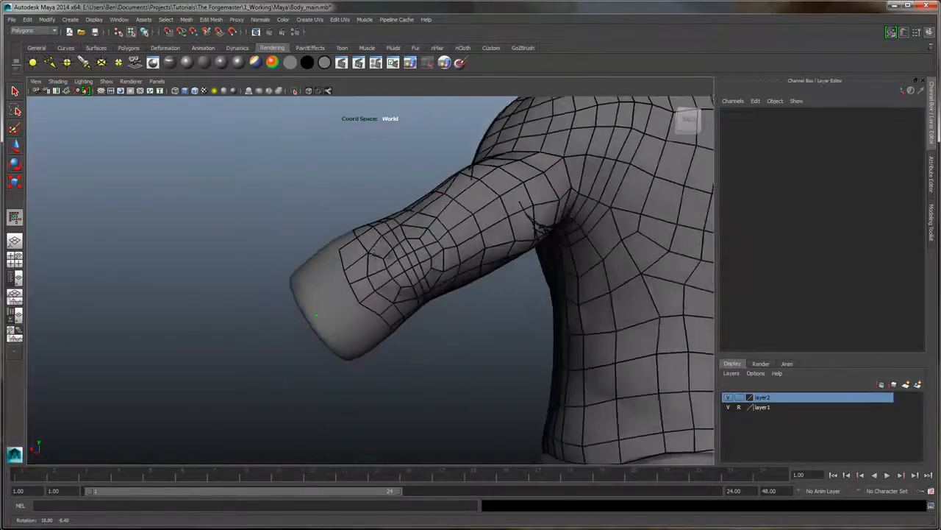
alt+drag(375, 255, 392, 309)
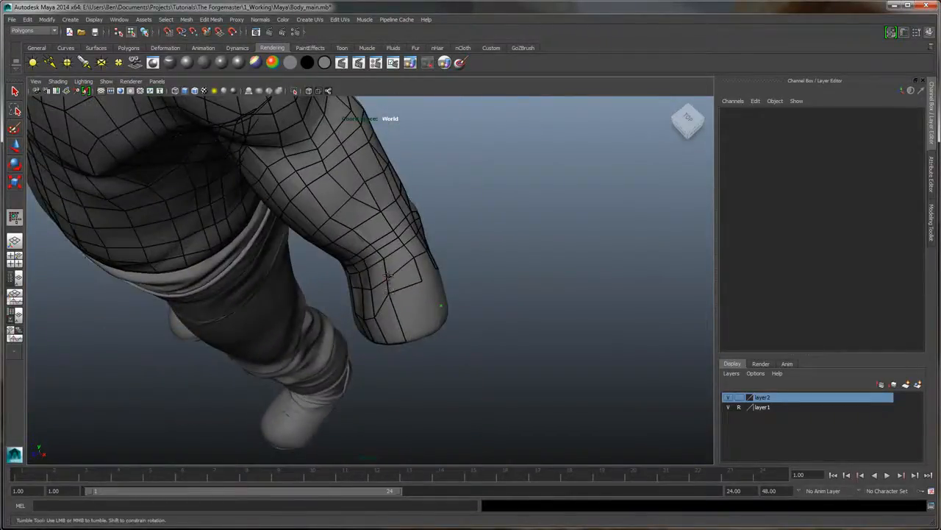
alt+drag(384, 275, 395, 256)
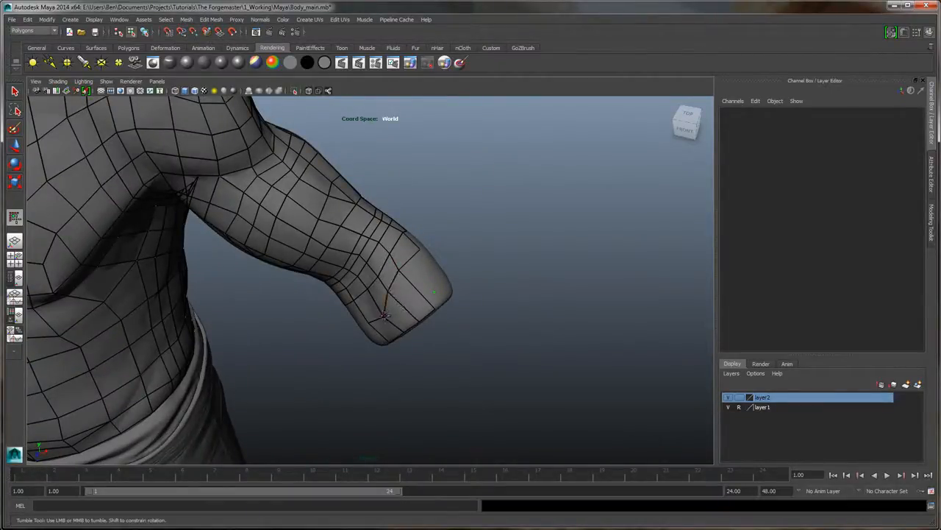
mouse_move(375, 306)
alt+mouse_down()
mouse_move(385, 312)
mouse_move(367, 305)
alt+mouse_up()
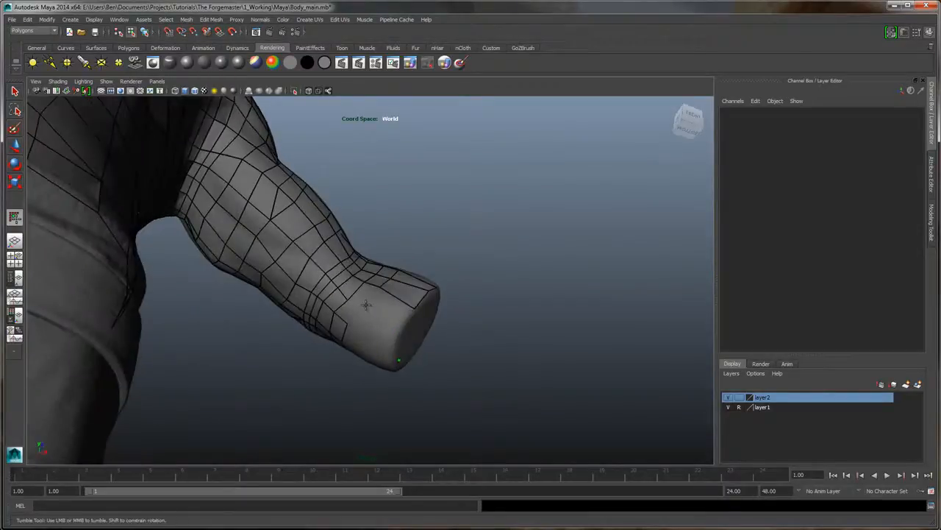
shift+click(349, 311)
alt+drag(493, 242, 442, 259)
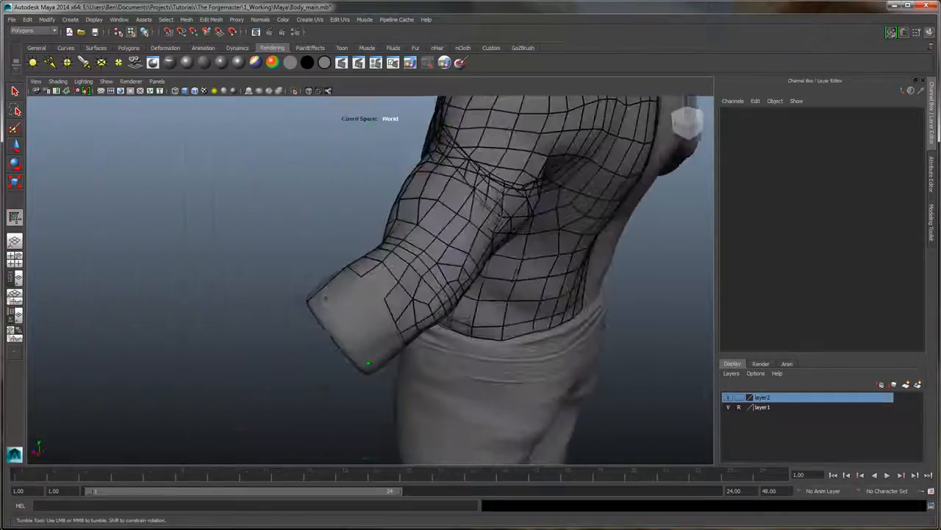
shift+click(378, 280)
mouse_move(456, 324)
alt+mouse_down()
mouse_move(338, 355)
mouse_move(466, 321)
alt+mouse_up()
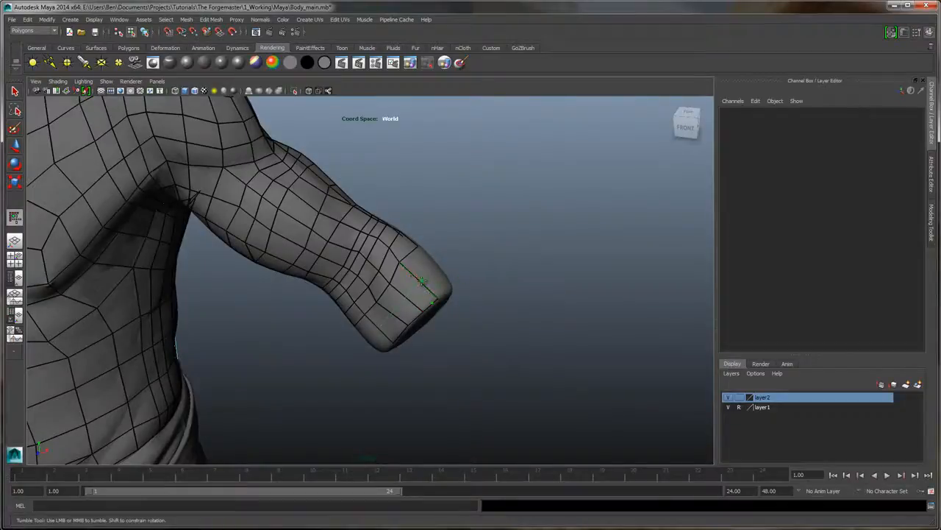
Place points along the rear rim of the forearm and fill long quads up to the elbow band
alt+drag(421, 281, 335, 293)
click(350, 310)
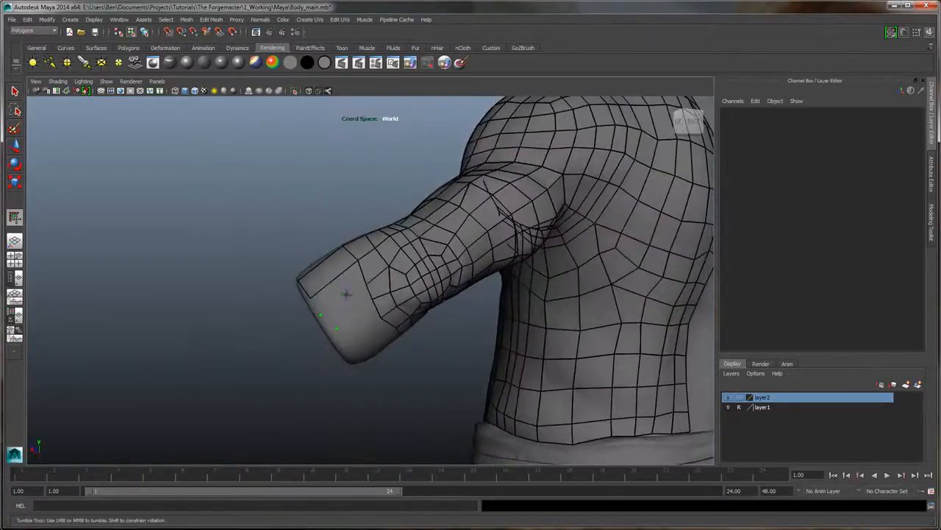
click(342, 310)
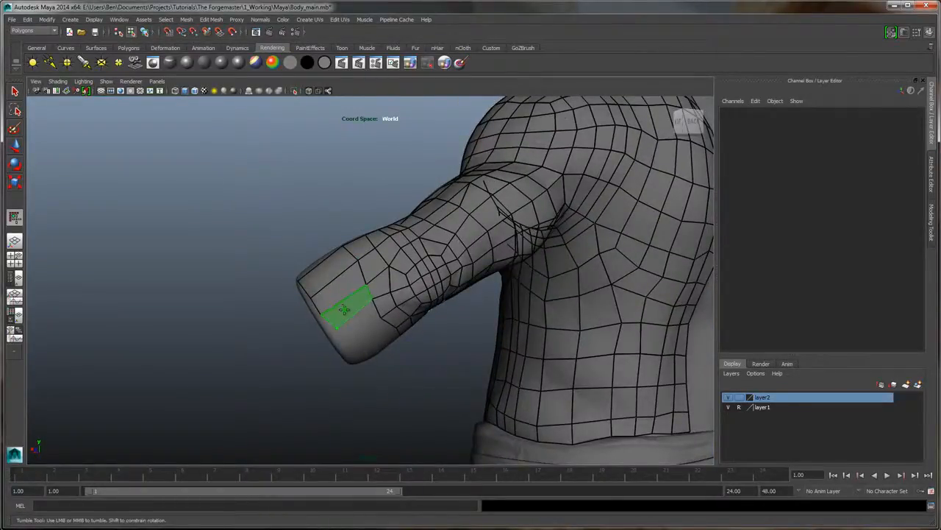
click(339, 326)
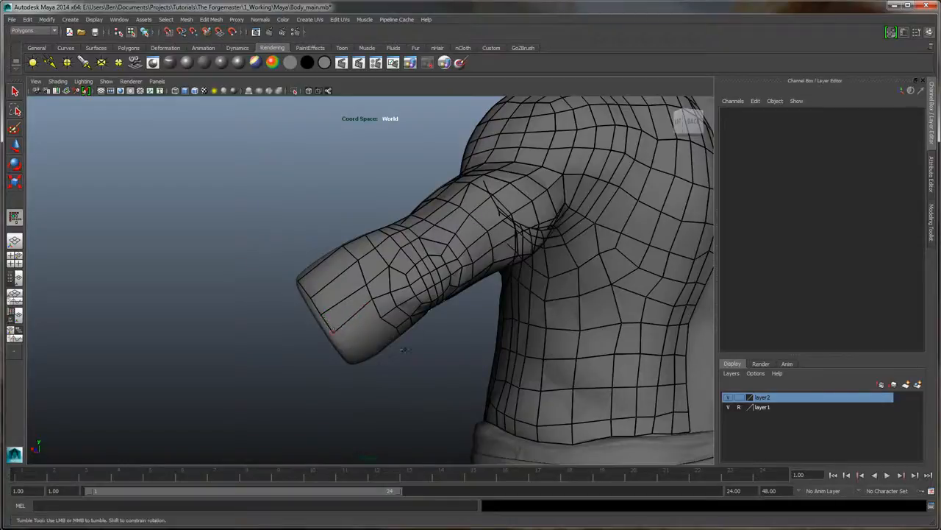
Fill the remaining rear and underside of the forearm with long quads, closing the ring around its cut end
alt+drag(403, 349, 413, 329)
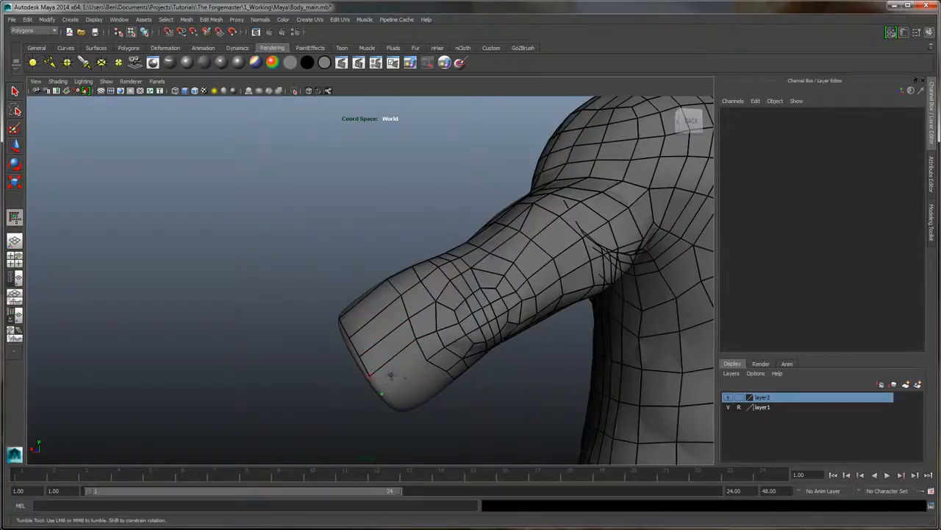
alt+drag(390, 375, 414, 351)
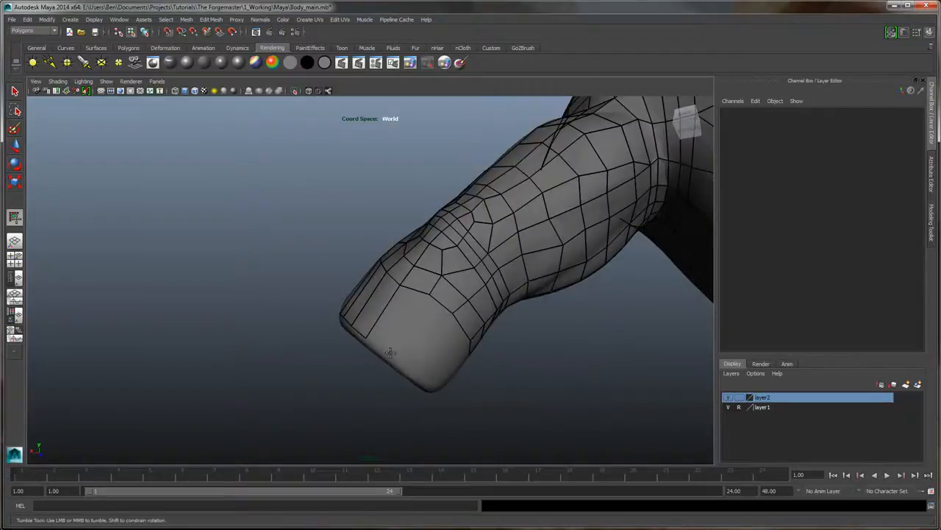
shift+click(401, 317)
alt+drag(506, 381, 443, 327)
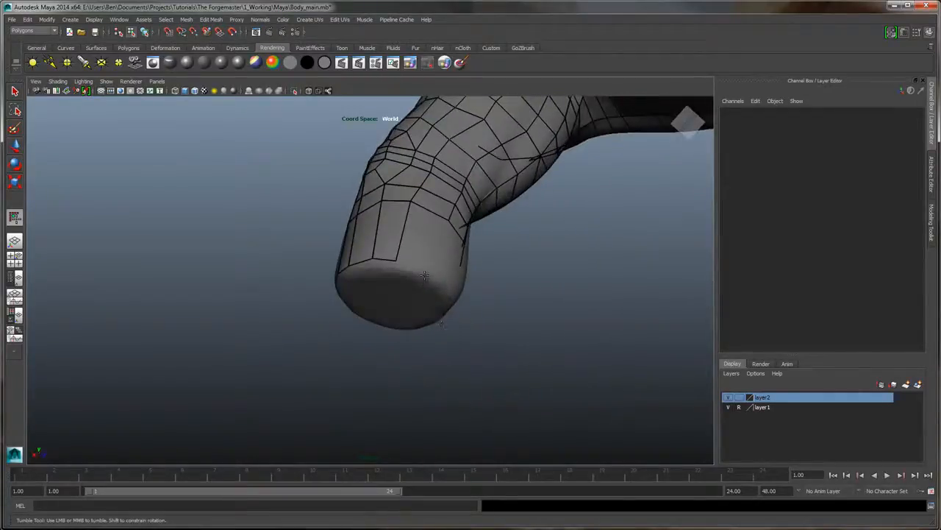
shift+click(417, 234)
mouse_move(532, 291)
alt+mouse_down()
mouse_move(528, 274)
mouse_move(468, 309)
mouse_move(416, 311)
mouse_move(355, 337)
alt+mouse_up()
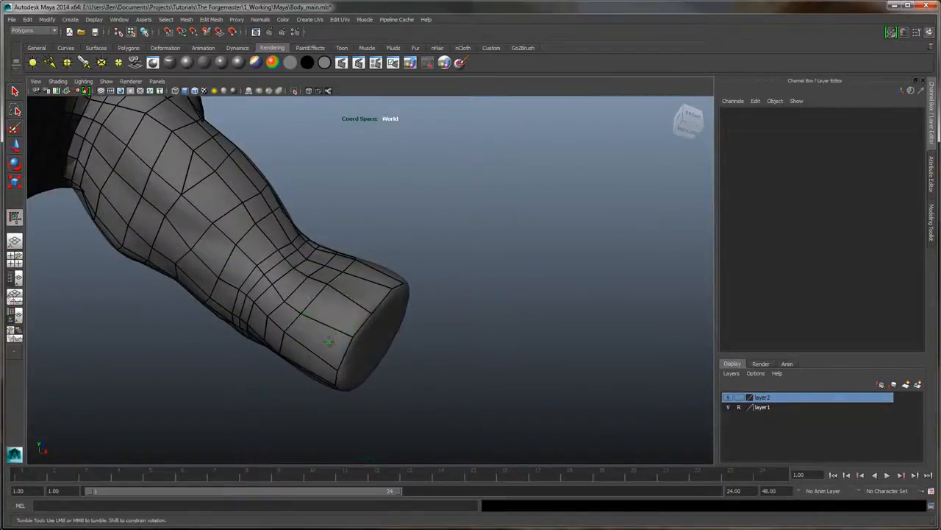
alt+drag(339, 368, 411, 324)
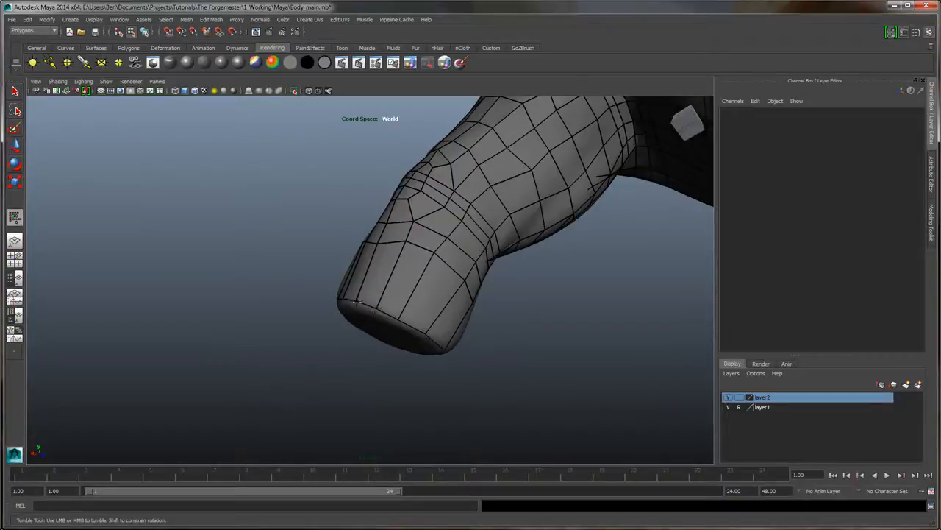
Insert edge loops around the forearm between the elbow band and the cut end
alt+drag(353, 302, 529, 335)
alt+right_drag(530, 335, 505, 354)
alt+middle_drag(503, 363, 488, 340)
alt+drag(488, 340, 486, 311)
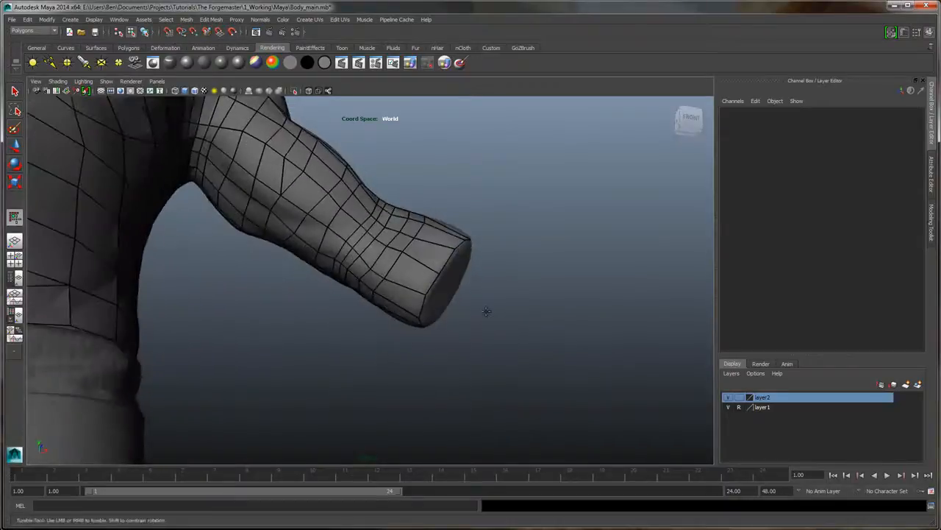
alt+right_drag(485, 311, 443, 306)
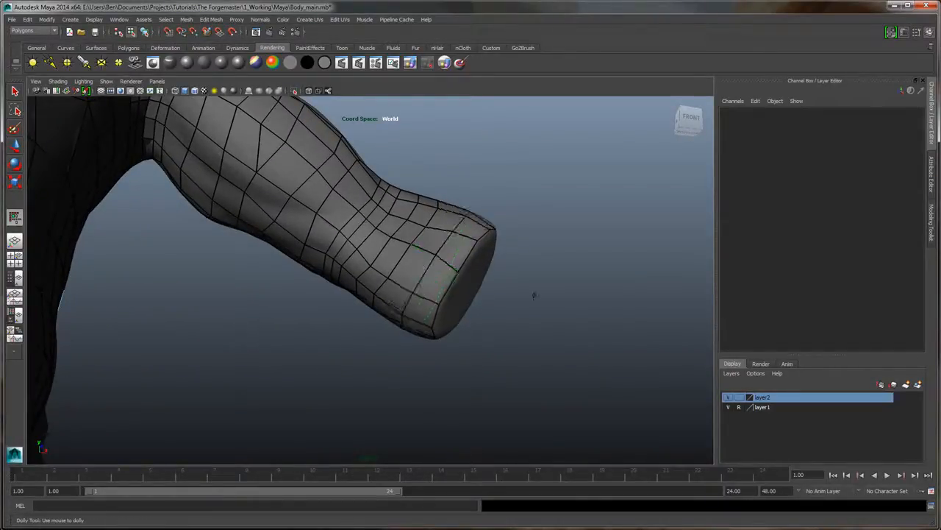
alt+right_drag(586, 324, 481, 214)
Check the whole retopologized half of the body from the front and save the scene
alt+middle_drag(481, 213, 503, 271)
alt+right_drag(502, 271, 463, 250)
alt+drag(463, 250, 547, 320)
alt+right_drag(547, 319, 406, 221)
alt+drag(405, 220, 528, 242)
alt+right_drag(527, 242, 561, 299)
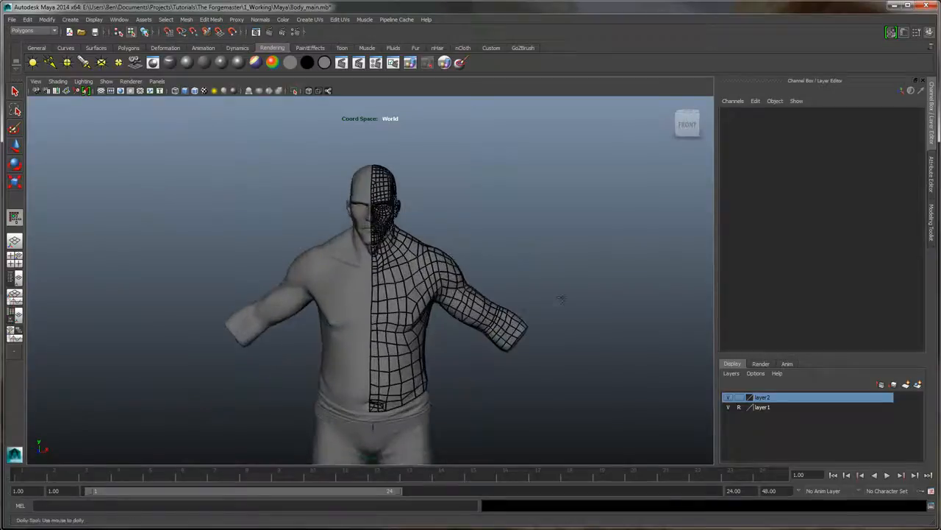
key(ctrl+s)
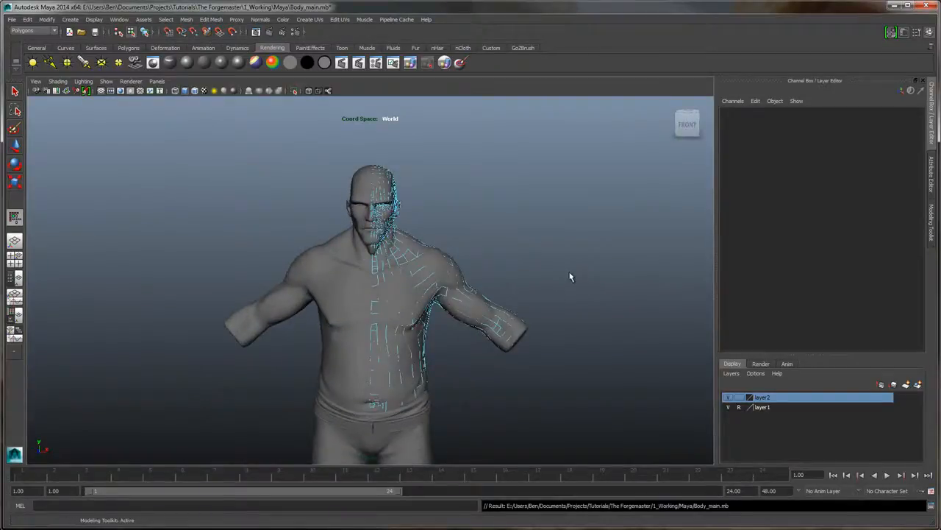
Hide layer1 with the sculpt and examine the retopologized head, torso and arm mesh on its own
click(729, 408)
alt+right_drag(520, 251, 614, 230)
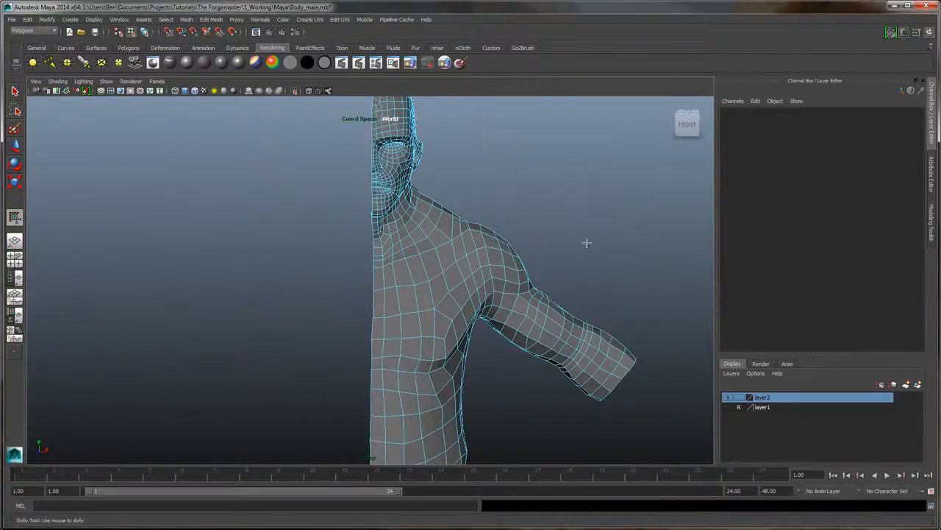
alt+drag(611, 238, 654, 331)
click(728, 407)
click(728, 407)
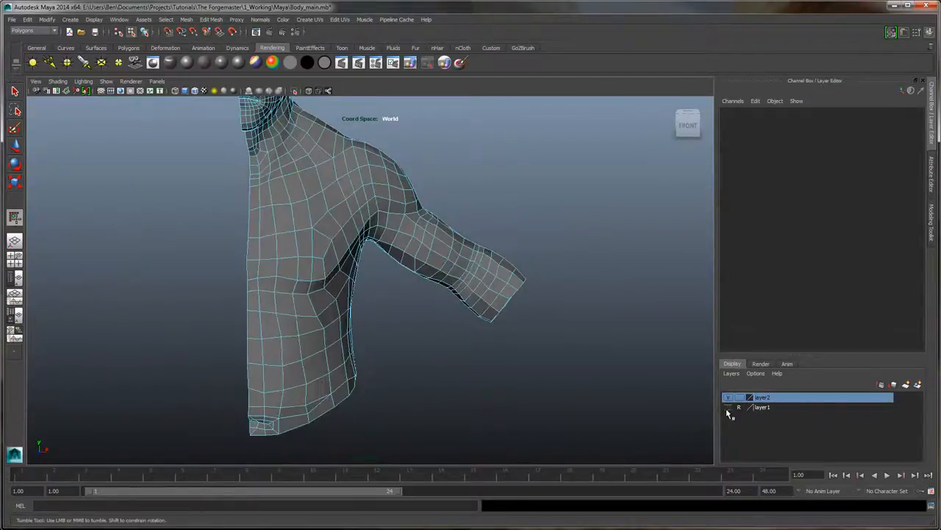
alt+drag(519, 250, 589, 325)
alt+right_drag(589, 325, 450, 219)
alt+drag(538, 260, 540, 233)
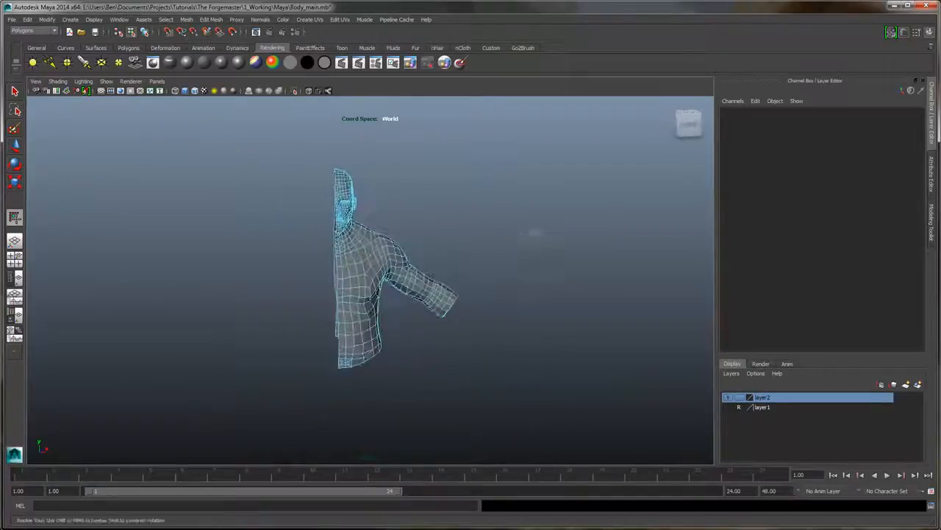
alt+middle_drag(531, 215, 578, 228)
alt+right_drag(578, 228, 625, 288)
alt+drag(629, 226, 351, 324)
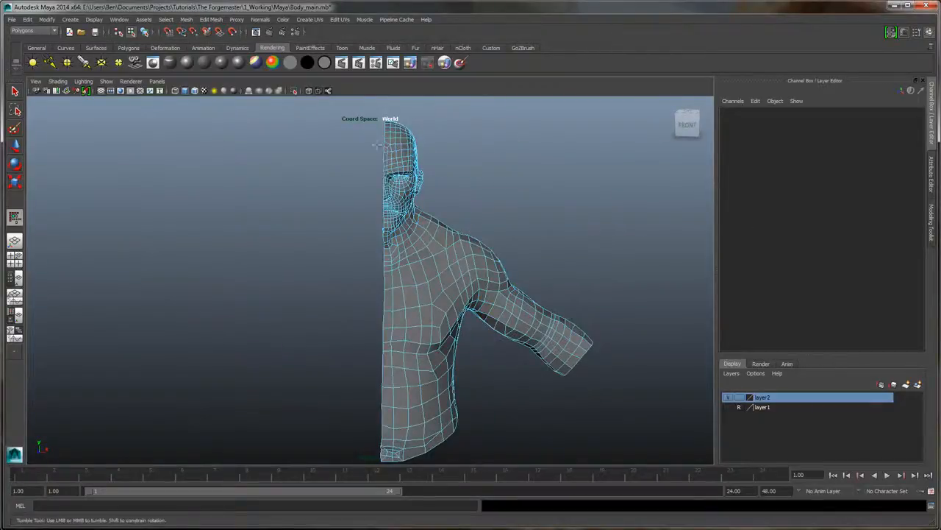
Save the scene and switch the retopologized half-body mesh to vertex selection
alt+middle_drag(400, 456, 439, 289)
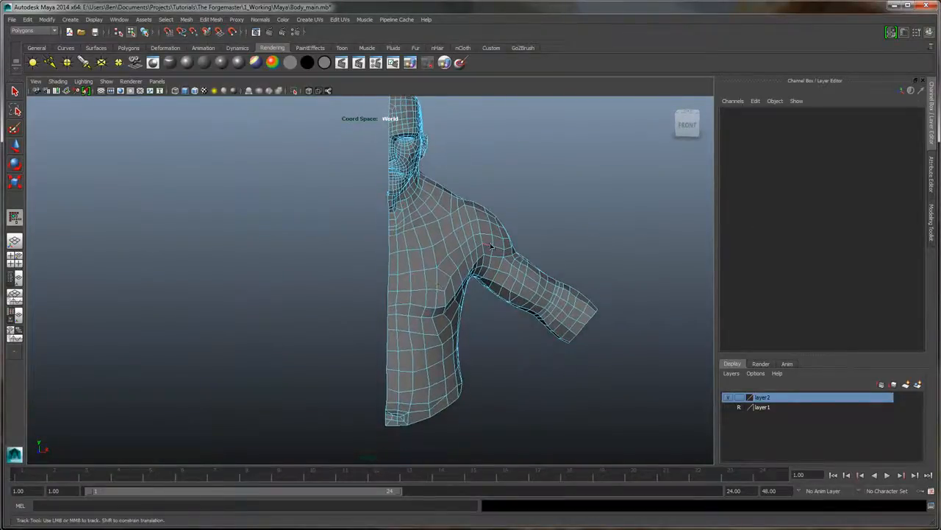
key(ctrl+s)
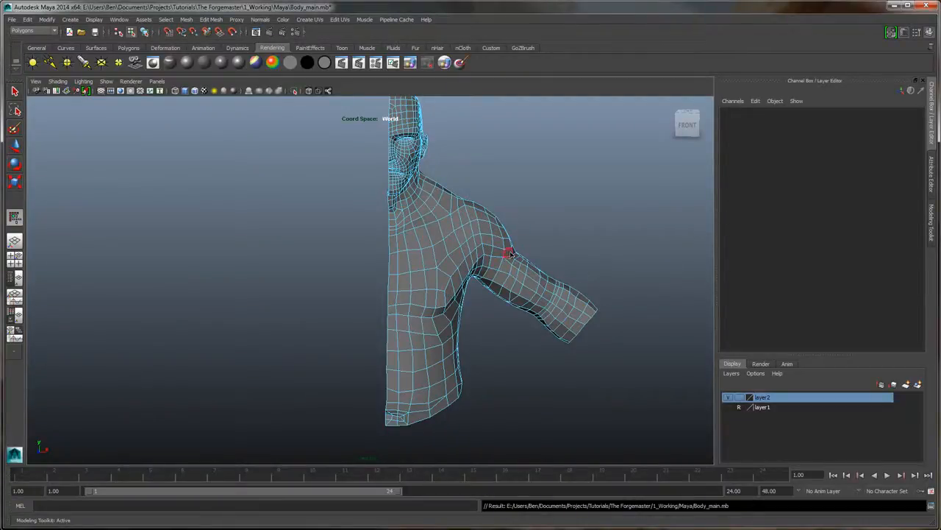
click(931, 222)
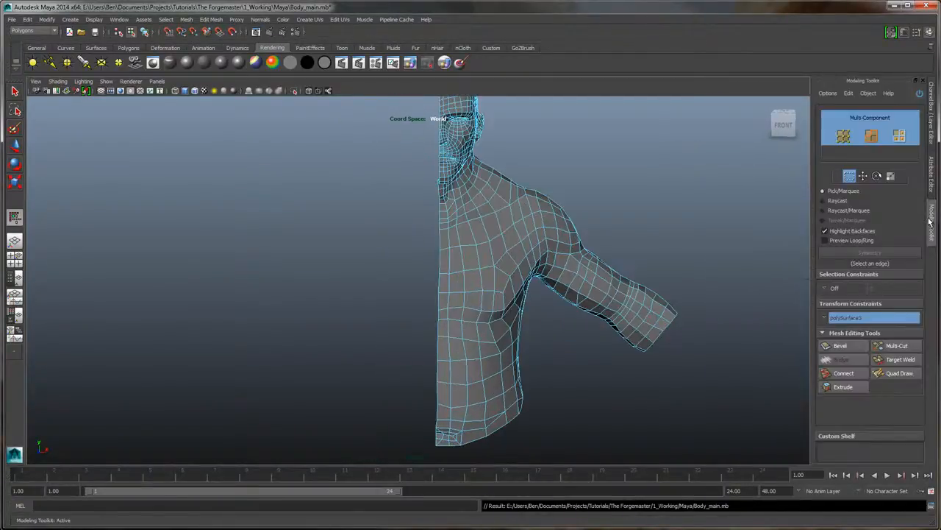
click(932, 119)
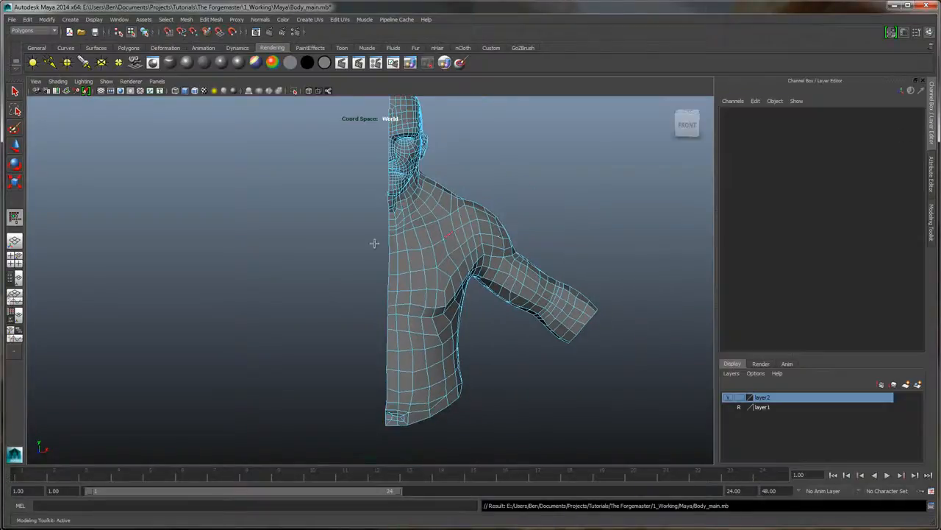
right_click(425, 240)
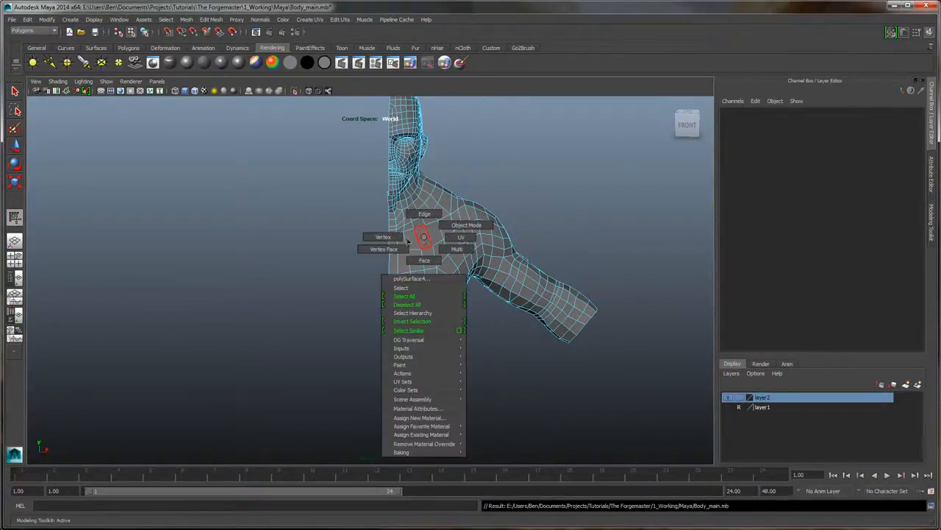
click(383, 236)
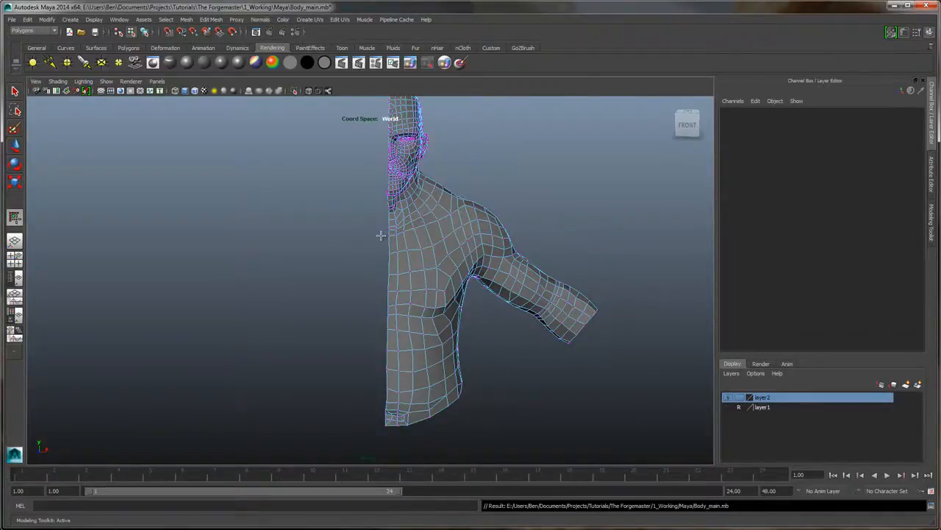
Show the four-view layout, zoom in on the mesh from above and enlarge the top view
click(14, 260)
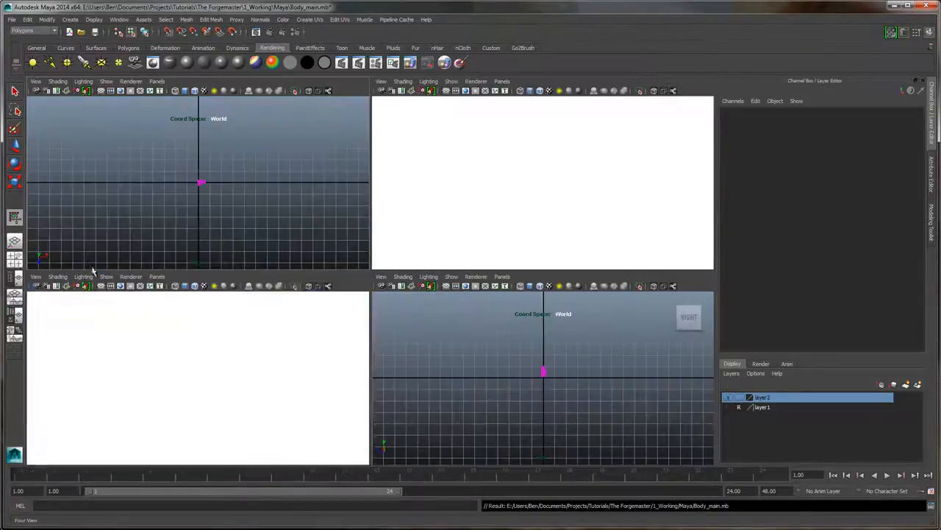
scroll(173, 175, up, 3)
scroll(174, 174, up, 5)
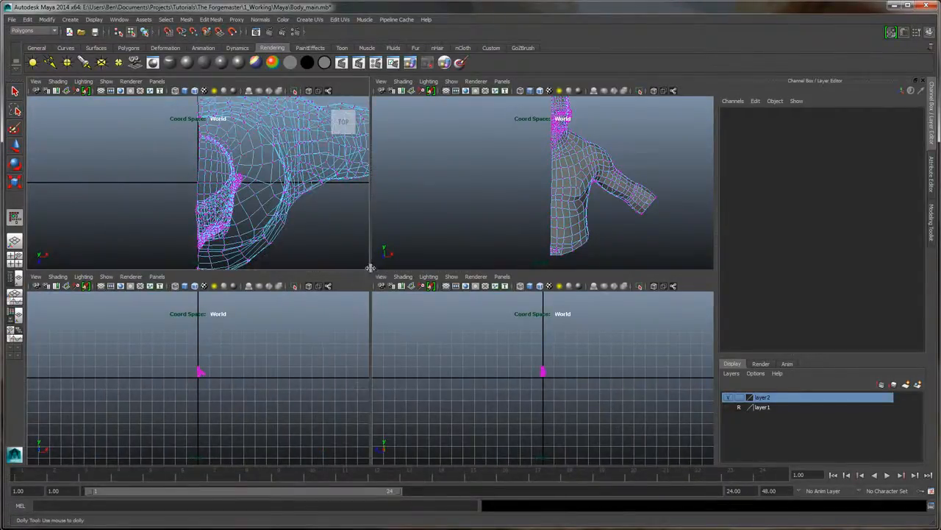
drag(370, 267, 370, 407)
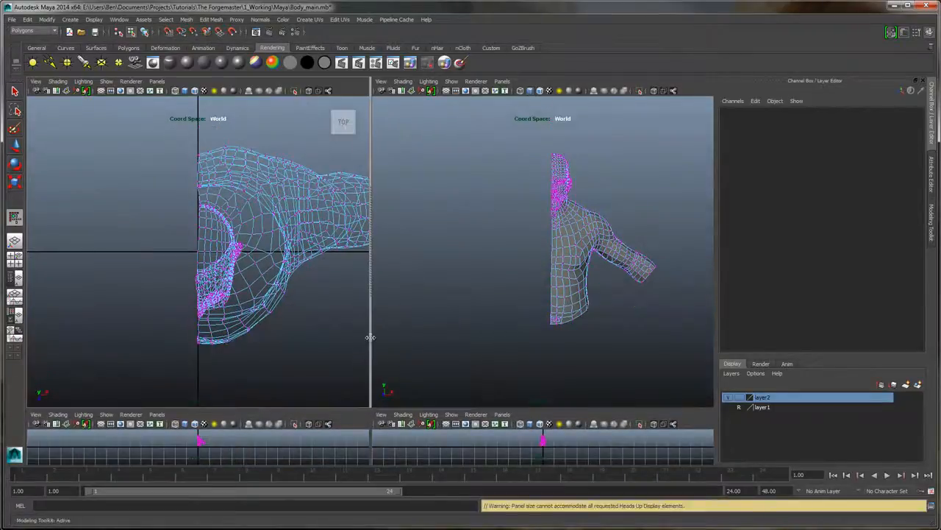
drag(370, 338, 486, 342)
Select the vertices along the mesh's centre line at the back of the torso and head in the top view
alt+middle_drag(309, 194, 354, 259)
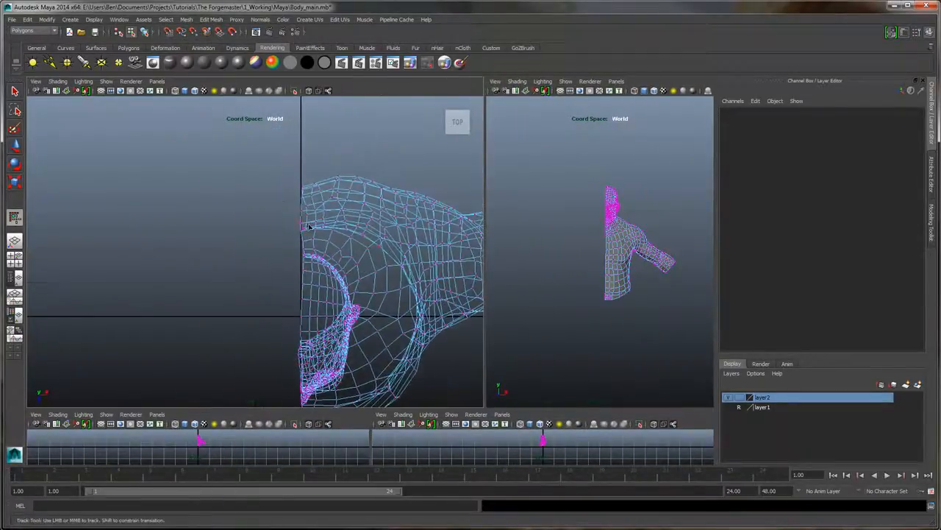
scroll(311, 217, up, 3)
alt+middle_drag(316, 177, 278, 216)
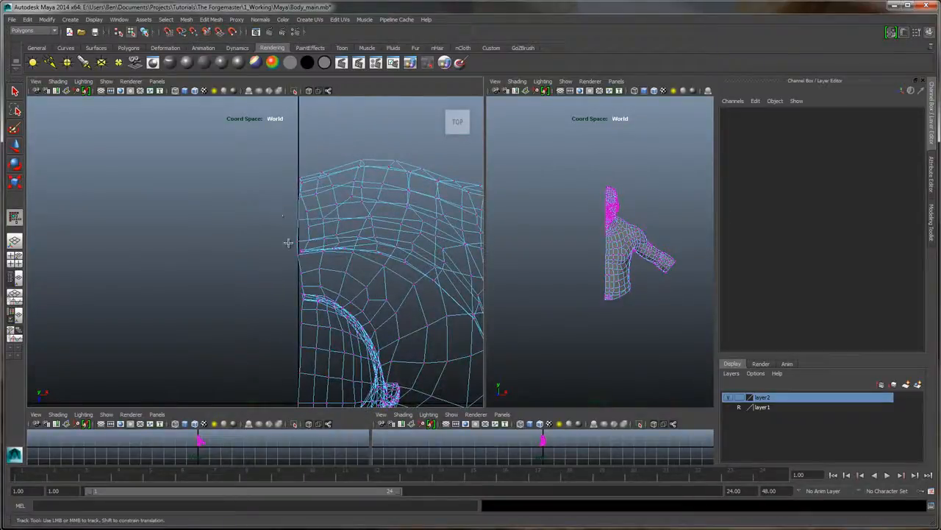
scroll(299, 263, up, 2)
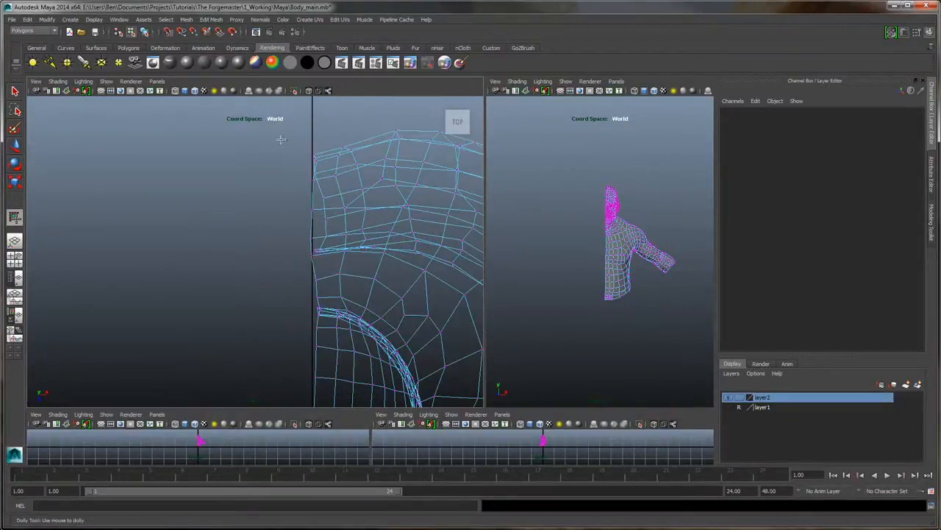
key(q)
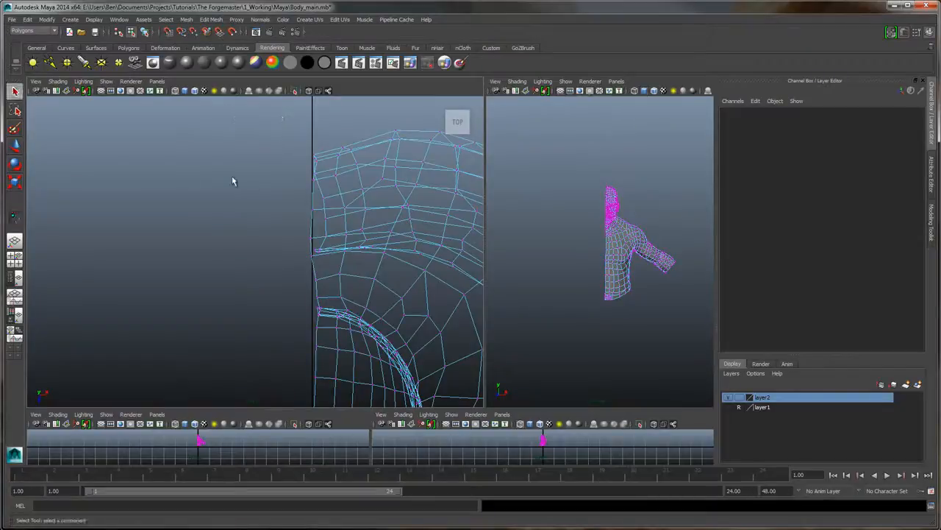
drag(329, 304, 327, 356)
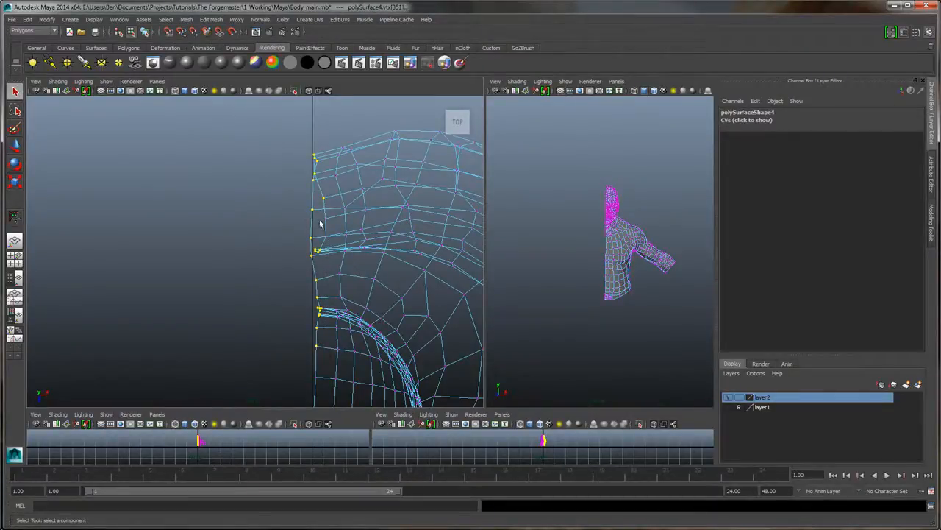
Add the centre-line vertices of the skull, face and front torso to the selection in the top view
alt+middle_drag(338, 291, 340, 151)
scroll(319, 255, down, 5)
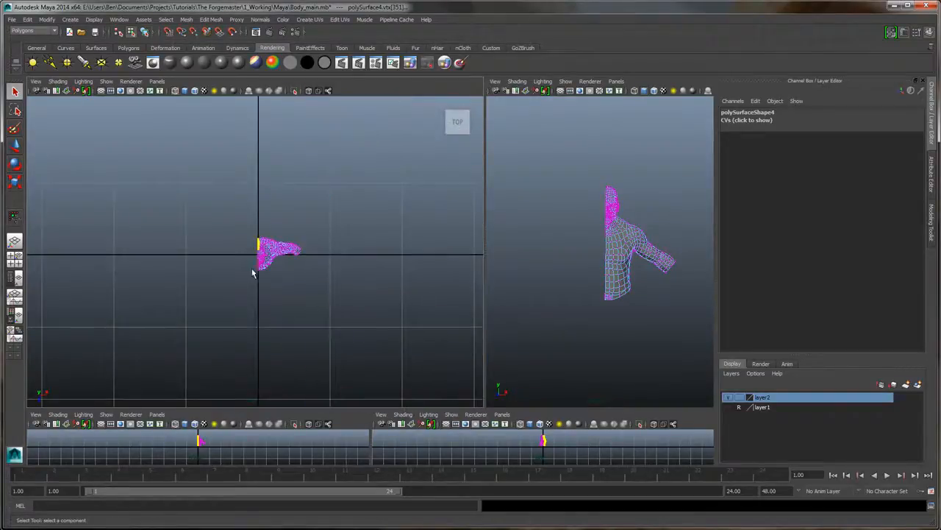
scroll(258, 270, up, 3)
scroll(238, 269, up, 5)
alt+middle_drag(237, 275, 290, 187)
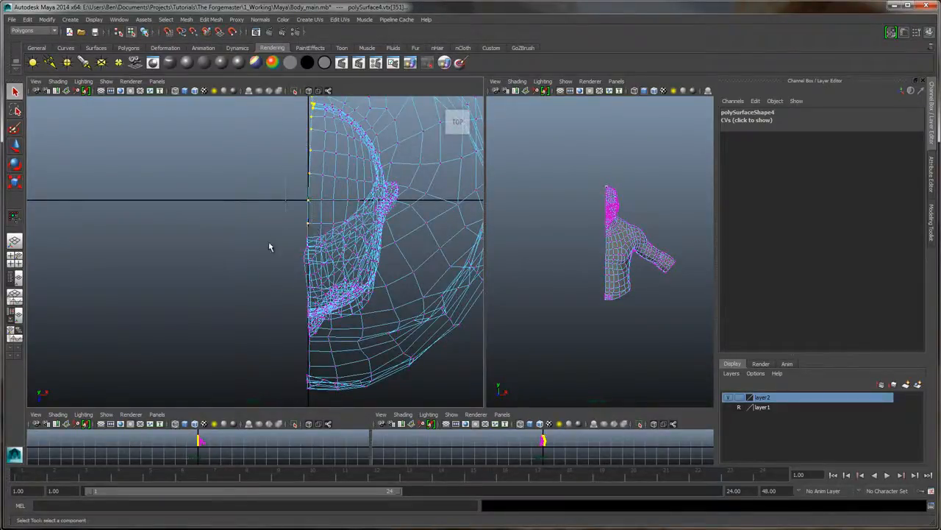
drag(274, 229, 311, 356)
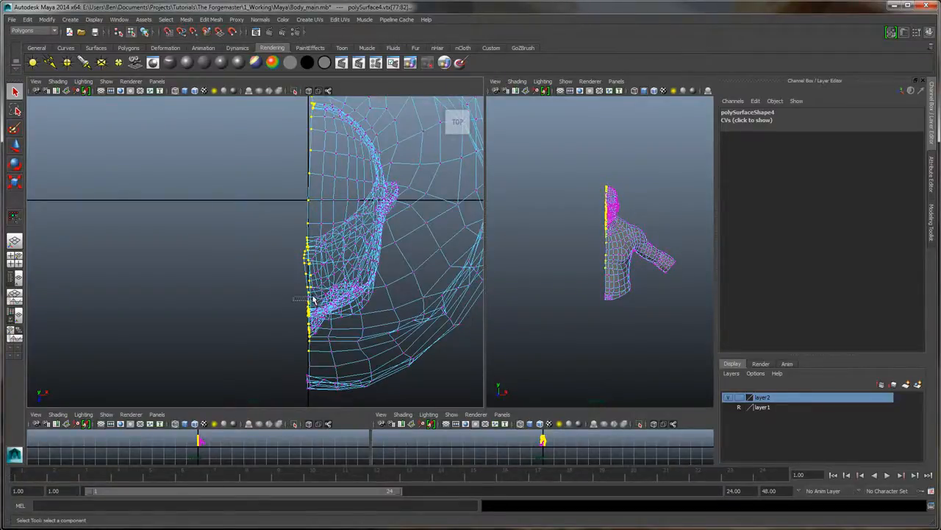
shift+drag(294, 351, 316, 403)
Check the selected centre-line vertices on the chest and neck in perspective and deselect the stray vertex beneath the chin
click(15, 241)
alt+middle_drag(384, 238, 357, 223)
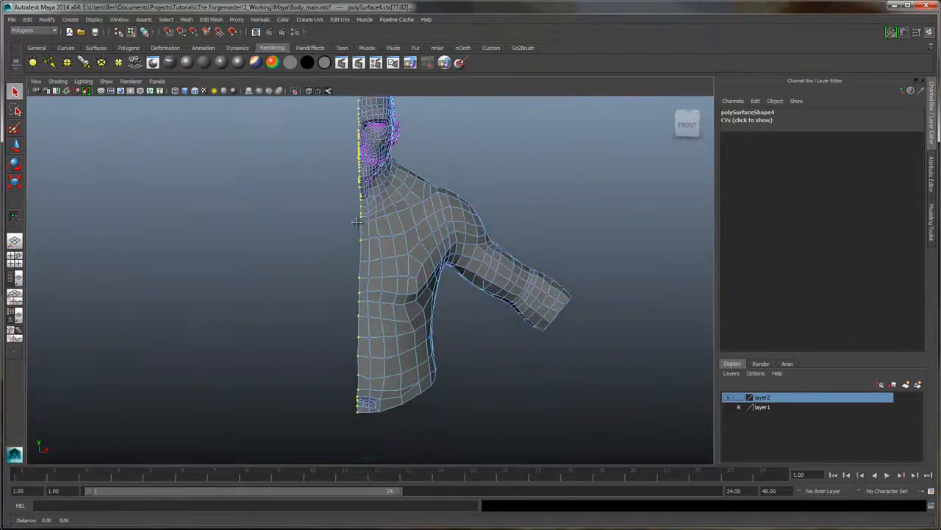
alt+drag(337, 262, 324, 237)
alt+right_drag(324, 238, 353, 336)
alt+middle_drag(271, 187, 285, 222)
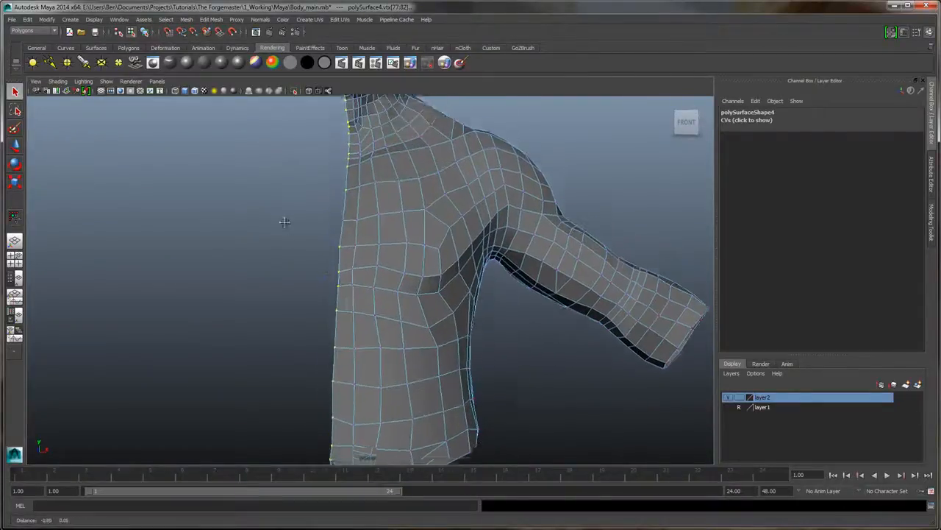
alt+drag(284, 222, 321, 223)
alt+middle_drag(380, 181, 385, 247)
alt+right_drag(385, 248, 426, 372)
alt+drag(384, 286, 386, 271)
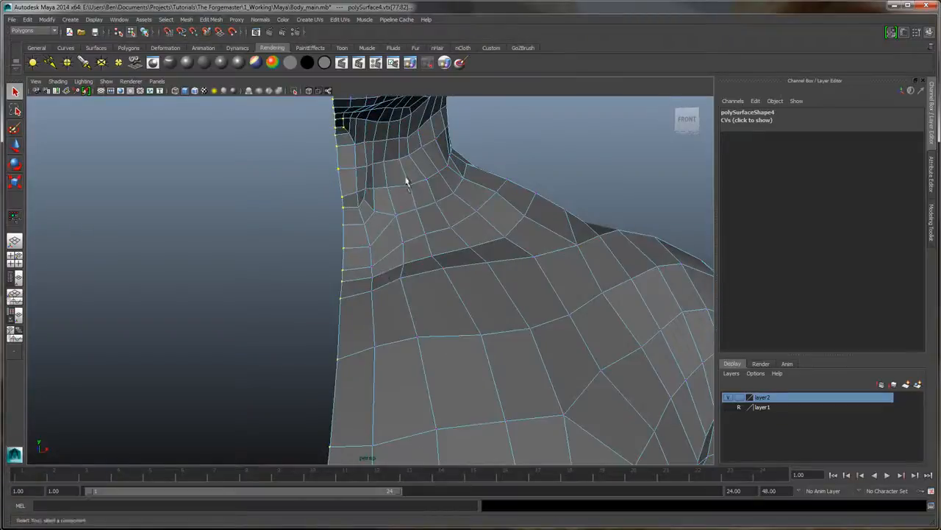
alt+middle_drag(405, 178, 438, 270)
alt+drag(437, 271, 430, 232)
mouse_move(429, 233)
alt+right_down()
mouse_move(458, 292)
mouse_move(439, 241)
alt+right_up()
alt+drag(439, 242, 433, 240)
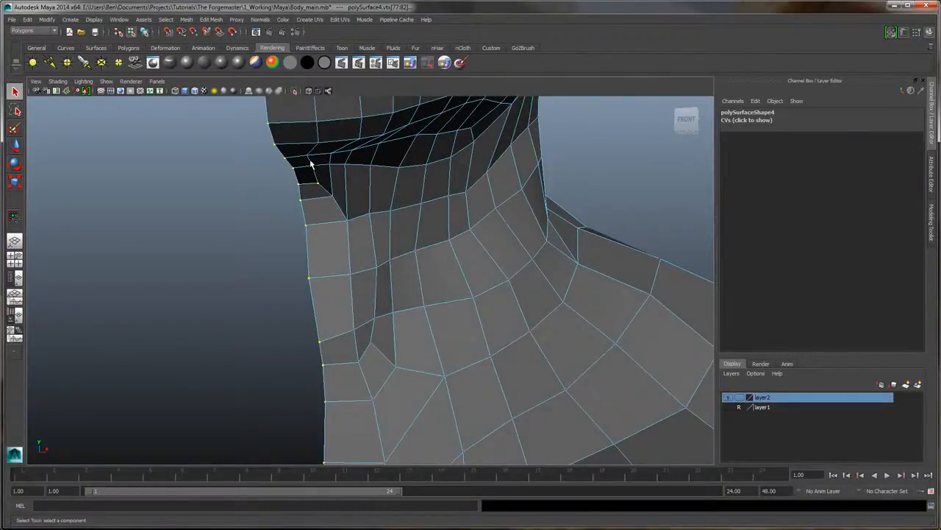
drag(310, 164, 325, 195)
Examine the centre-line vertex selection around the face, over the head and down the back of the body
alt+right_drag(444, 245, 400, 133)
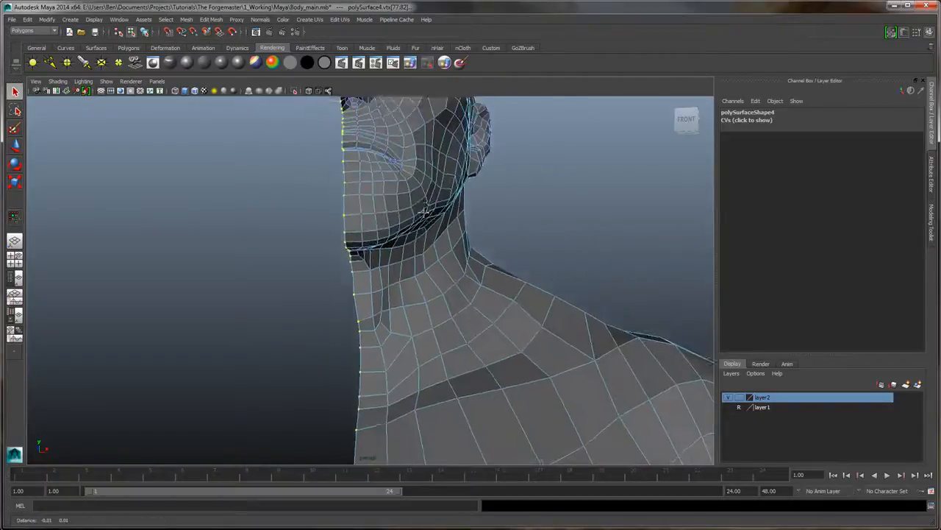
alt+middle_drag(400, 133, 431, 237)
alt+drag(431, 238, 433, 237)
alt+right_drag(433, 237, 454, 213)
alt+middle_drag(453, 197, 454, 248)
alt+drag(454, 248, 447, 283)
alt+middle_drag(446, 281, 525, 140)
alt+right_drag(487, 273, 540, 250)
alt+middle_drag(500, 323, 436, 204)
alt+right_drag(436, 204, 450, 241)
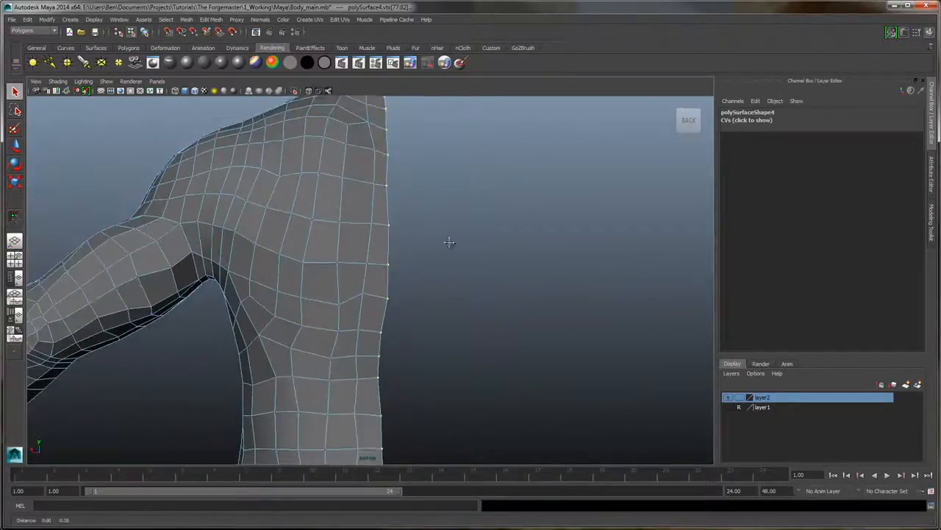
alt+middle_drag(450, 242, 449, 200)
alt+drag(453, 223, 452, 210)
alt+middle_drag(471, 213, 476, 237)
alt+drag(477, 241, 306, 240)
alt+right_drag(346, 200, 304, 199)
alt+middle_drag(305, 199, 309, 298)
alt+right_drag(326, 258, 322, 226)
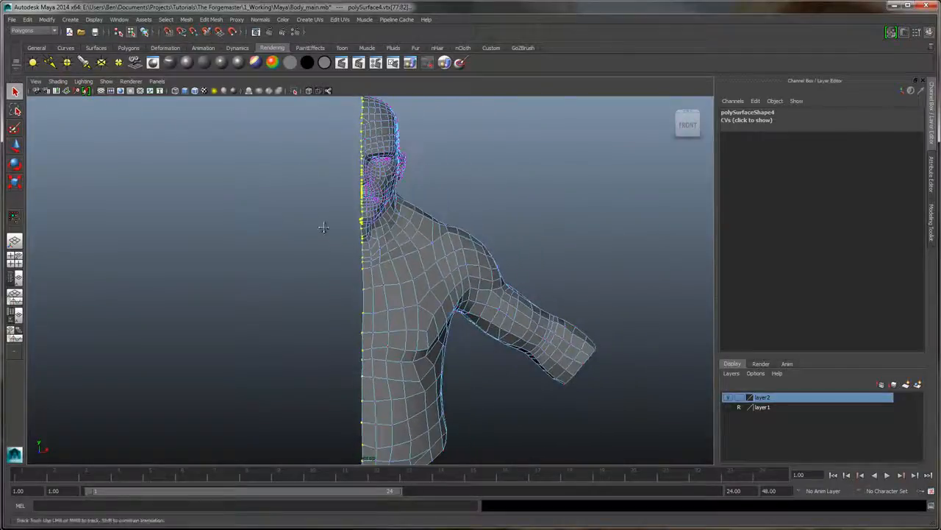
alt+middle_drag(321, 225, 343, 262)
Bring back the four views with an enlarged top view and open the Move tool's settings for the selected vertices
click(15, 259)
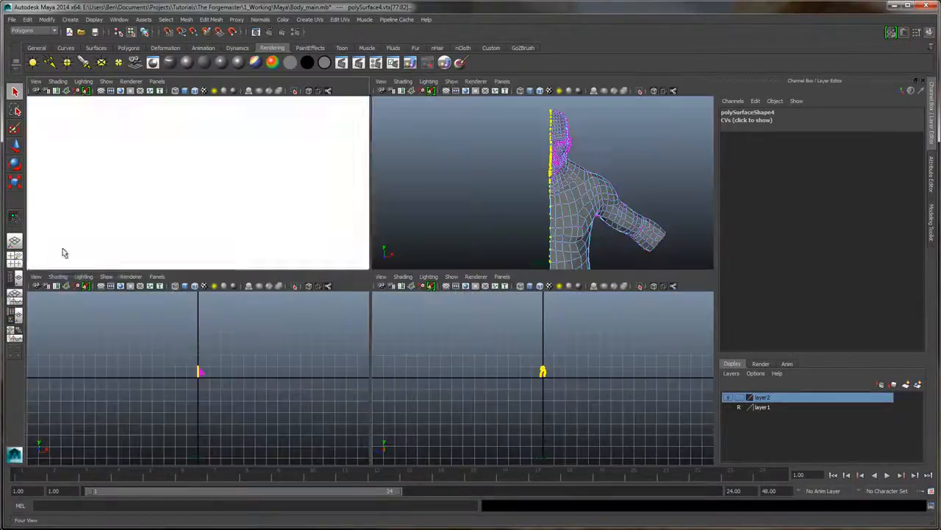
drag(369, 272, 371, 401)
drag(370, 315, 493, 313)
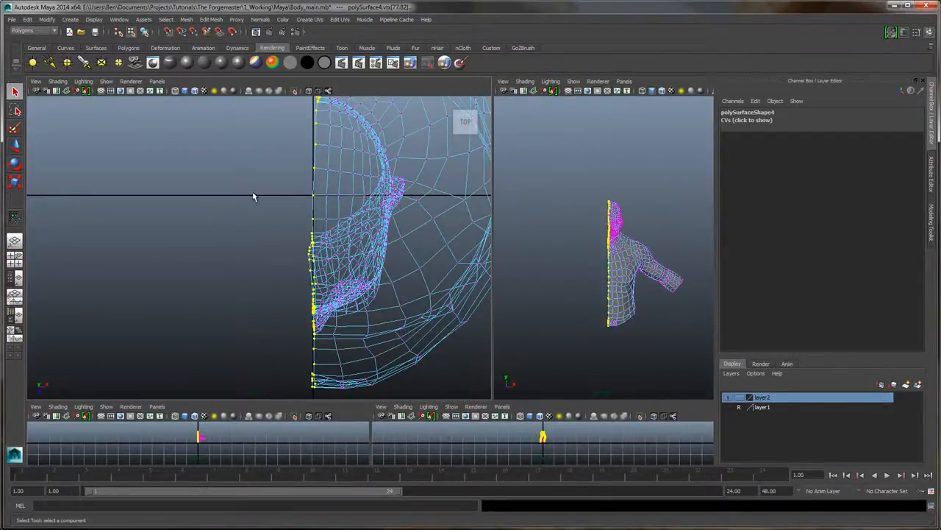
alt+middle_drag(253, 196, 227, 246)
click(15, 147)
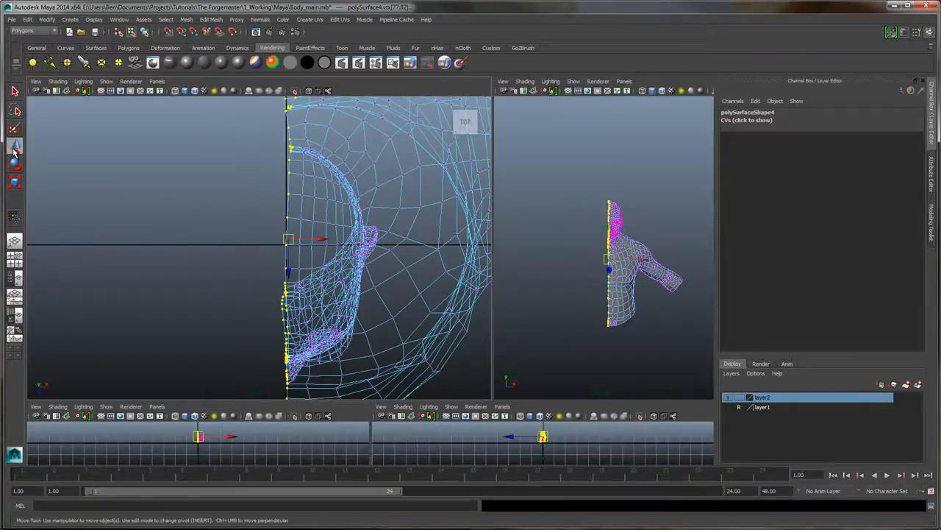
double_click(15, 147)
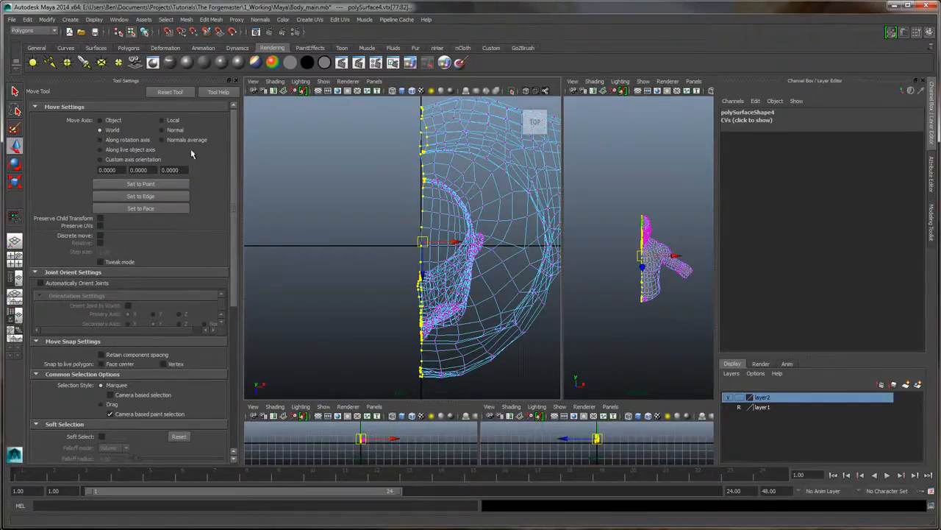
Turn on grid snapping and move the selected vertices along the X axis onto the world centre line
click(168, 33)
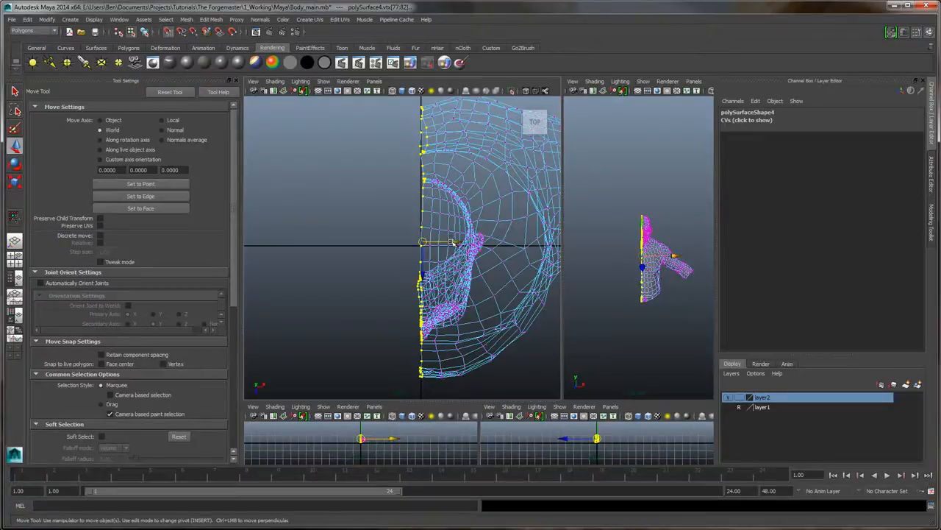
drag(452, 240, 436, 242)
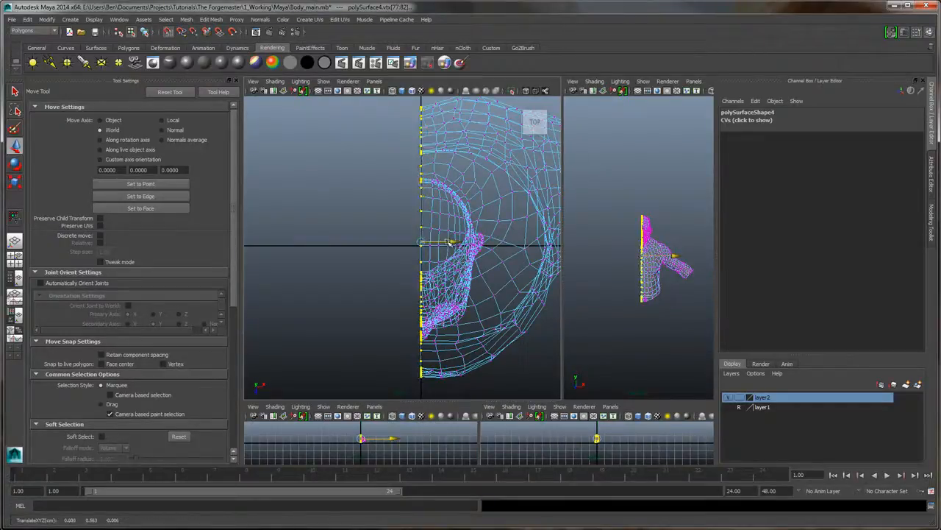
drag(433, 242, 430, 243)
scroll(403, 252, down, 10)
scroll(405, 252, up, 12)
scroll(416, 242, up, 2)
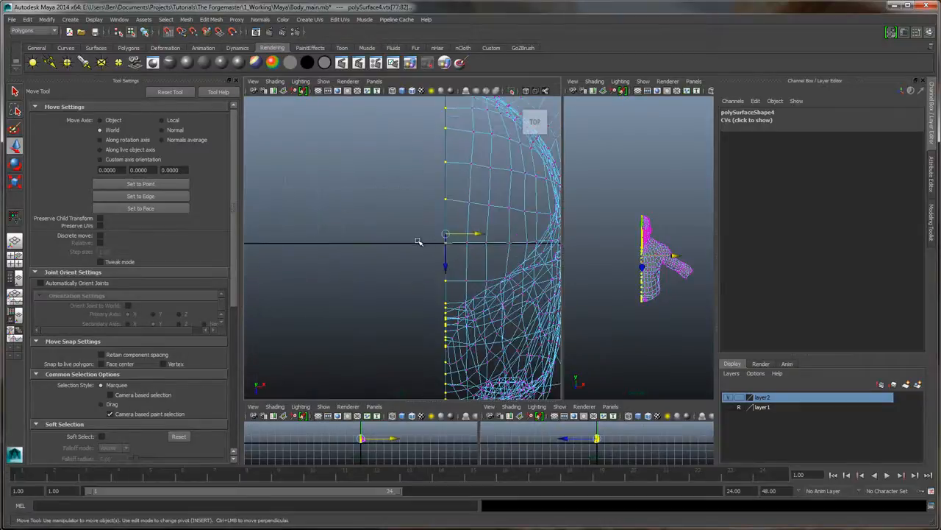
scroll(420, 241, down, 8)
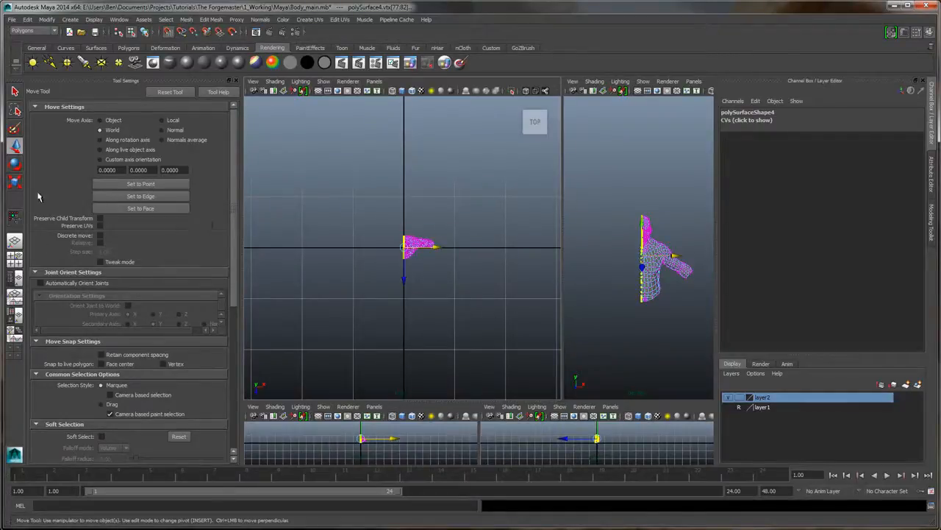
Close the Move tool settings, return to the single perspective view and select a vertex beside the centre line on the back
click(229, 80)
click(15, 242)
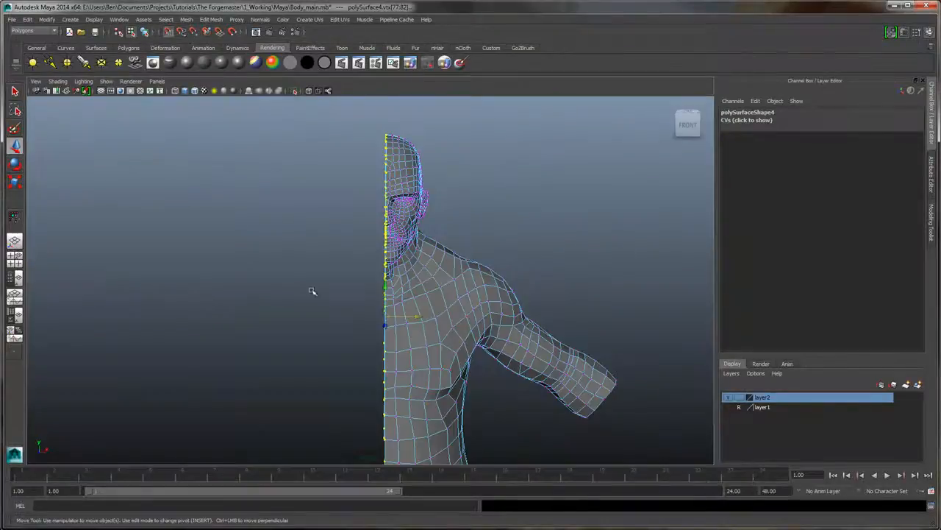
alt+drag(501, 250, 497, 325)
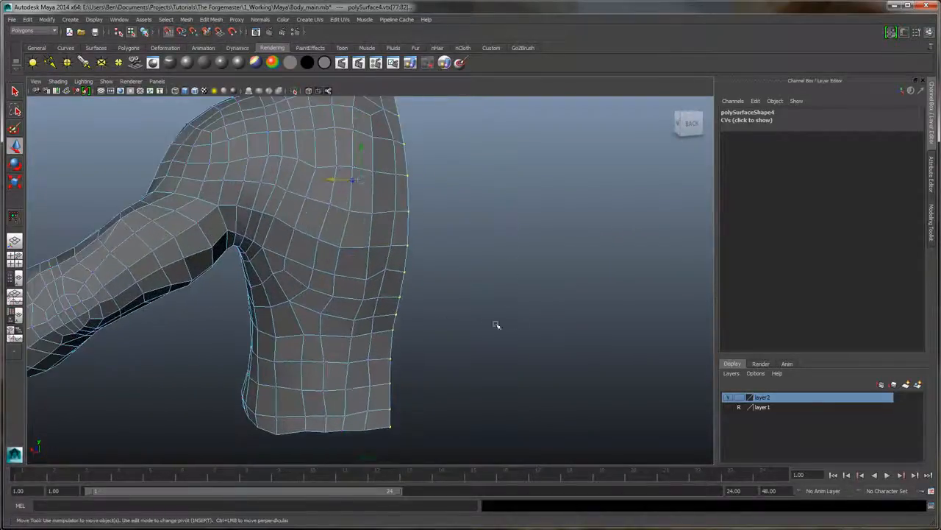
click(381, 269)
mouse_move(496, 263)
alt+mouse_down()
mouse_move(503, 269)
mouse_move(490, 267)
alt+mouse_up()
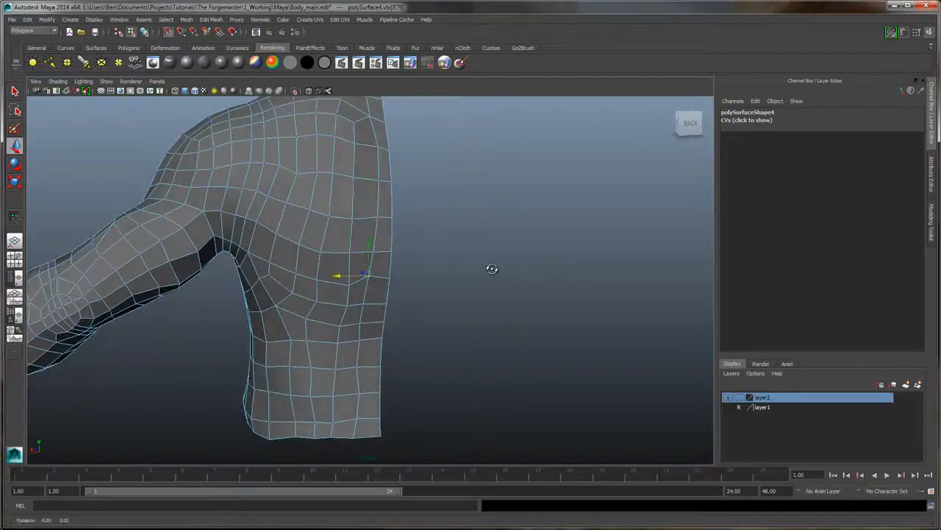
Undo a first vertical move of the selected vertex beside the back's centre line and lower it slightly
drag(366, 253, 370, 254)
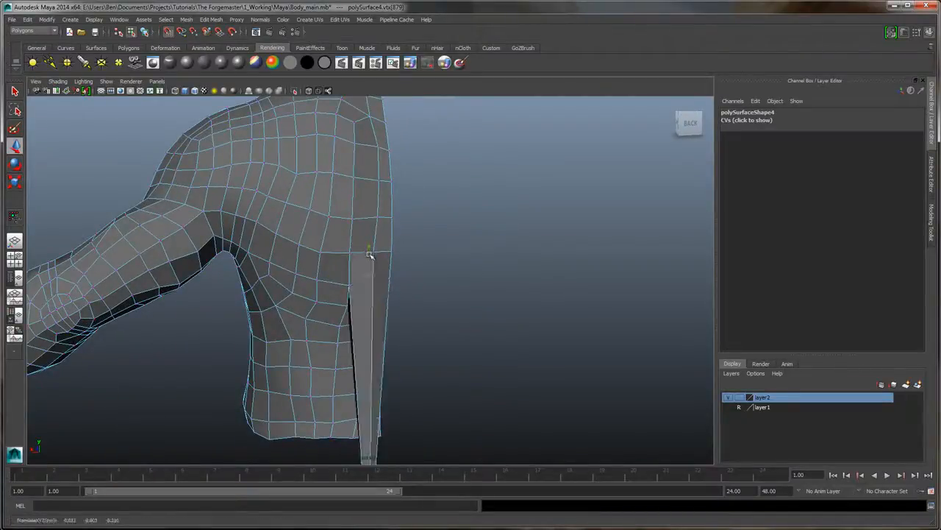
key(ctrl+z)
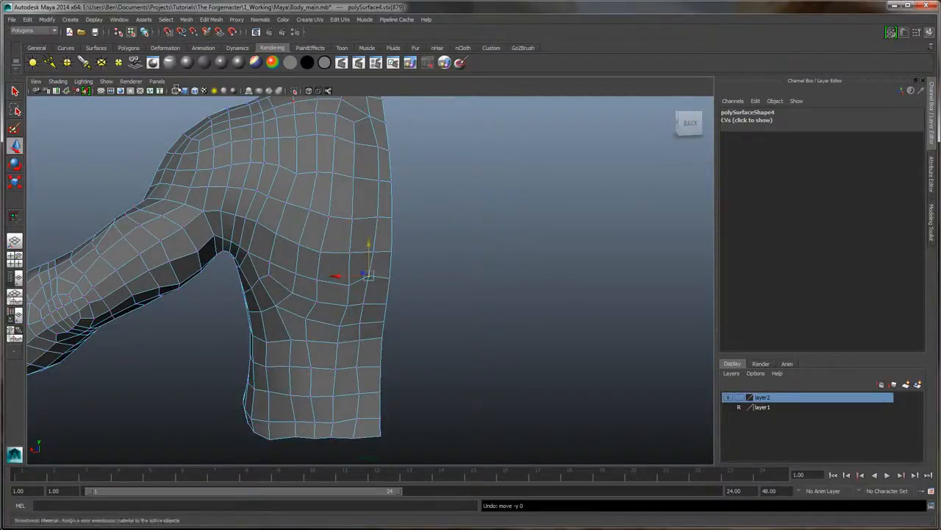
drag(367, 250, 370, 254)
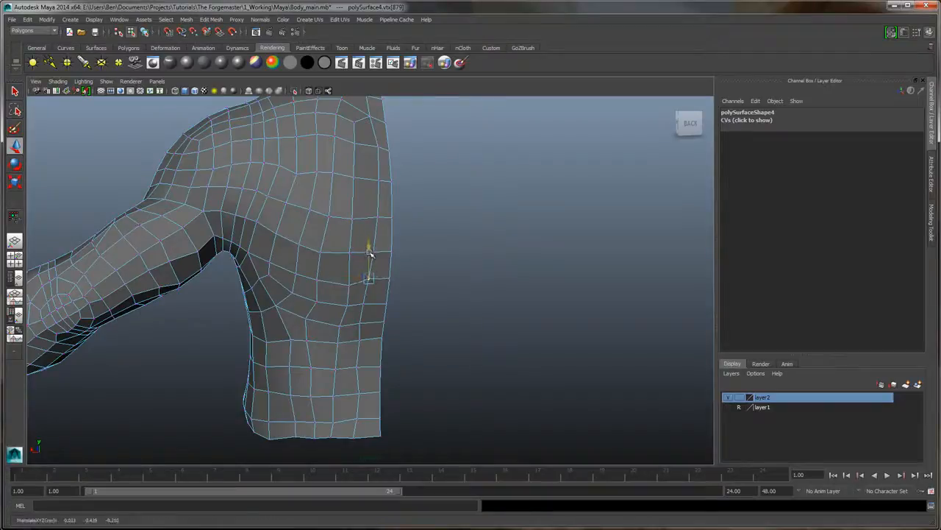
Leave vertex editing and select the whole half-body mesh as an object
mouse_move(445, 234)
alt+mouse_down()
mouse_move(462, 223)
mouse_move(452, 225)
alt+mouse_up()
alt+right_drag(451, 225, 442, 214)
alt+drag(442, 213, 504, 224)
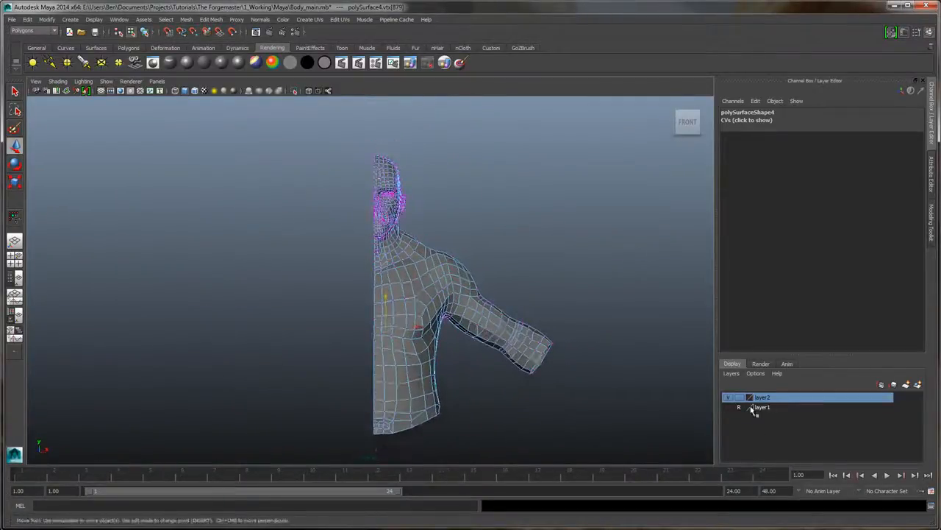
click(491, 230)
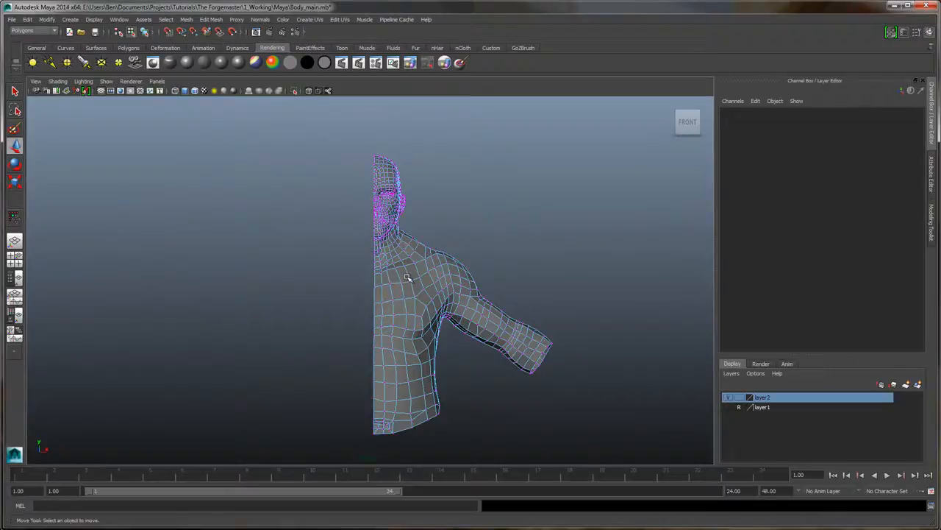
right_drag(409, 277, 439, 266)
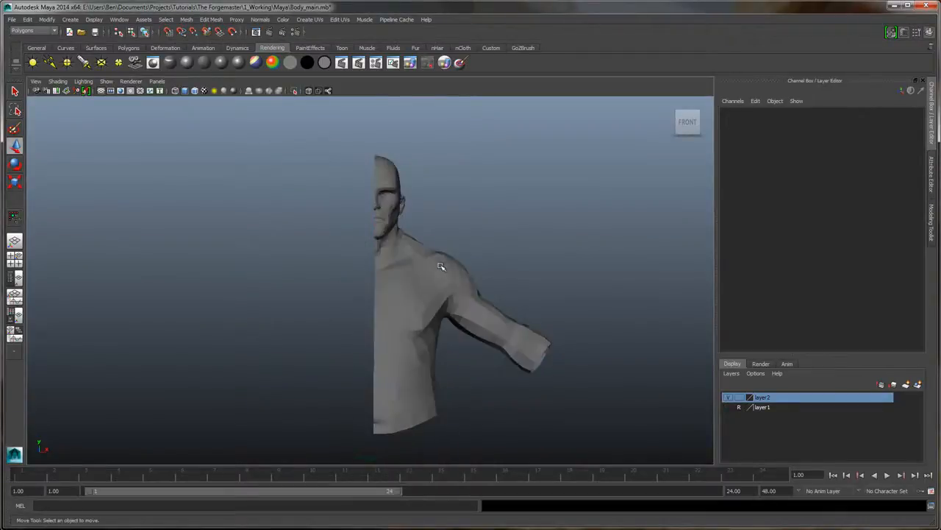
click(408, 268)
alt+drag(432, 238, 490, 250)
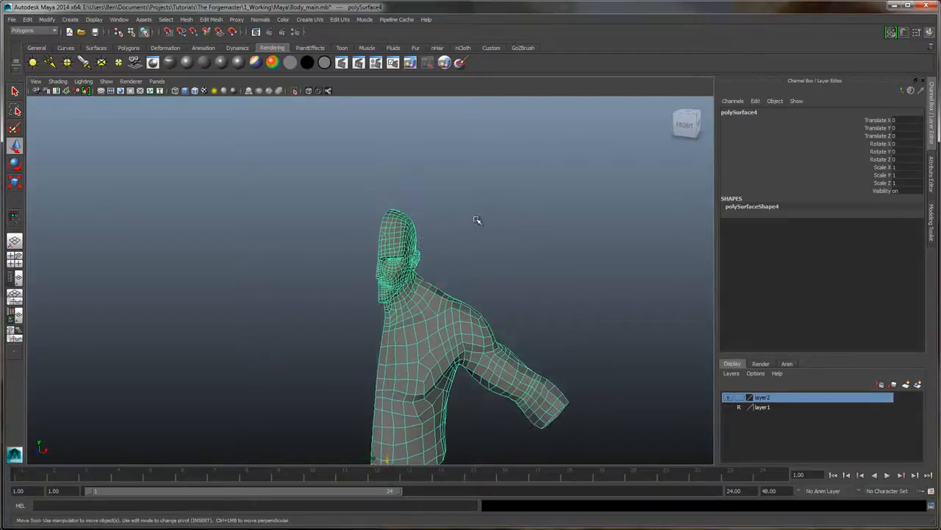
Save the scene under its existing name
key(ctrl+s)
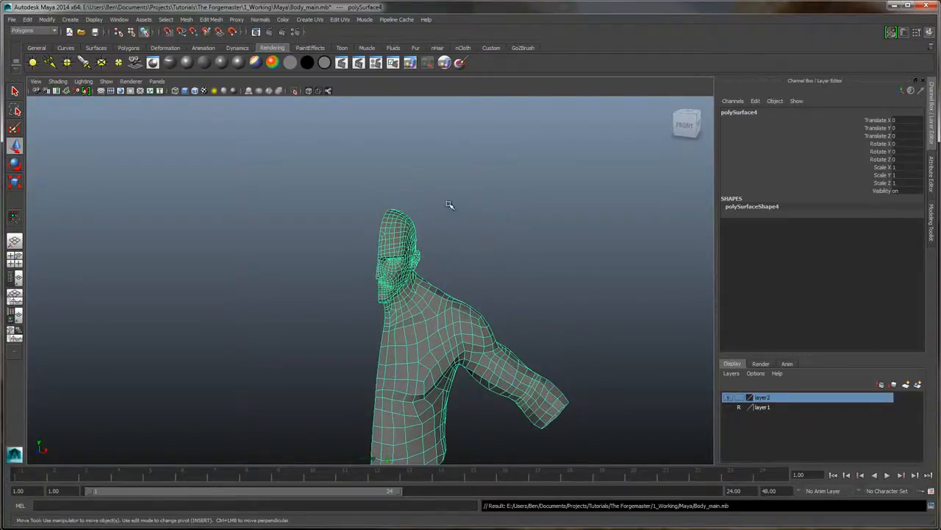
click(47, 20)
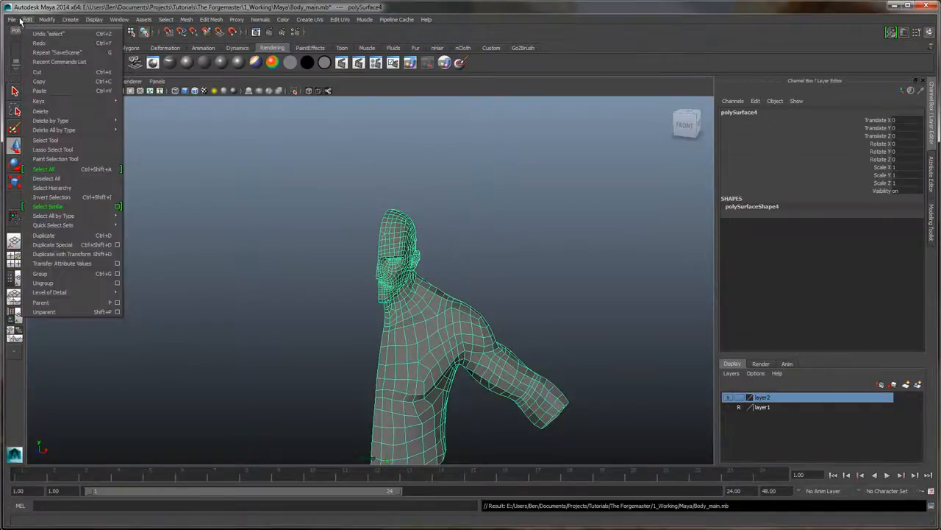
mouse_move(71, 132)
click(145, 137)
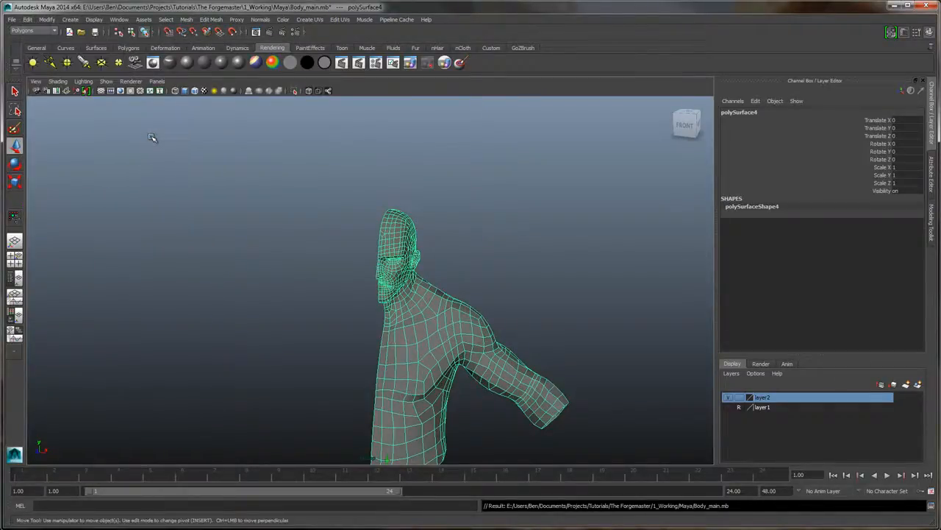
click(11, 20)
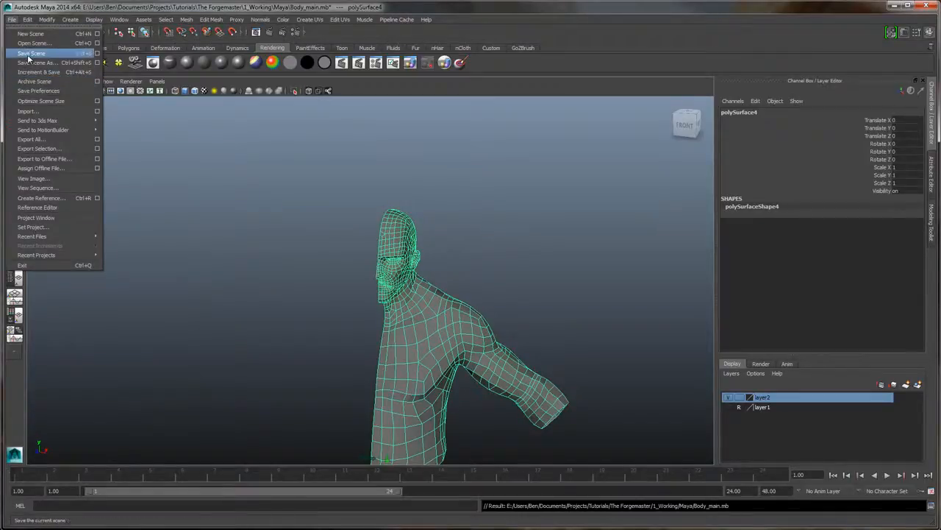
click(27, 56)
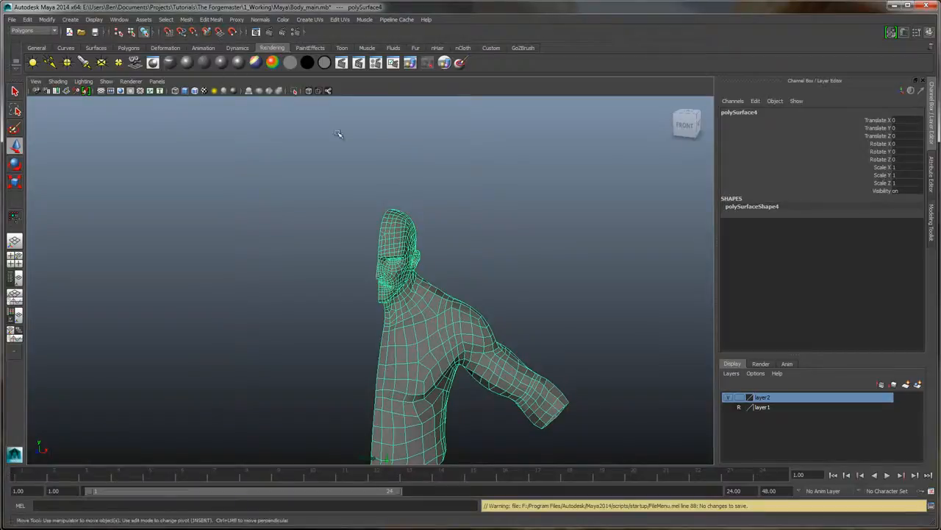
Face the half-body from the front and open the Mirror Geometry options for it
alt+drag(546, 246, 515, 203)
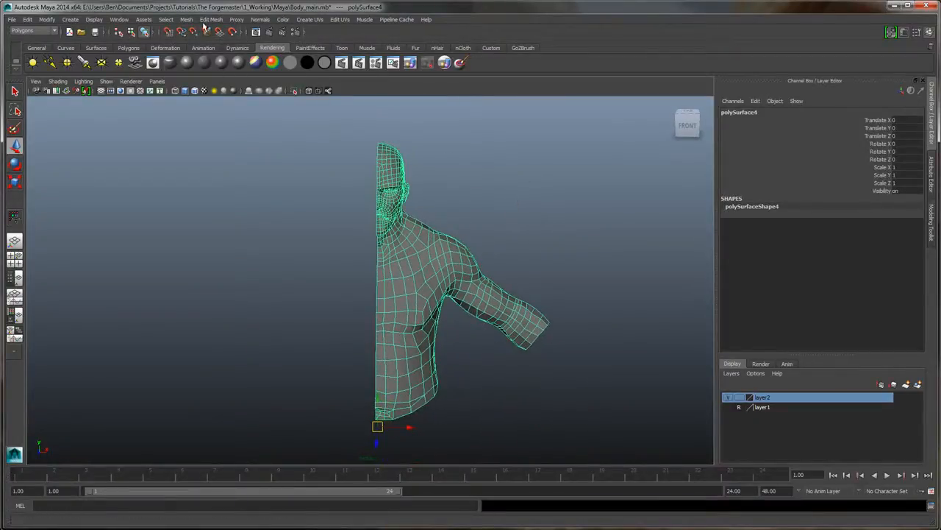
click(210, 19)
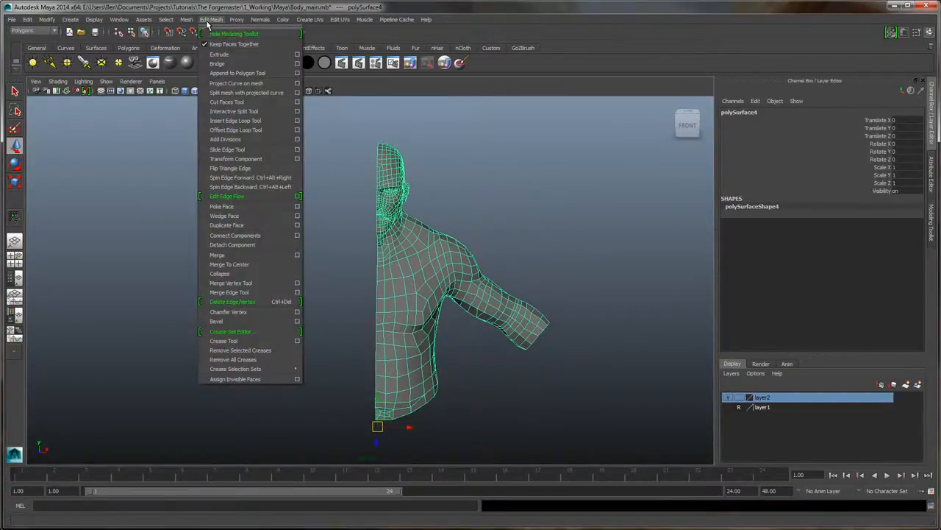
mouse_move(187, 19)
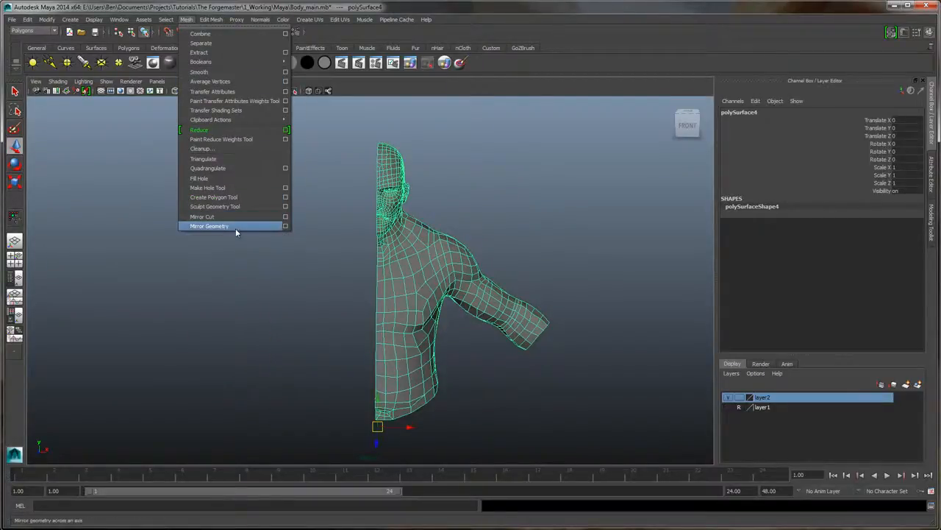
click(285, 228)
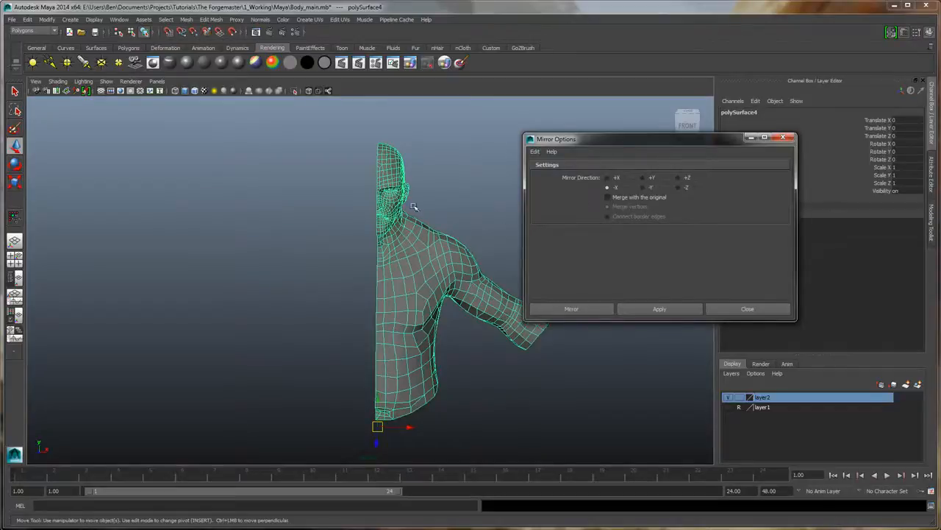
click(105, 206)
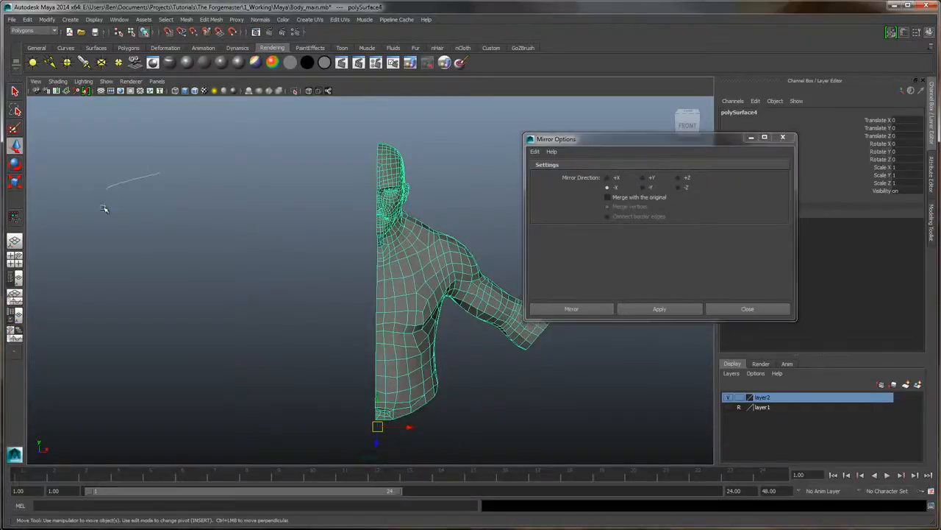
click(399, 232)
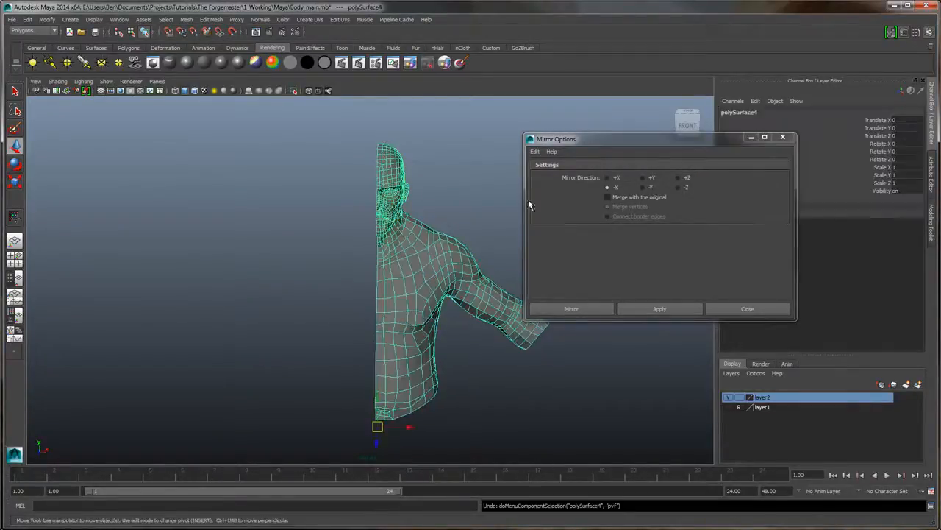
Try mirroring the half-body in the -X direction with Merge with the original and Merge vertices enabled, and undo the mirror
click(607, 188)
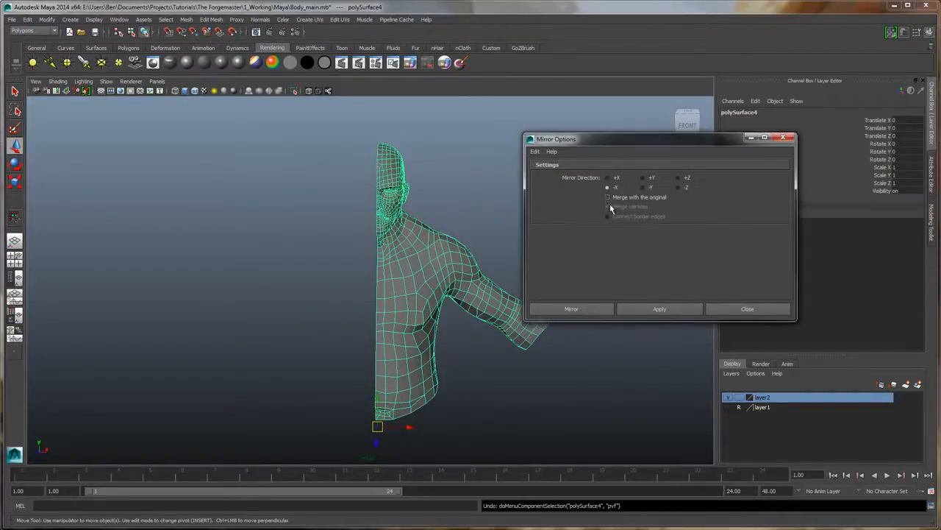
click(607, 197)
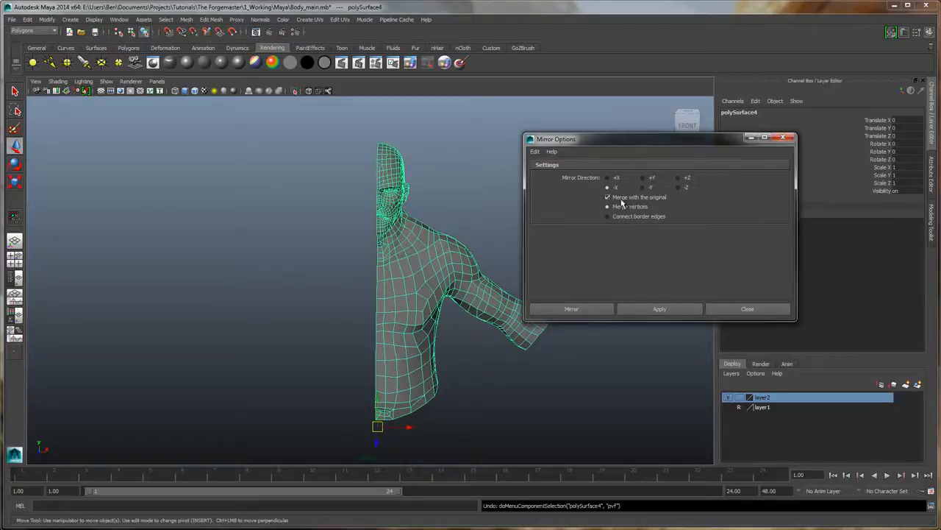
click(534, 152)
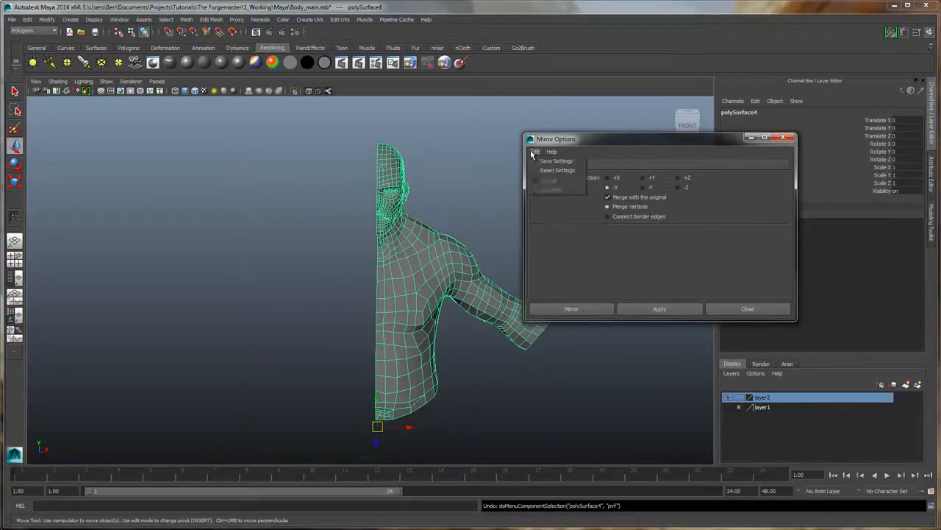
click(581, 263)
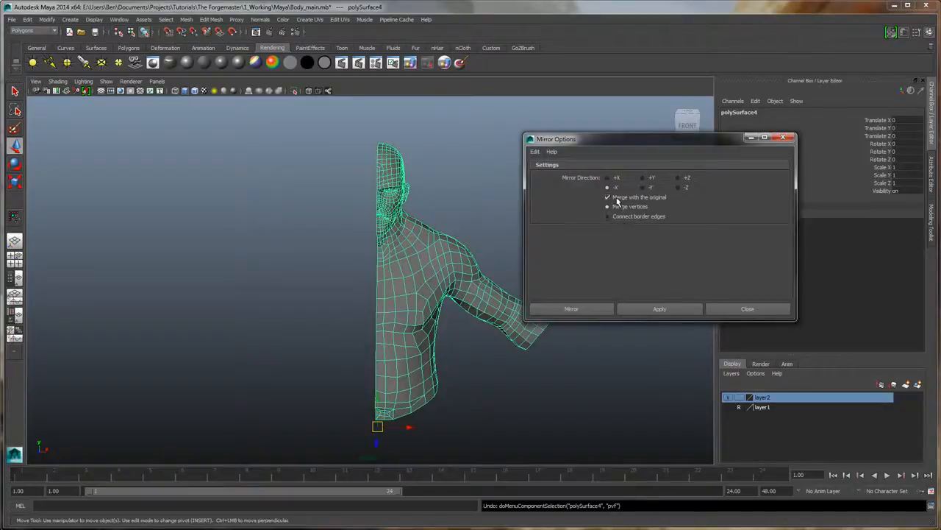
scroll(473, 232, up, 2)
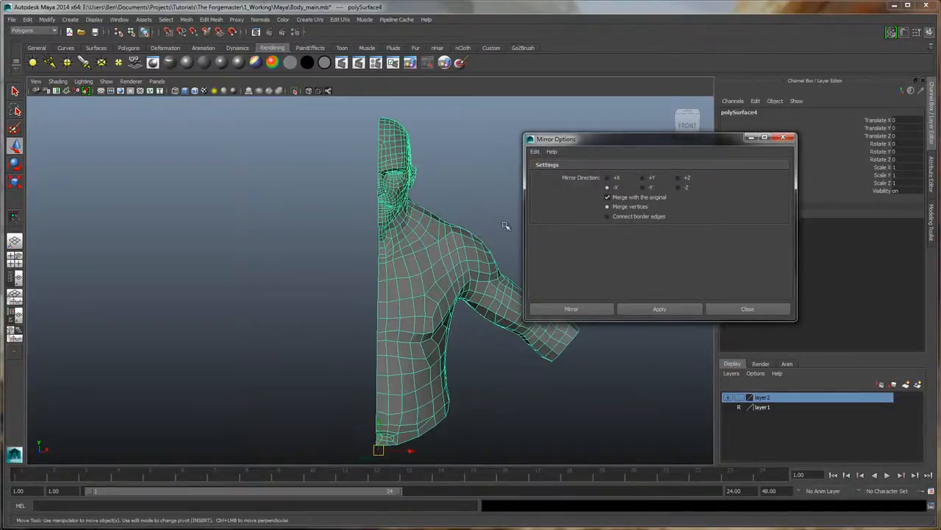
click(653, 309)
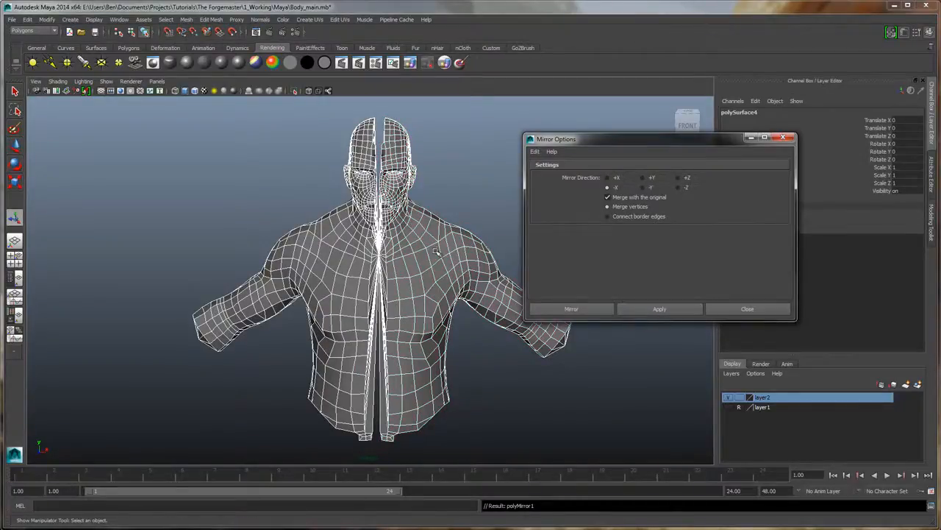
key(ctrl+z)
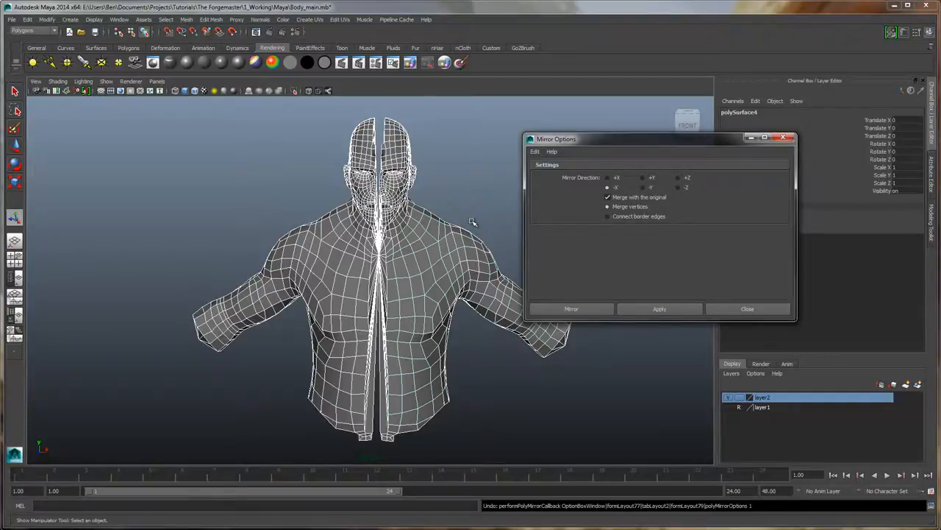
Mirror the half-body in the -X direction with Merge with the original disabled, and close the mirror options
click(622, 199)
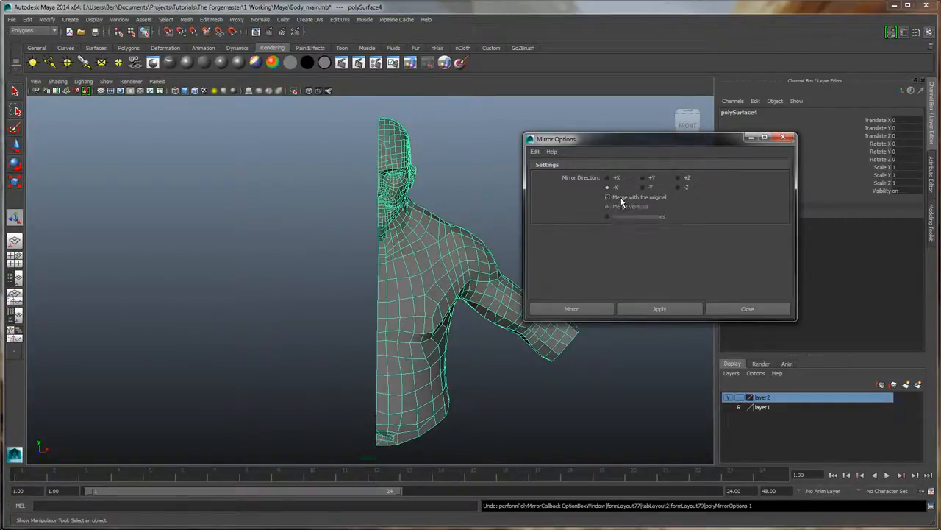
click(658, 309)
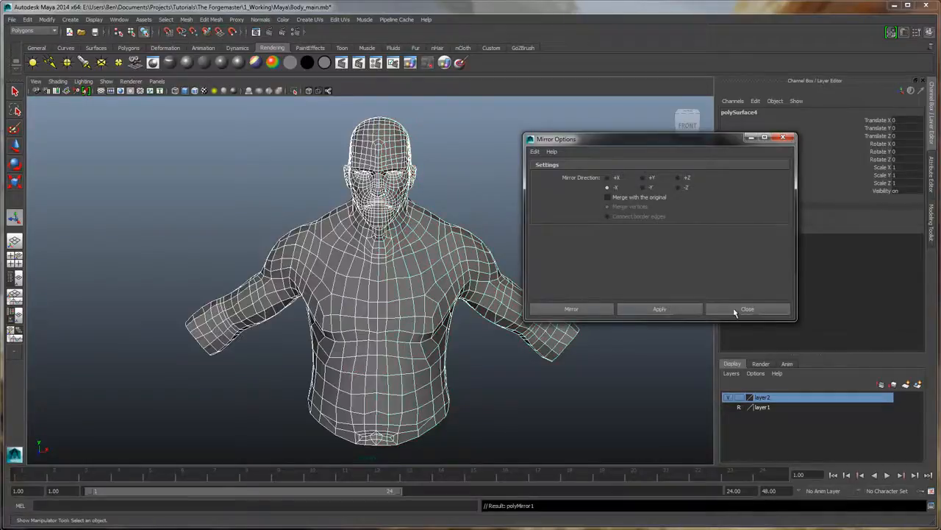
click(736, 309)
Switch the mirrored body to vertex editing and examine the centre seam over the head, forehead and brow
scroll(515, 230, up, 5)
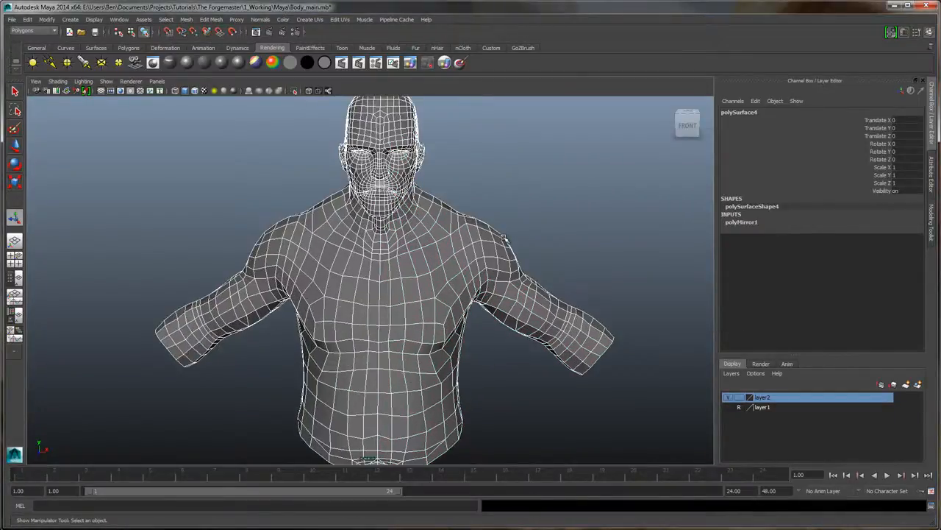
scroll(482, 189, down, 3)
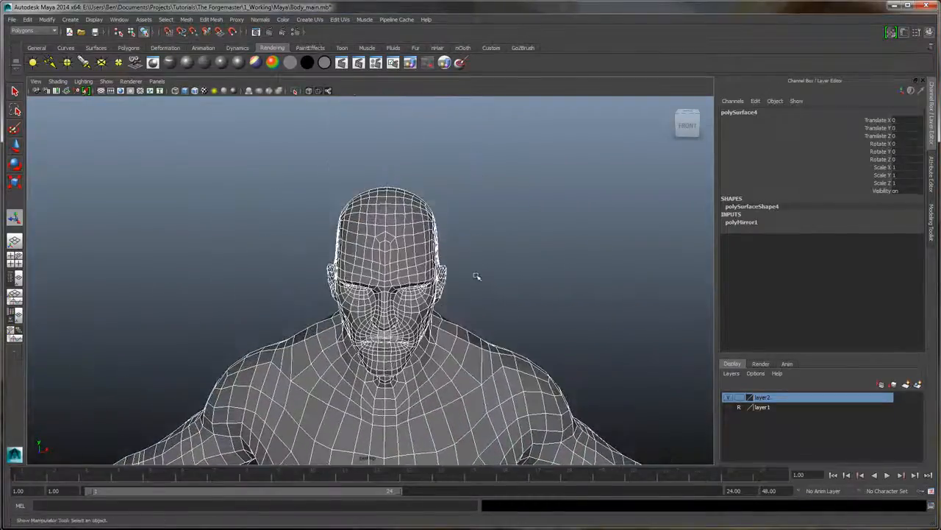
alt+drag(475, 273, 490, 252)
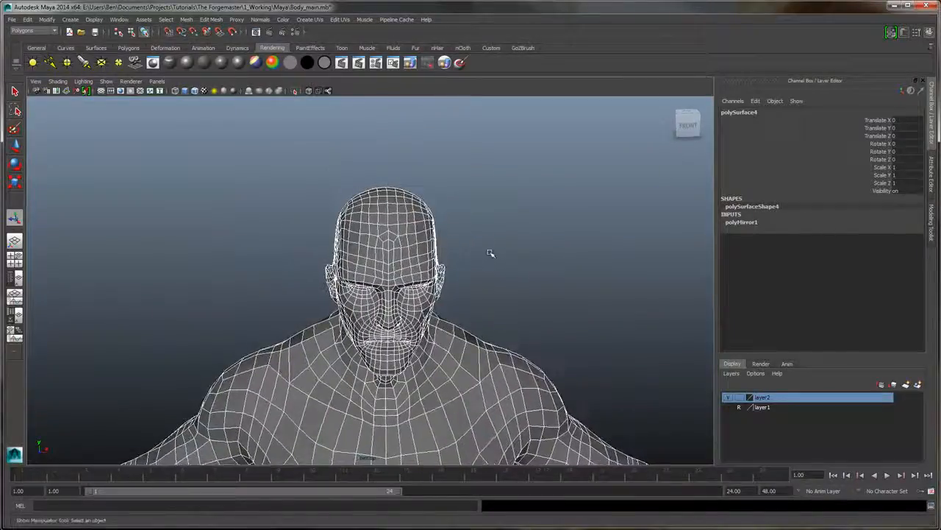
scroll(489, 252, up, 1)
right_drag(412, 215, 387, 217)
scroll(531, 205, up, 3)
scroll(463, 175, up, 4)
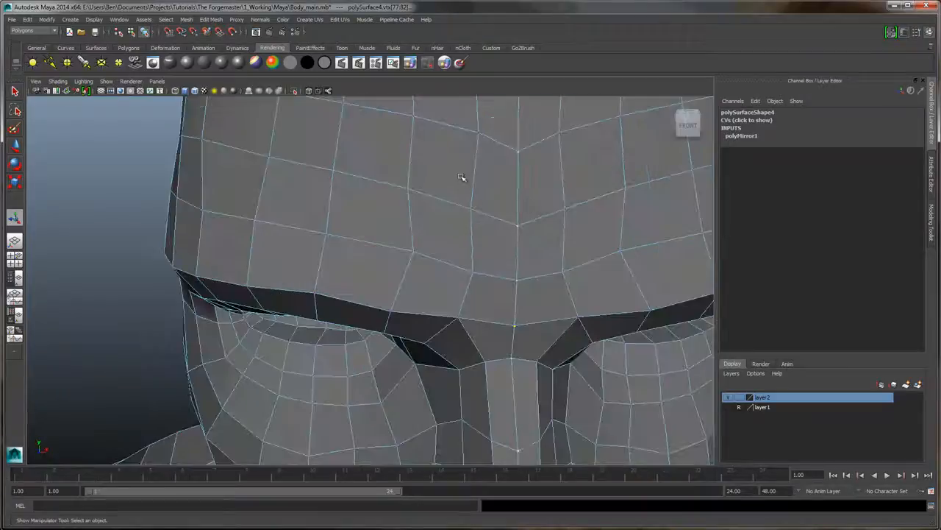
scroll(463, 174, down, 4)
Pull the centre-line vertex in the middle of the forehead sideways to test the seam, and undo the move
click(413, 182)
alt+drag(545, 181, 538, 216)
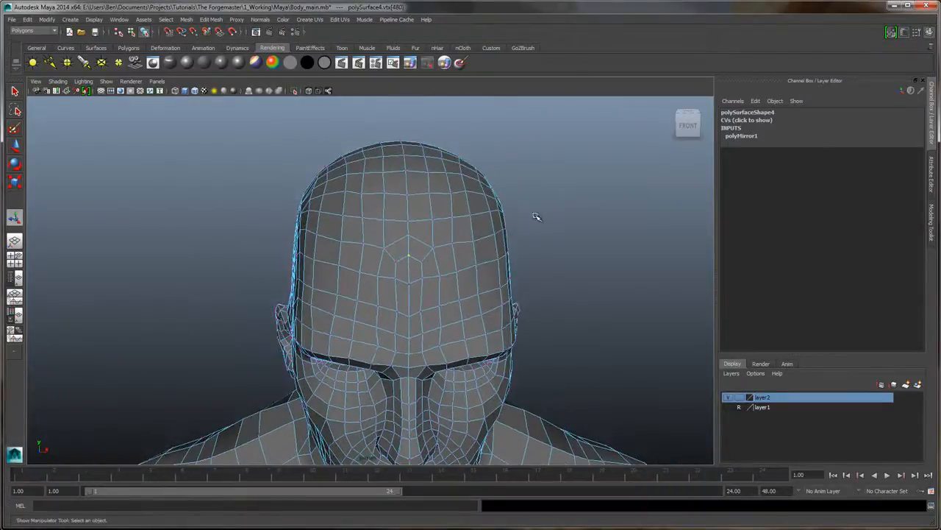
scroll(525, 221, up, 4)
scroll(525, 221, down, 4)
click(14, 147)
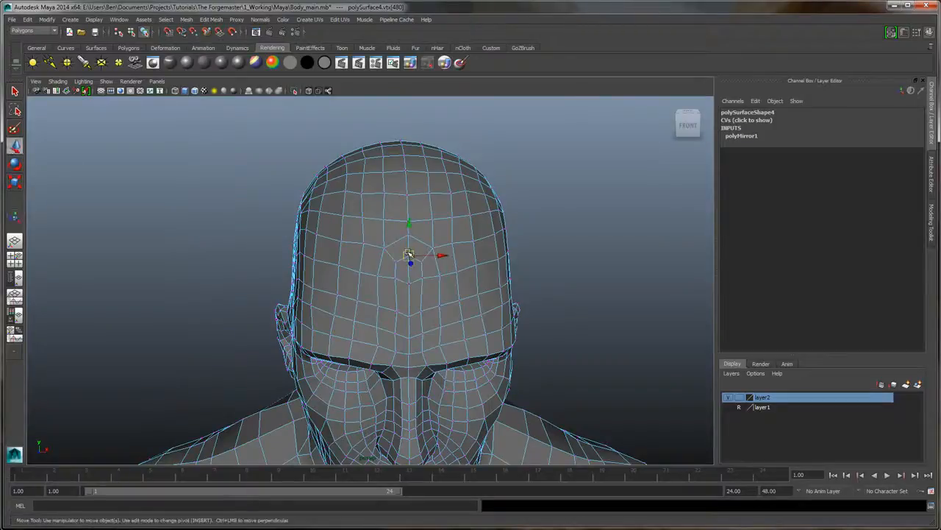
drag(410, 255, 430, 250)
scroll(593, 233, up, 5)
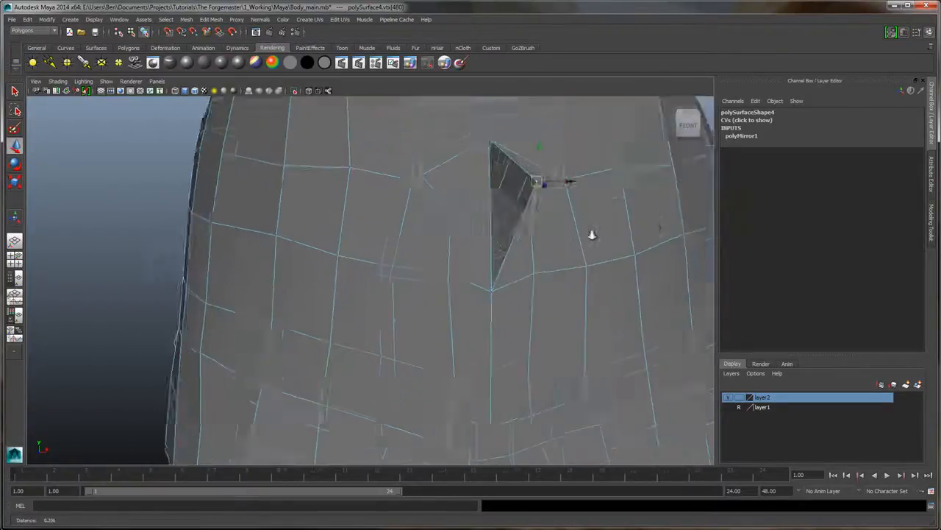
key(ctrl+z)
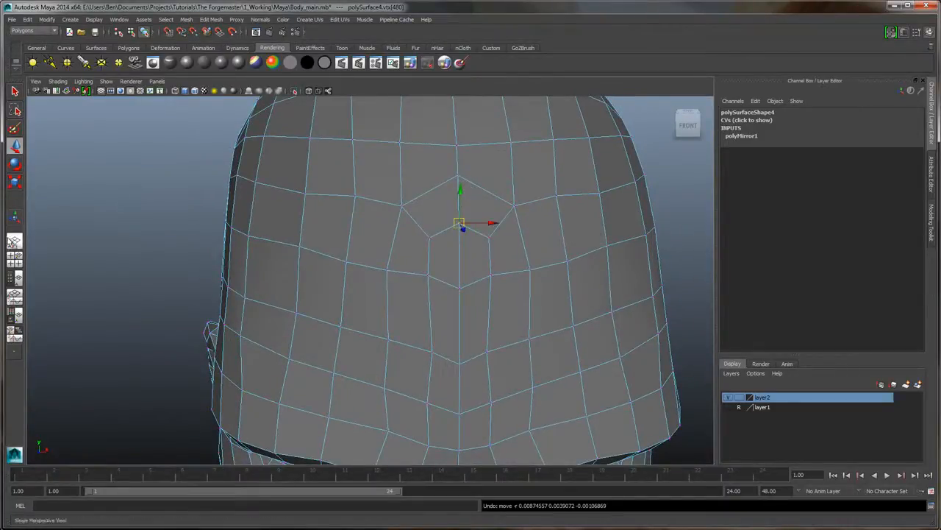
Switch to the four-view layout and enlarge the top view of the mirrored body
click(15, 260)
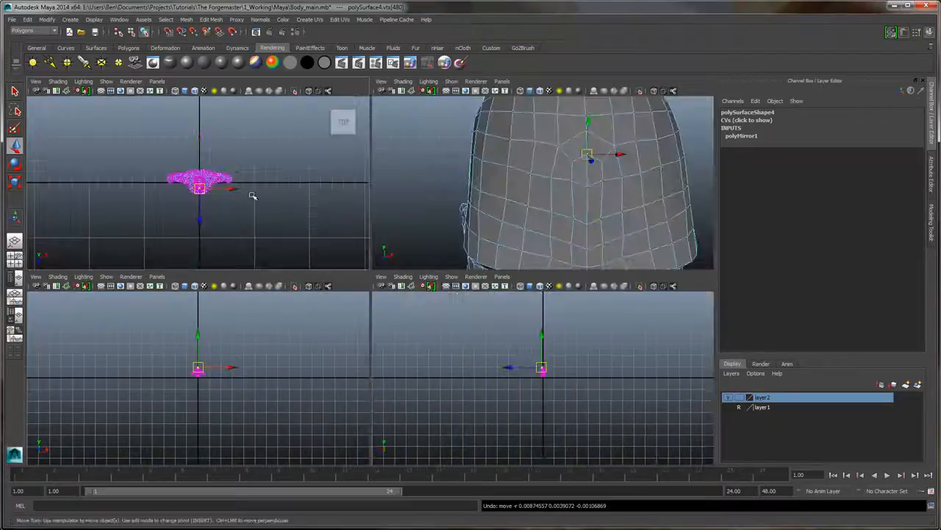
drag(373, 273, 371, 379)
drag(366, 303, 523, 298)
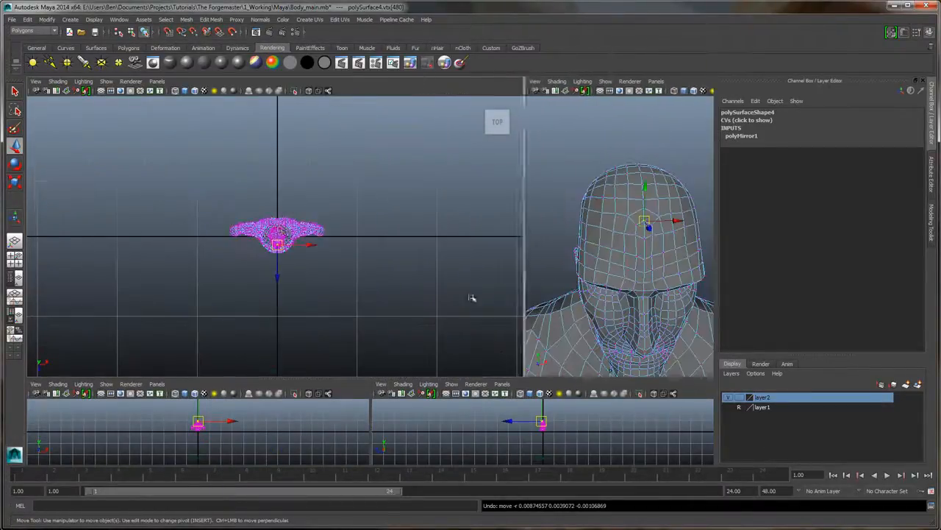
scroll(256, 240, up, 8)
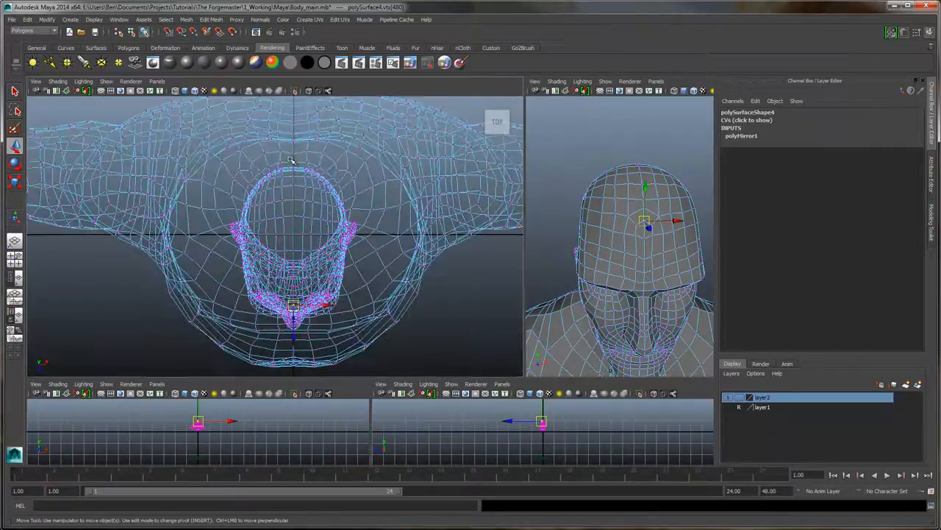
Select all vertices along the body's centre line in the top view, from the back over the head to the chest
scroll(333, 186, up, 4)
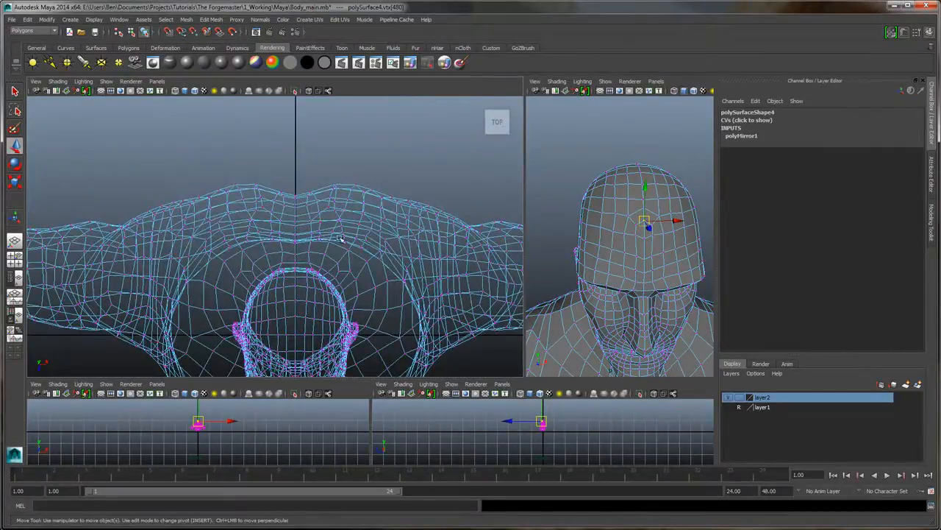
scroll(340, 238, up, 2)
scroll(340, 237, down, 2)
right_drag(331, 201, 292, 200)
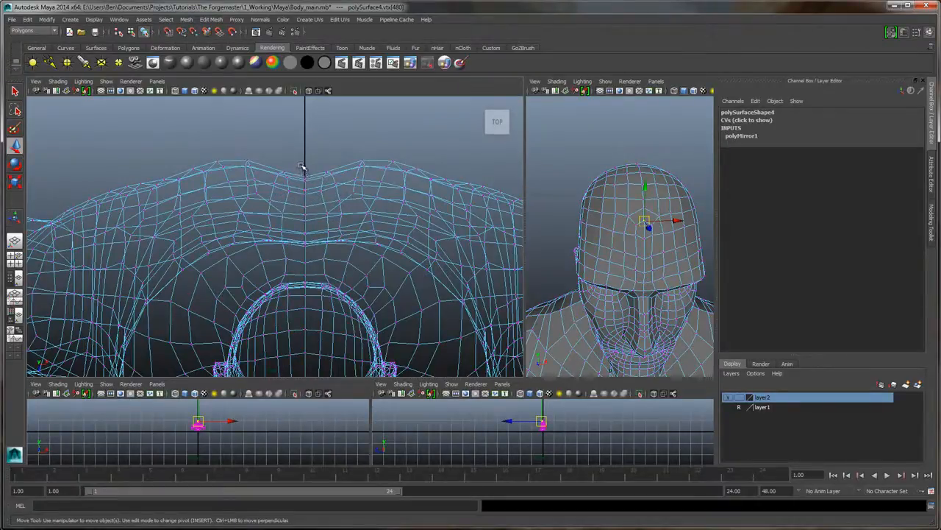
drag(313, 321, 315, 359)
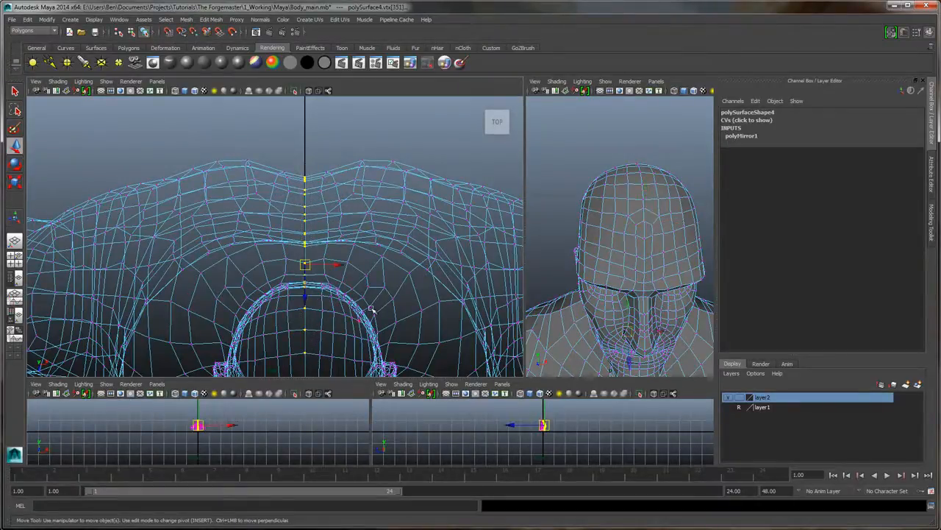
alt+middle_drag(378, 334, 398, 163)
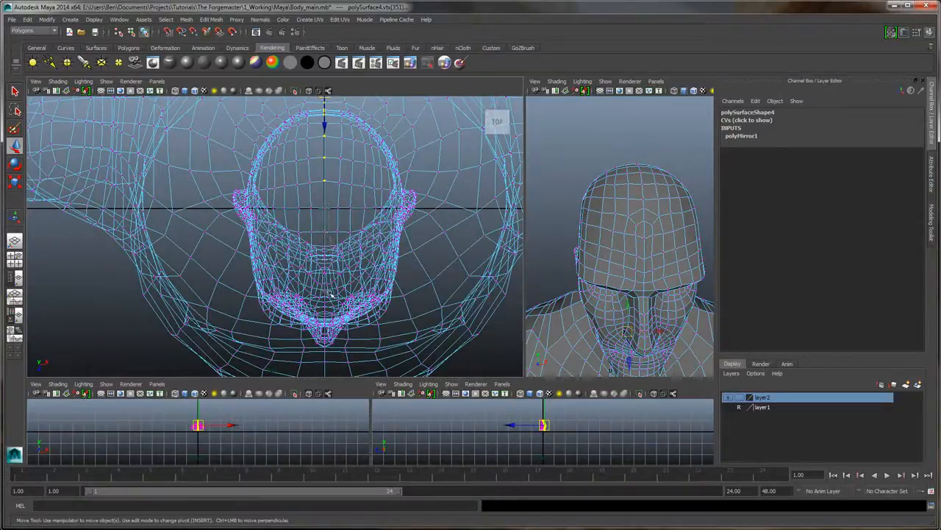
drag(324, 333, 326, 366)
alt+middle_drag(358, 365, 370, 239)
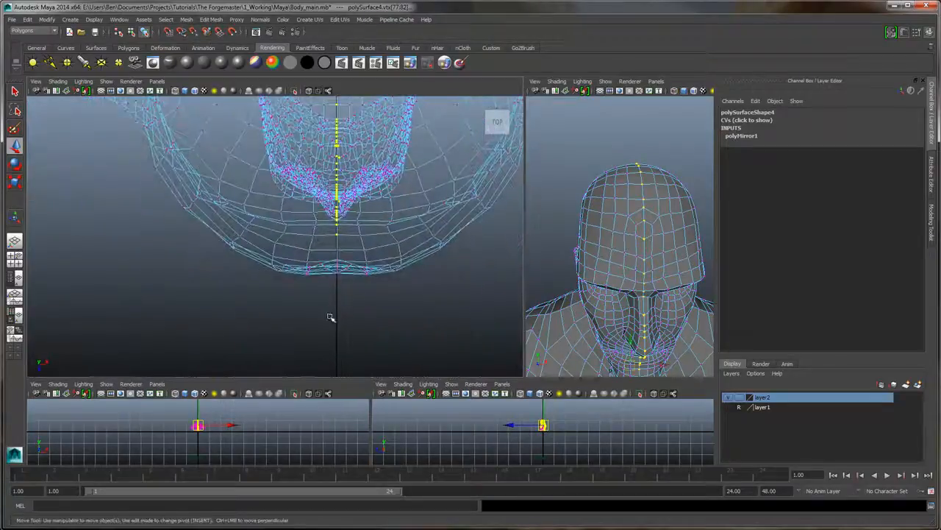
shift+drag(331, 317, 340, 247)
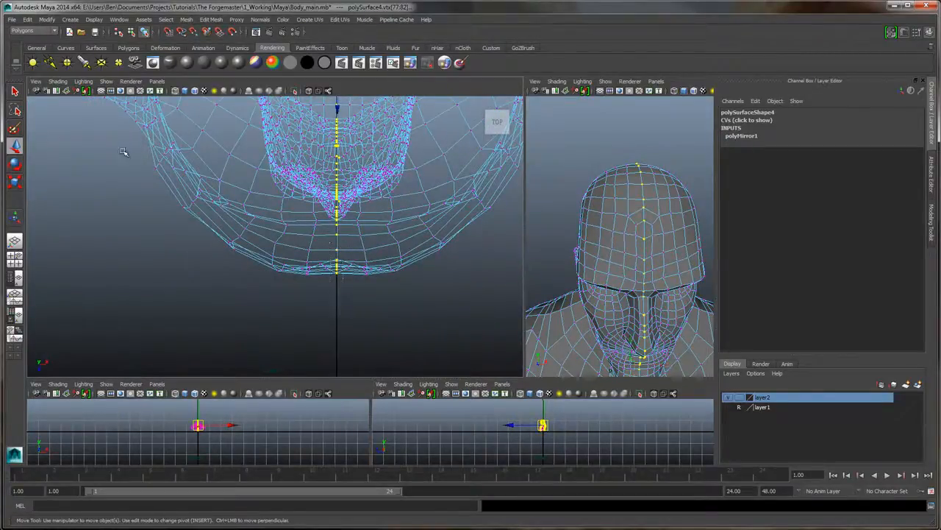
Return to the single perspective view and examine the selected centre-line vertices over the head, face, chin and throat
click(15, 243)
scroll(390, 279, down, 5)
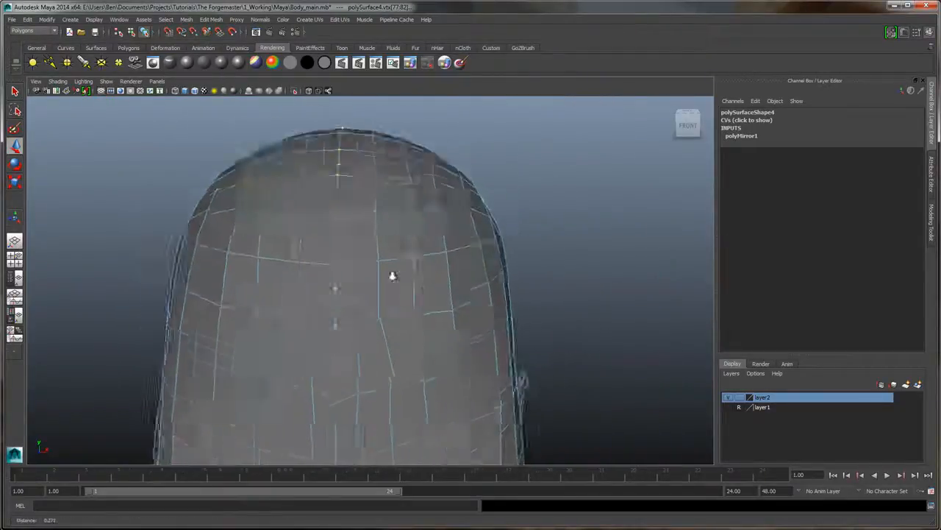
alt+middle_drag(429, 300, 431, 248)
alt+drag(431, 248, 431, 190)
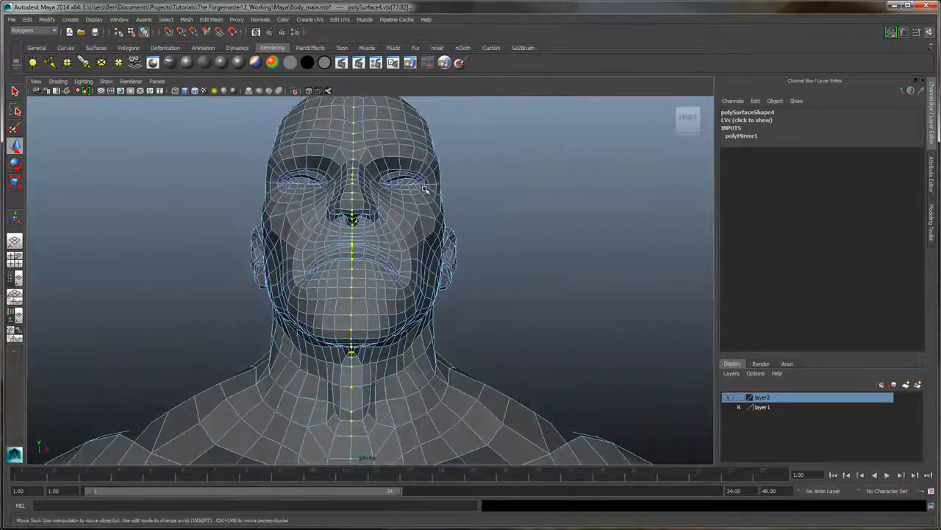
alt+right_drag(431, 189, 435, 239)
alt+drag(420, 206, 416, 209)
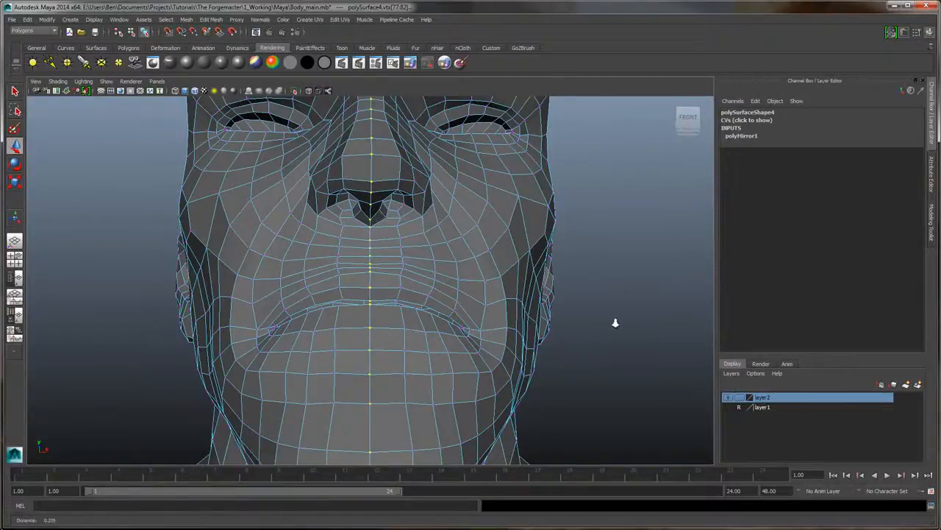
alt+right_drag(615, 321, 565, 274)
alt+middle_drag(515, 349, 506, 249)
alt+drag(506, 249, 500, 219)
alt+right_drag(500, 219, 539, 371)
alt+middle_drag(498, 231, 537, 342)
alt+drag(502, 262, 504, 250)
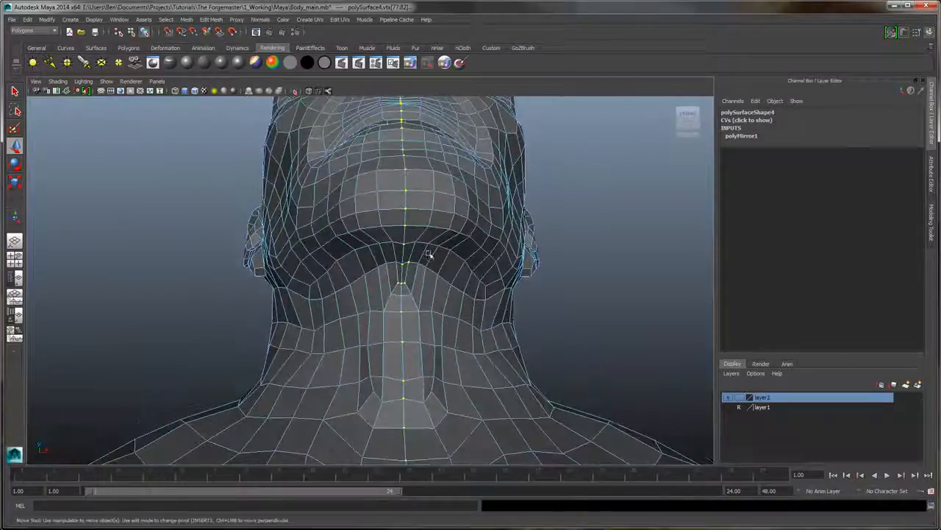
Take the stray vertex beside the centre line under the chin out of the selection, keeping the remaining centre-line vertices selected
drag(429, 253, 400, 289)
key(ctrl+z)
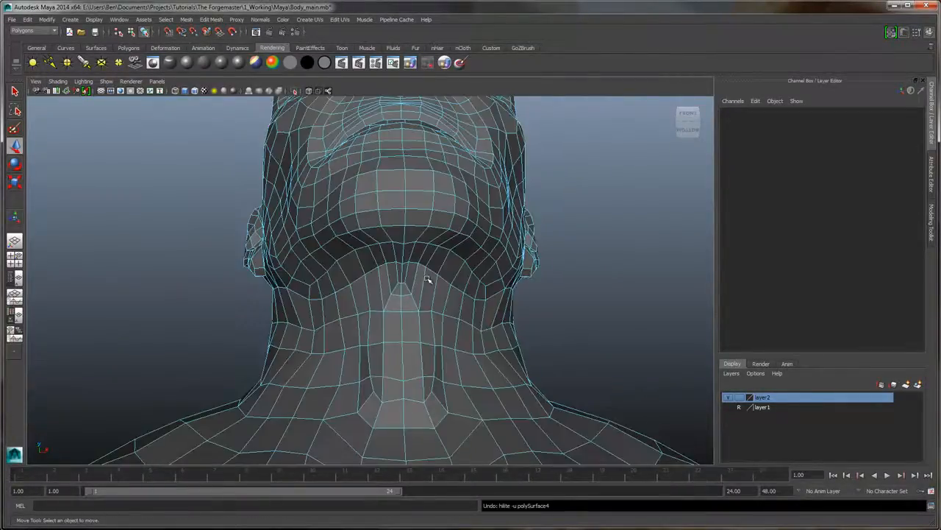
right_drag(428, 280, 391, 276)
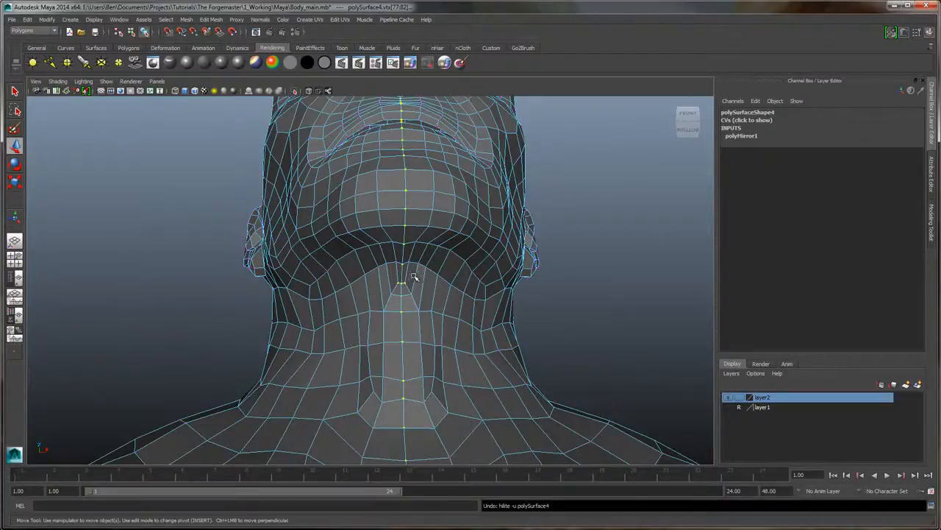
drag(414, 276, 408, 287)
Check the centre-line selection over the whole body and open the Merge Vertices options
alt+right_drag(496, 329, 491, 212)
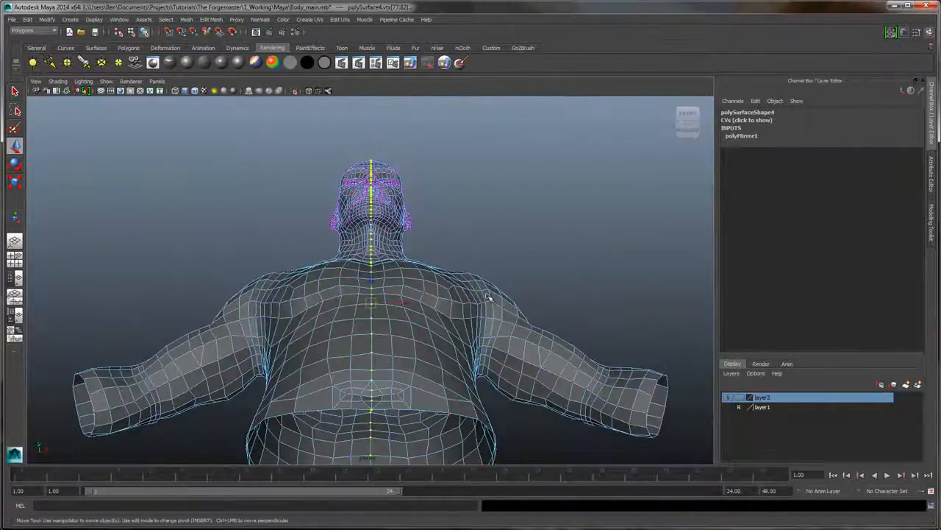
mouse_move(488, 296)
alt+mouse_down()
mouse_move(484, 243)
mouse_move(306, 285)
mouse_move(250, 265)
mouse_move(271, 341)
mouse_move(433, 313)
mouse_move(494, 283)
alt+mouse_up()
alt+middle_drag(488, 209, 466, 272)
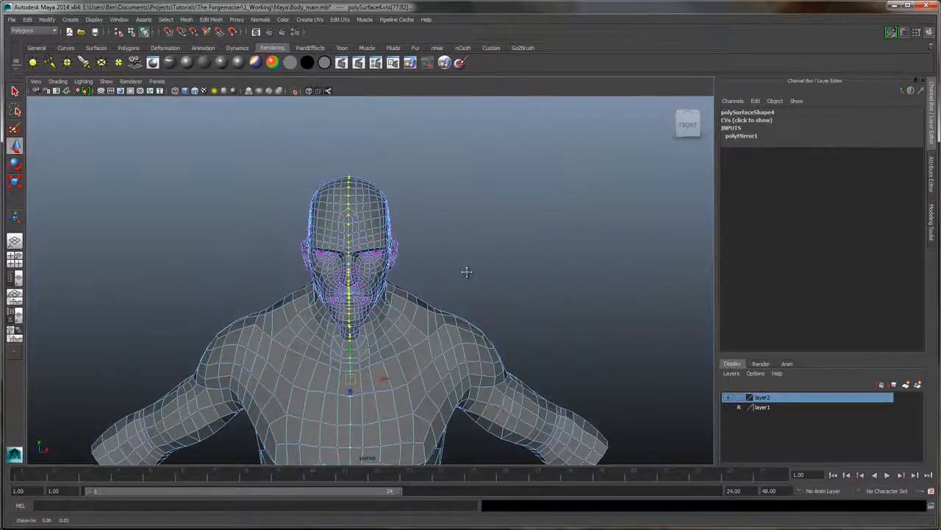
alt+right_drag(443, 227, 452, 229)
alt+middle_drag(452, 229, 420, 210)
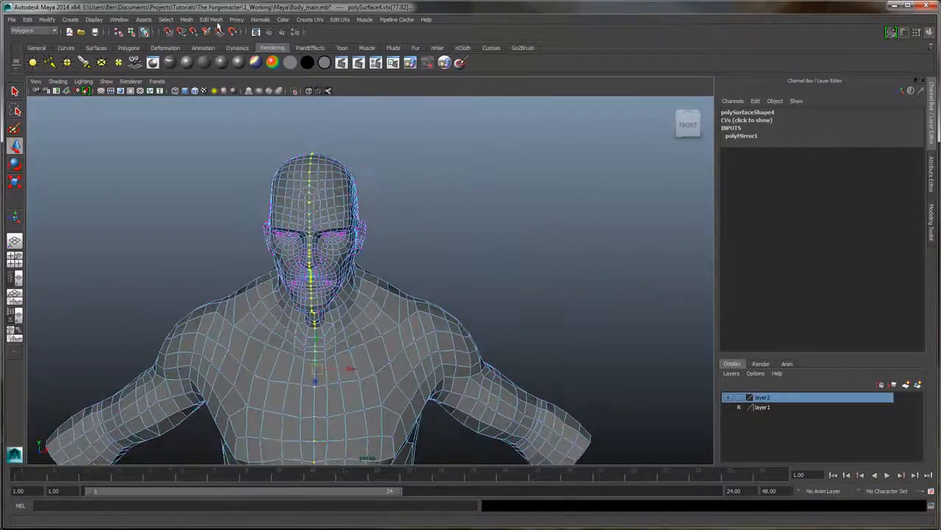
click(211, 20)
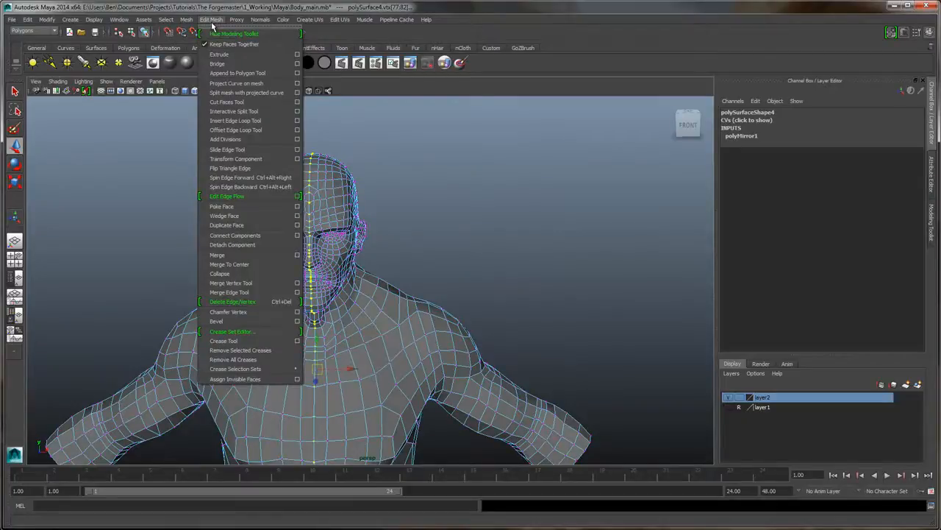
mouse_move(190, 22)
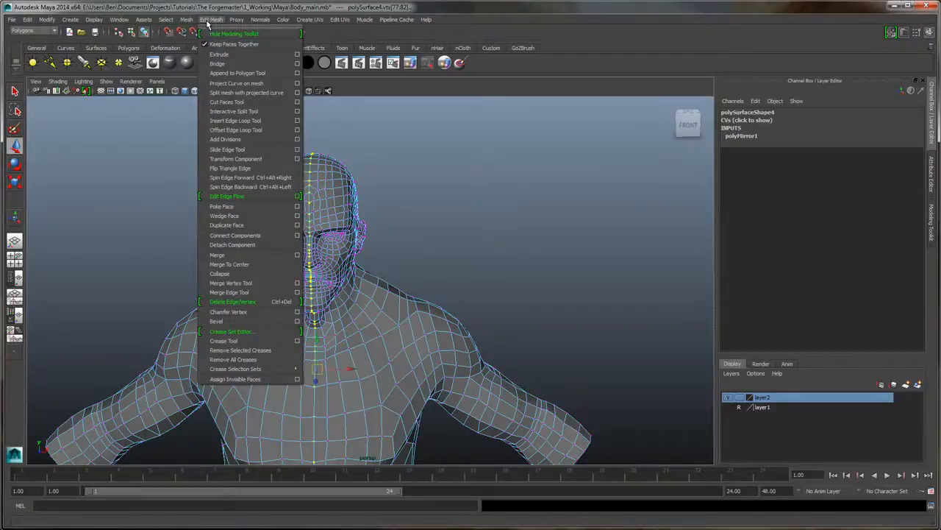
click(297, 255)
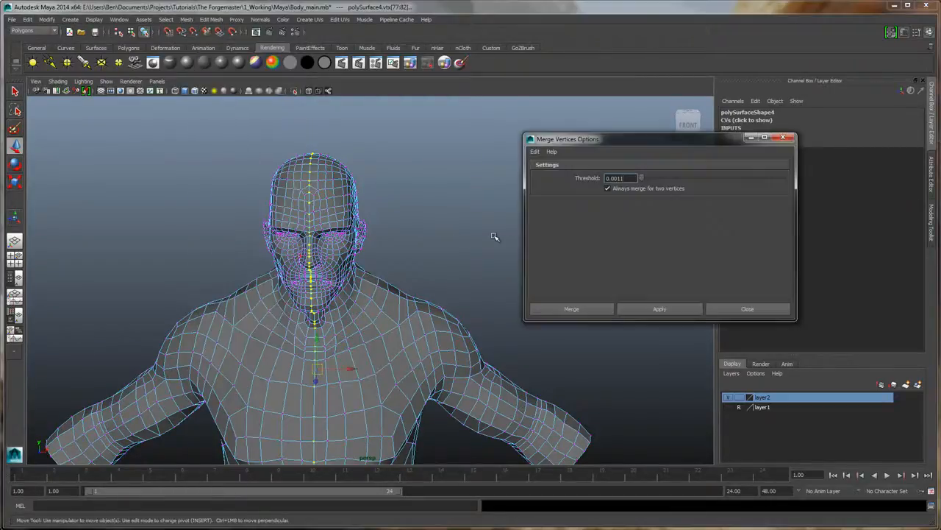
Try merging the centre-line vertices with a threshold of 0.8966, and undo the merge
drag(631, 179, 507, 187)
text(0.001)
click(658, 310)
drag(641, 178, 653, 177)
click(660, 311)
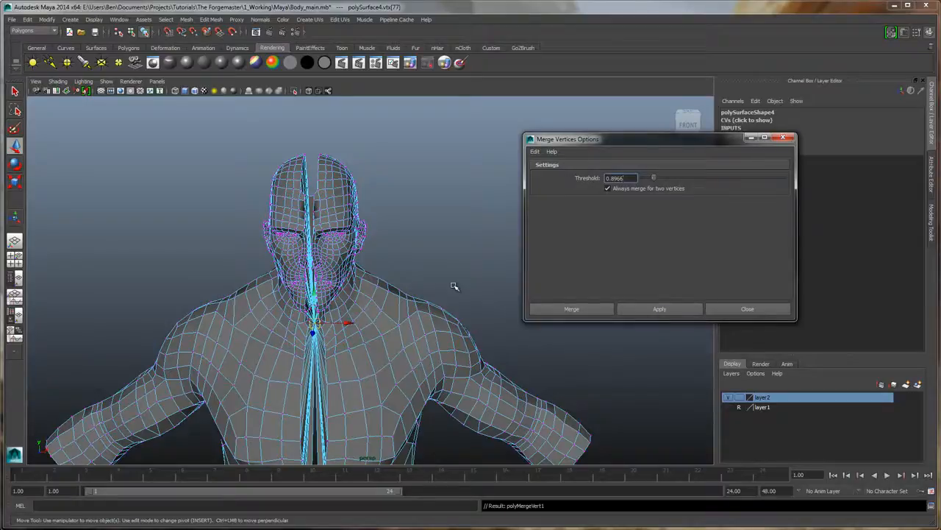
middle_drag(435, 265, 447, 239)
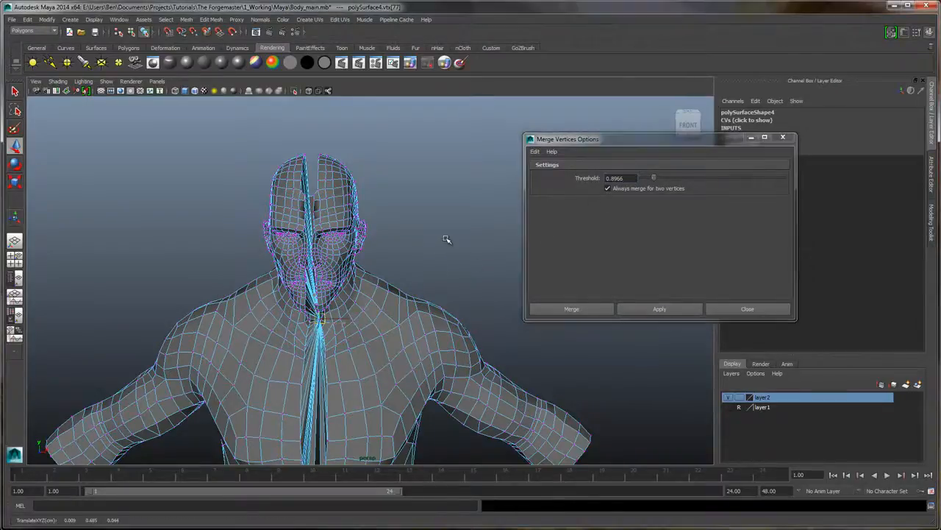
key(ctrl+z)
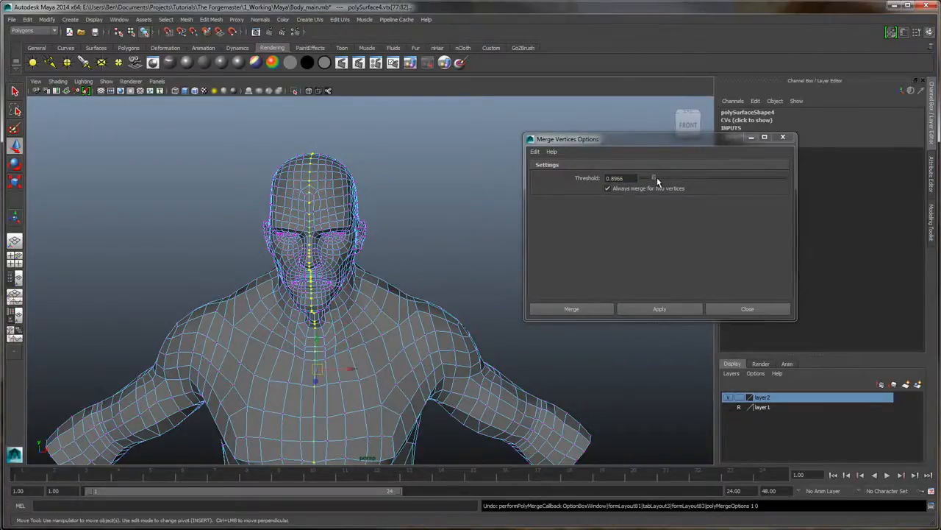
Merge the selected centre-line vertices with a threshold of 0.001 and close the merge options
drag(657, 180, 648, 178)
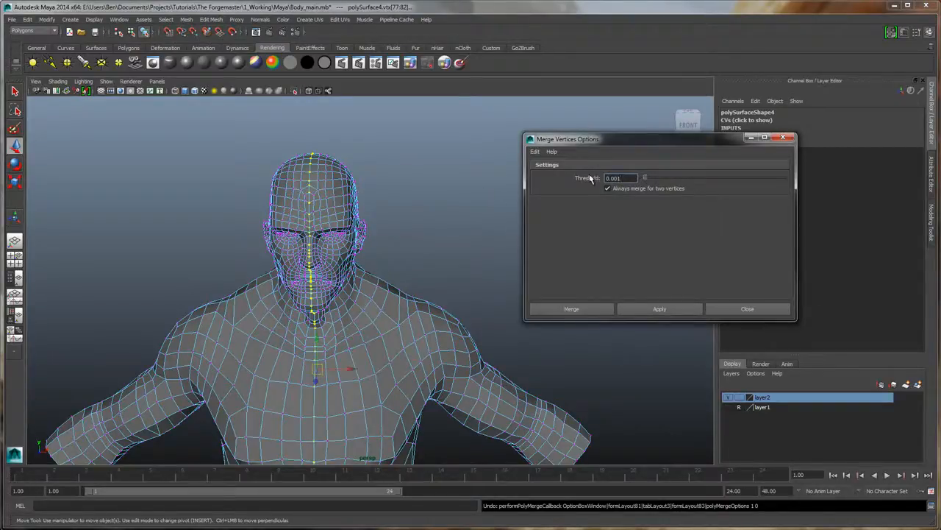
drag(616, 139, 604, 134)
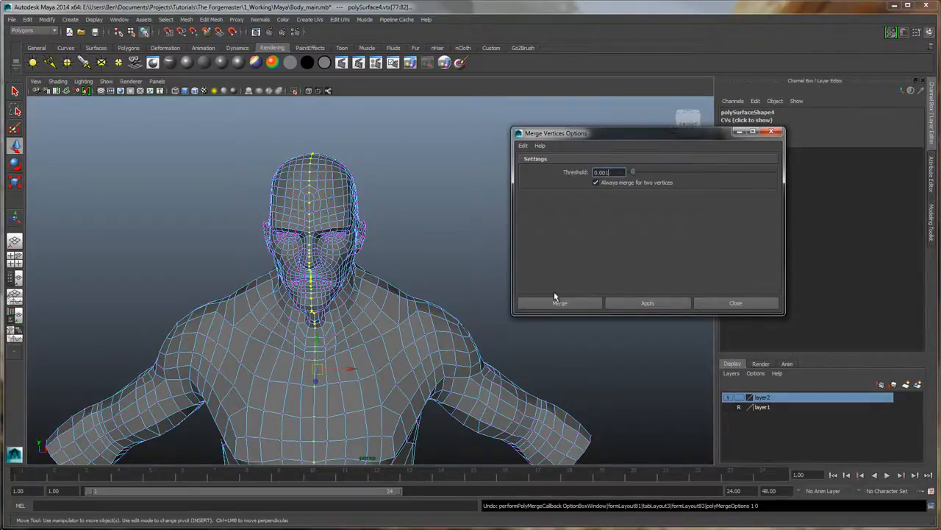
click(654, 303)
click(736, 303)
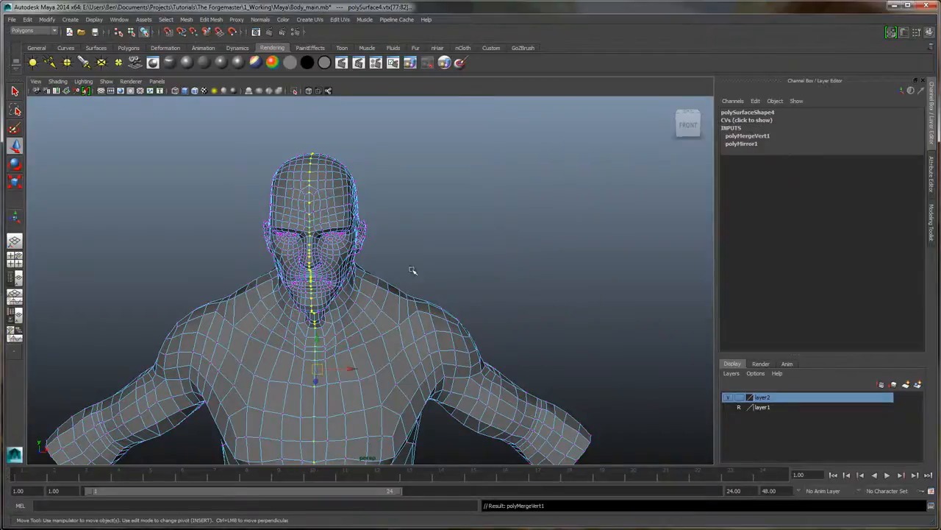
Move a centre-line vertex on the forehead to test the merged seam, and undo the move
scroll(321, 243, up, 8)
alt+drag(282, 181, 328, 195)
click(326, 199)
scroll(469, 196, down, 10)
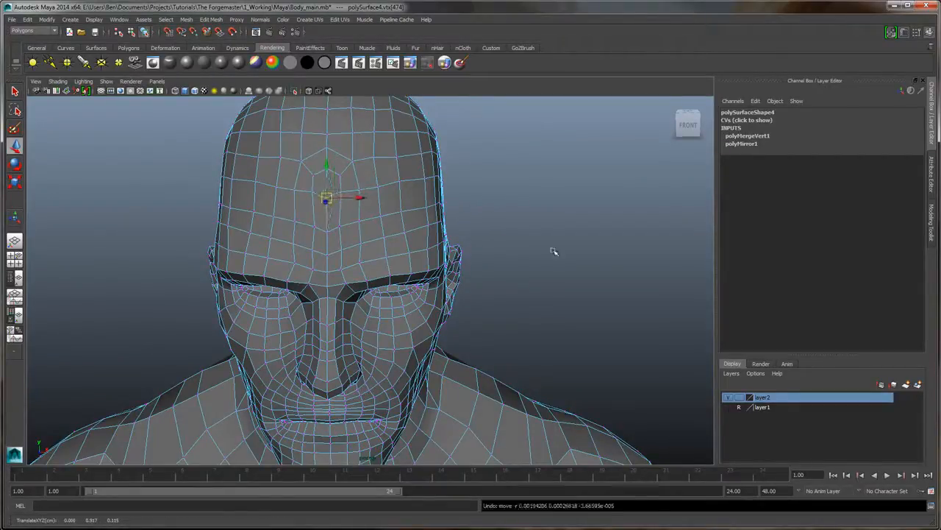
mouse_move(503, 192)
mouse_down()
mouse_move(519, 204)
mouse_move(511, 206)
mouse_up()
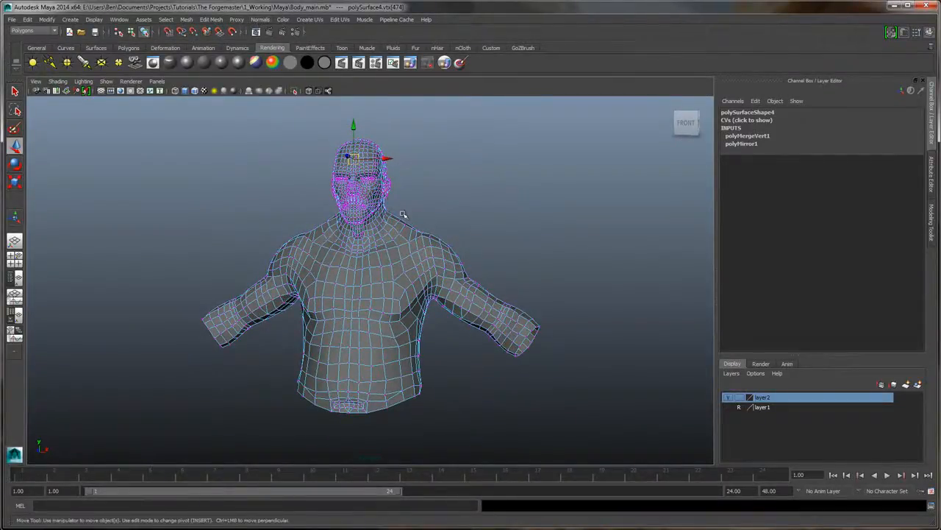
Return the body to object mode and deselect it to inspect its shading from the front
right_click(377, 253)
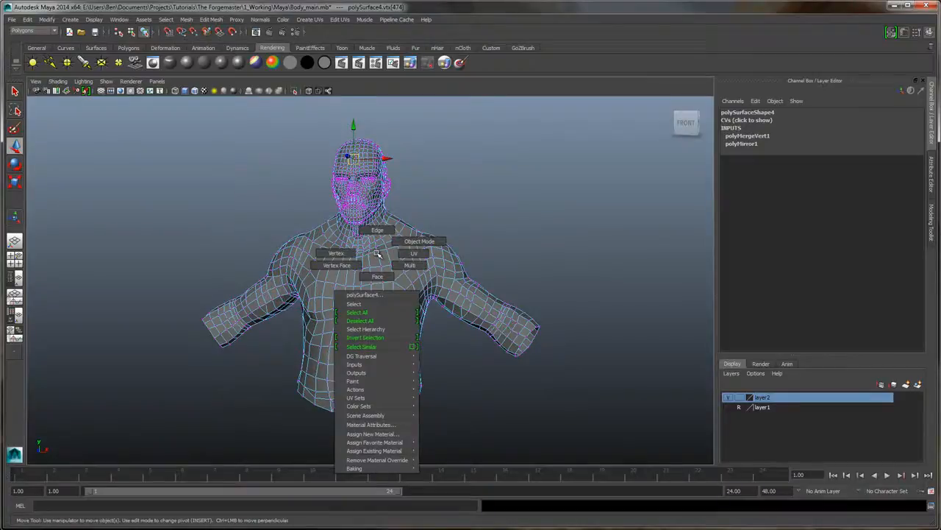
click(417, 242)
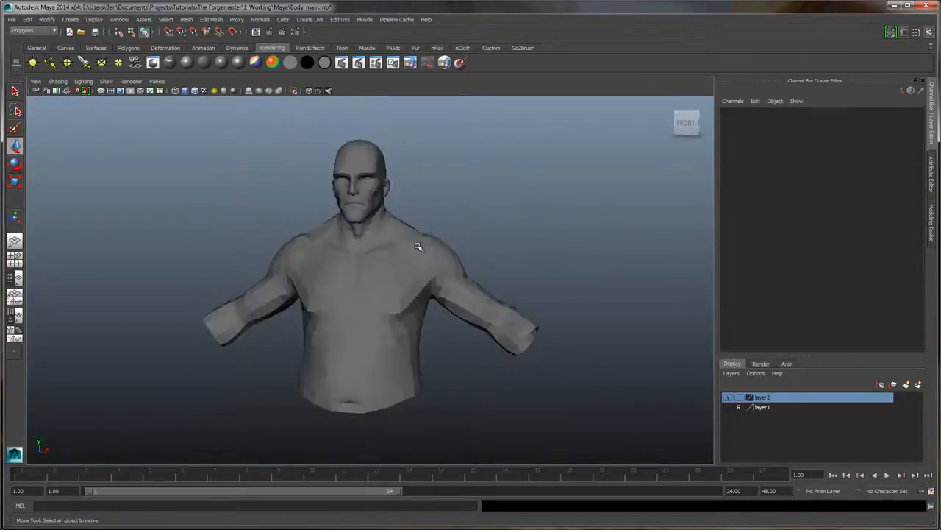
click(372, 254)
click(484, 193)
scroll(465, 218, up, 4)
alt+middle_drag(471, 150, 473, 213)
mouse_move(473, 213)
alt+mouse_down()
mouse_move(595, 219)
mouse_move(485, 221)
alt+mouse_up()
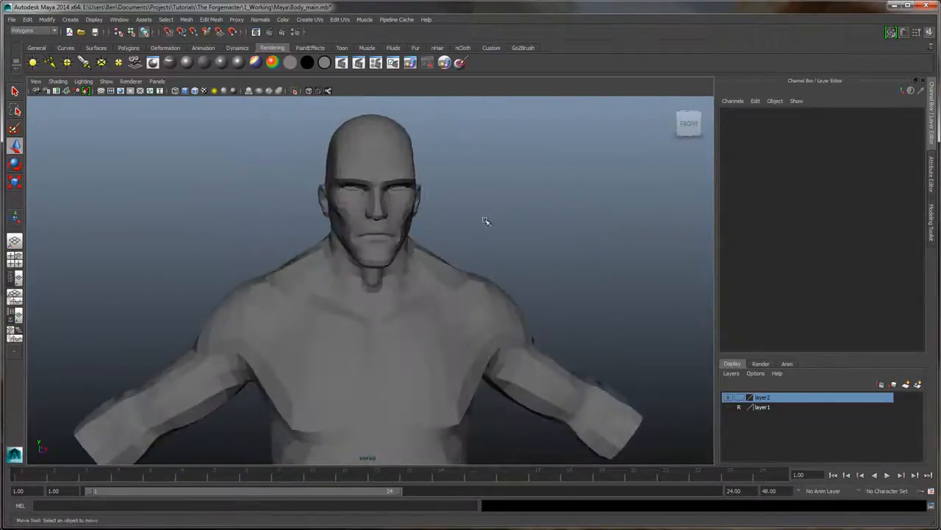
Soften all edges of the full body mesh and deselect it to check the shading around the head
click(397, 262)
click(259, 20)
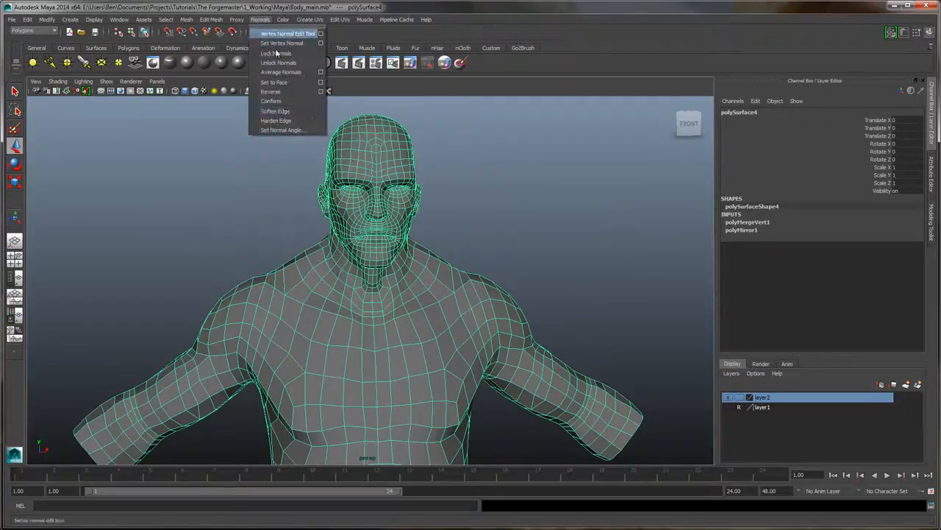
click(284, 112)
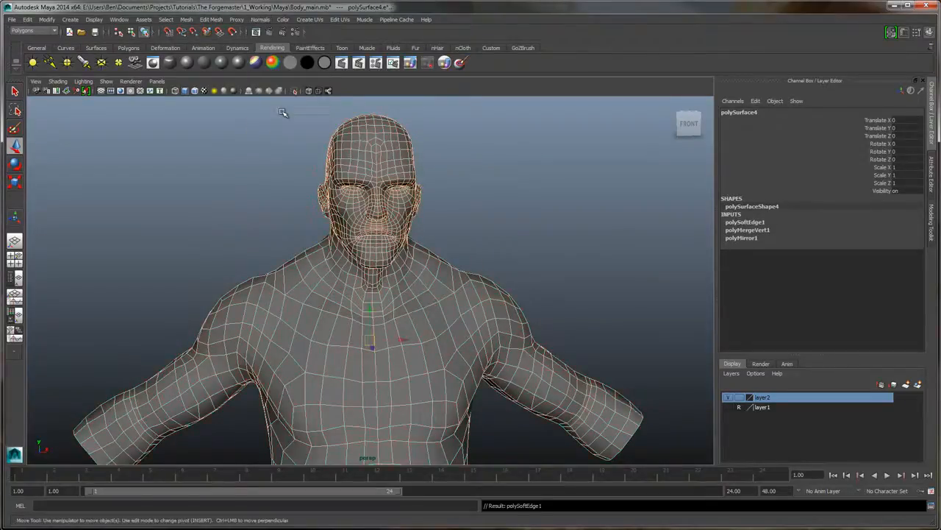
click(564, 210)
alt+drag(561, 260, 459, 213)
alt+right_drag(458, 213, 571, 429)
alt+drag(571, 429, 556, 280)
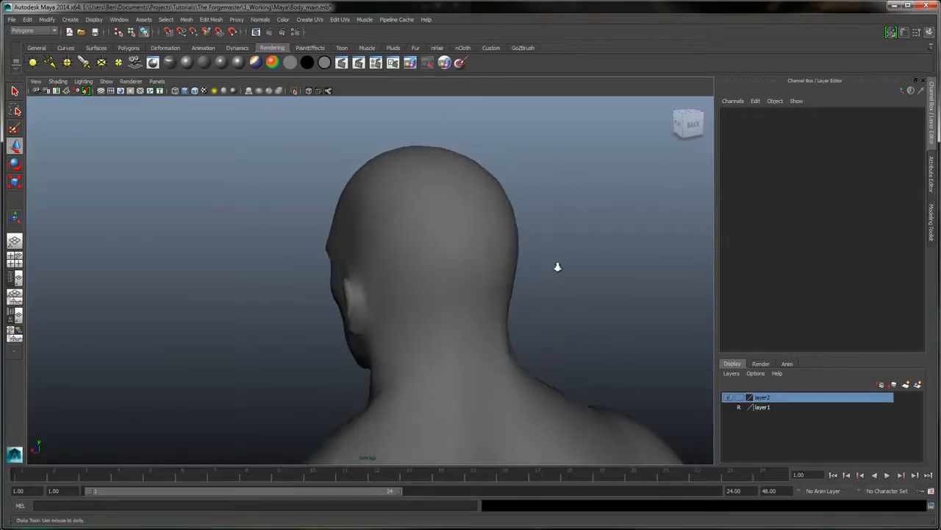
Move a centre-line vertex at the back of the head to test the seam, and undo the move
alt+right_drag(558, 266, 576, 309)
alt+drag(576, 309, 435, 273)
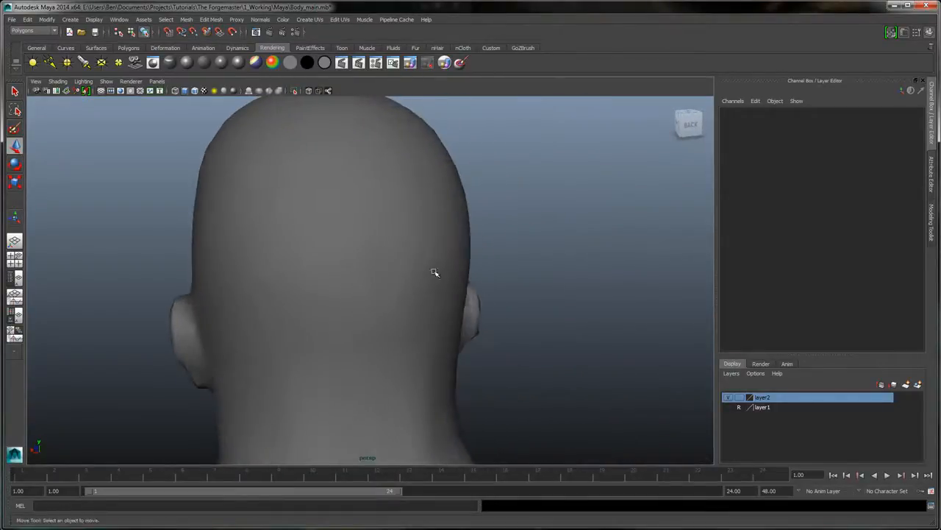
click(391, 248)
right_click(393, 242)
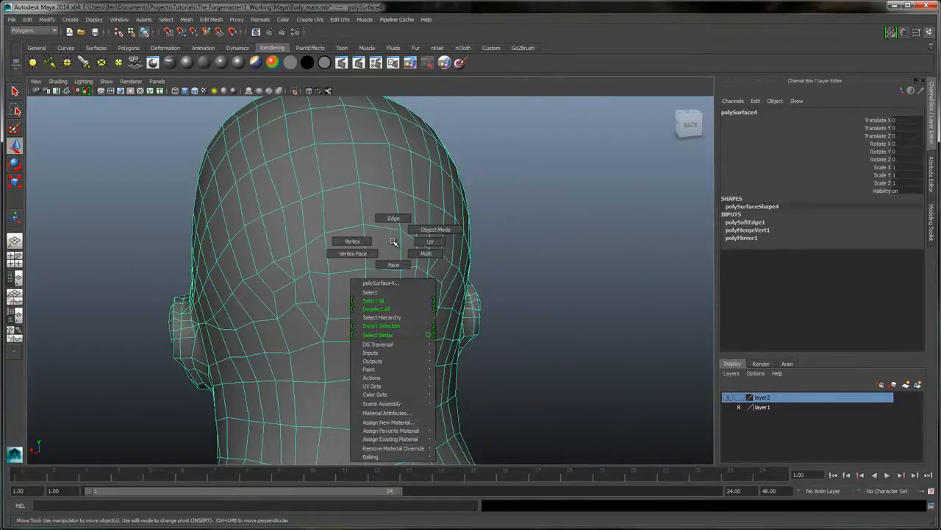
click(354, 242)
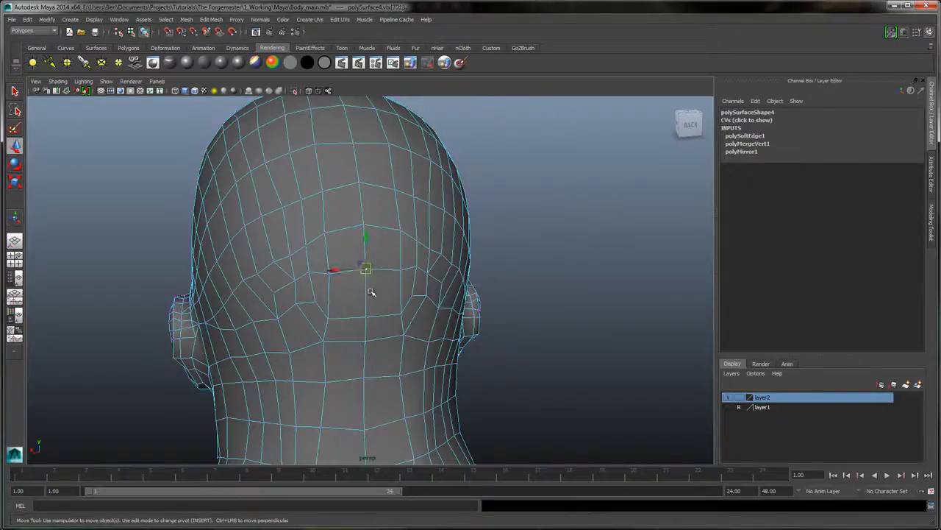
drag(370, 270, 361, 277)
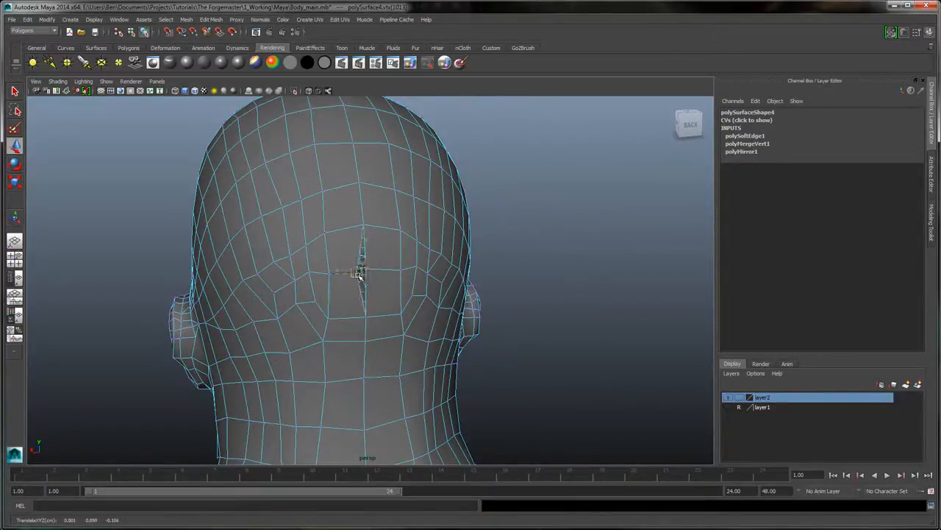
alt+drag(464, 246, 530, 218)
alt+right_drag(530, 218, 536, 243)
key(ctrl+z)
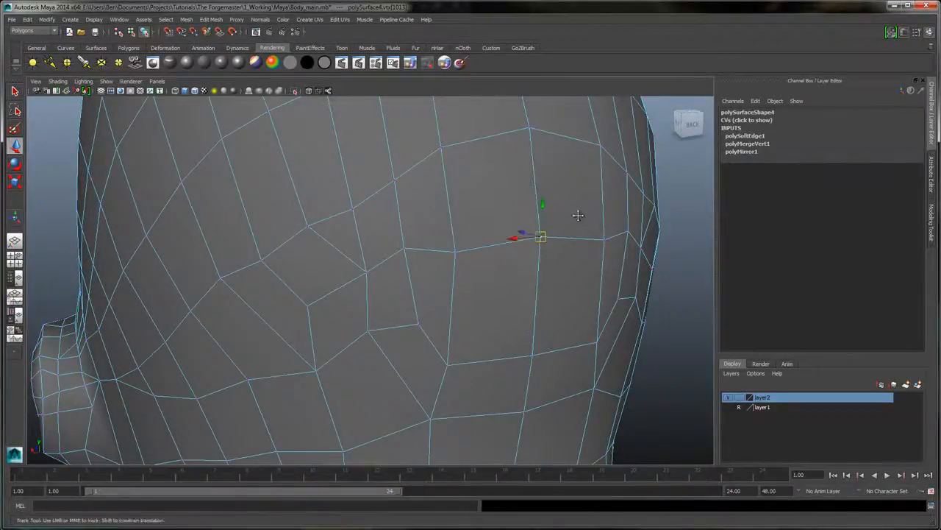
Pull the unmerged centre vertex at the back of the head aside and merge it with its counterpart using the Merge Vertex Tool
alt+middle_drag(578, 215, 563, 233)
drag(538, 254, 582, 212)
alt+middle_drag(622, 213, 603, 209)
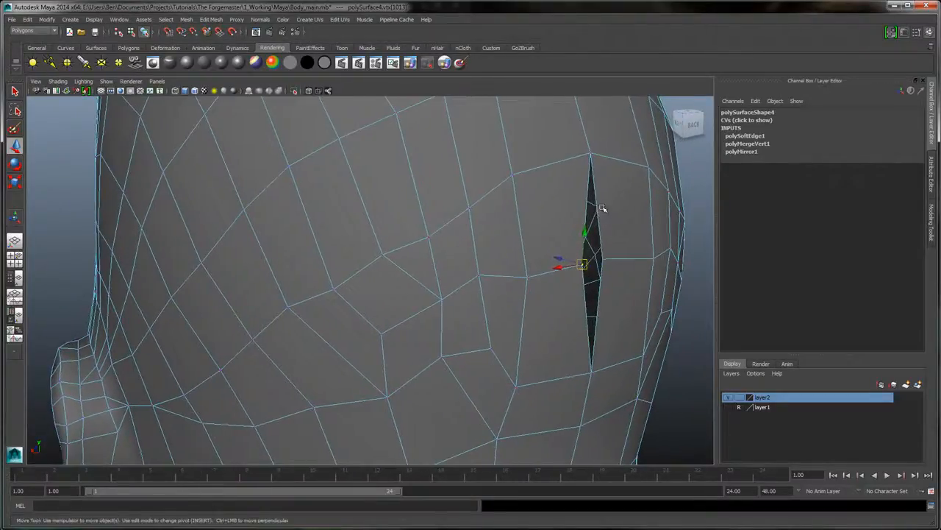
click(188, 20)
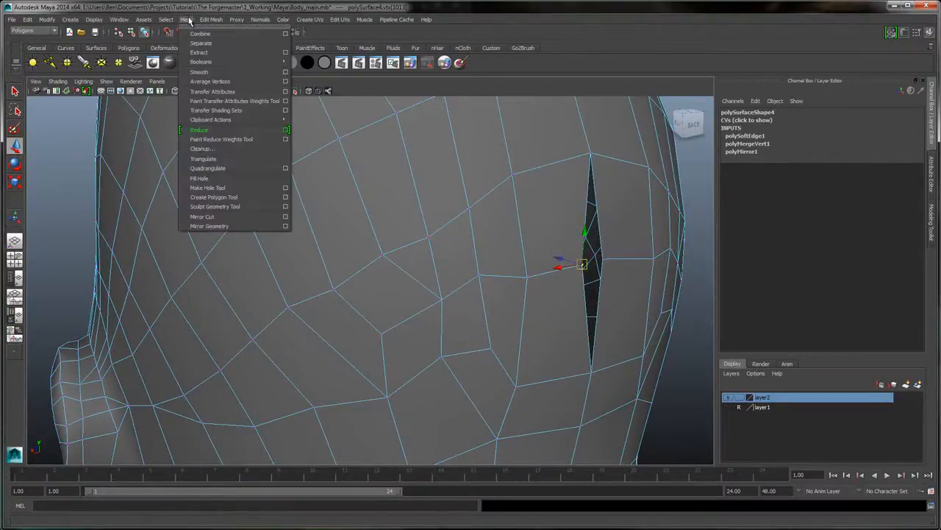
mouse_move(224, 20)
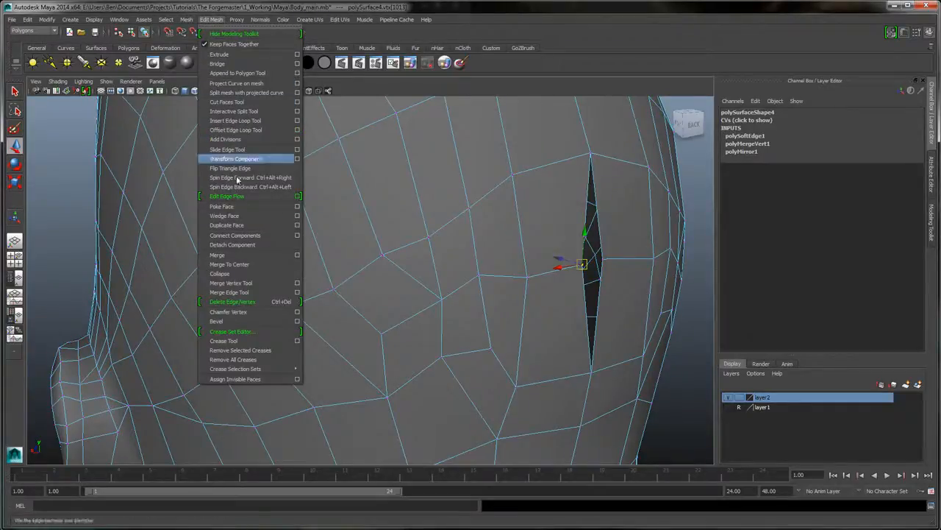
click(276, 284)
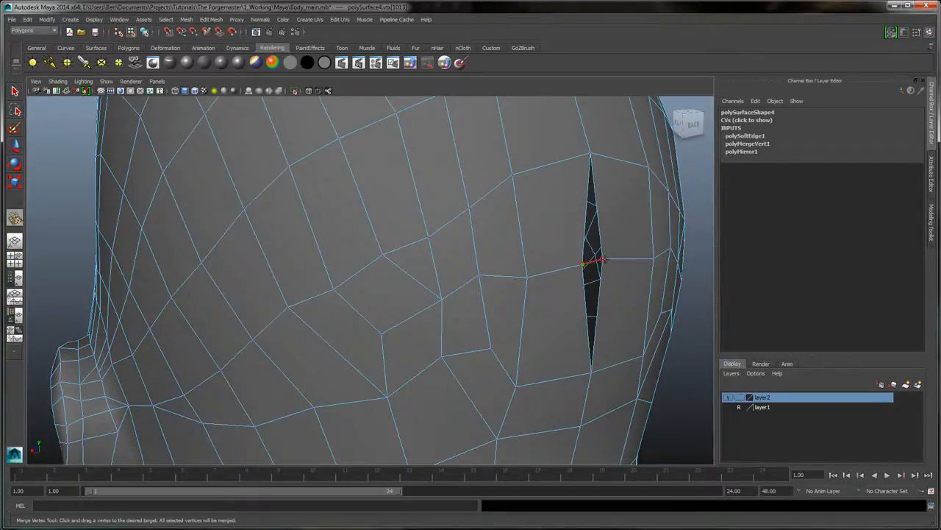
drag(604, 259, 603, 259)
alt+right_drag(603, 259, 534, 277)
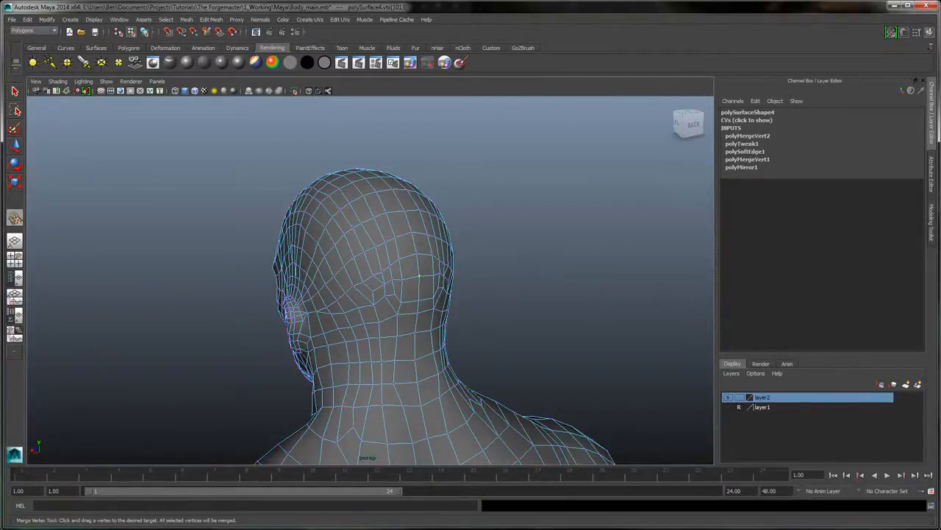
Return the body to object mode, leave the Merge Vertex Tool and reselect the body
right_drag(420, 244, 465, 232)
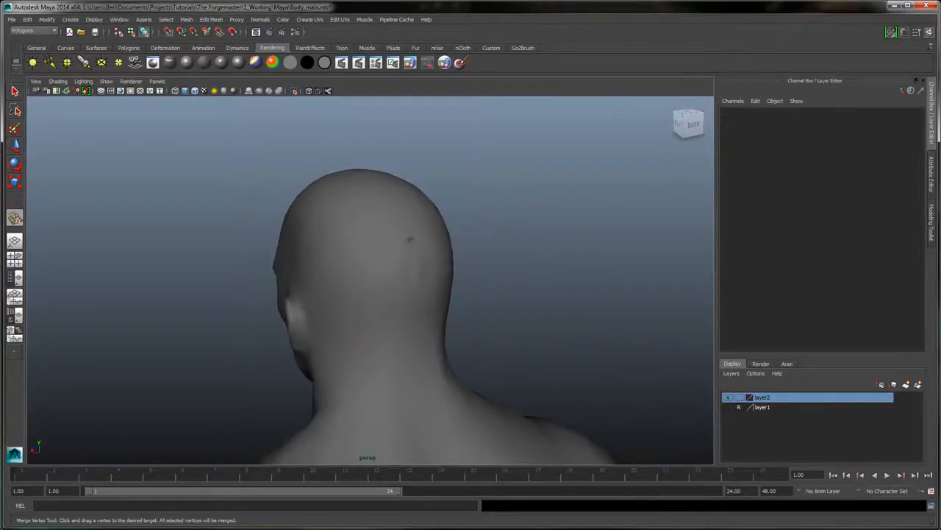
right_drag(411, 239, 450, 225)
key(q)
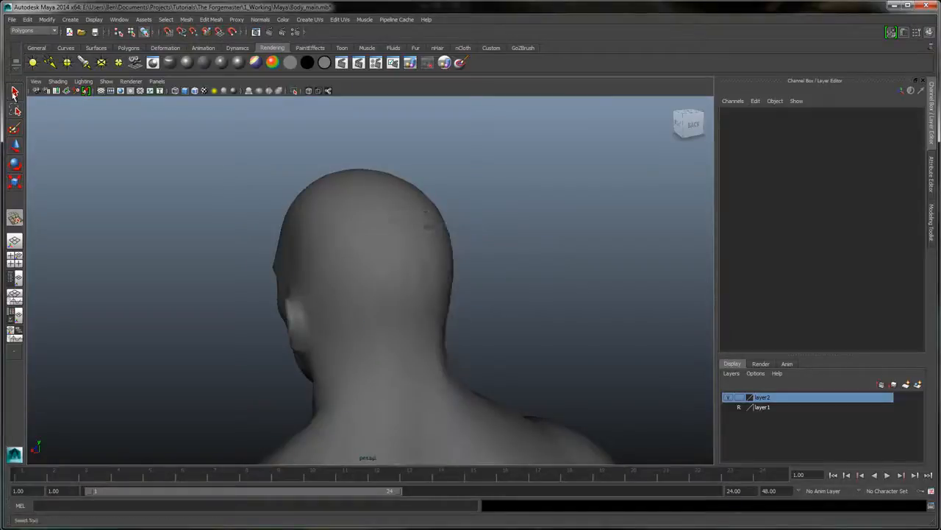
click(395, 239)
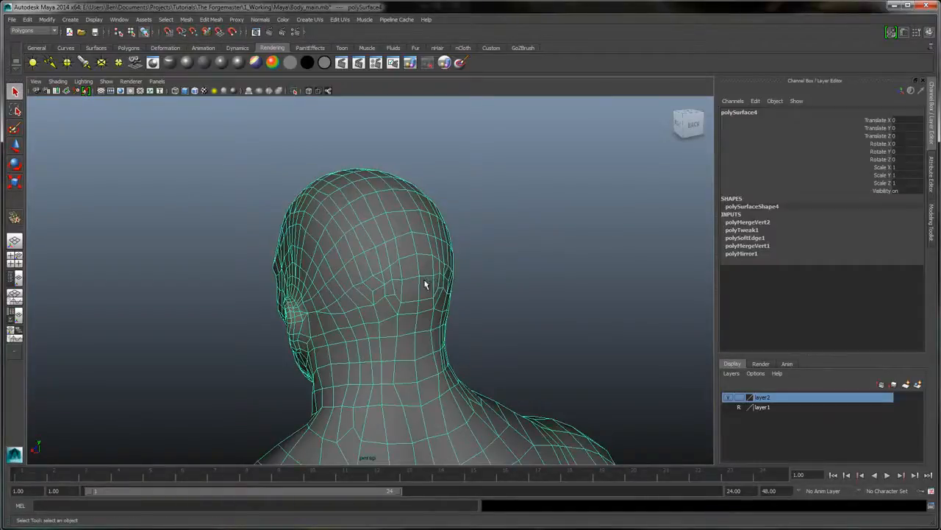
Test-move the merged vertex and the centre-line vertex above it at the back of the head, undoing each move
right_drag(425, 284, 390, 285)
scroll(500, 288, up, 5)
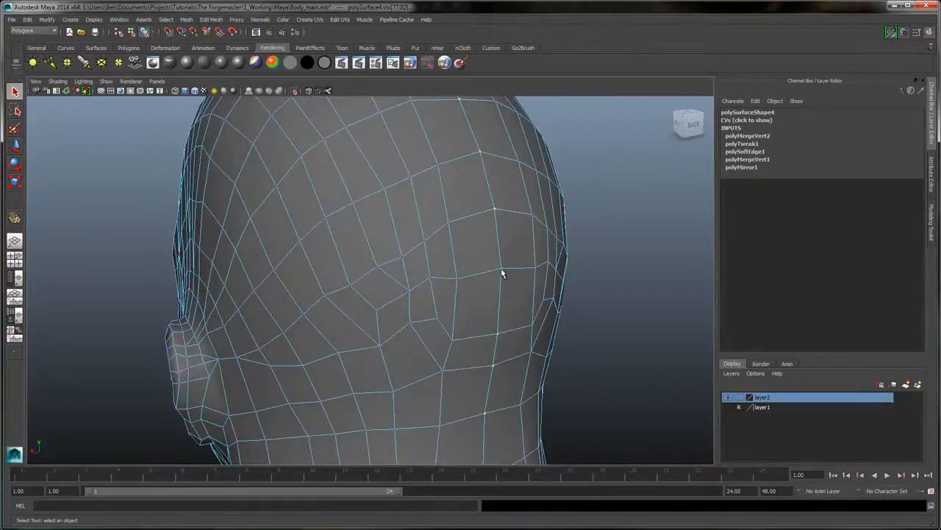
click(501, 272)
right_drag(502, 271, 501, 267)
click(14, 145)
mouse_move(501, 271)
mouse_down()
mouse_move(493, 273)
mouse_move(523, 273)
mouse_move(507, 274)
mouse_up()
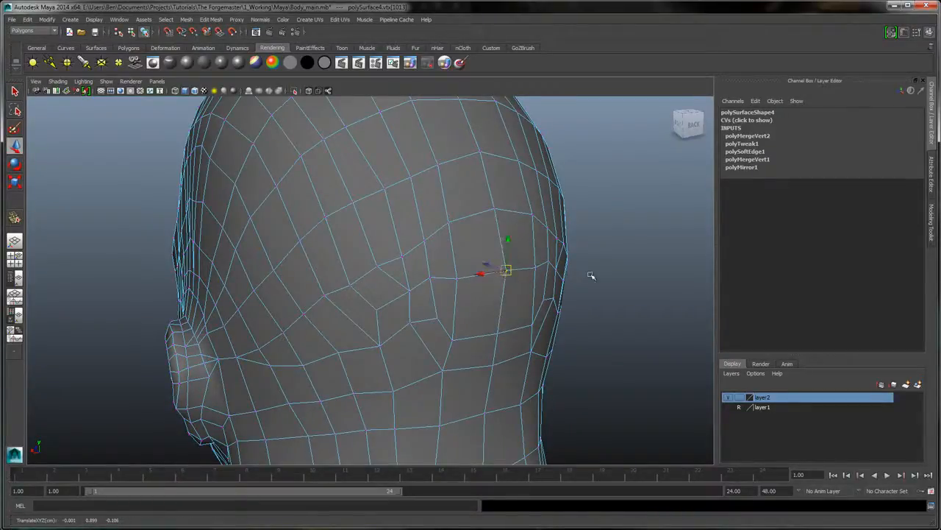
key(ctrl+z)
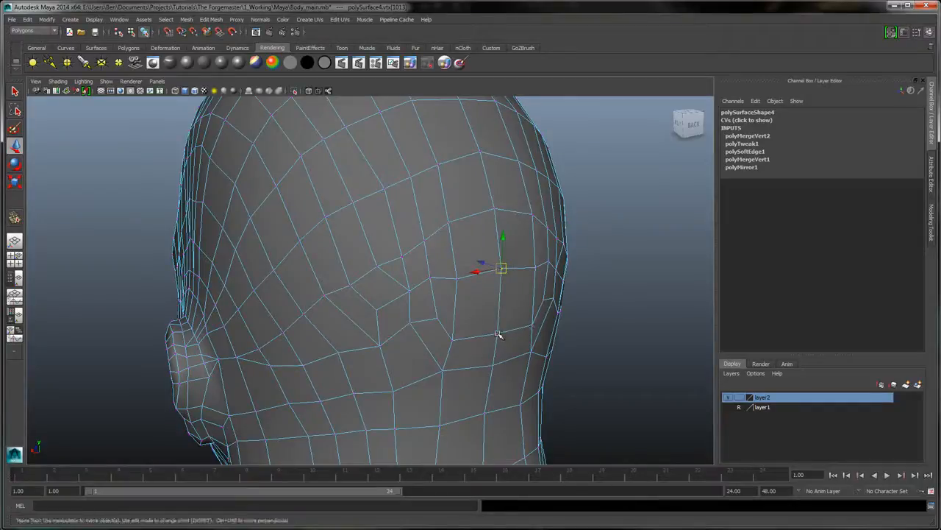
click(499, 337)
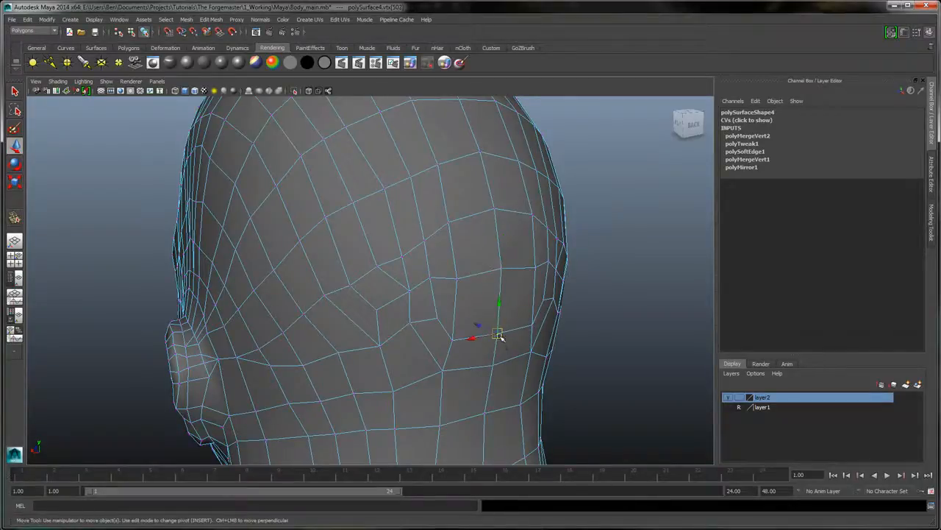
click(497, 211)
drag(497, 213, 509, 215)
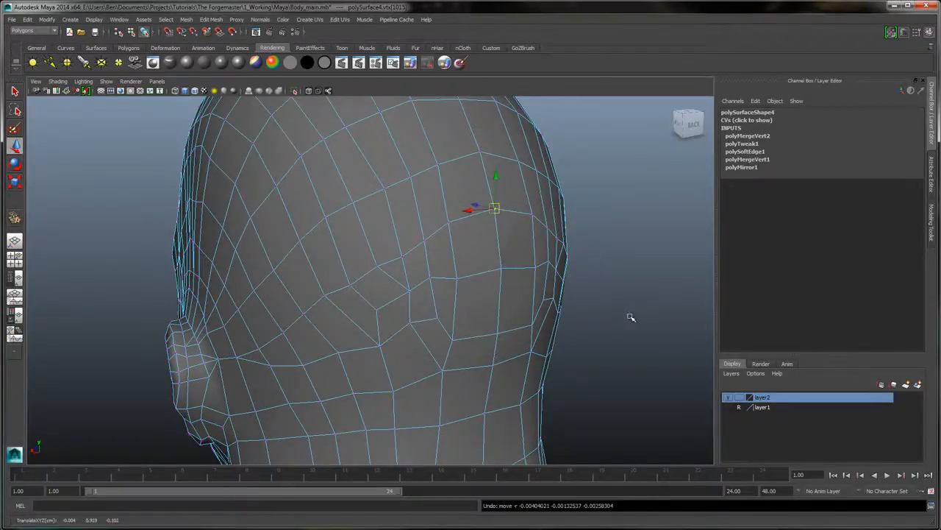
Return the body to object mode, soften all its edges again and deselect it
alt+right_drag(629, 317, 487, 279)
right_drag(388, 259, 425, 250)
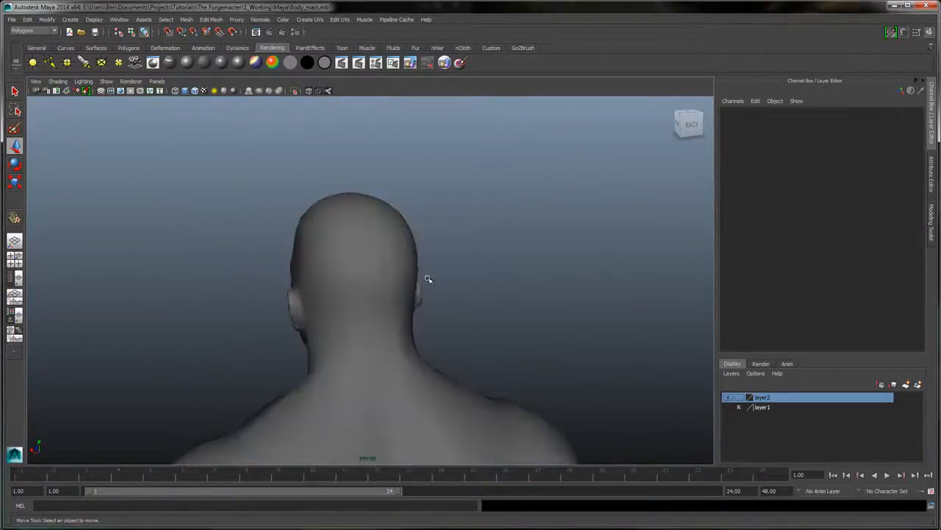
alt+drag(442, 232, 462, 225)
click(380, 250)
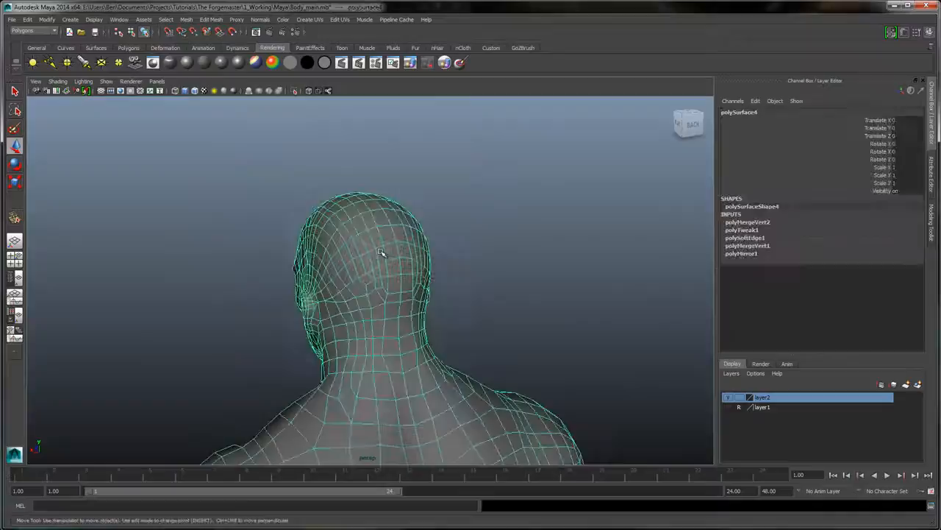
click(261, 20)
click(262, 111)
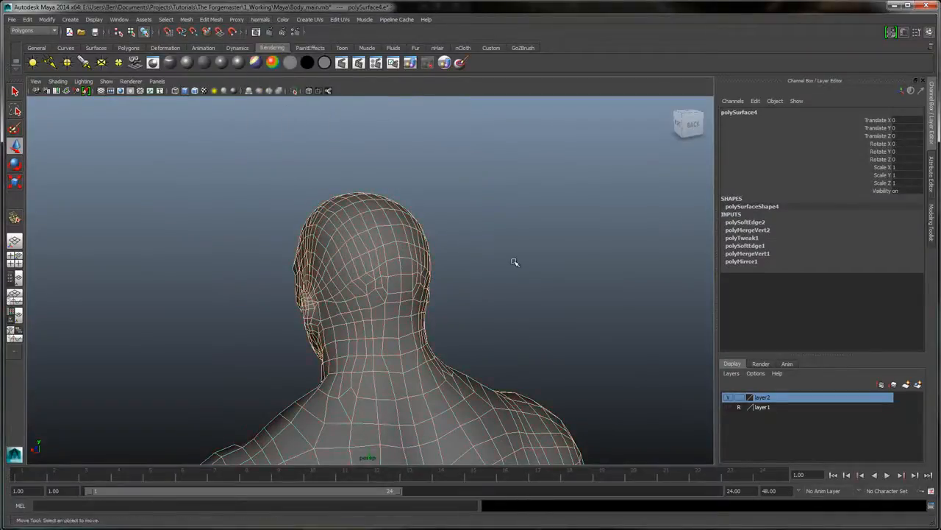
click(458, 292)
Inspect the softened full body's shading around the head, shoulders and torso from the front
alt+drag(458, 292, 402, 239)
alt+right_drag(402, 239, 469, 348)
alt+middle_drag(431, 225, 435, 361)
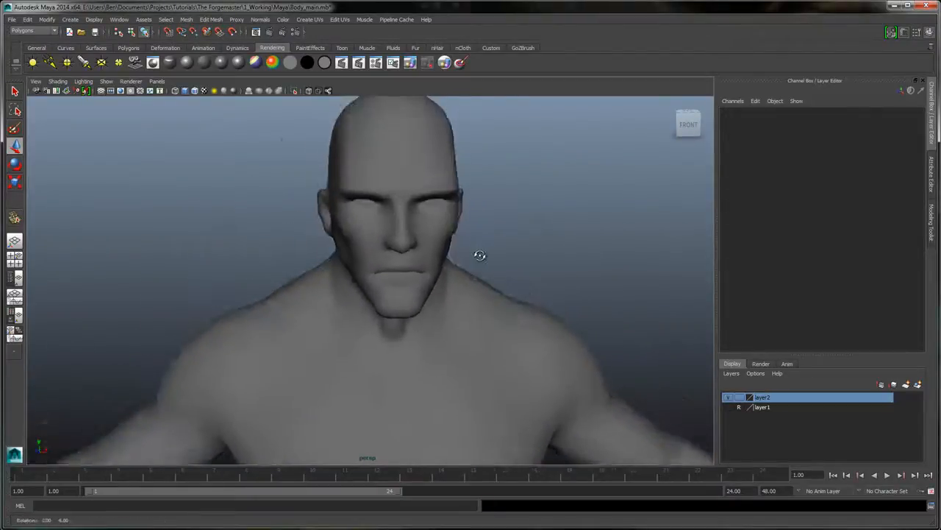
alt+drag(479, 254, 542, 292)
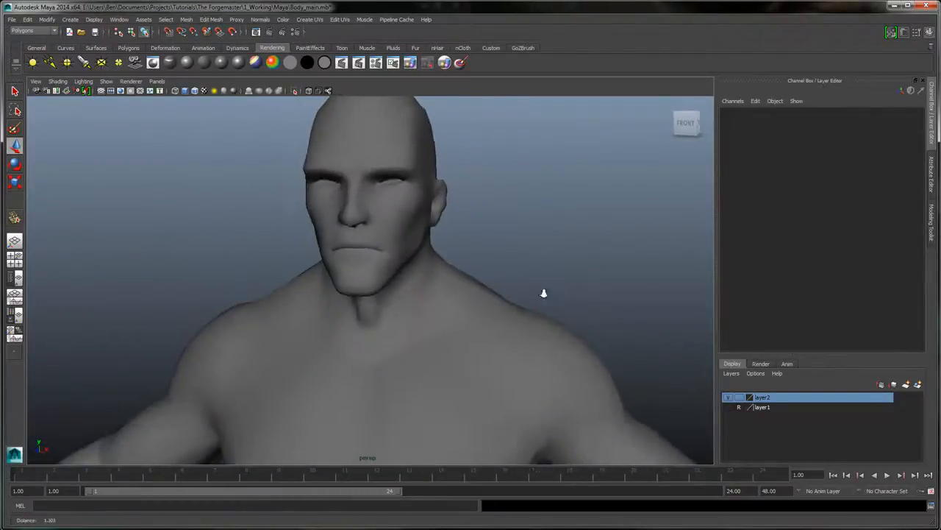
alt+right_drag(542, 292, 503, 390)
alt+middle_drag(504, 390, 504, 311)
alt+drag(504, 311, 535, 257)
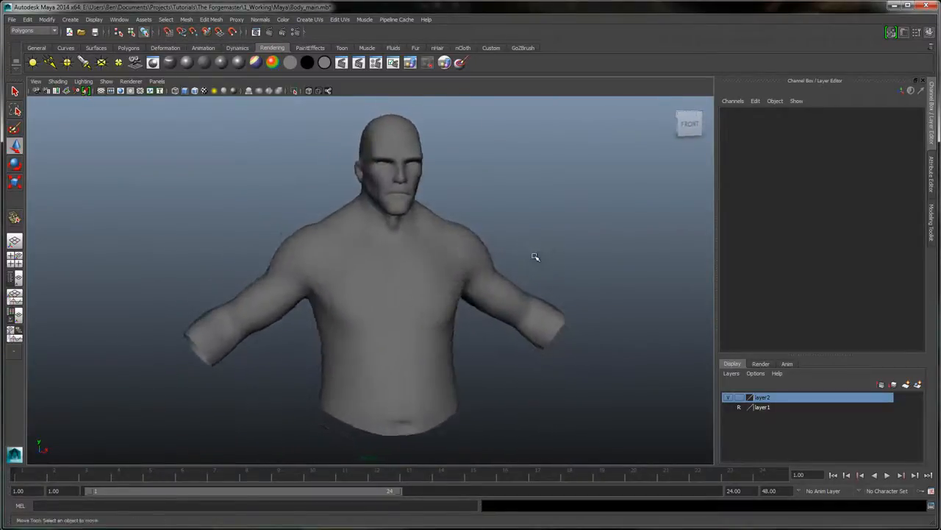
Reopen the scene Body_main.mb without saving the current changes
click(11, 20)
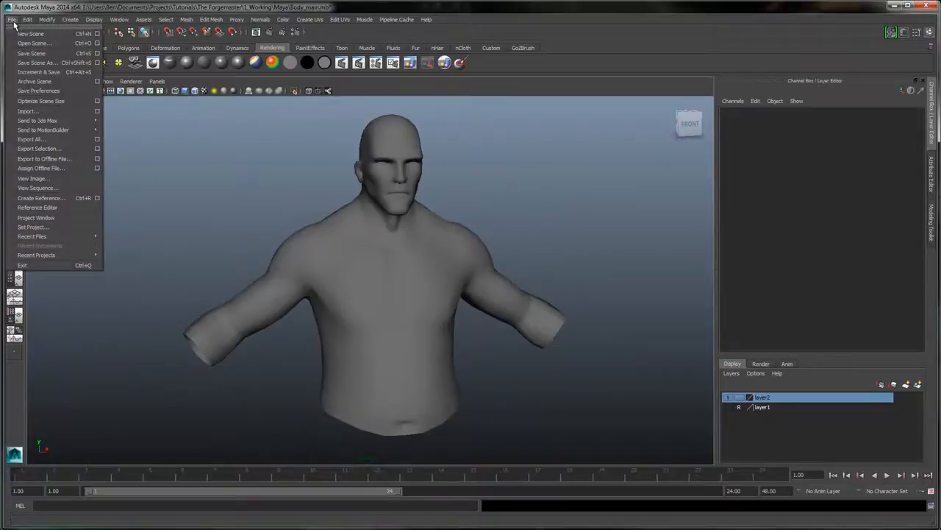
click(44, 49)
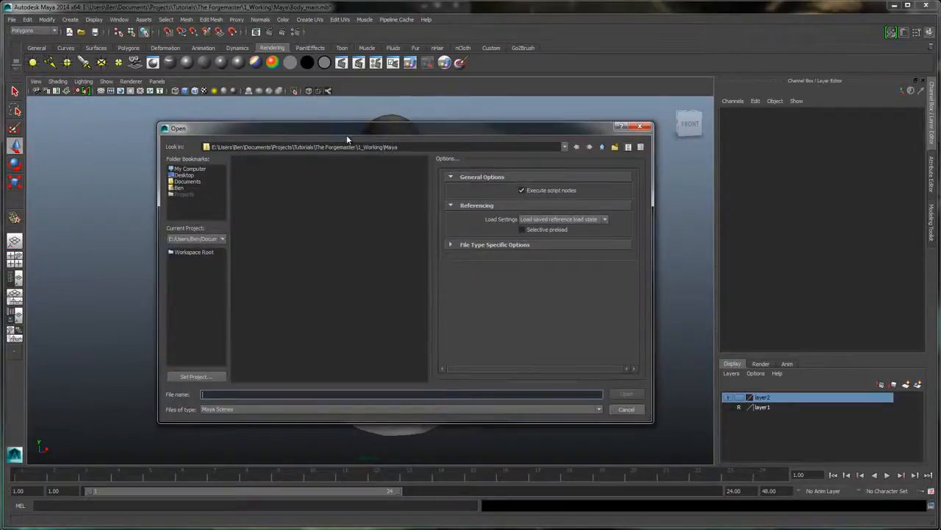
click(266, 168)
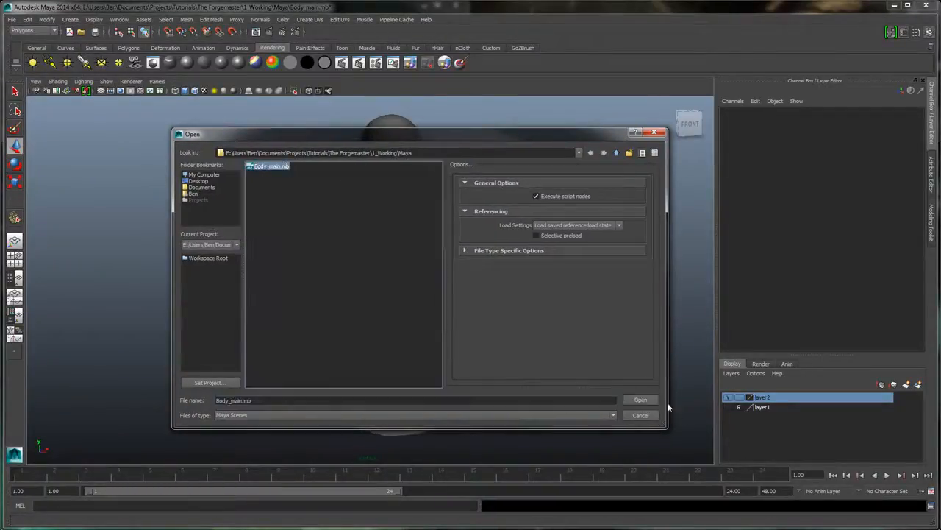
click(640, 400)
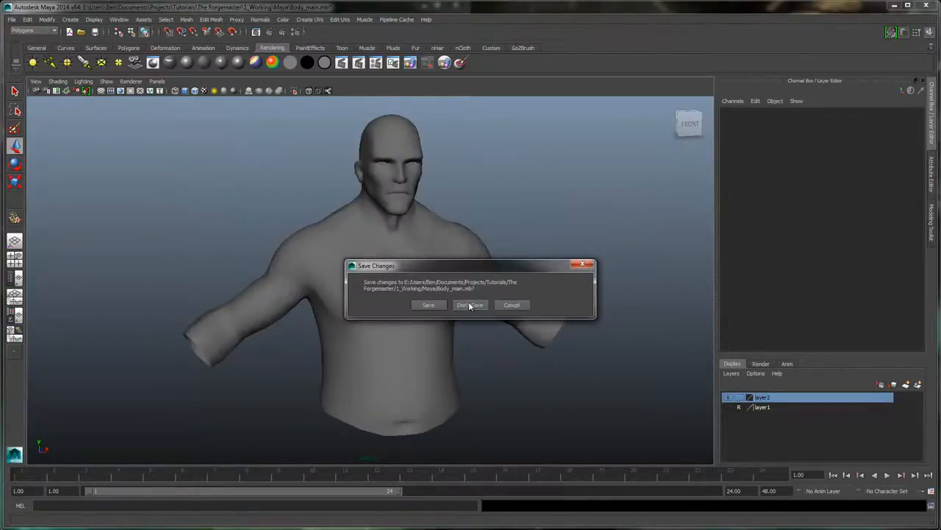
click(470, 305)
Select the half-body mesh and examine its wireframe around the face, neck, torso and arm
alt+drag(484, 339, 500, 229)
click(412, 266)
scroll(479, 211, up, 5)
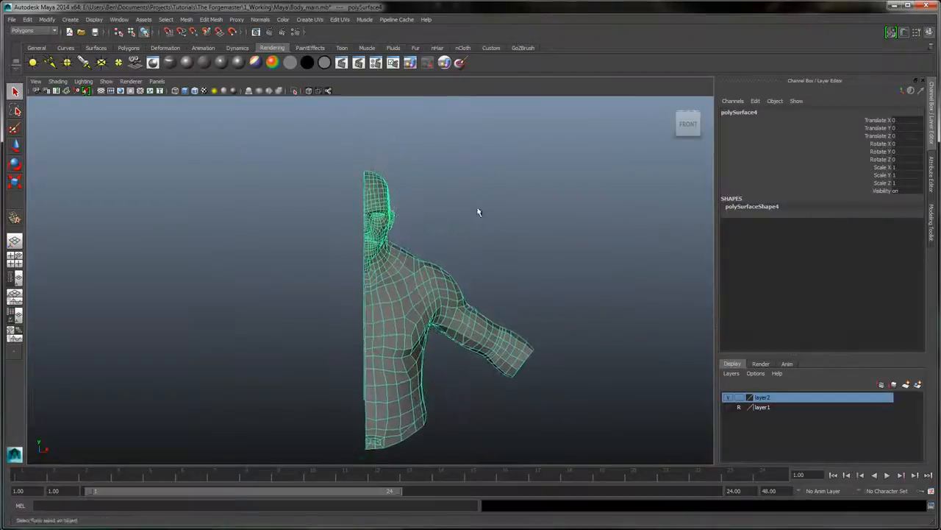
alt+middle_drag(507, 178, 506, 249)
alt+drag(506, 249, 536, 227)
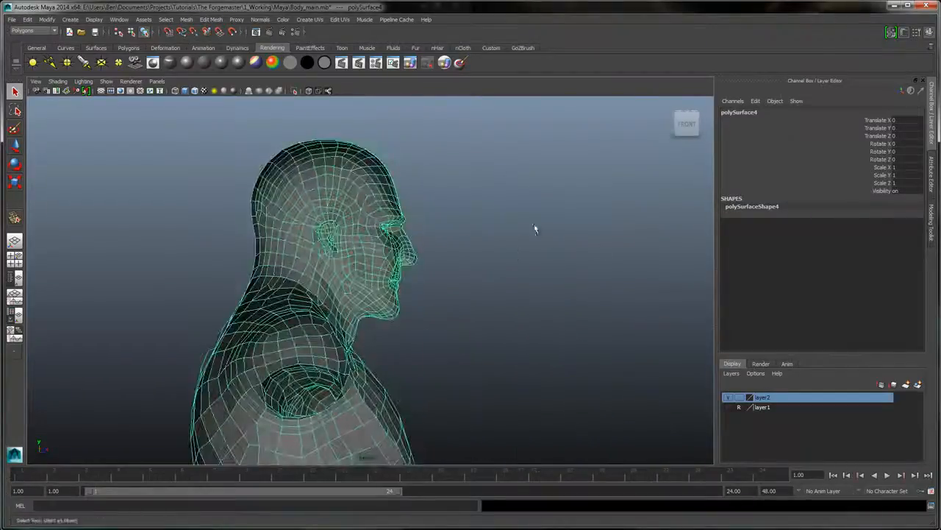
alt+right_drag(536, 227, 588, 424)
alt+drag(588, 424, 441, 254)
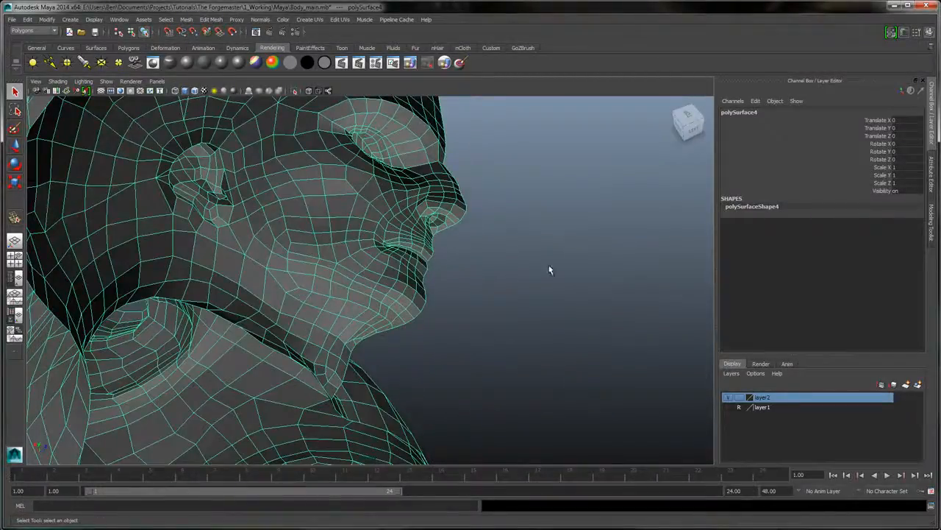
alt+drag(551, 269, 405, 238)
alt+right_drag(592, 283, 452, 193)
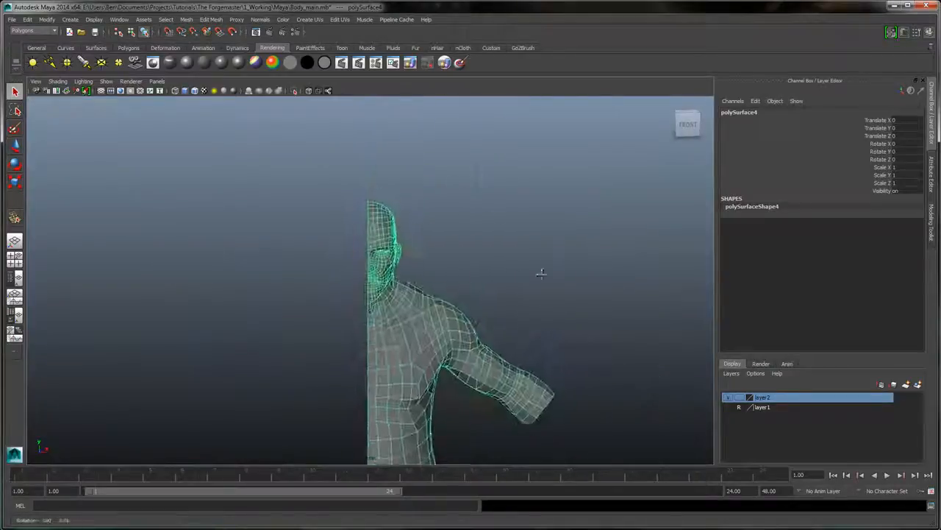
alt+middle_drag(539, 271, 542, 194)
alt+drag(563, 214, 499, 229)
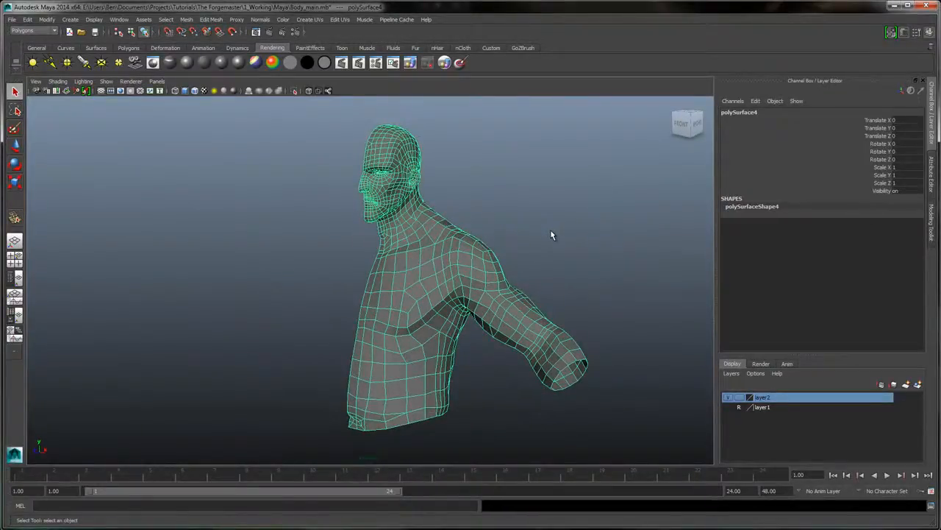
Deselect the half body and examine its unsoftened shading on the head, chest and arm
click(550, 229)
alt+drag(514, 209, 554, 204)
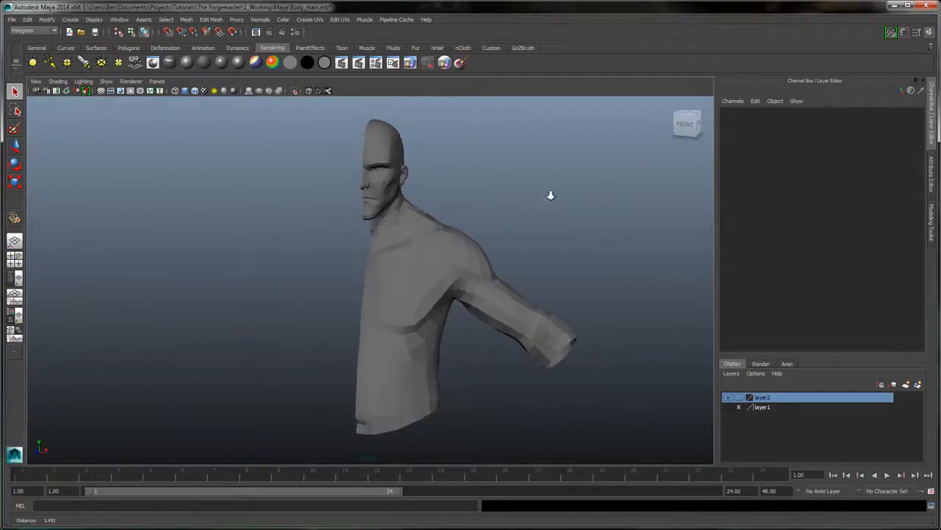
alt+right_drag(508, 177, 535, 196)
alt+middle_drag(521, 171, 517, 279)
alt+drag(501, 245, 529, 243)
alt+middle_drag(524, 180, 530, 239)
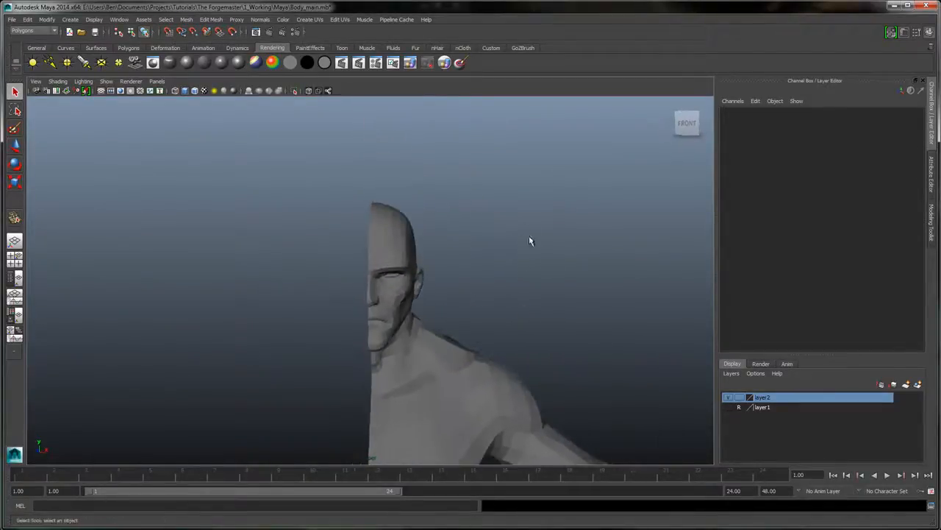
alt+right_drag(528, 313, 573, 358)
alt+drag(538, 225, 543, 252)
mouse_move(542, 253)
alt+right_down()
mouse_move(557, 284)
mouse_move(529, 252)
alt+right_up()
alt+drag(529, 252, 567, 208)
alt+right_drag(568, 207, 556, 255)
alt+drag(543, 236, 456, 278)
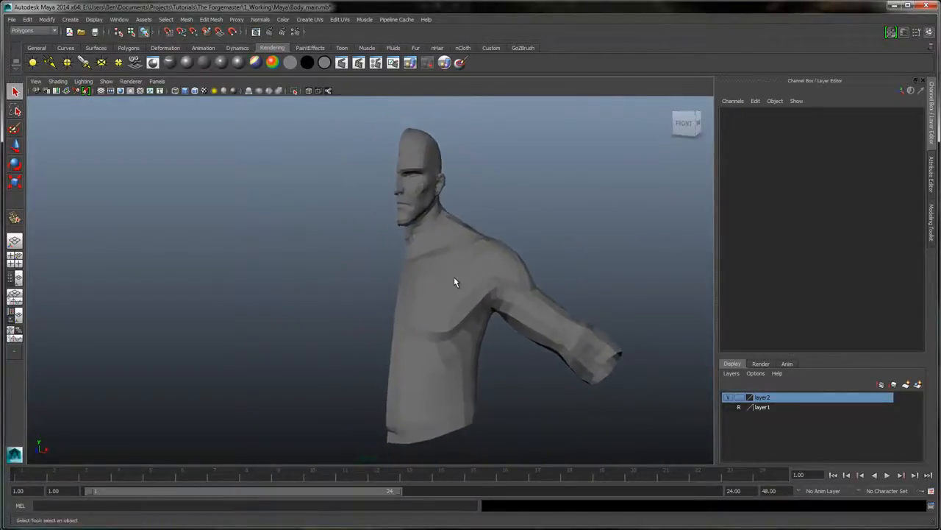
click(456, 278)
click(586, 173)
alt+drag(603, 206, 529, 196)
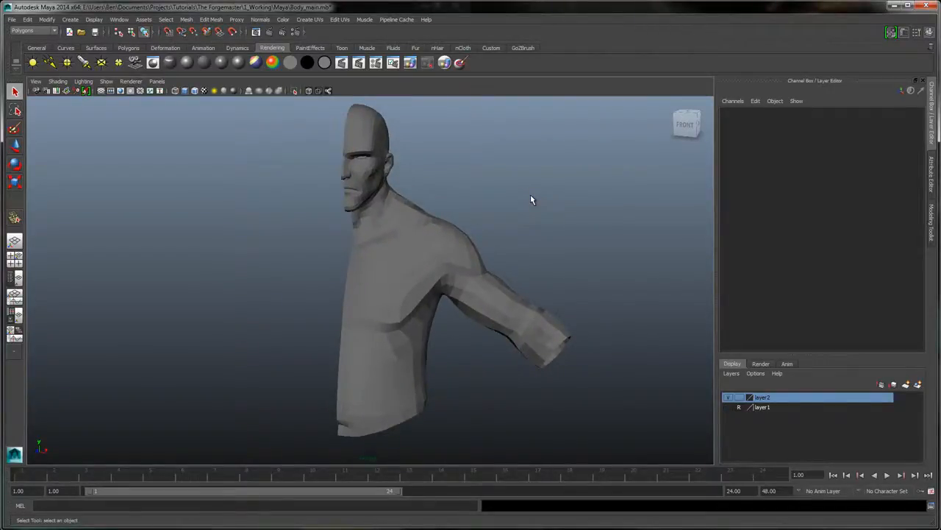
mouse_move(509, 196)
alt+mouse_down()
mouse_move(527, 199)
mouse_move(489, 184)
mouse_move(499, 193)
alt+mouse_up()
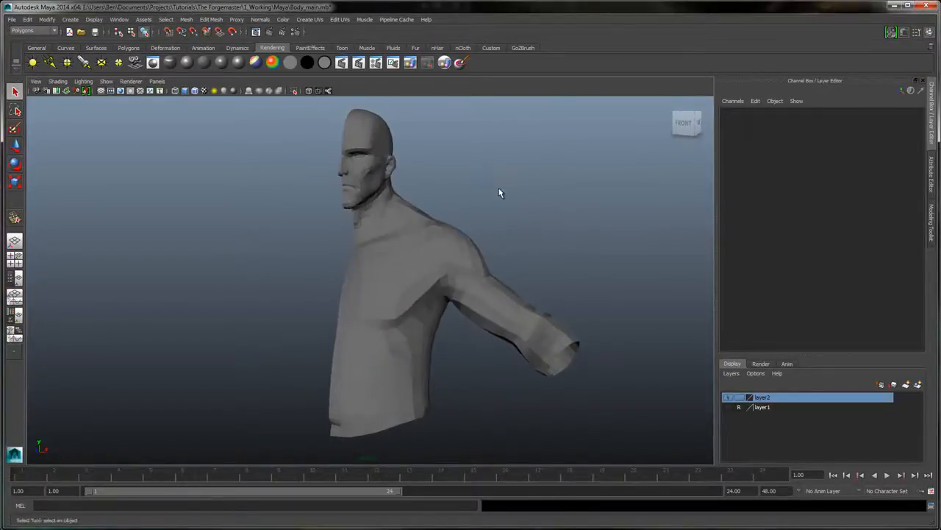